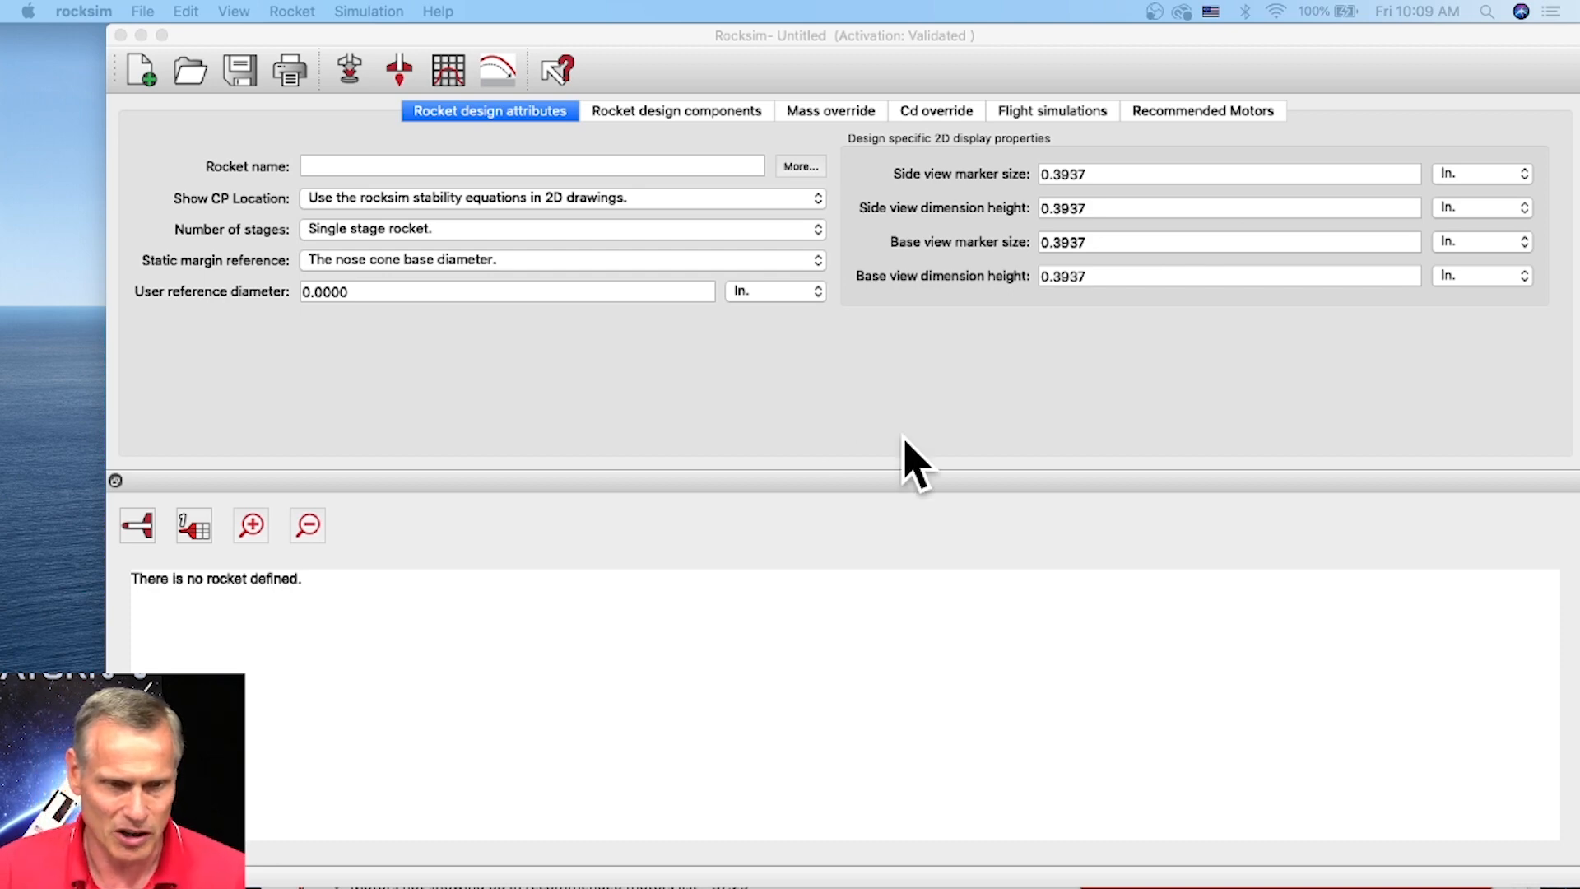
# Search this Mac for "antar" and open the Antar.rkt design stored in the Estes designs folder
pyautogui.click(193, 74)
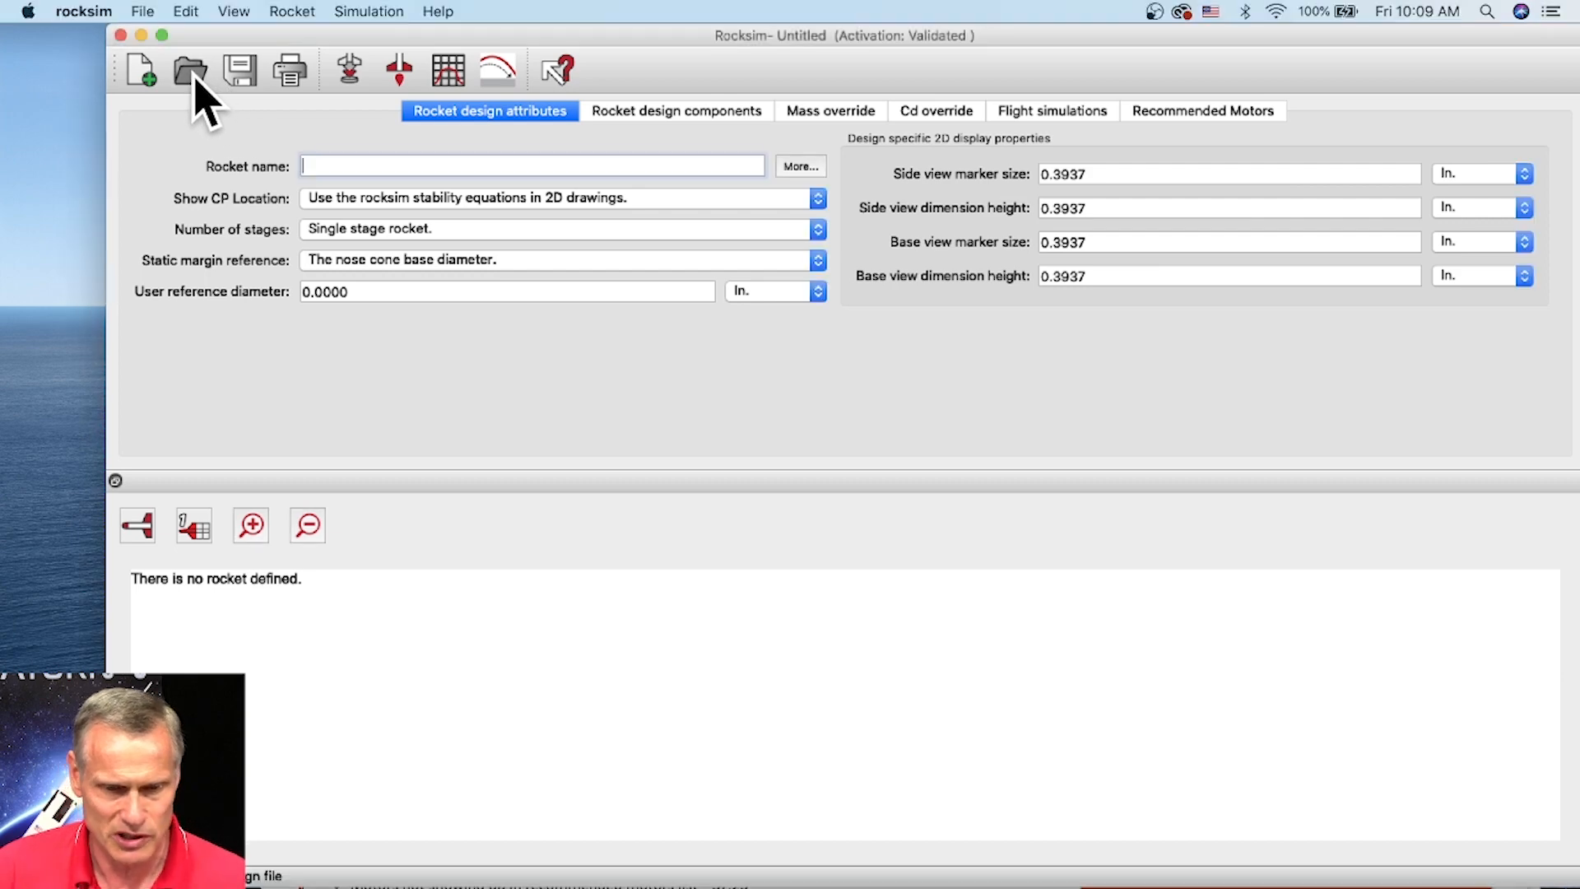
pyautogui.click(194, 74)
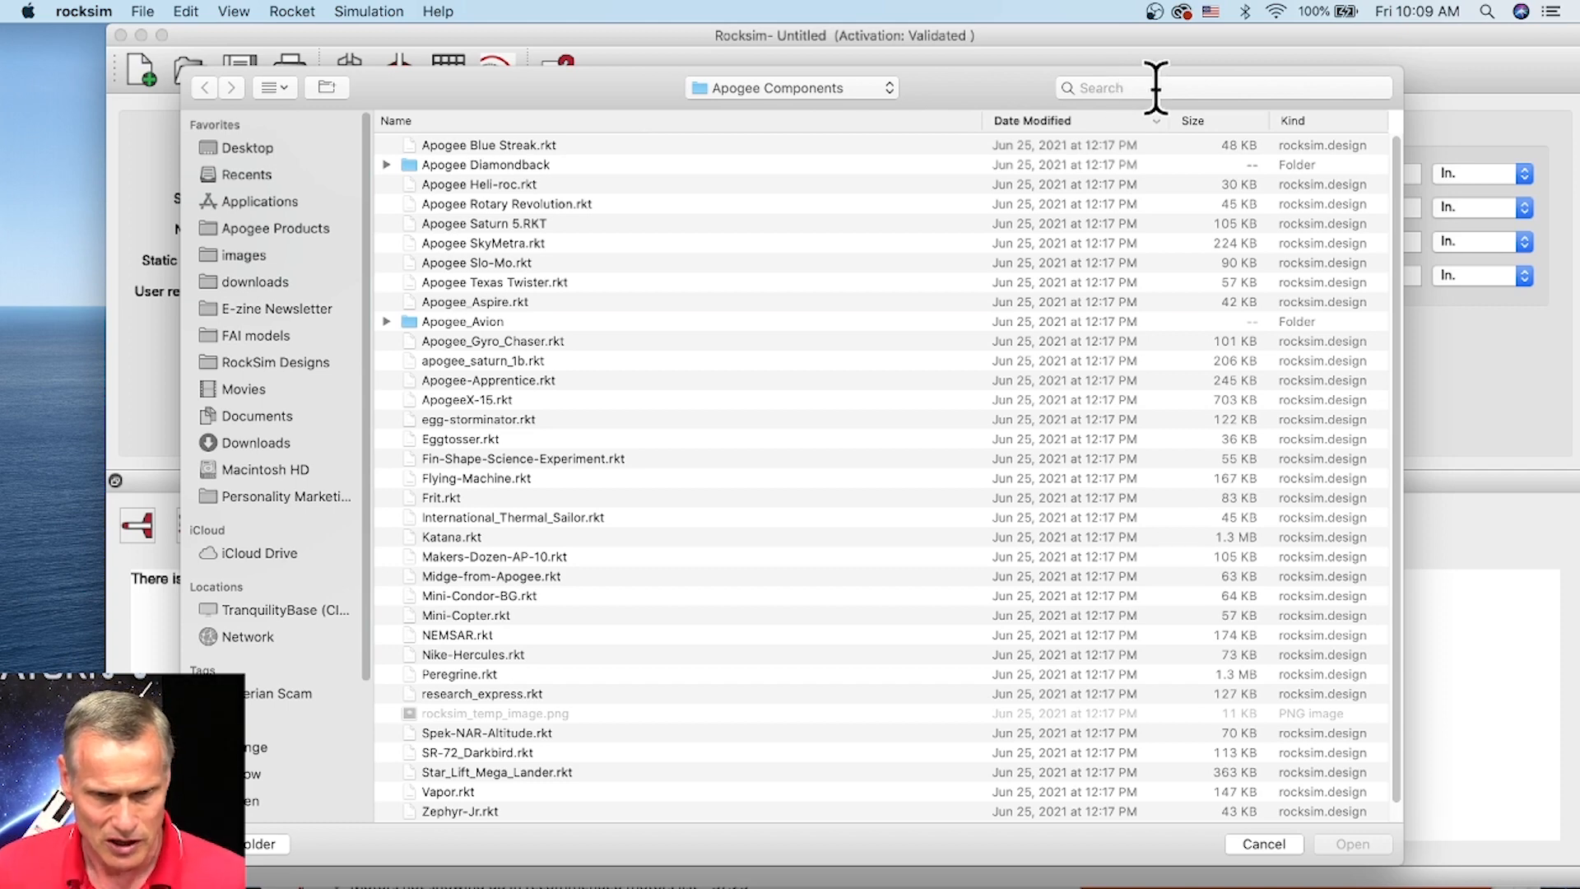
pyautogui.click(1110, 87)
pyautogui.write('antar')
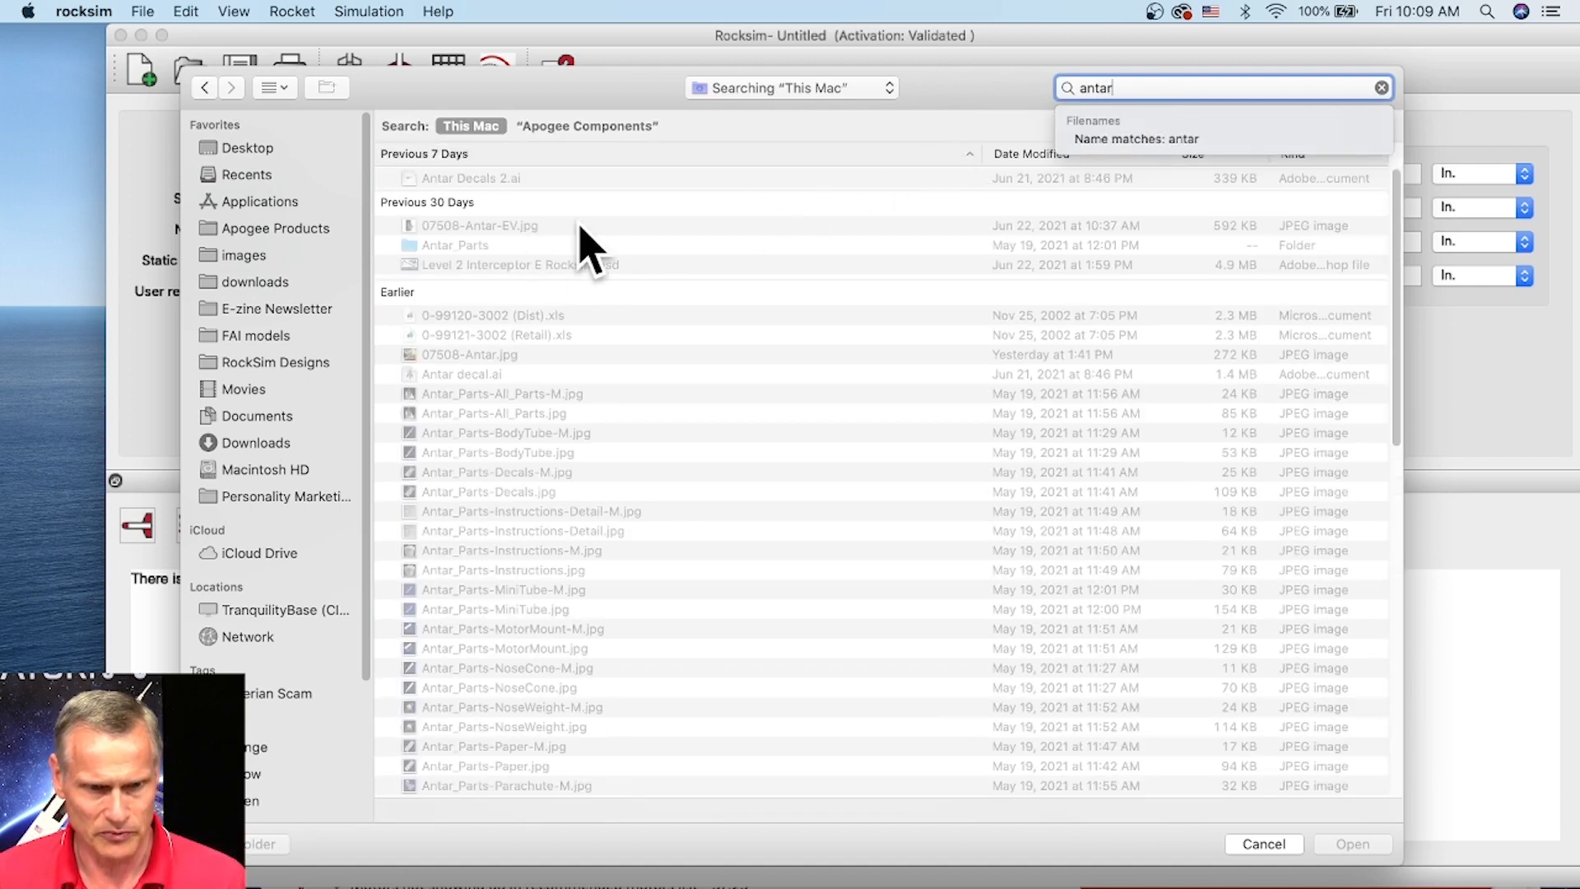
pyautogui.scroll(-5, 605, 263)
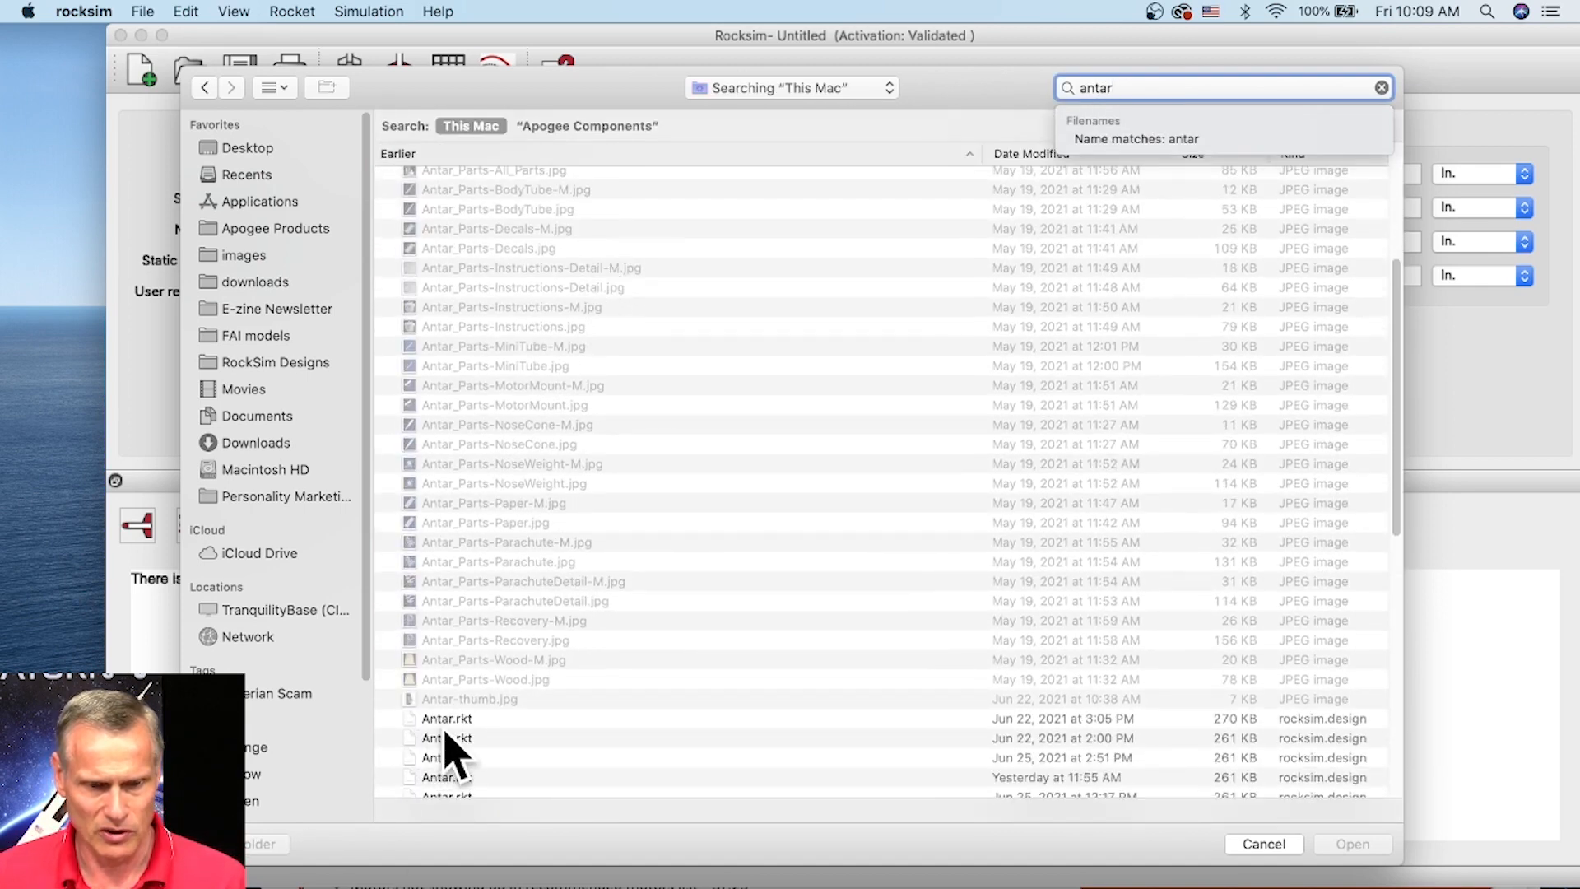
pyautogui.click(447, 723)
pyautogui.scroll(-2, 823, 674)
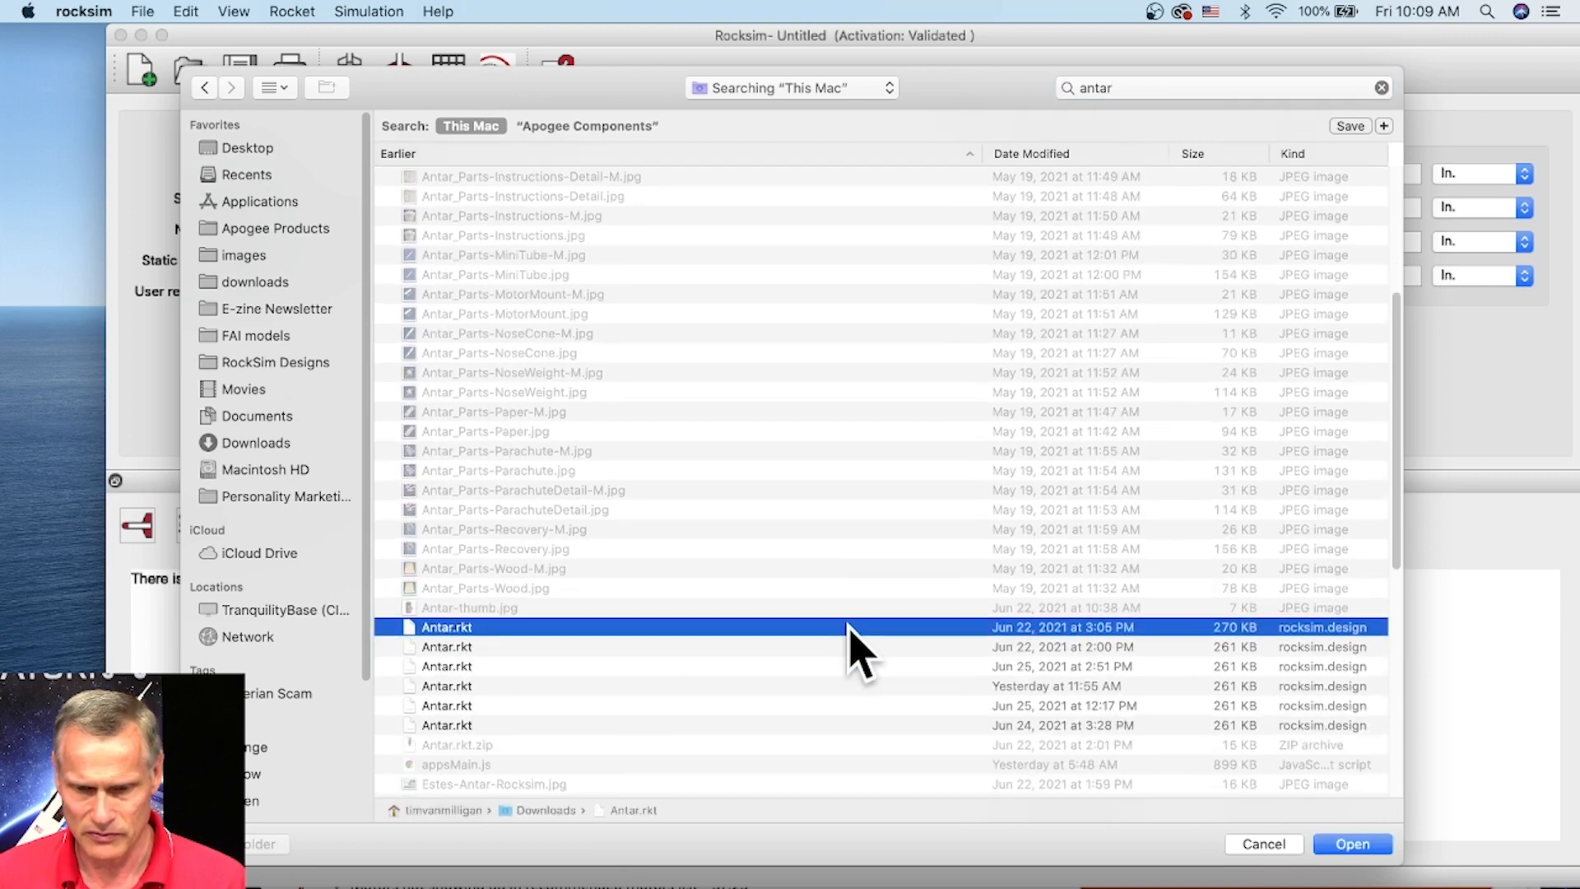
pyautogui.click(439, 688)
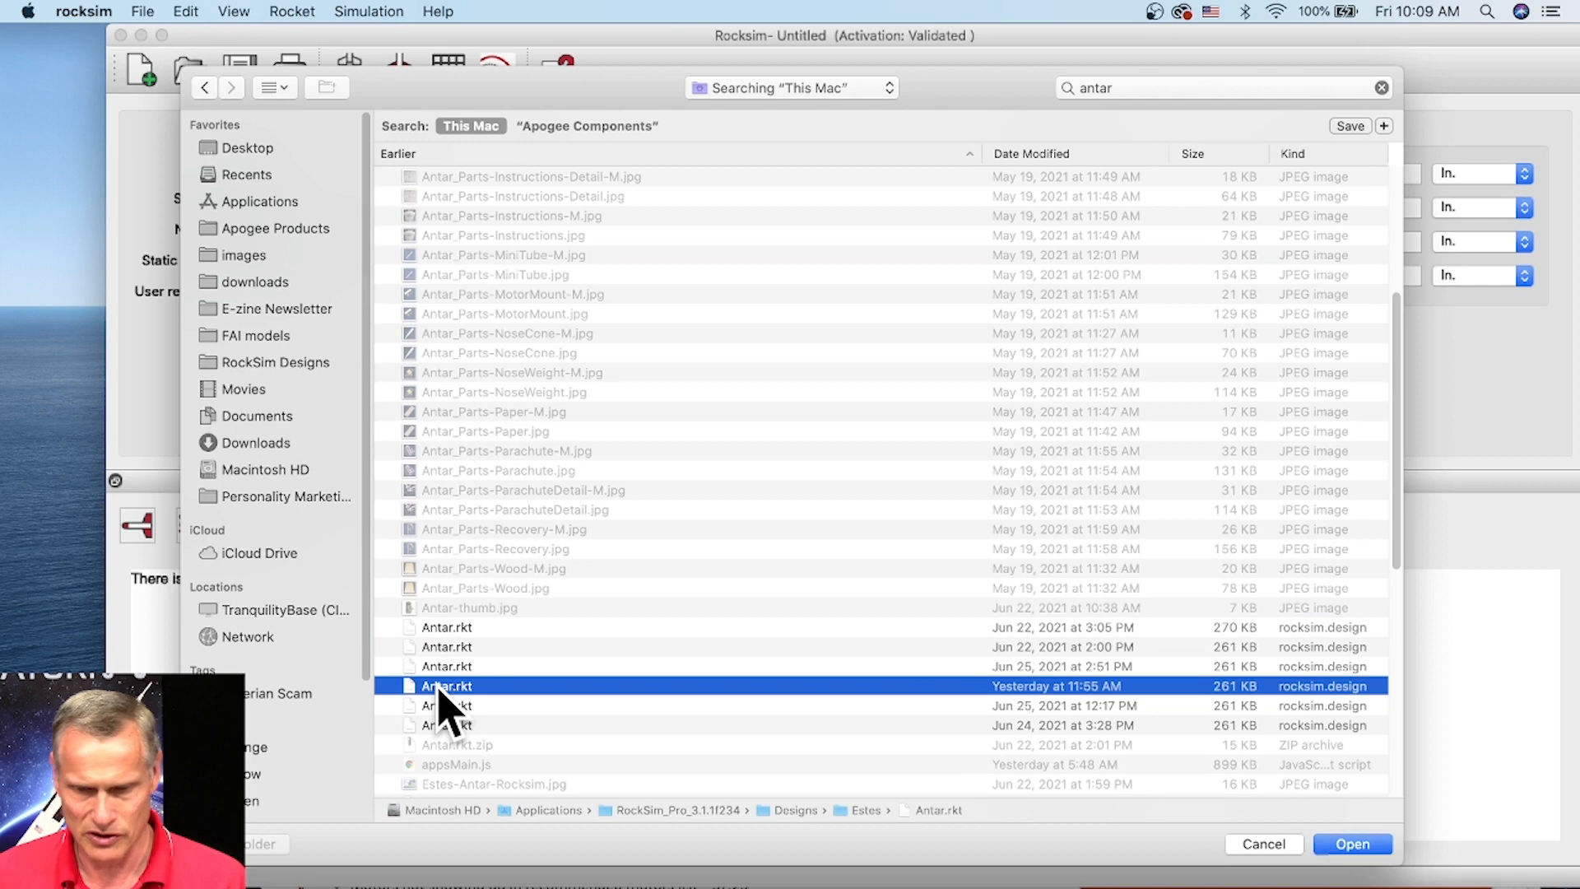
pyautogui.click(1353, 845)
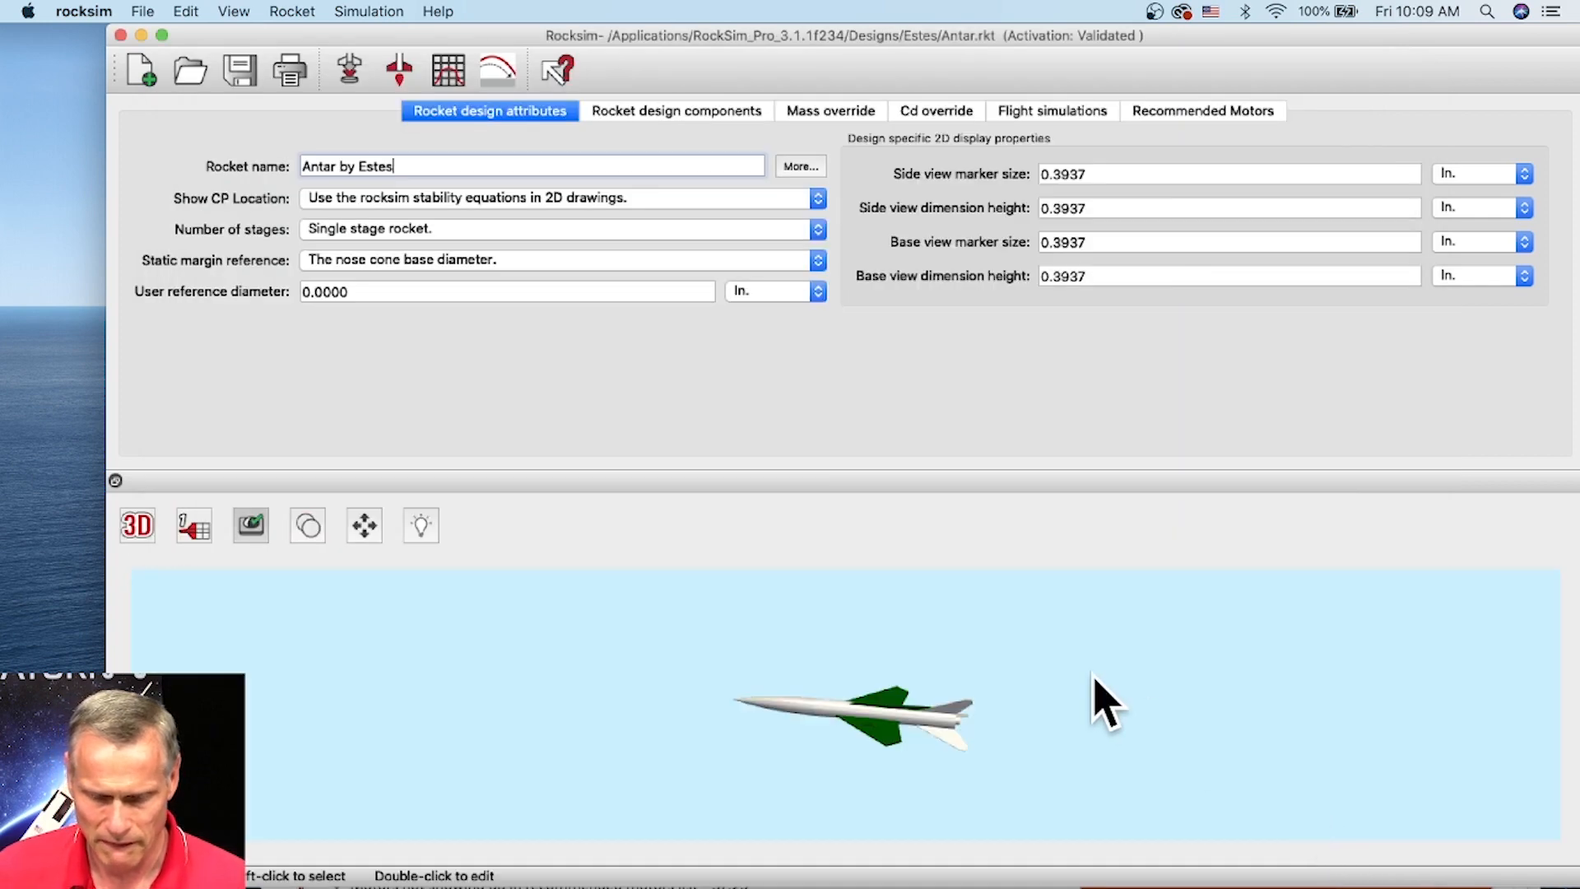
# Examine the rocket in 3D and highlight its main body tube in the component tree
pyautogui.scroll(5, 874, 695)
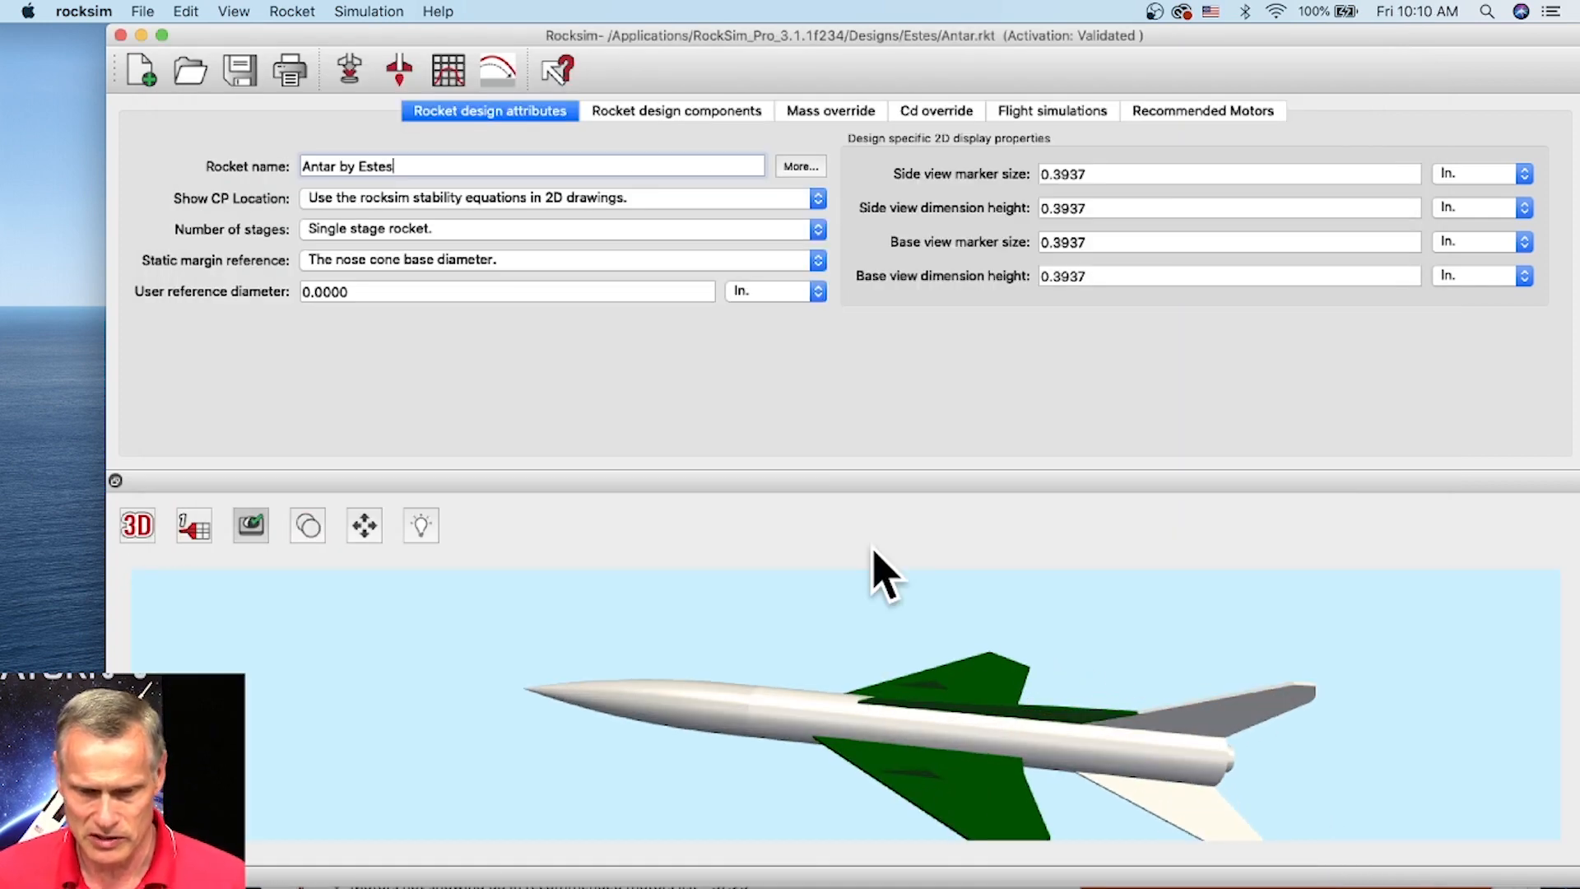
pyautogui.moveTo(910, 646)
pyautogui.mouseDown()
pyautogui.moveTo(910, 724)
pyautogui.moveTo(908, 668)
pyautogui.mouseUp()
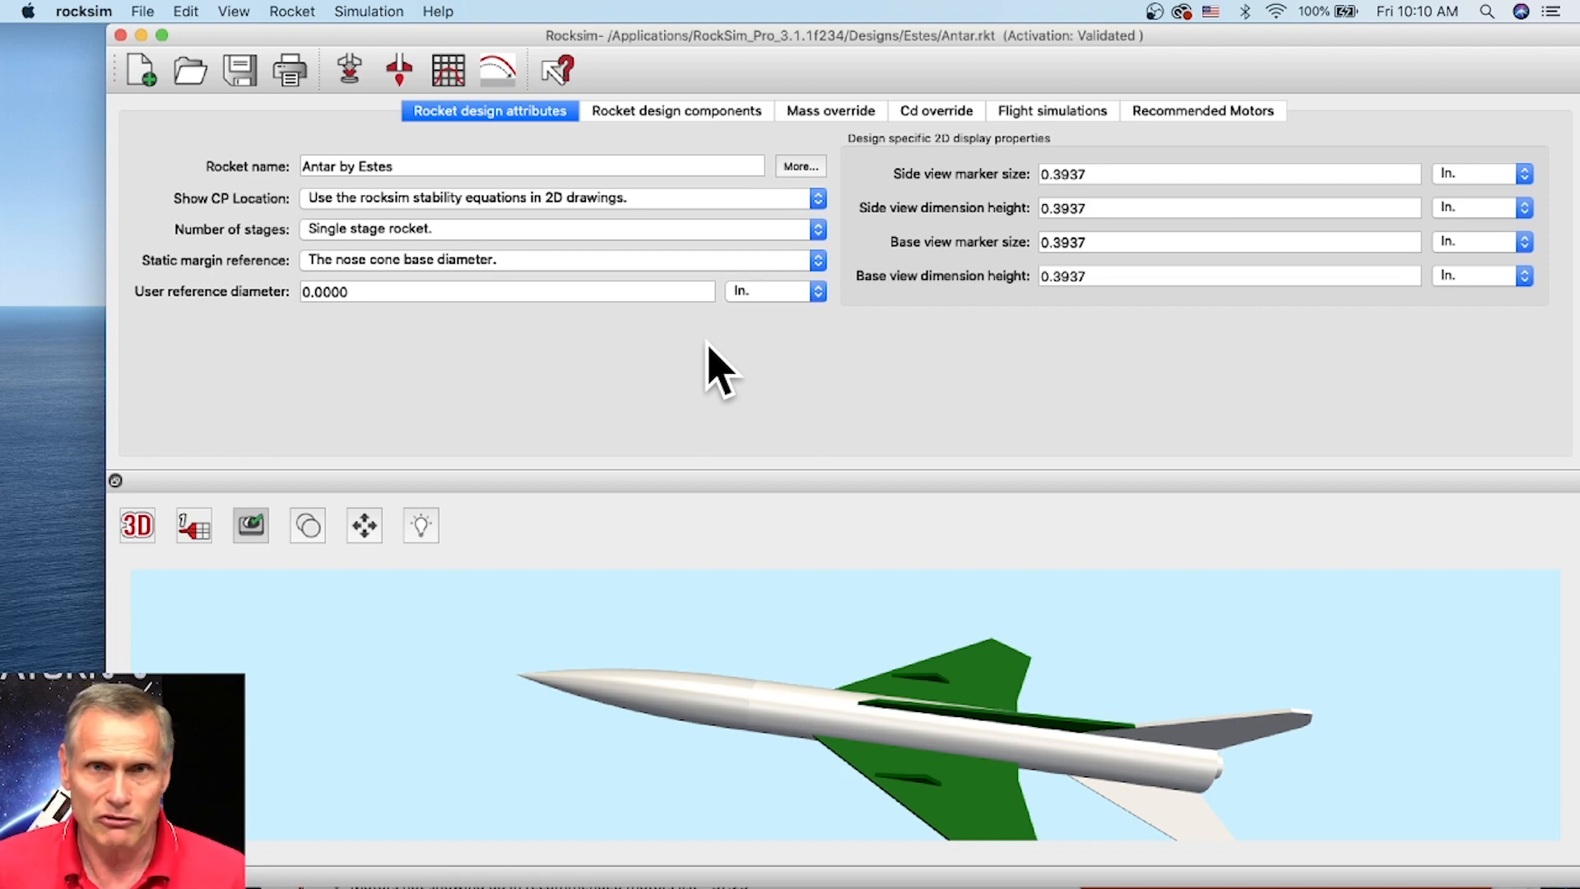
pyautogui.click(688, 135)
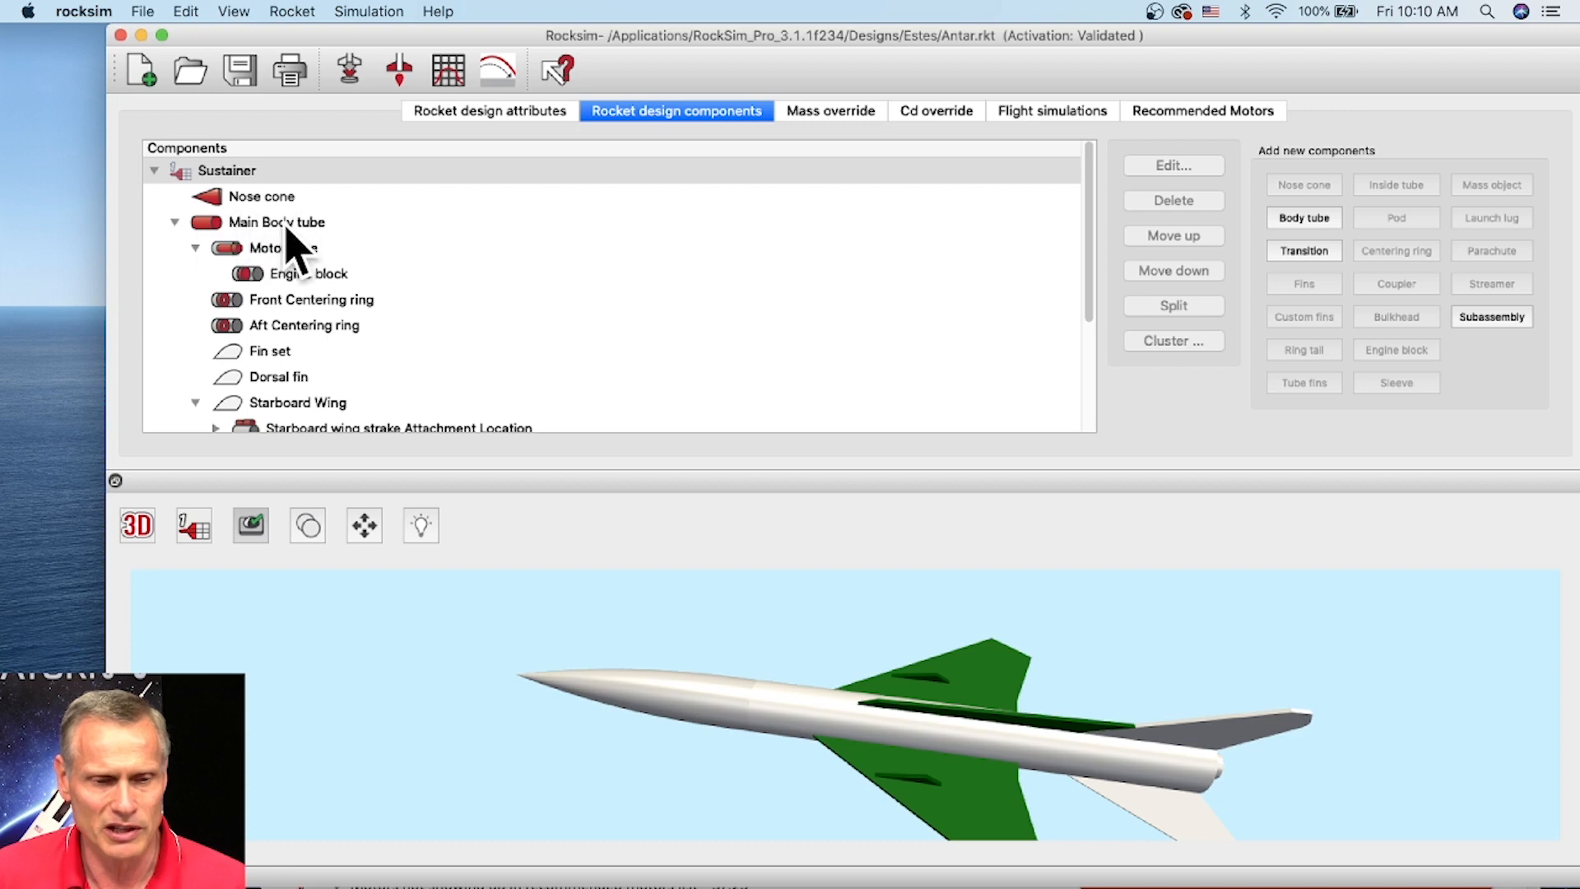
pyautogui.click(255, 224)
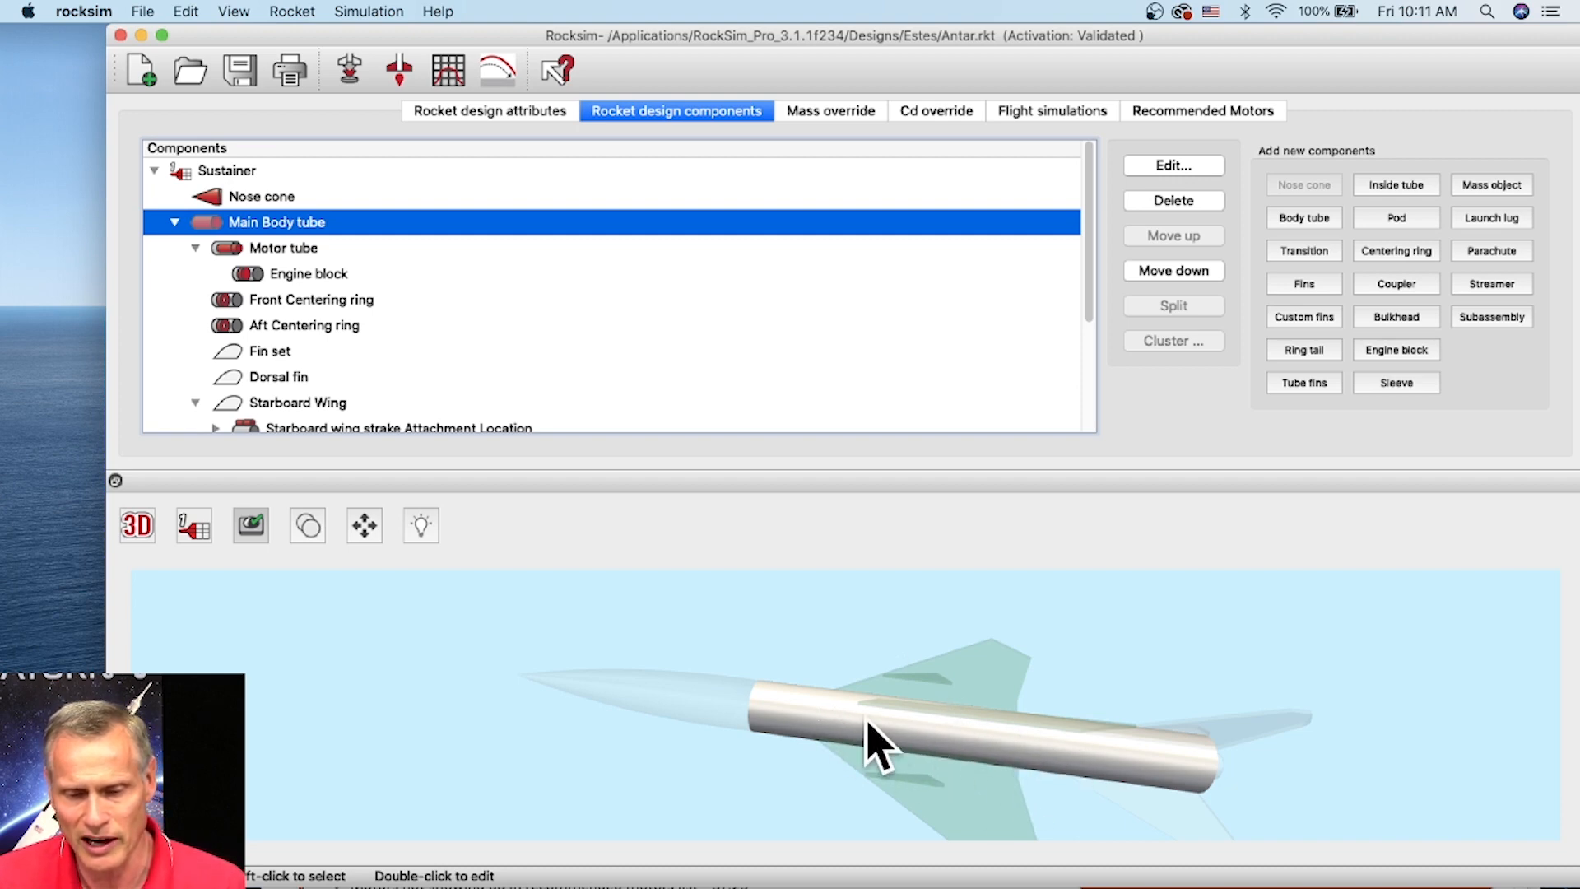
pyautogui.moveTo(1122, 659); pyautogui.dragTo(1082, 613)
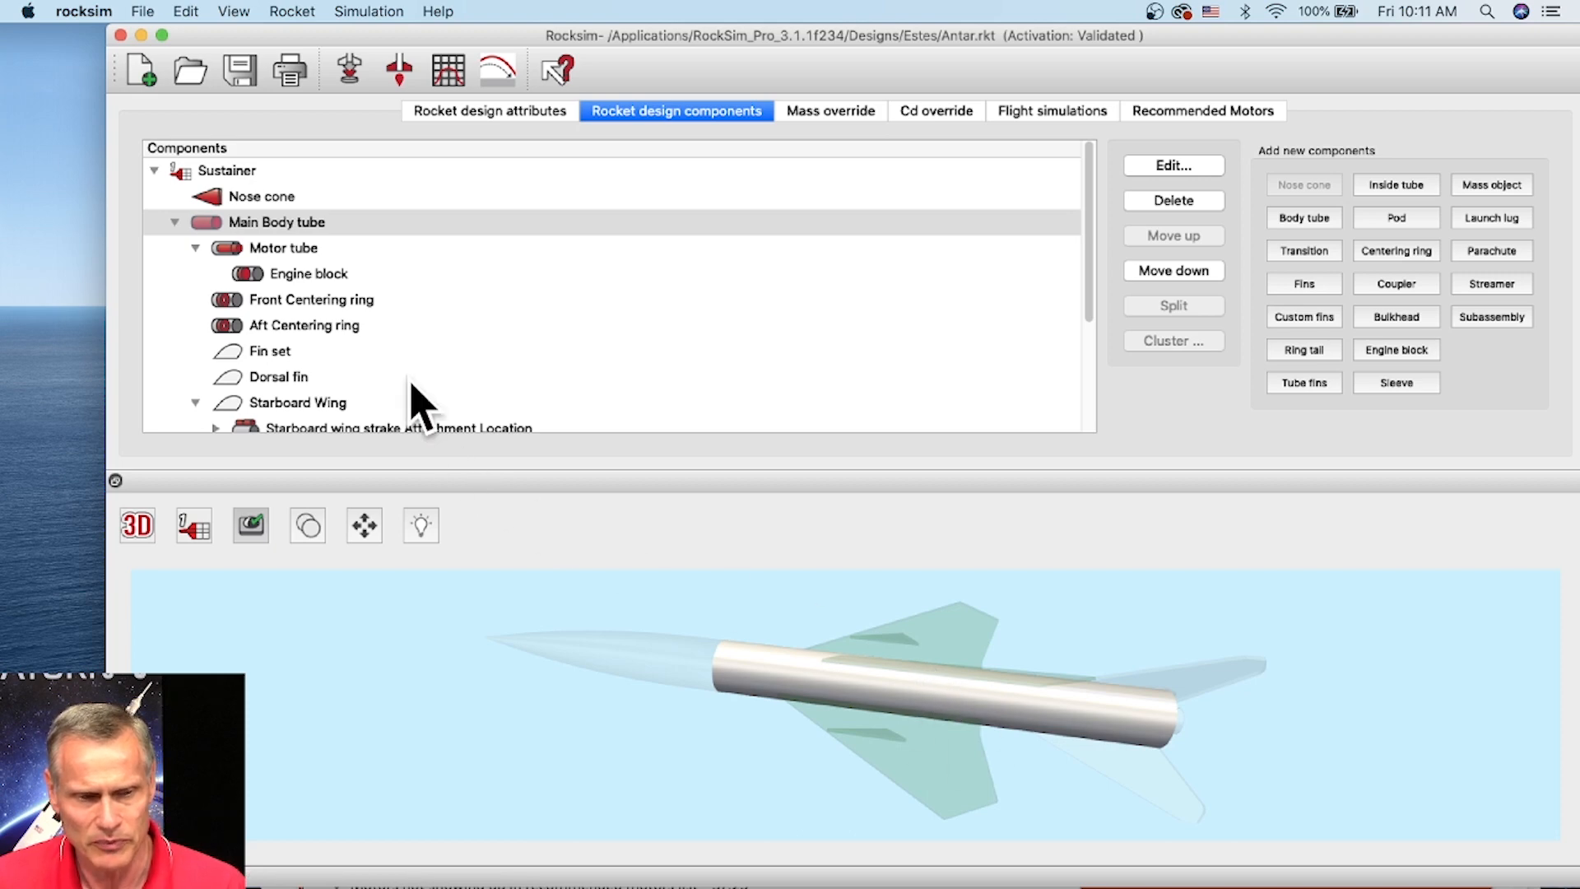
# Add a custom mass object to the main body tube, skipping the parts database, and enlarge its editing window
pyautogui.click(241, 219)
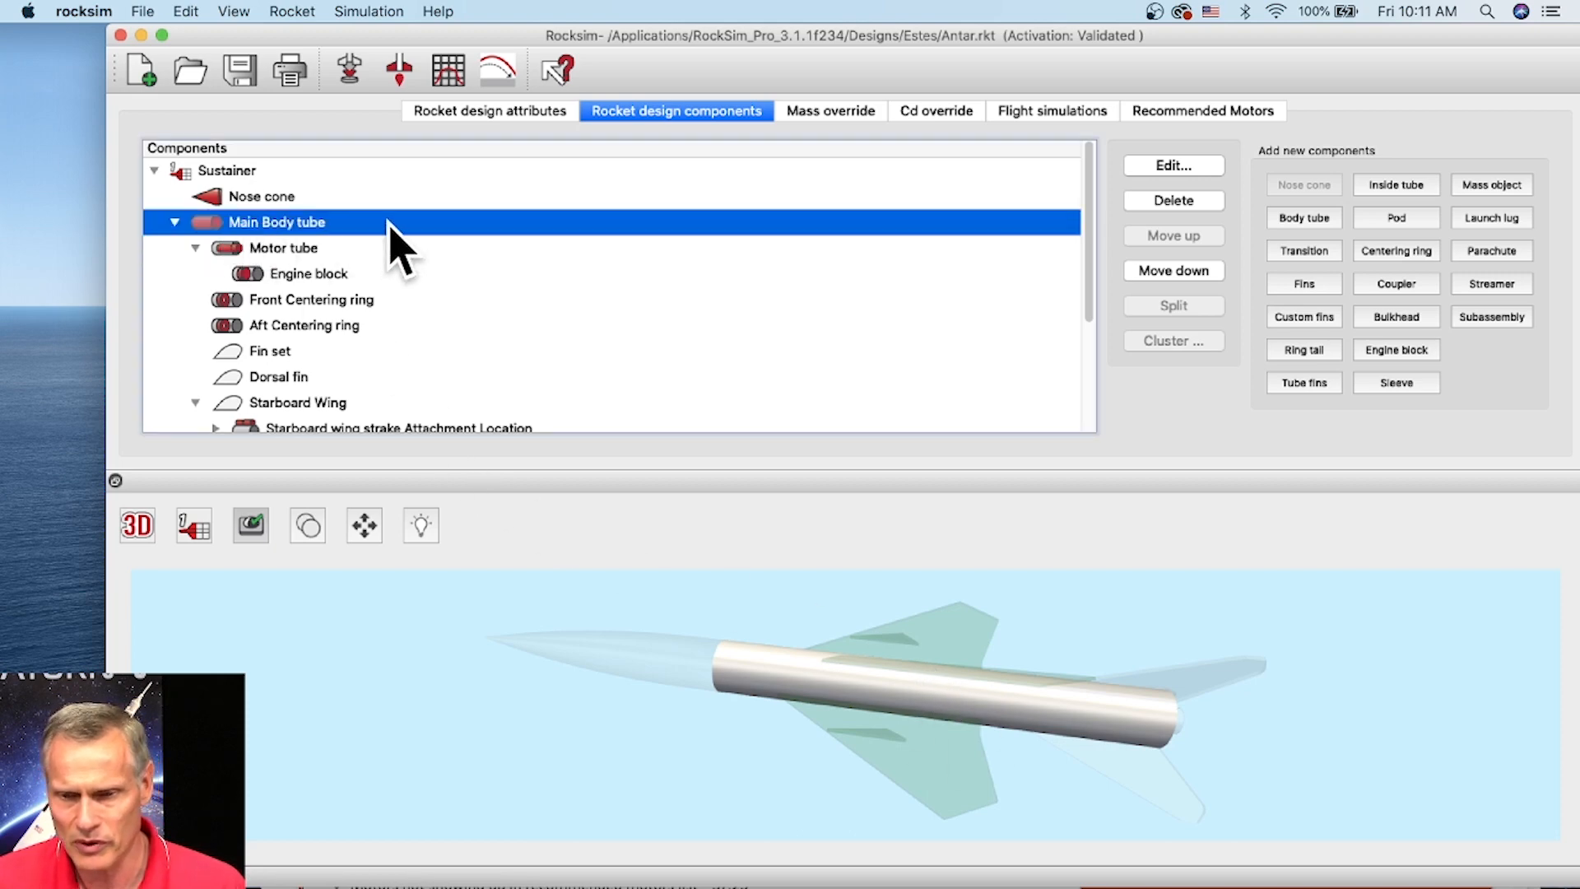
pyautogui.click(1478, 189)
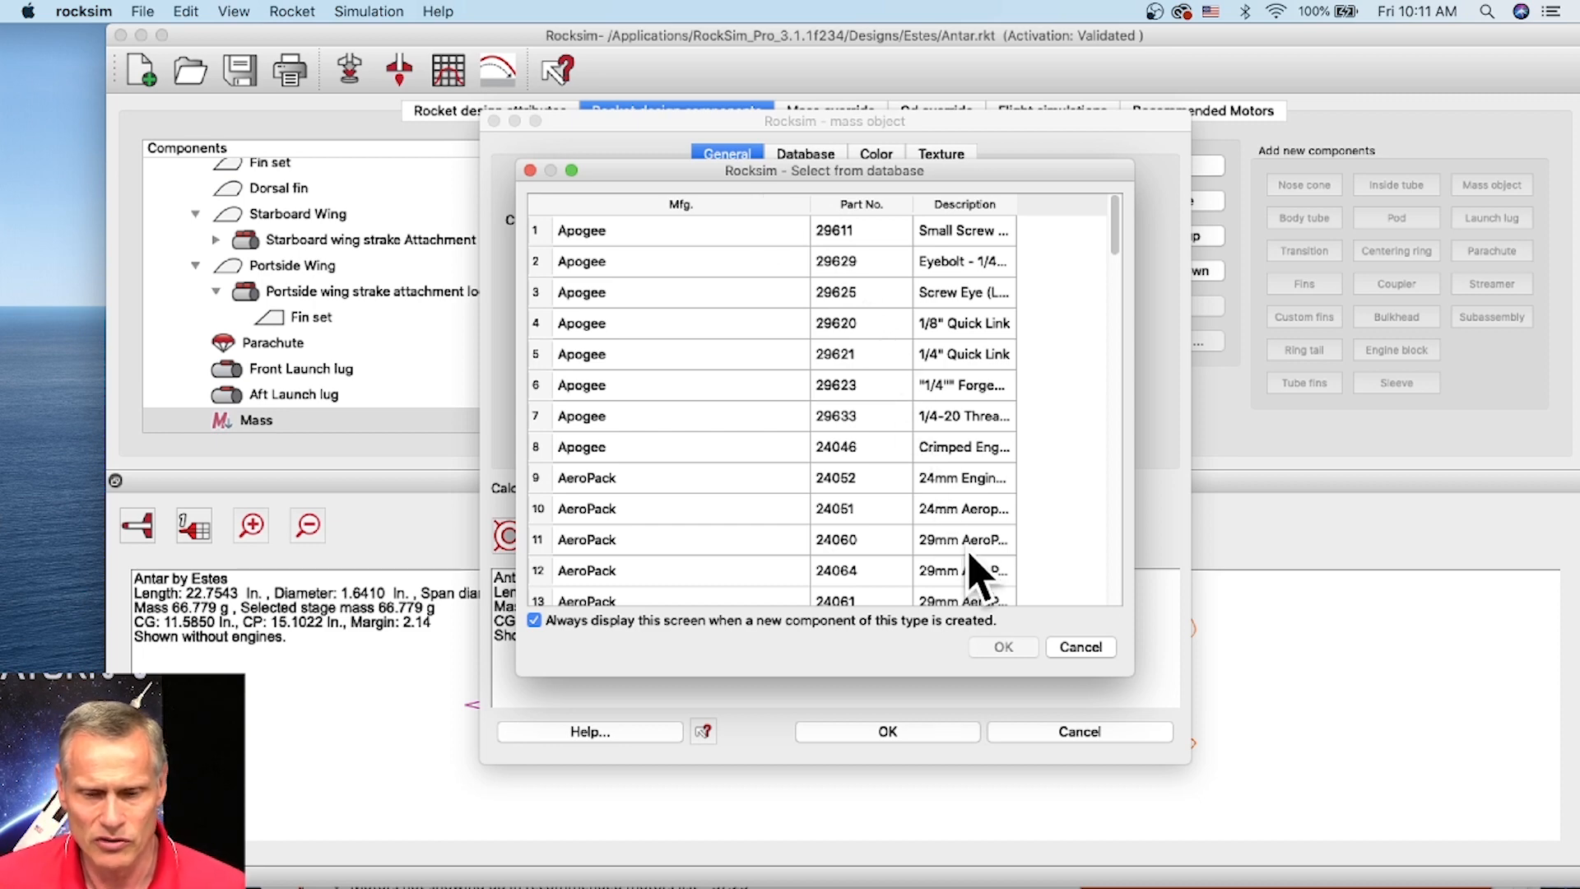
pyautogui.click(1089, 650)
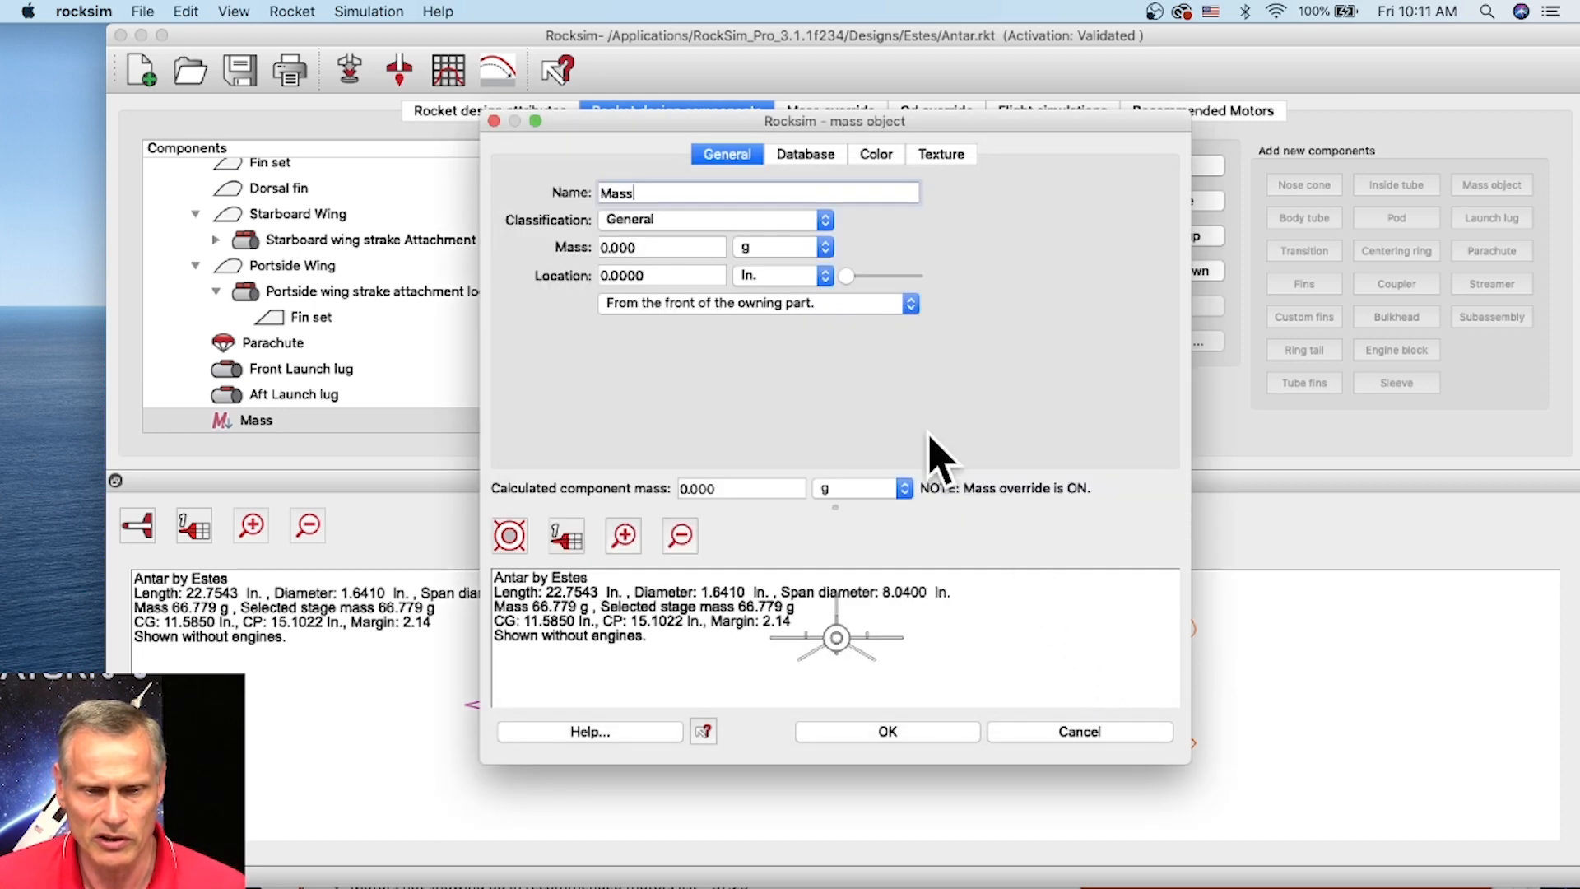
pyautogui.moveTo(564, 121); pyautogui.dragTo(475, 36)
pyautogui.moveTo(1107, 691); pyautogui.dragTo(1488, 868)
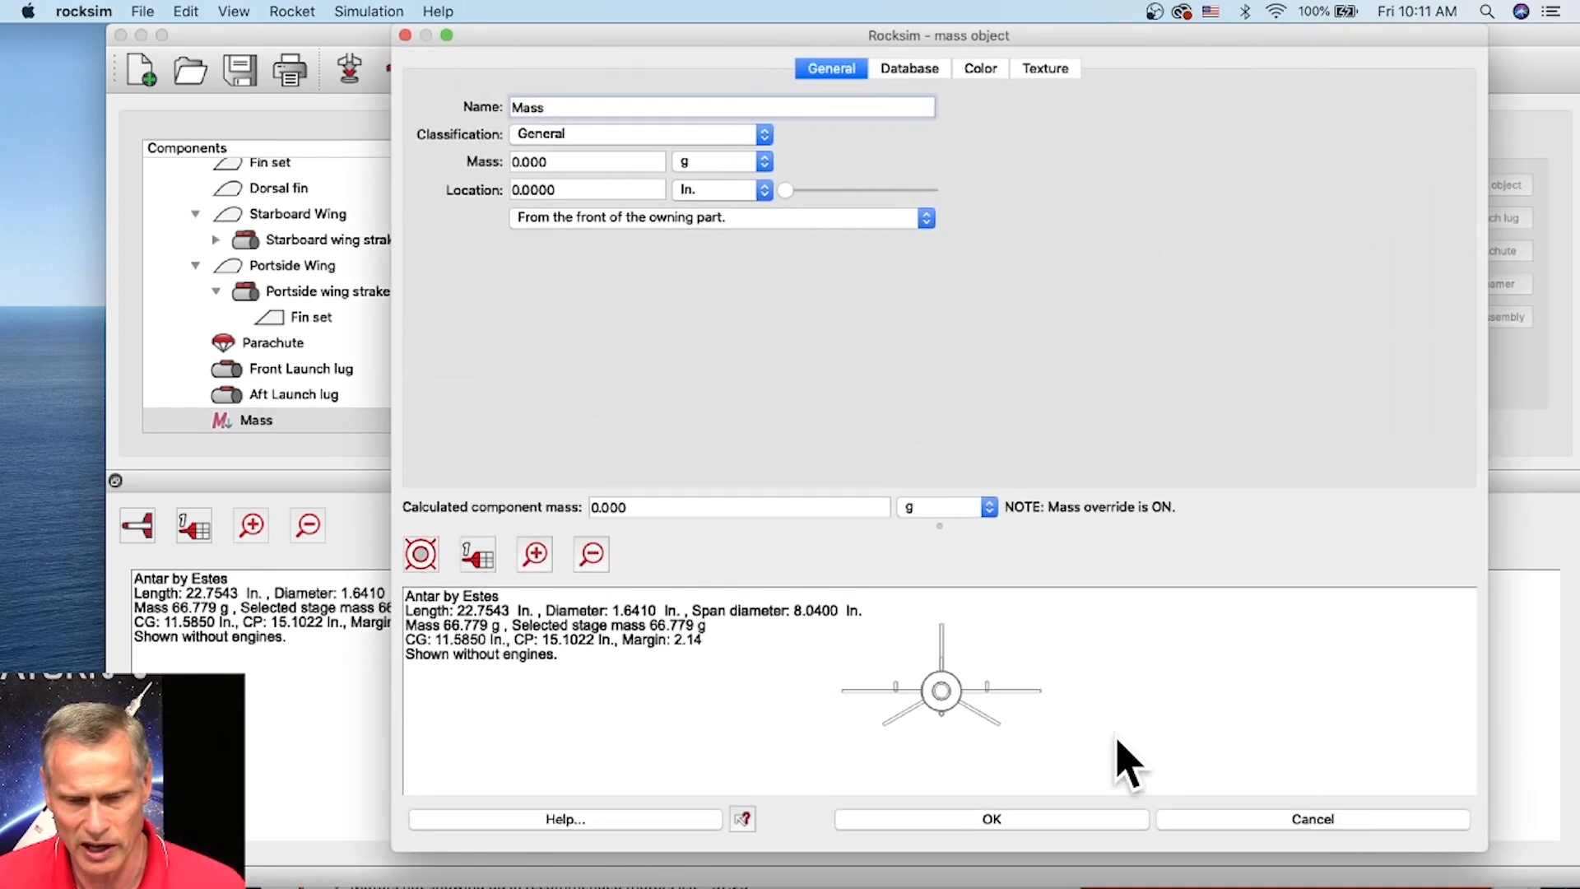
# Preview the rocket in an enlarged side view and move the mass object to 6.8750 in. from the body tube's front
pyautogui.click(421, 553)
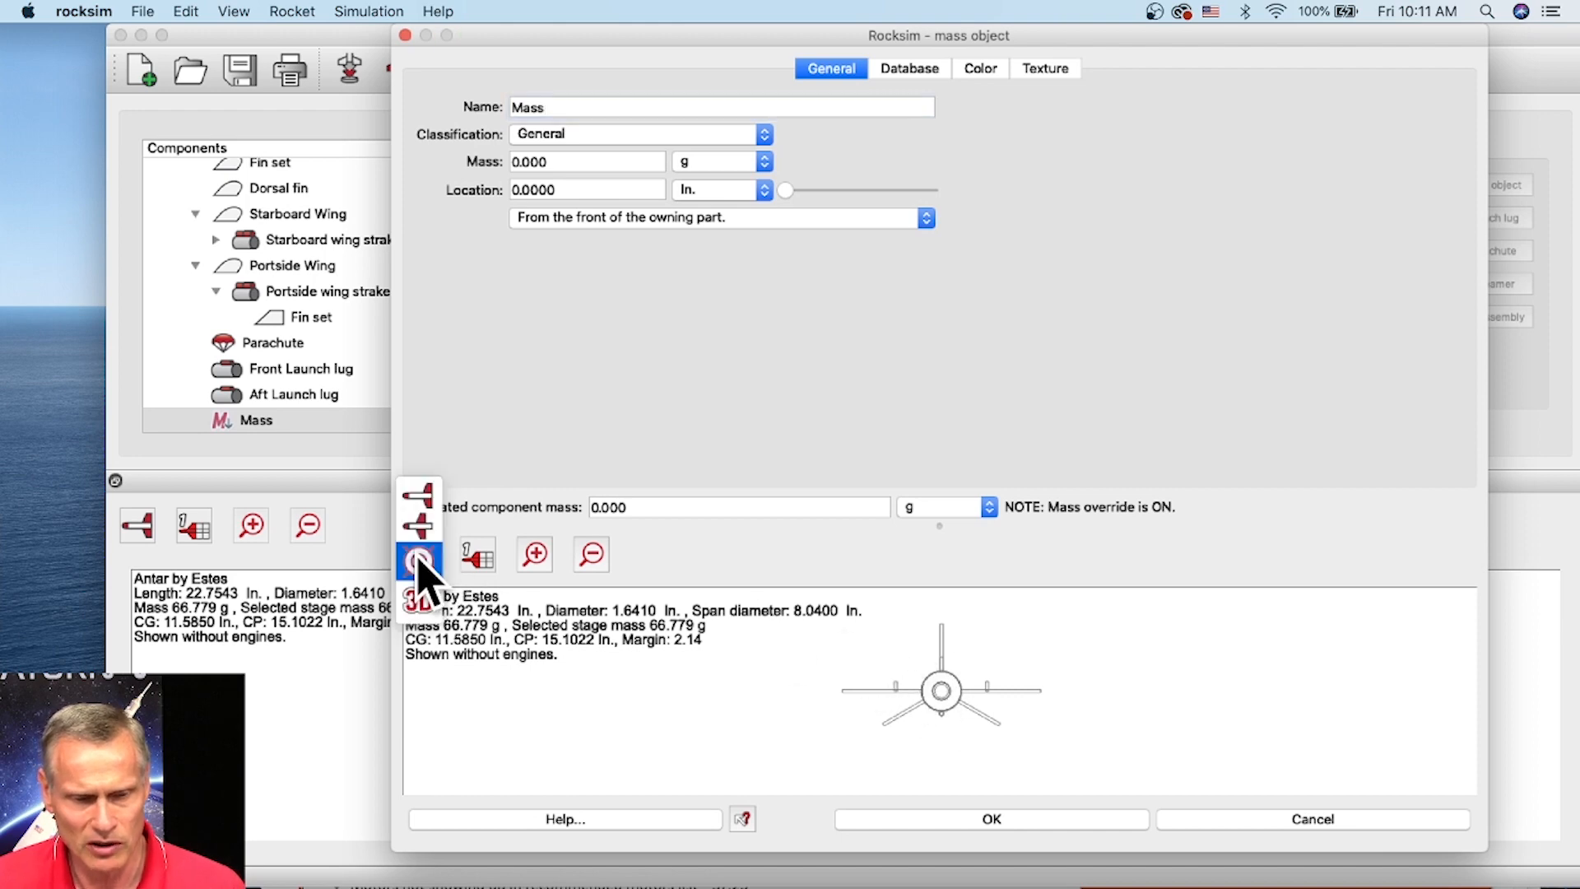
pyautogui.click(418, 496)
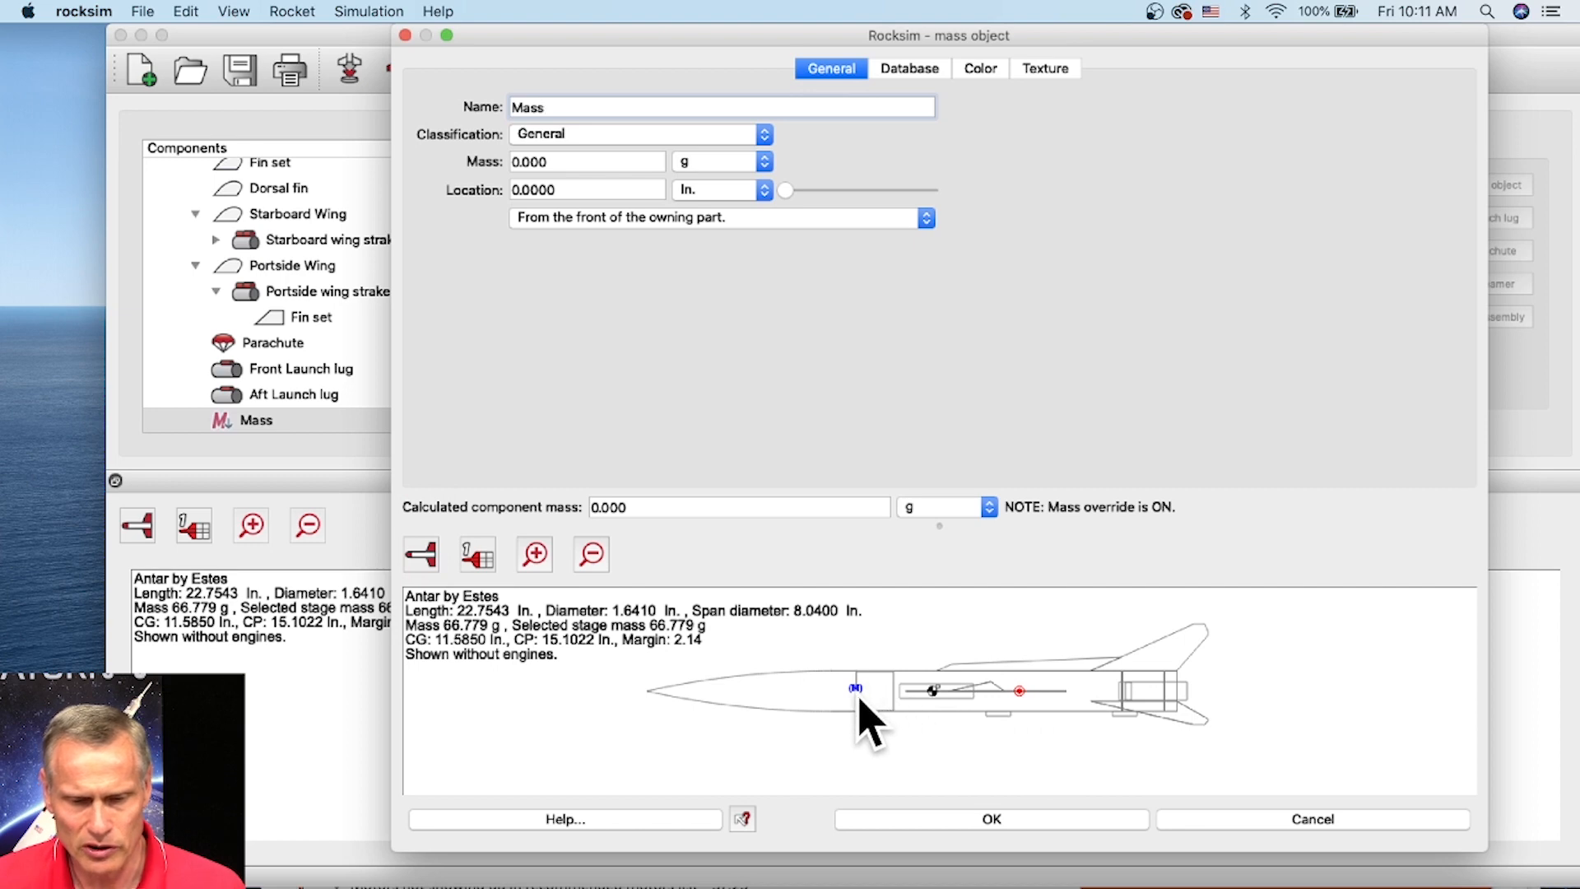
pyautogui.moveTo(938, 527); pyautogui.dragTo(908, 376)
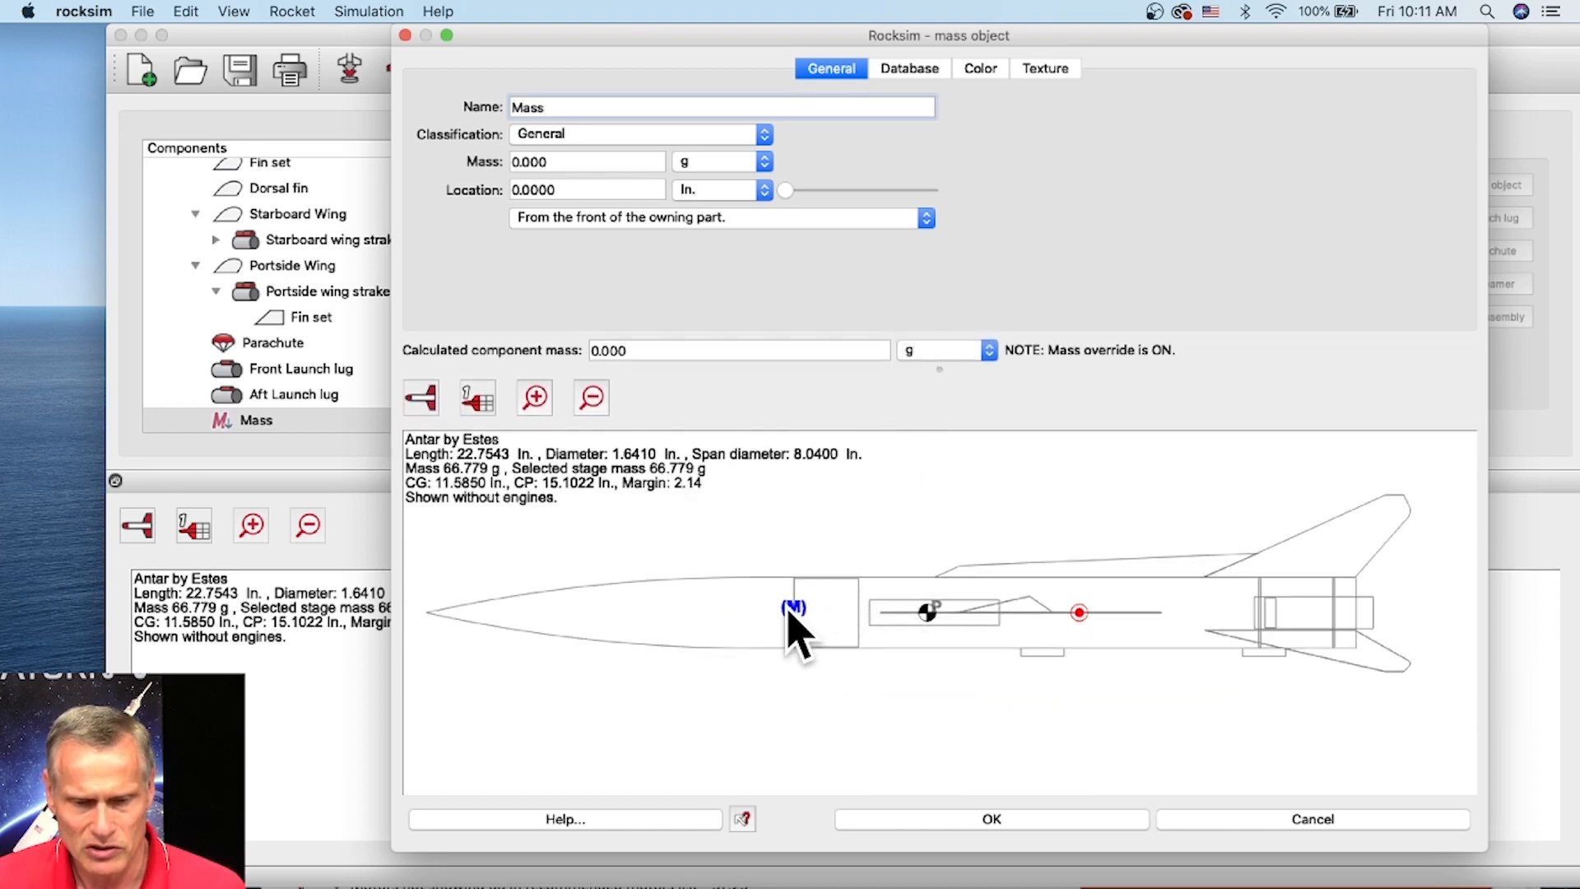
pyautogui.scroll(3, 792, 635)
pyautogui.scroll(-4, 802, 635)
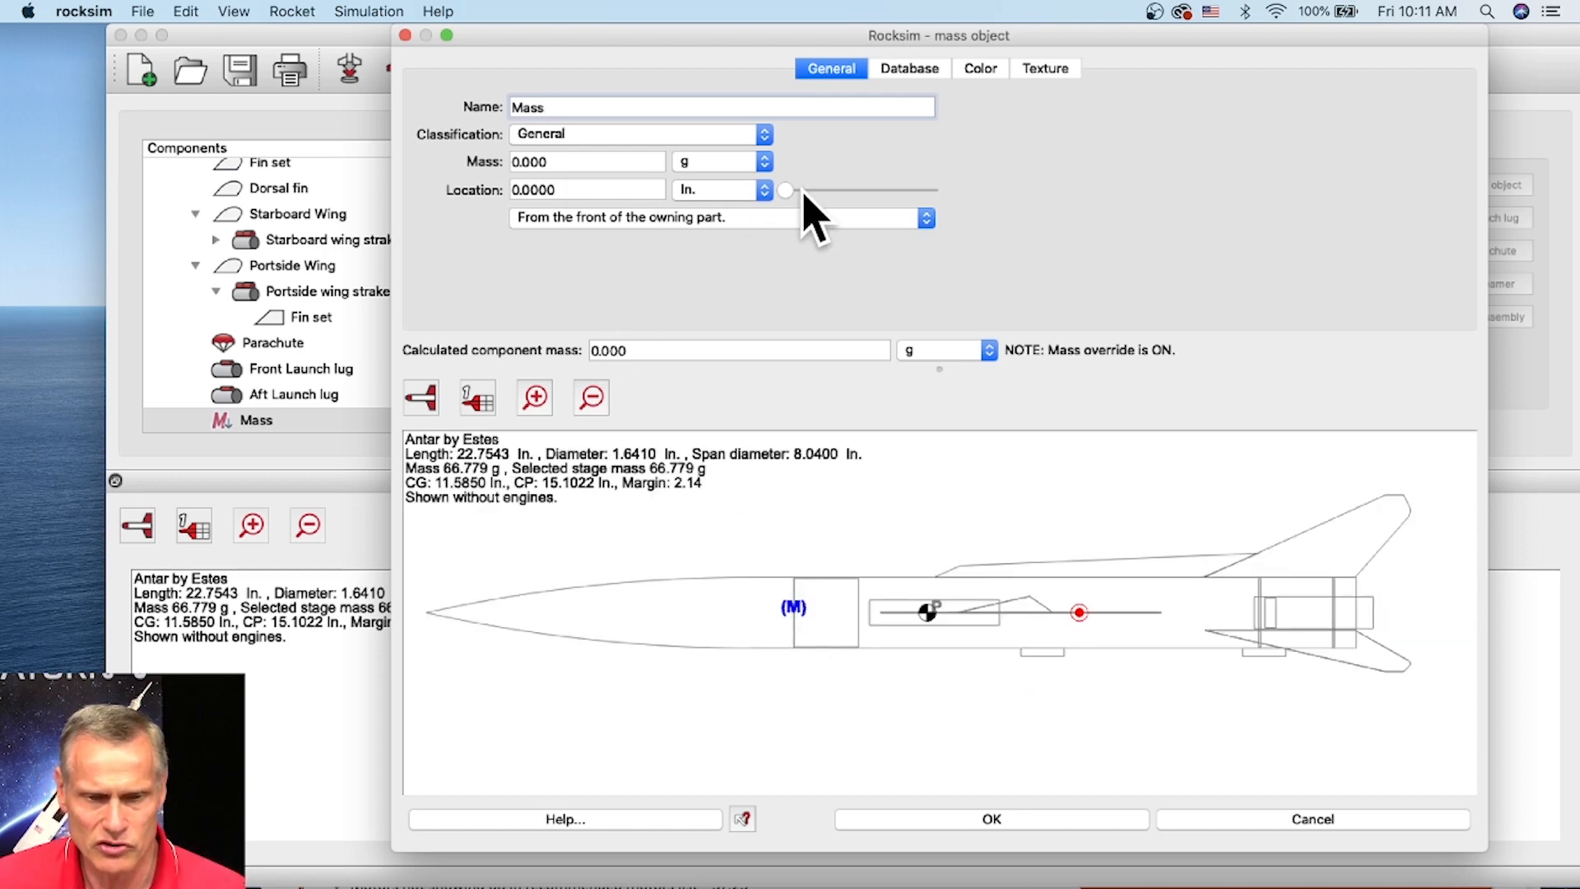
pyautogui.moveTo(786, 197)
pyautogui.mouseDown()
pyautogui.moveTo(905, 202)
pyautogui.moveTo(862, 205)
pyautogui.mouseUp()
# Preview the rocket in top view and move the mass object to 3.1250 in. from the body tube's front
pyautogui.doubleClick(526, 161)
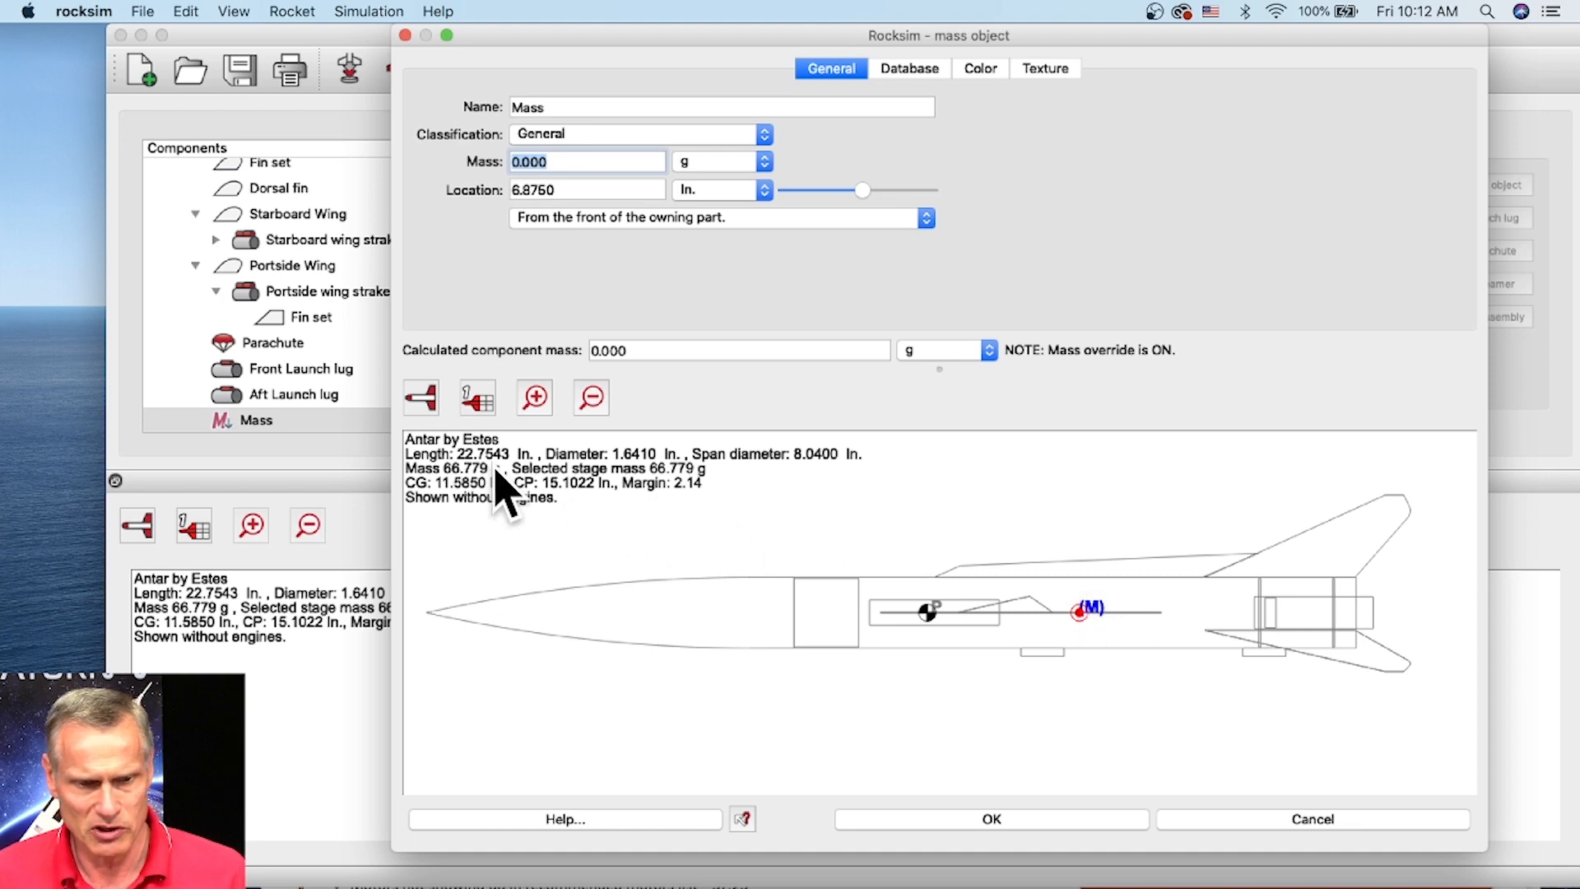
pyautogui.click(421, 397)
pyautogui.click(419, 434)
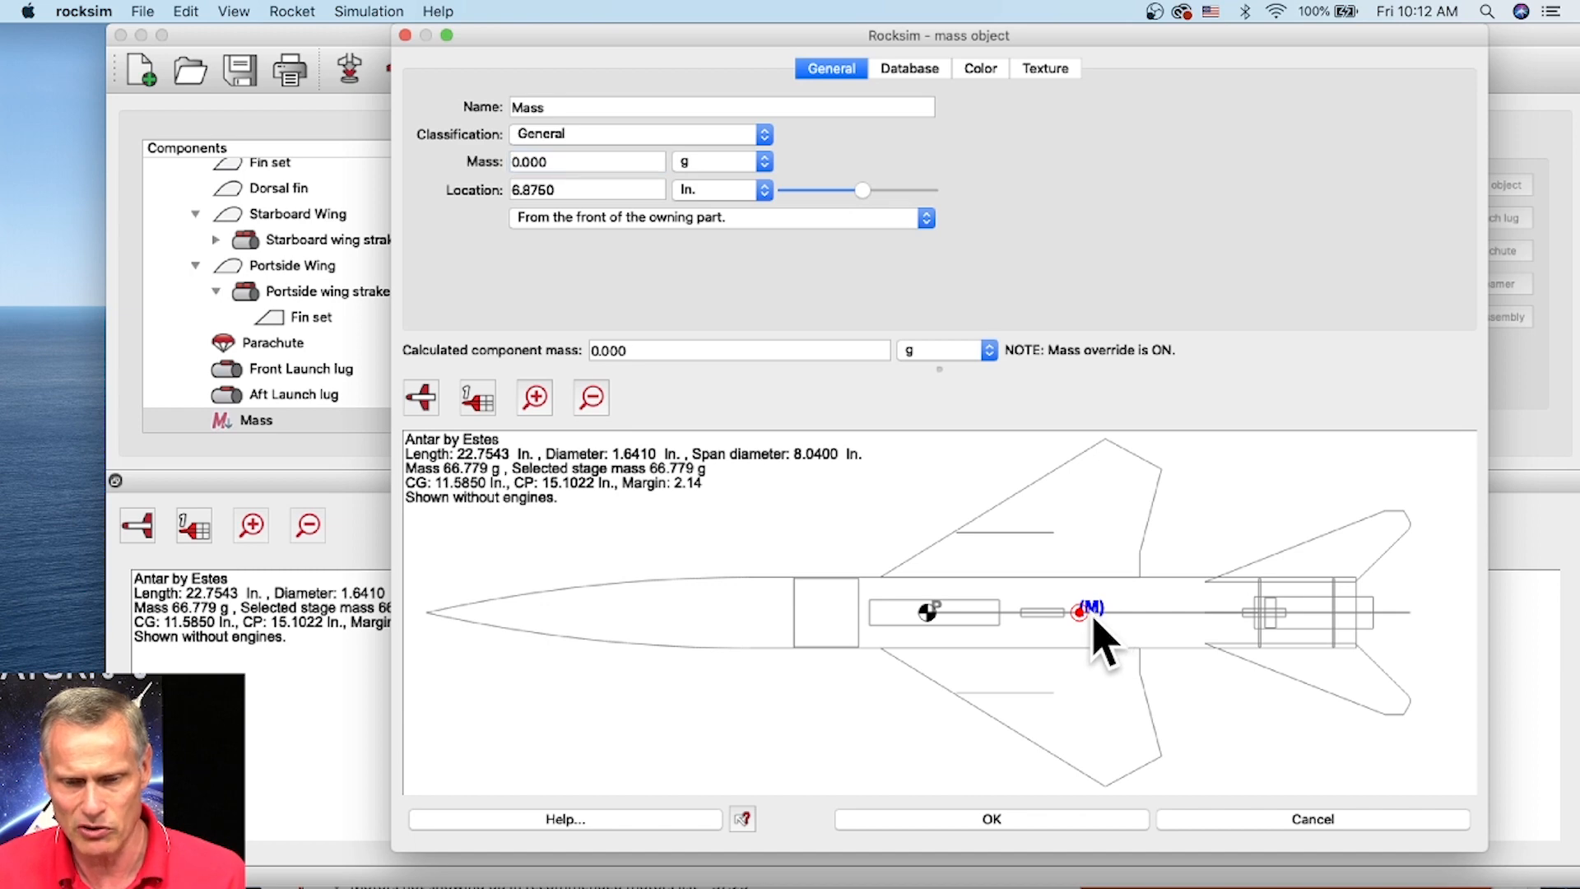
pyautogui.moveTo(862, 196); pyautogui.dragTo(823, 206)
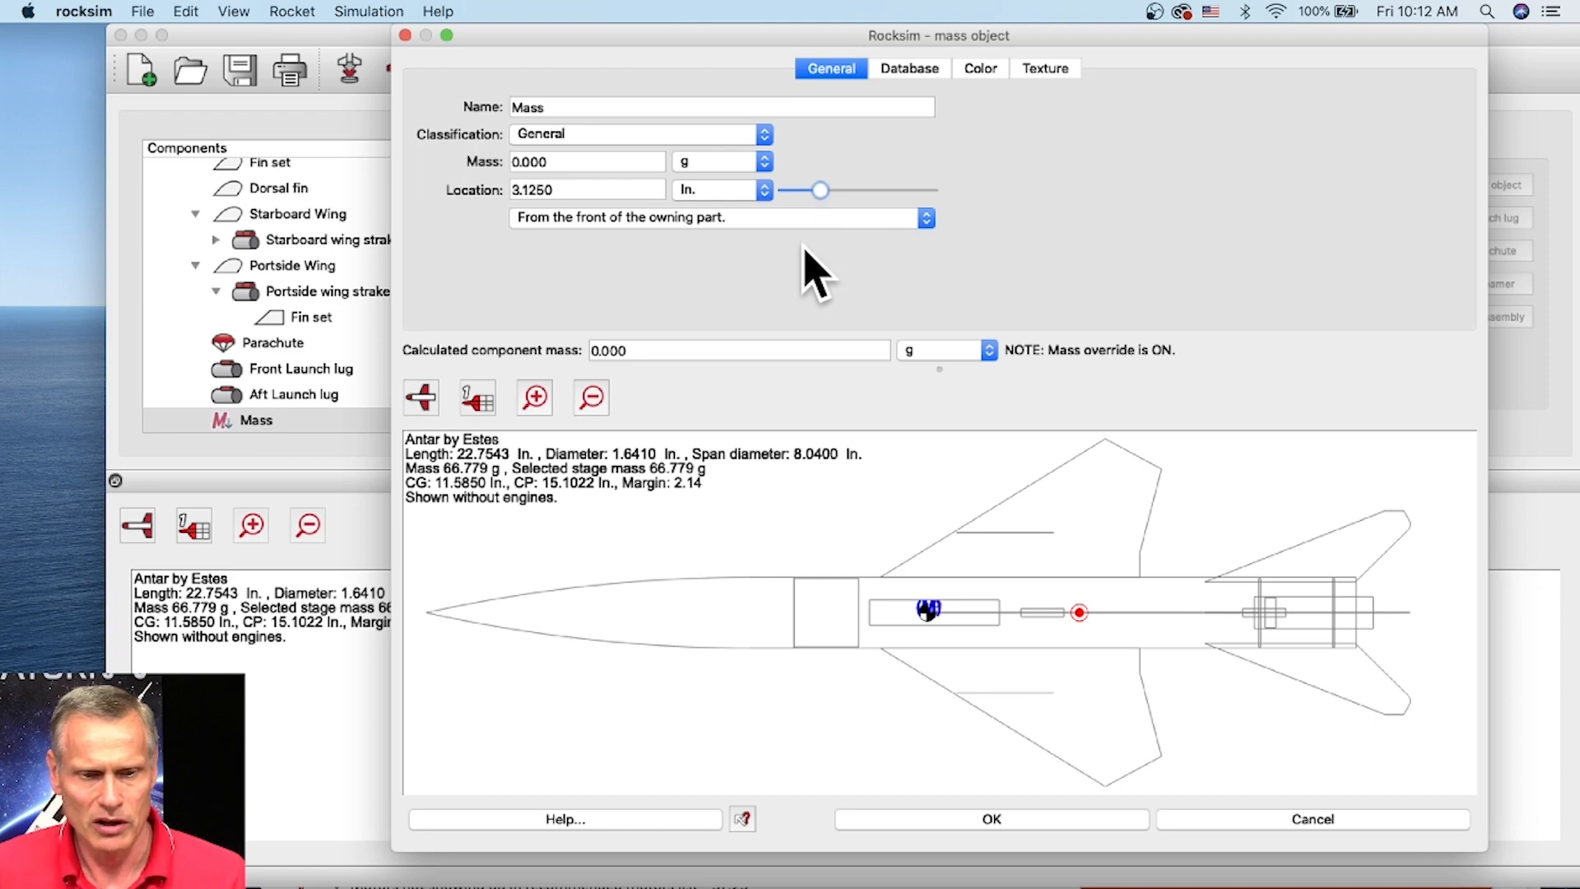
# Try a mass of 3.3 g for the mass object and close its editor without saving the changes
pyautogui.doubleClick(576, 162)
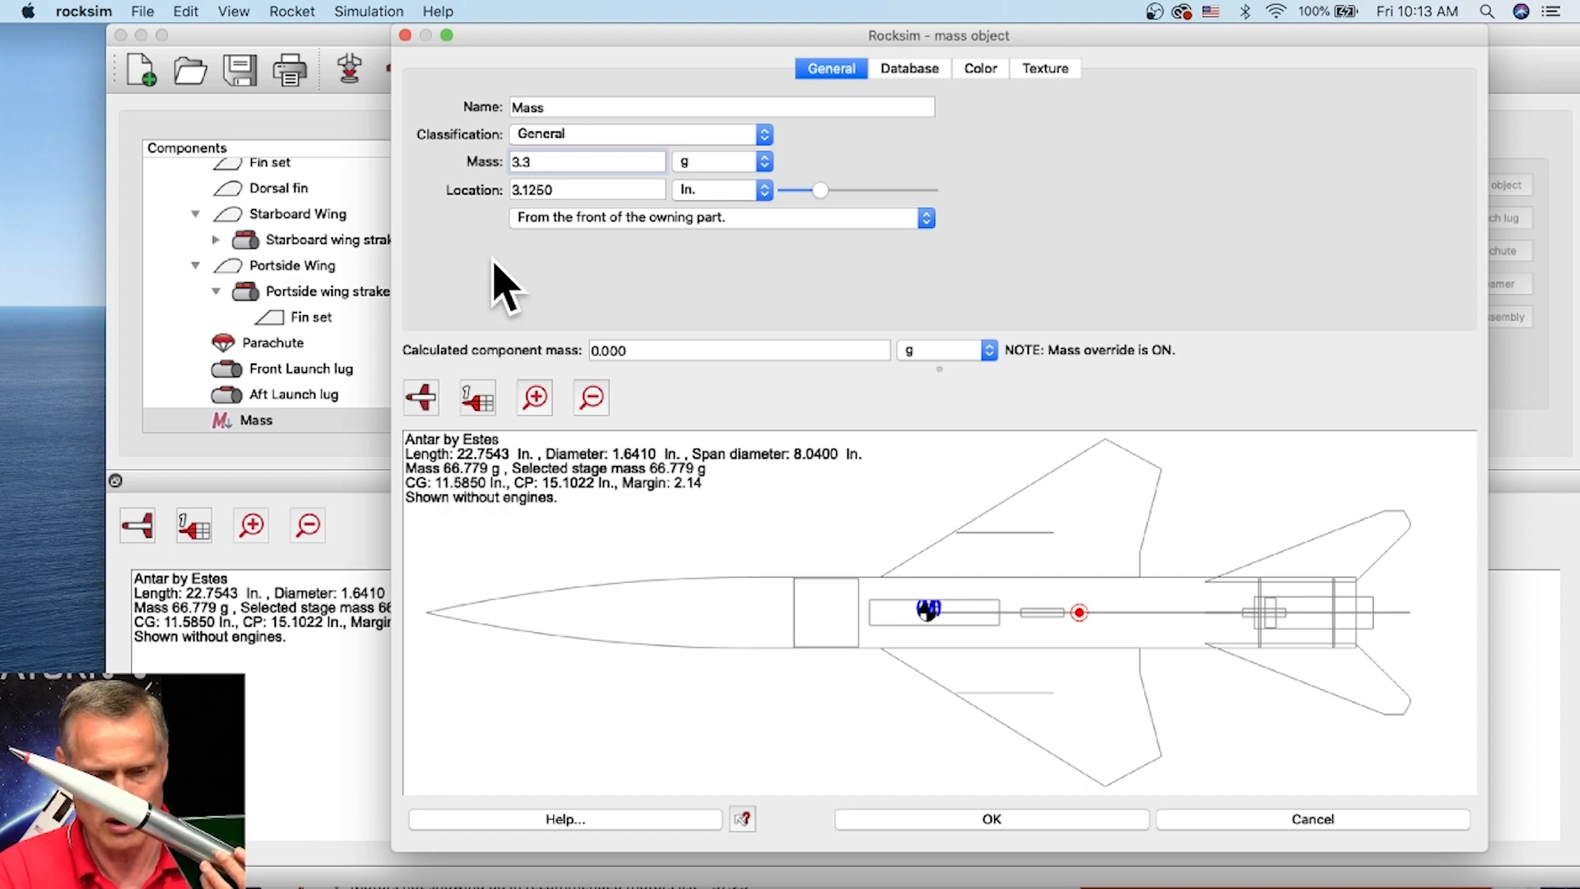
pyautogui.press('Tab')
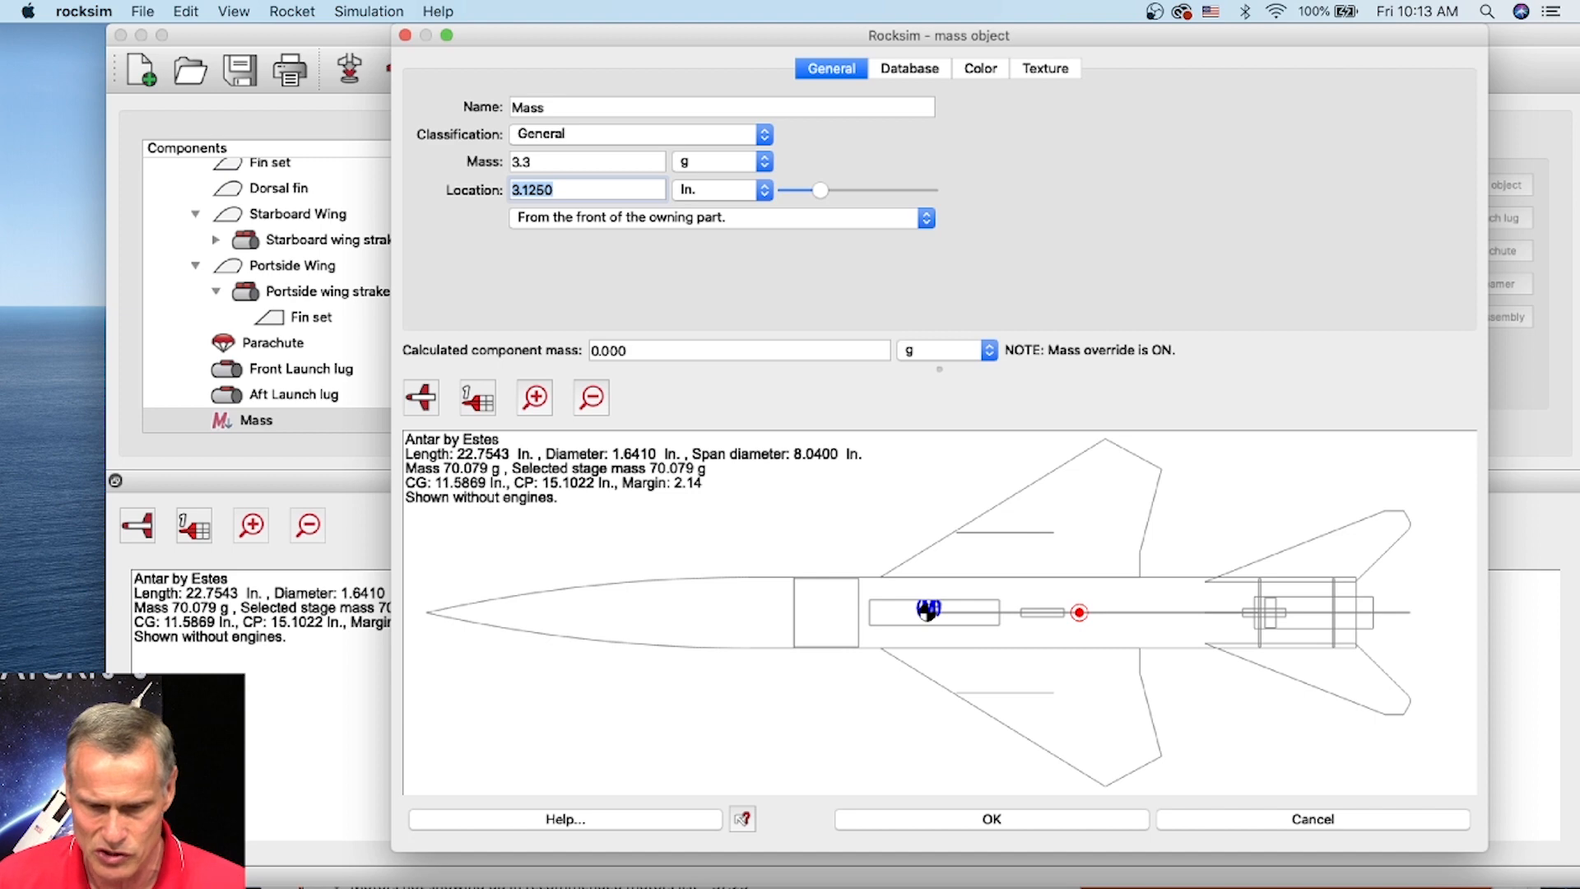
pyautogui.click(1263, 819)
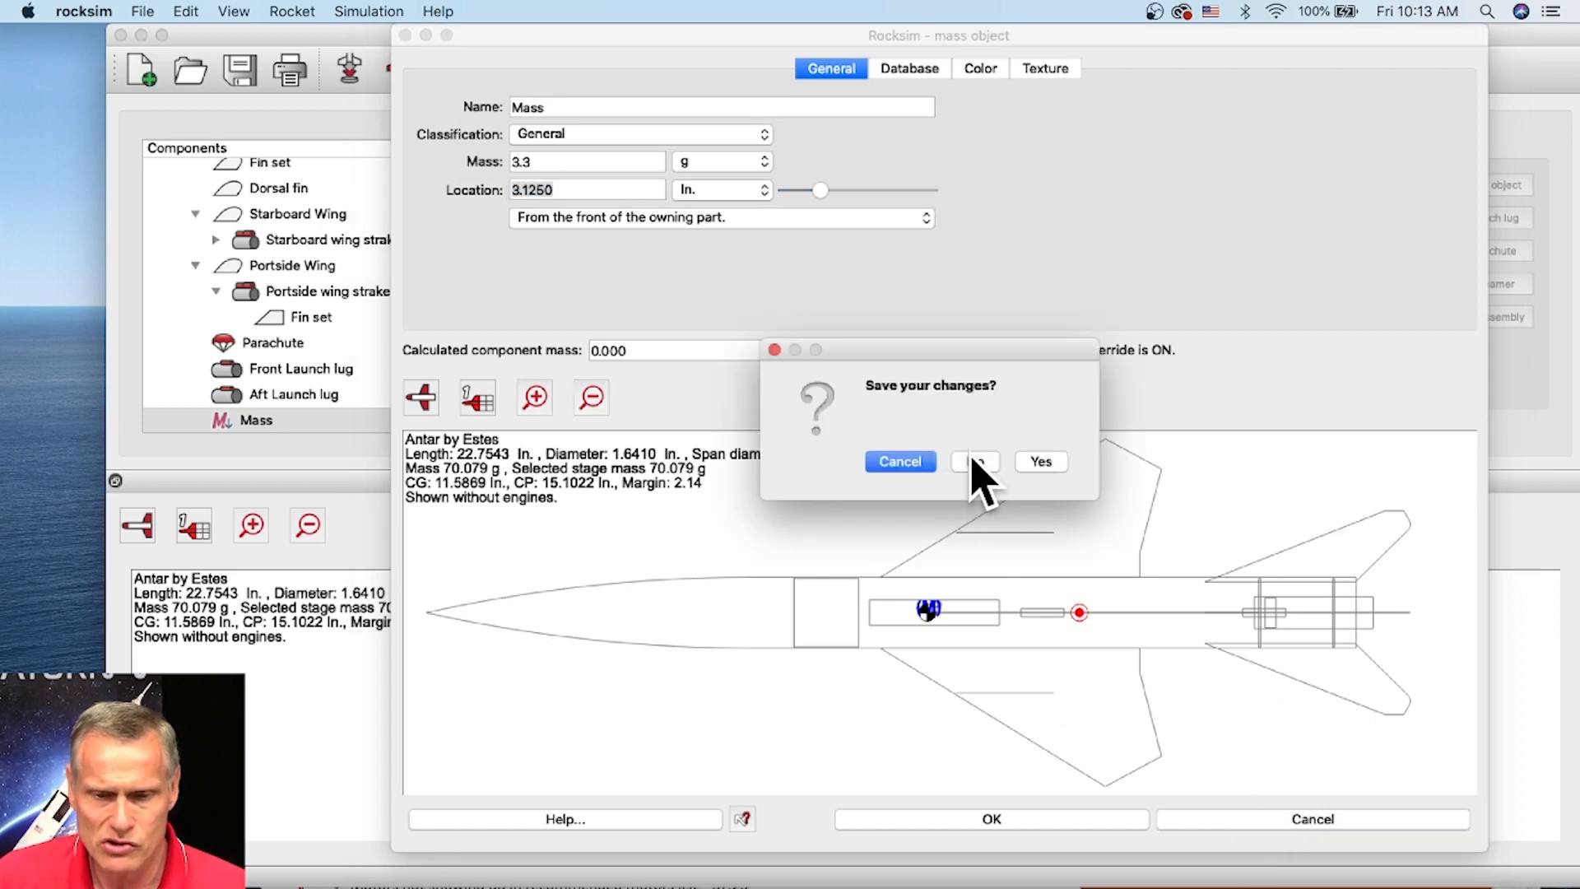
pyautogui.click(976, 463)
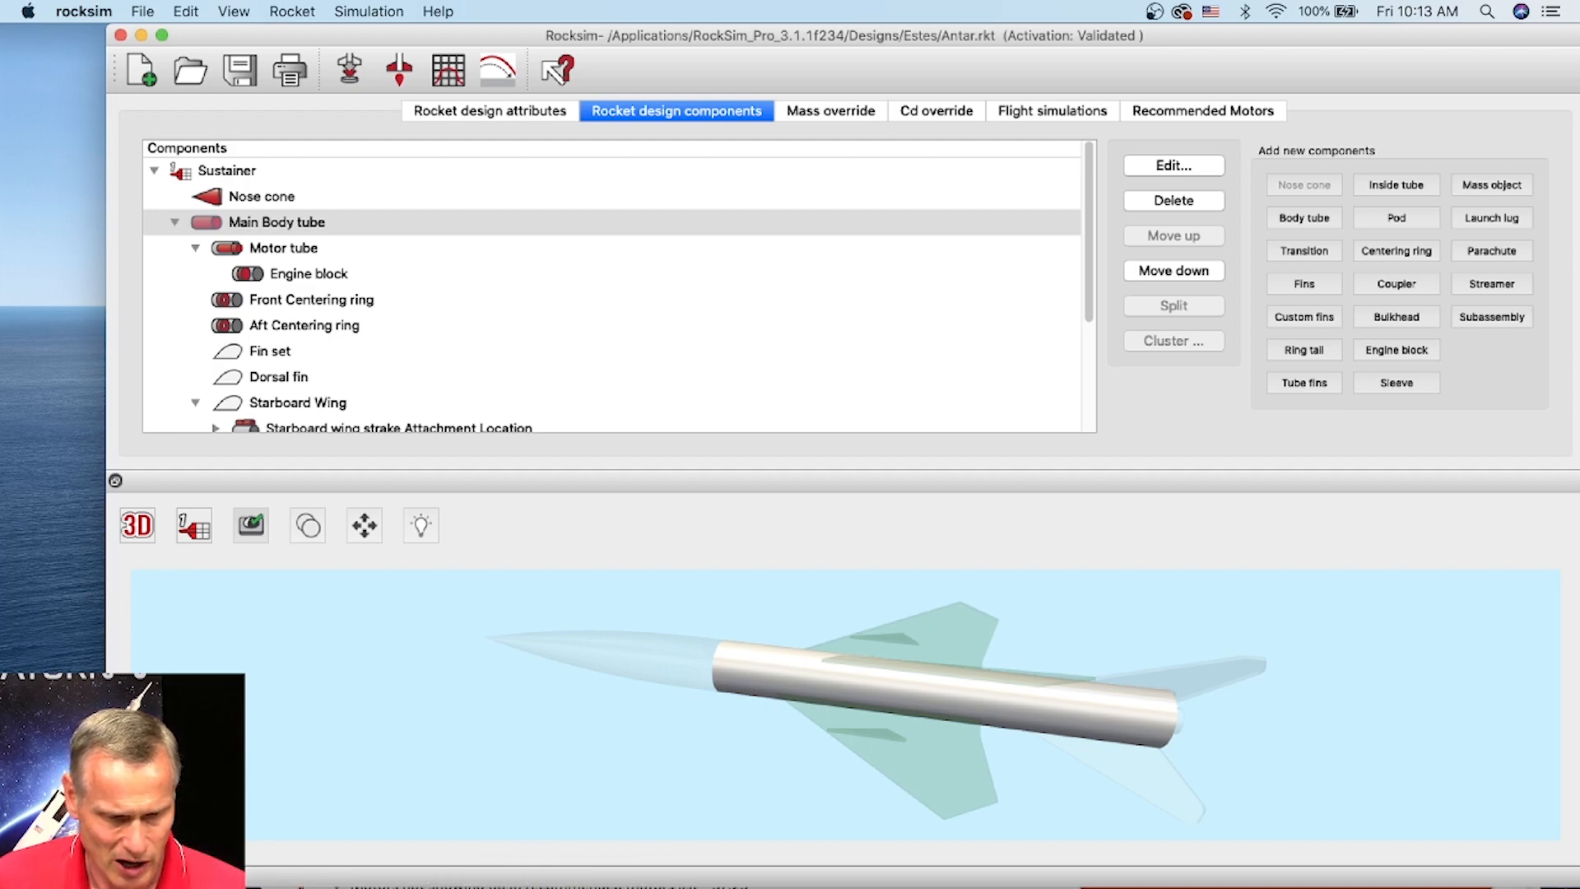
# Switch to Safari and look through the RS Live Training page's introduction and list of past episodes
pyautogui.press('super+Tab')
pyautogui.scroll(-3, 628, 564)
pyautogui.scroll(1, 696, 434)
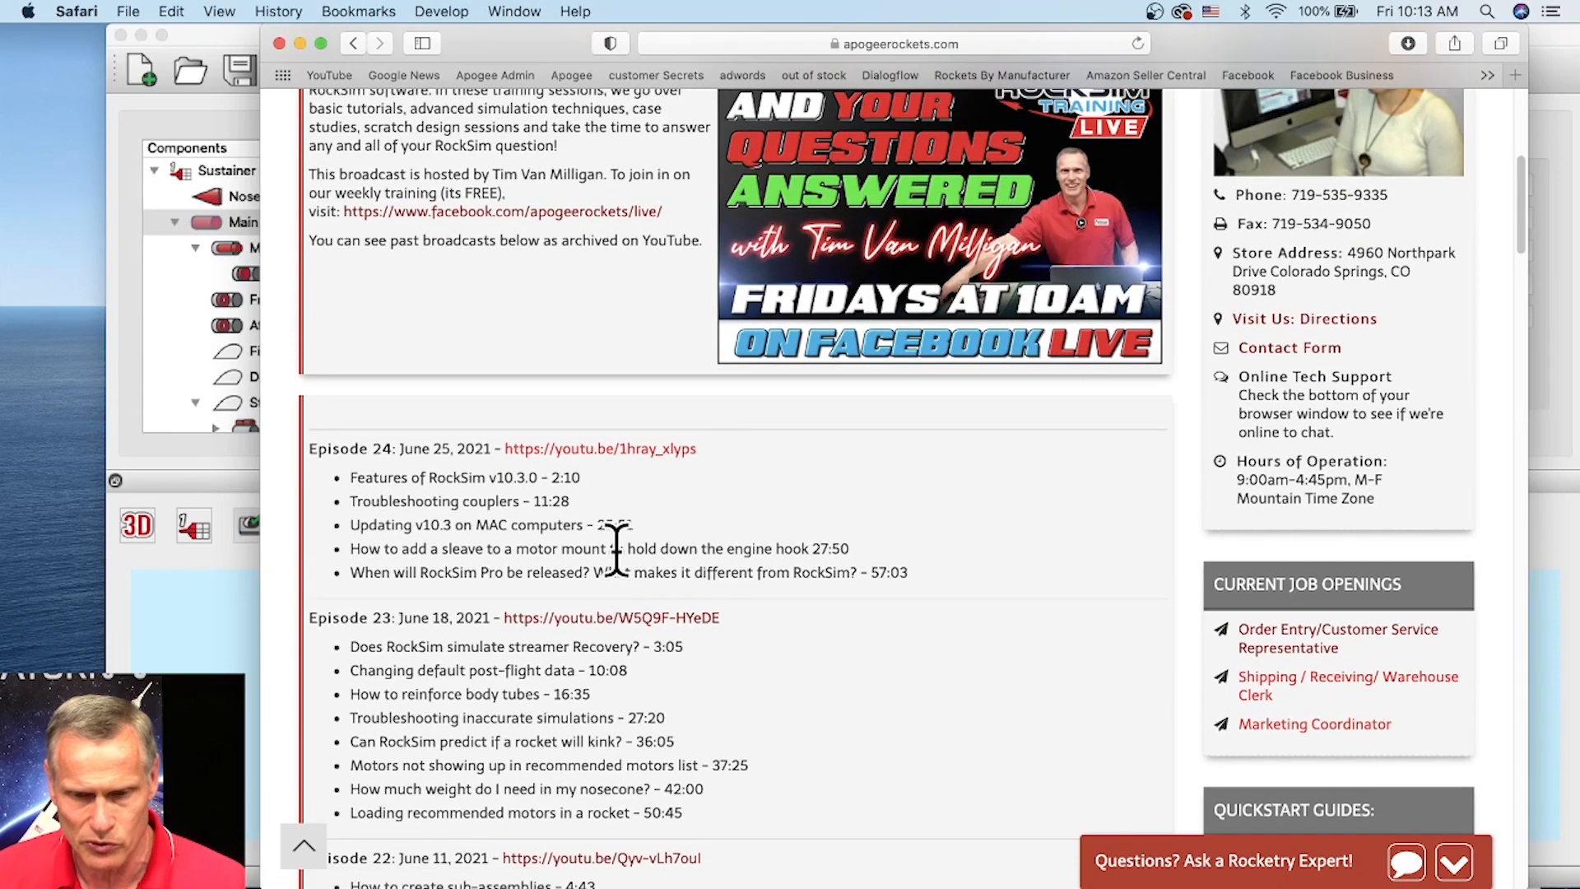
pyautogui.scroll(3, 1152, 312)
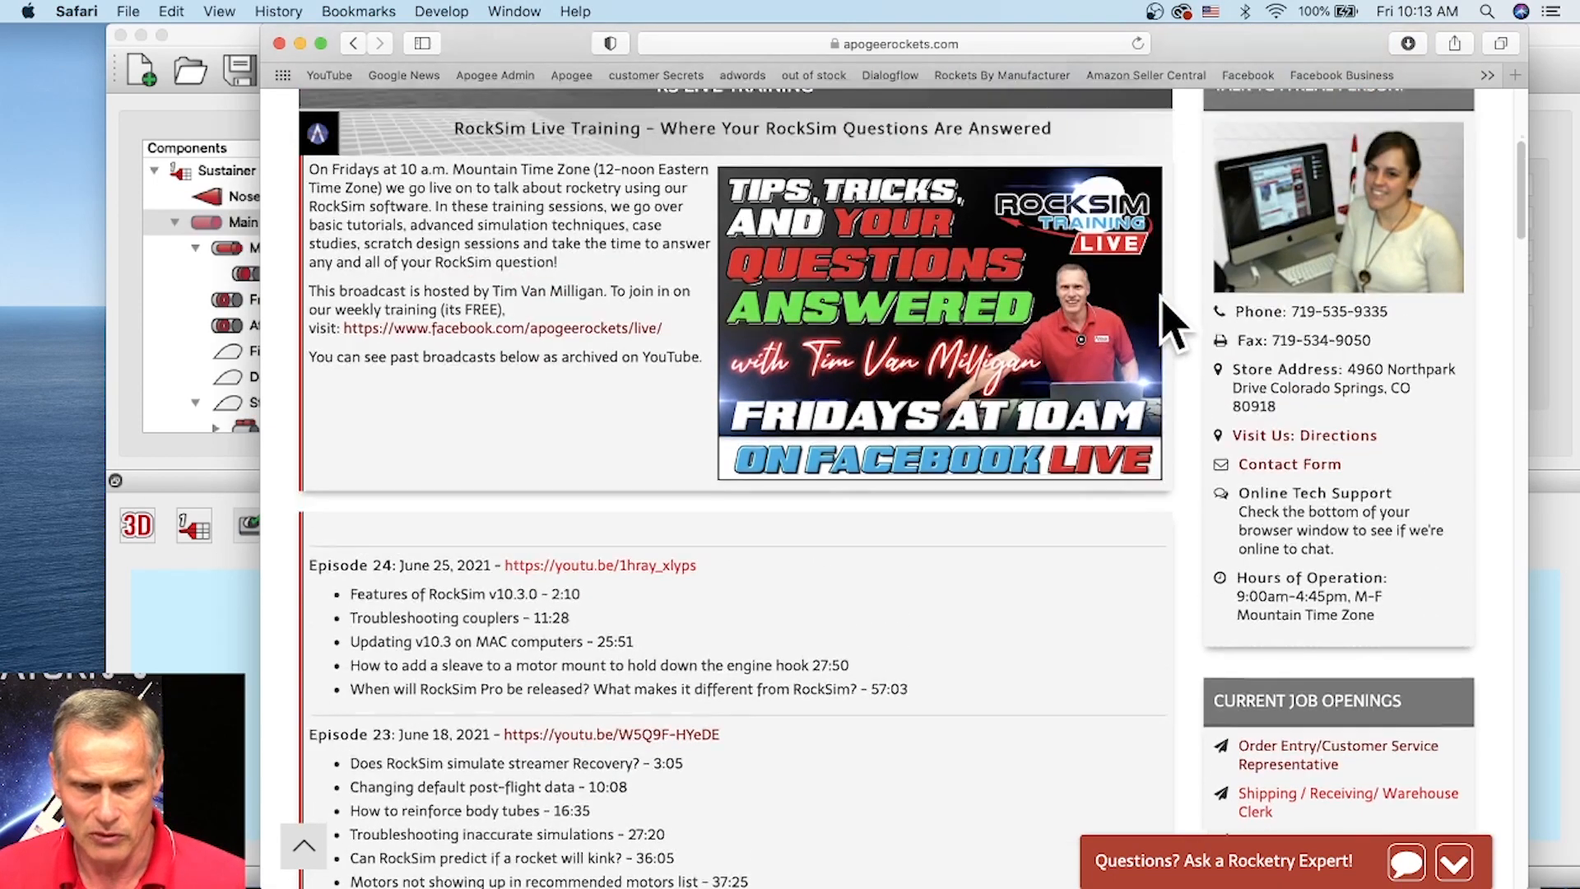
pyautogui.scroll(2, 818, 219)
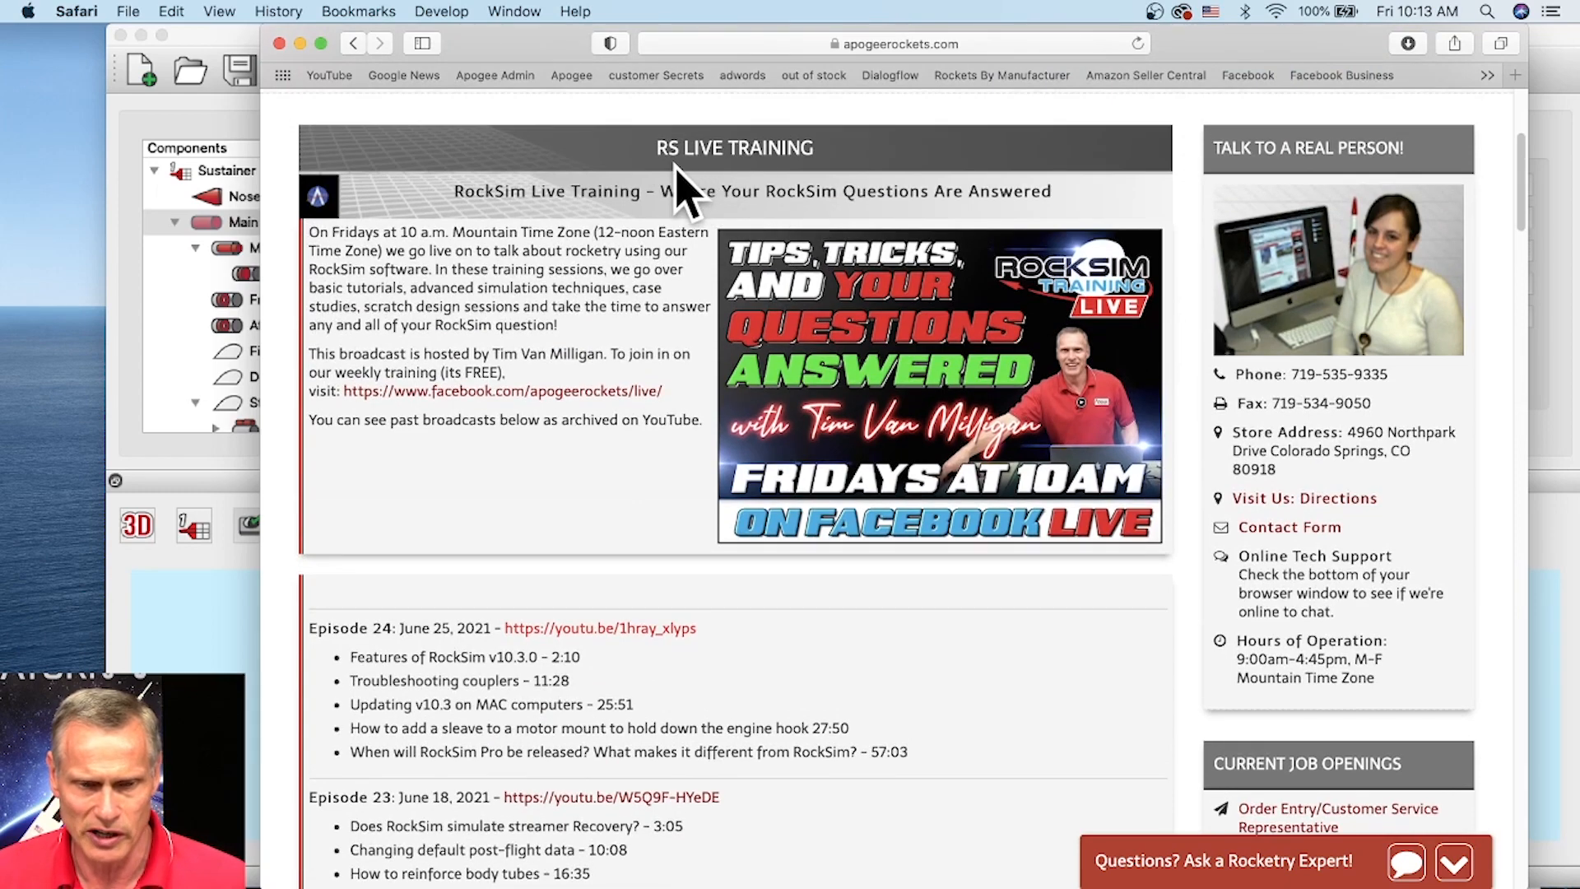
pyautogui.scroll(2, 1128, 206)
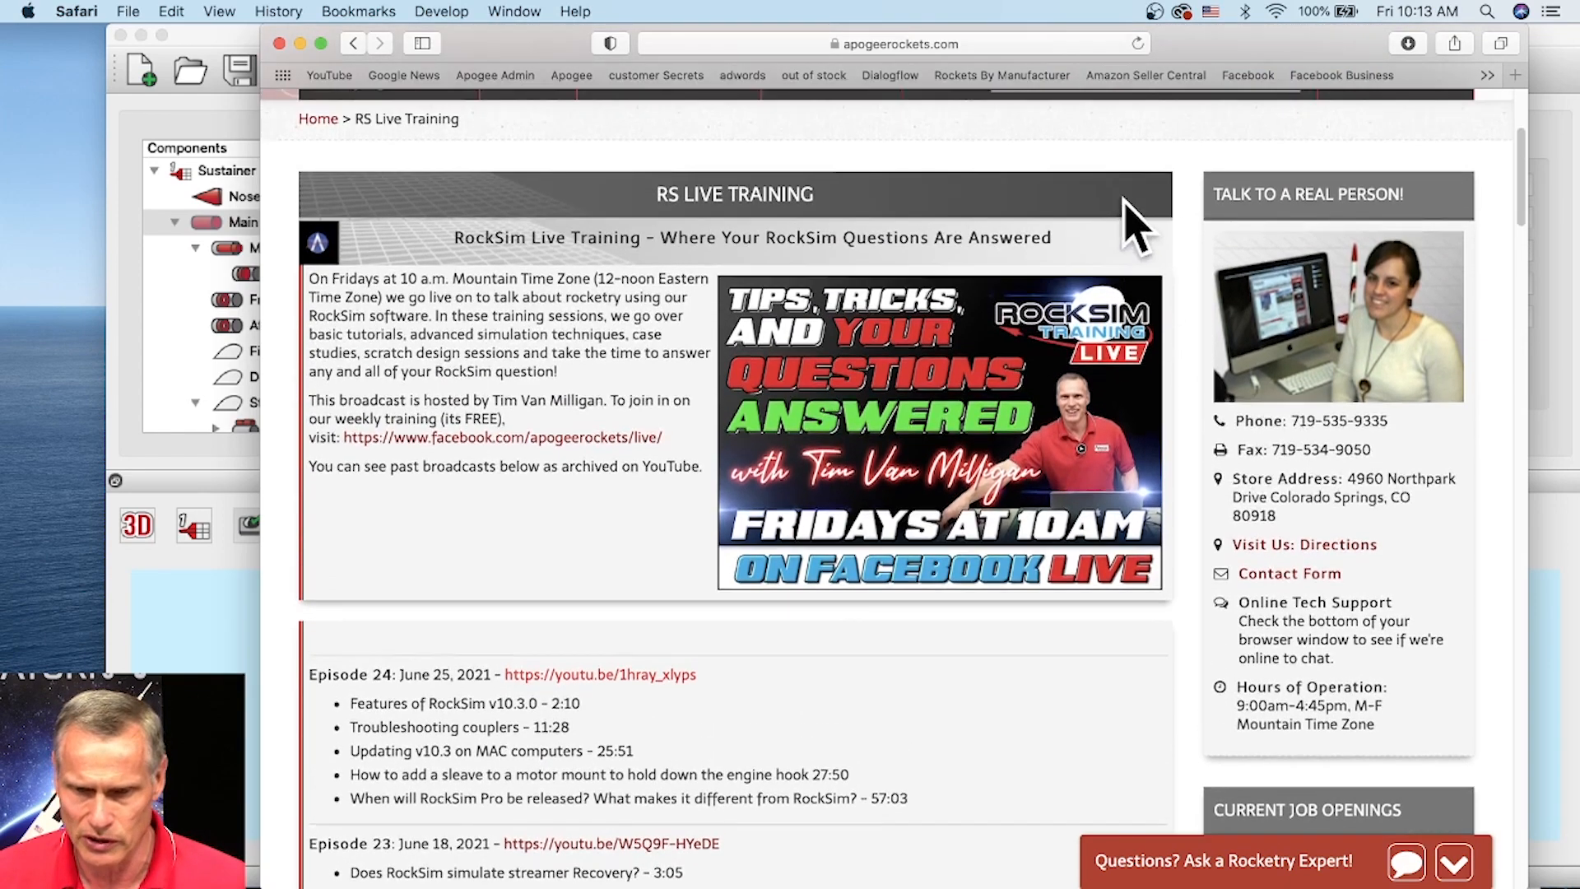
pyautogui.scroll(-3, 1094, 205)
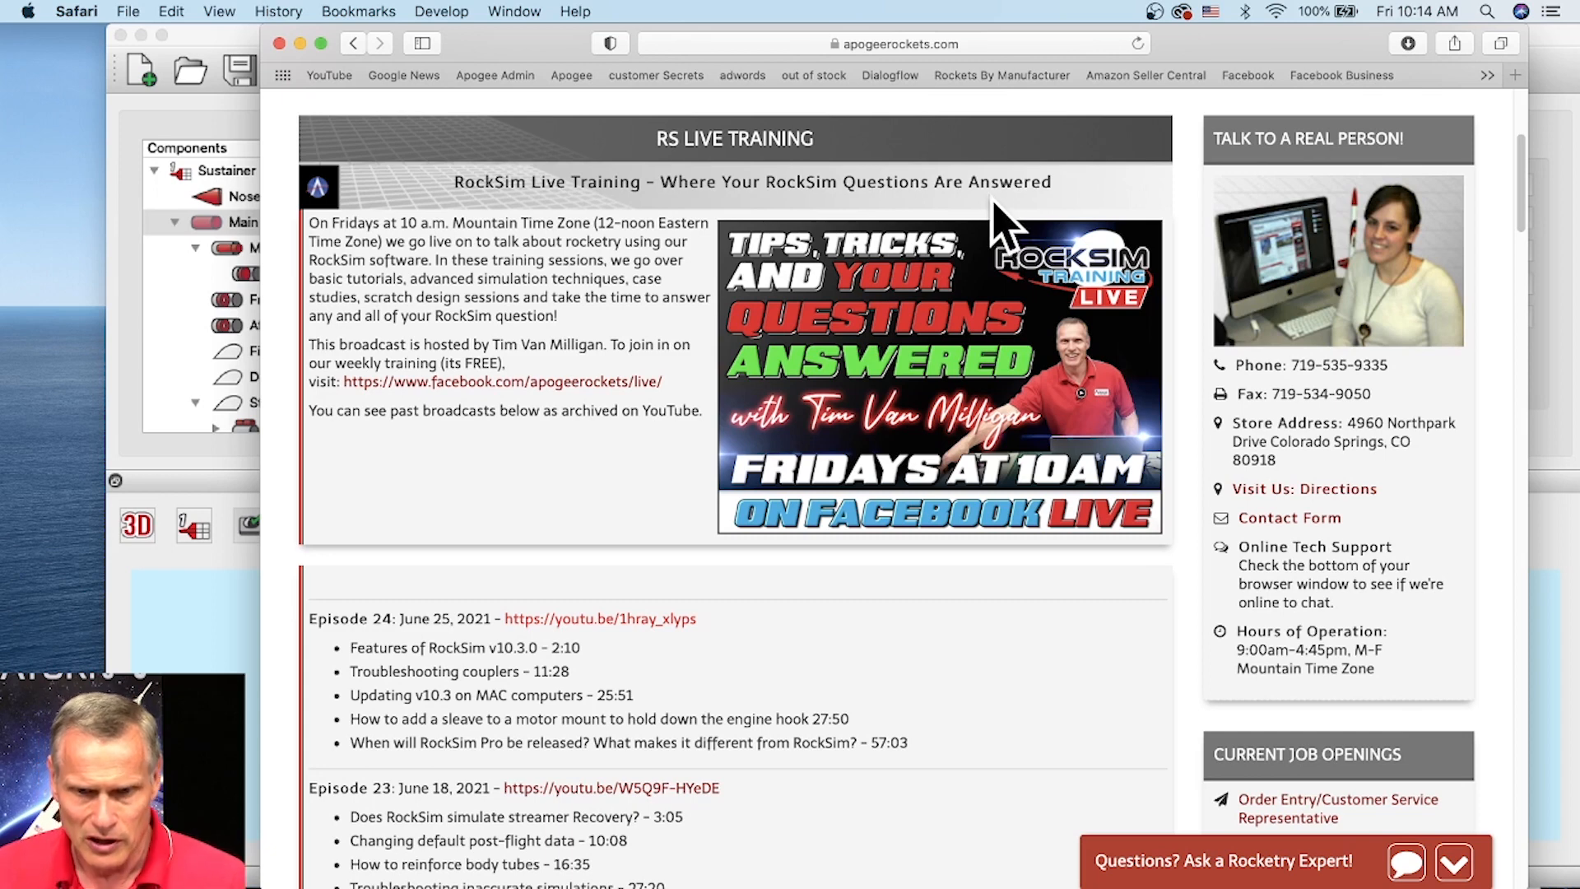
# Search the RS Live Training page for "booster"
pyautogui.press('super+f')
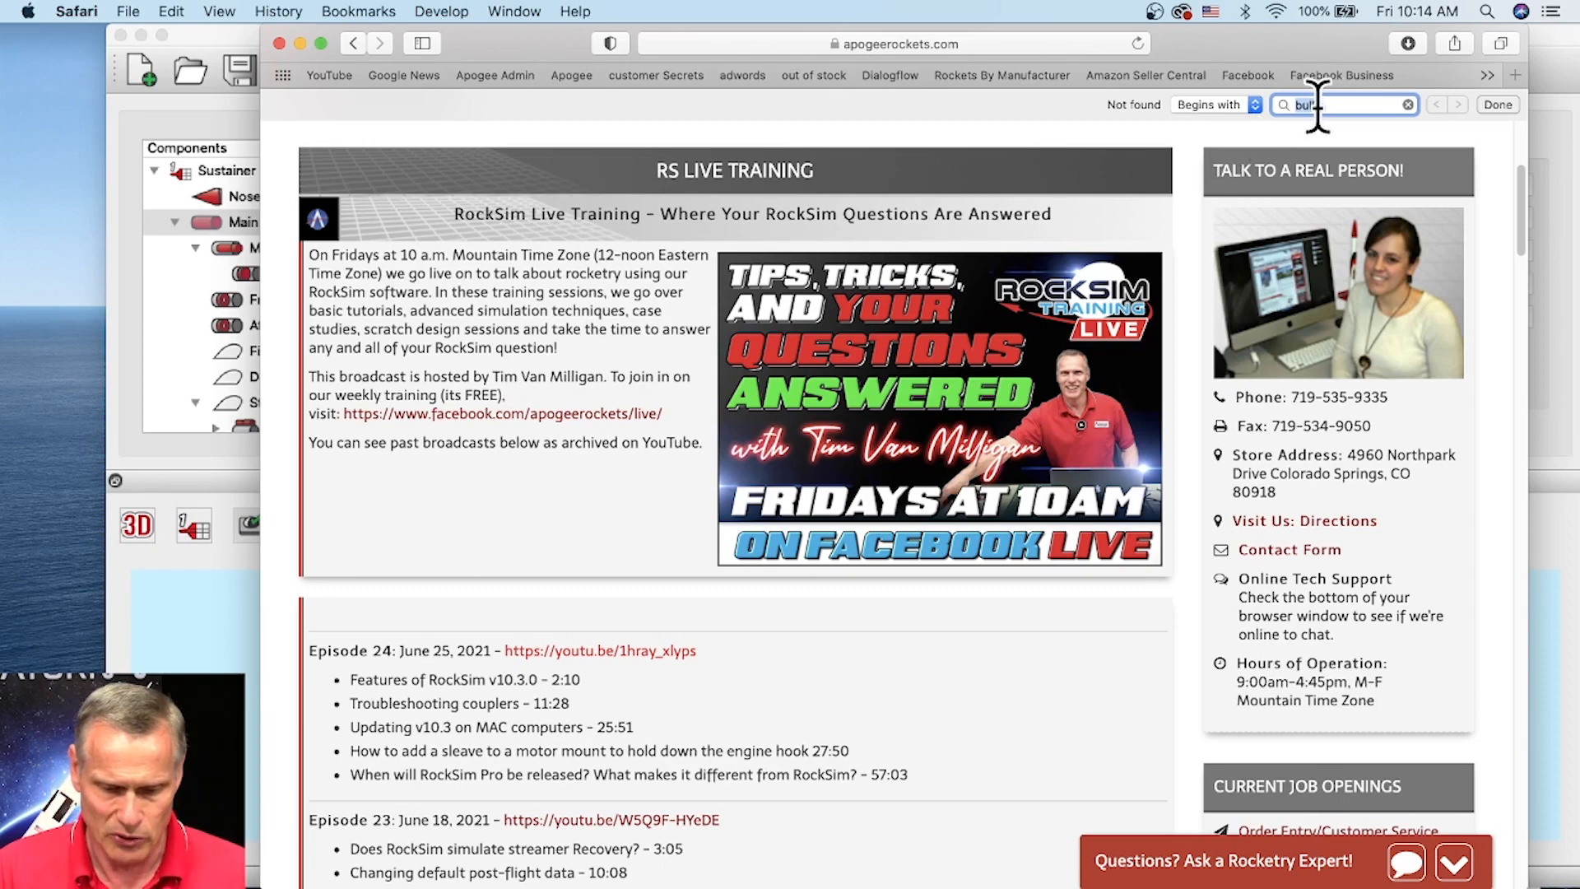
pyautogui.write('r')
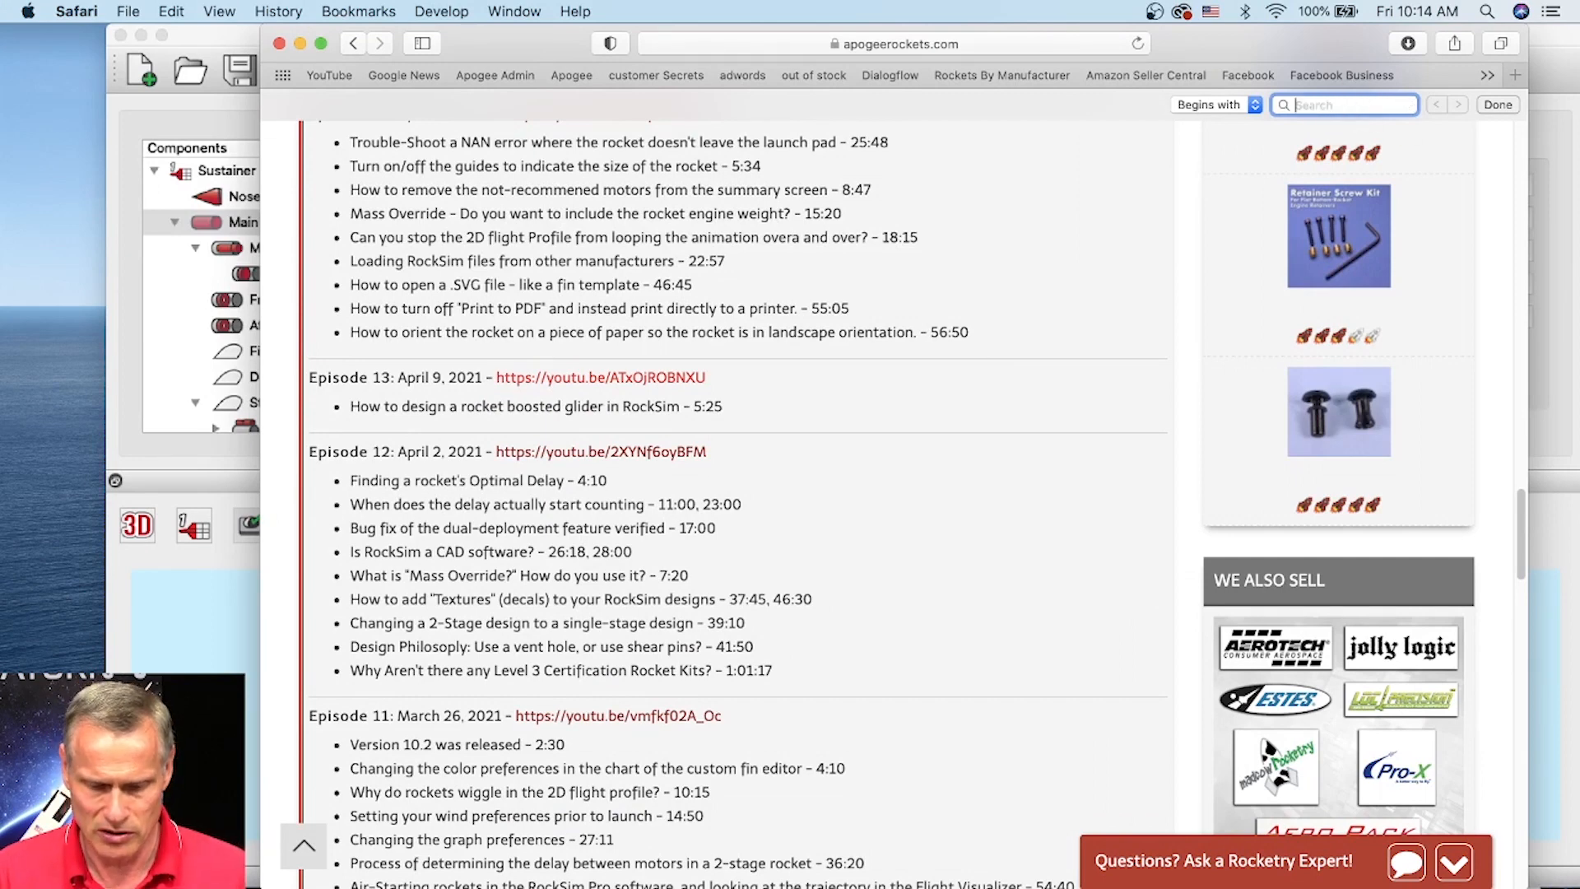
pyautogui.write('ooster')
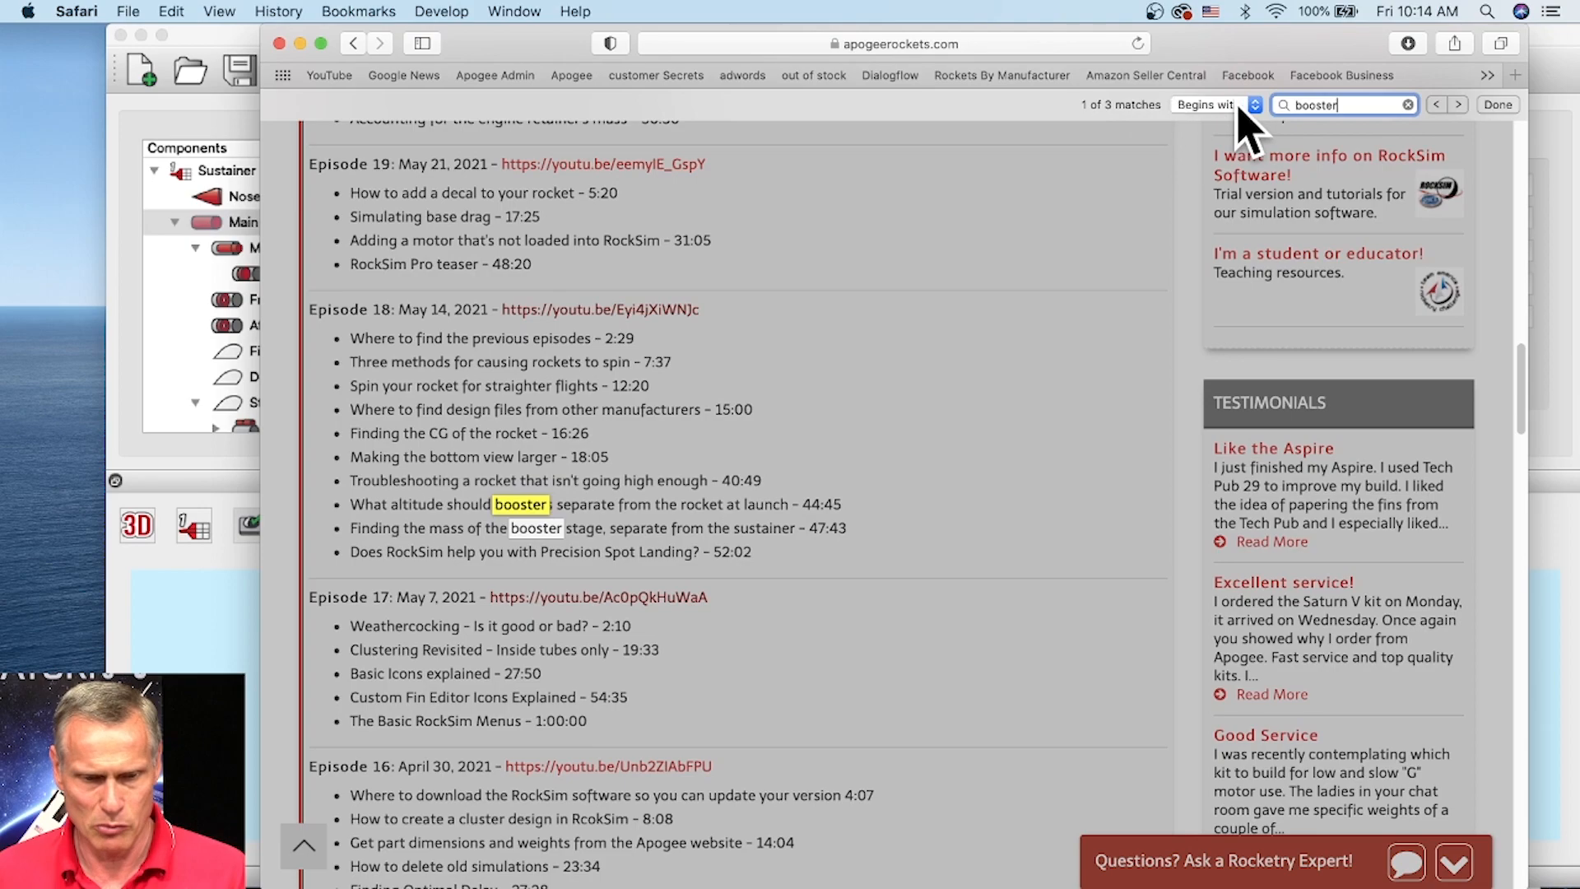
# Look through the past episodes and step through the remaining "booster" matches on the page
pyautogui.scroll(-1, 609, 484)
pyautogui.scroll(-4, 609, 484)
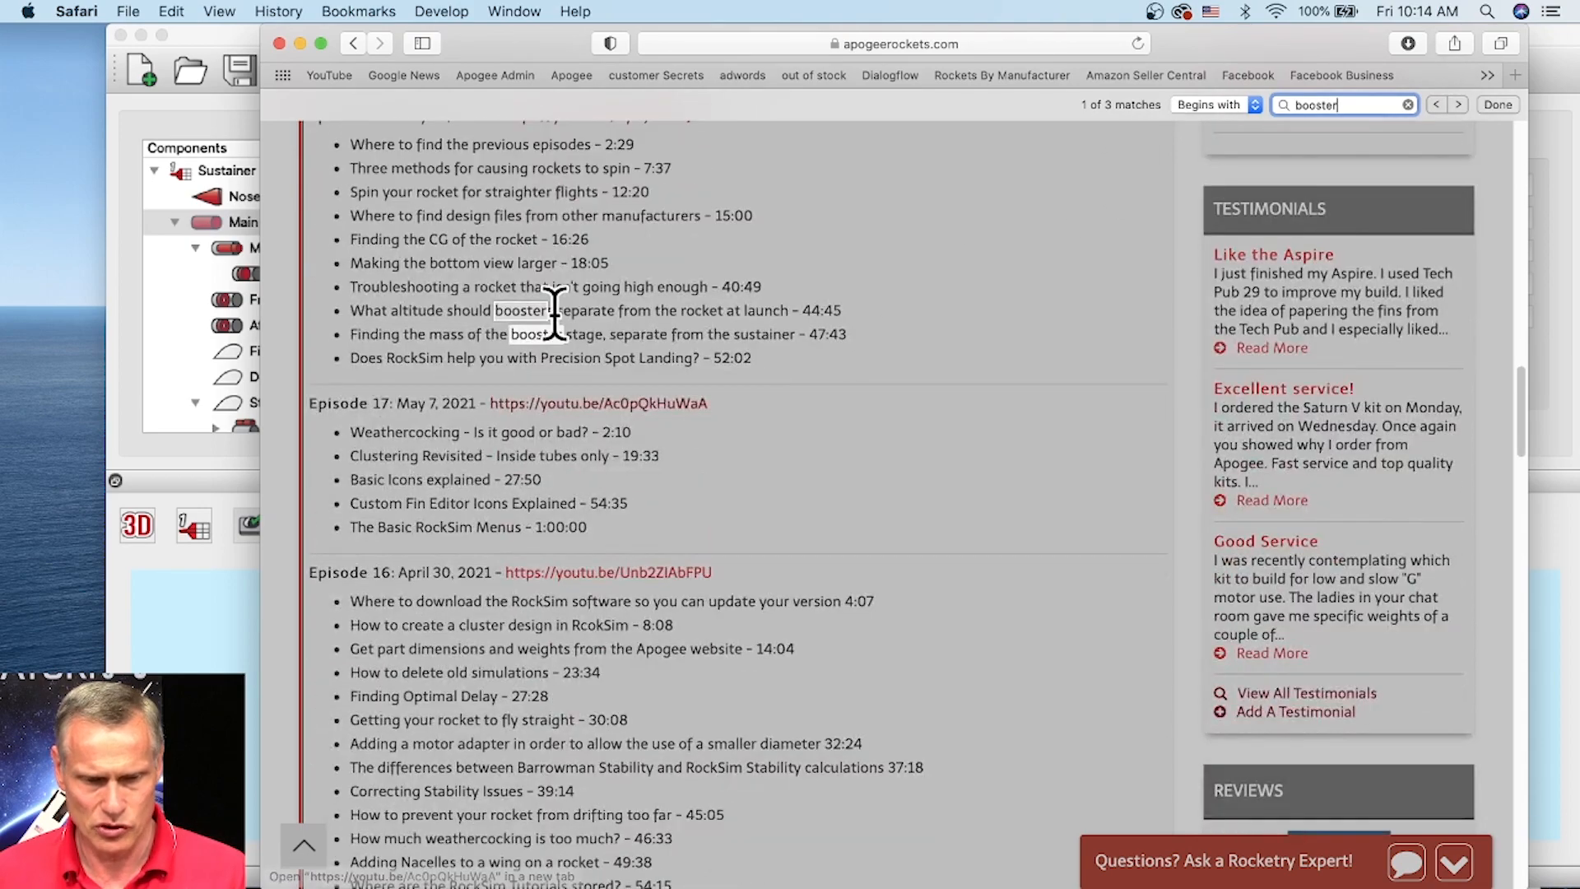
pyautogui.scroll(-12, 610, 504)
pyautogui.scroll(-10, 782, 370)
pyautogui.scroll(7, 905, 362)
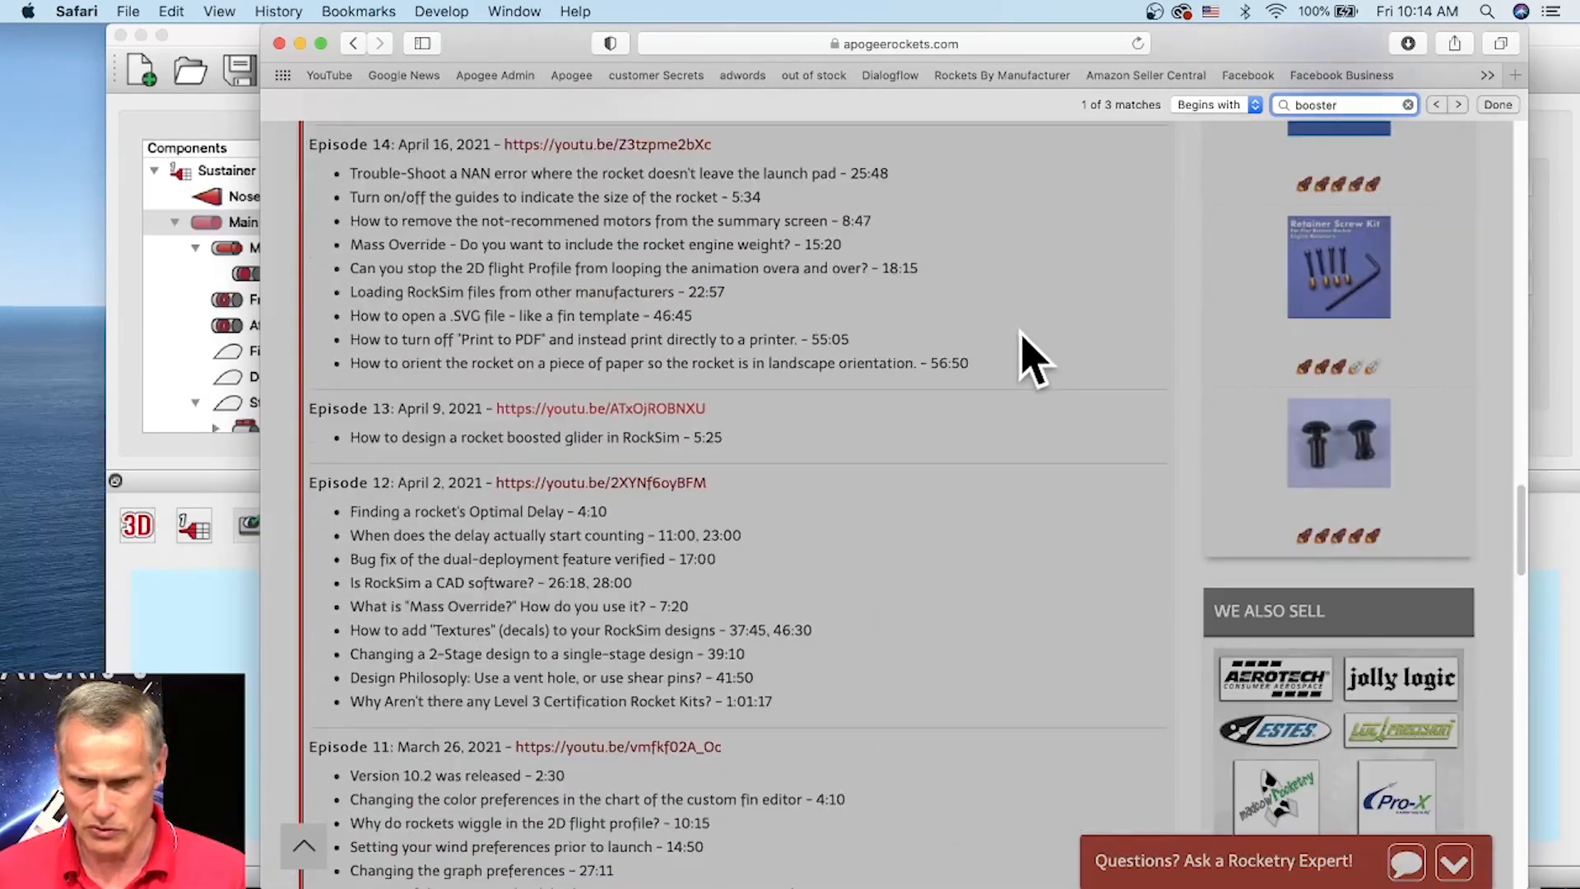
pyautogui.click(1460, 106)
pyautogui.click(1460, 106)
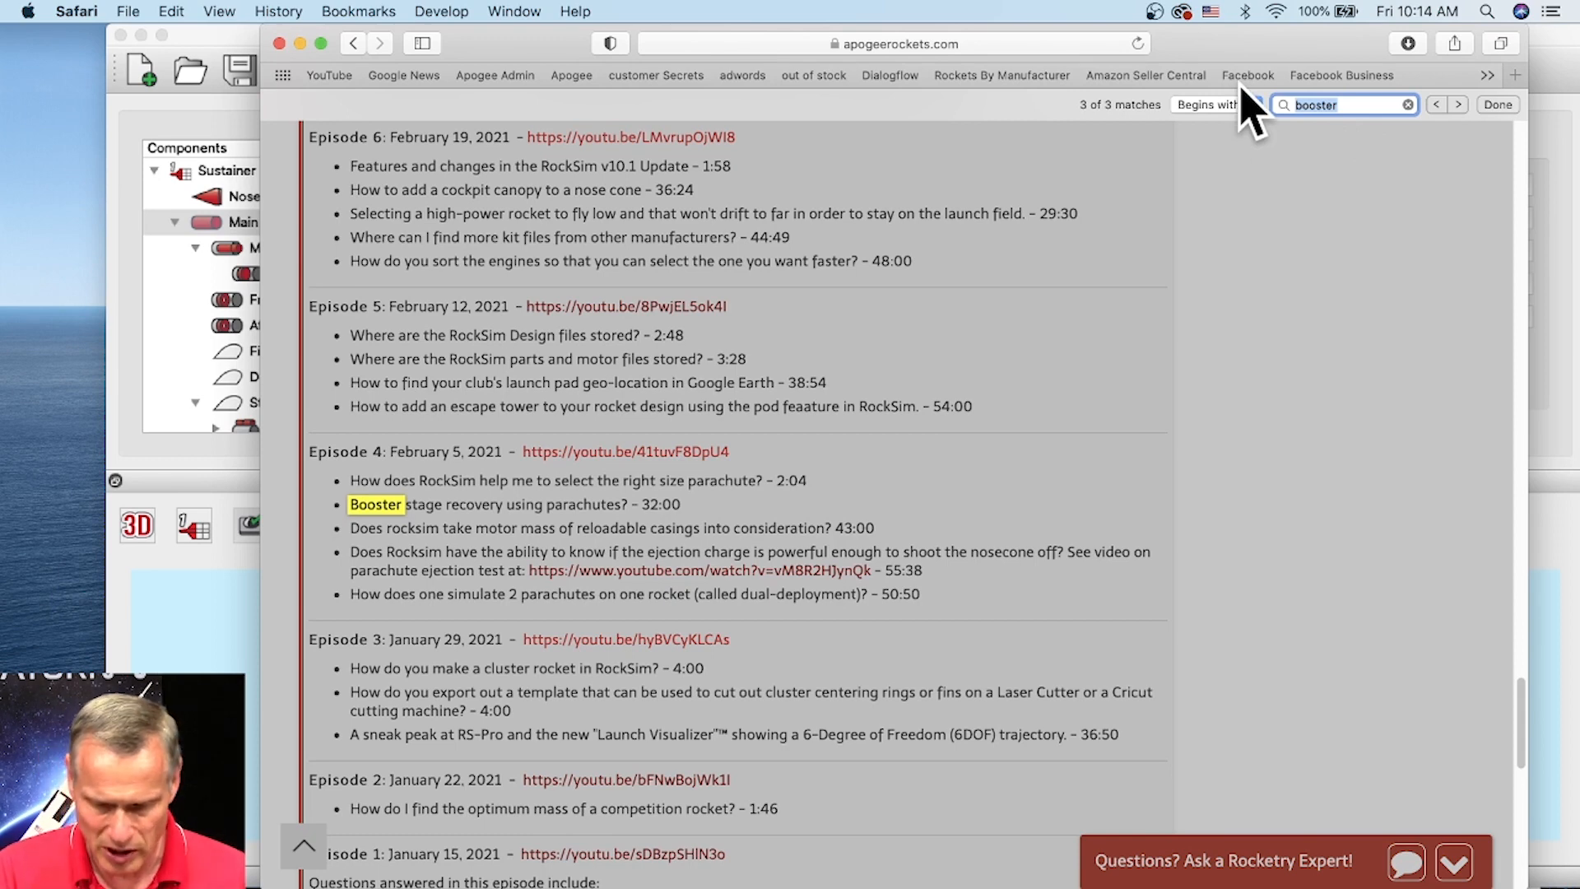
# Search the page for "pod" and look through the oldest episodes in the list
pyautogui.write('pods')
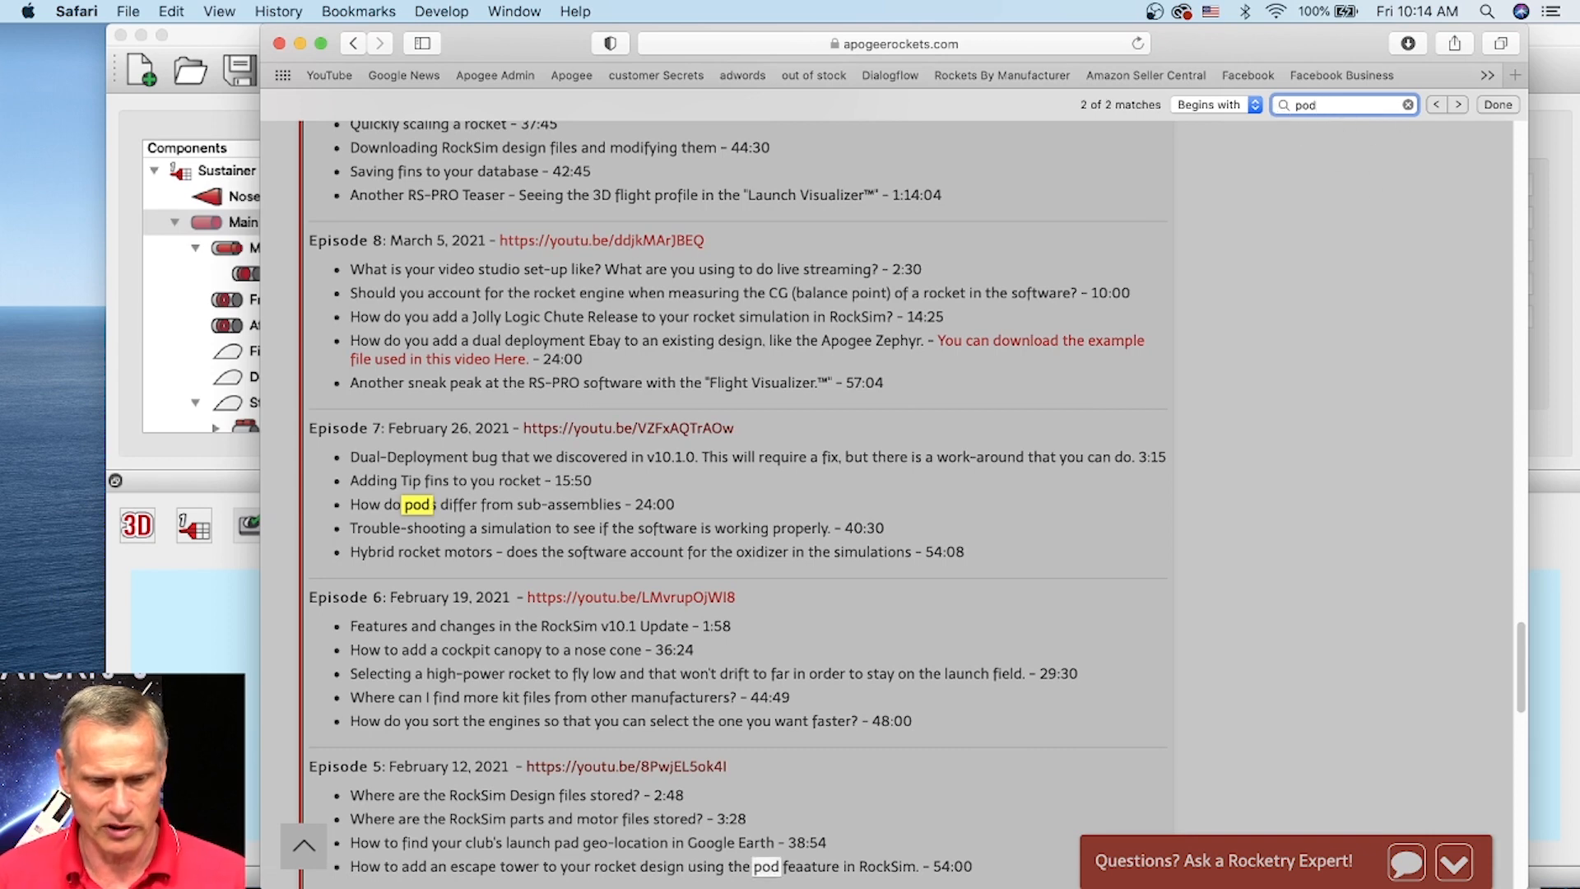
pyautogui.press('Return')
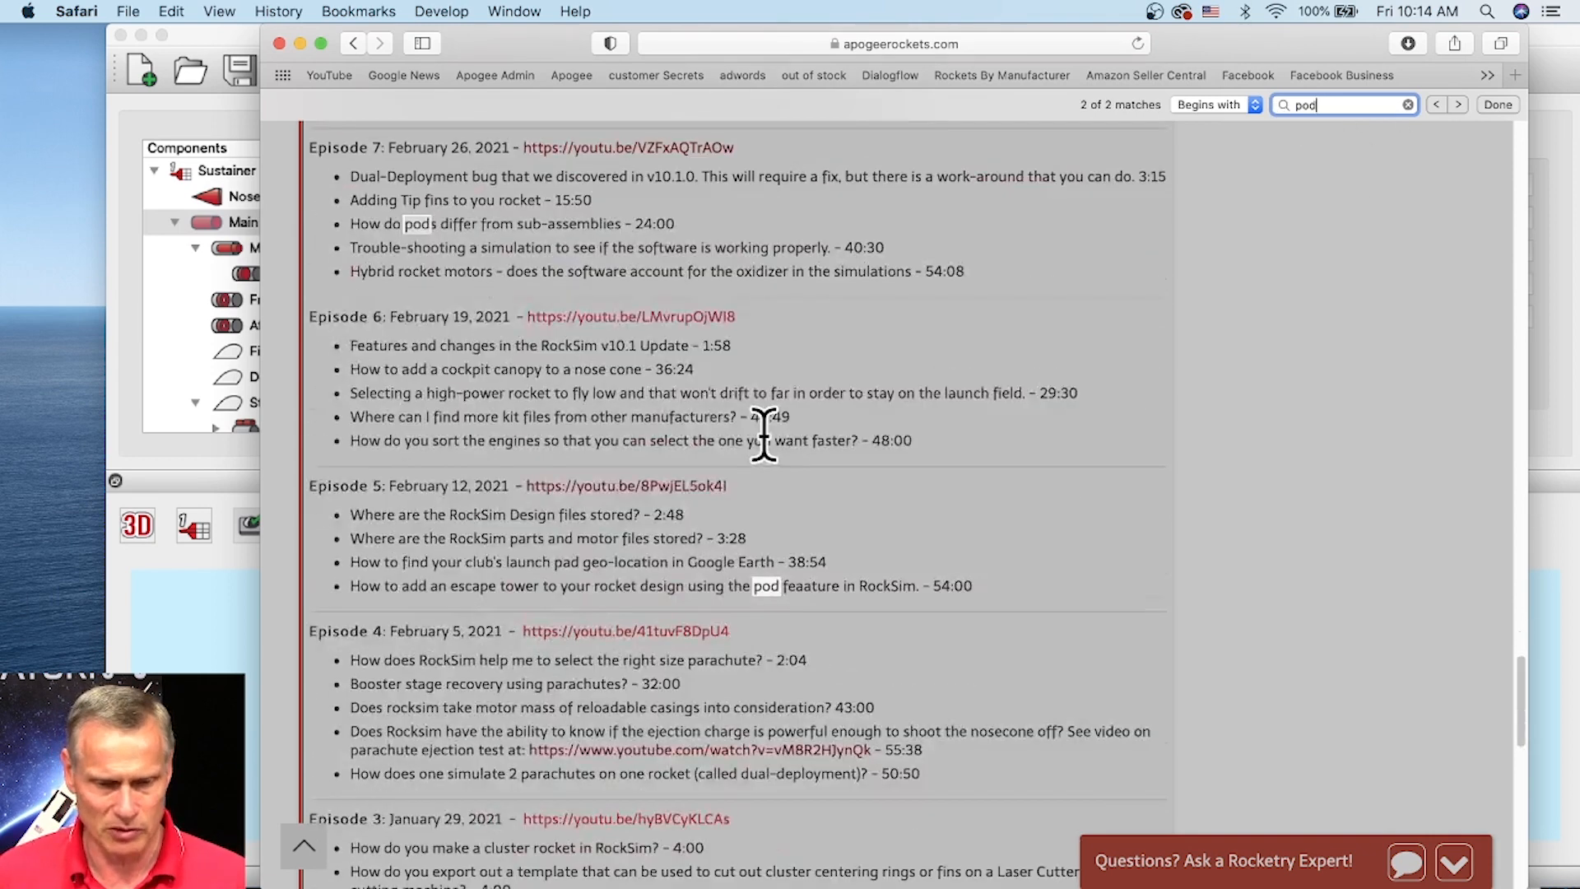
pyautogui.scroll(-2, 765, 434)
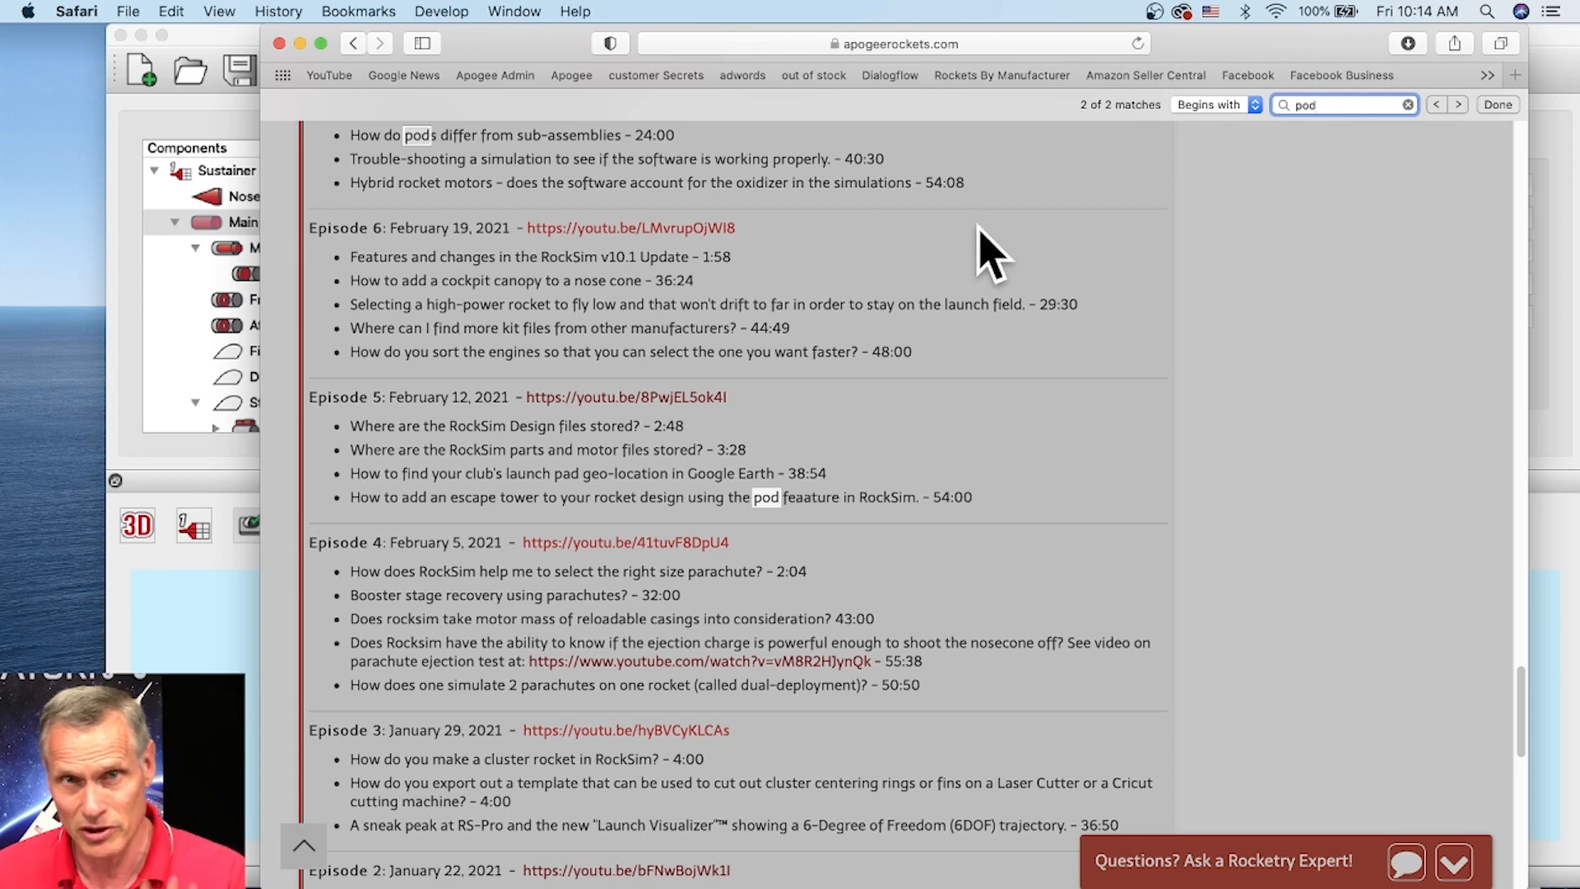
pyautogui.scroll(-6, 914, 555)
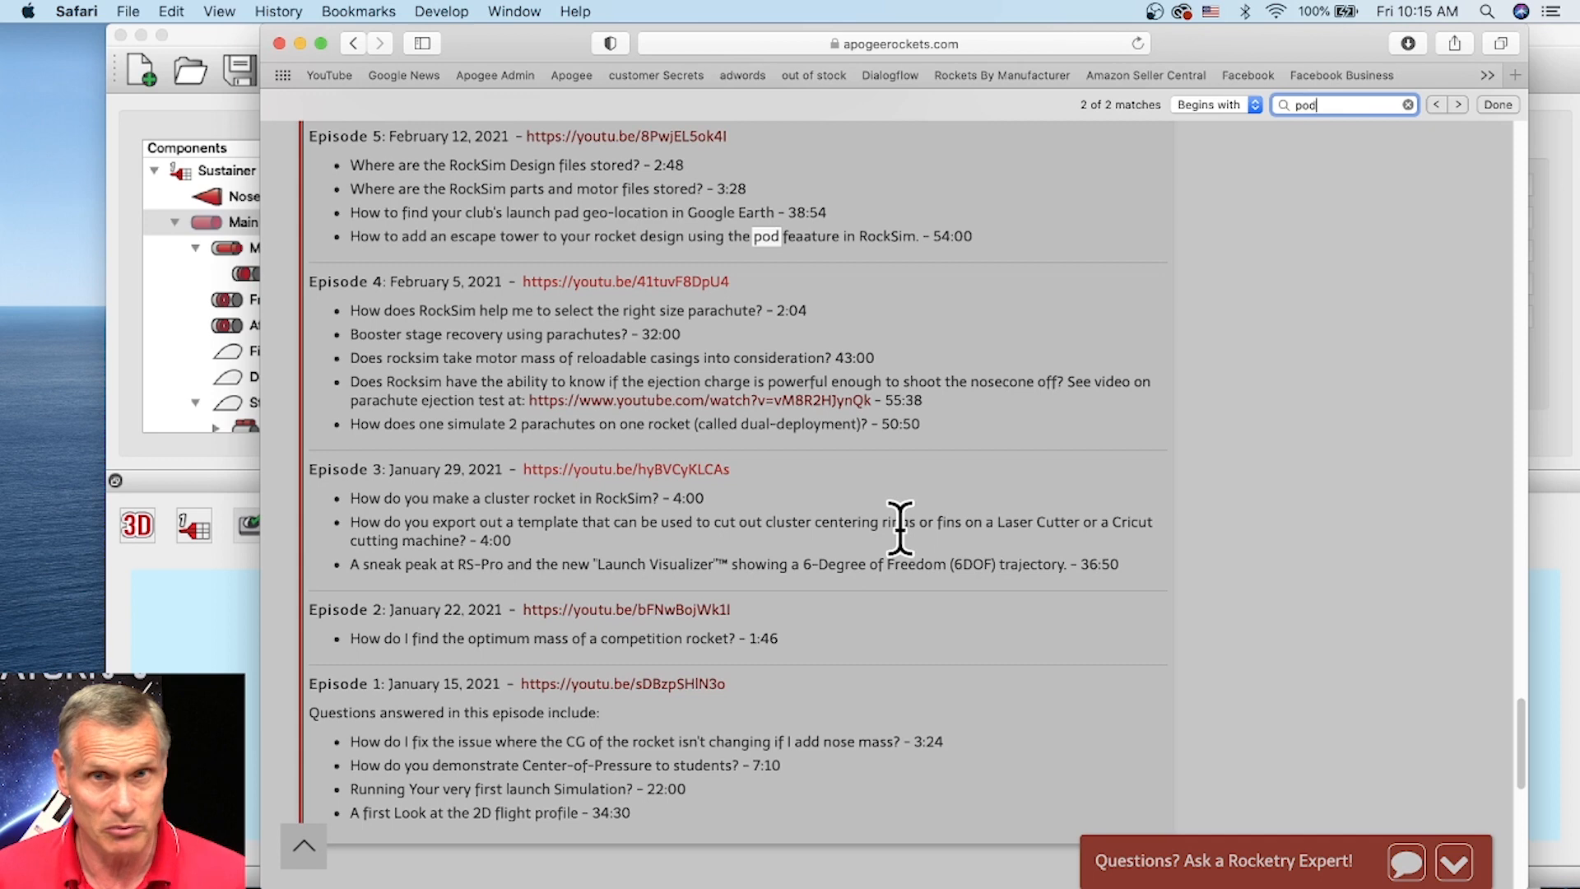
# Switch to RockSim, view the Antar from its base, and open Estes_big_bertha.rkt from the Estes folder without saving the Antar changes
pyautogui.click(253, 663)
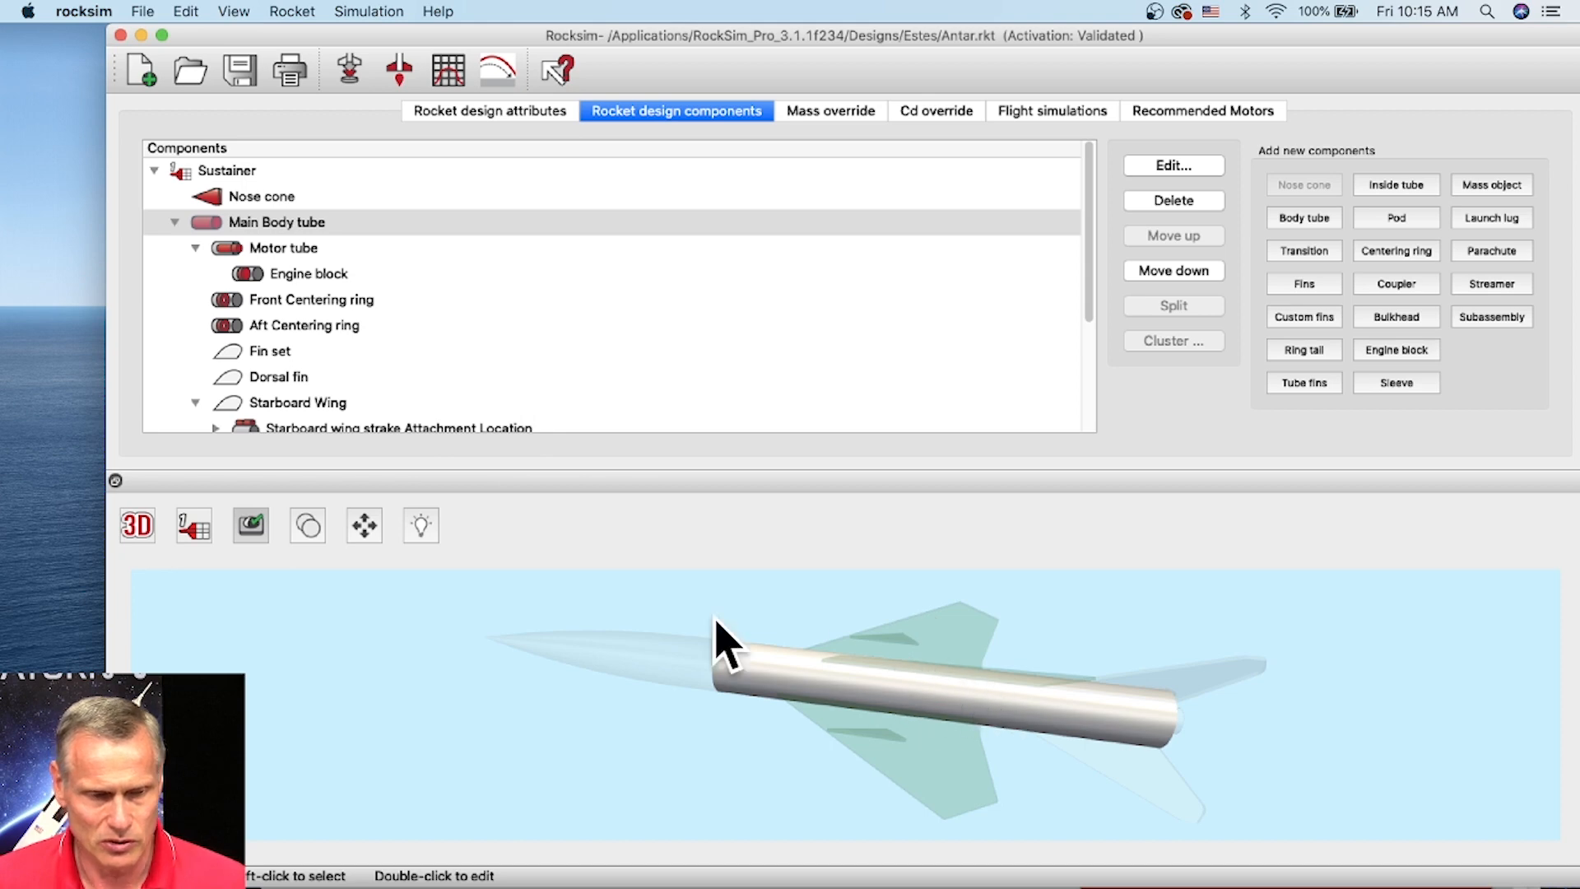
pyautogui.moveTo(137, 533); pyautogui.dragTo(135, 496)
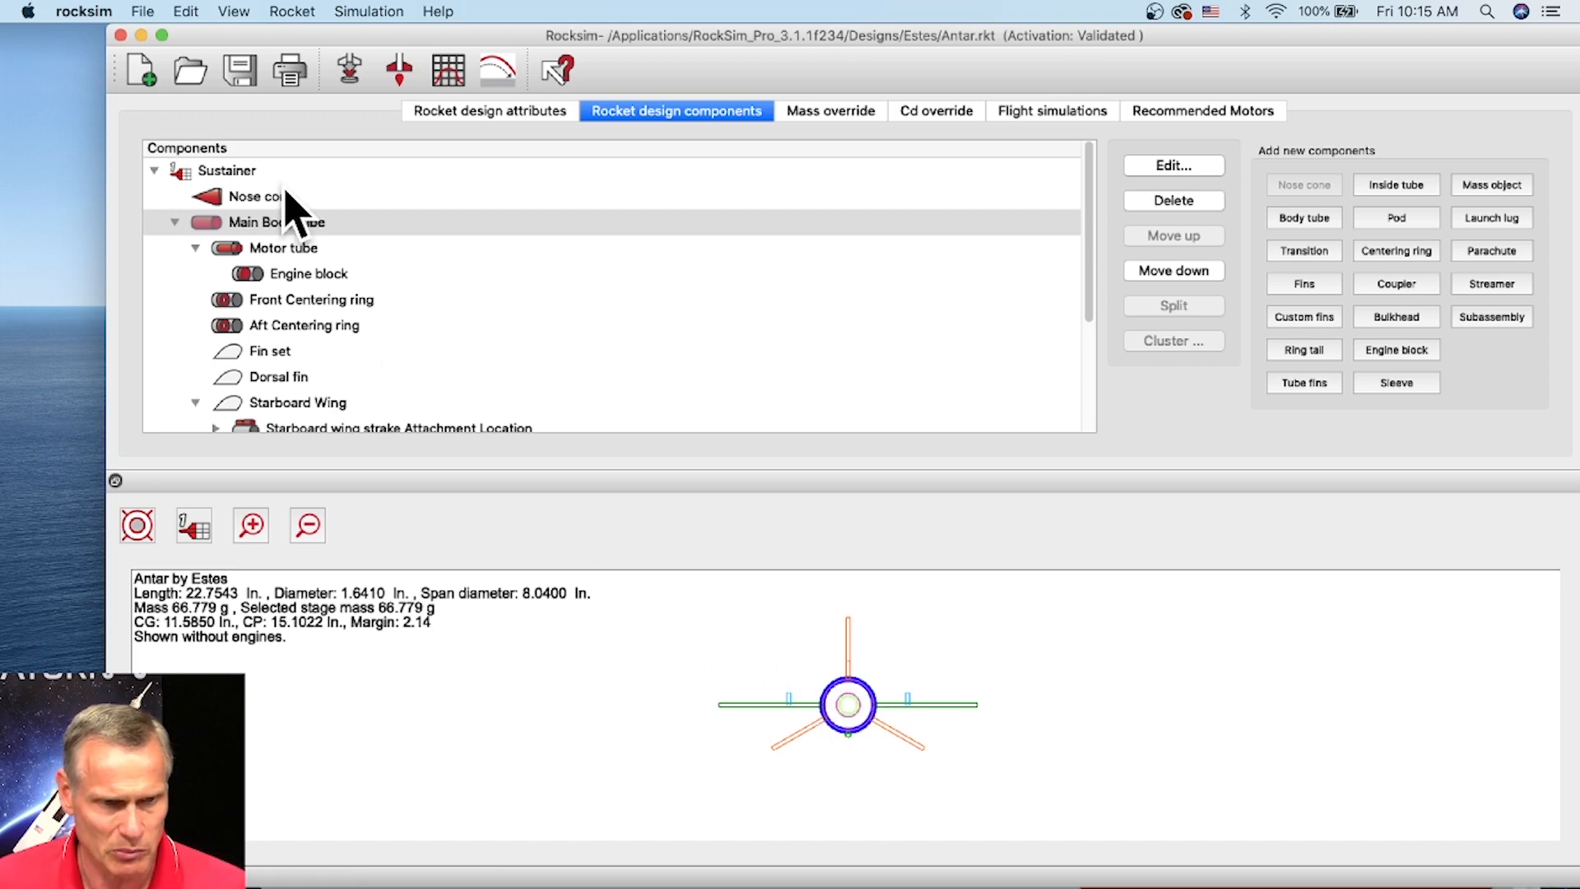
pyautogui.click(191, 82)
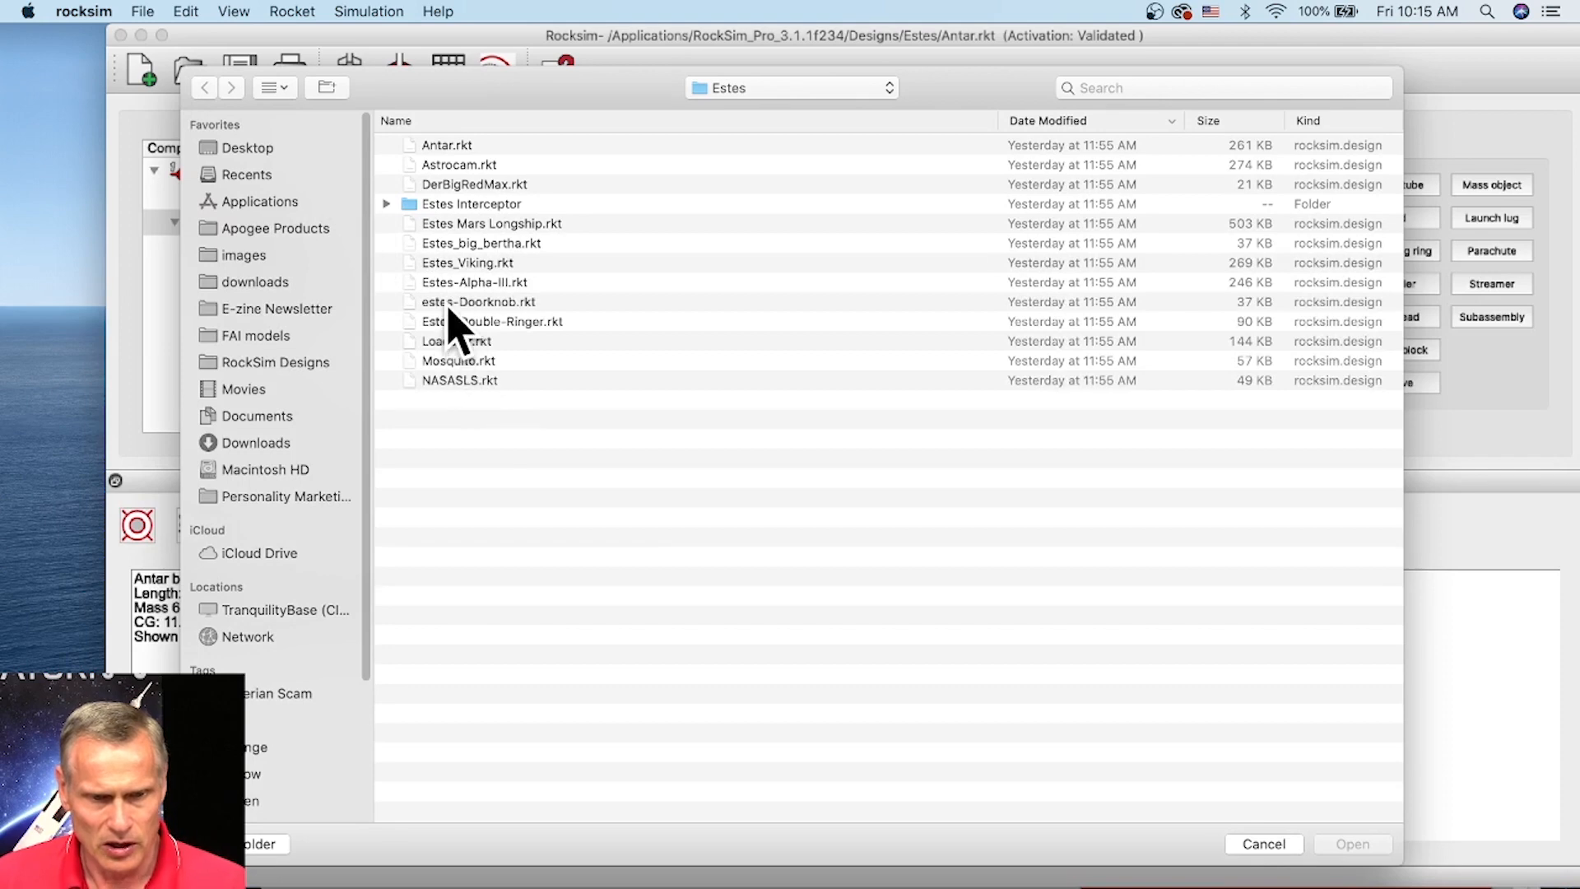
pyautogui.click(461, 245)
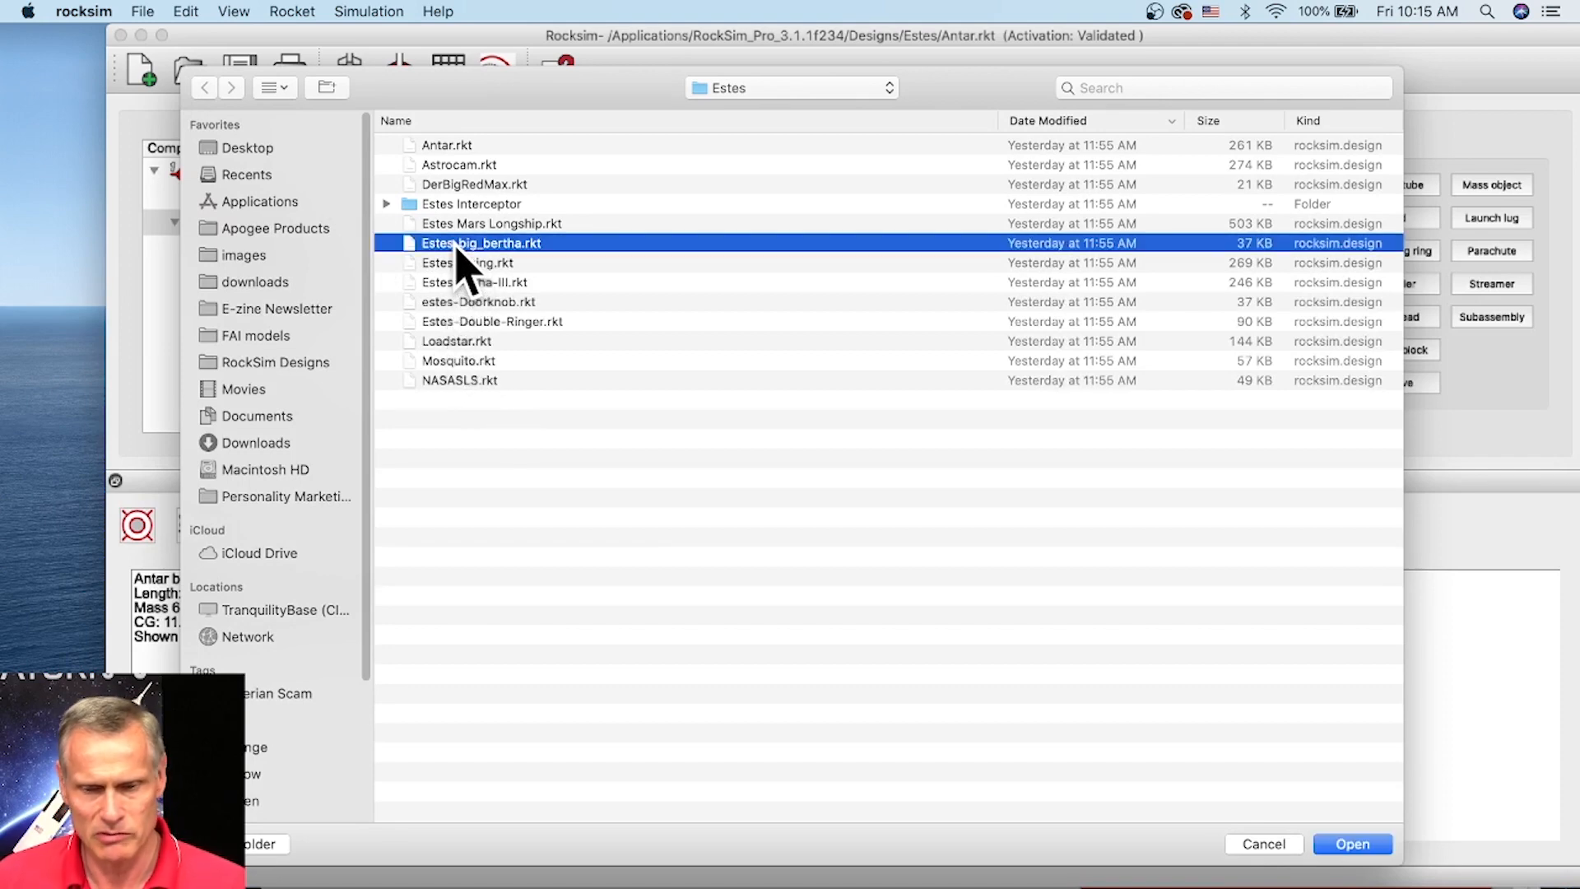
pyautogui.click(1349, 844)
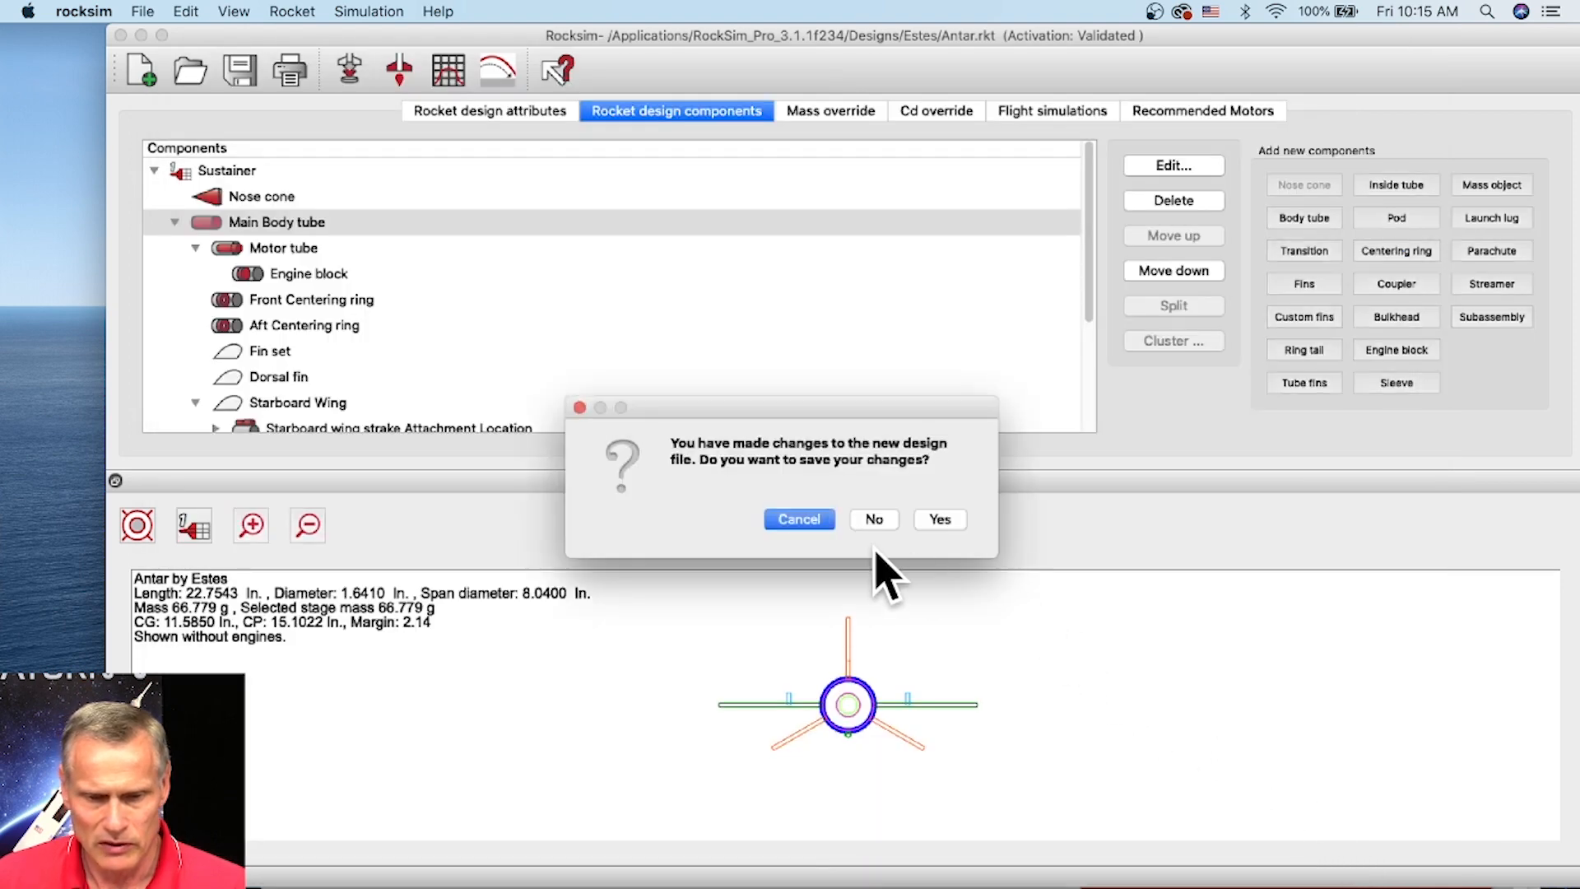
pyautogui.click(870, 520)
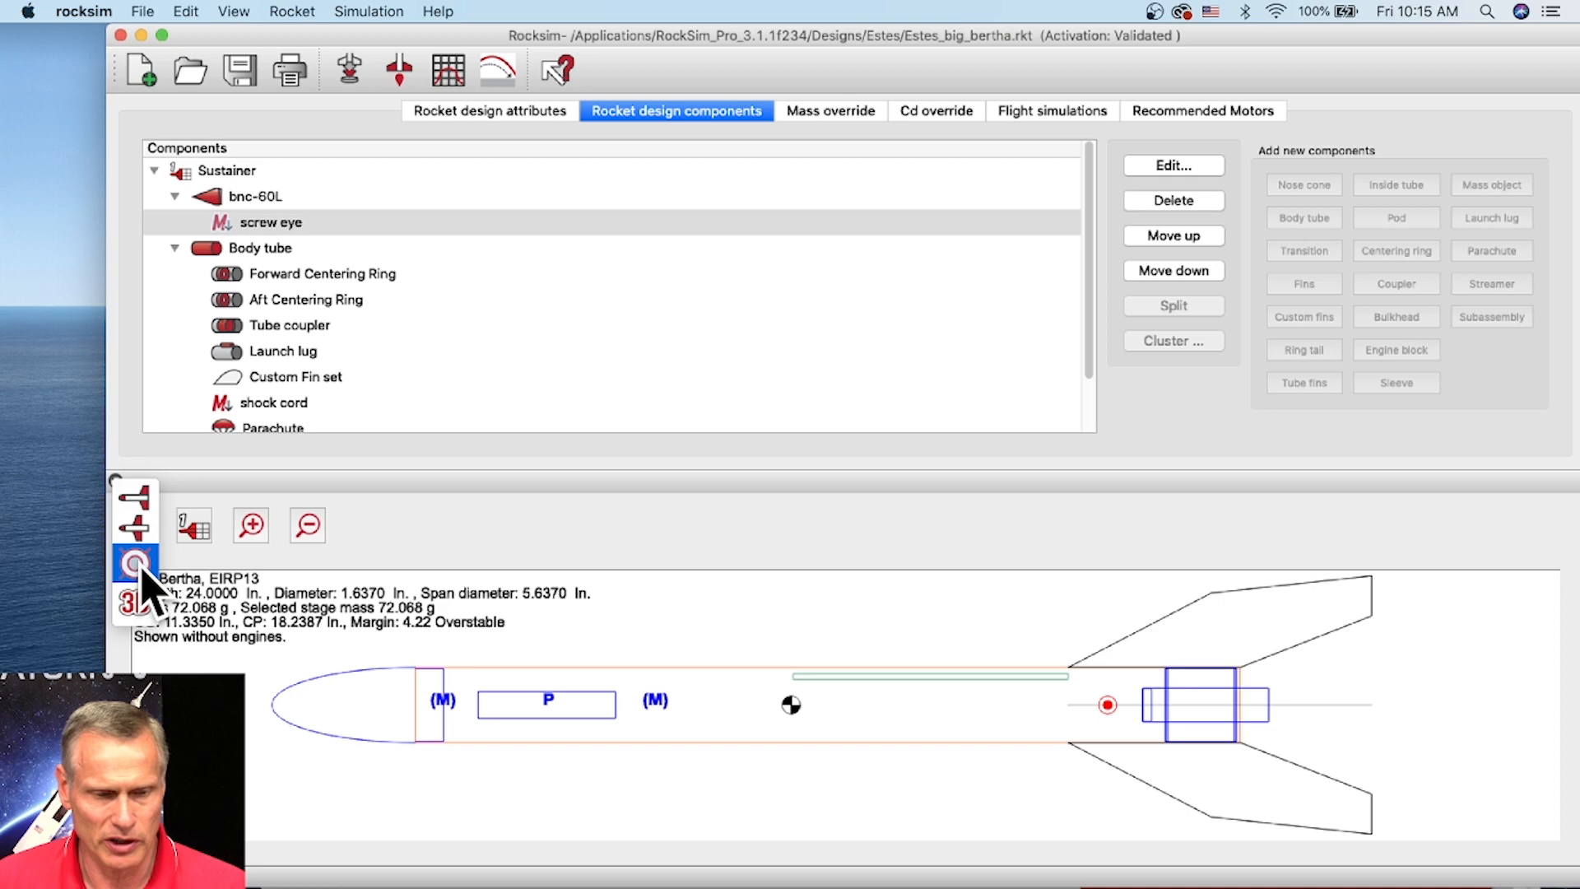
# View the Big Bertha from its base, select its body tube, and return to the side view
pyautogui.click(137, 526)
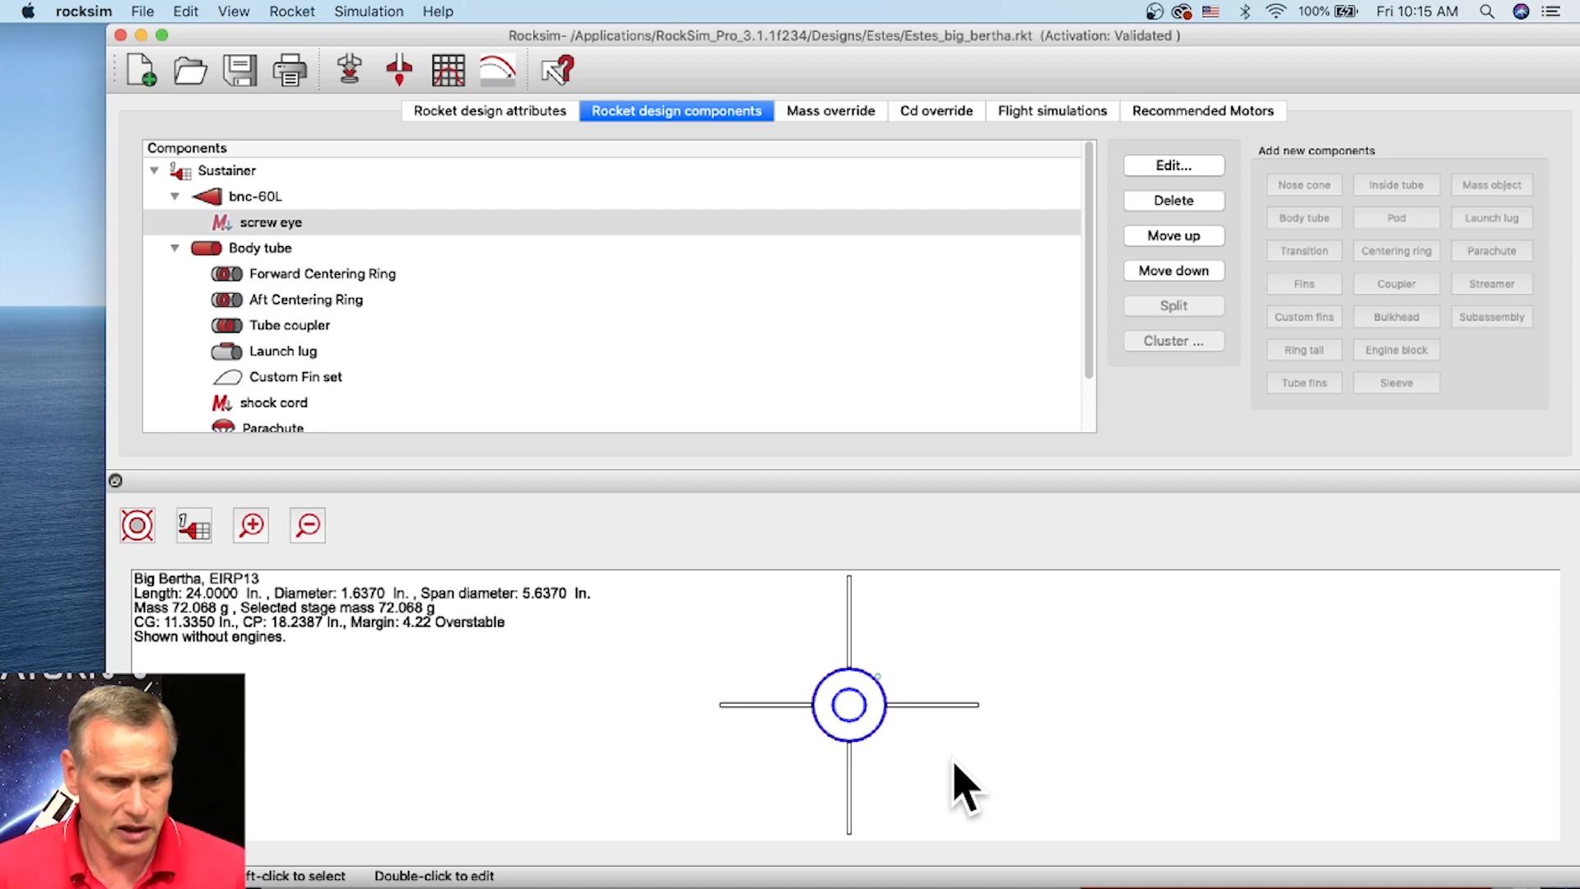
pyautogui.click(274, 249)
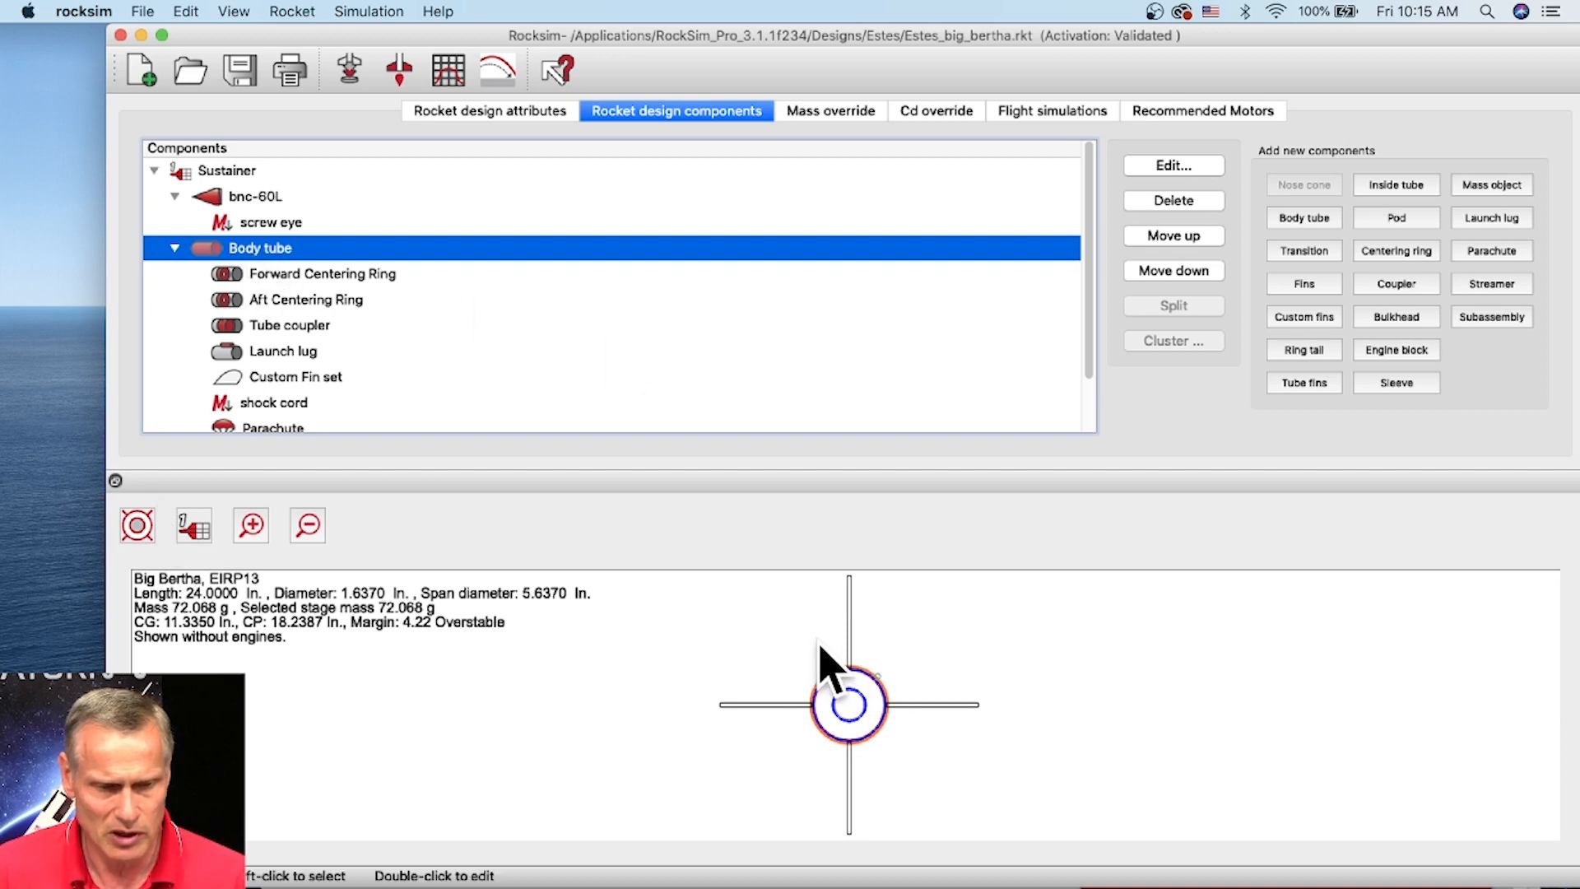
pyautogui.click(137, 527)
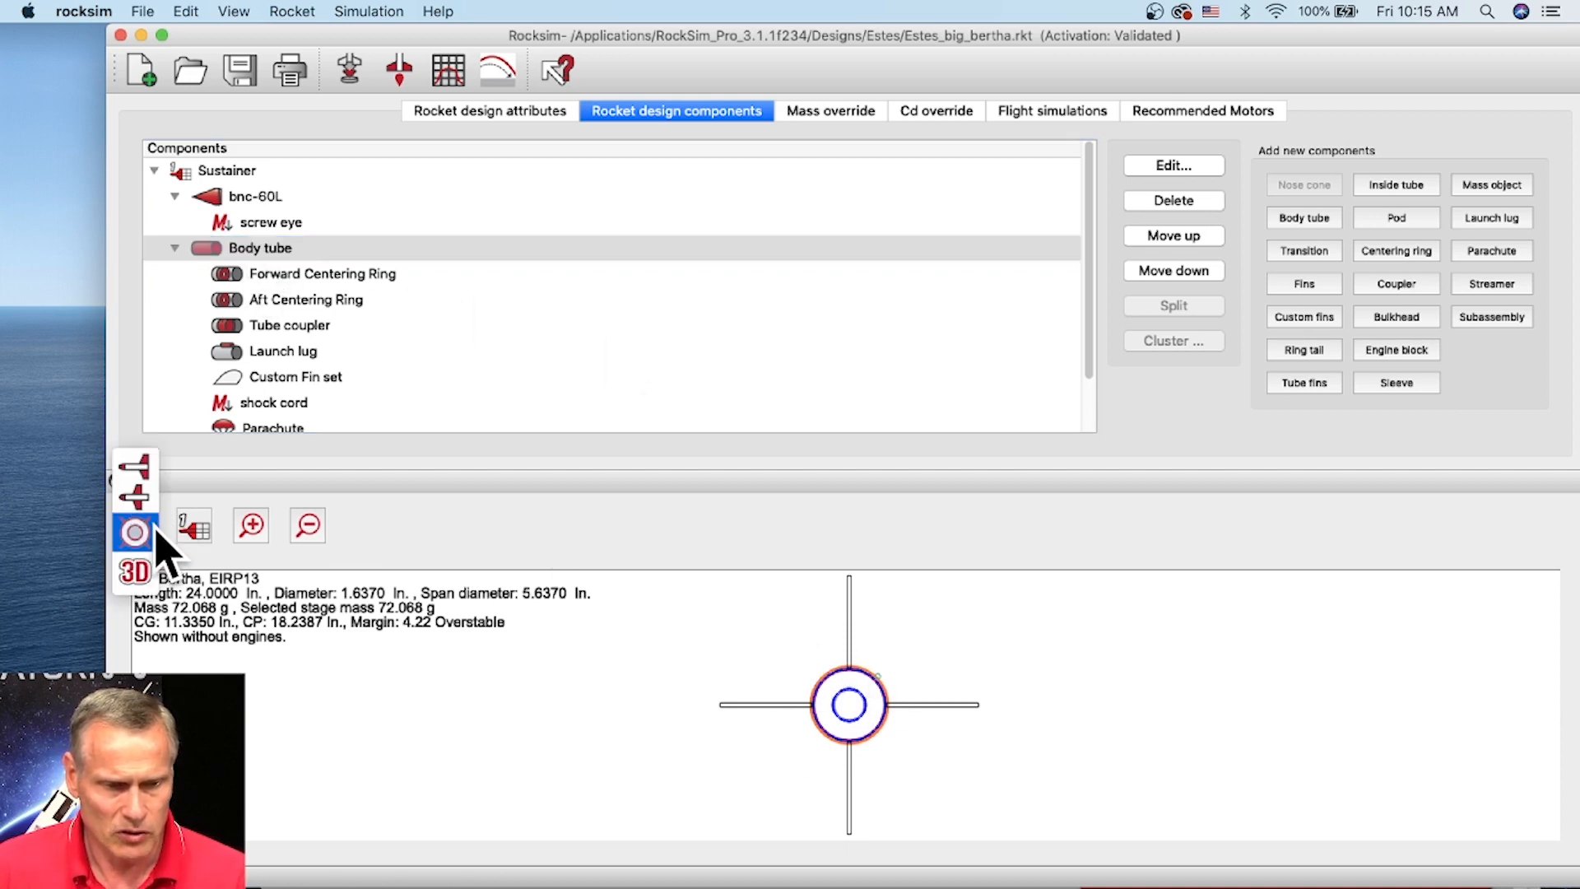
pyautogui.click(139, 476)
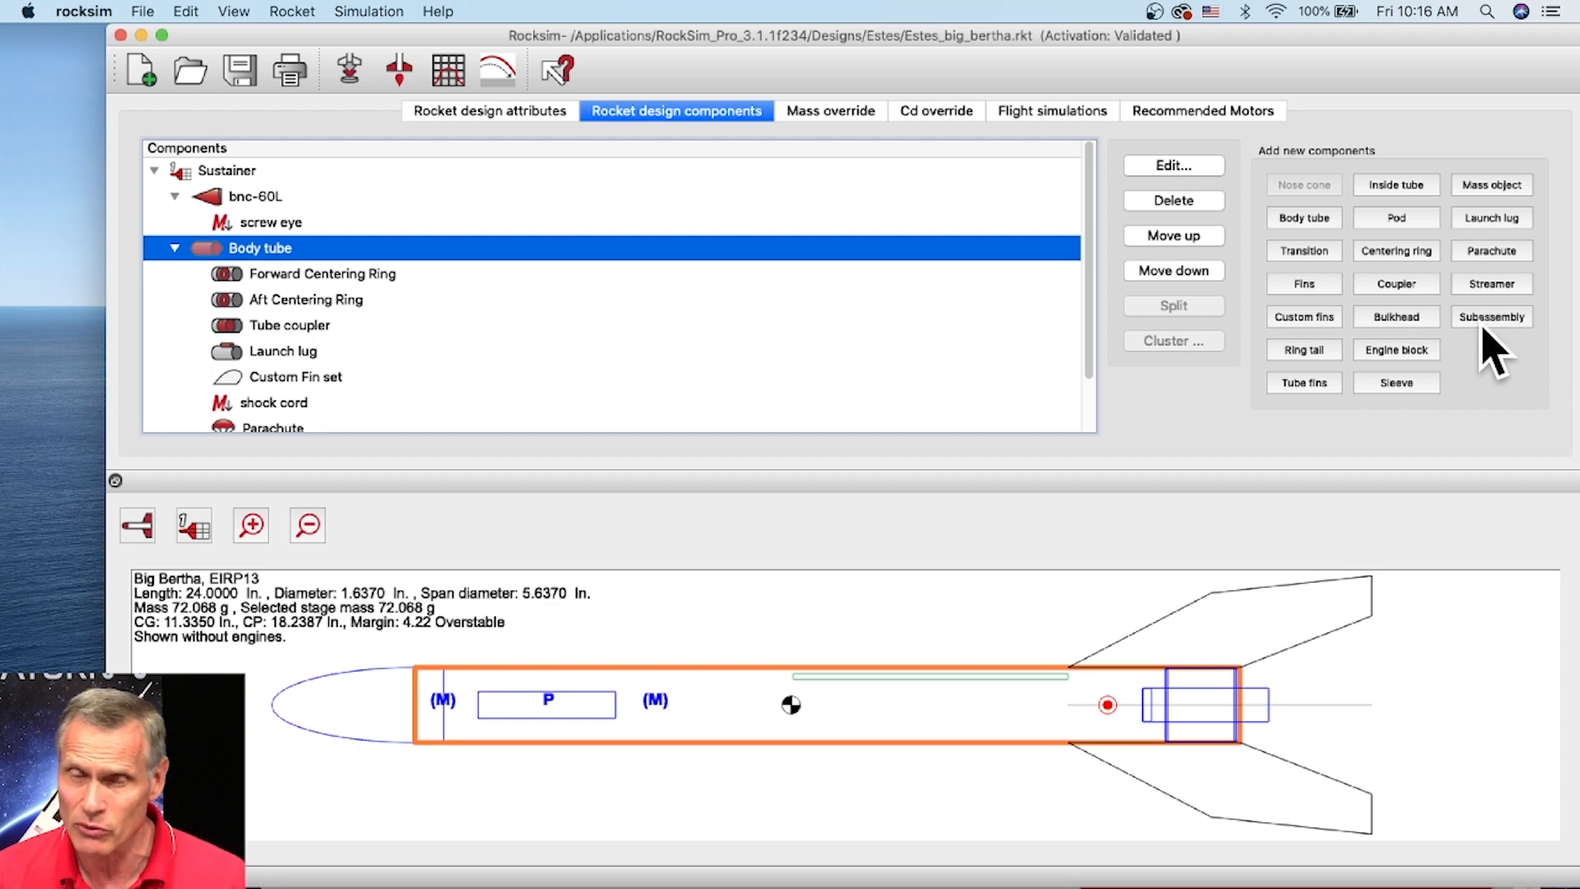
# Add a pod to the body tube at 10.5000 in. from the tube's front, previewing its radial position in base view
pyautogui.click(1398, 218)
pyautogui.moveTo(723, 123); pyautogui.dragTo(556, 20)
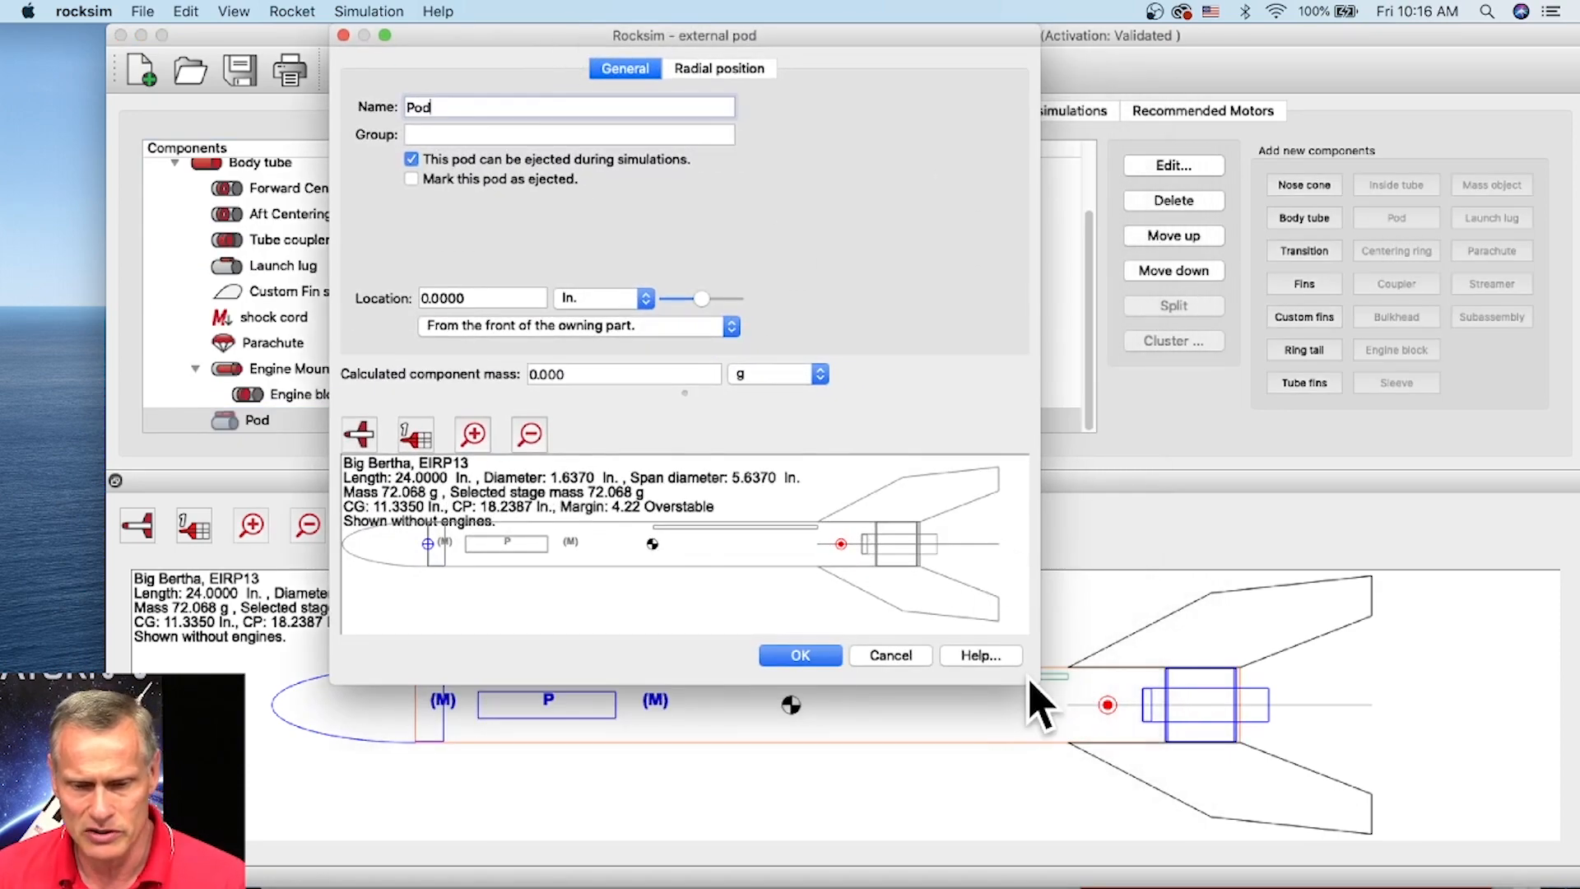
pyautogui.moveTo(1035, 682); pyautogui.dragTo(1551, 847)
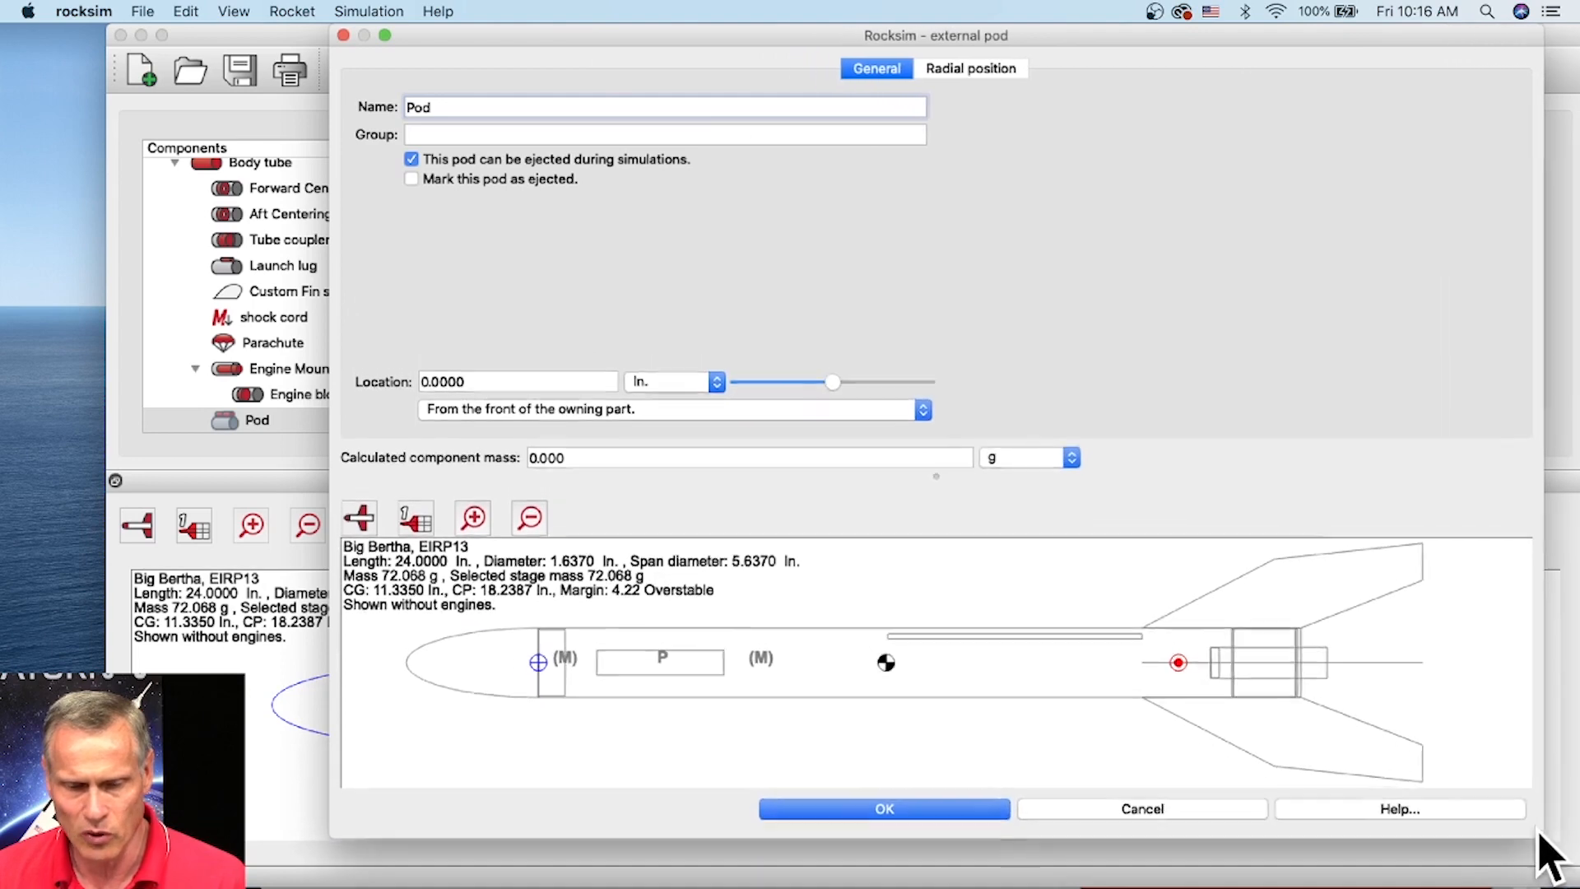
pyautogui.moveTo(334, 849); pyautogui.dragTo(264, 878)
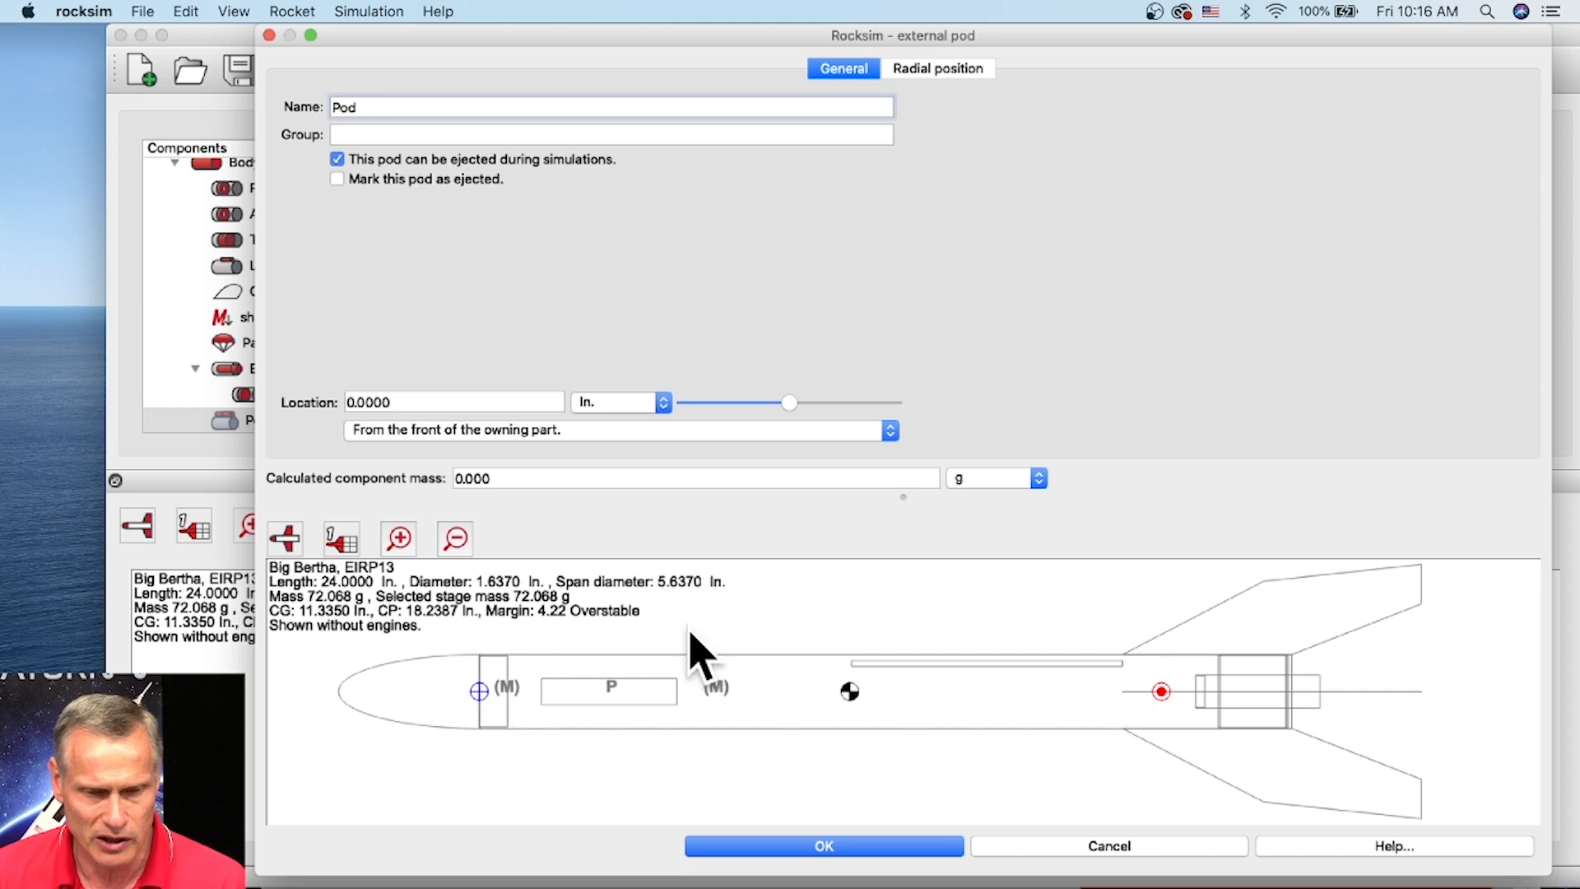
pyautogui.moveTo(788, 403); pyautogui.dragTo(851, 409)
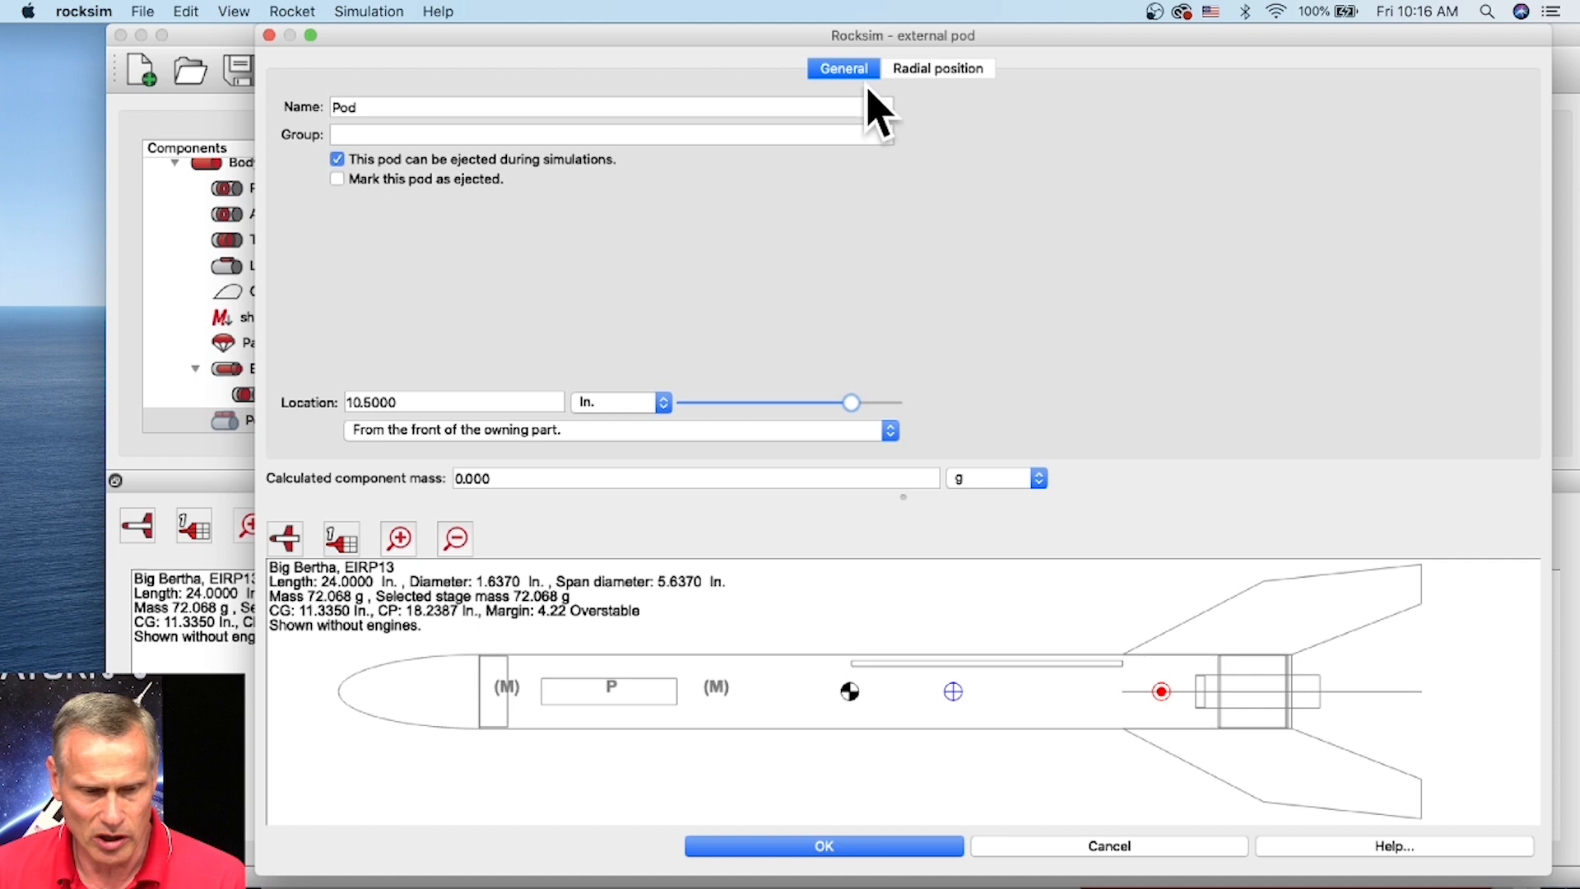
pyautogui.click(284, 538)
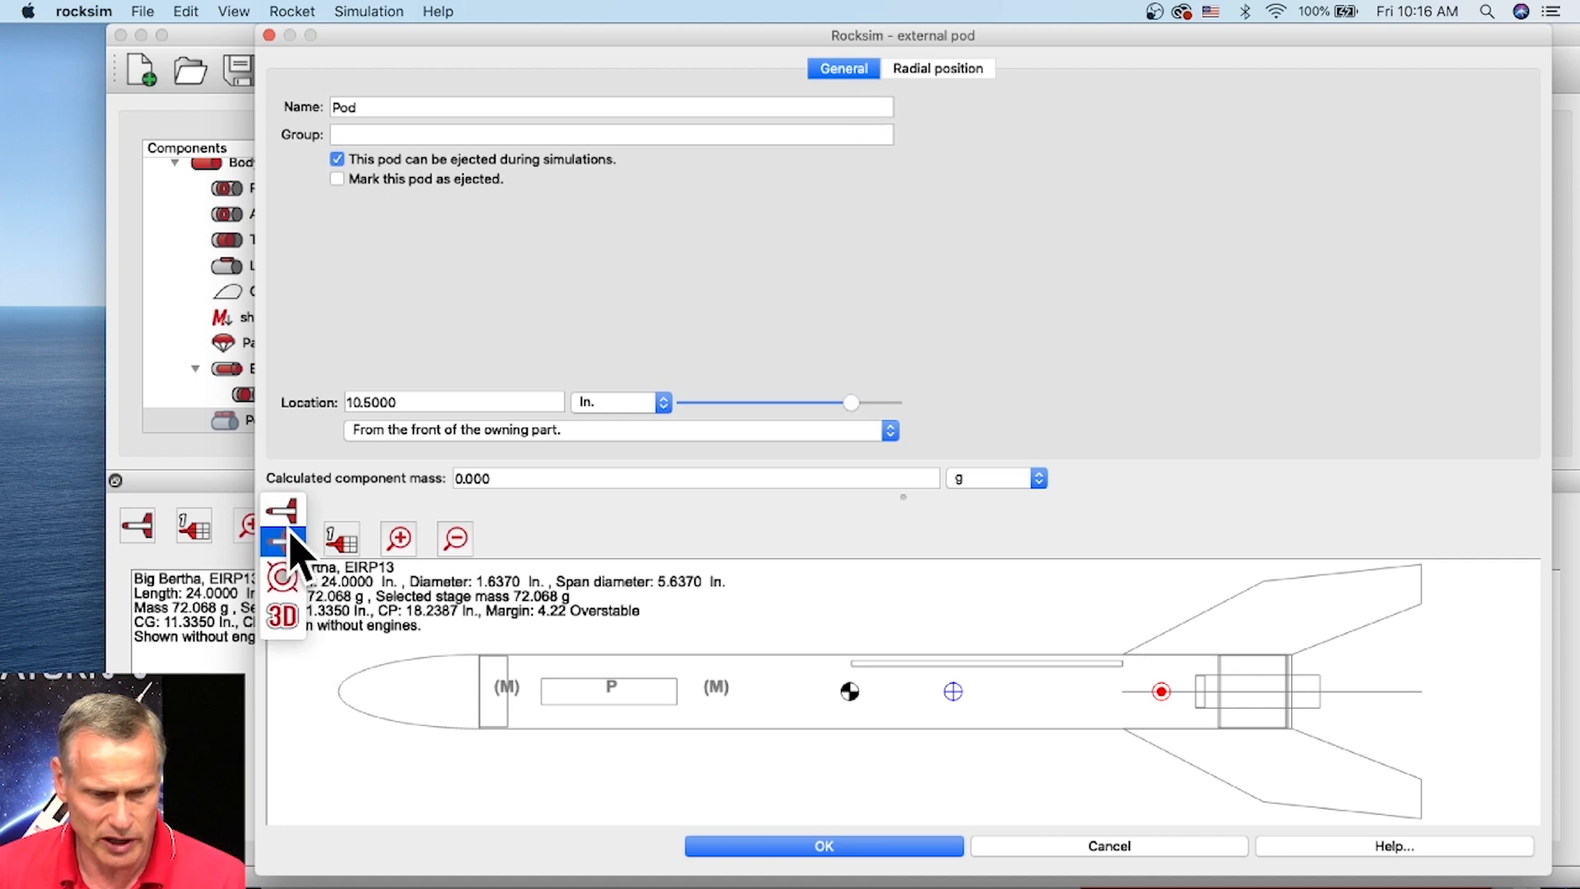
pyautogui.click(283, 578)
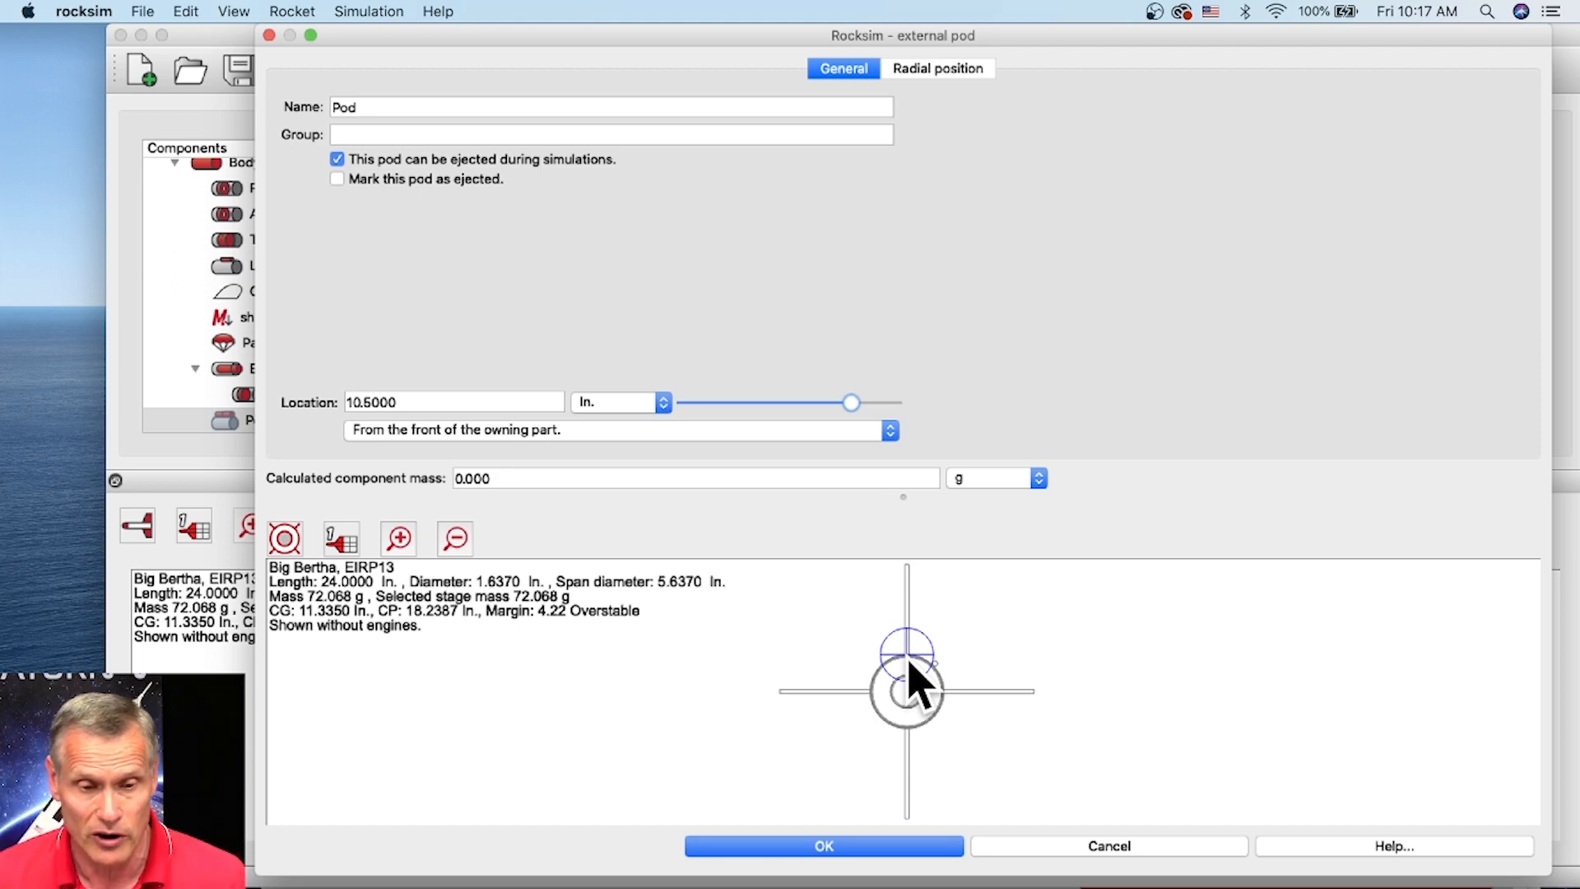
pyautogui.click(915, 850)
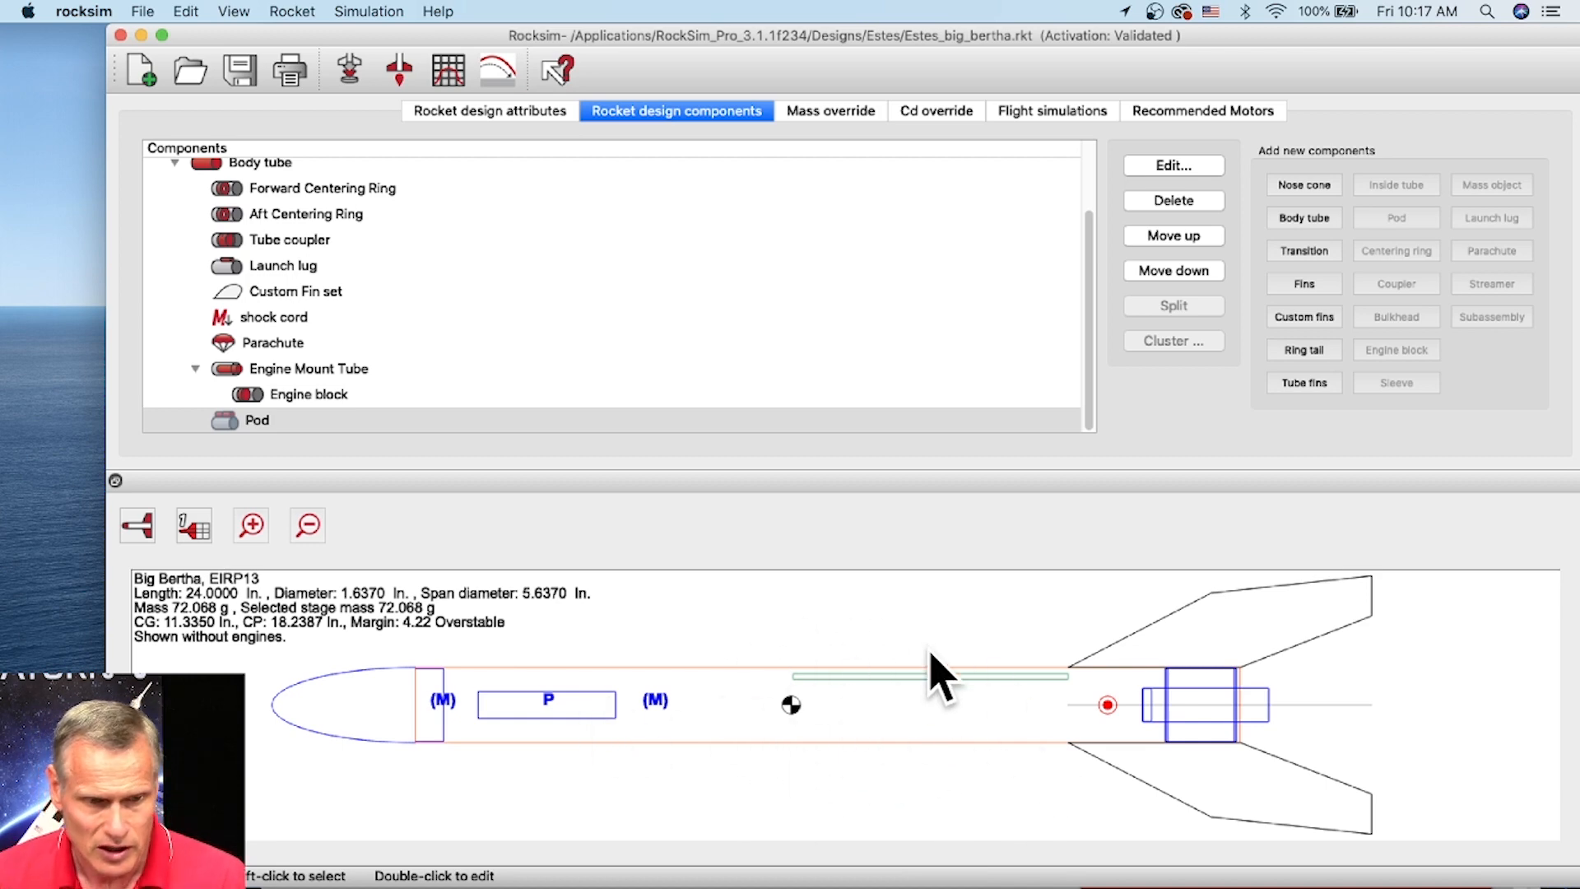
# Add a nose cone to the pod, using Apogee part 20000 (PNC-24A) from the database
pyautogui.click(250, 419)
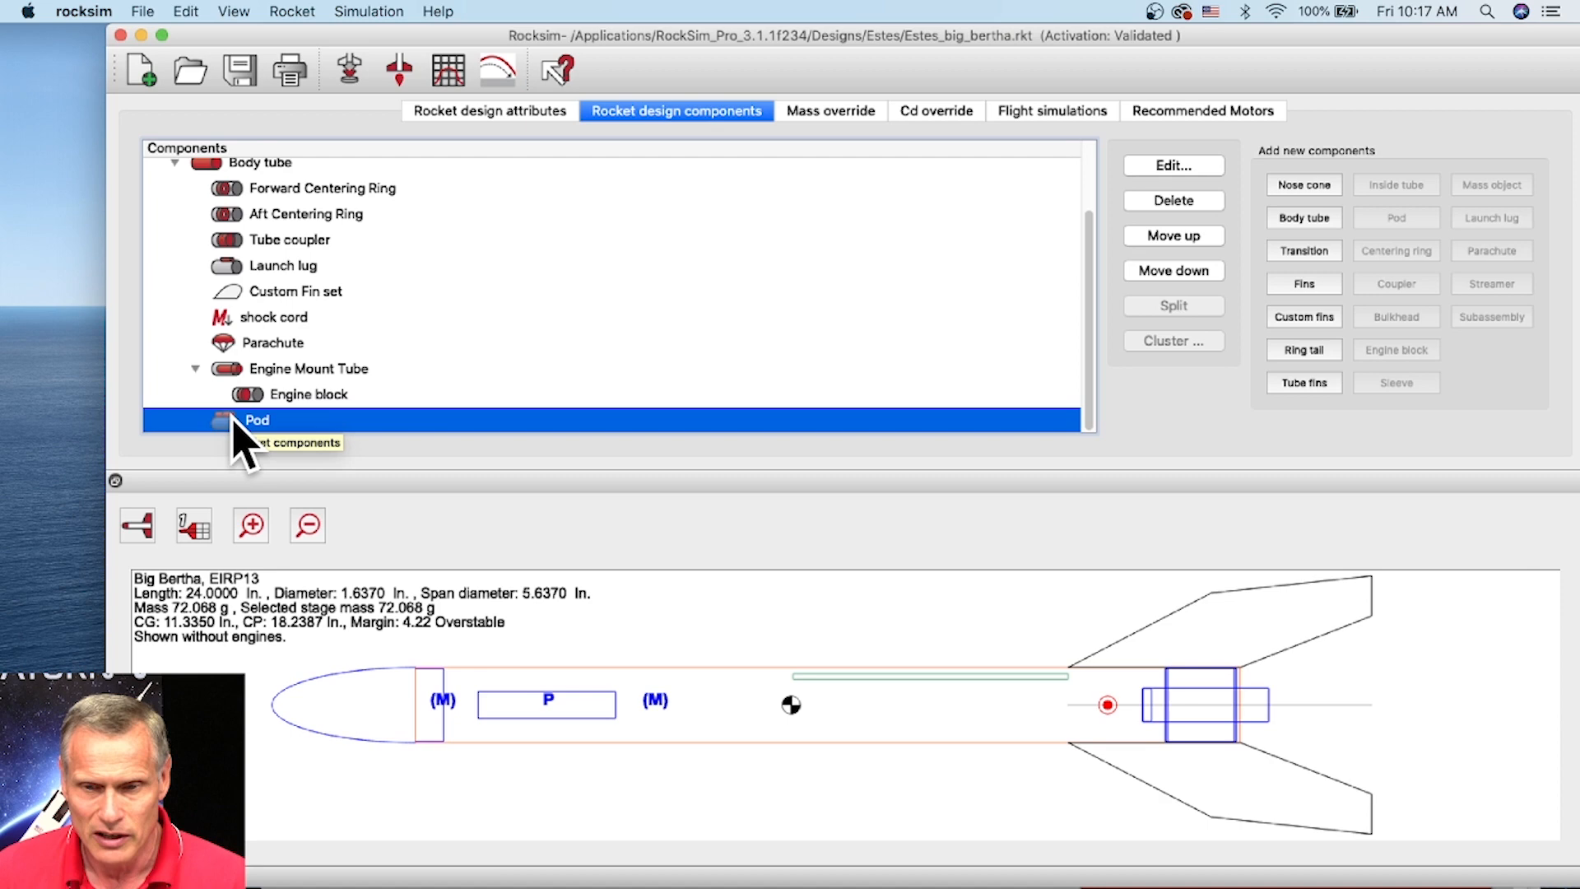
pyautogui.click(1306, 186)
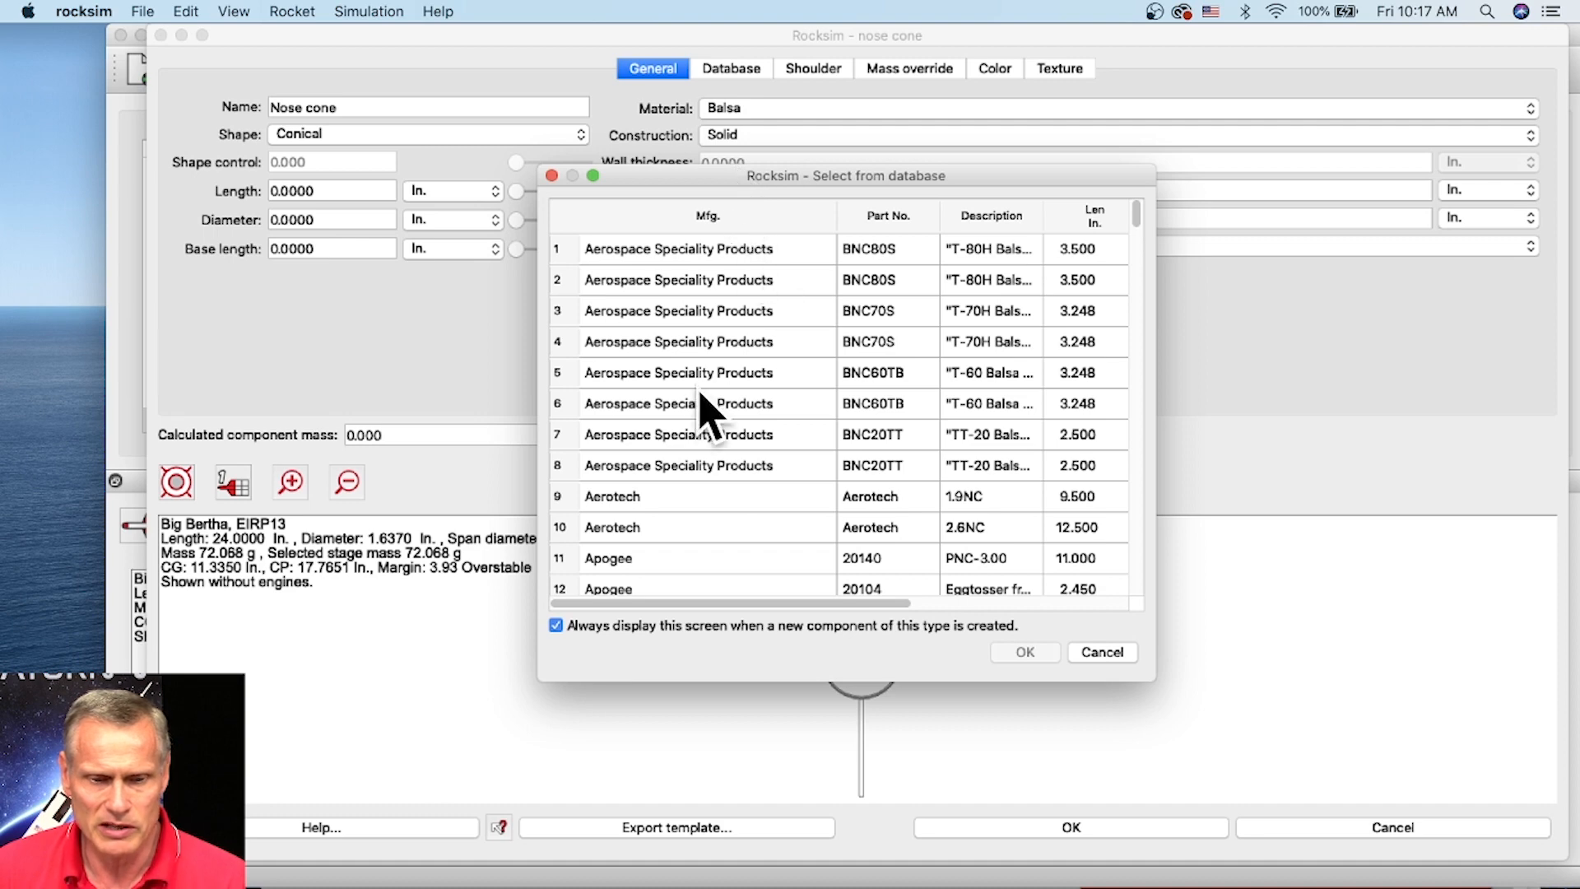
pyautogui.scroll(-5, 769, 465)
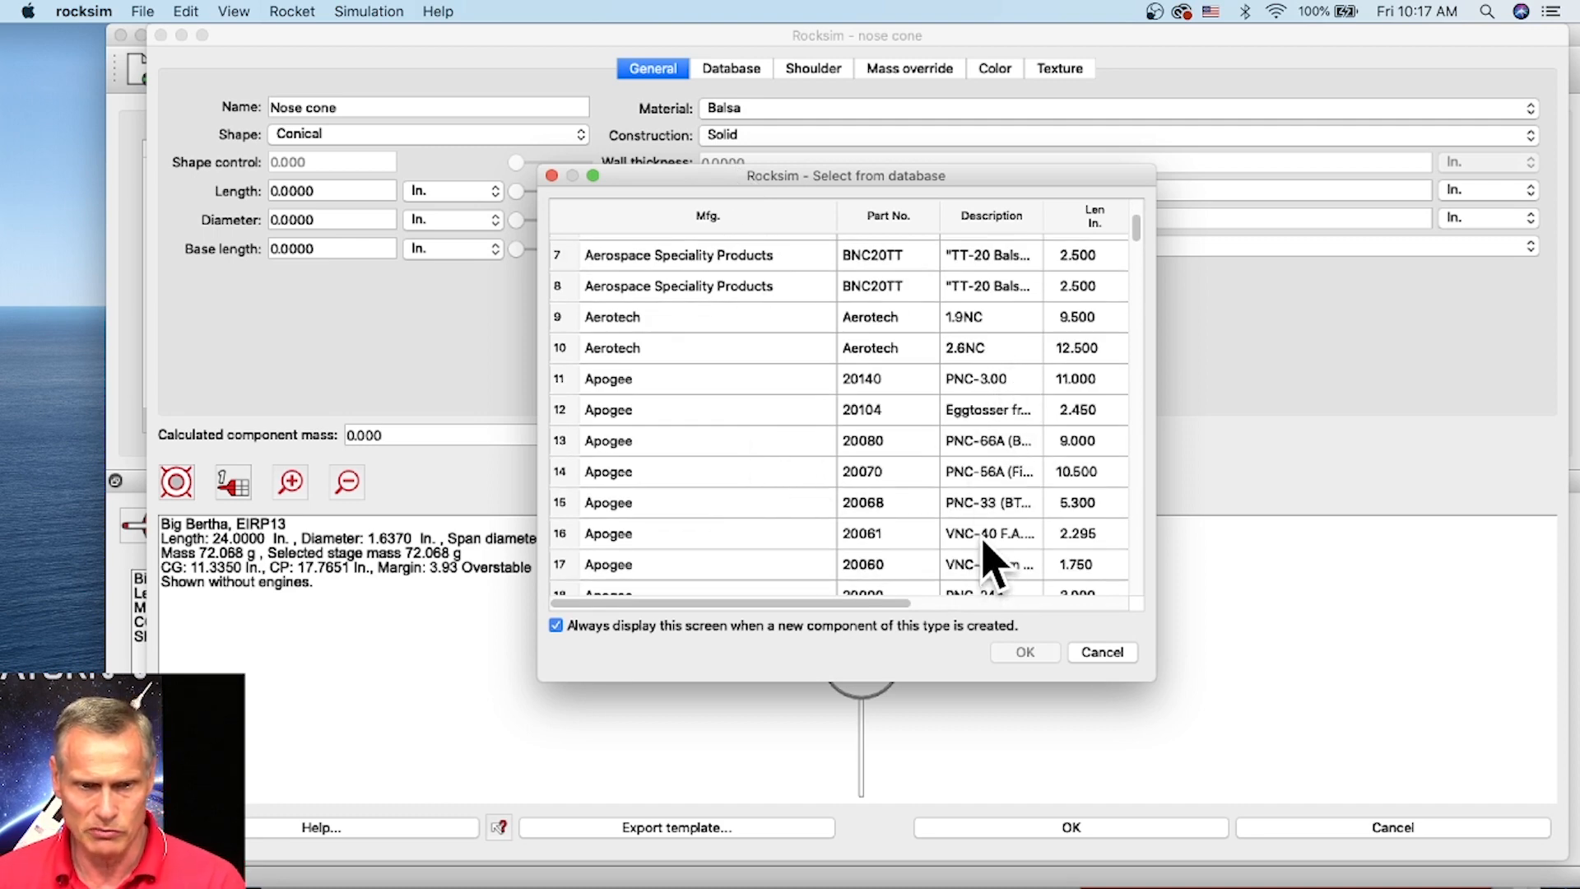
pyautogui.scroll(-3, 992, 362)
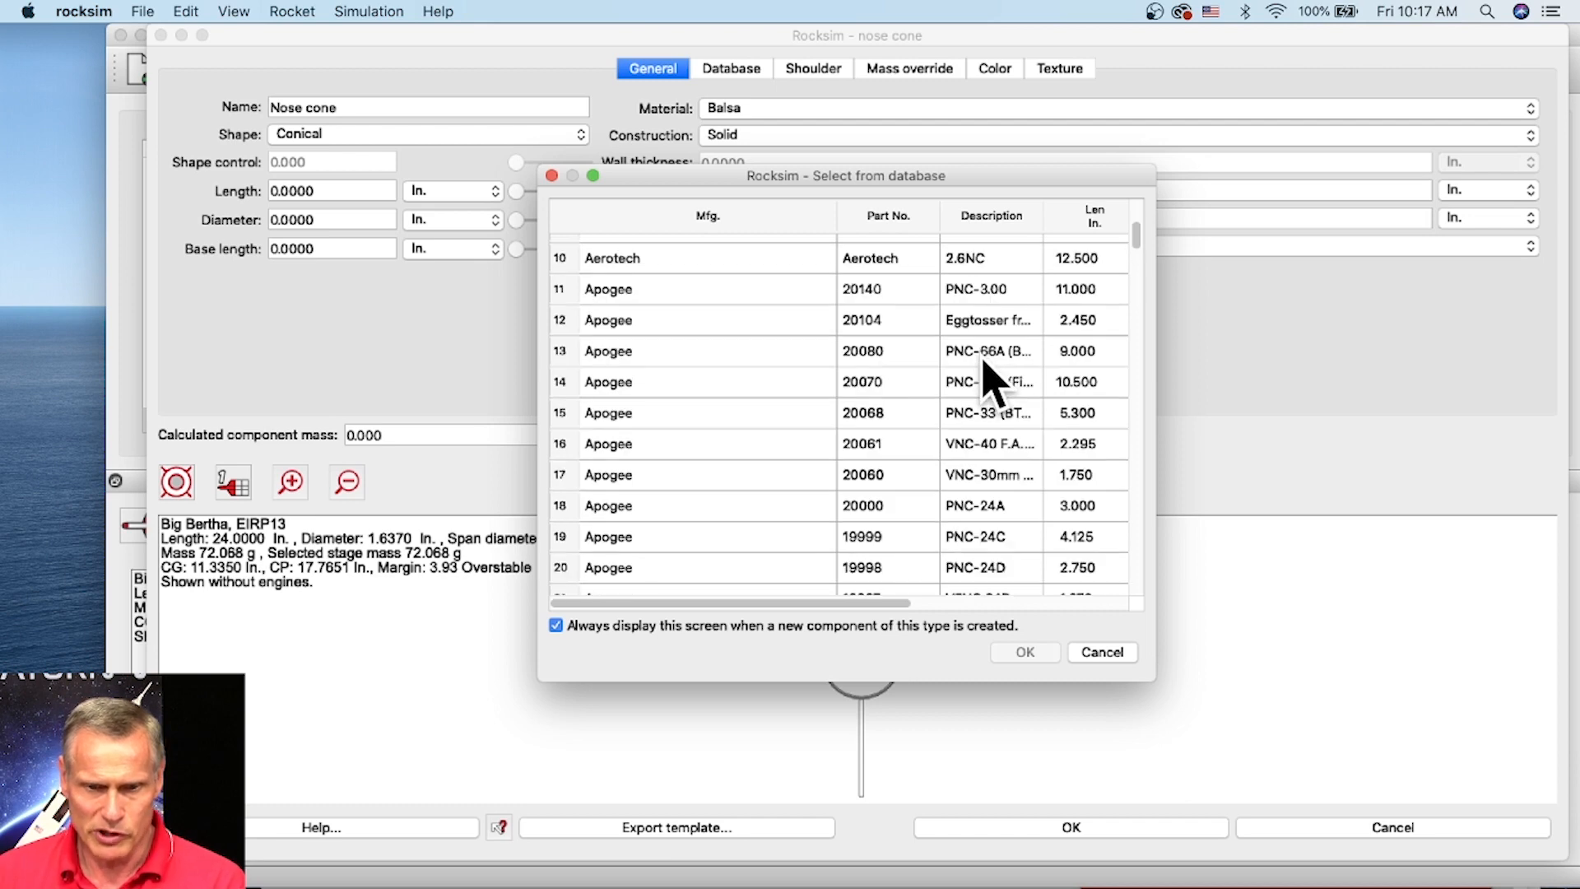
pyautogui.click(971, 506)
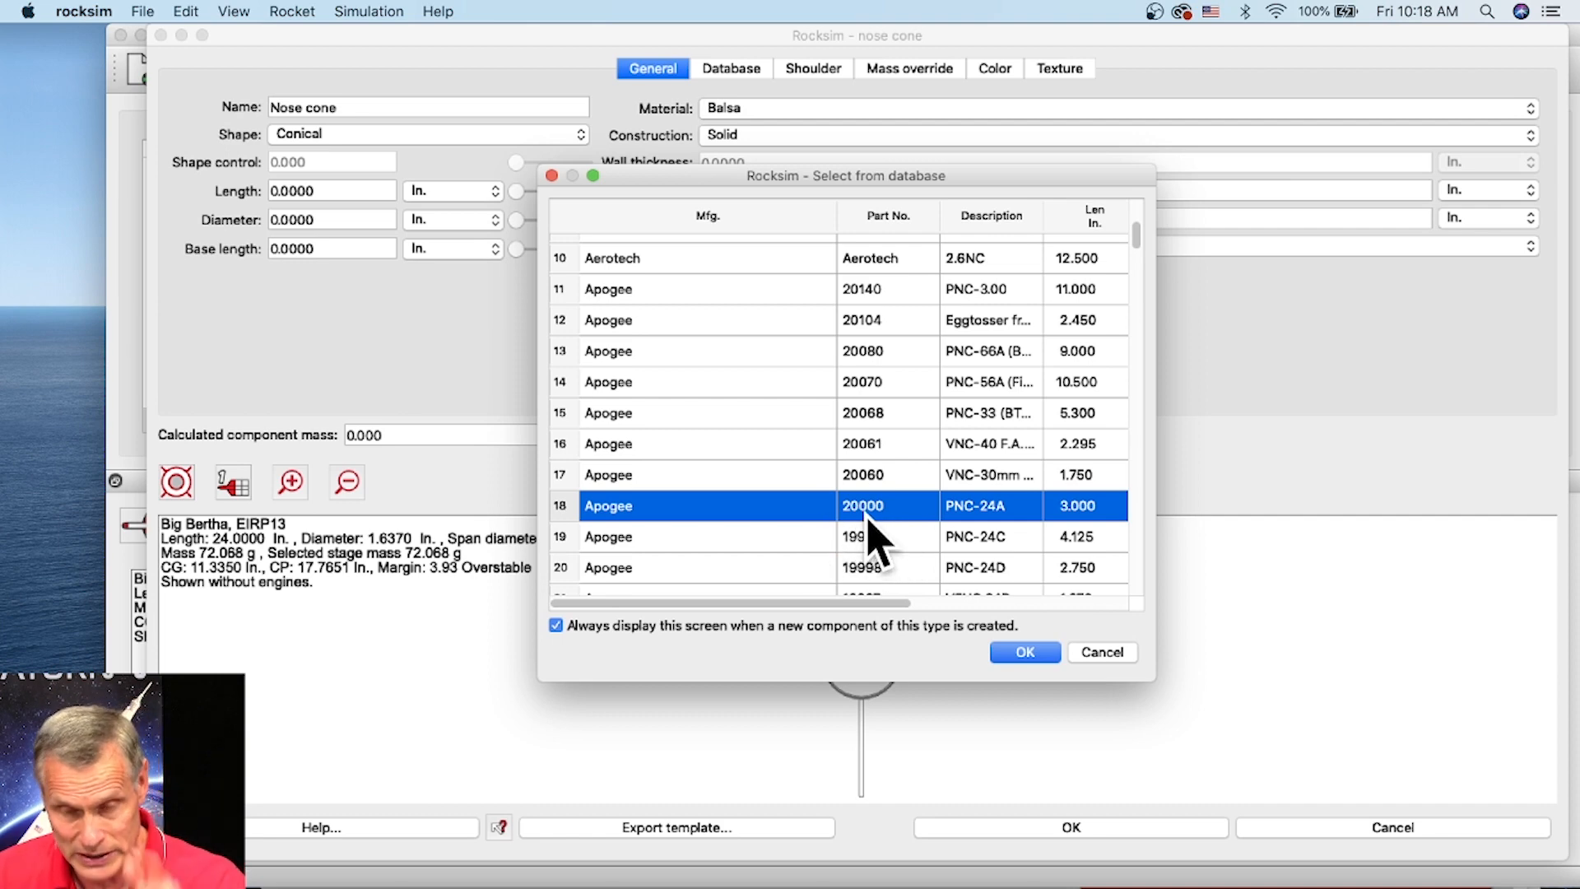
pyautogui.click(1024, 652)
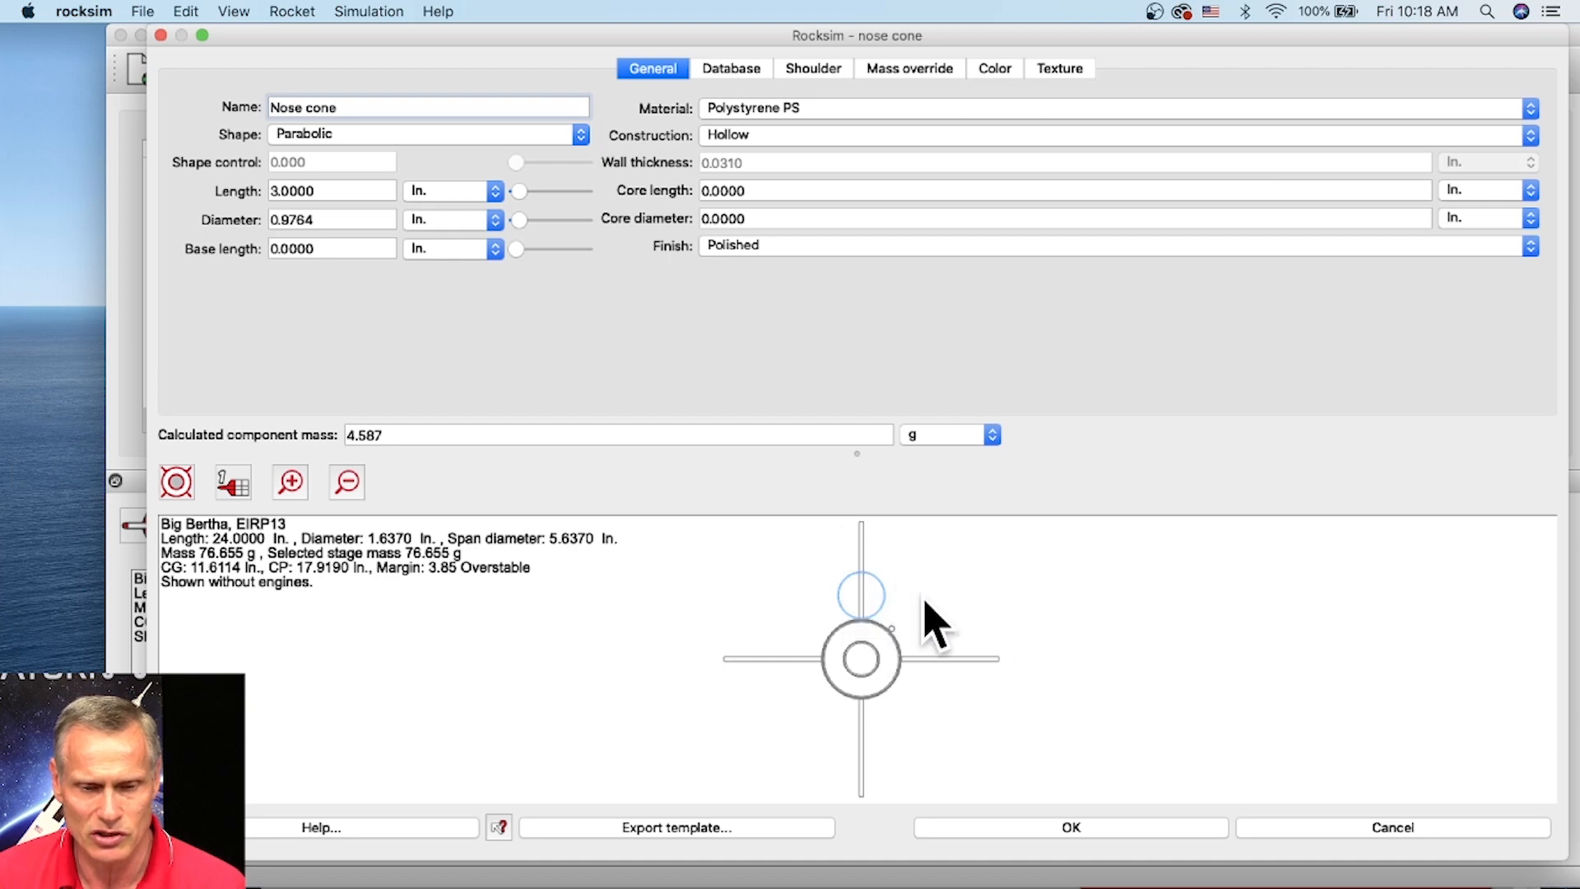
# Examine the pod's nose cone on the rocket in side view and in a zoomed, rotated 3D view
pyautogui.click(176, 487)
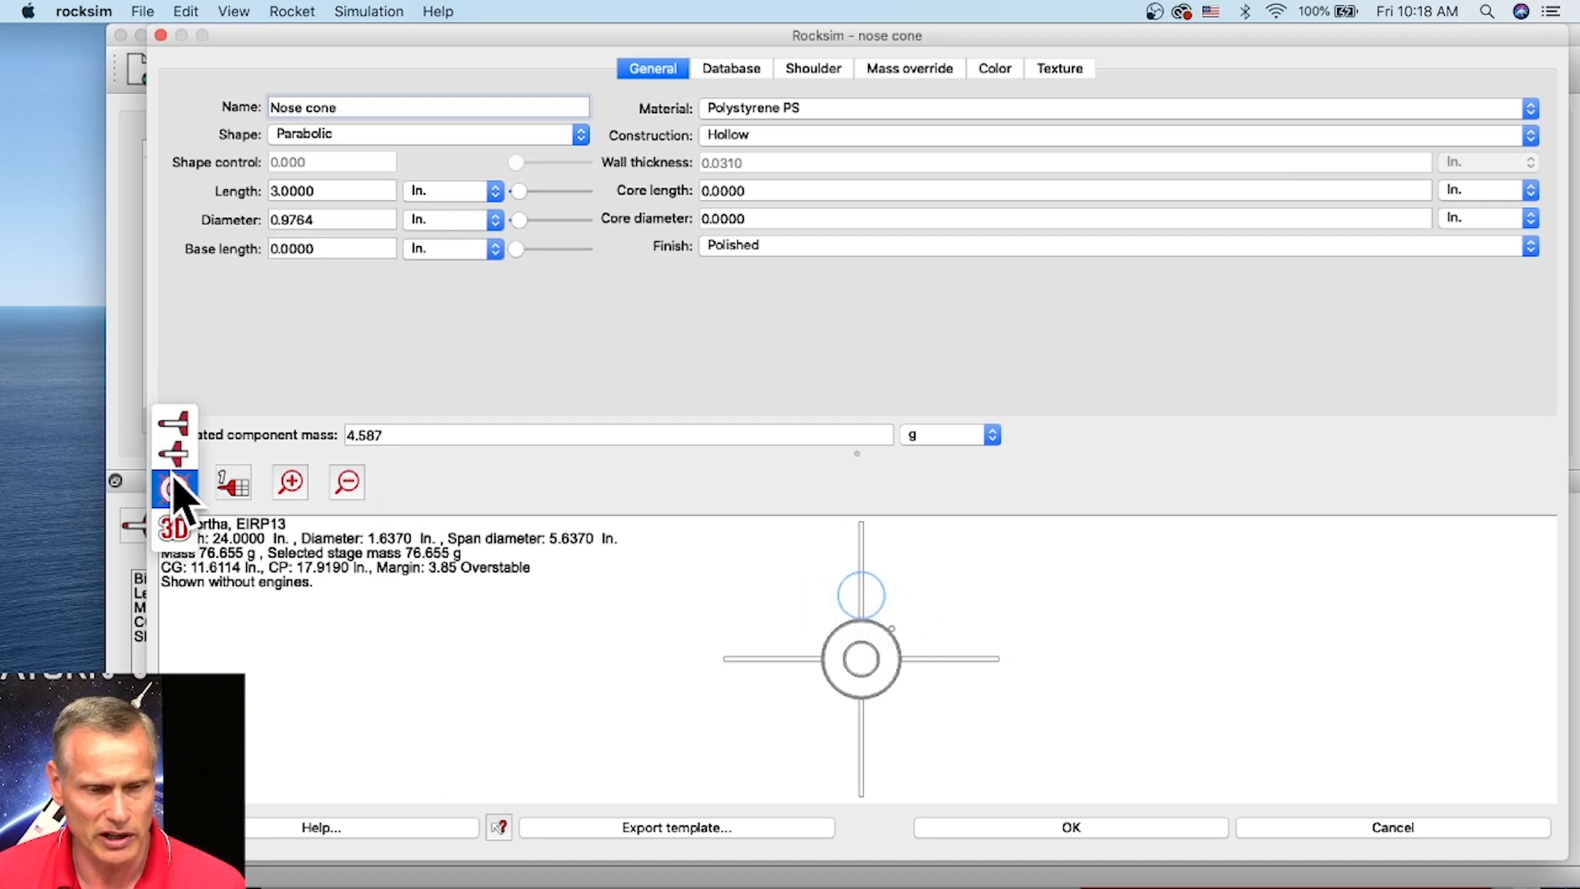
pyautogui.click(172, 426)
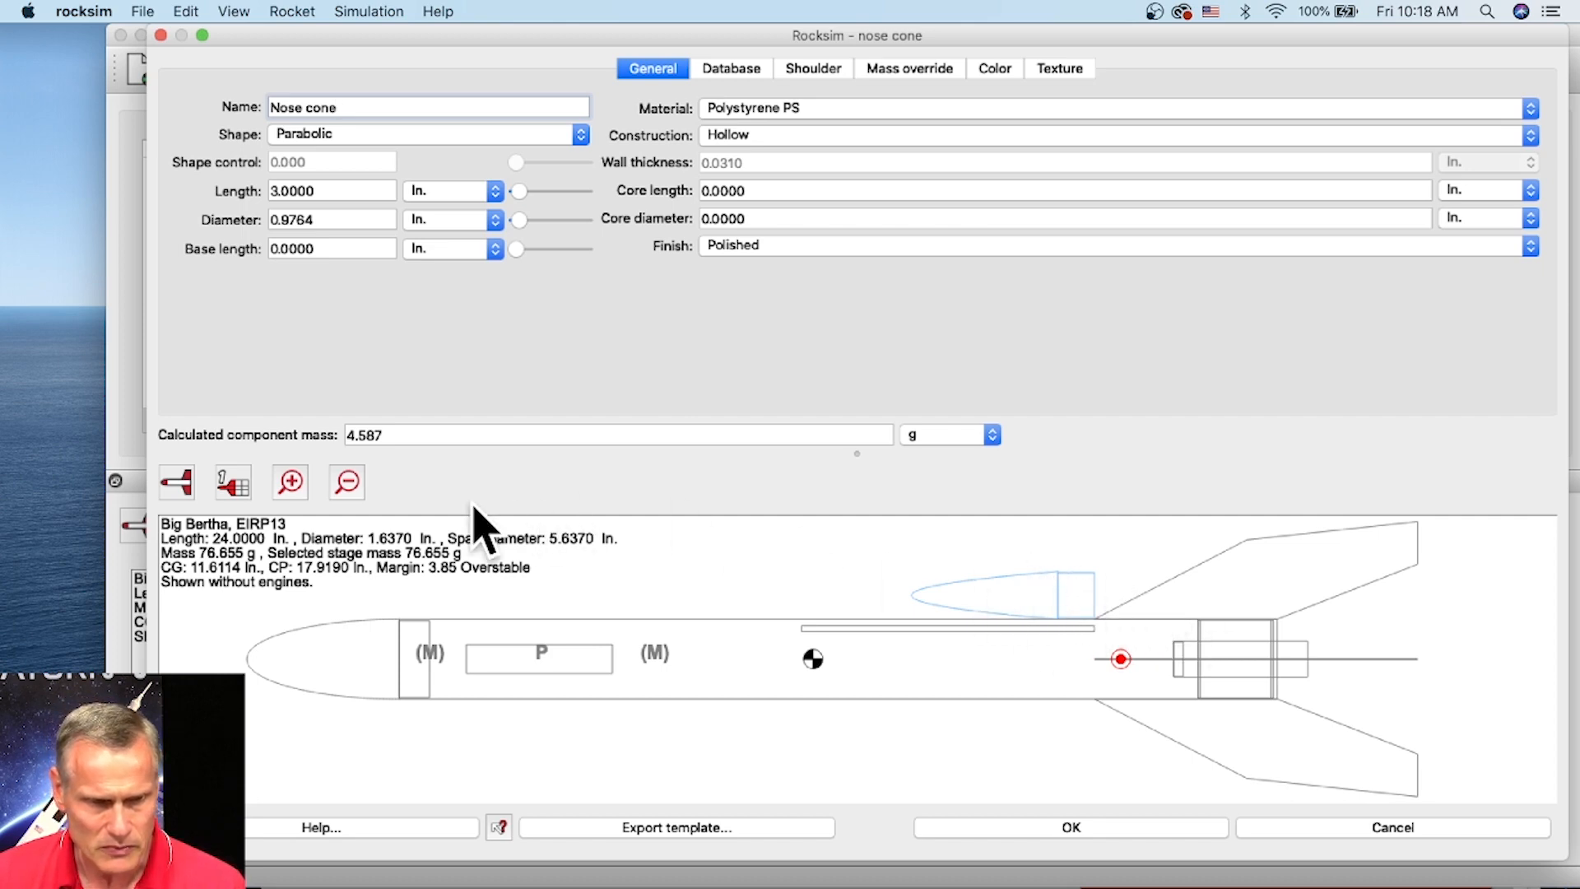
pyautogui.click(176, 482)
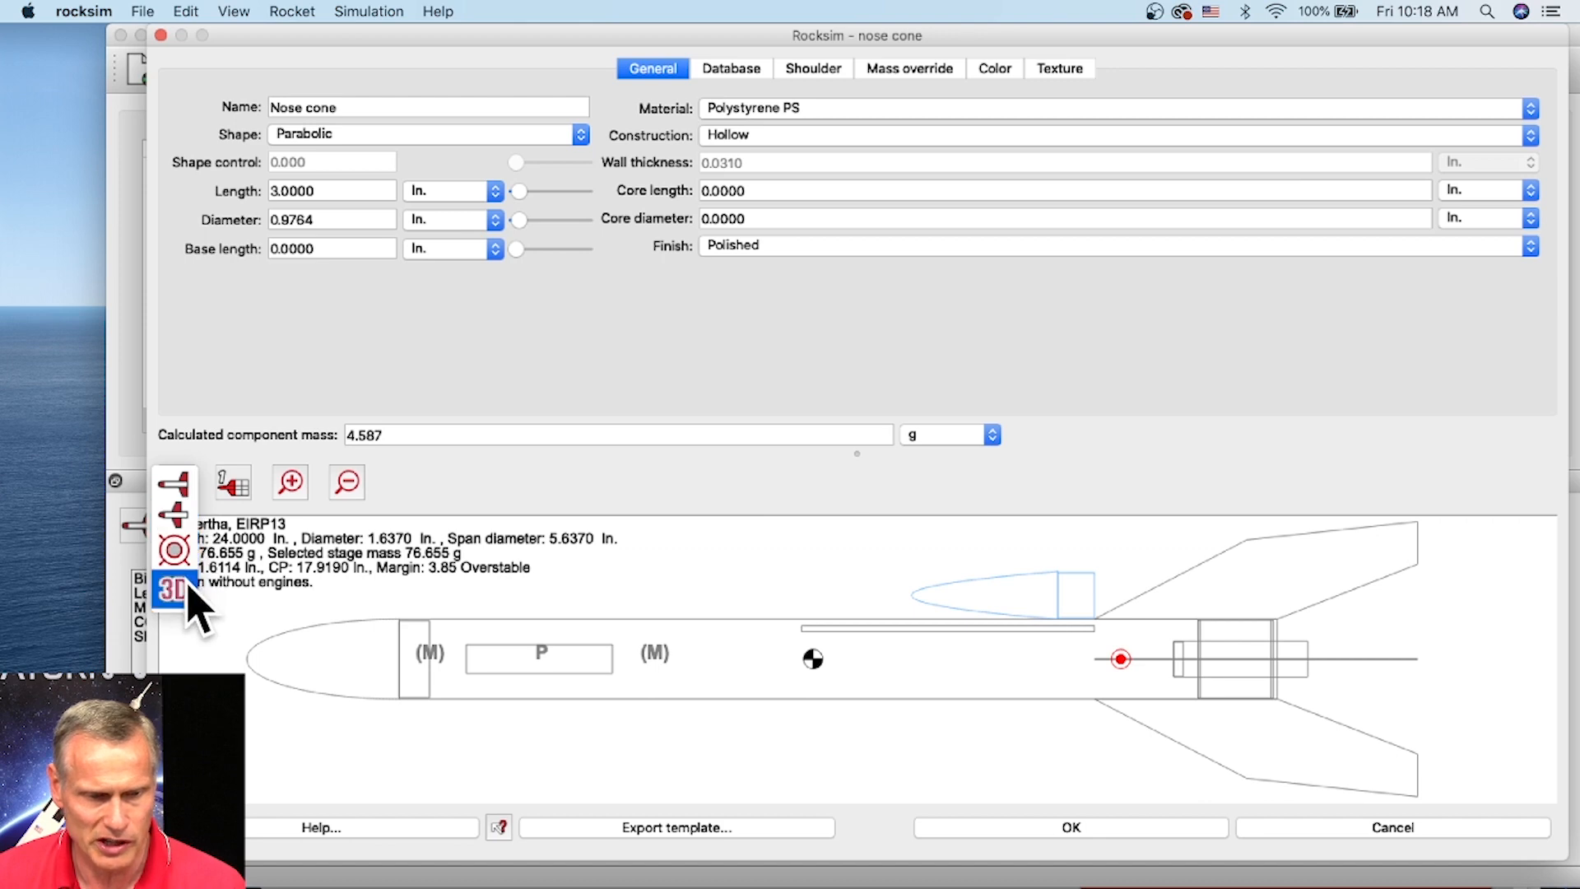
pyautogui.click(185, 606)
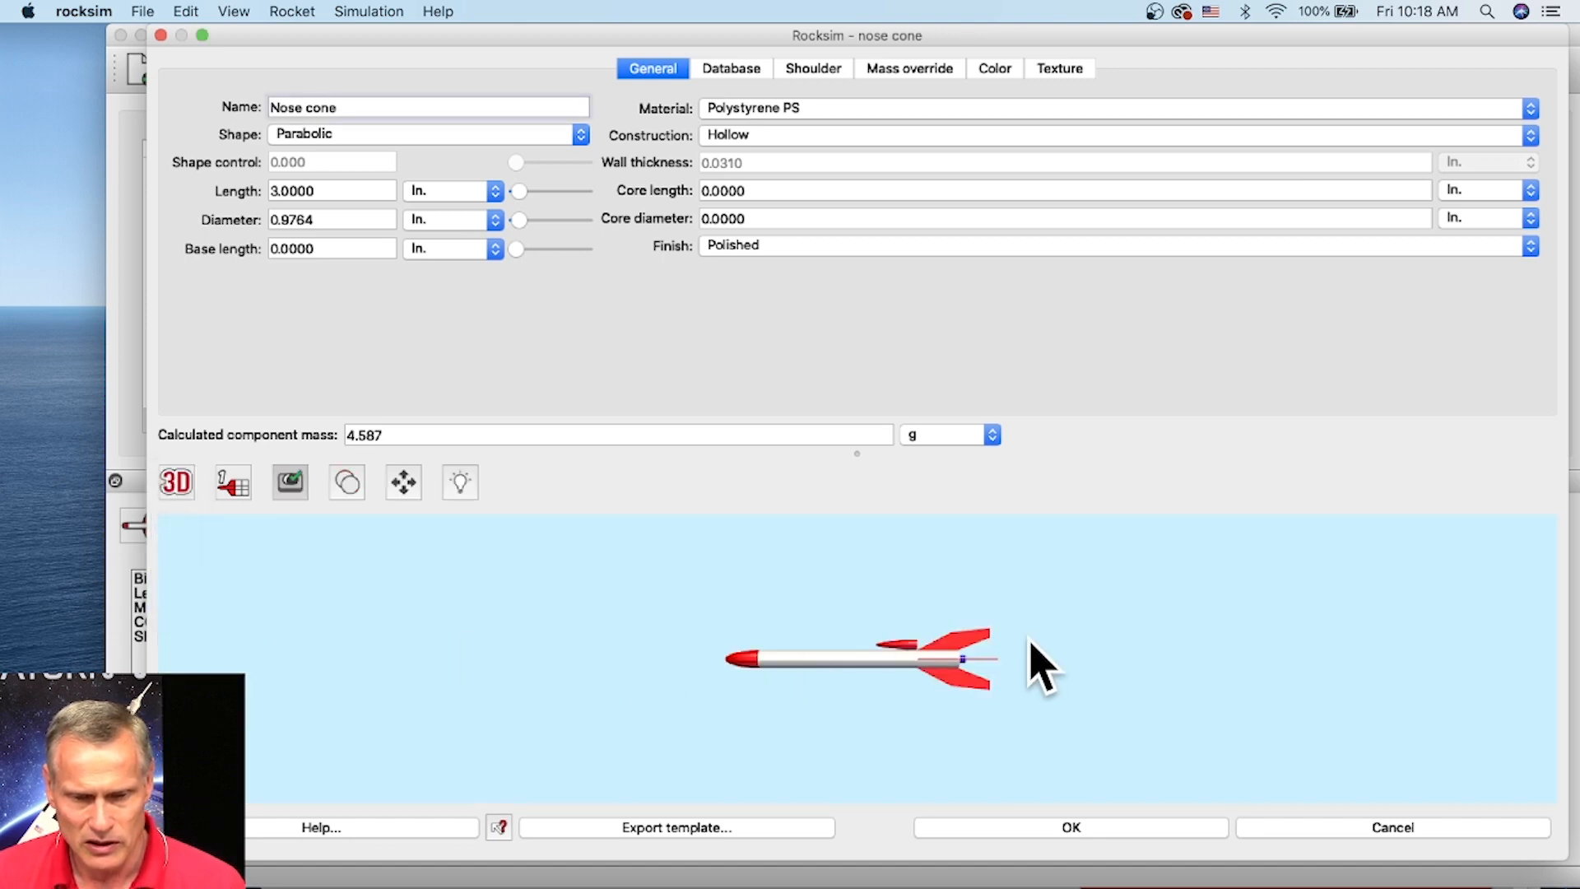
pyautogui.scroll(5, 916, 670)
pyautogui.scroll(2, 906, 659)
pyautogui.moveTo(913, 672); pyautogui.dragTo(848, 770)
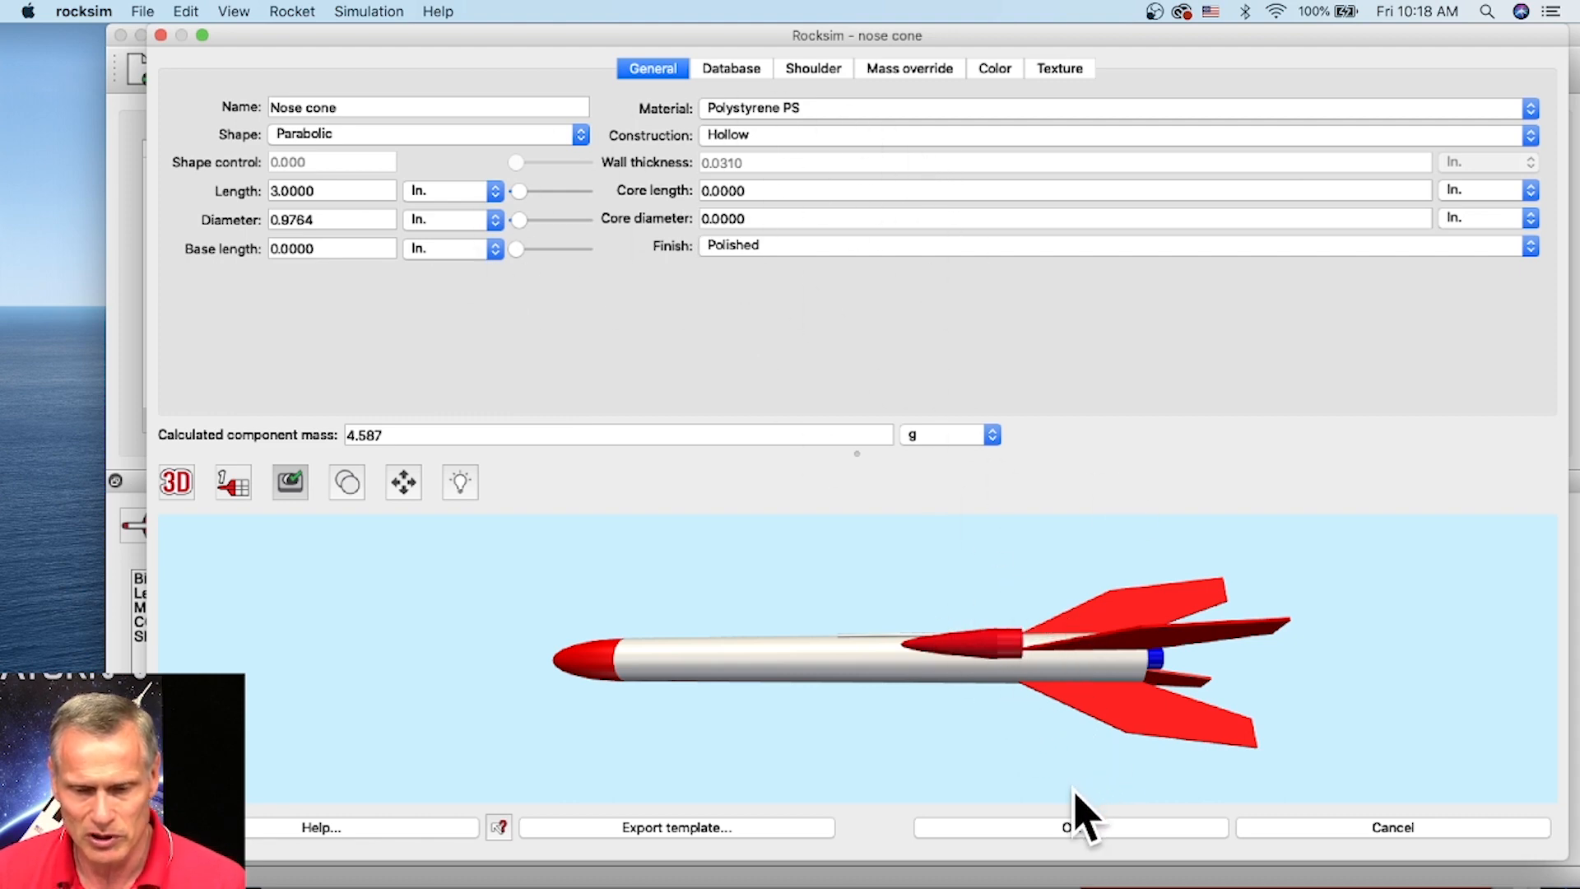
# Accept the pod's nose cone and add a body tube behind it, using Apogee part 10100 (24 mm) from the database
pyautogui.click(1085, 822)
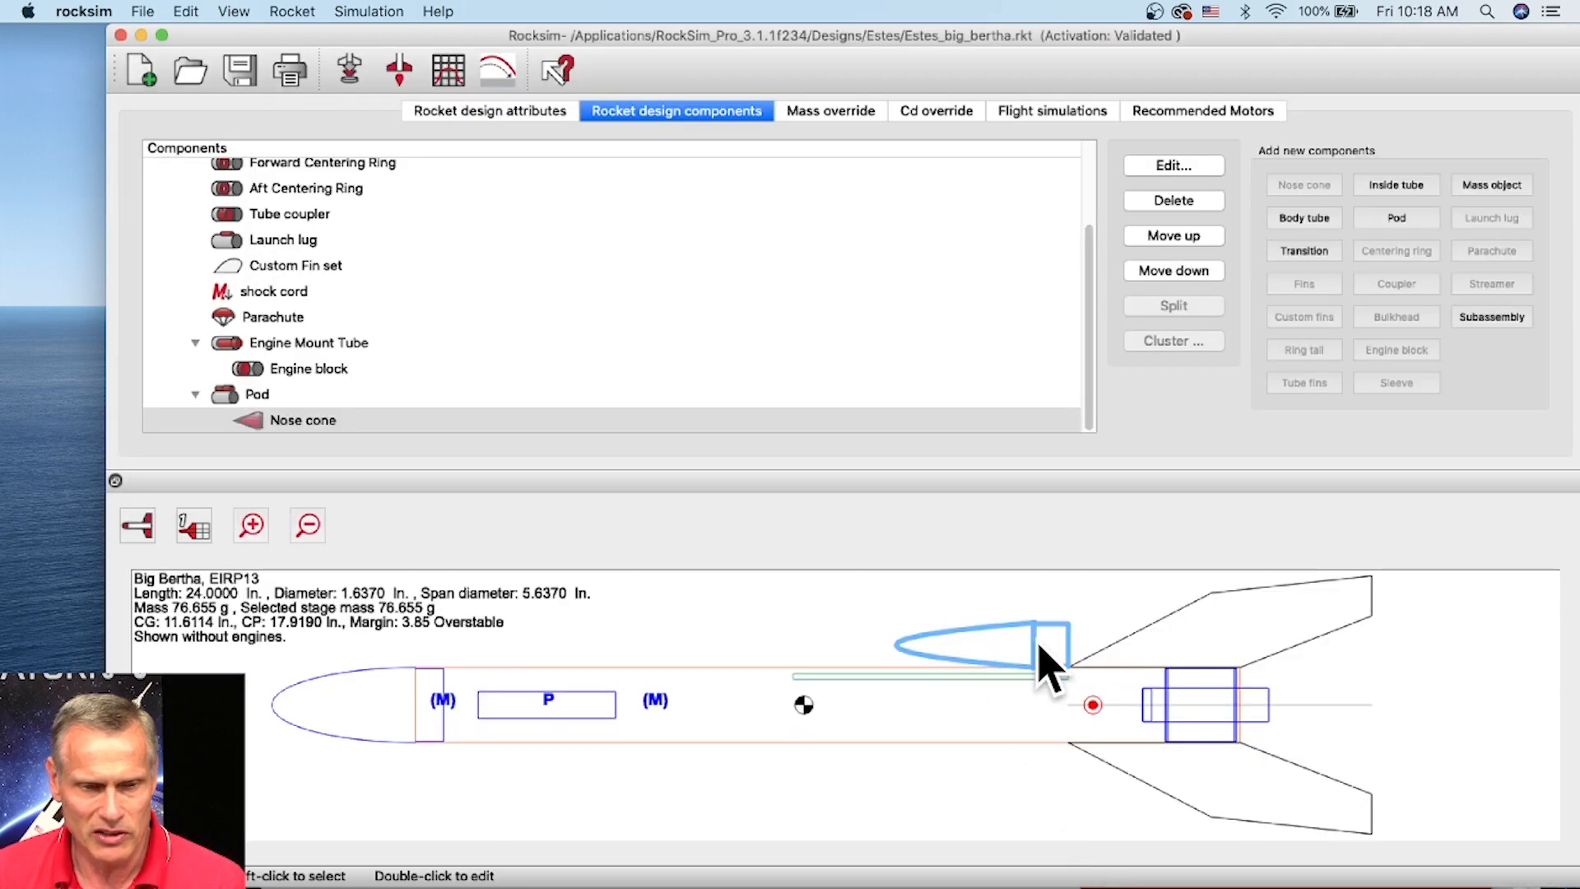
pyautogui.click(294, 419)
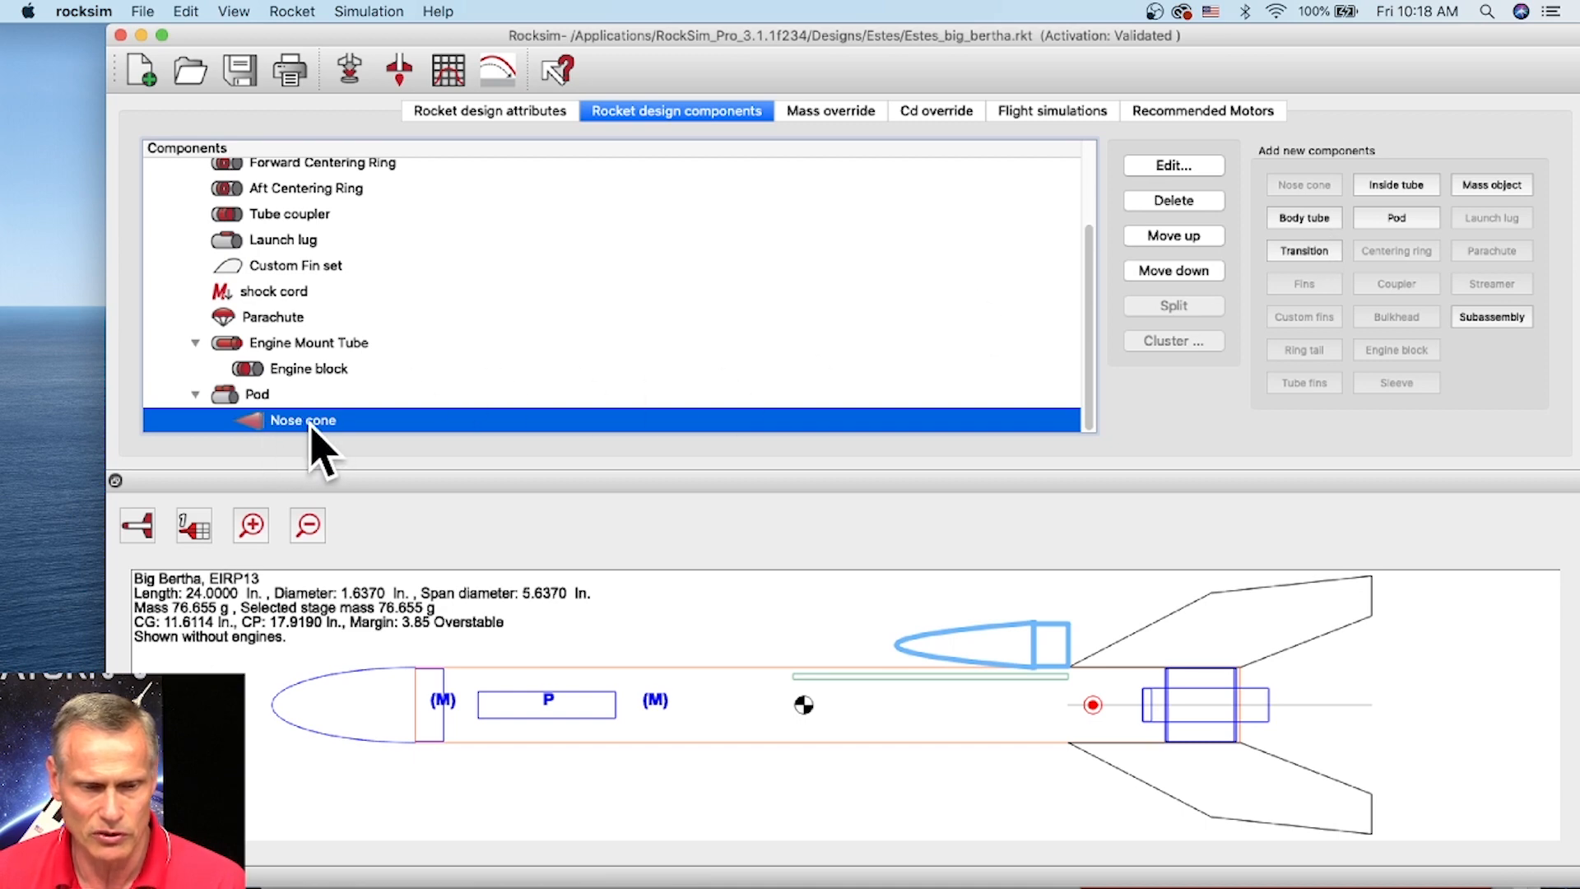
pyautogui.click(1317, 218)
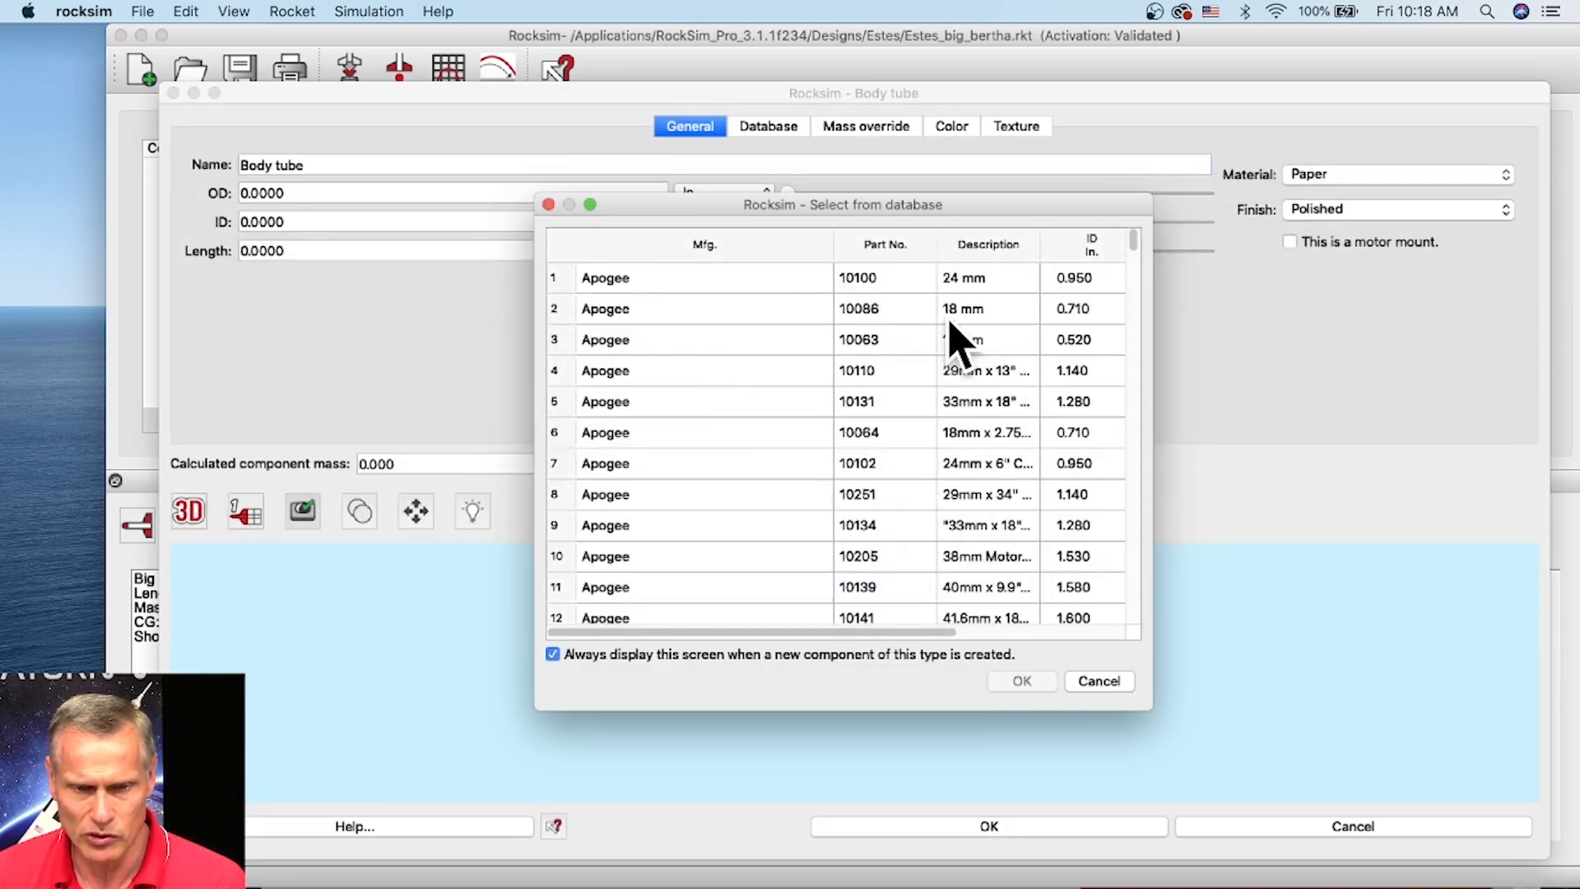
pyautogui.click(975, 280)
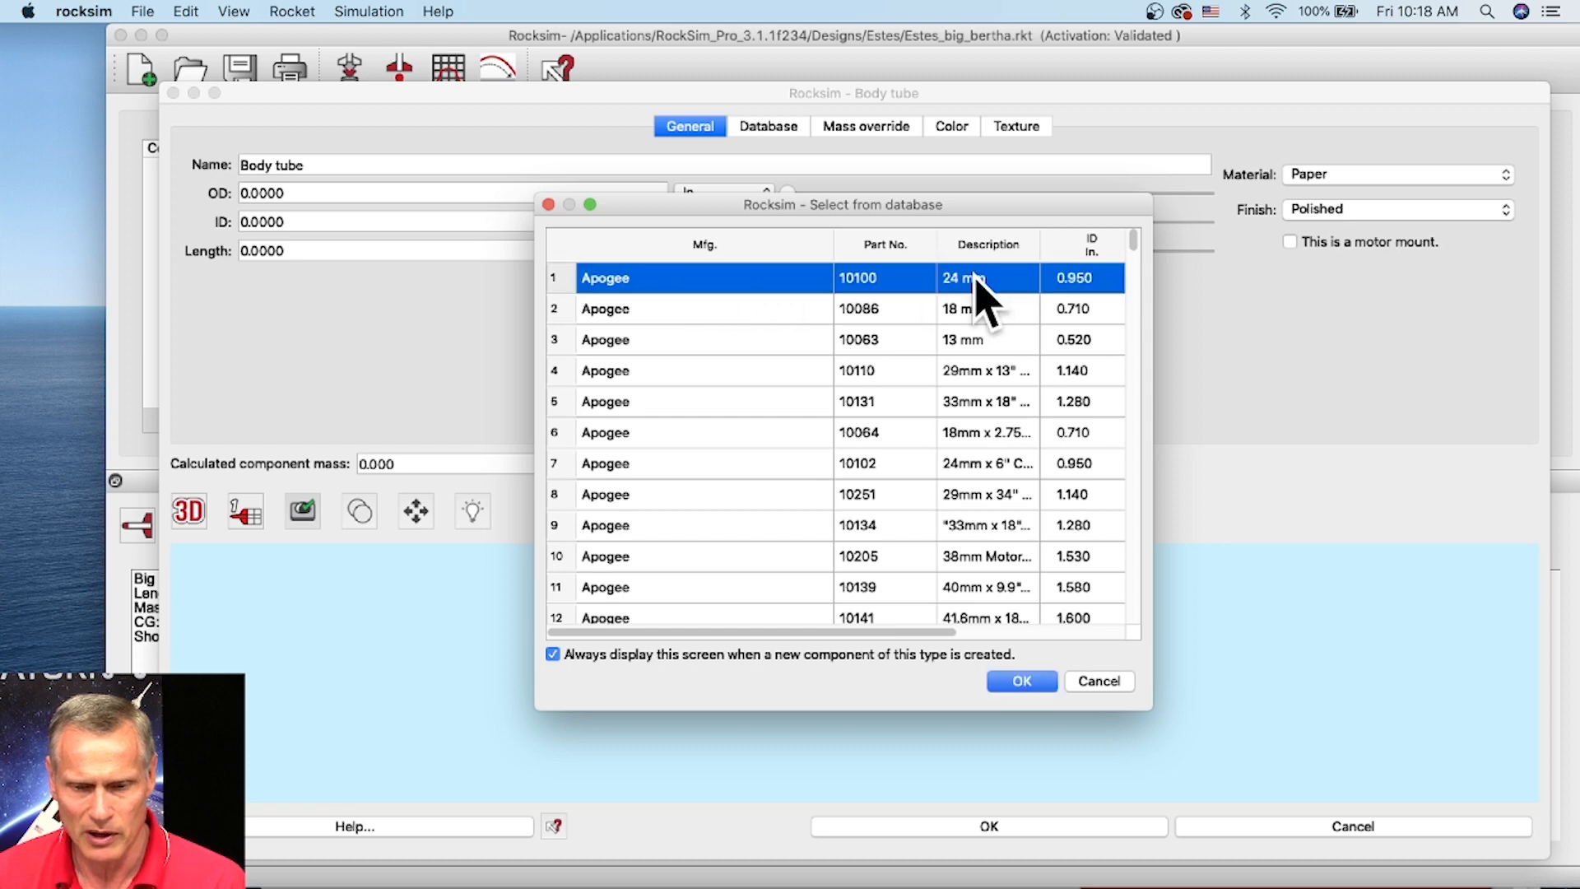
pyautogui.click(1021, 680)
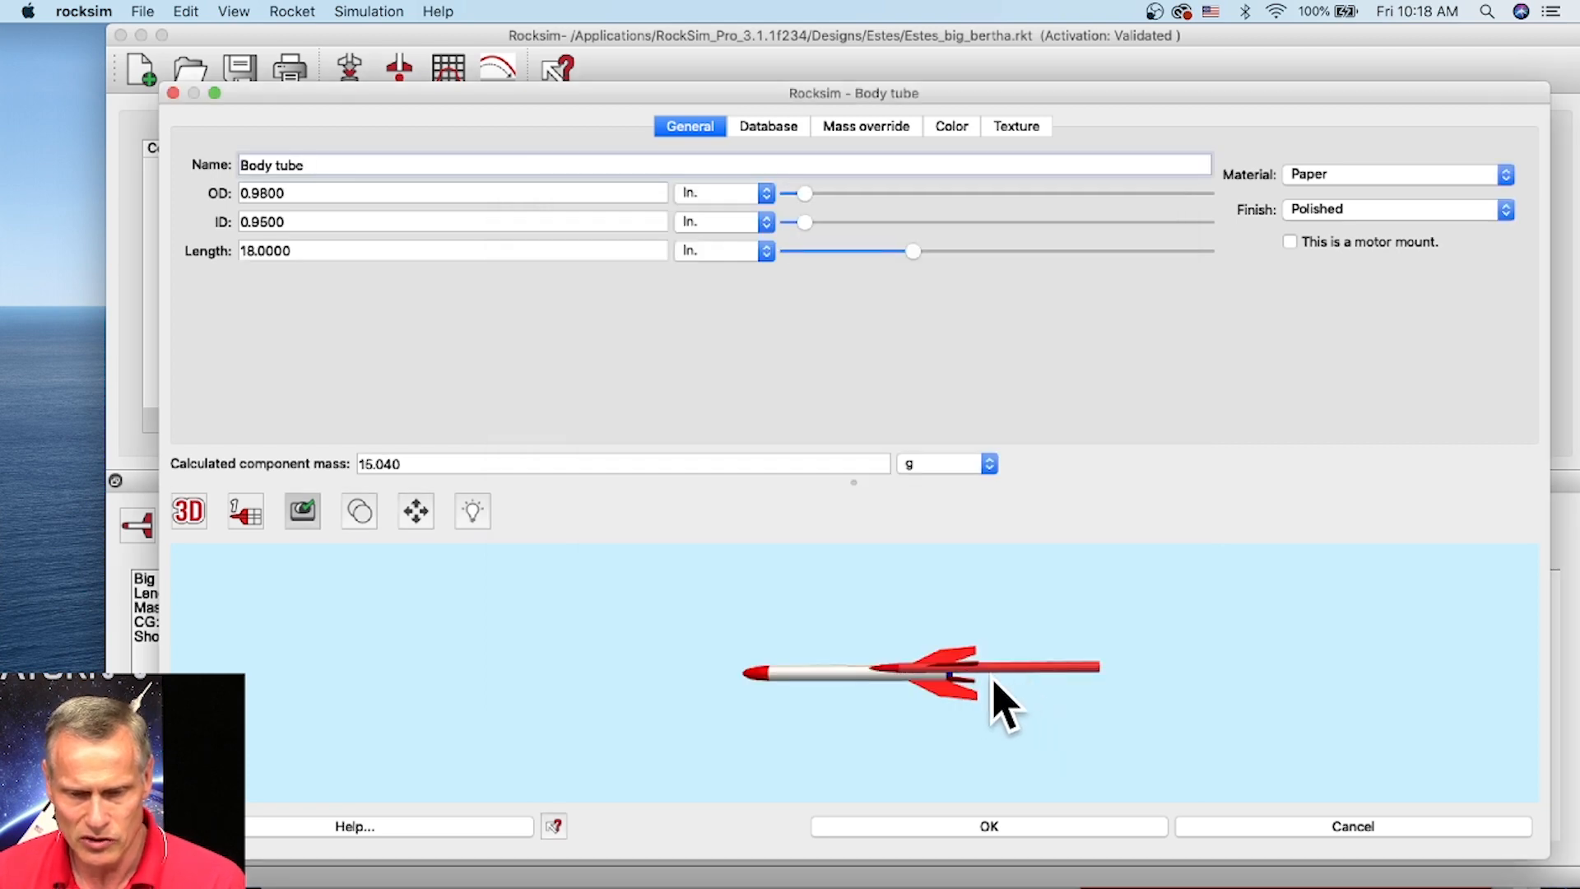
# Check the pod's body tube in the 3D and side views, and set its length to 4.5000 in
pyautogui.scroll(5, 1009, 704)
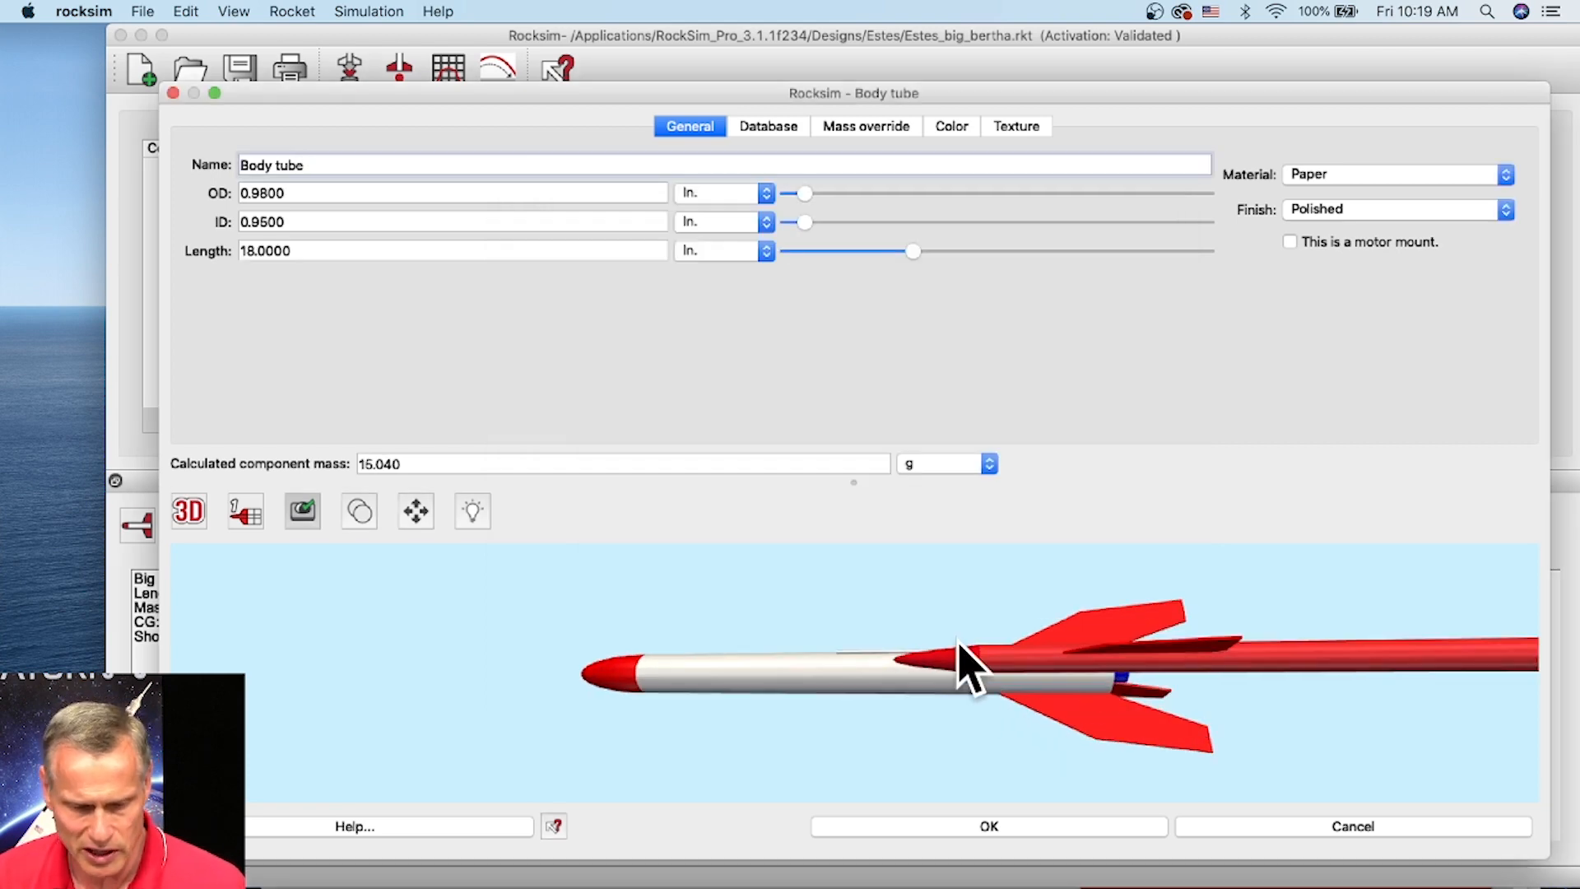
pyautogui.moveTo(961, 645); pyautogui.dragTo(945, 582)
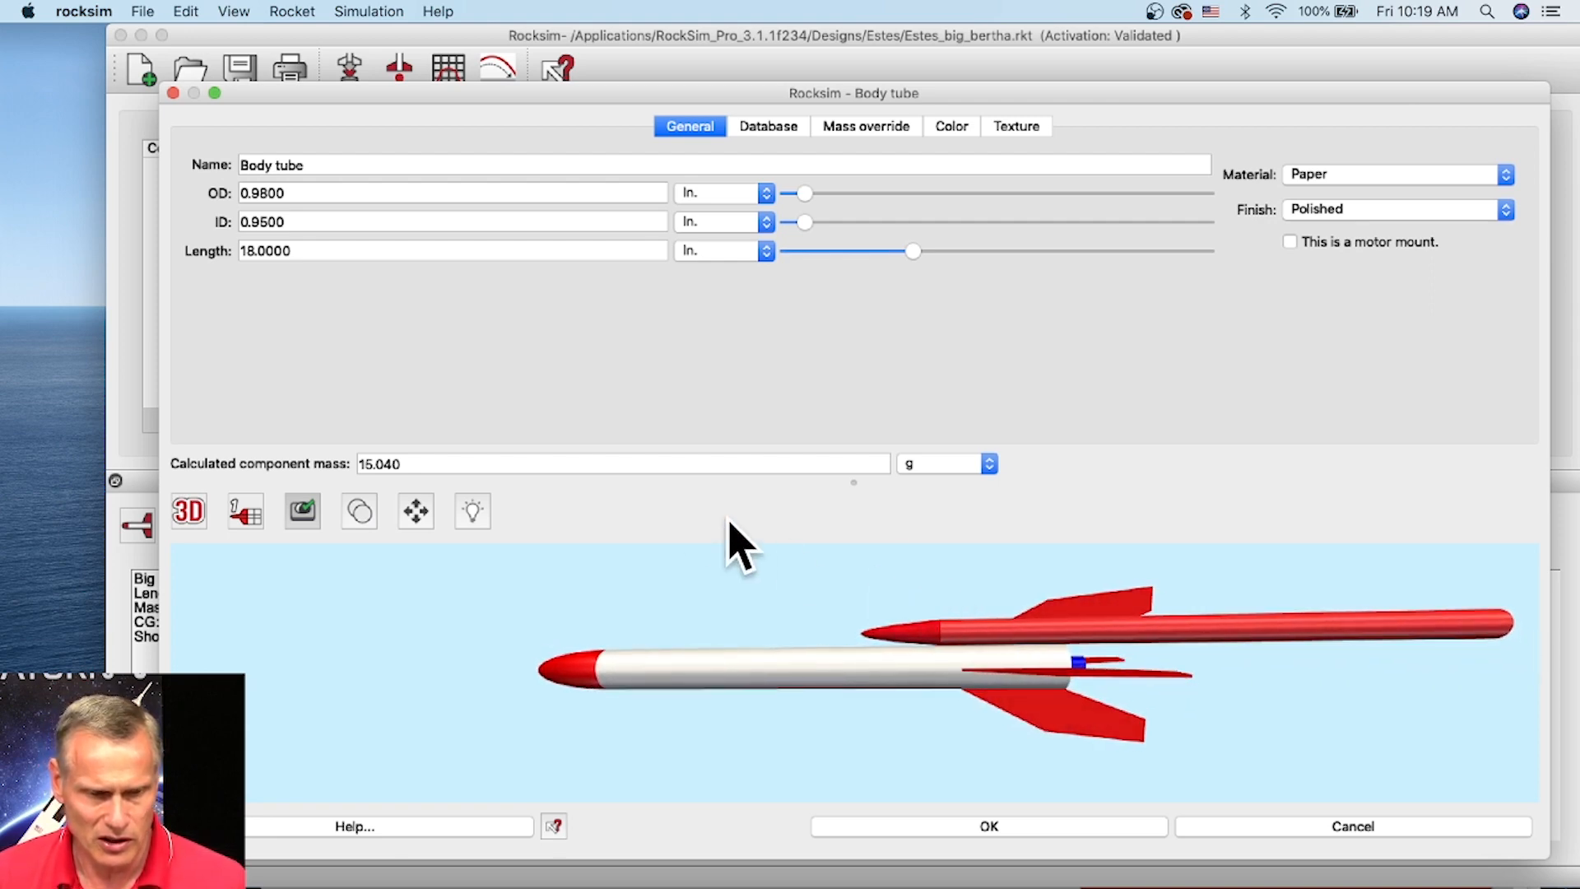
pyautogui.click(195, 512)
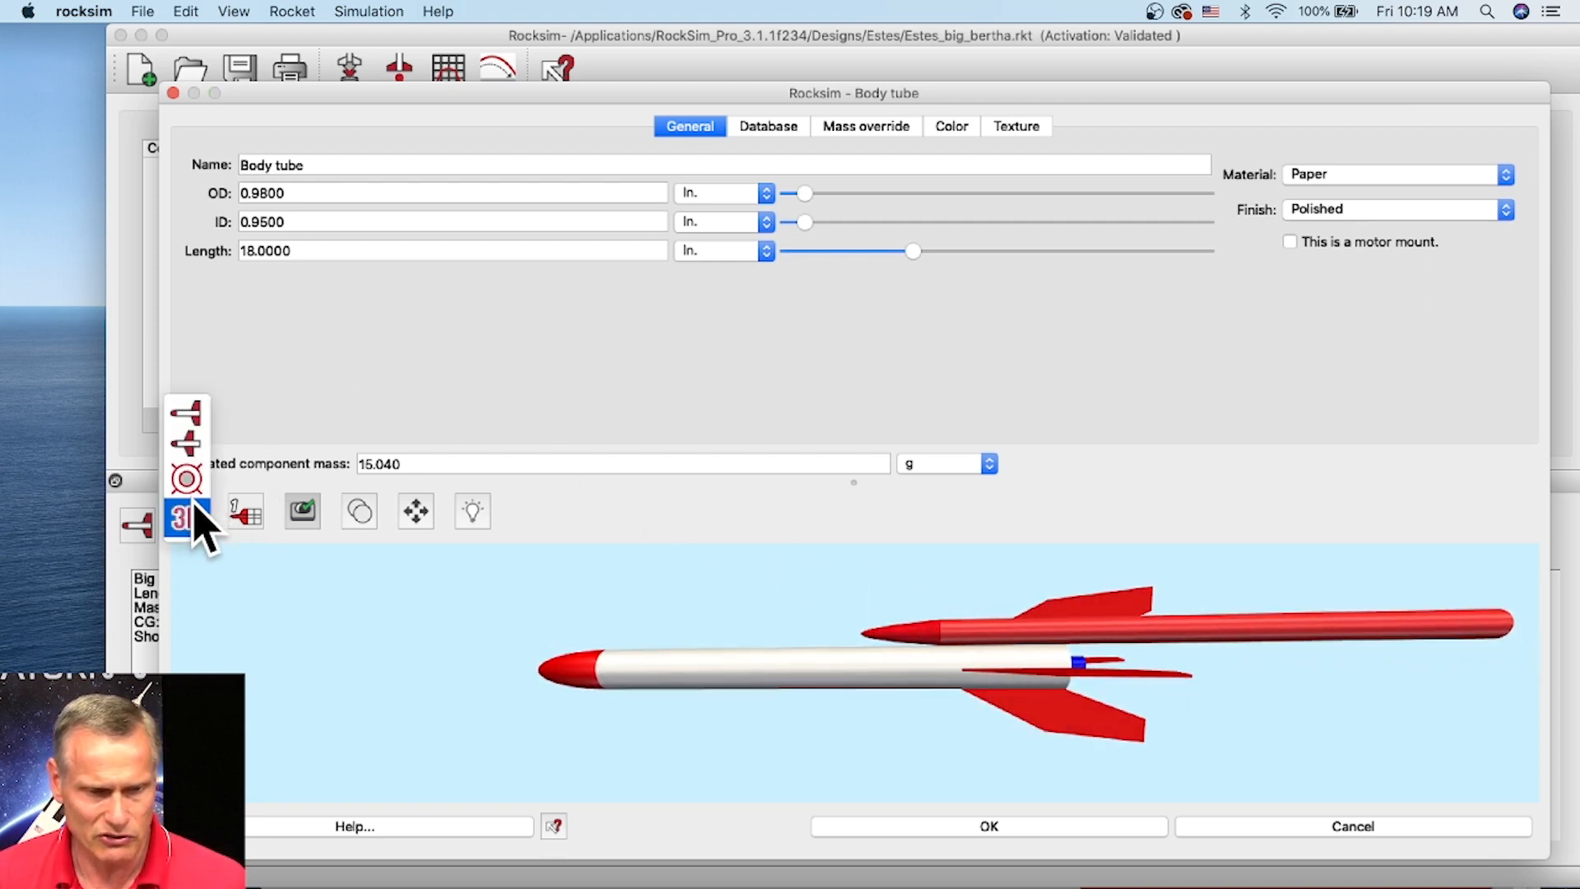
pyautogui.click(186, 413)
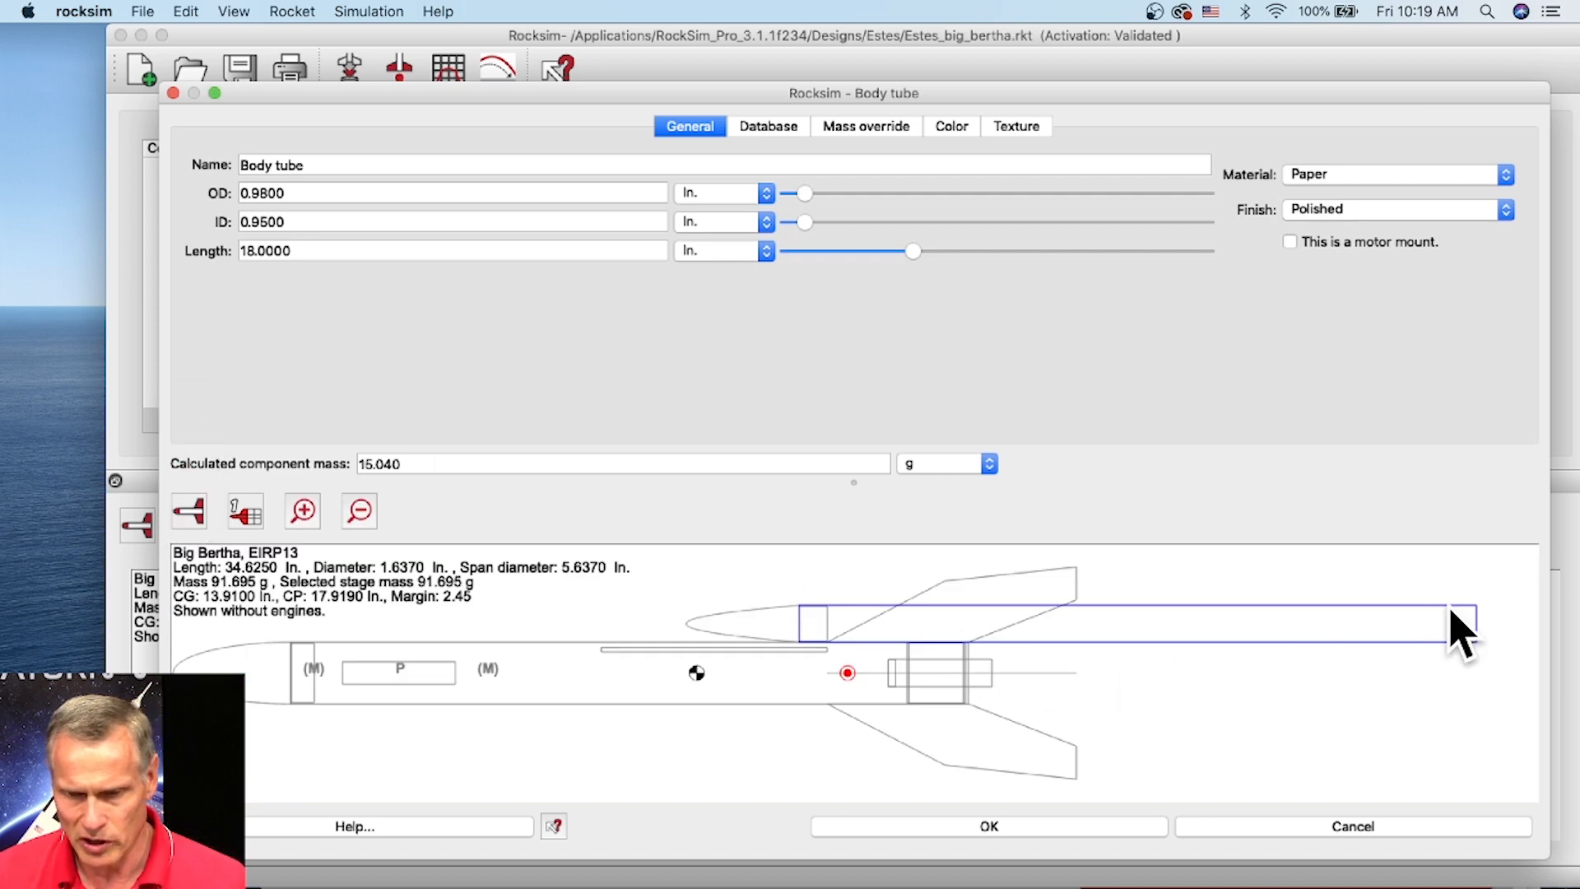
pyautogui.moveTo(914, 253); pyautogui.dragTo(825, 268)
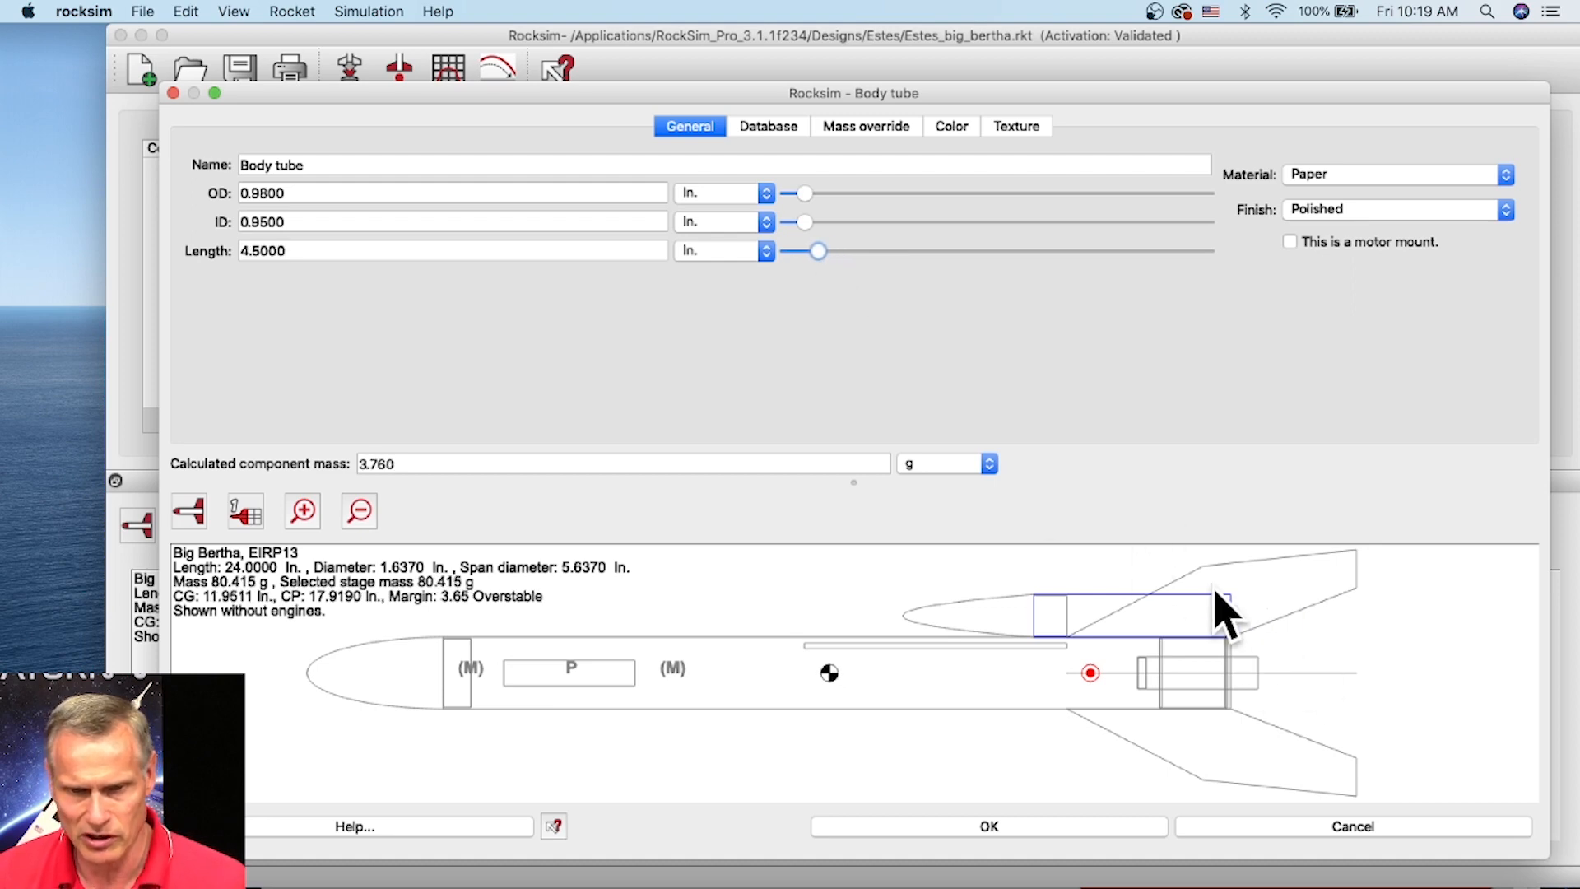
# Set the pod body tube's diffuse 3D color to white and accept the tube
pyautogui.click(953, 128)
pyautogui.click(959, 231)
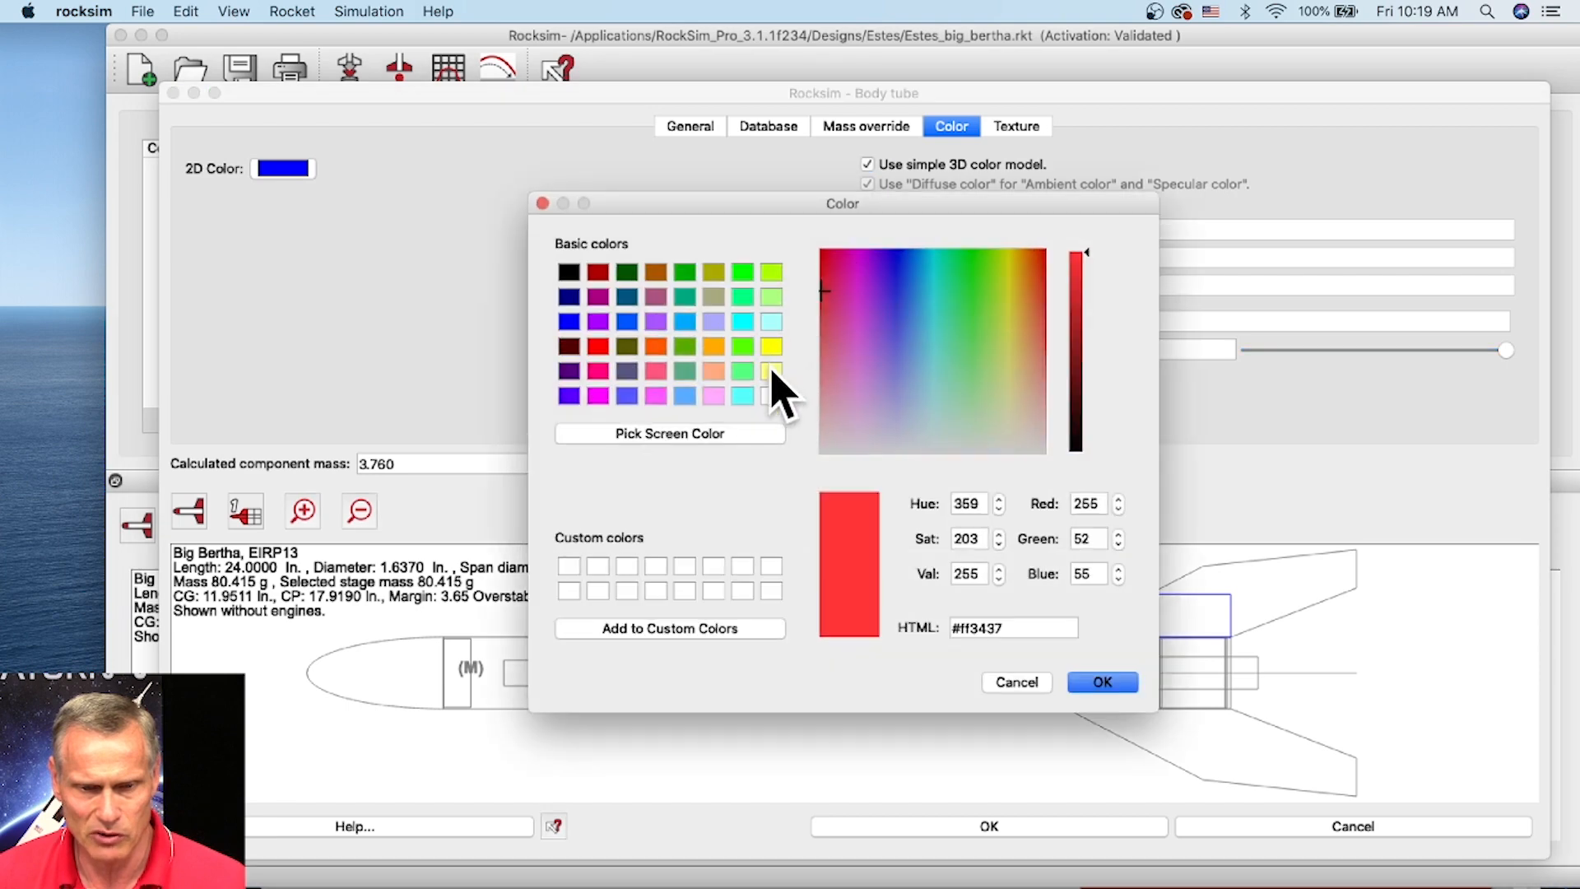
pyautogui.click(771, 396)
pyautogui.click(1107, 684)
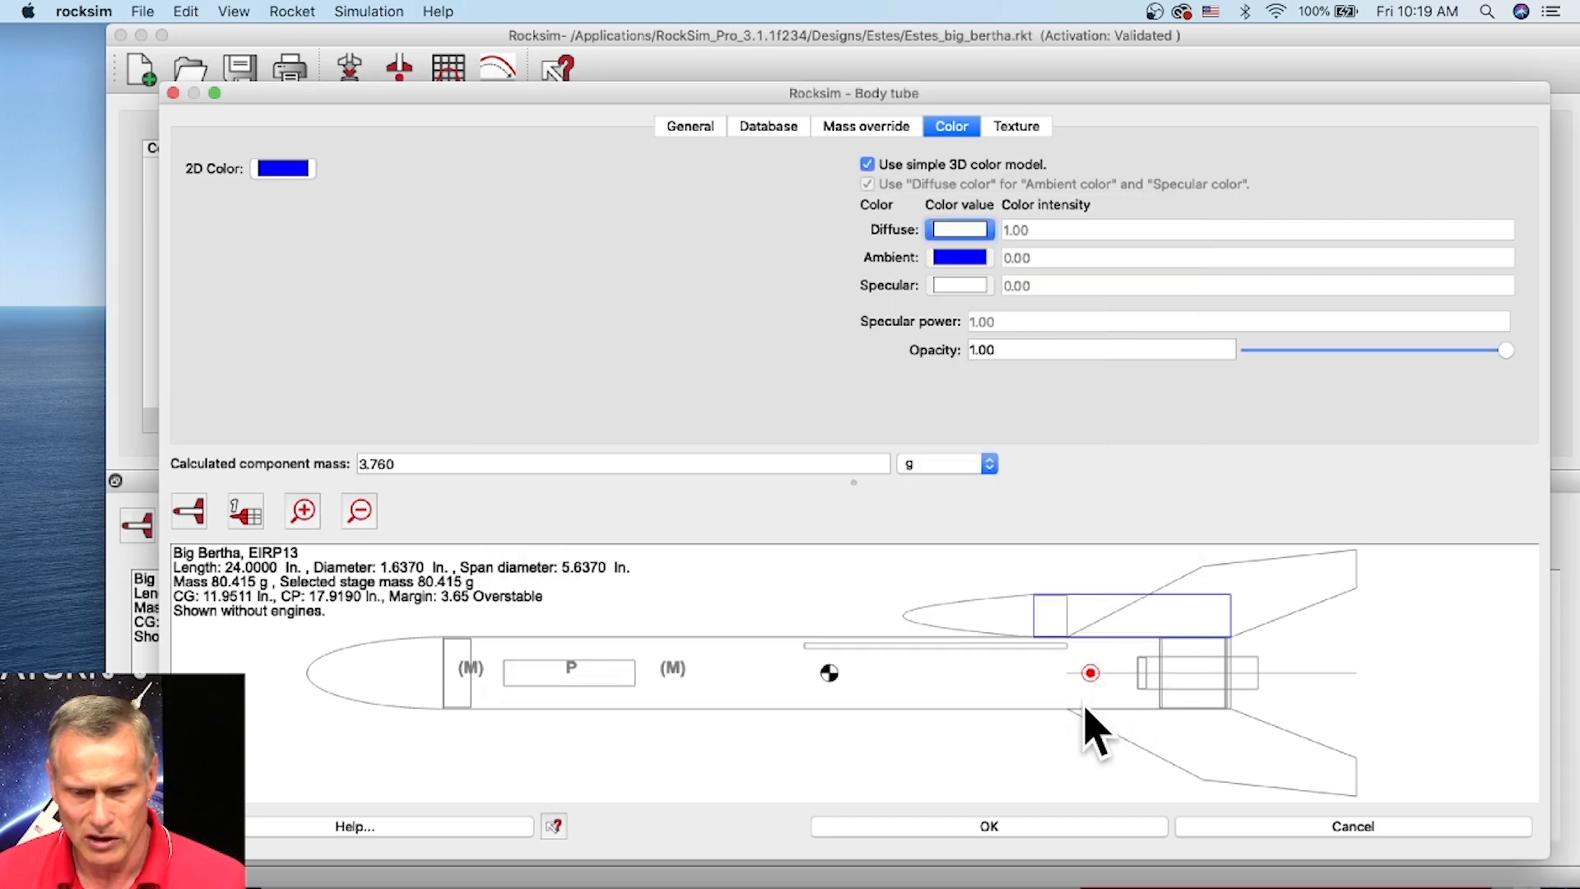
pyautogui.click(1054, 833)
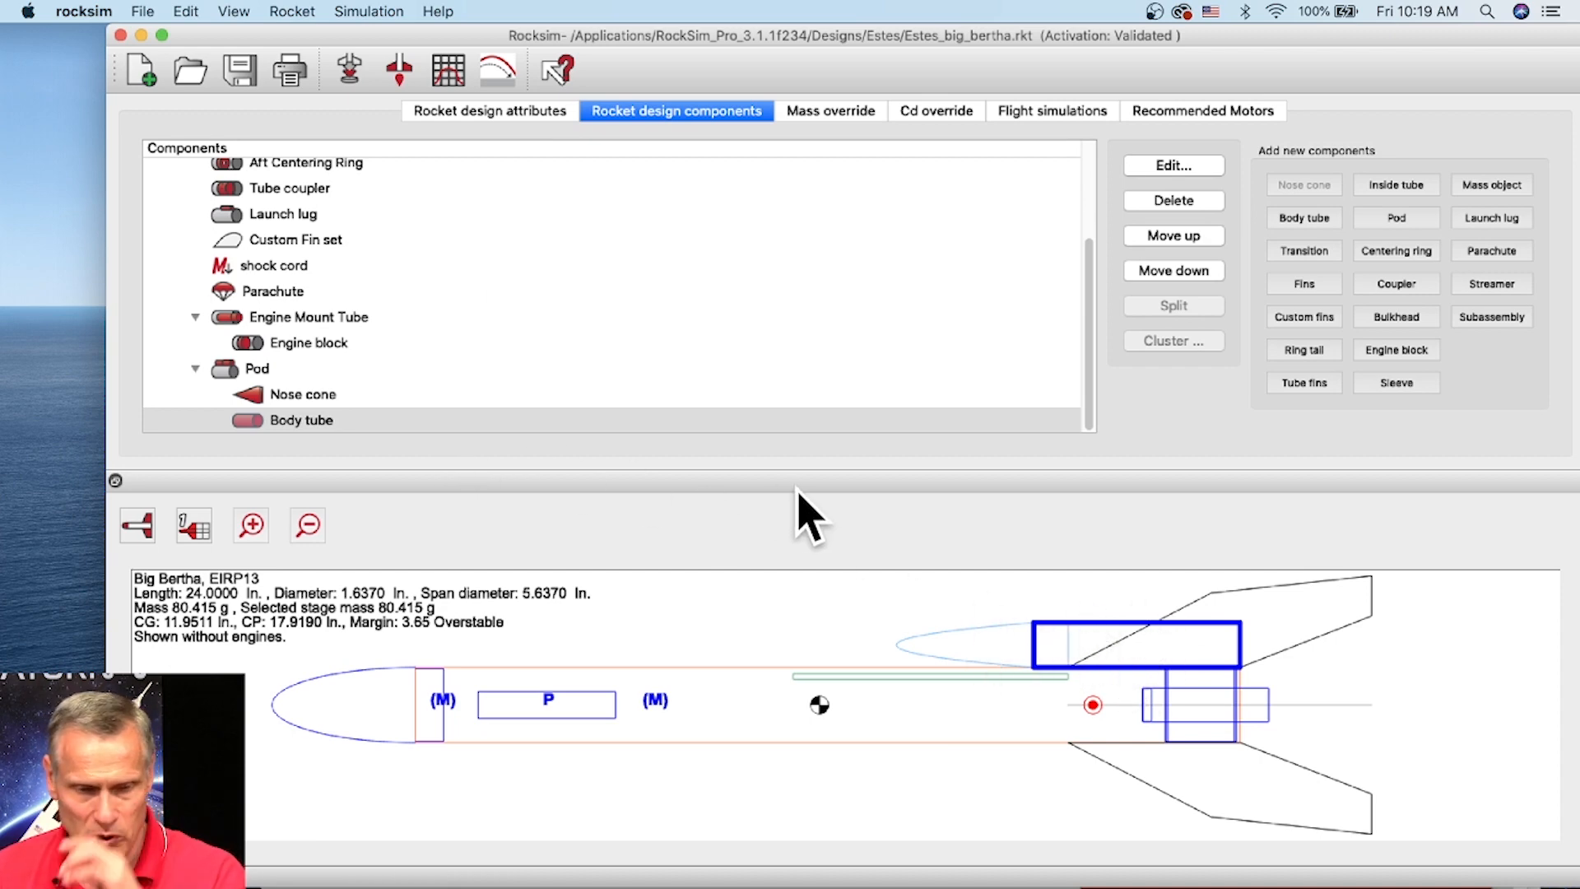
# Add an inside tube to the pod's body tube, using Apogee part 10086 (18 mm) from the database, with a length of 2.7500 in
pyautogui.click(296, 422)
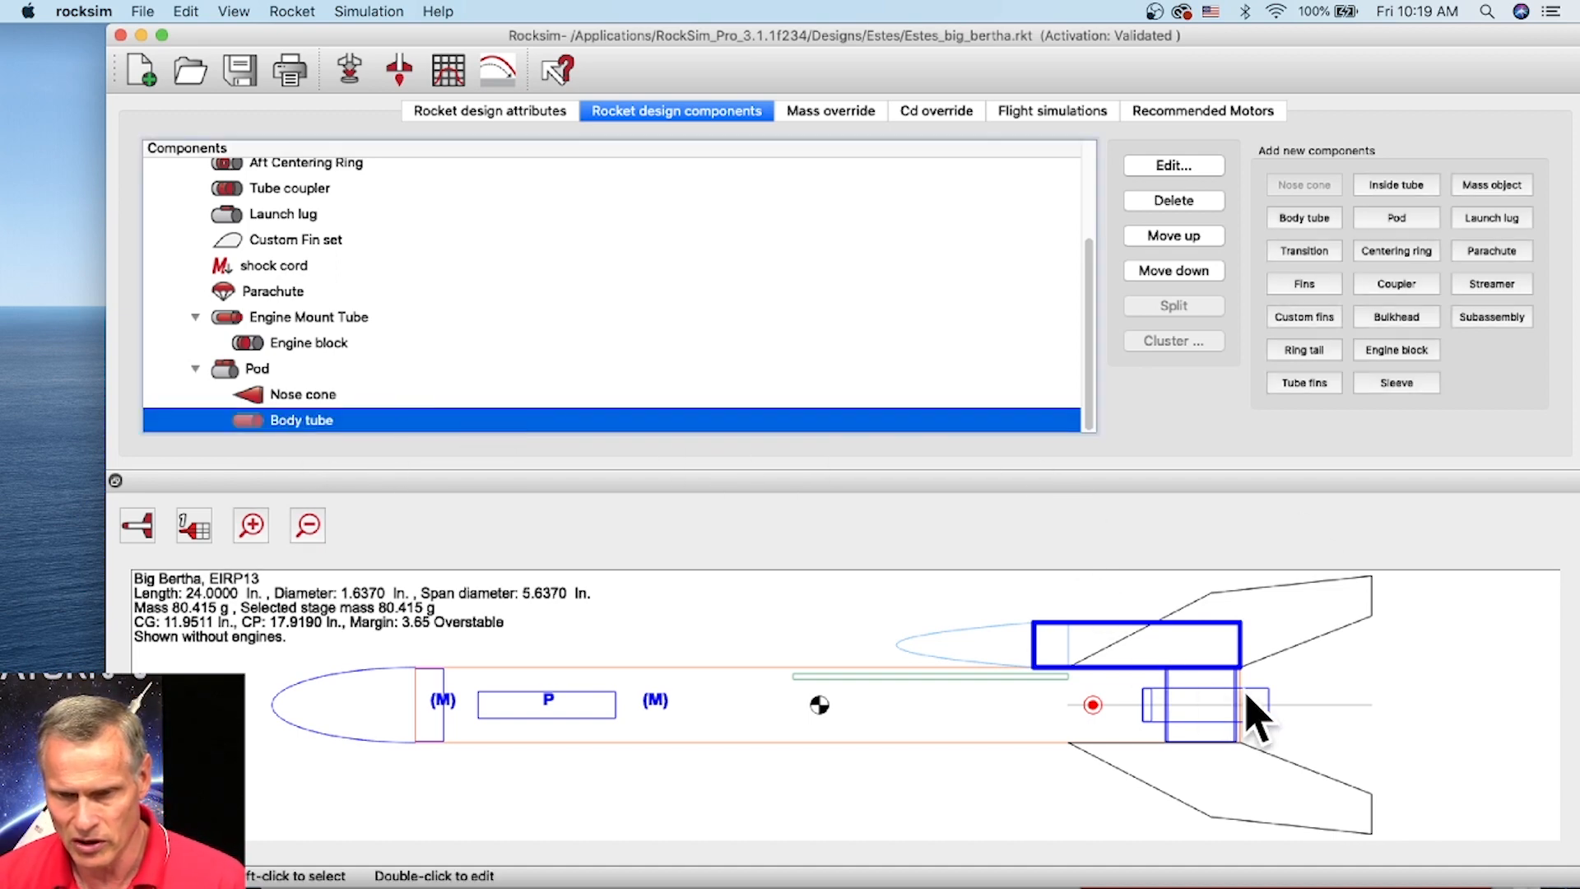
pyautogui.click(1398, 188)
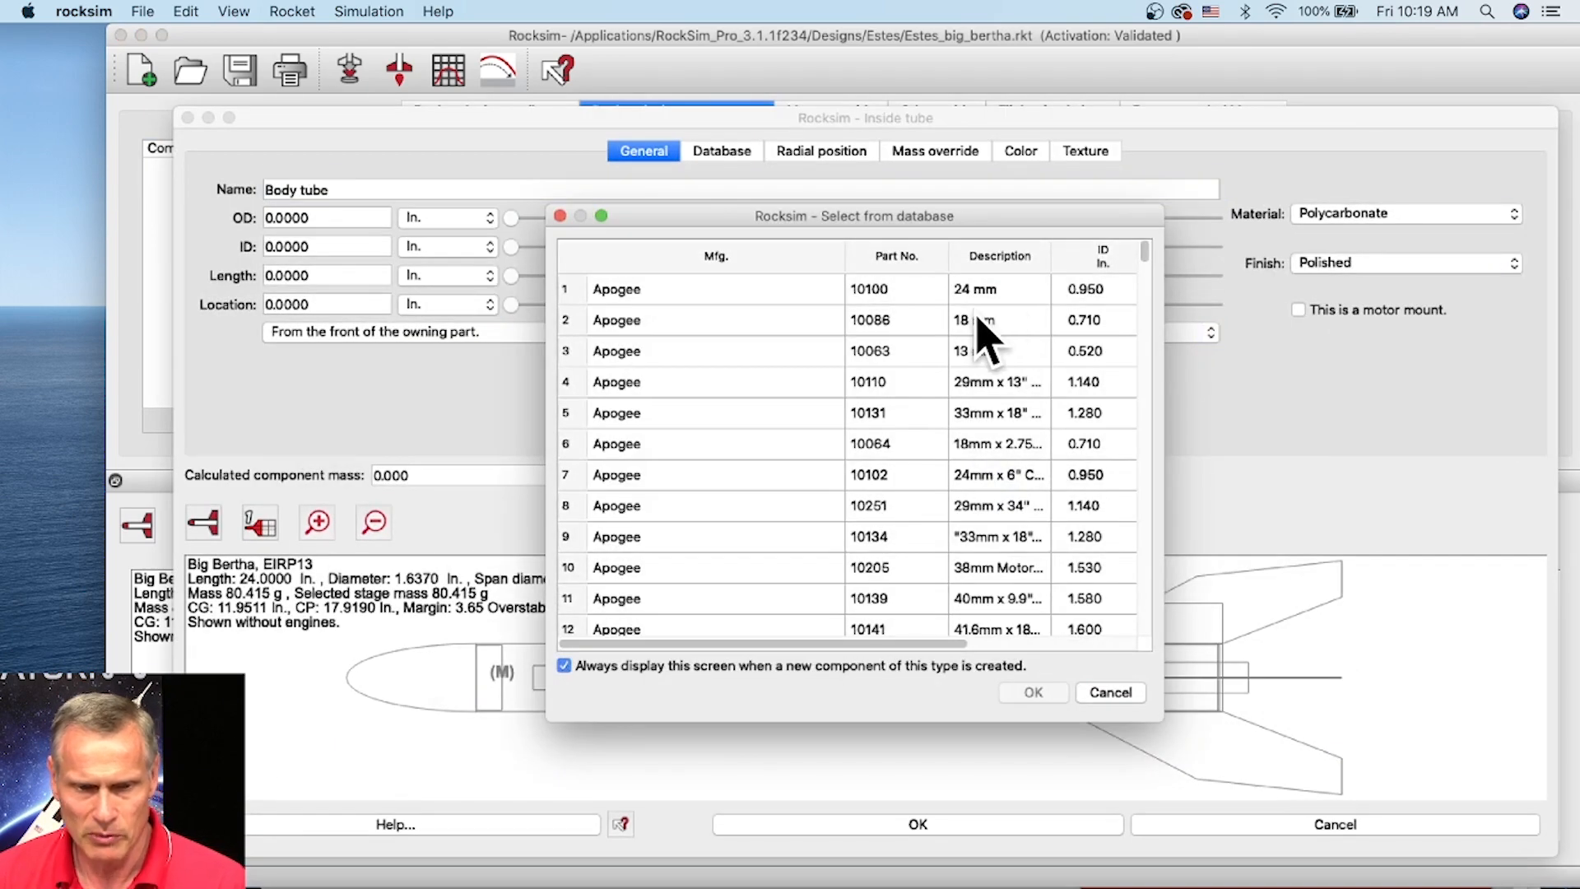
pyautogui.click(981, 323)
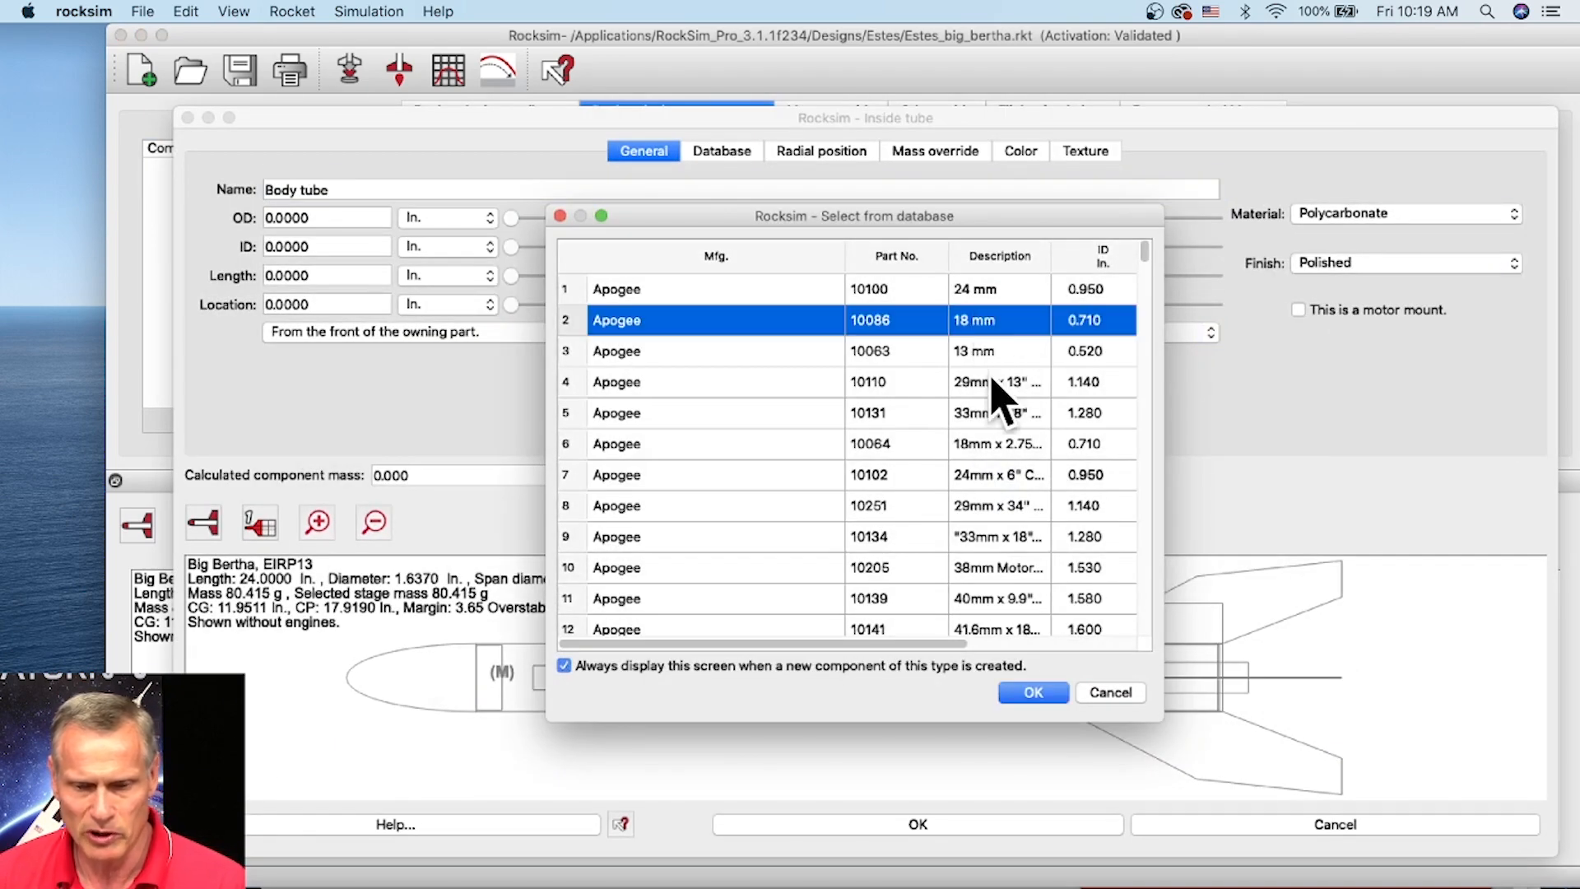
pyautogui.click(1033, 692)
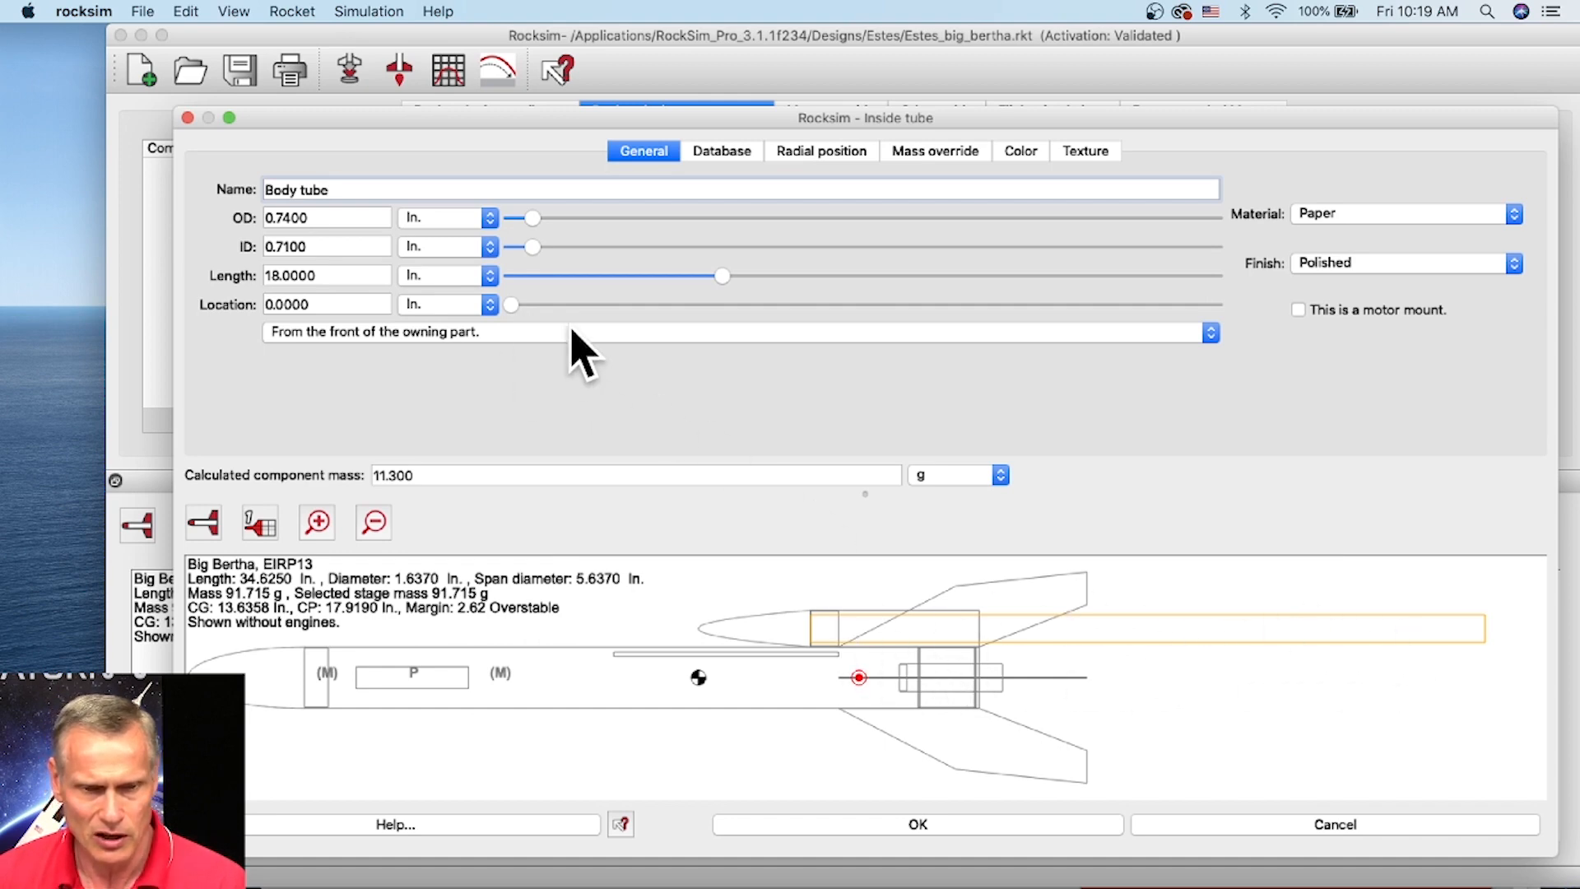
pyautogui.moveTo(718, 279); pyautogui.dragTo(552, 290)
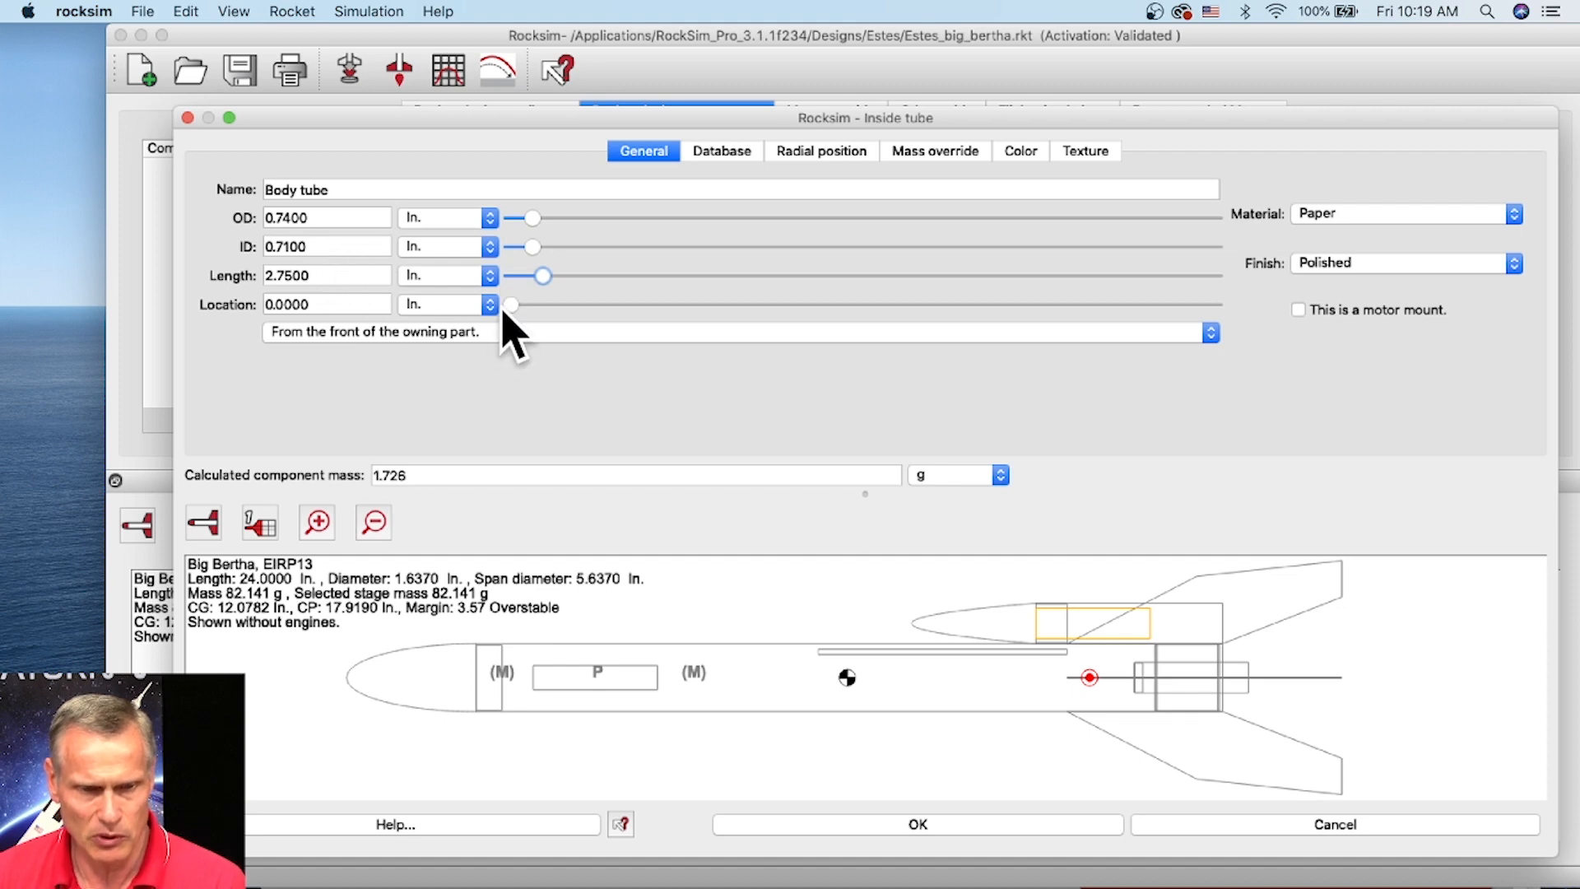
# Locate the inside tube 2.0000 in. from the front of its owning part, and switch the location reference to the owning part's base
pyautogui.moveTo(525, 309); pyautogui.dragTo(822, 305)
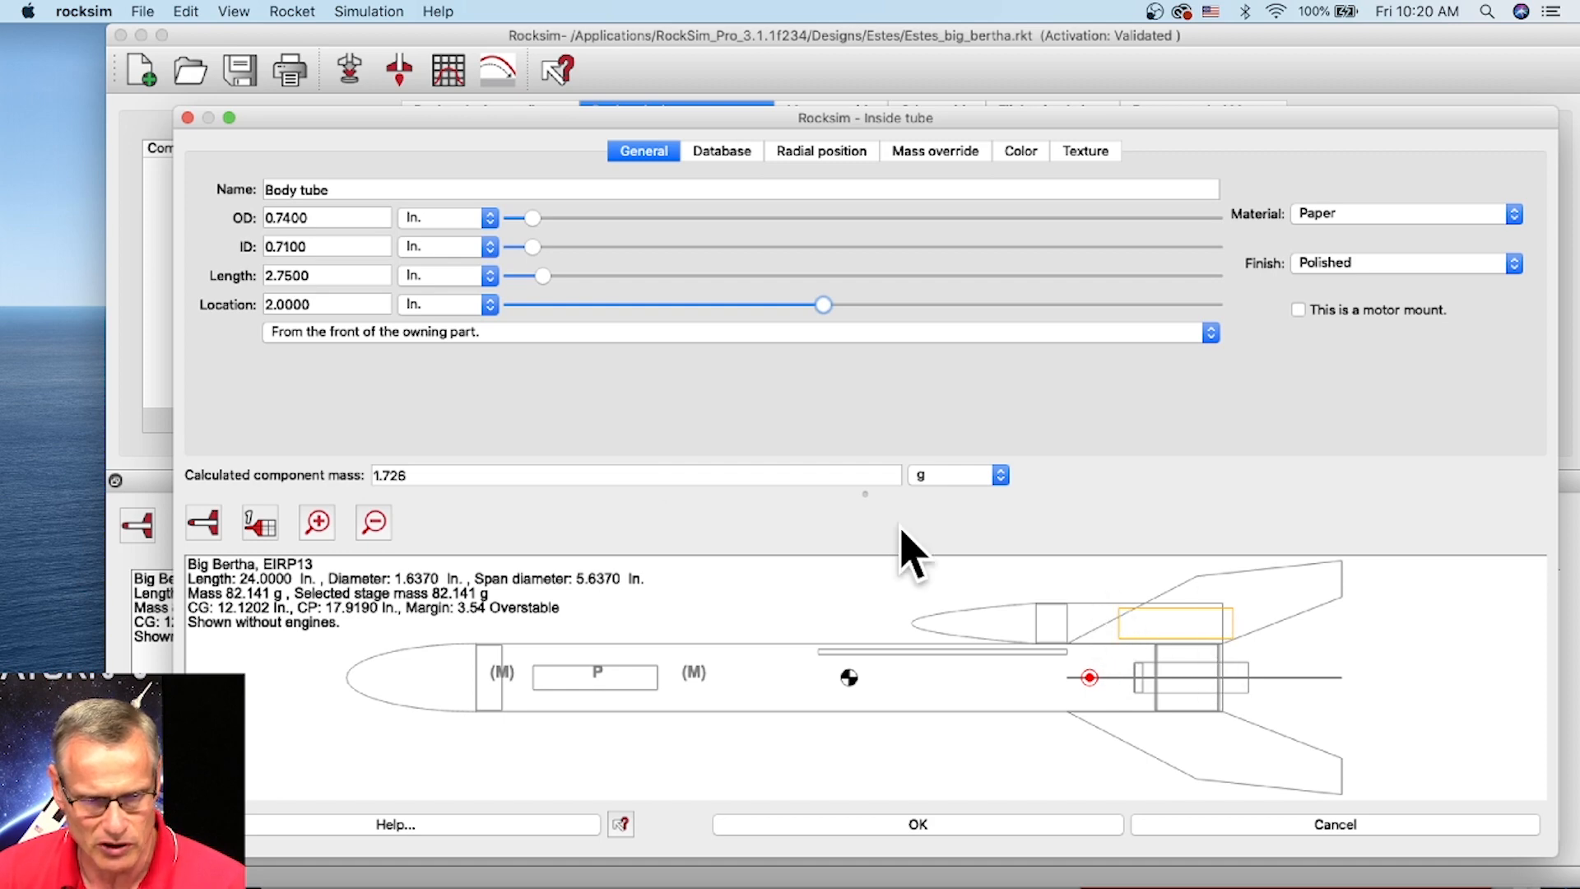
pyautogui.click(465, 333)
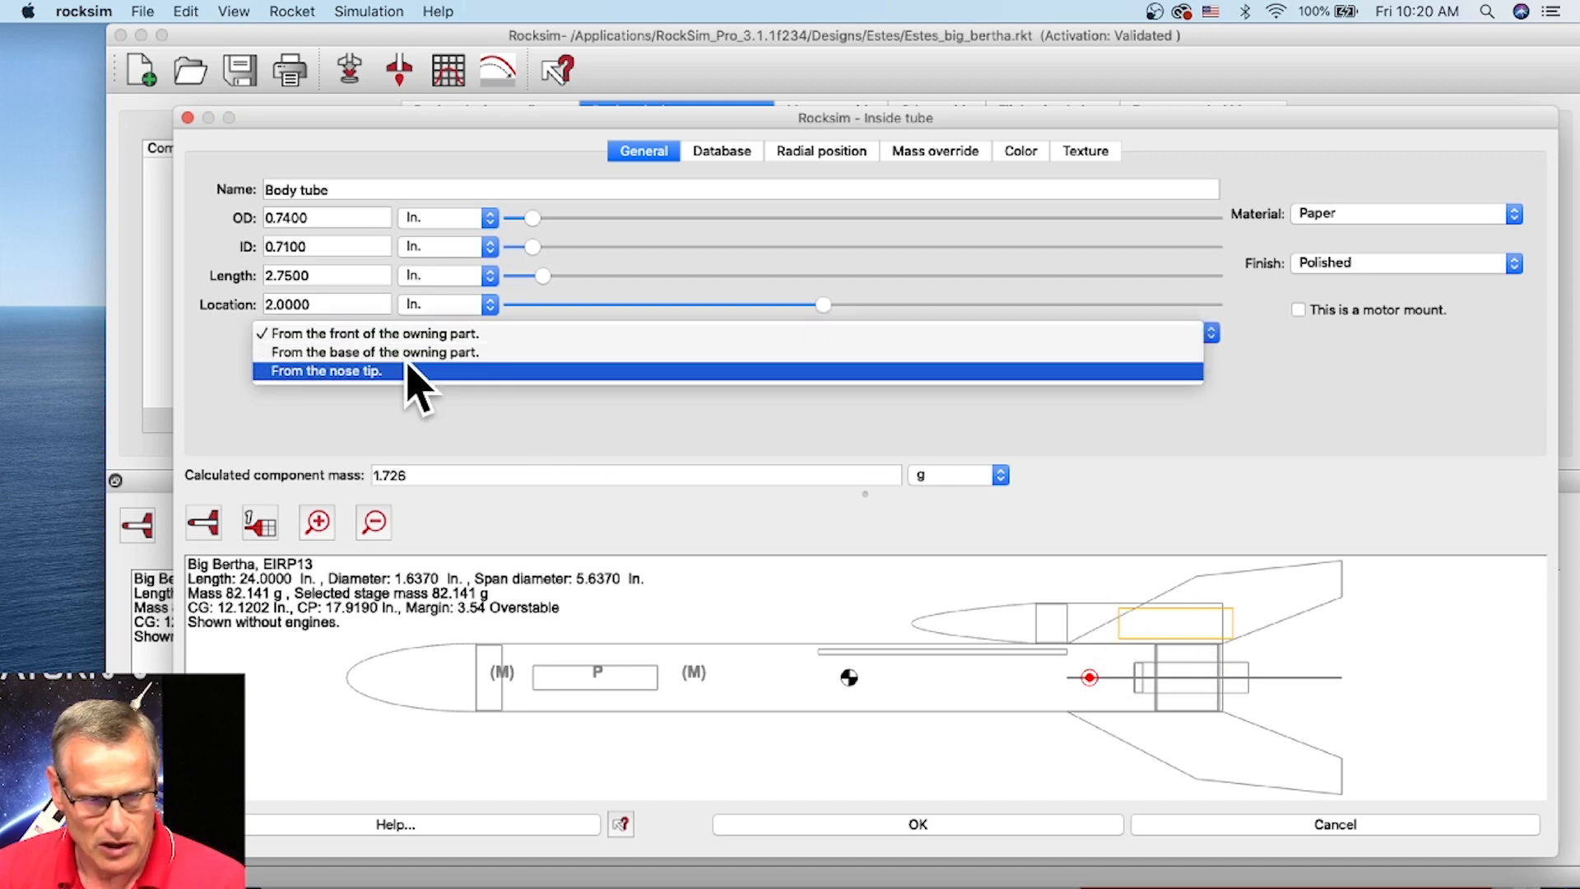
pyautogui.click(293, 355)
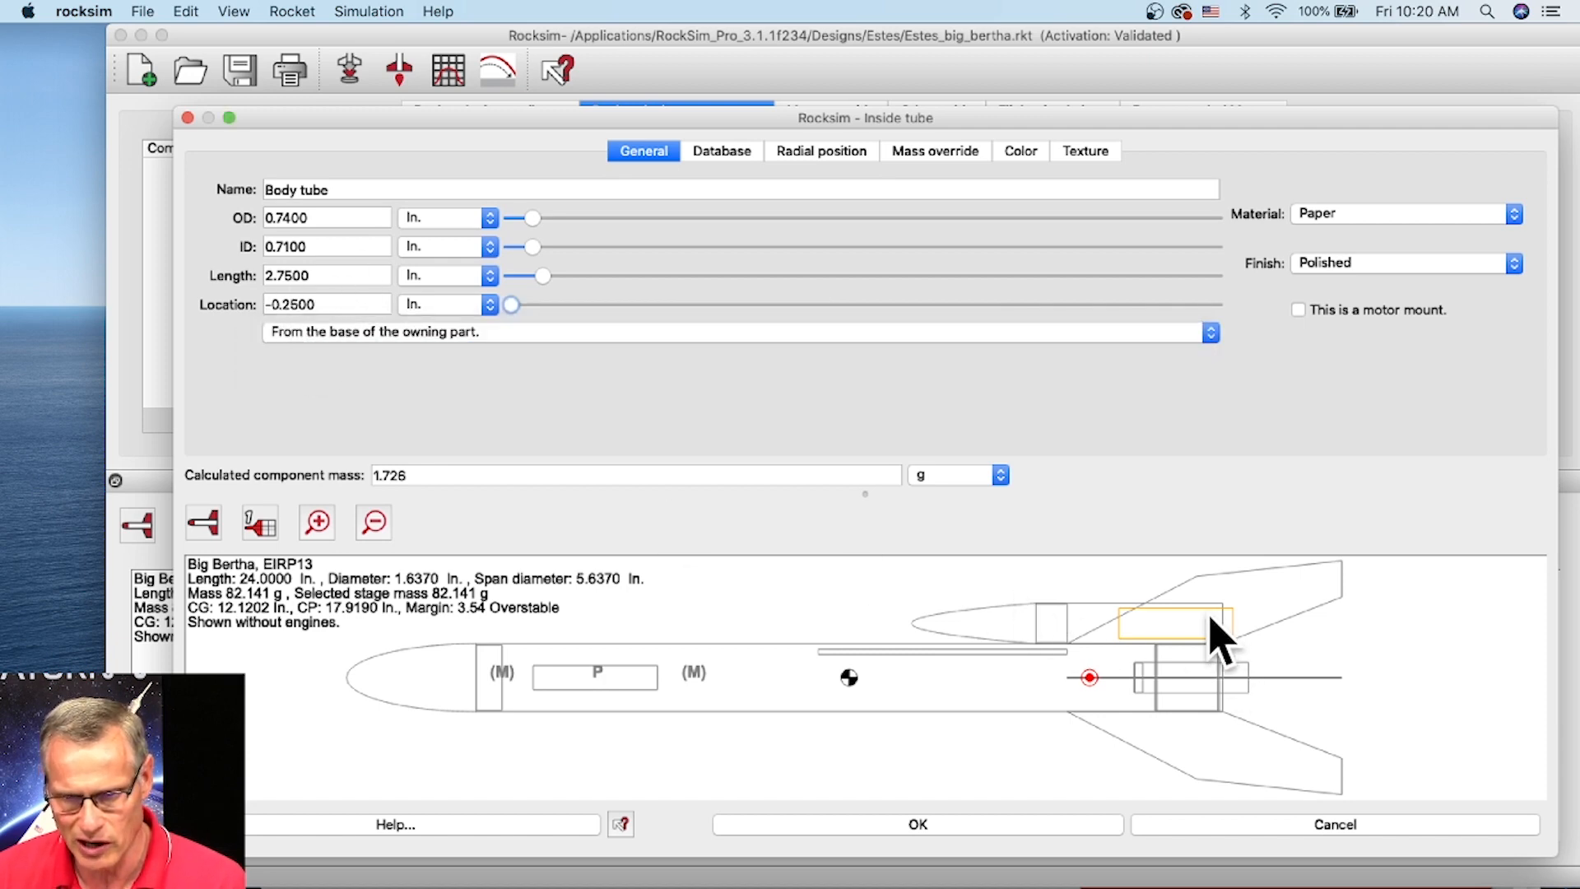
# Set the inside tube's diffuse 3D color to white and accept the tube
pyautogui.click(1020, 157)
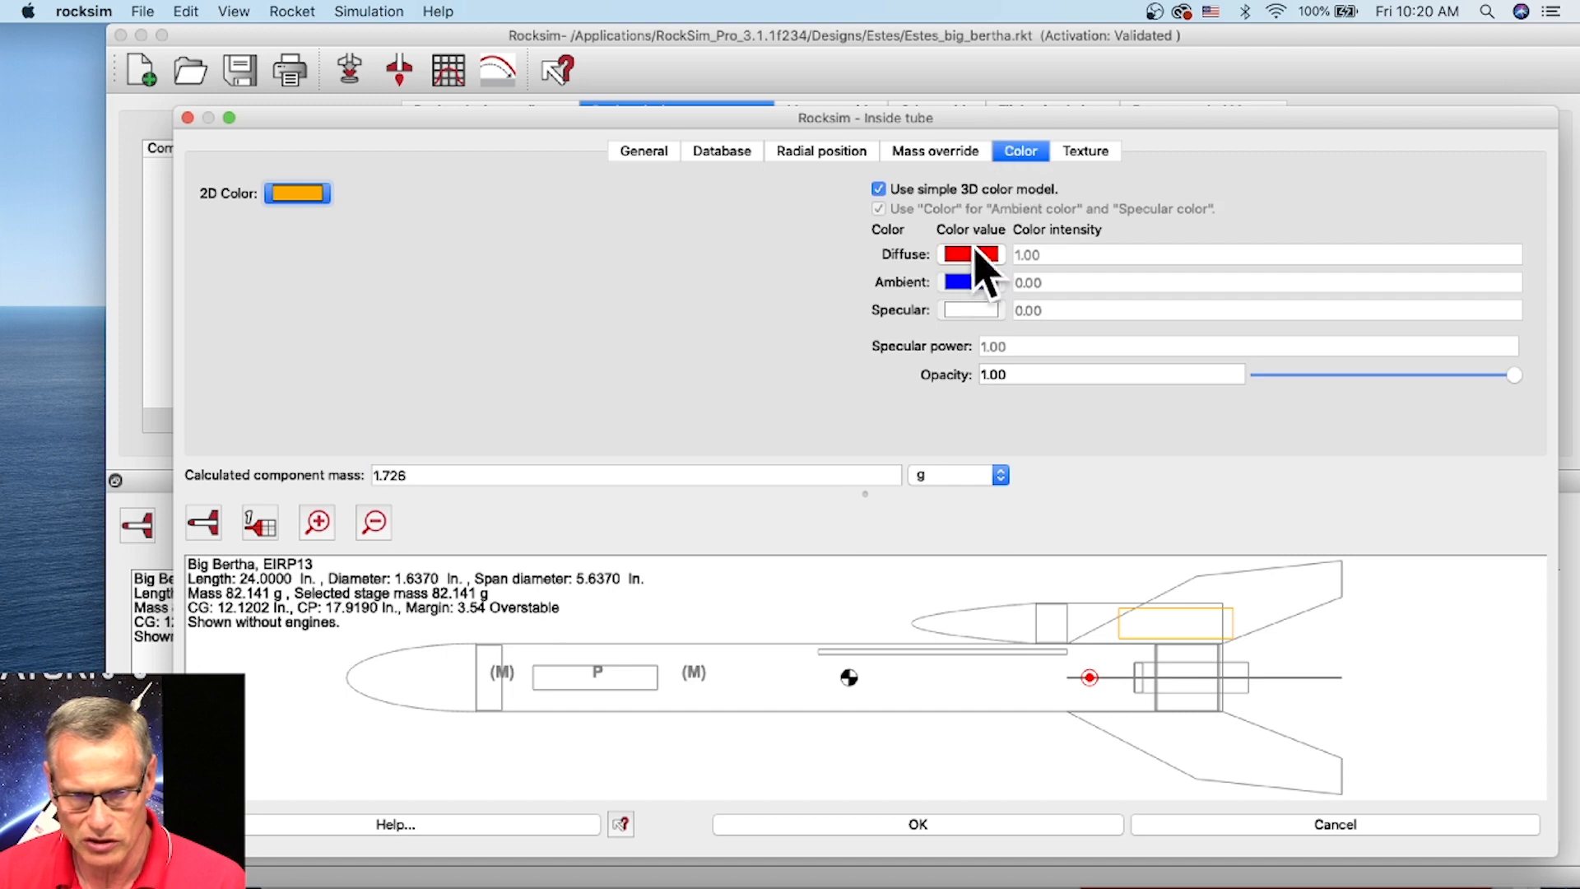
pyautogui.click(972, 254)
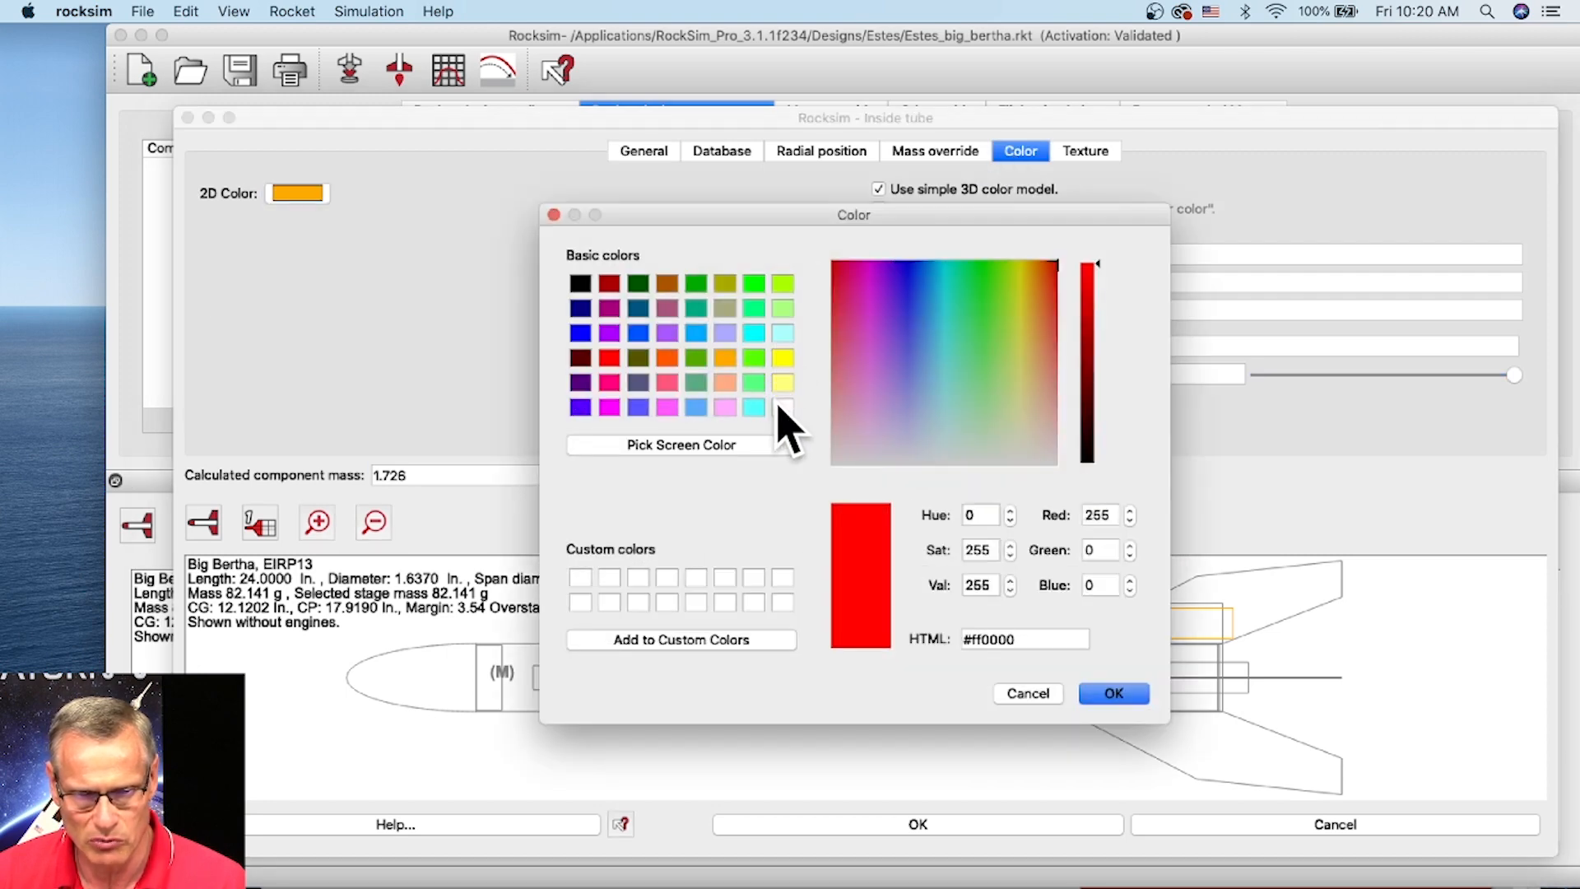
pyautogui.click(784, 409)
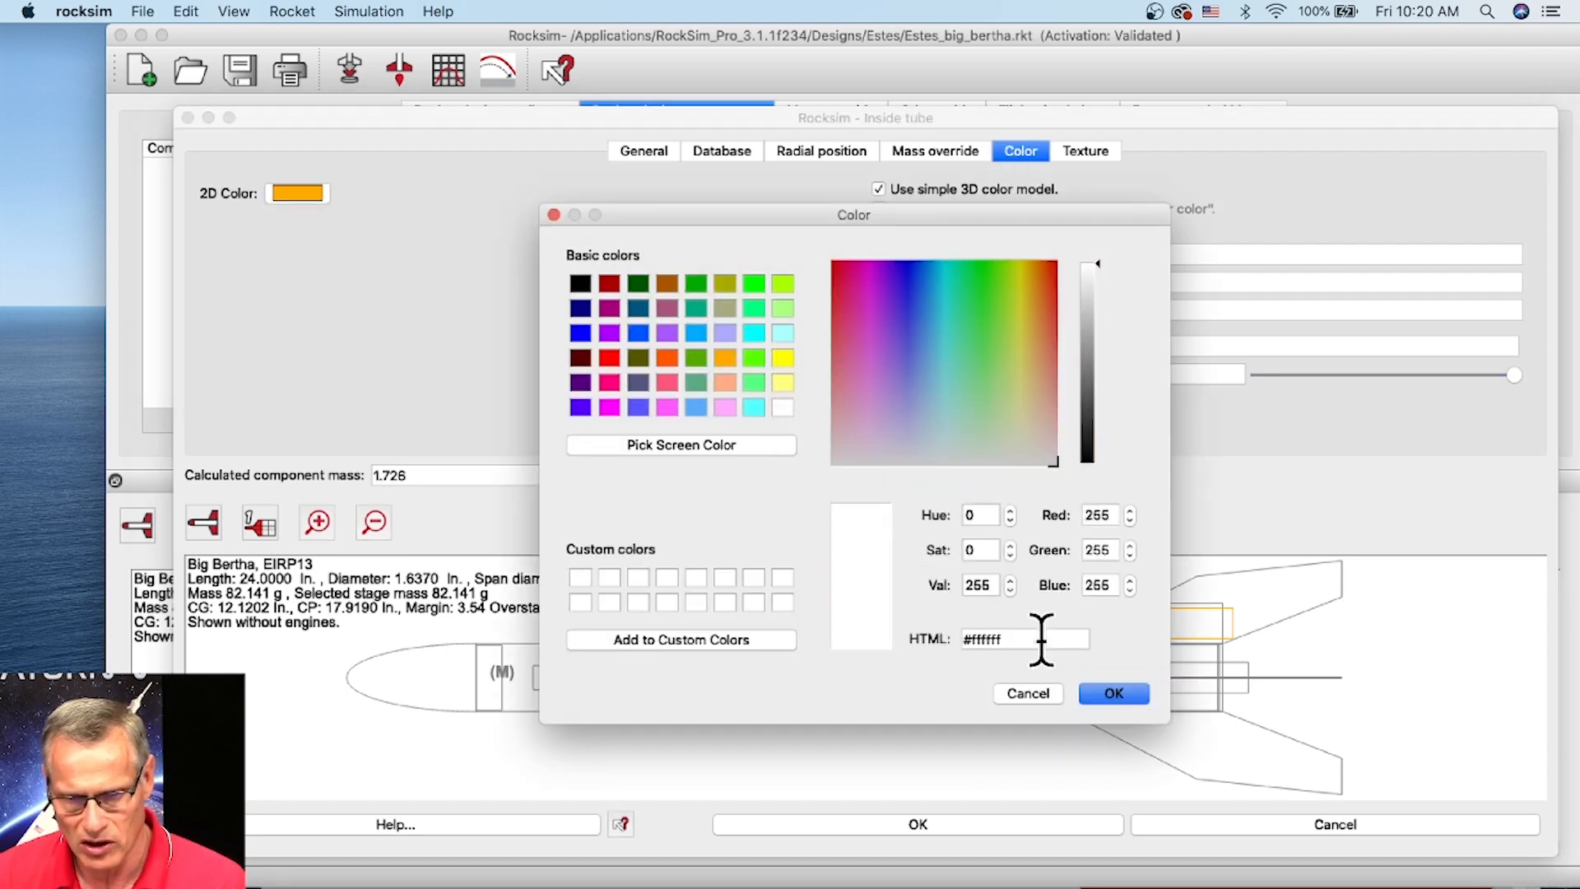
pyautogui.click(1135, 693)
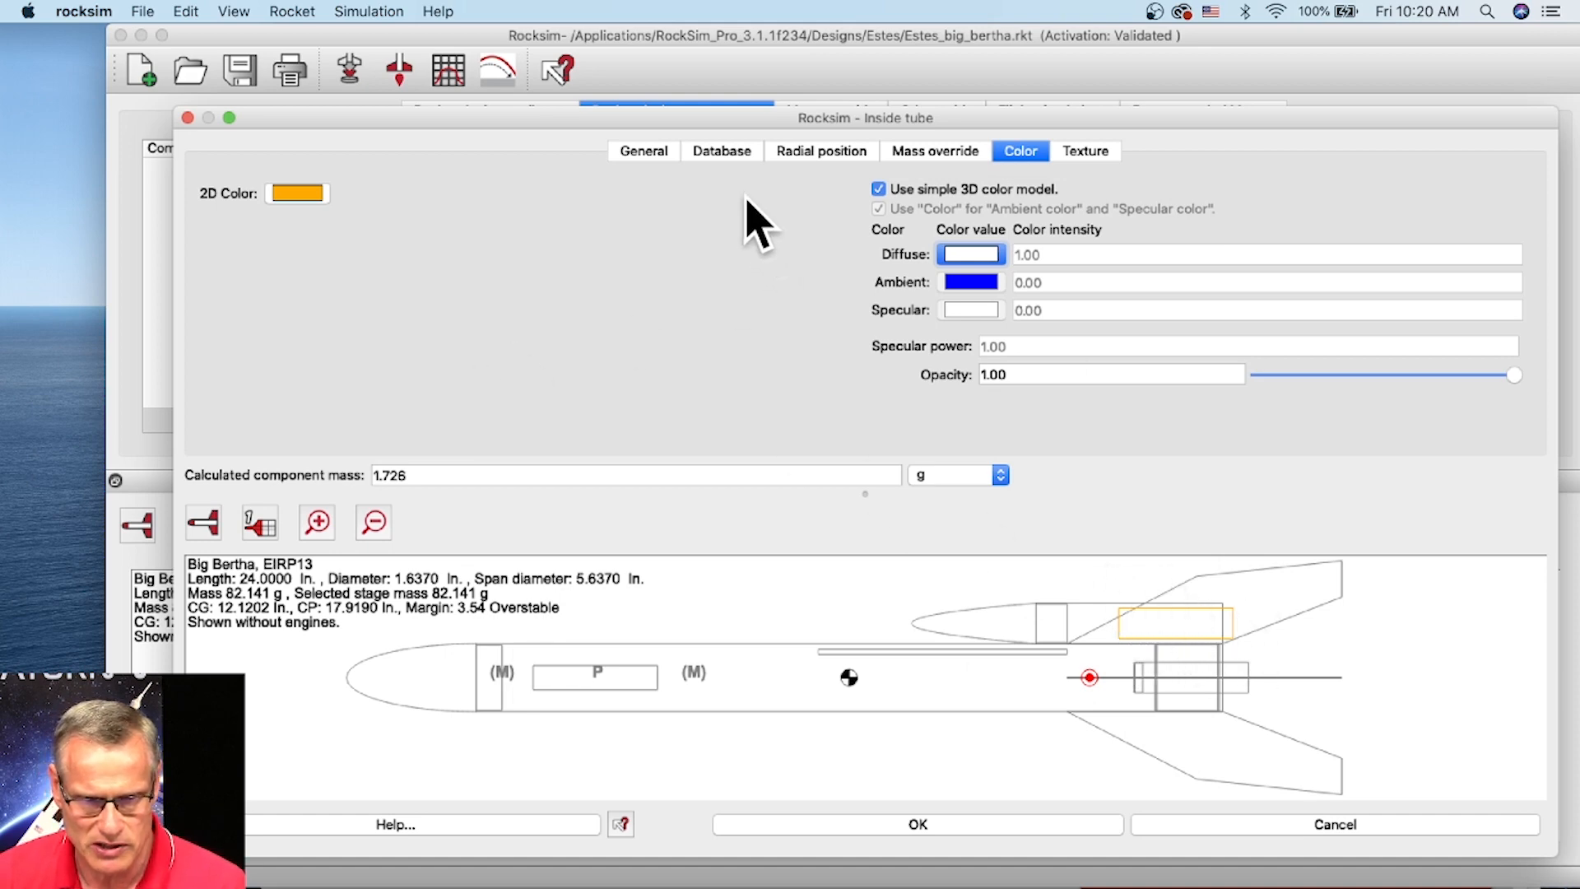
pyautogui.click(1033, 826)
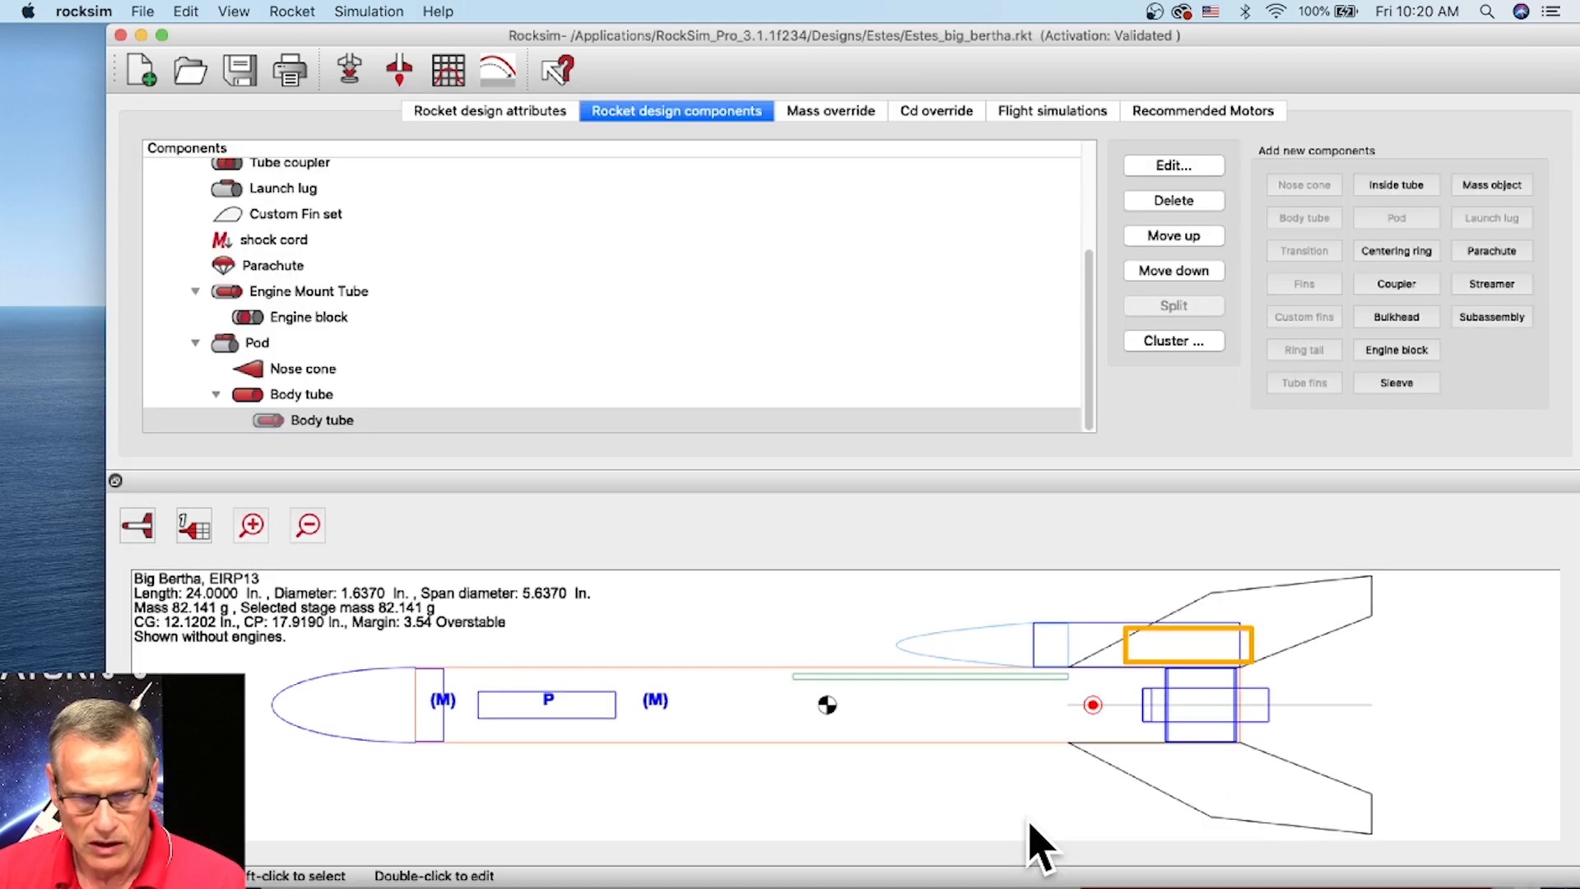
# Add a centering ring to the pod's outer body tube, using Apogee part 13032 (CR 18-24) from the database
pyautogui.click(254, 394)
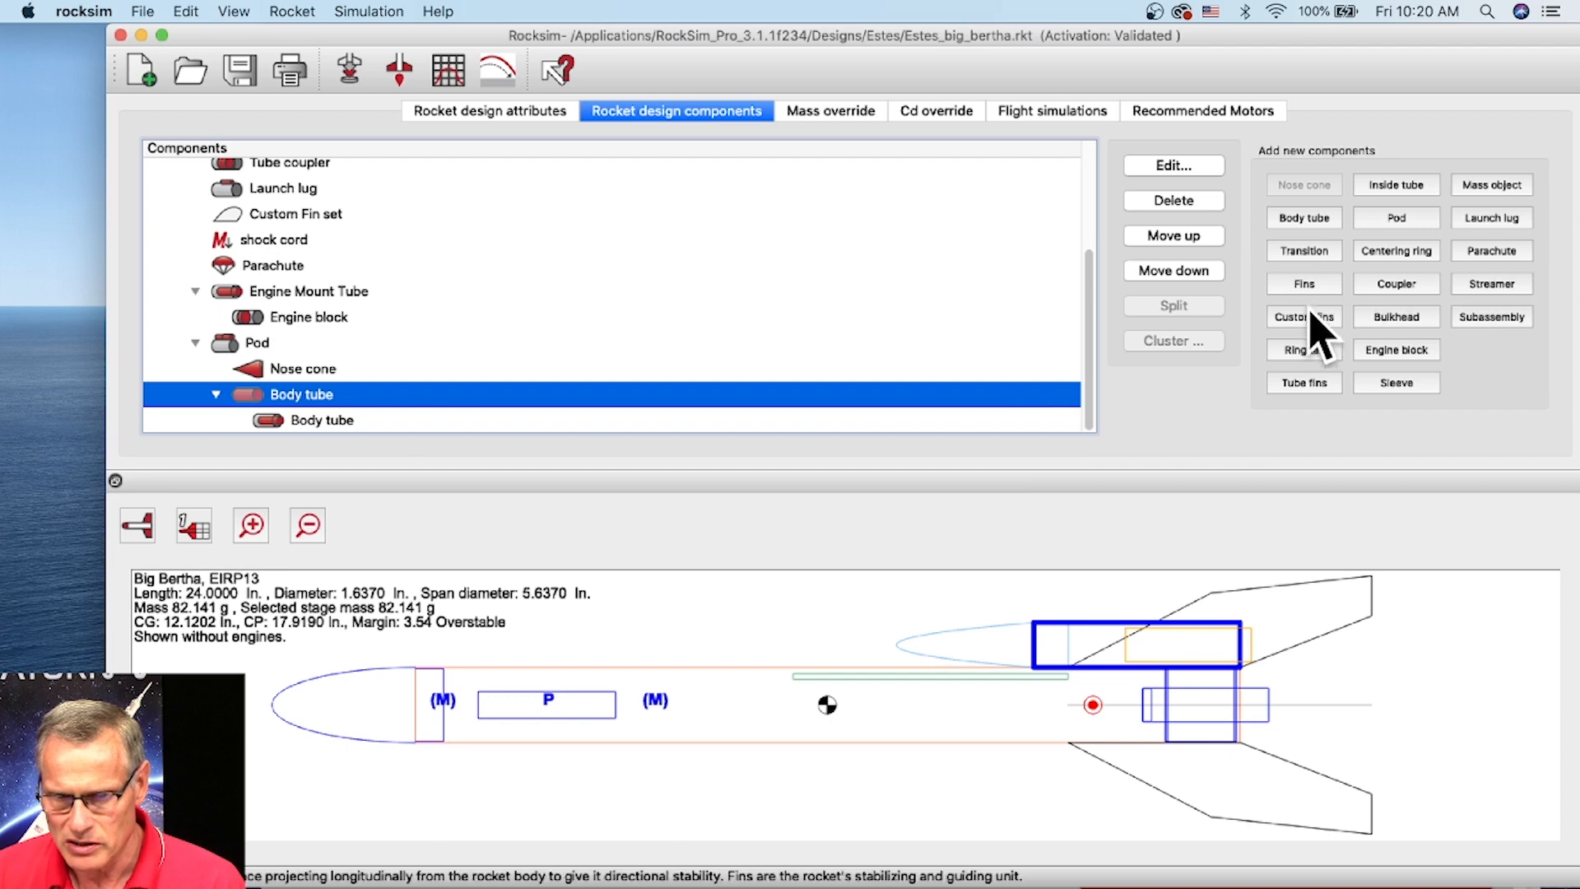
pyautogui.click(322, 423)
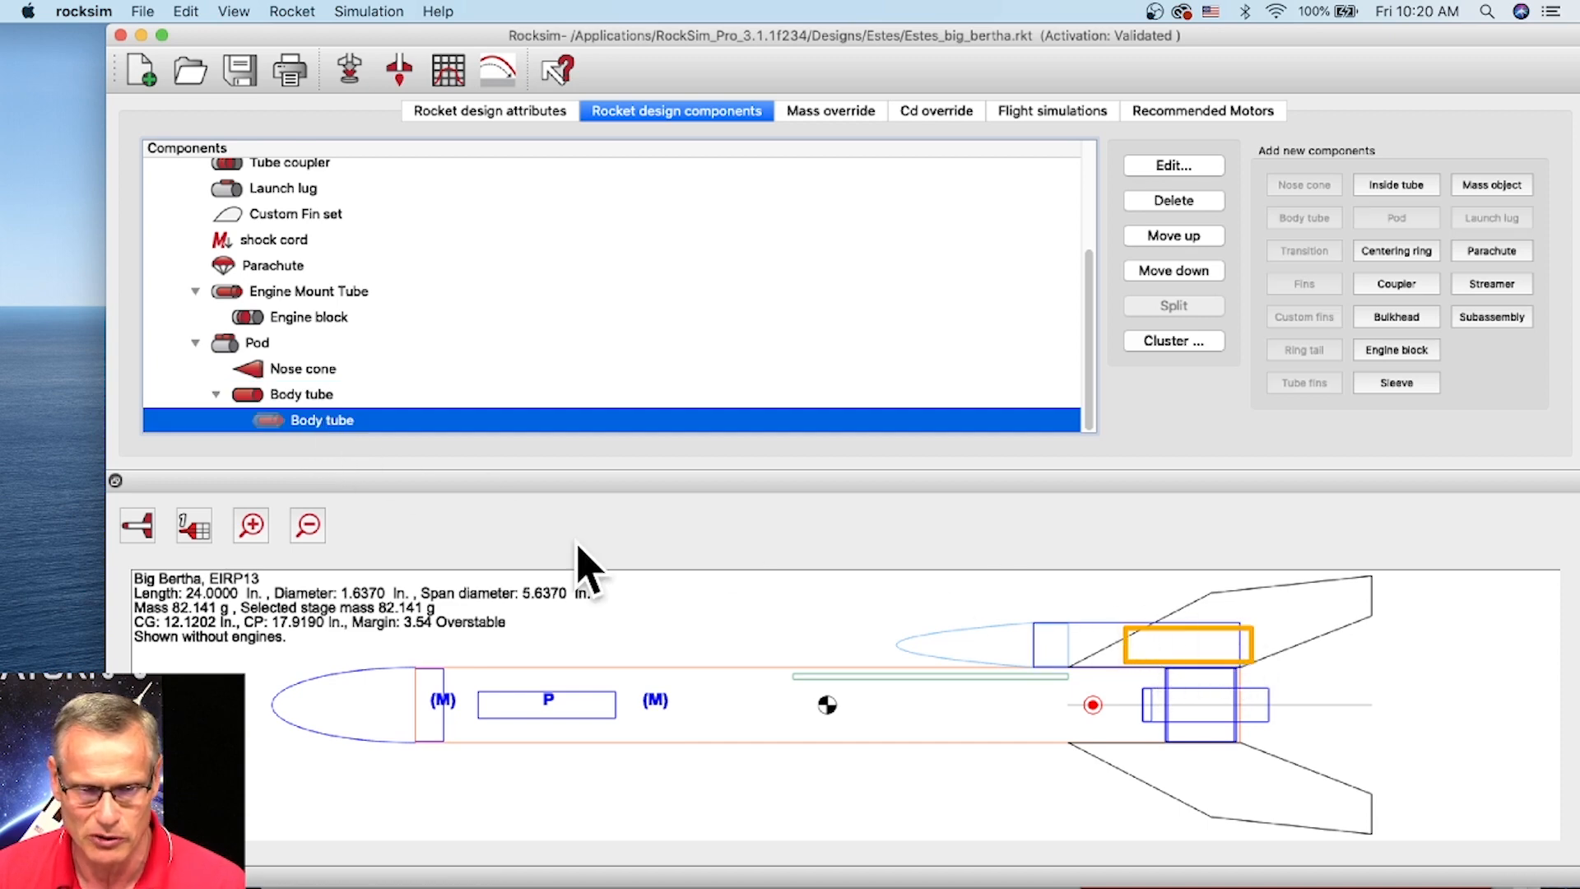
pyautogui.click(283, 396)
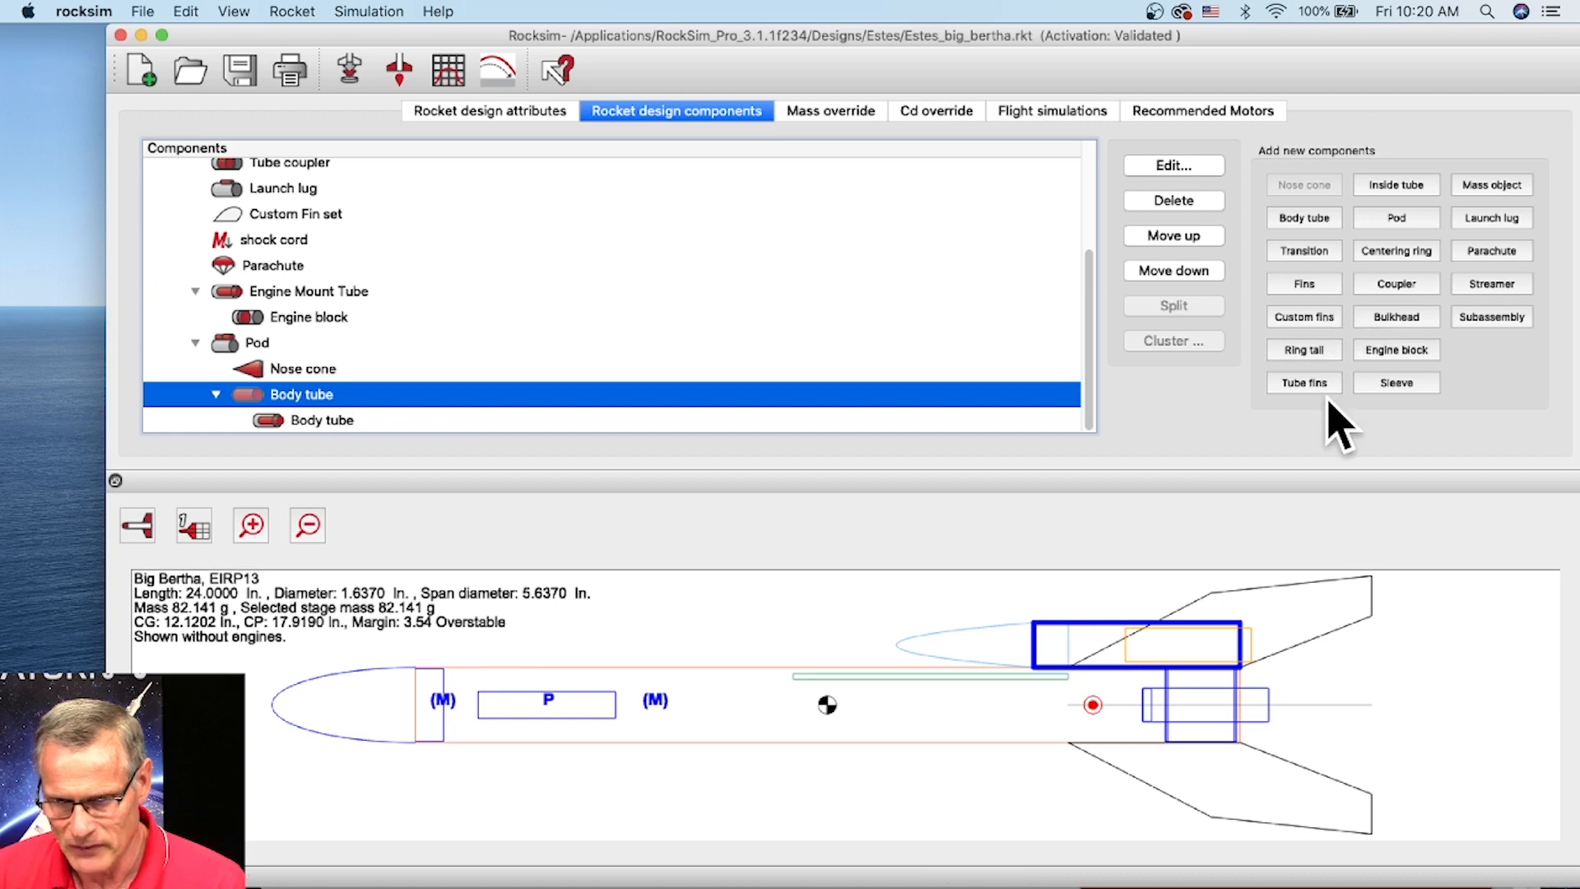
pyautogui.click(1399, 251)
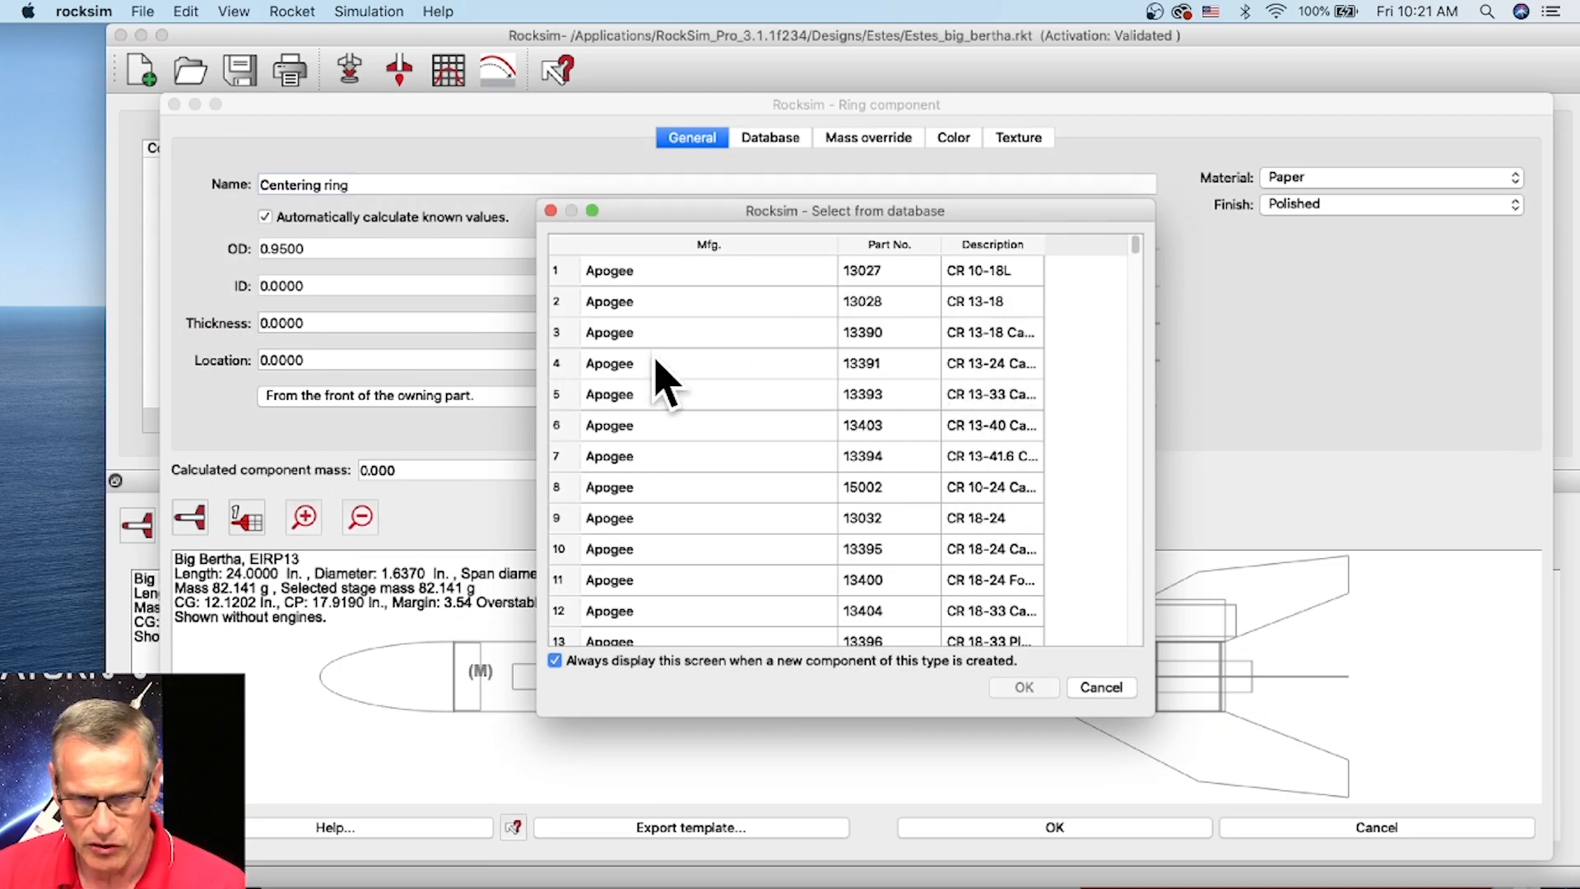
pyautogui.click(995, 370)
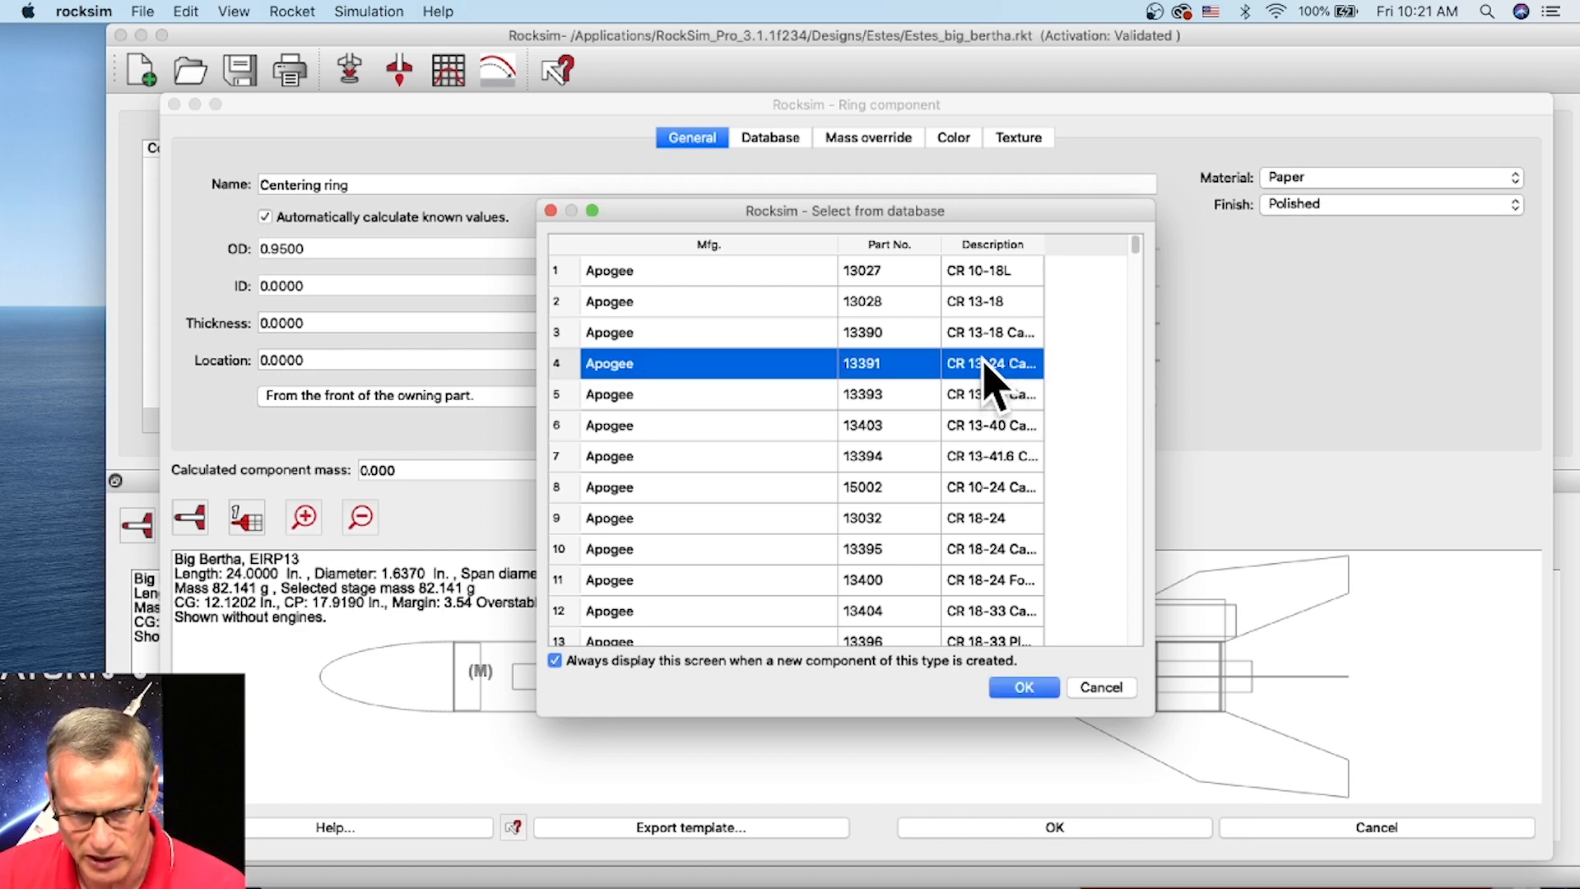
pyautogui.click(997, 520)
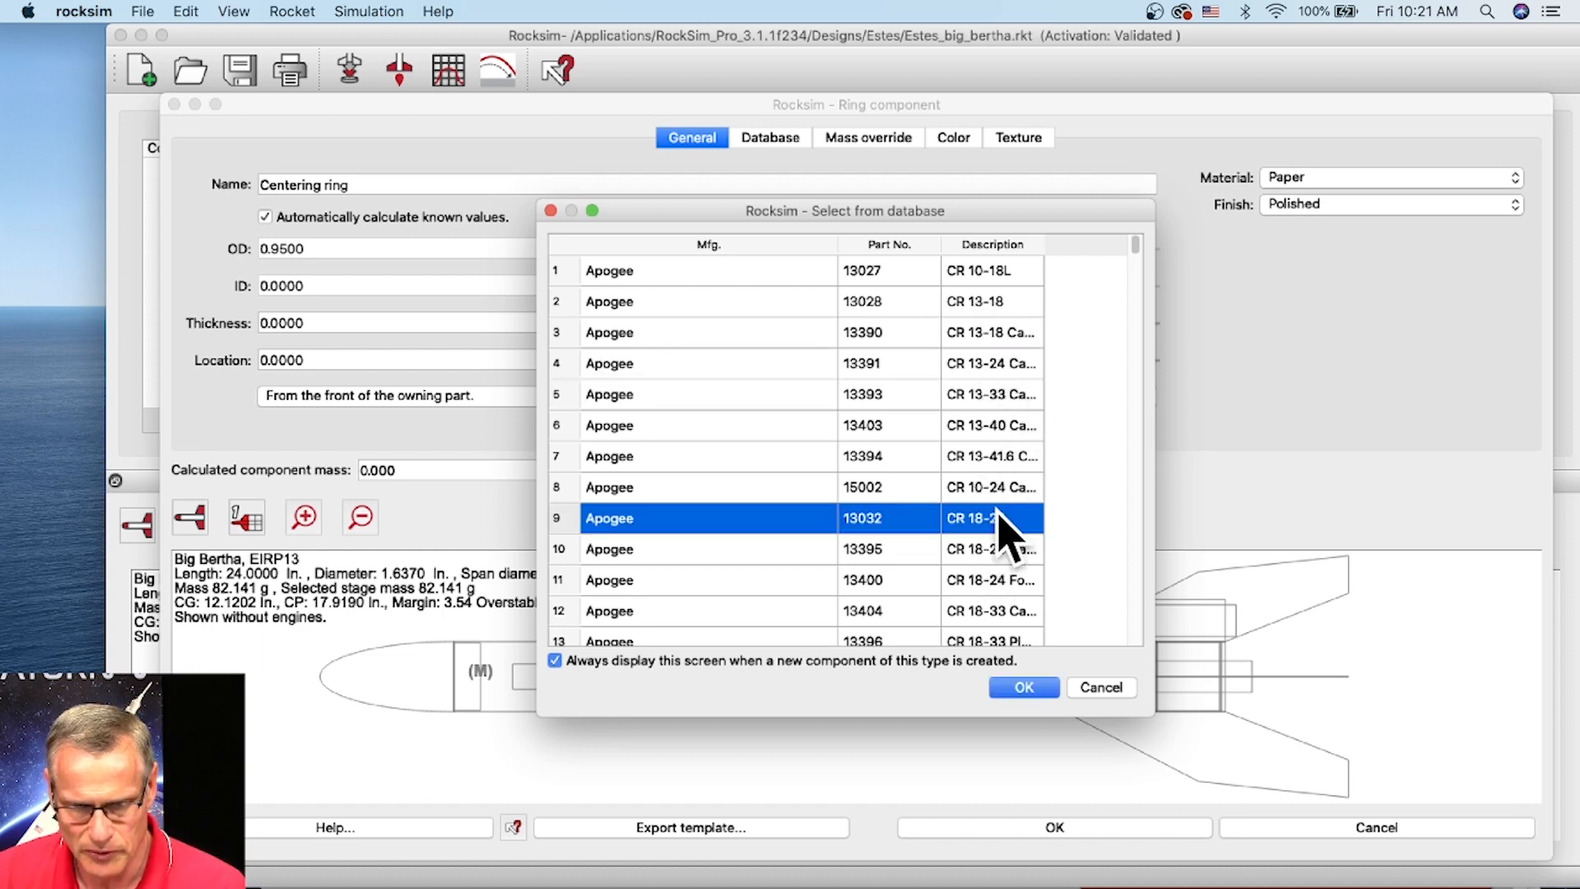
pyautogui.click(1023, 687)
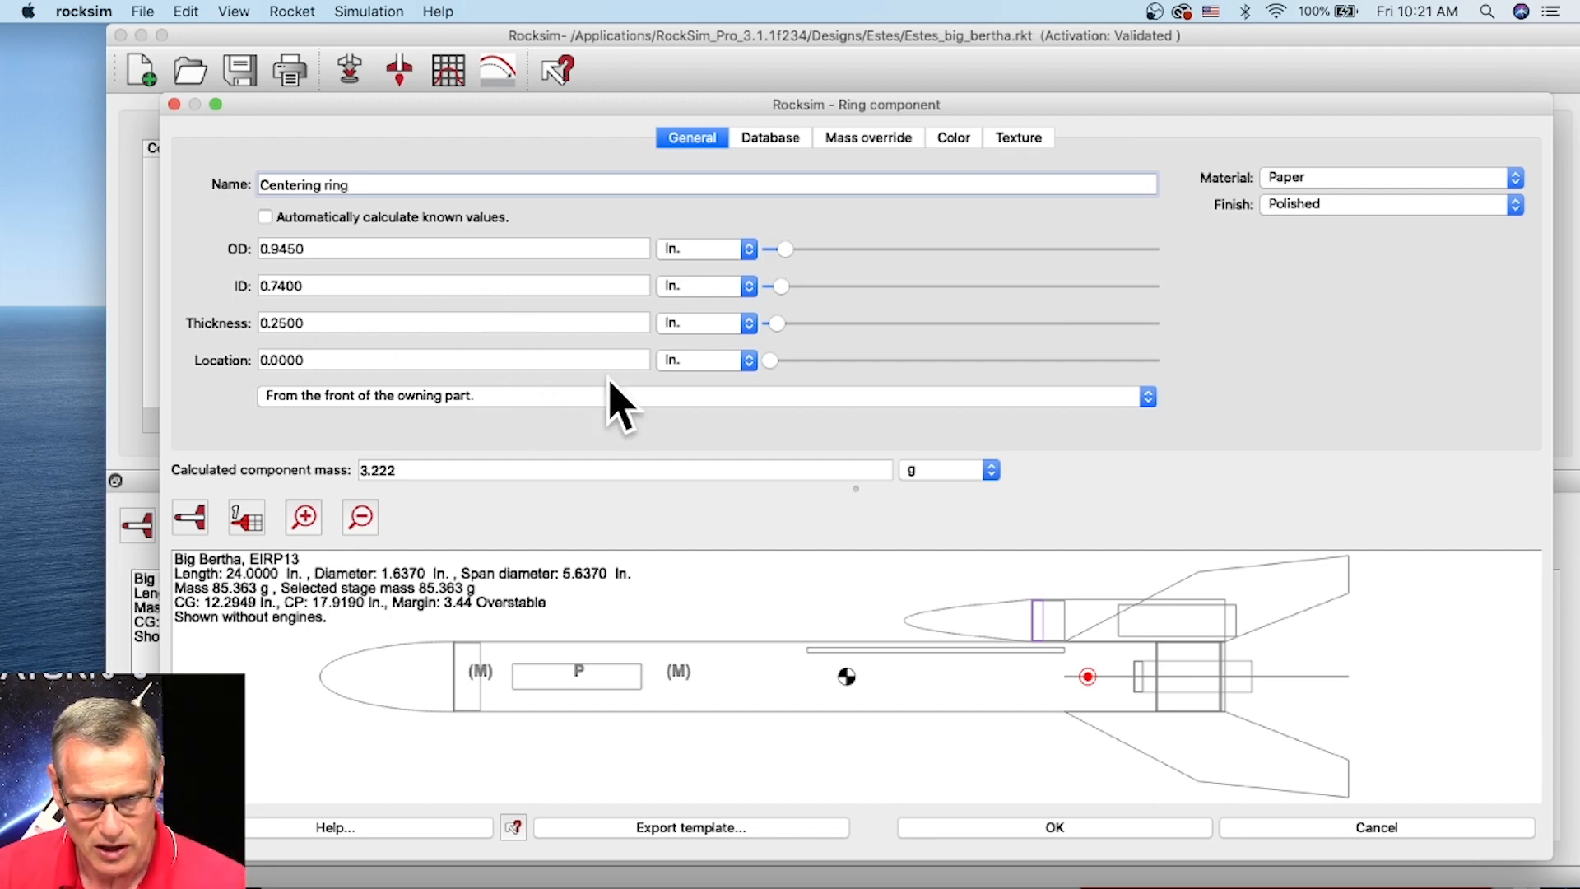
# Locate the pod's centering ring 2.1250 in. from the front of its owning part, name it "Forward Centering ring" and accept it
pyautogui.moveTo(775, 366); pyautogui.dragTo(831, 368)
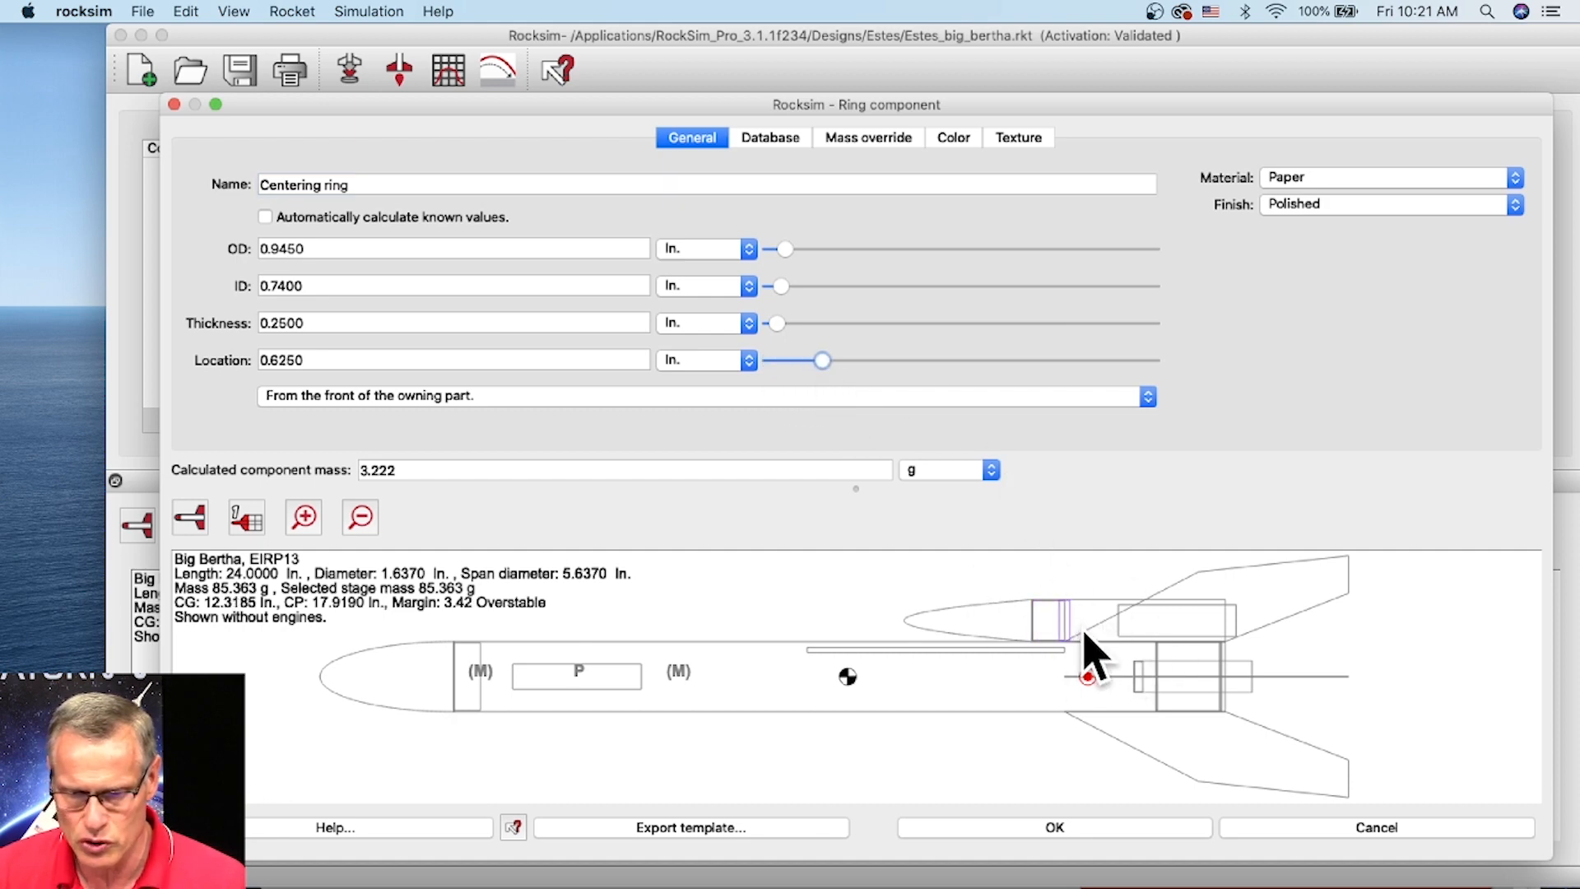
pyautogui.scroll(4, 1084, 633)
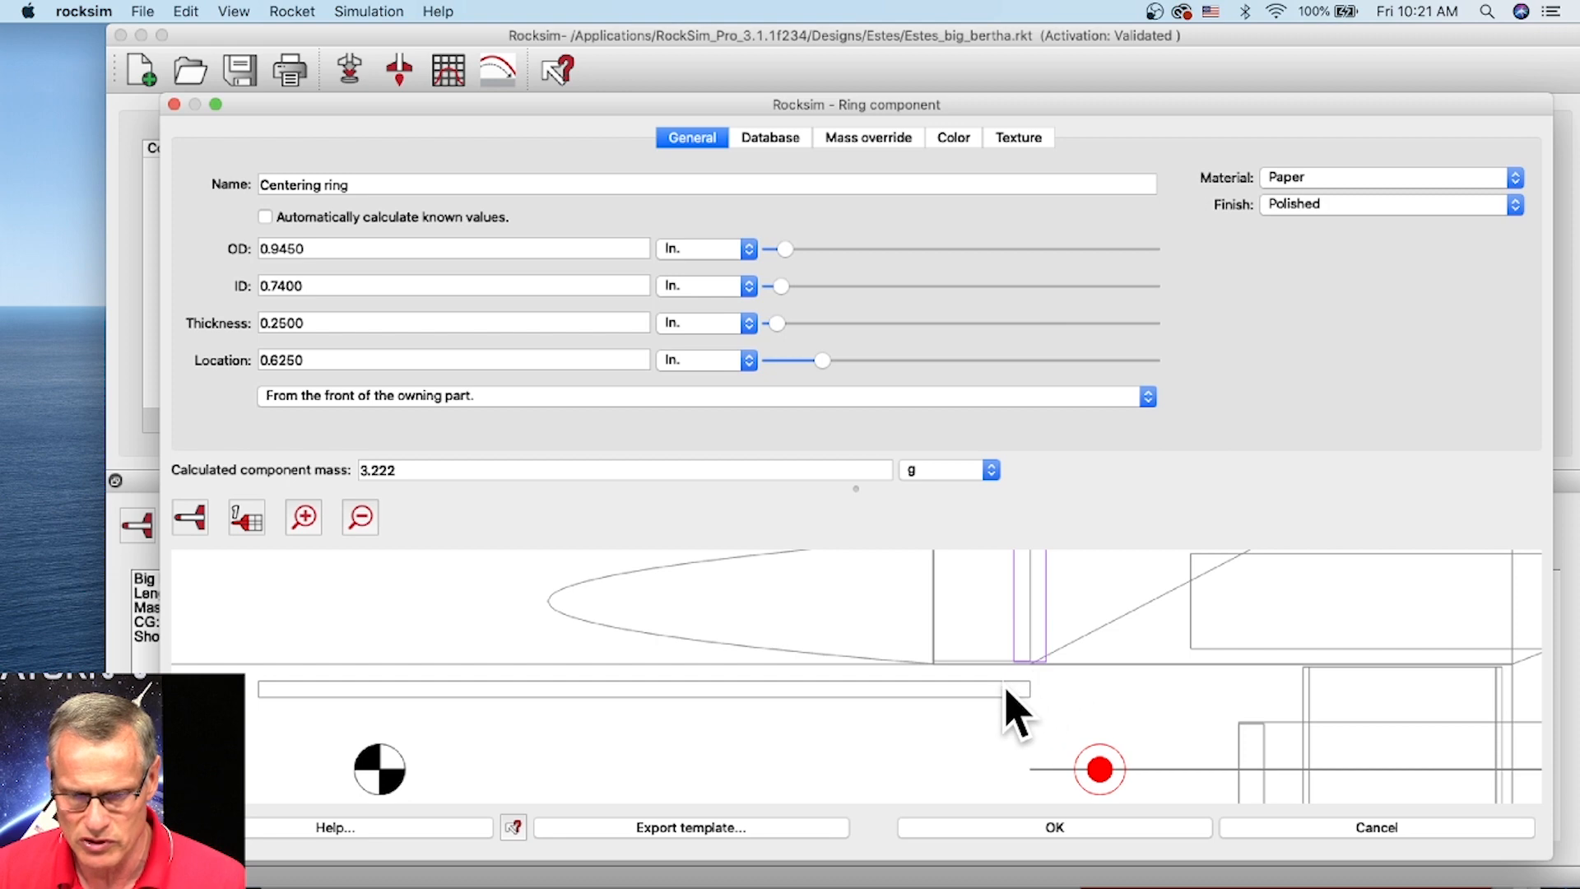
pyautogui.moveTo(1103, 652)
pyautogui.mouseDown()
pyautogui.moveTo(1000, 698)
pyautogui.moveTo(891, 693)
pyautogui.moveTo(940, 695)
pyautogui.mouseUp()
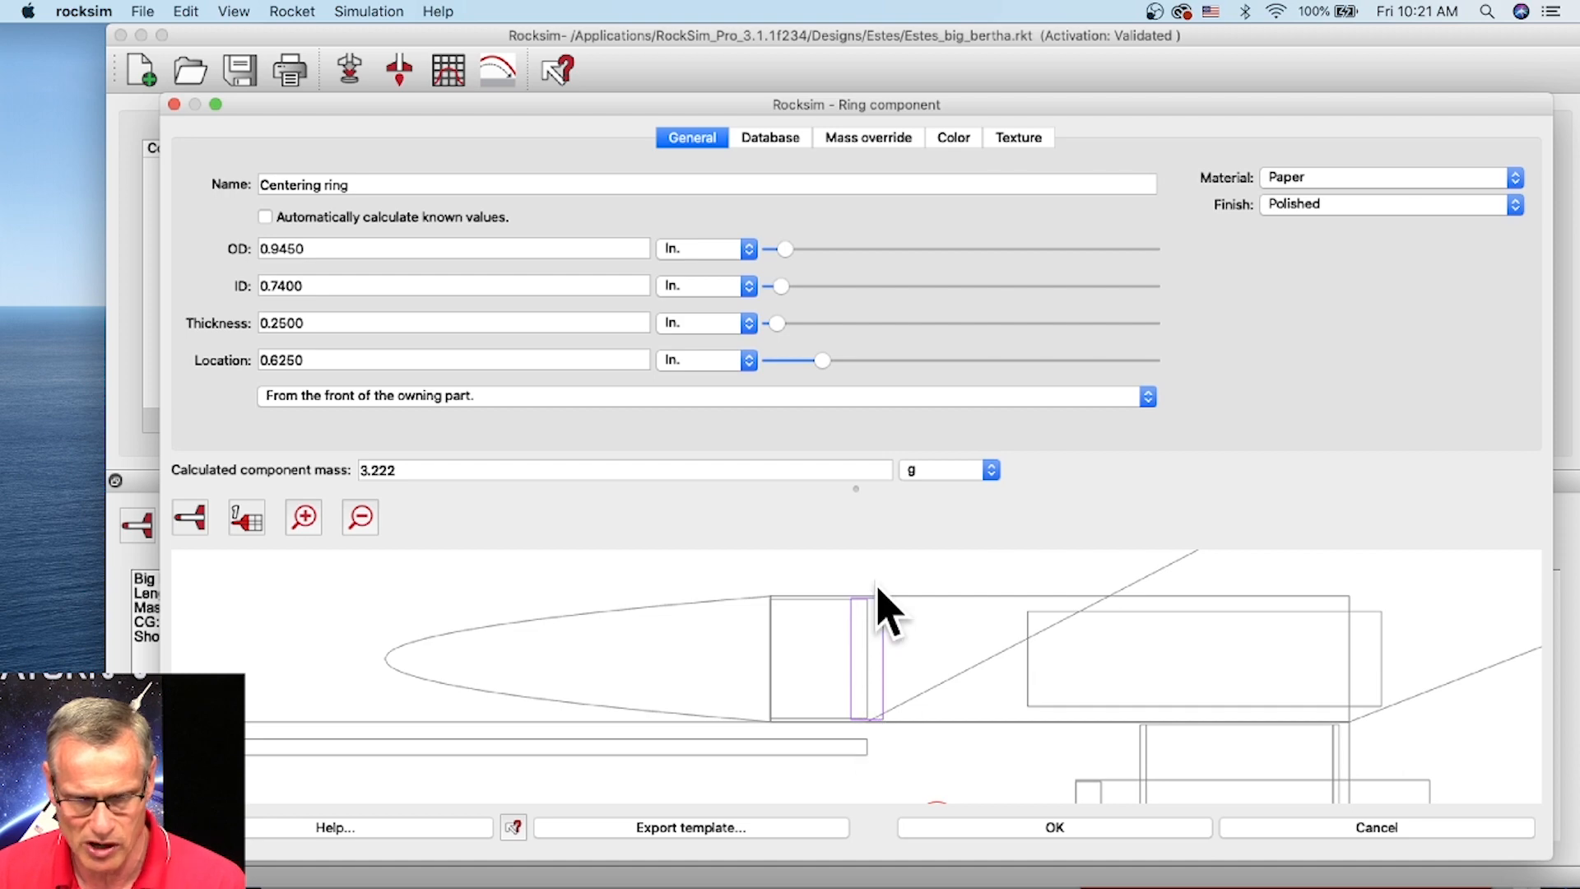
pyautogui.moveTo(823, 361); pyautogui.dragTo(955, 371)
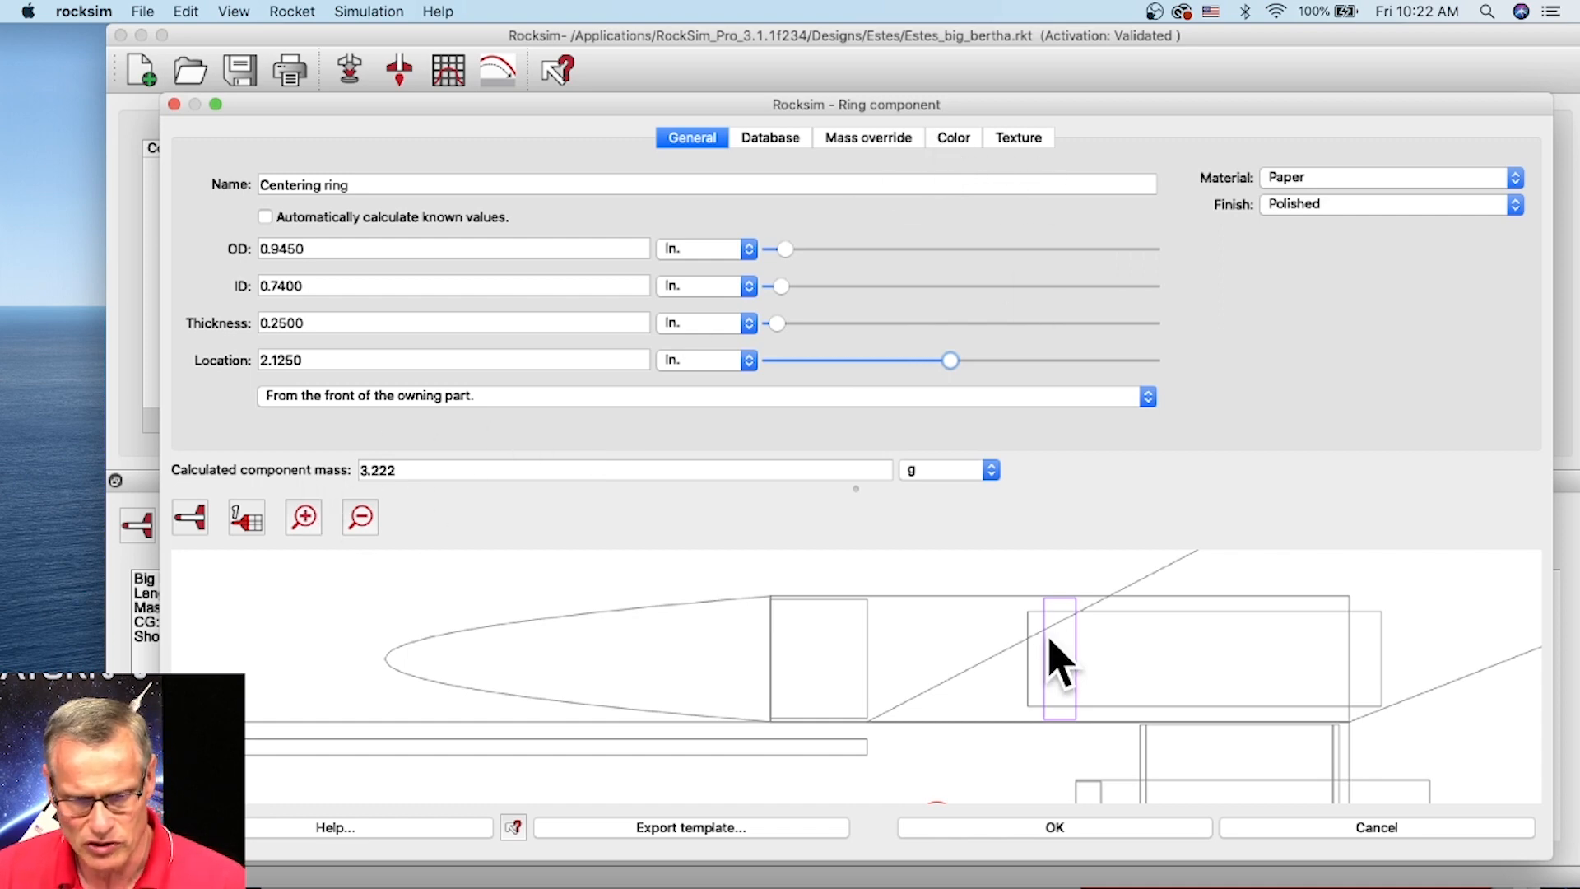
pyautogui.click(265, 183)
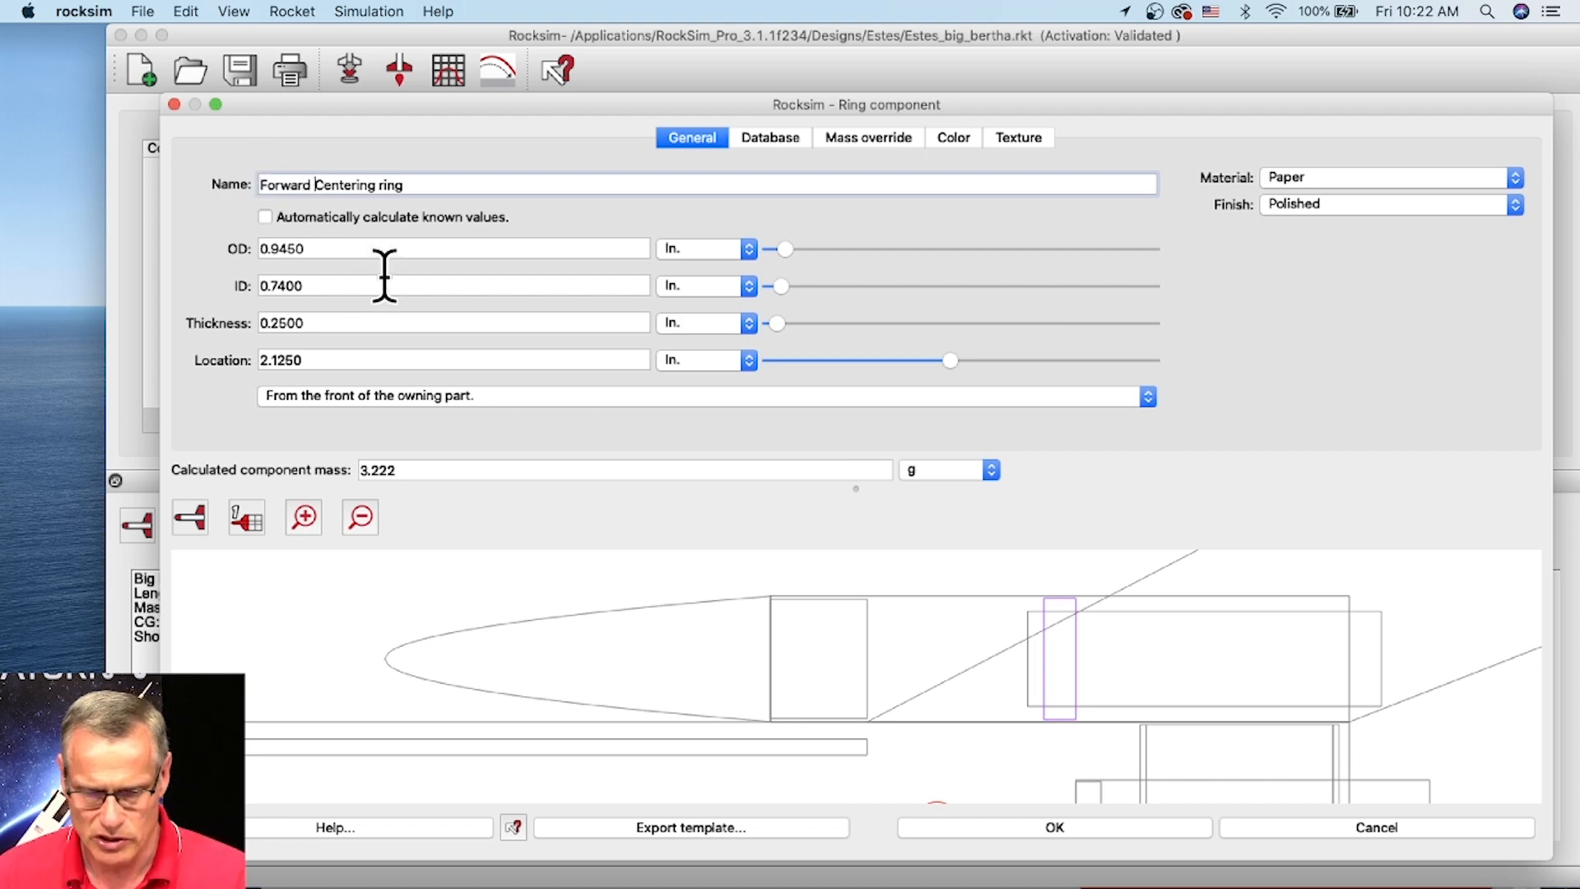
pyautogui.click(1046, 830)
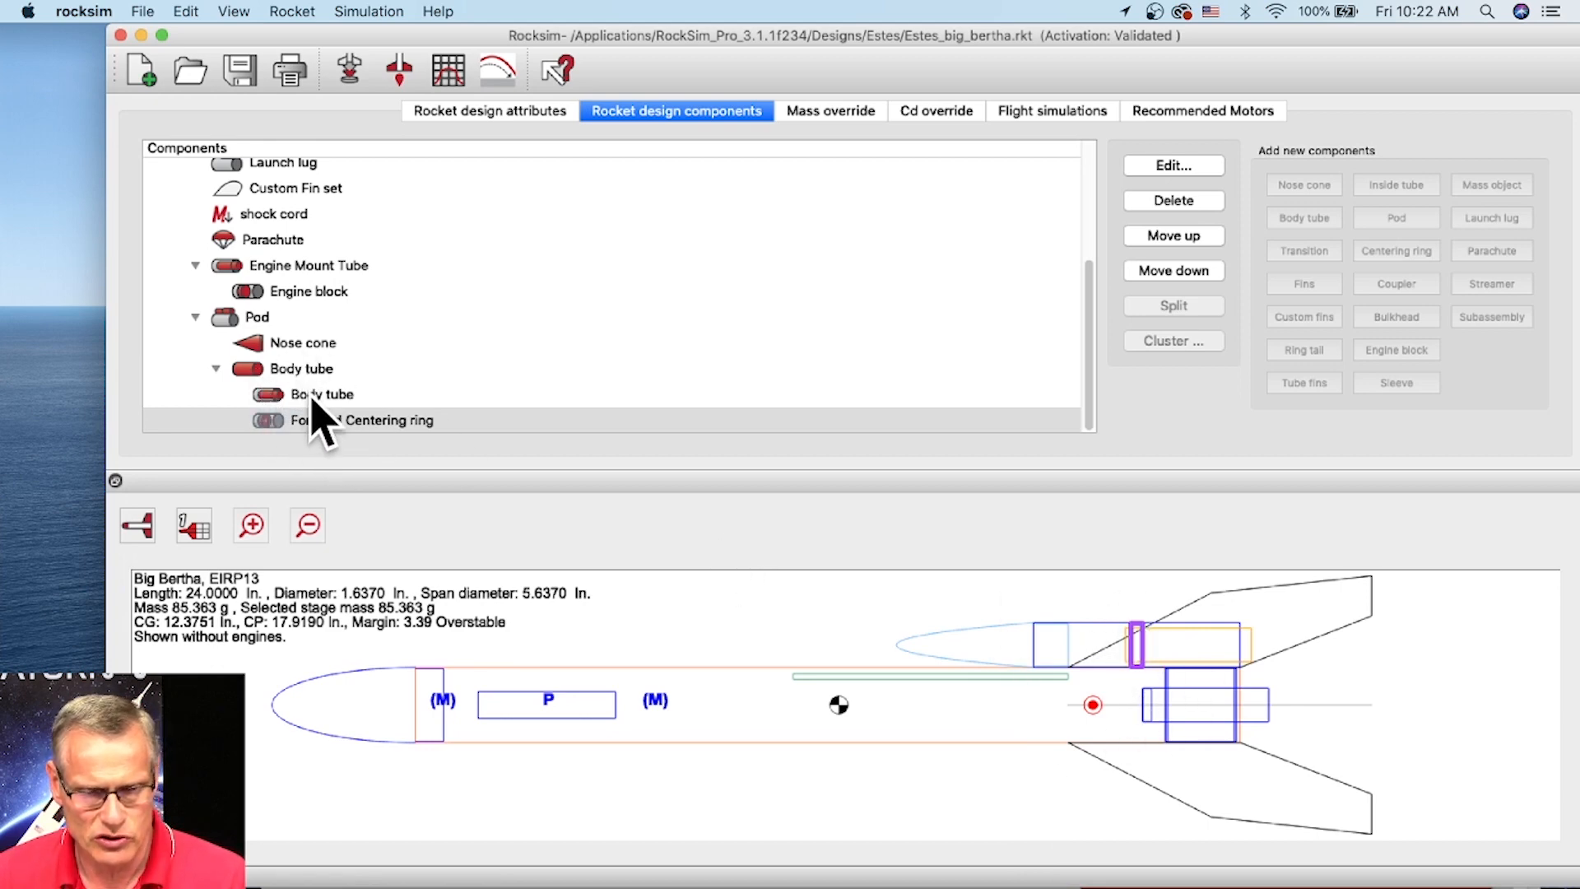
# Copy the pod's Forward Centering ring and paste the duplicate into the pod's outer body tube
pyautogui.click(362, 421)
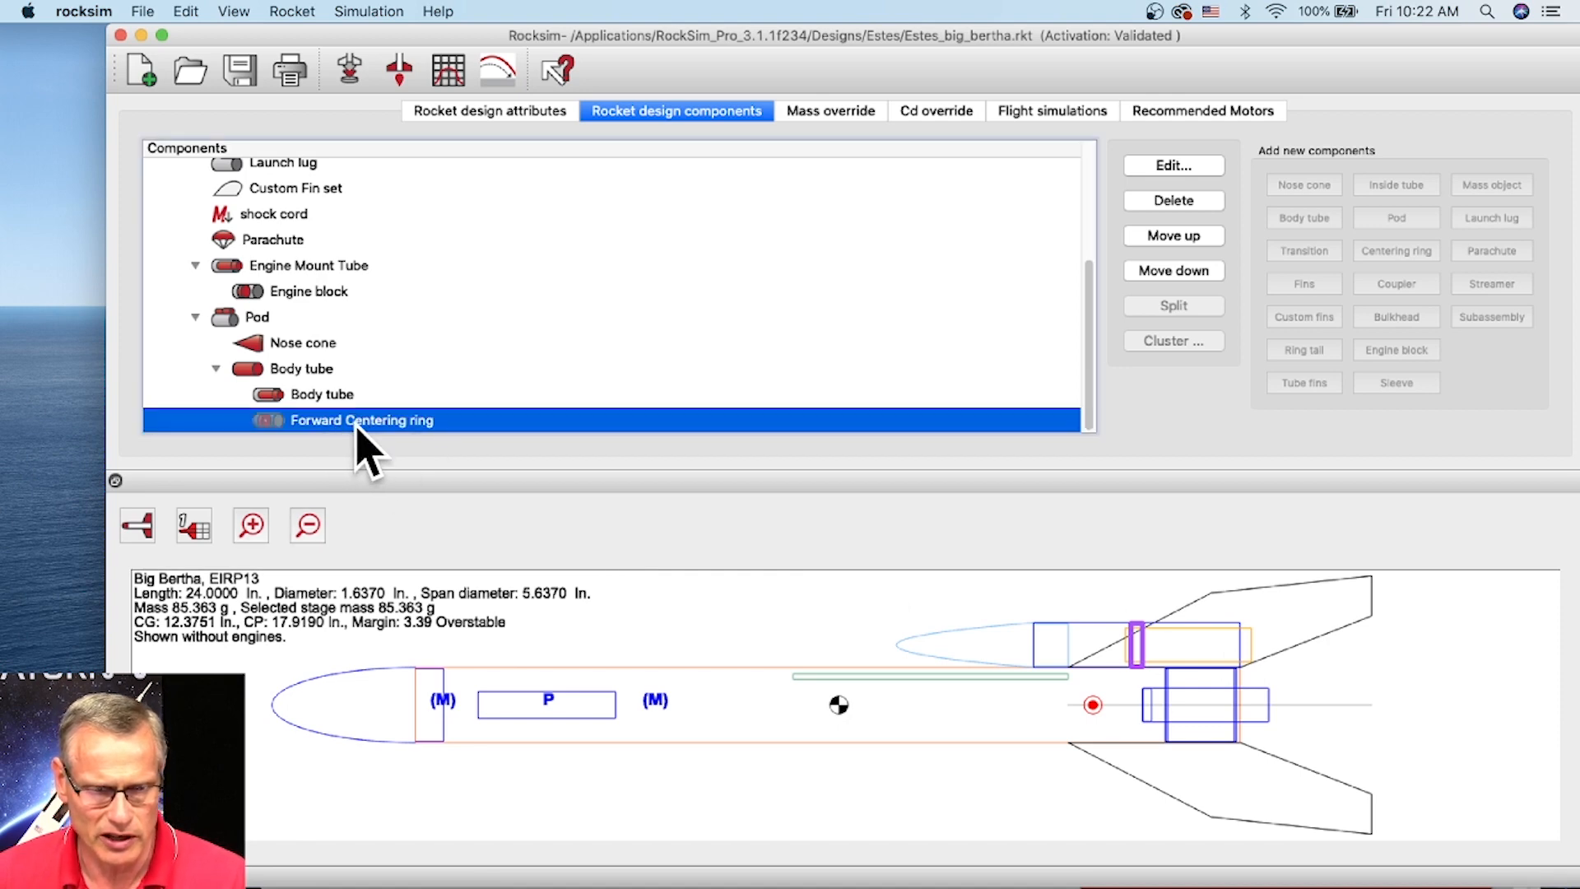
pyautogui.rightClick(363, 444)
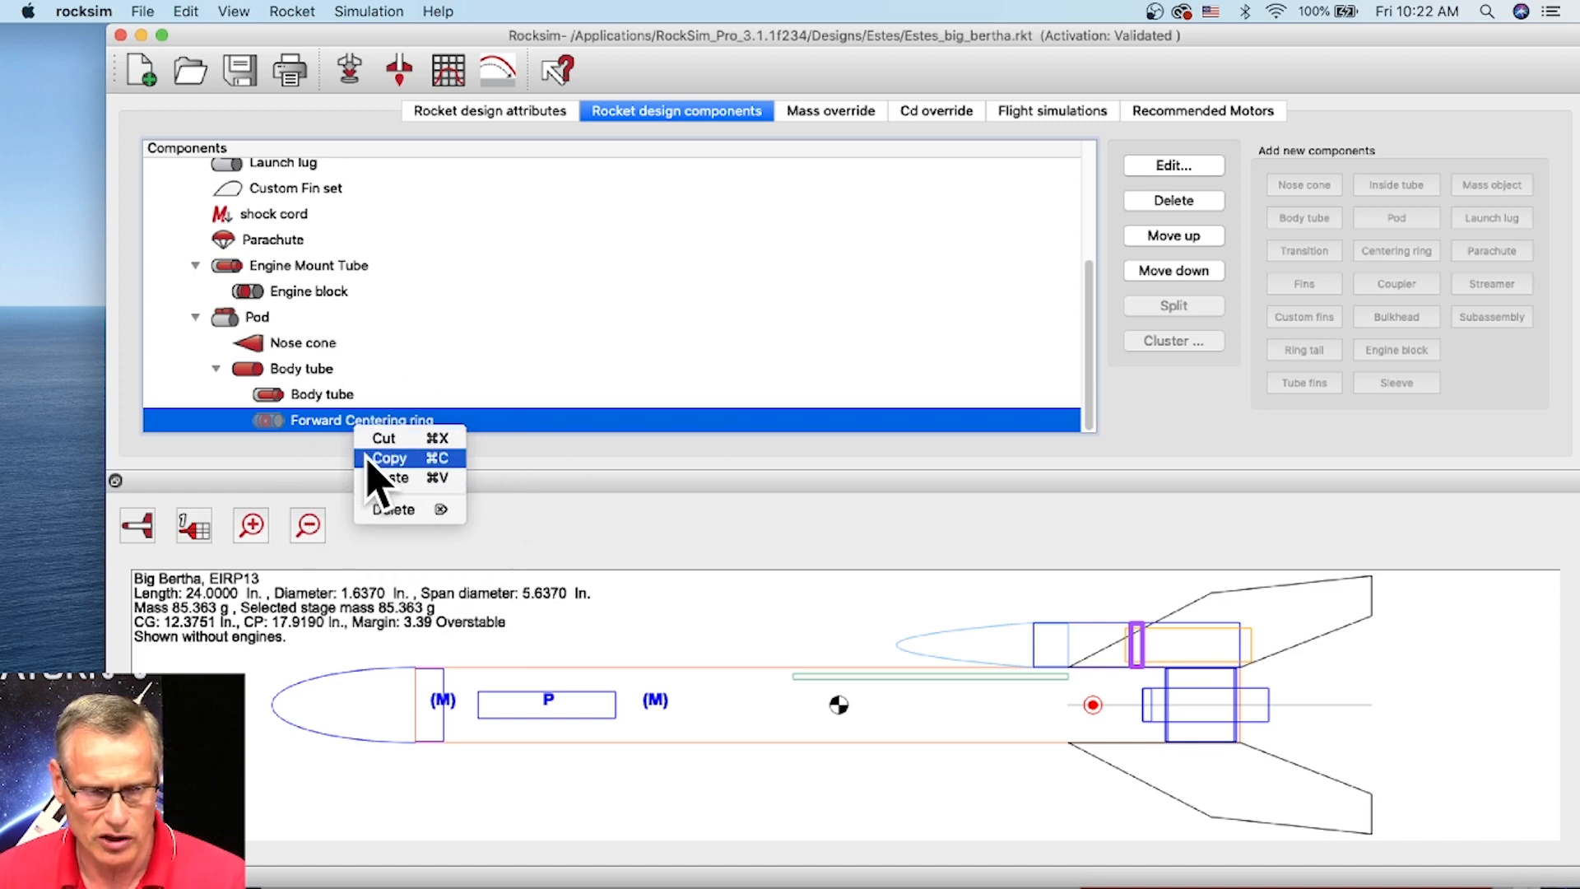
pyautogui.click(255, 375)
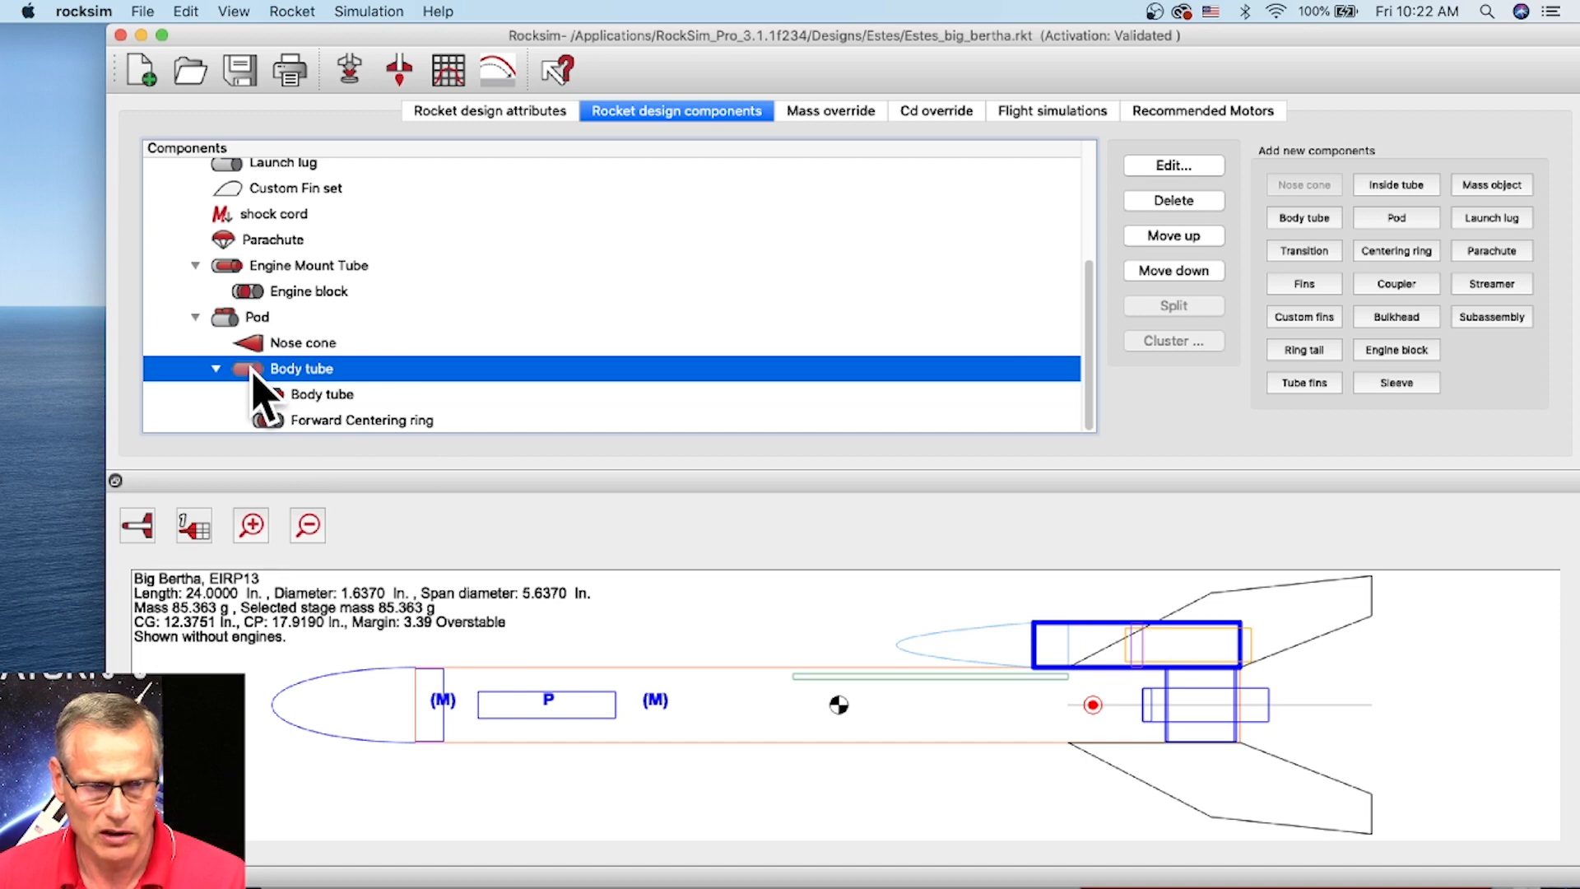
pyautogui.rightClick(257, 377)
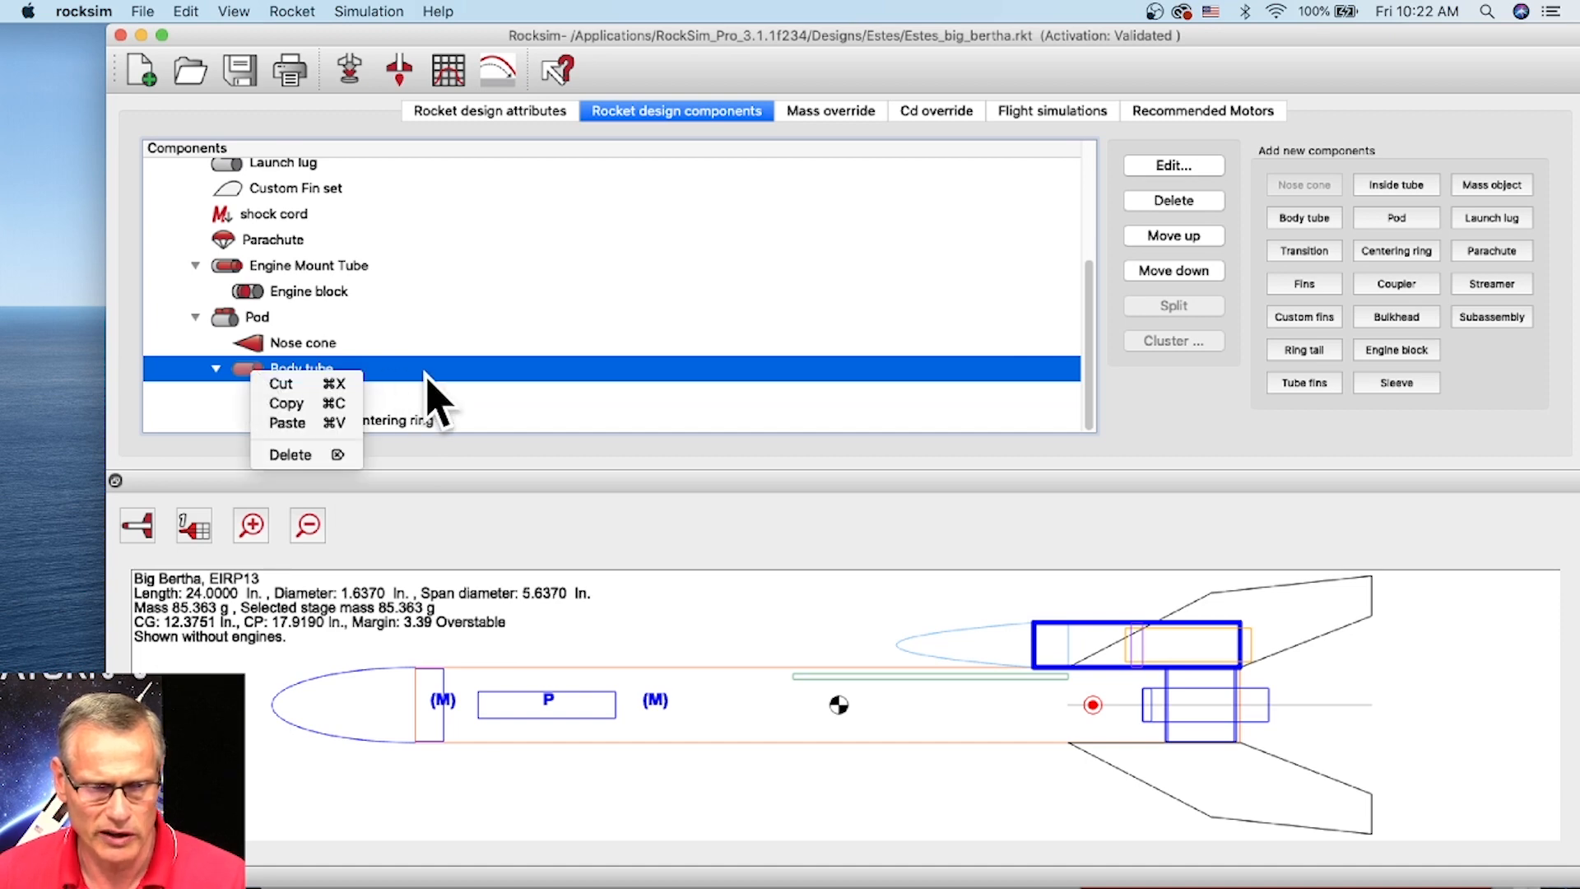
pyautogui.click(281, 423)
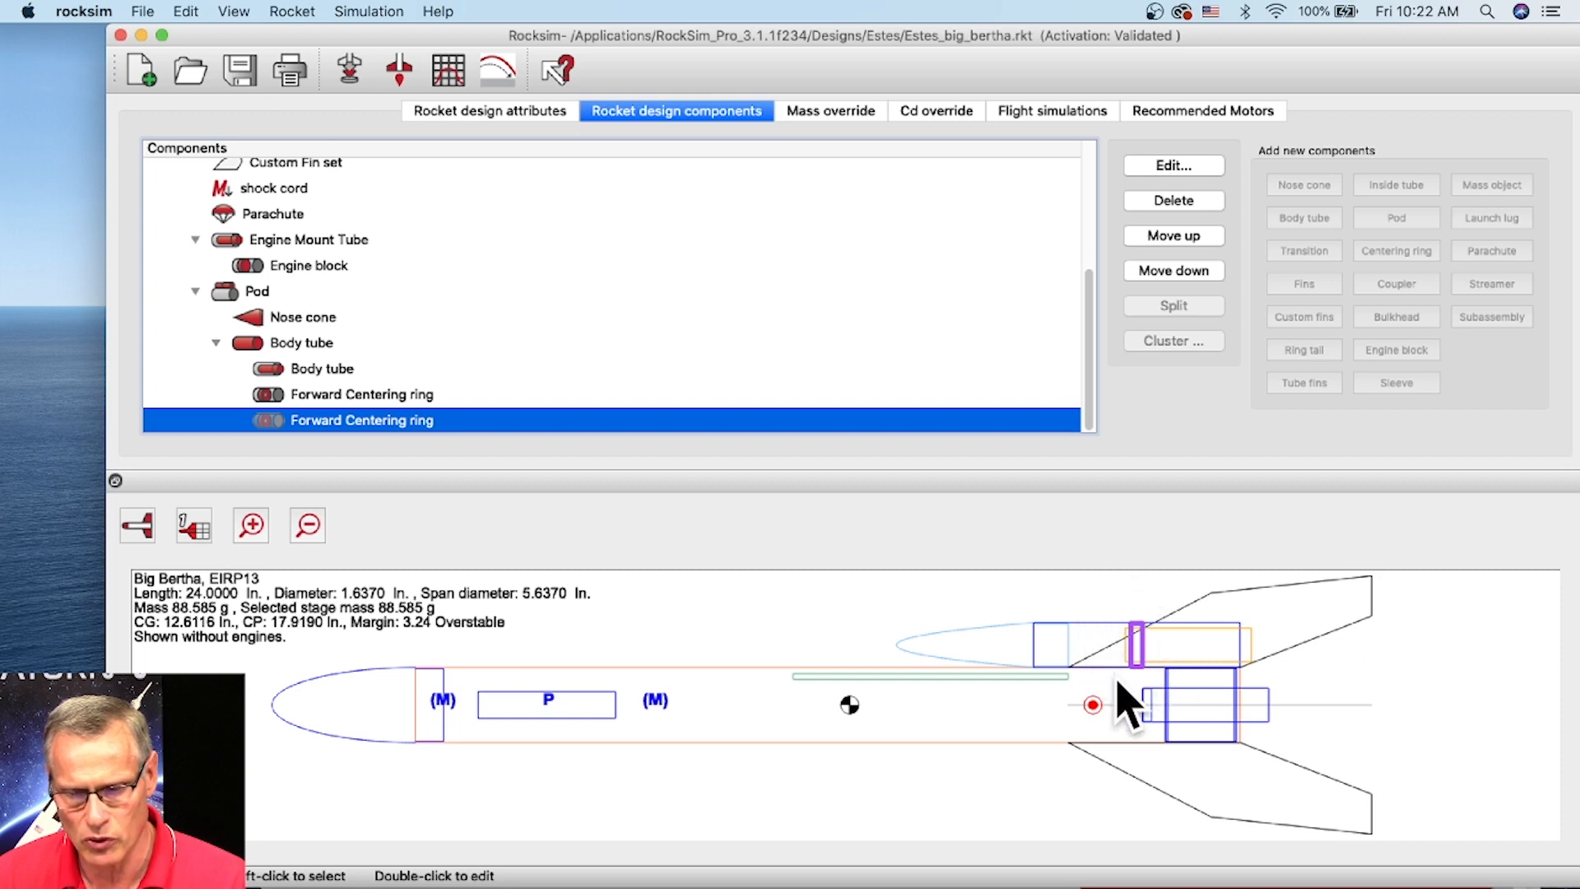
# Rename the duplicated ring "Aft Centering ring", locate it 0.2500 in. from the base of its owning part, and accept it
pyautogui.doubleClick(309, 421)
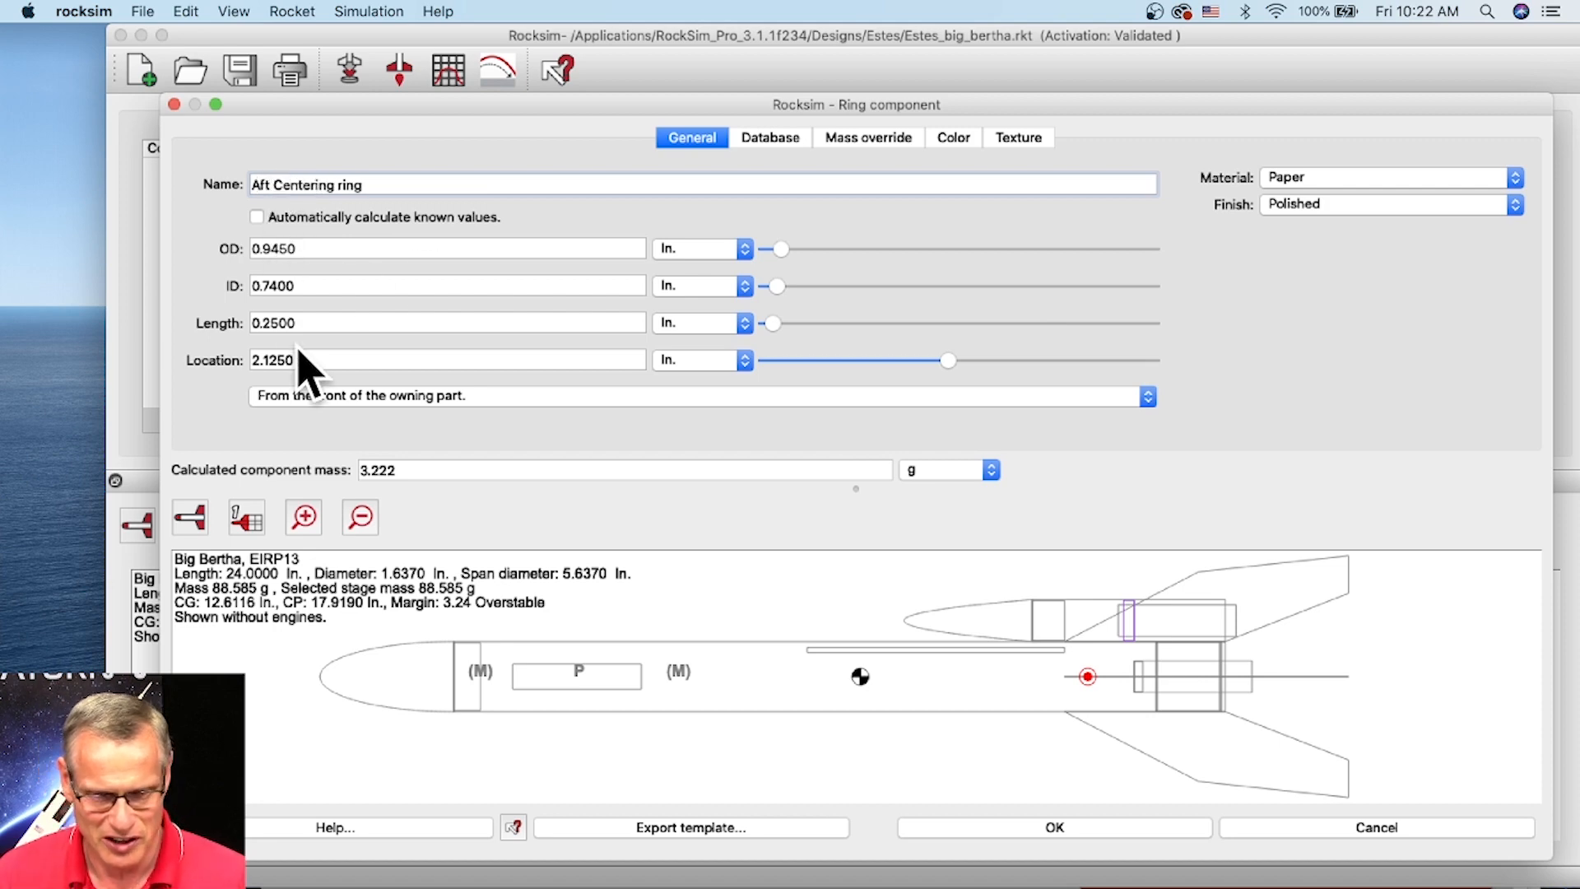
pyautogui.moveTo(955, 370); pyautogui.dragTo(882, 362)
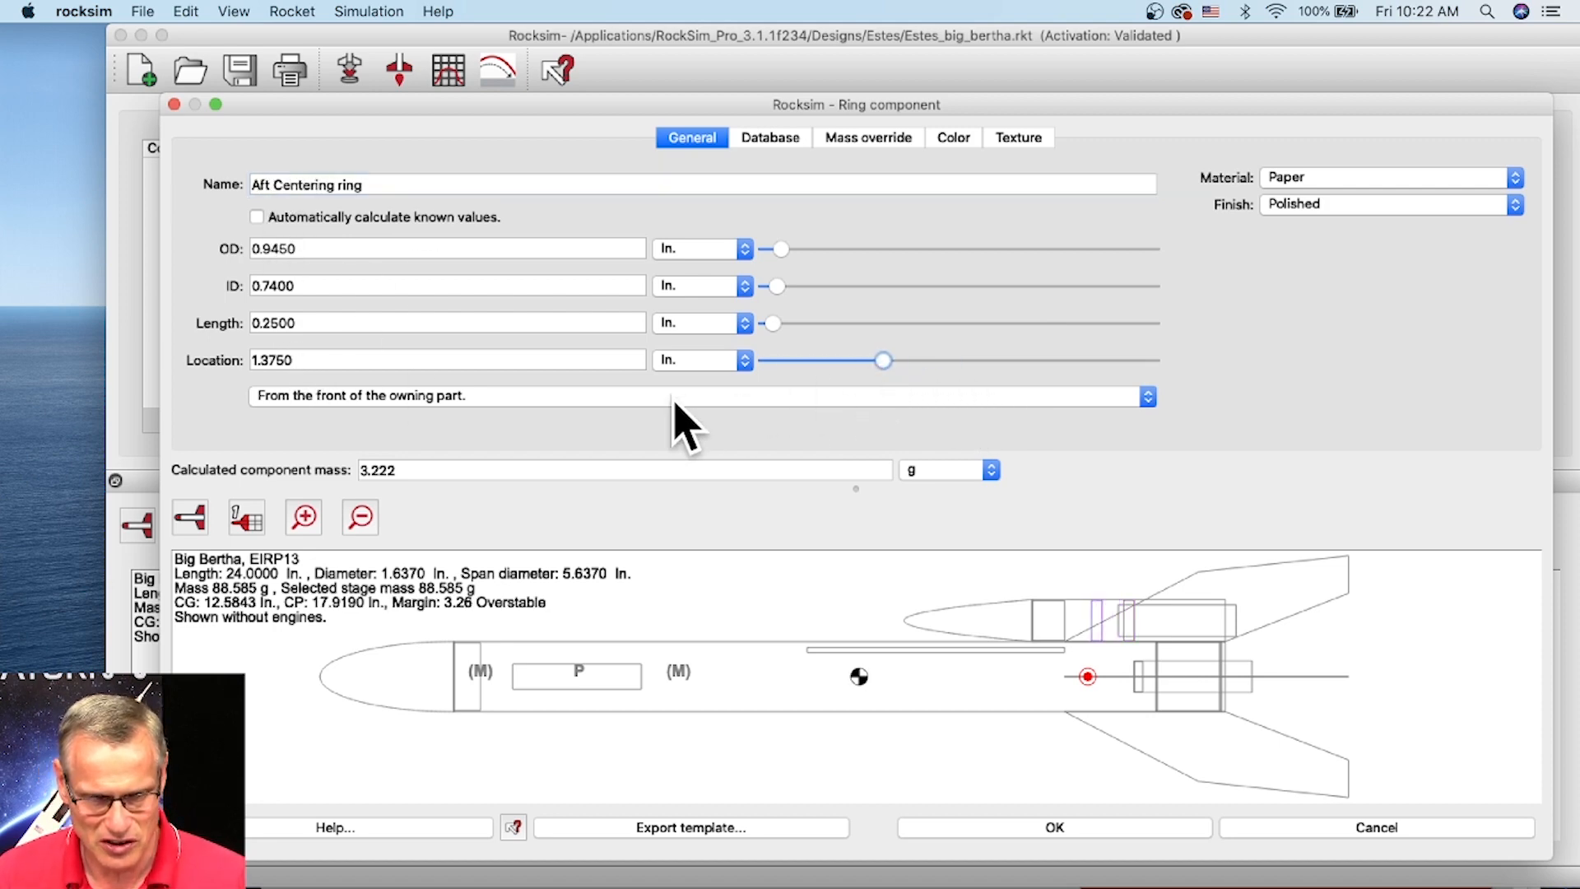
pyautogui.click(670, 398)
pyautogui.click(583, 420)
pyautogui.click(334, 359)
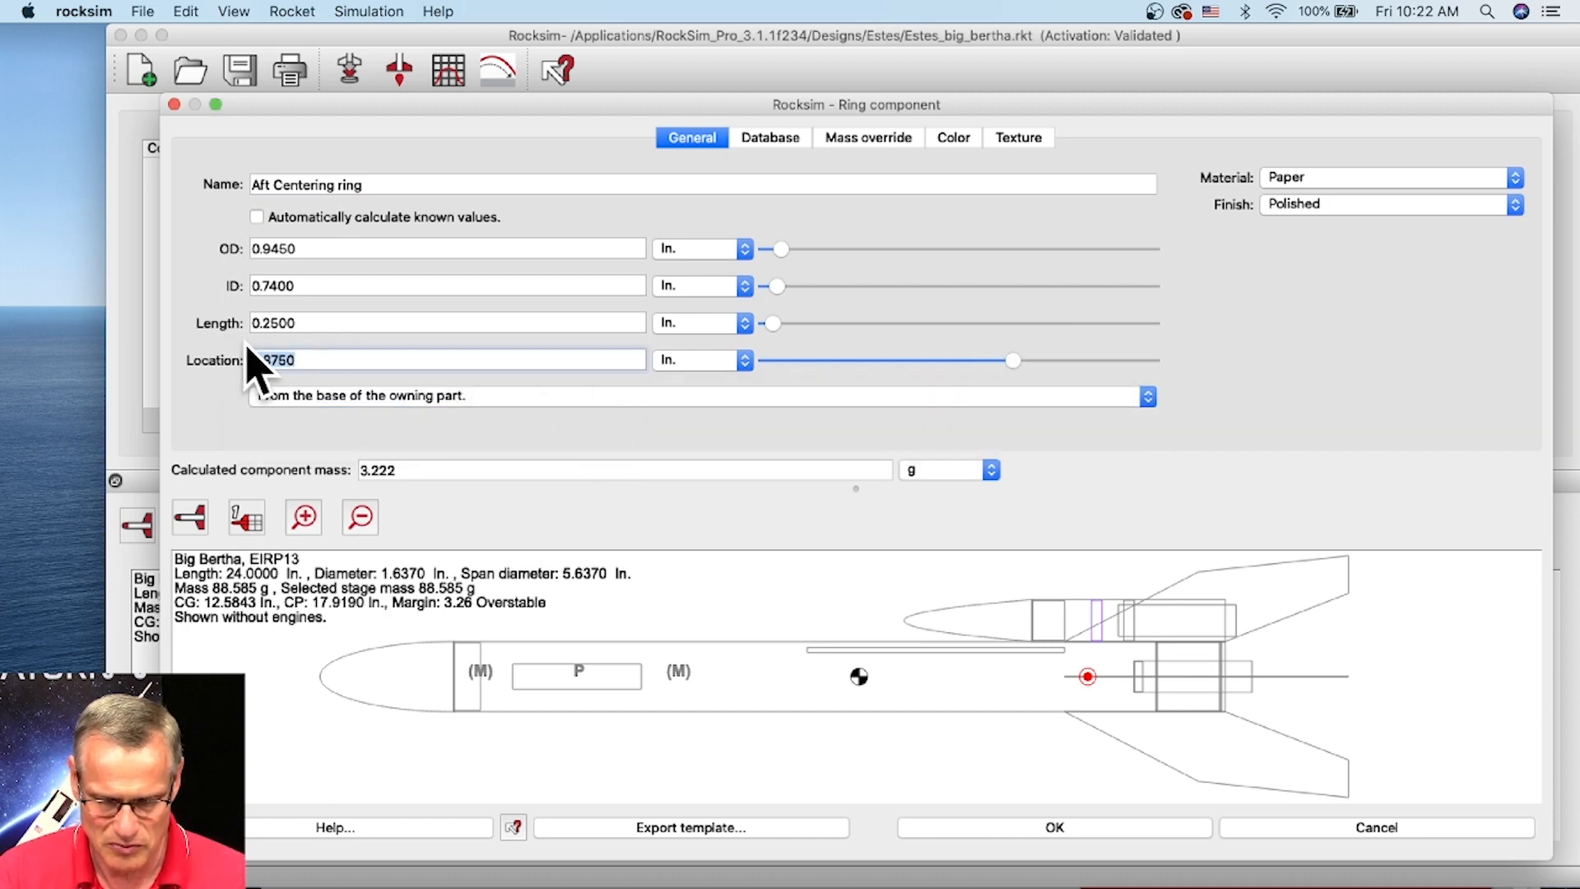
pyautogui.write('.25')
pyautogui.press('Tab')
pyautogui.click(1215, 628)
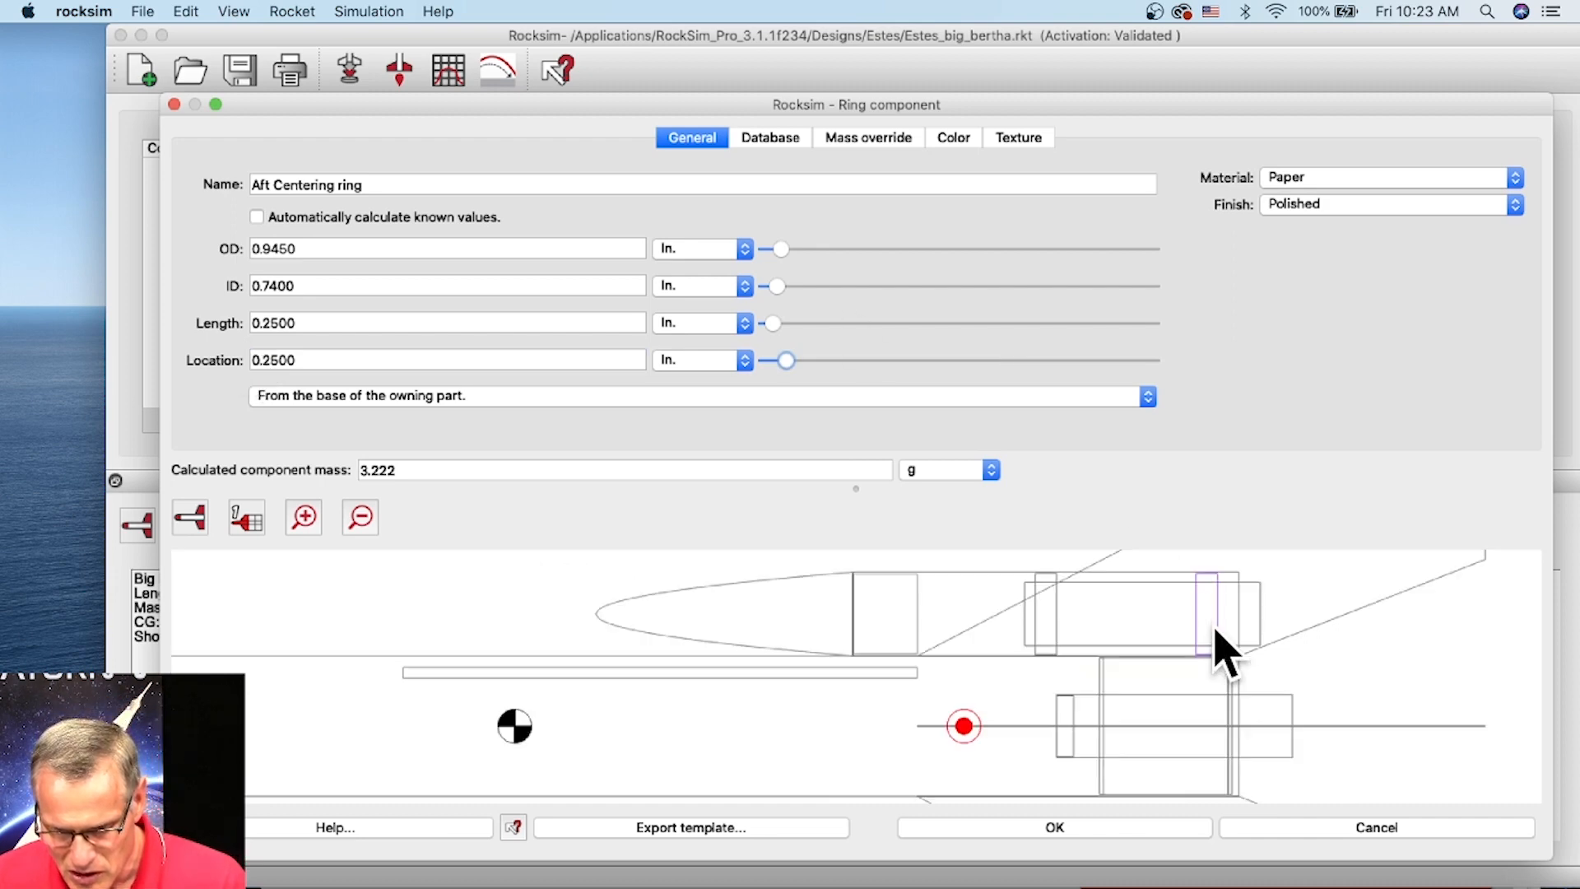
pyautogui.click(1215, 629)
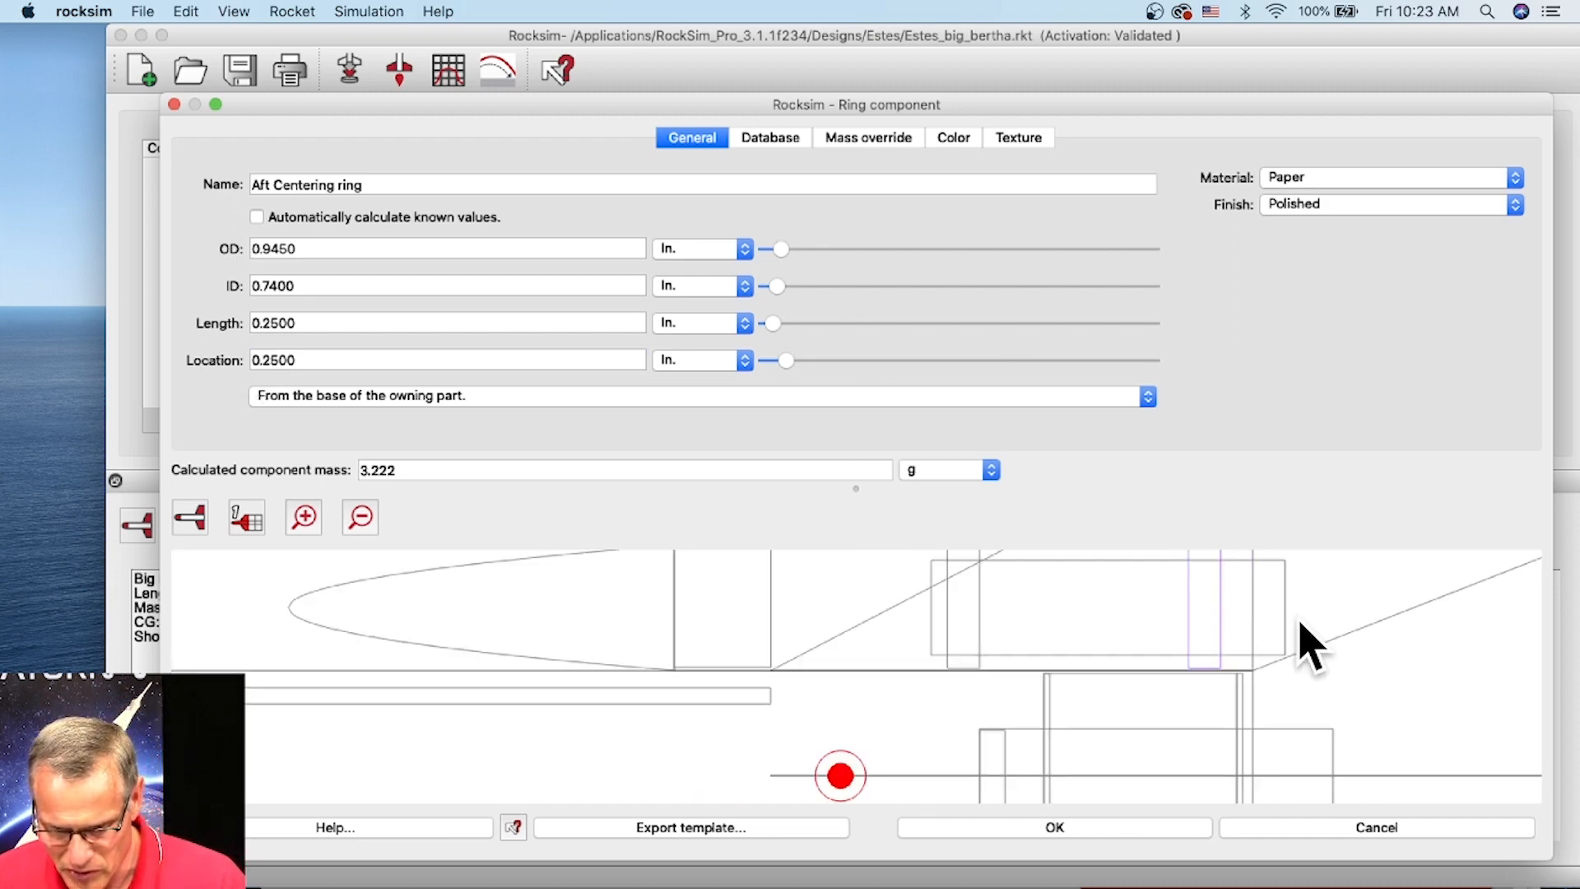
pyautogui.moveTo(1370, 652); pyautogui.dragTo(1105, 729)
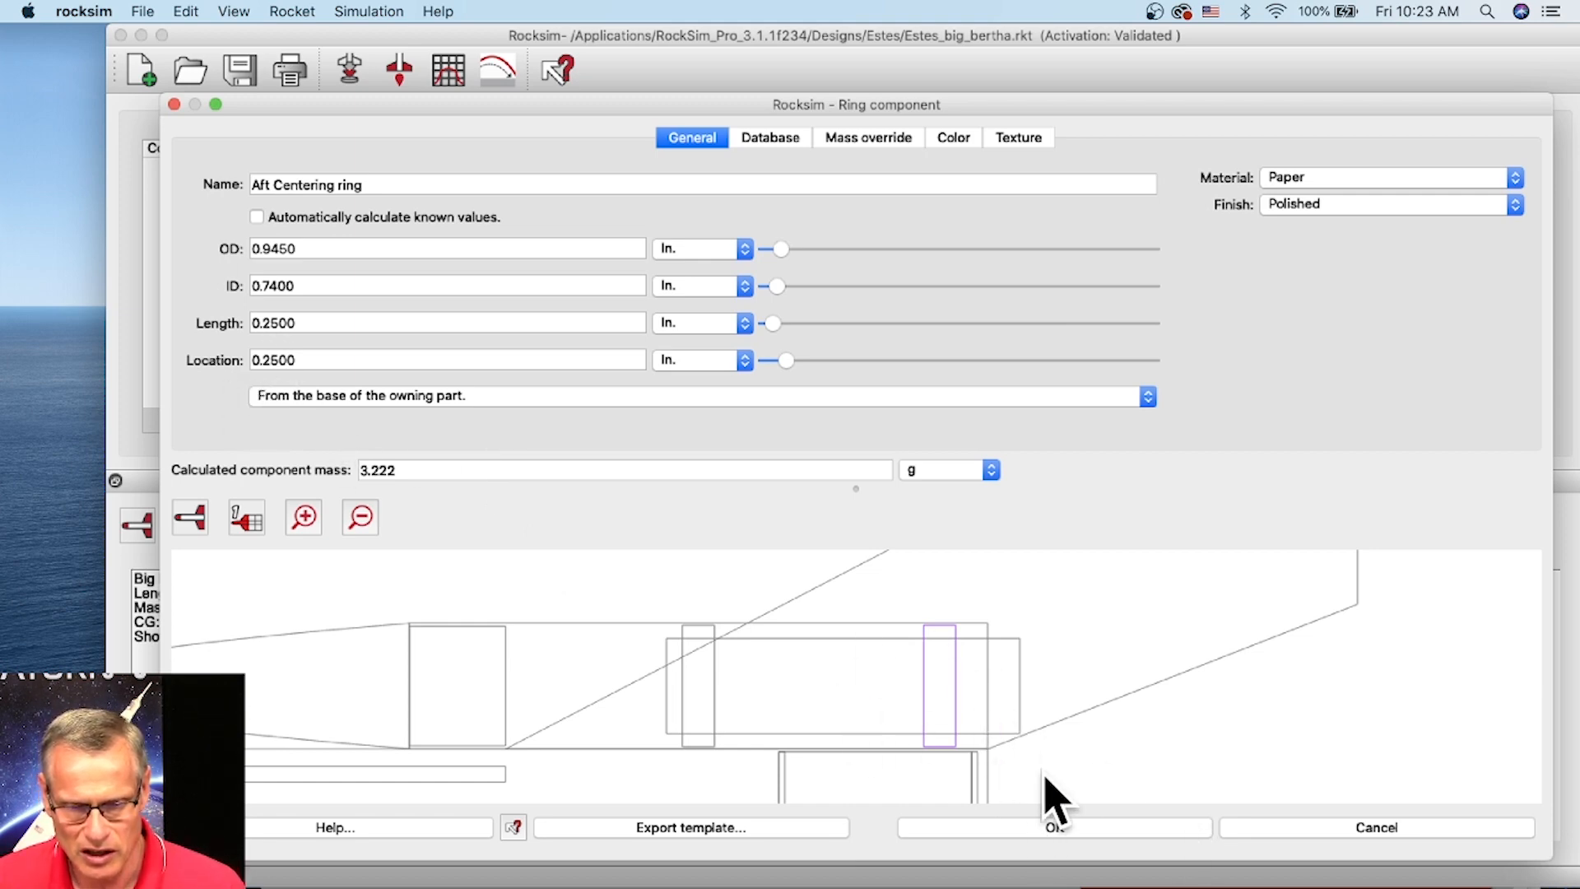
pyautogui.click(1057, 831)
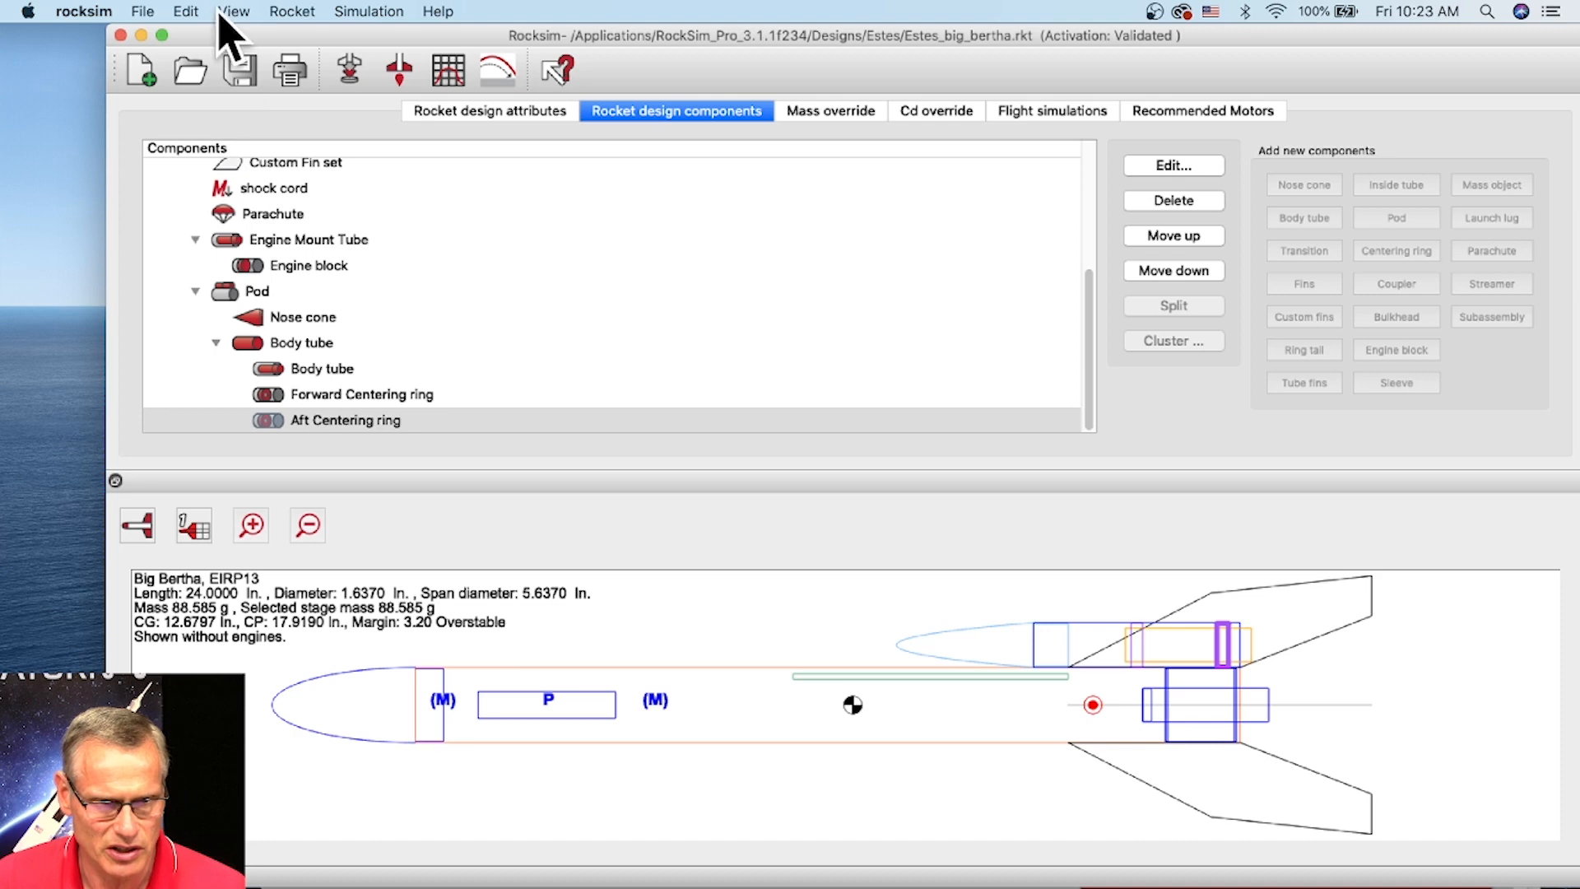
# Save the design to the Desktop under the new name "Estes_big_bertha with pods"
pyautogui.click(149, 12)
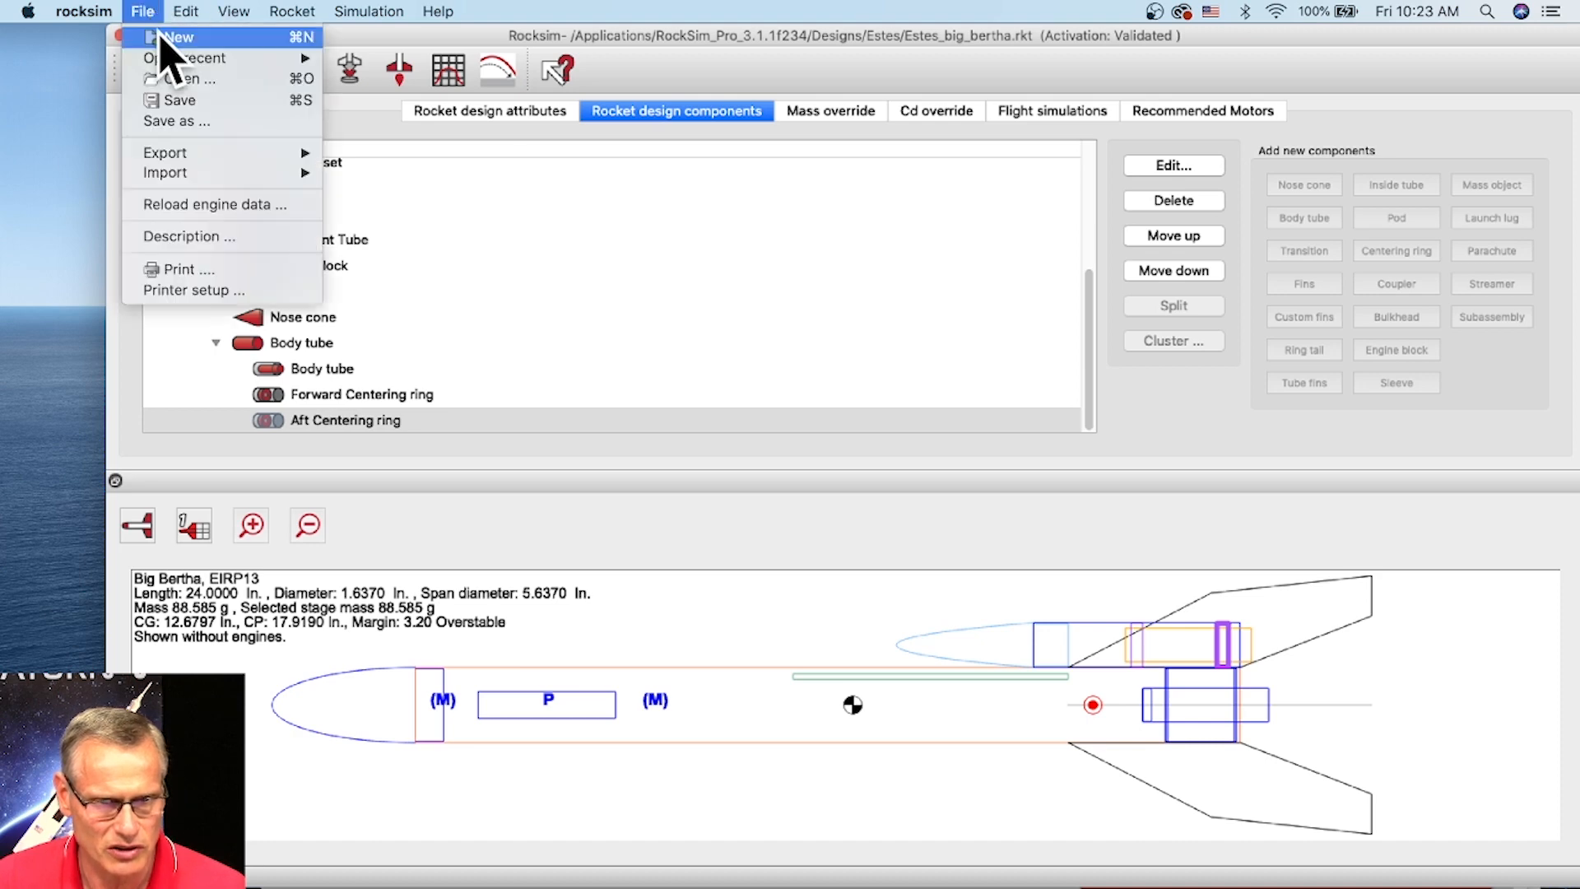
pyautogui.click(165, 121)
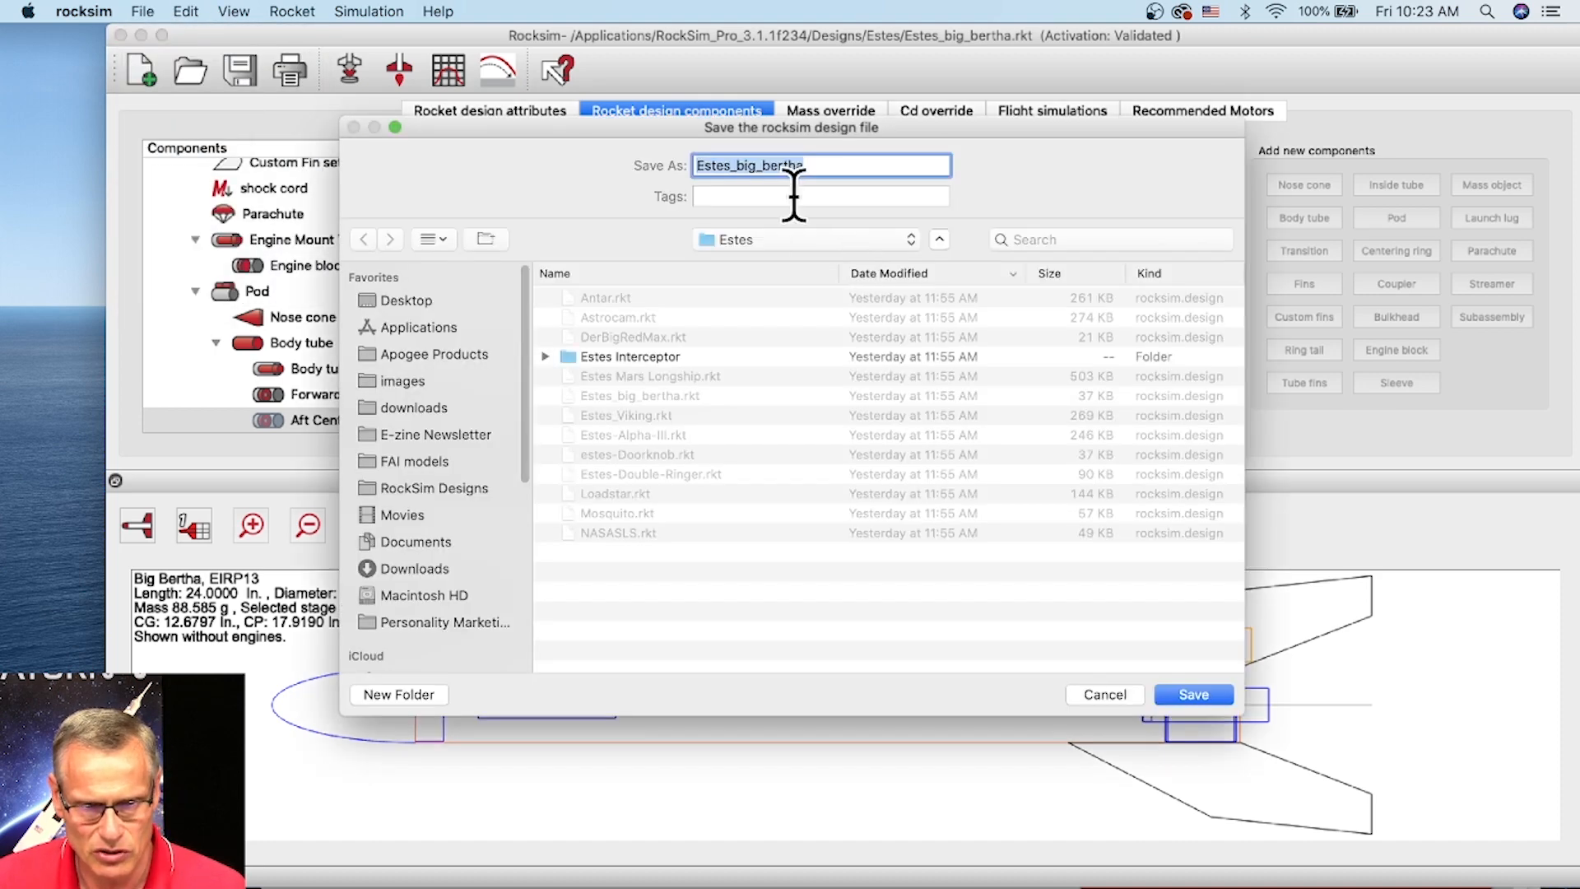
pyautogui.click(402, 301)
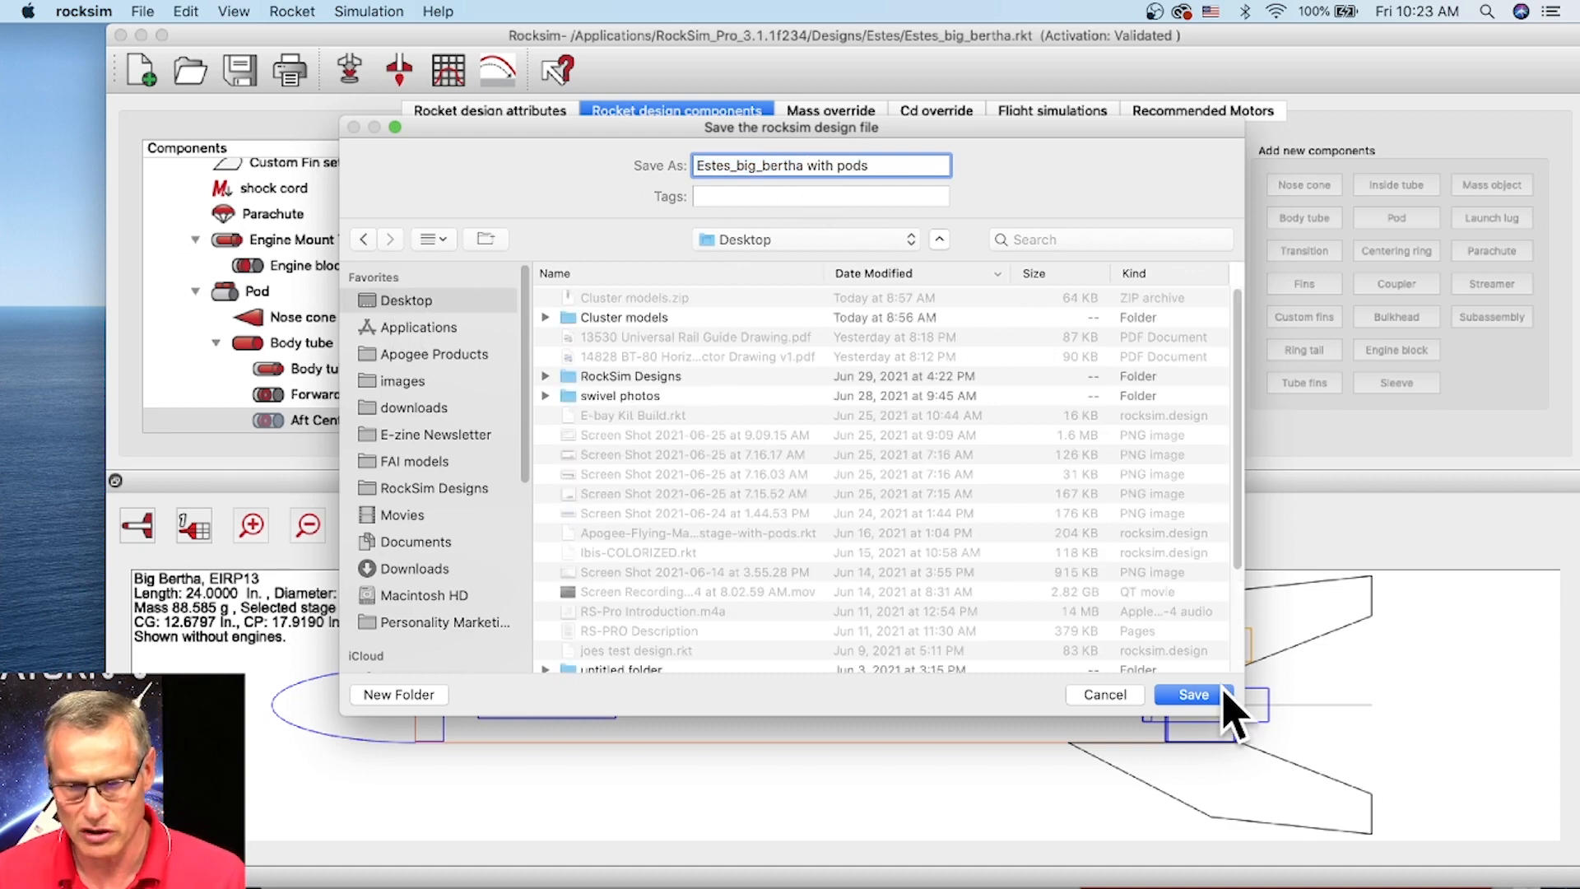
pyautogui.click(1215, 697)
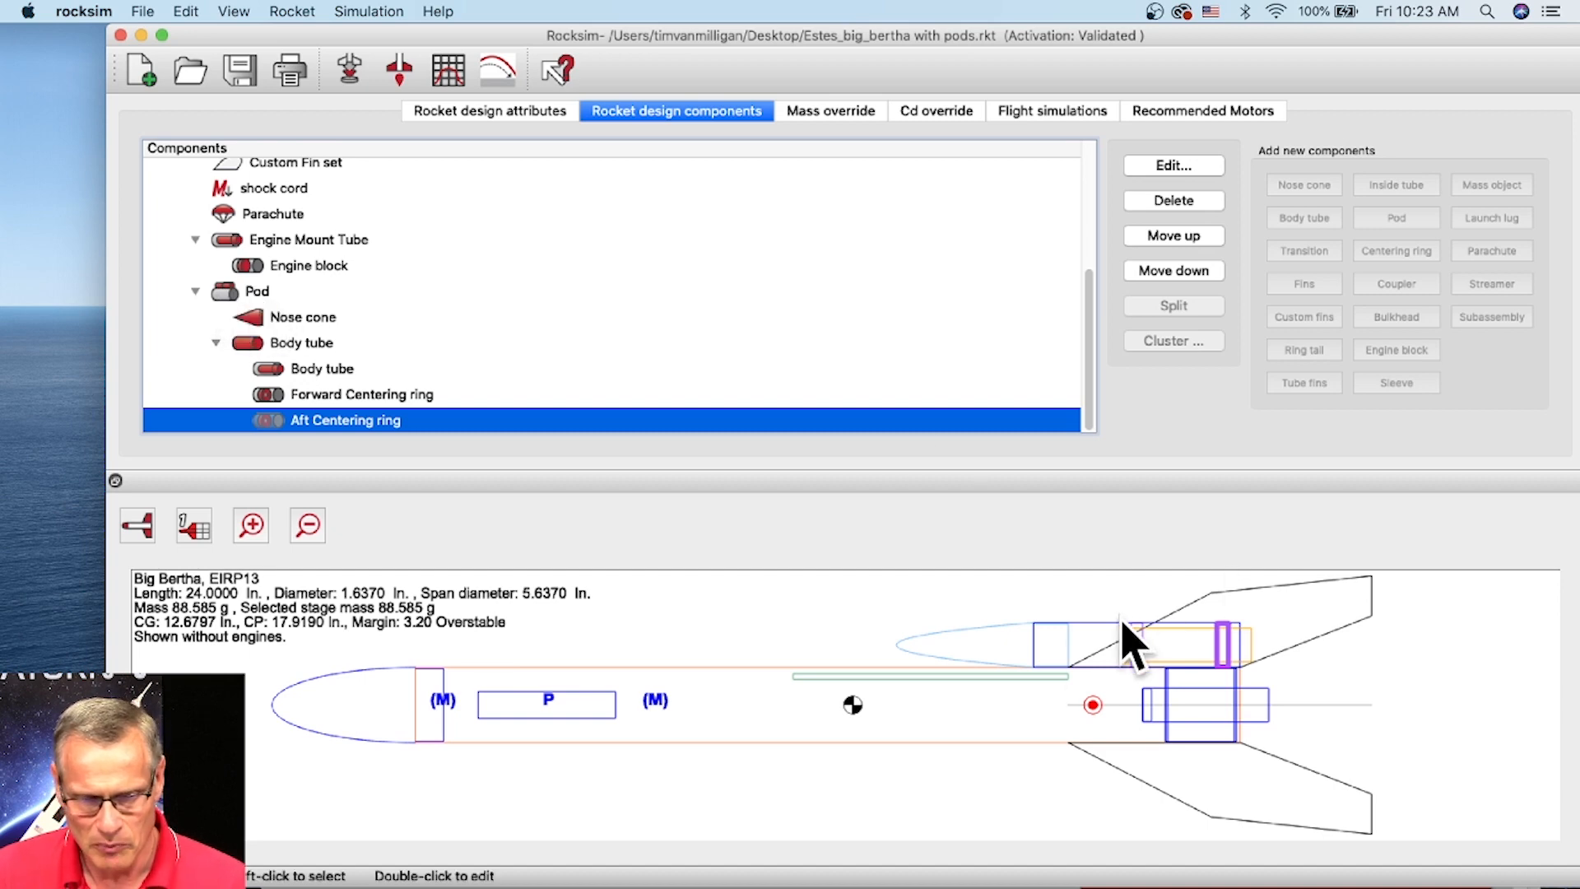
# Set the pod's radial angle to -45 degrees, checking its placement between the fins in the rear view, and accept the change
pyautogui.click(139, 526)
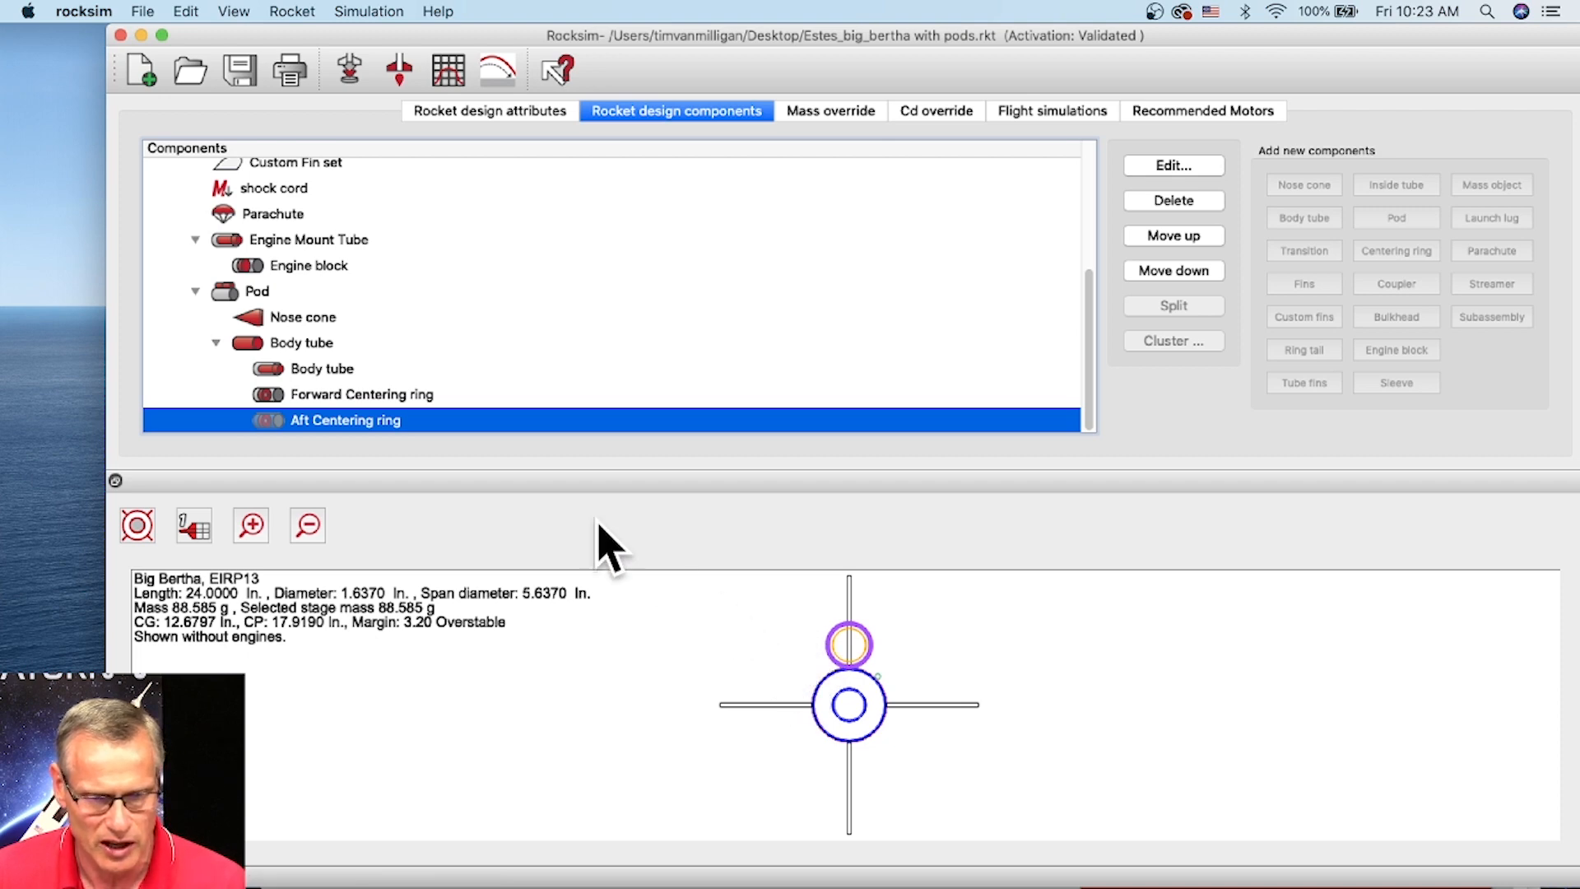
pyautogui.click(231, 298)
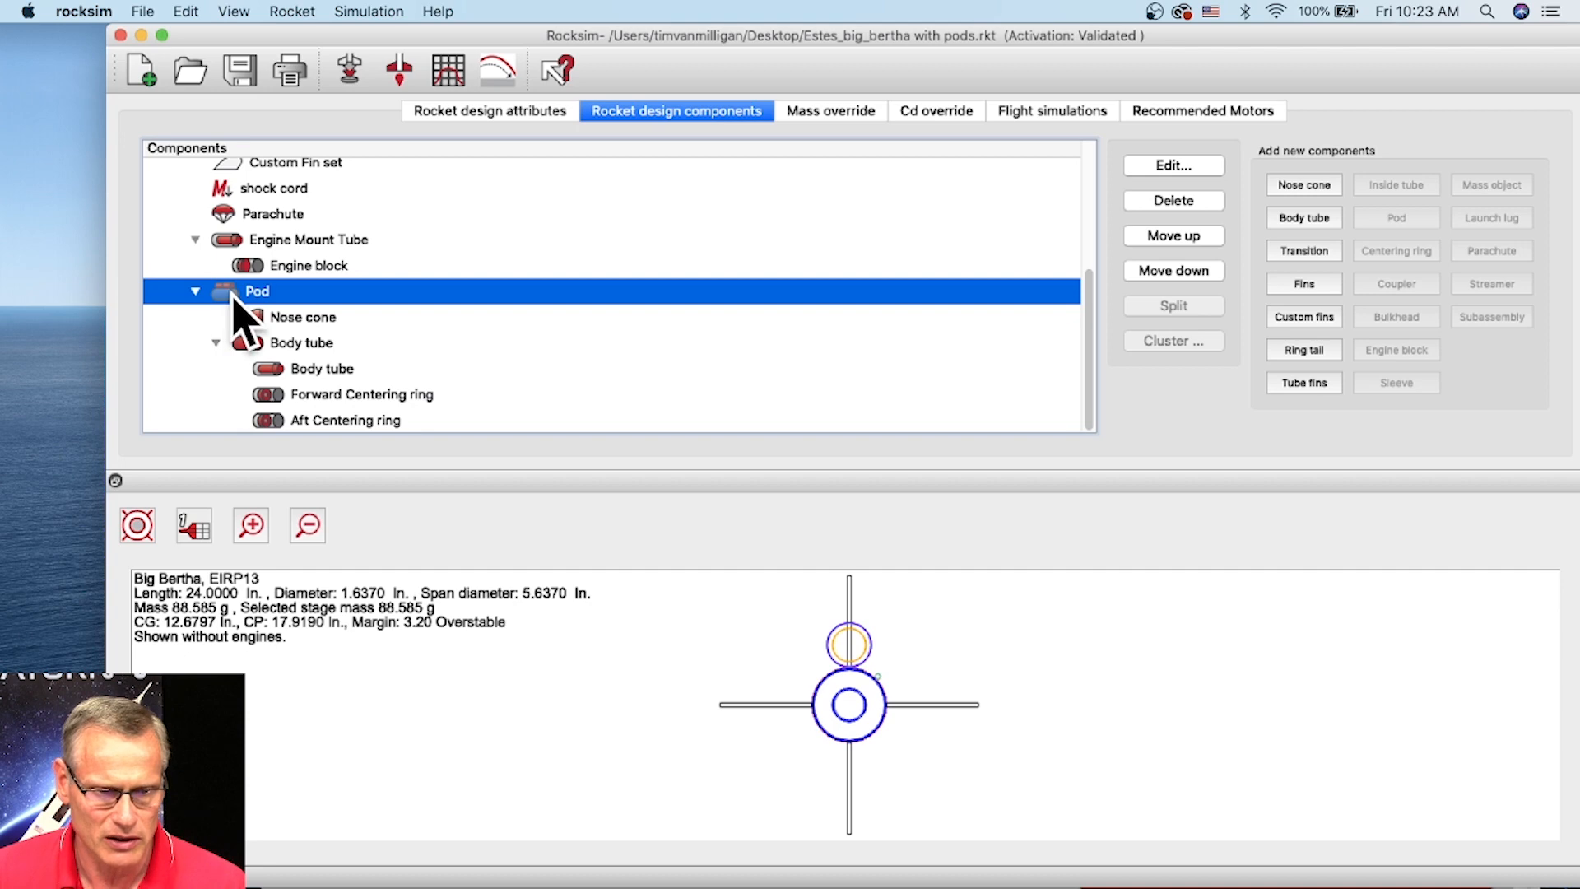
pyautogui.doubleClick(257, 293)
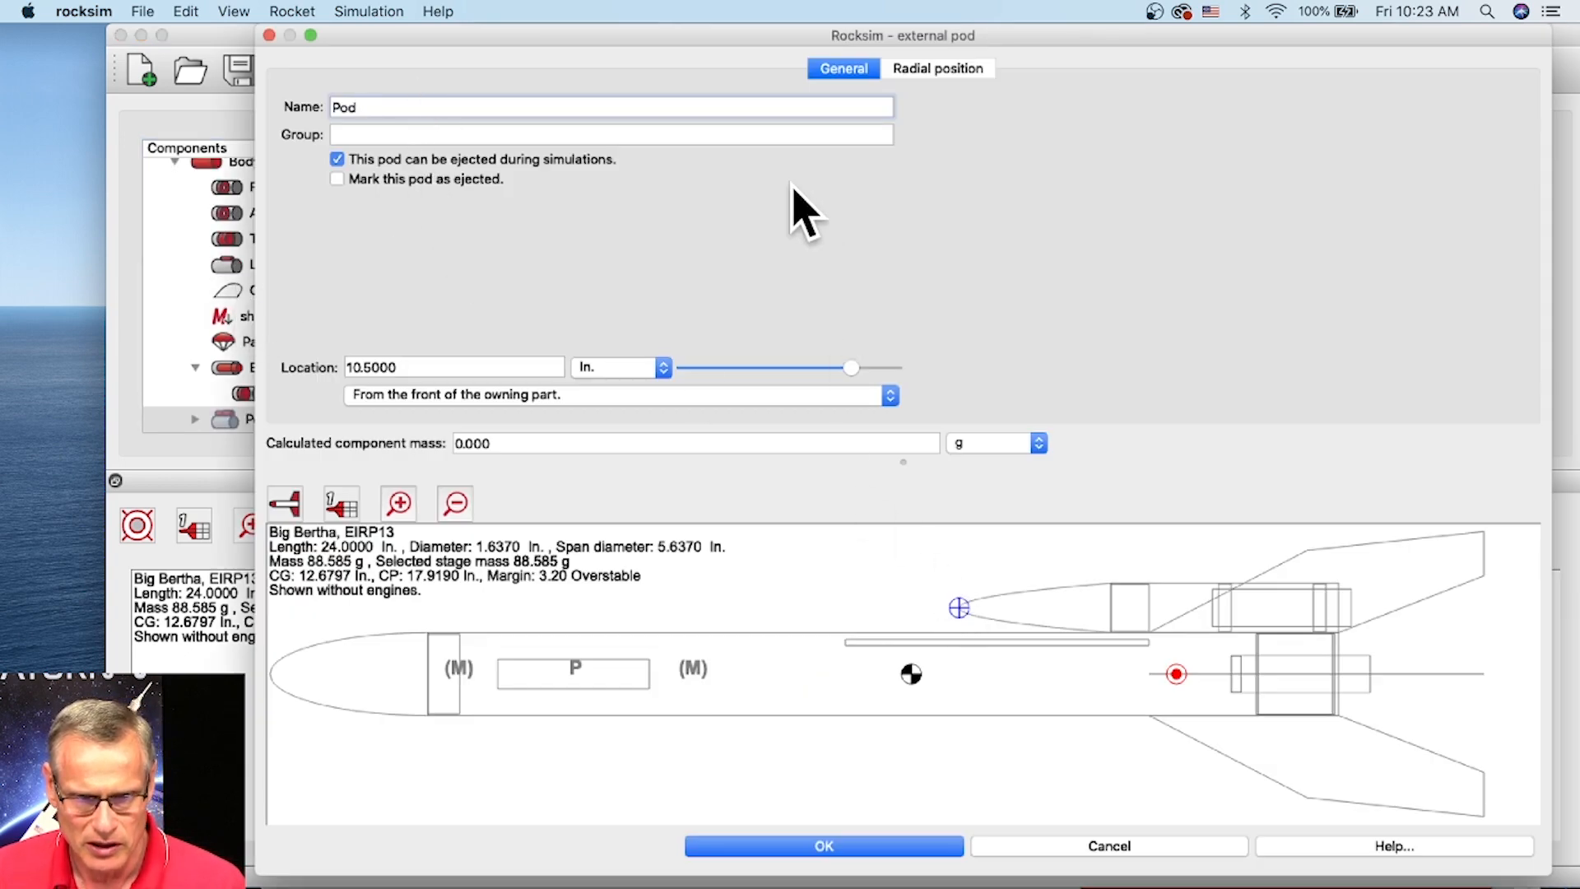
pyautogui.click(930, 74)
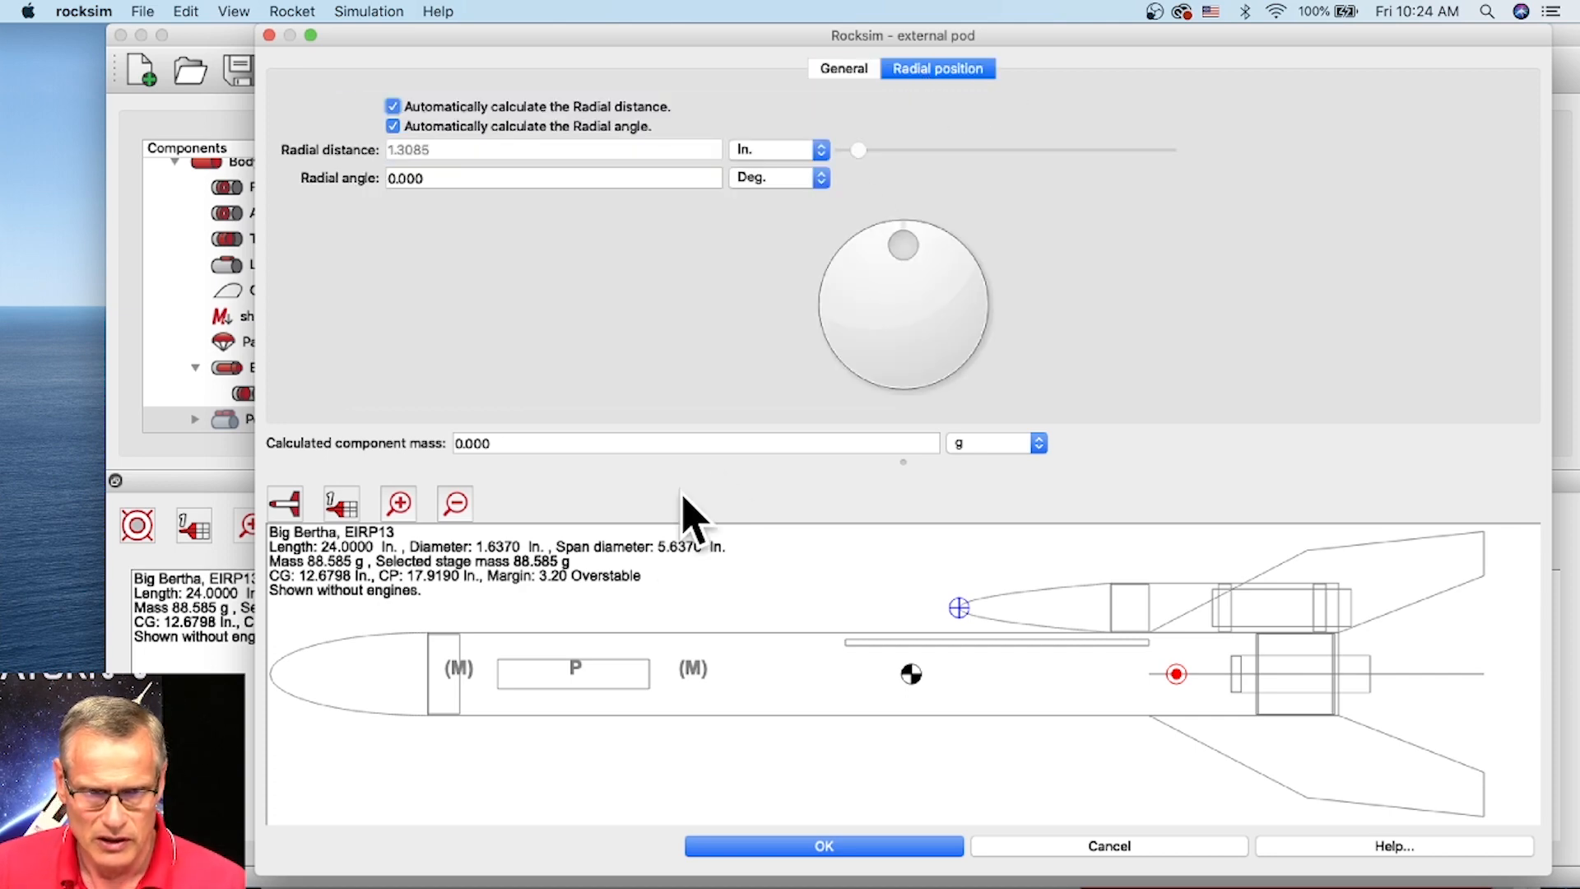
pyautogui.click(295, 509)
pyautogui.click(284, 574)
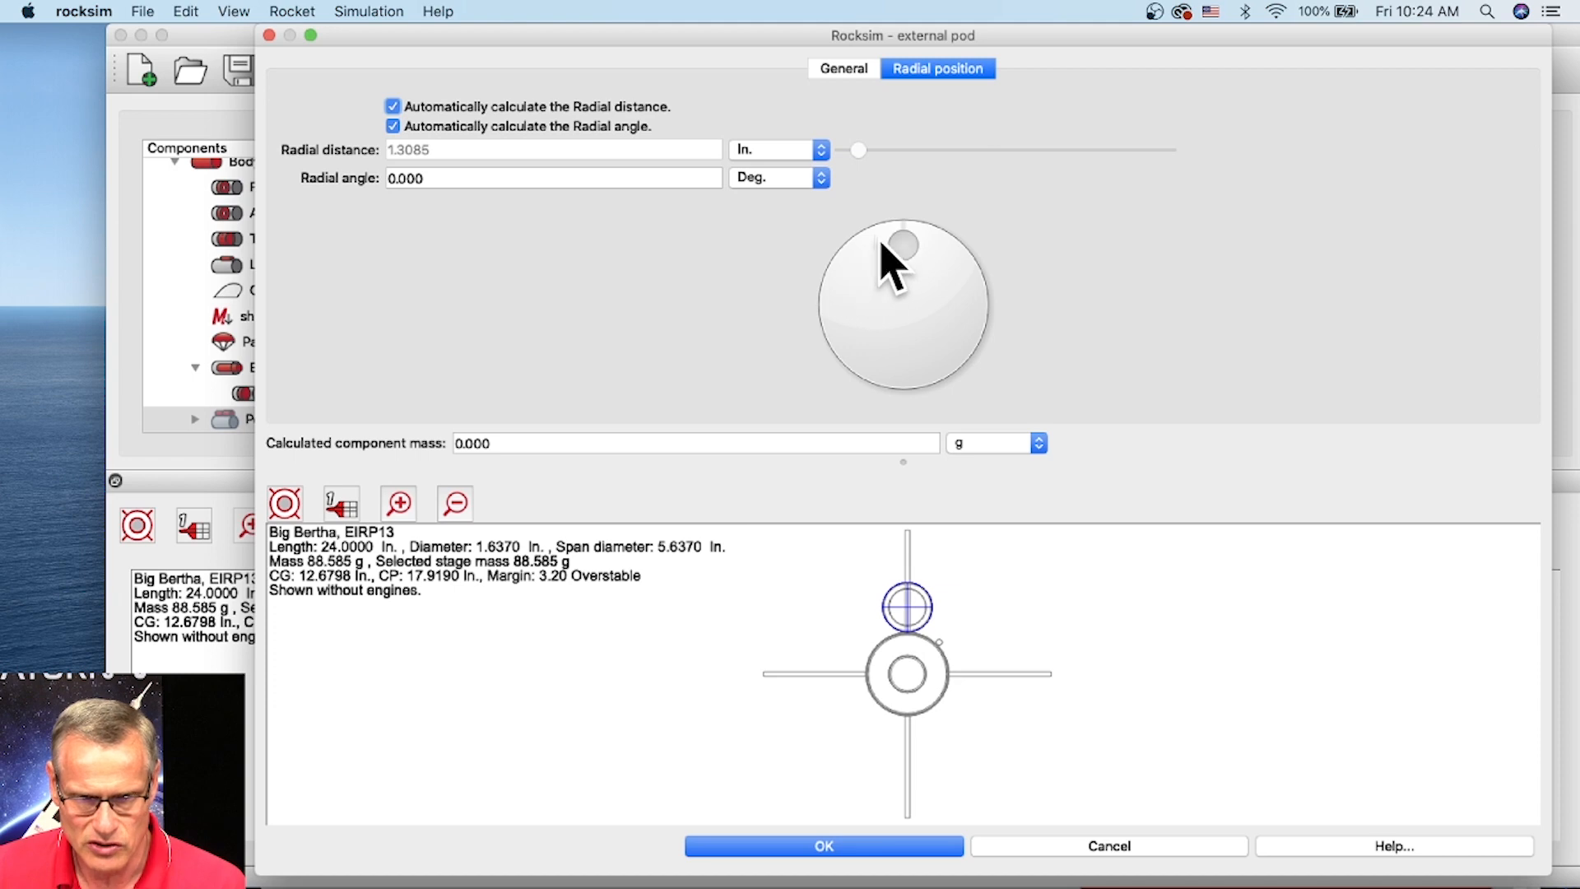
pyautogui.moveTo(904, 247); pyautogui.dragTo(860, 263)
pyautogui.click(405, 182)
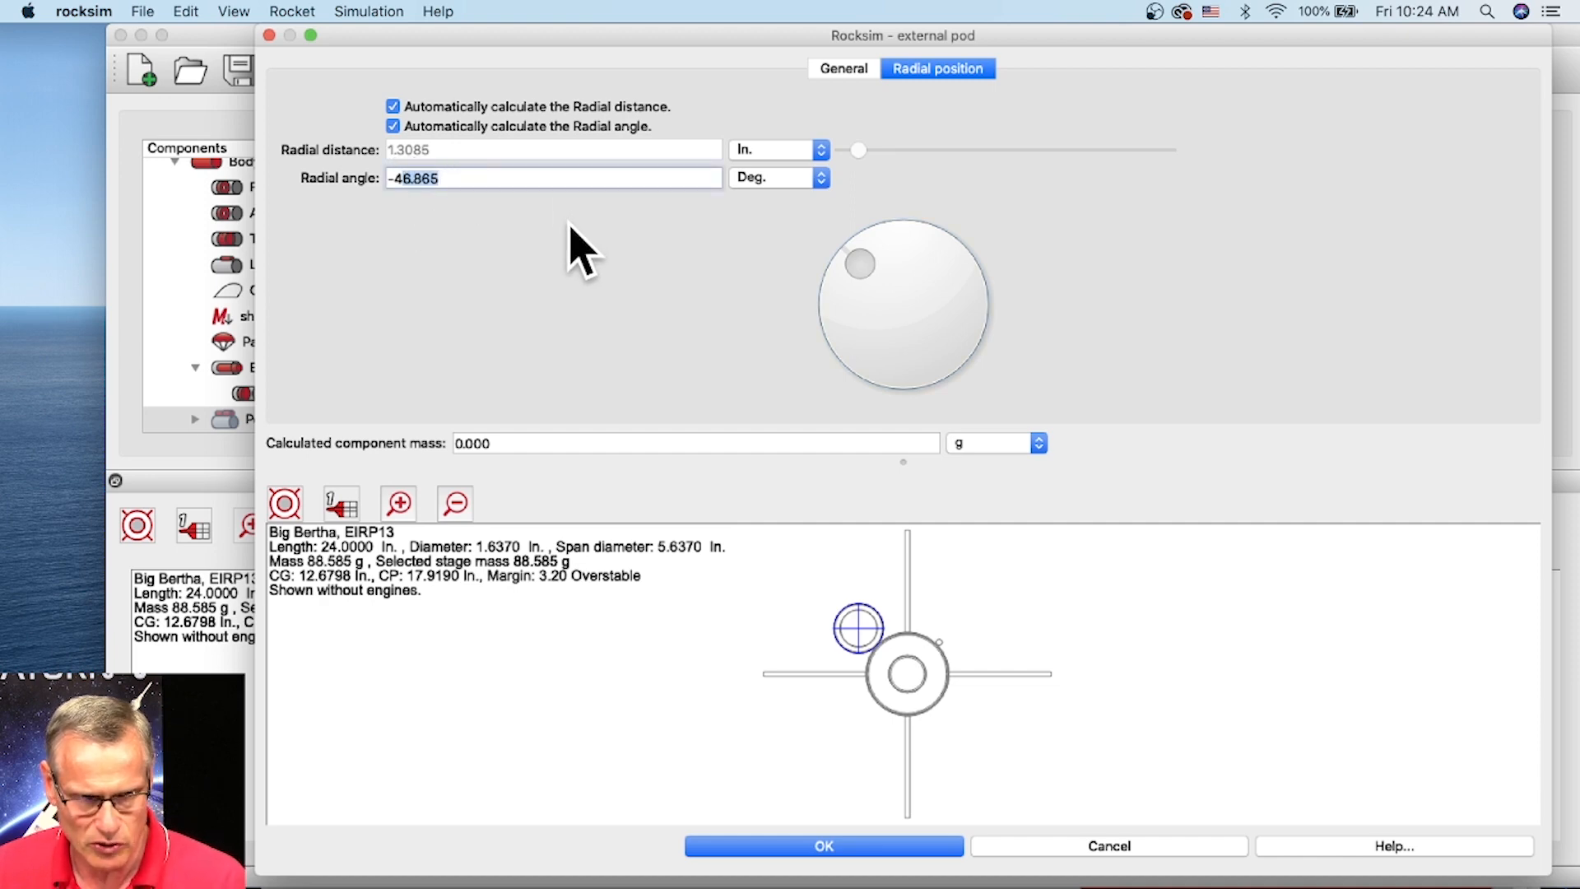
pyautogui.write('45')
pyautogui.press('Tab')
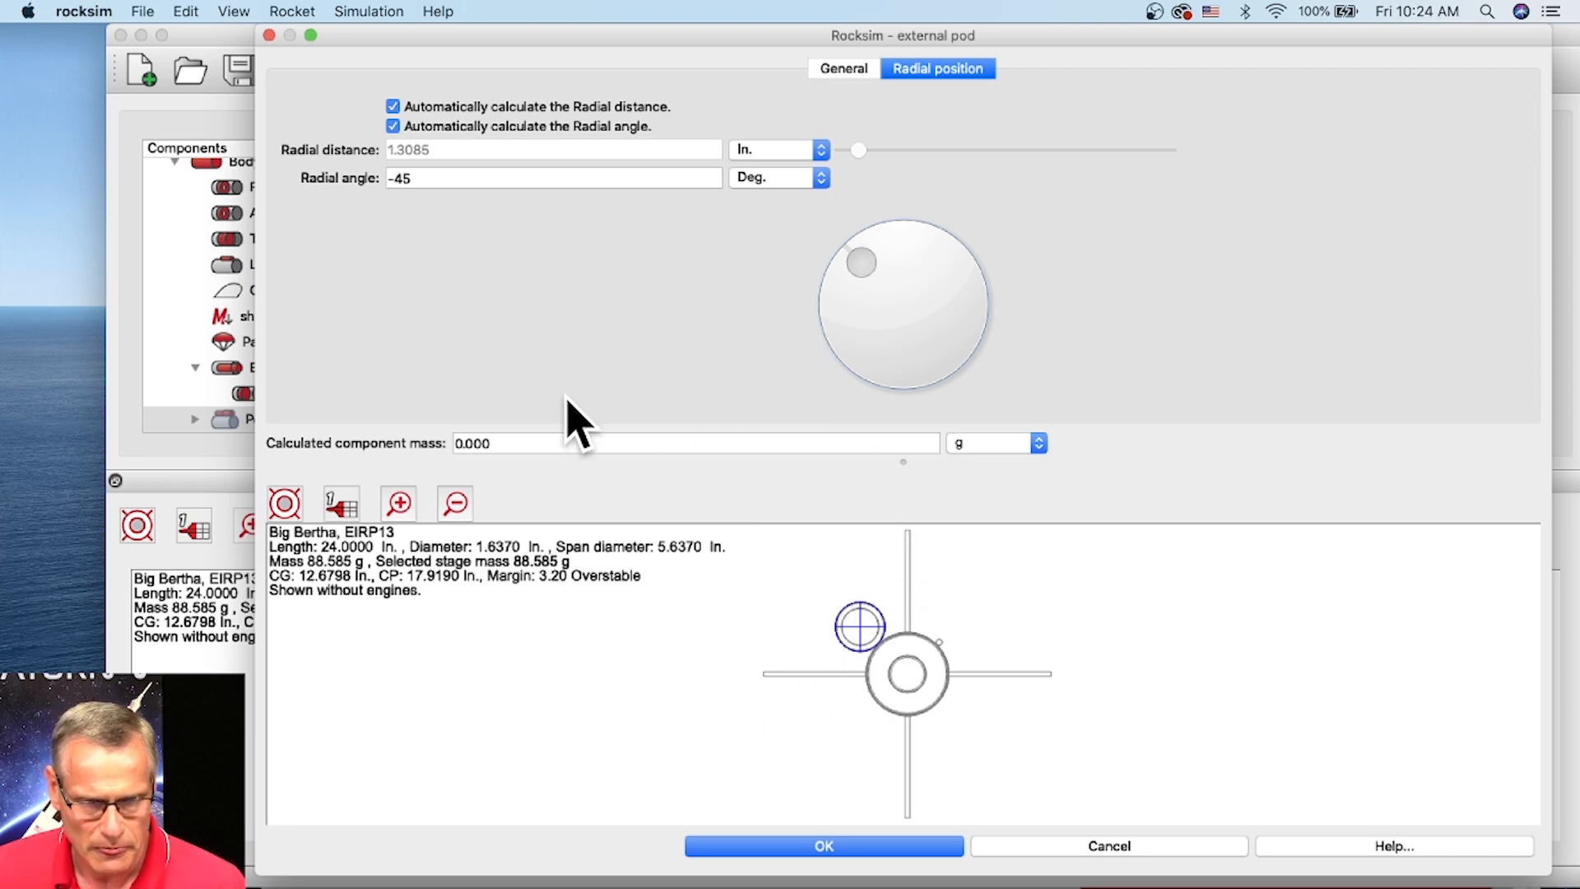
pyautogui.click(885, 848)
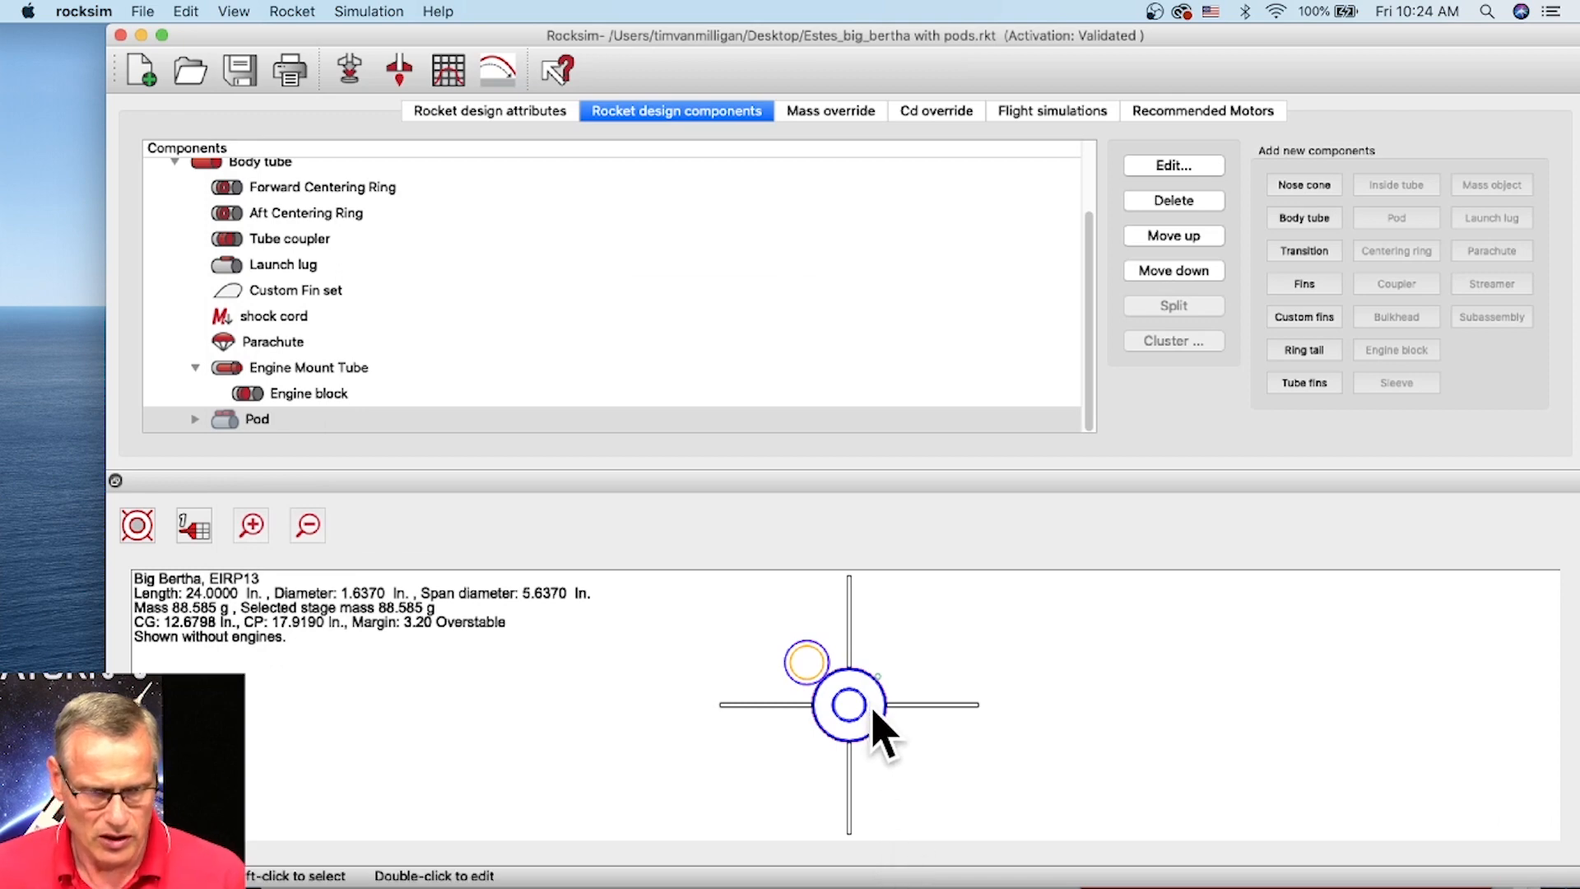
# Display the rocket in 3D and inspect the pod's body tube and its placement between the fins
pyautogui.click(136, 531)
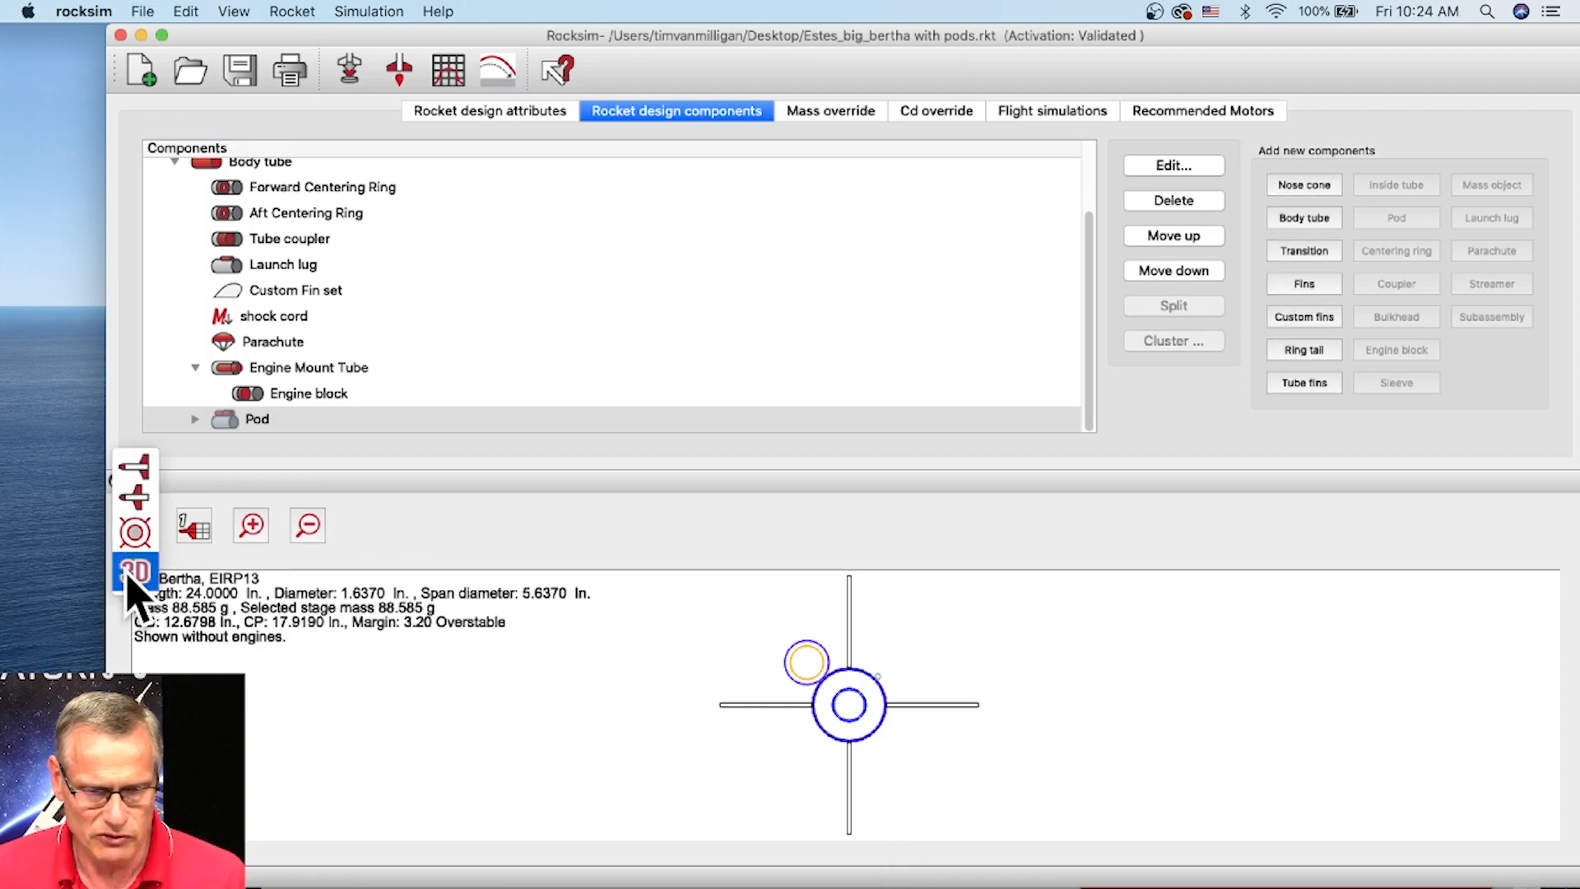
pyautogui.click(134, 572)
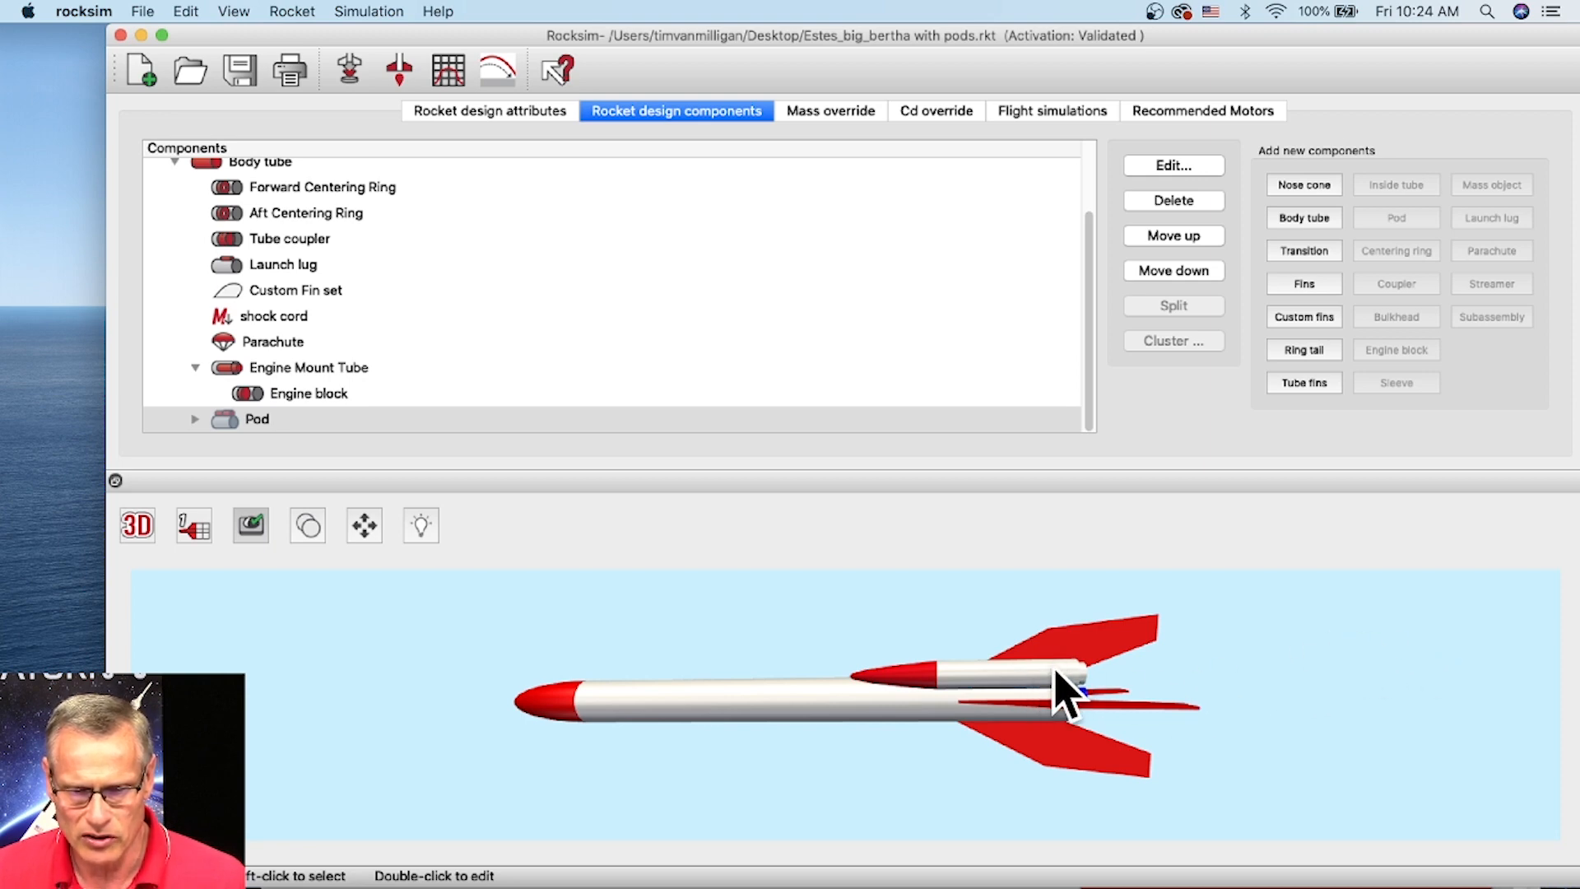
pyautogui.click(1062, 691)
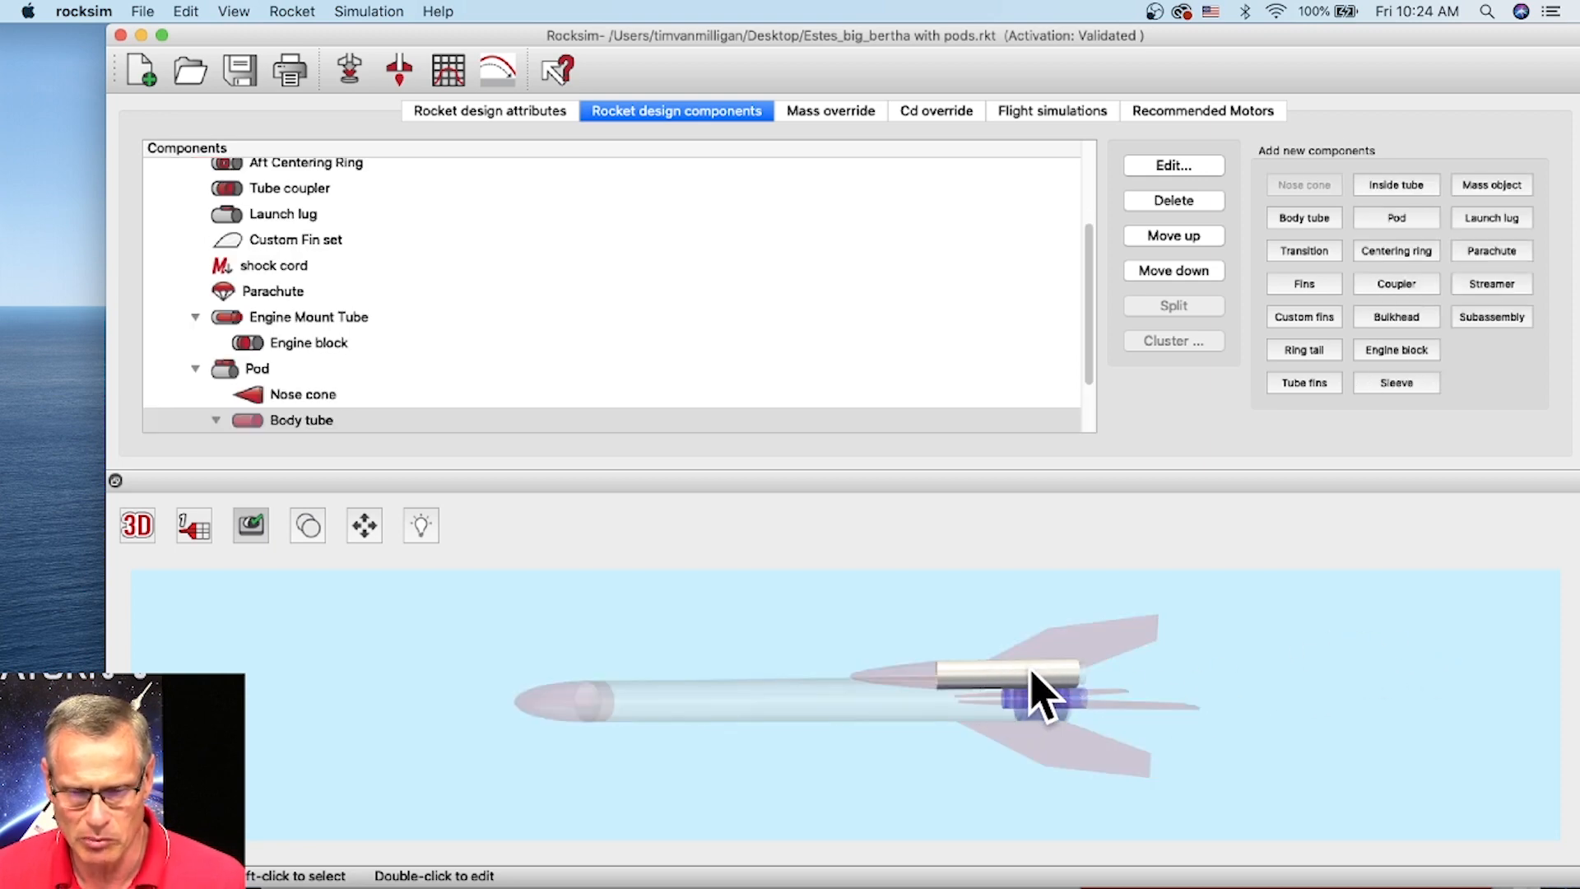
pyautogui.click(1366, 668)
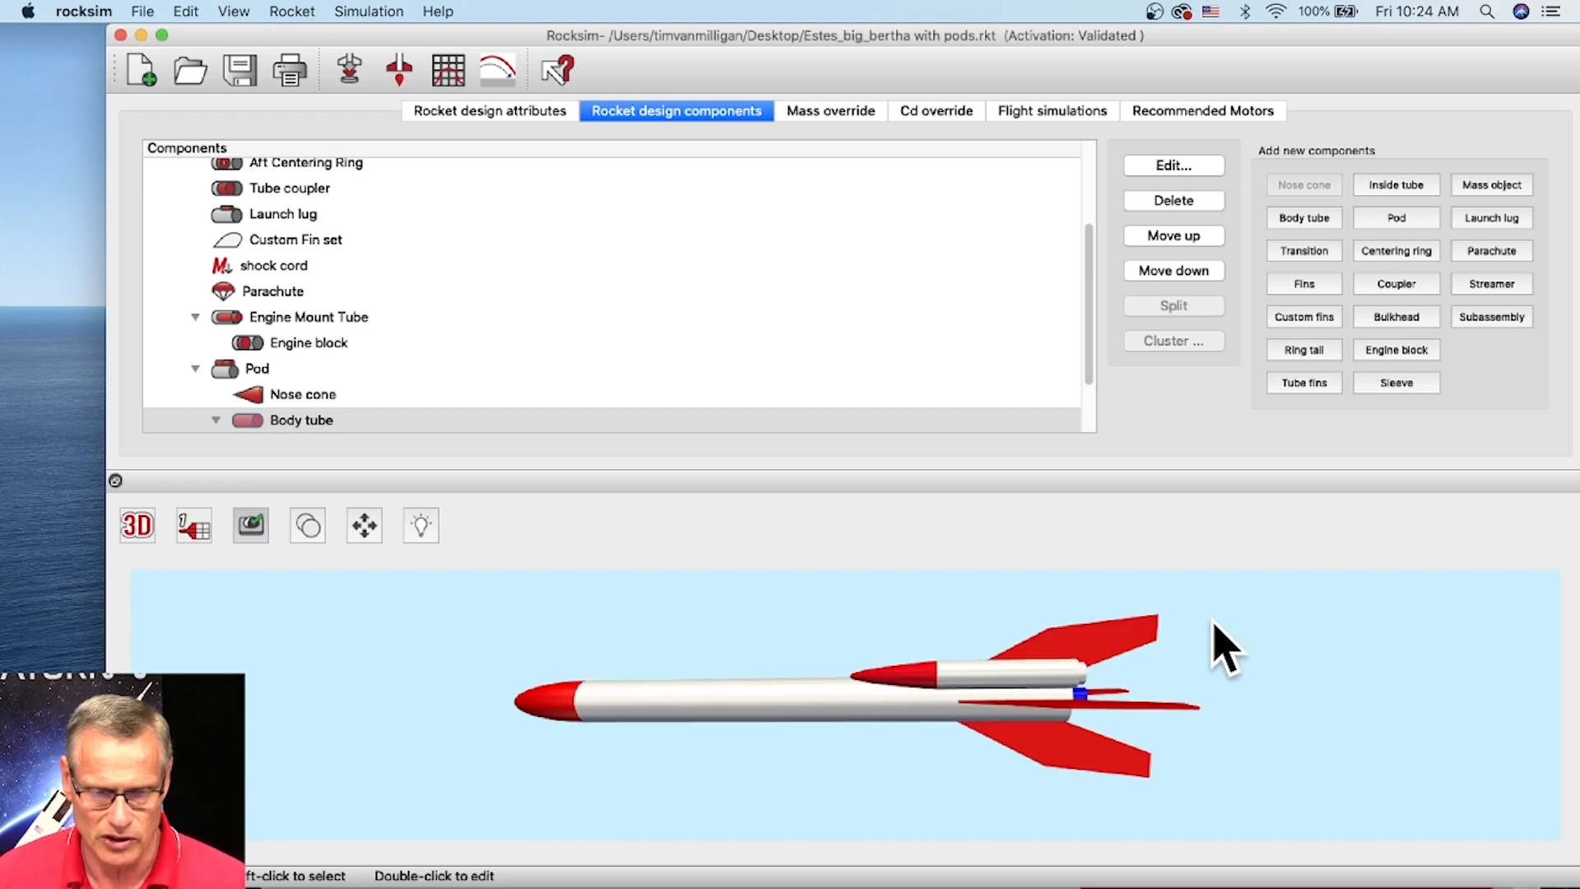
pyautogui.moveTo(899, 765)
pyautogui.mouseDown()
pyautogui.moveTo(325, 769)
pyautogui.moveTo(430, 783)
pyautogui.moveTo(903, 766)
pyautogui.mouseUp()
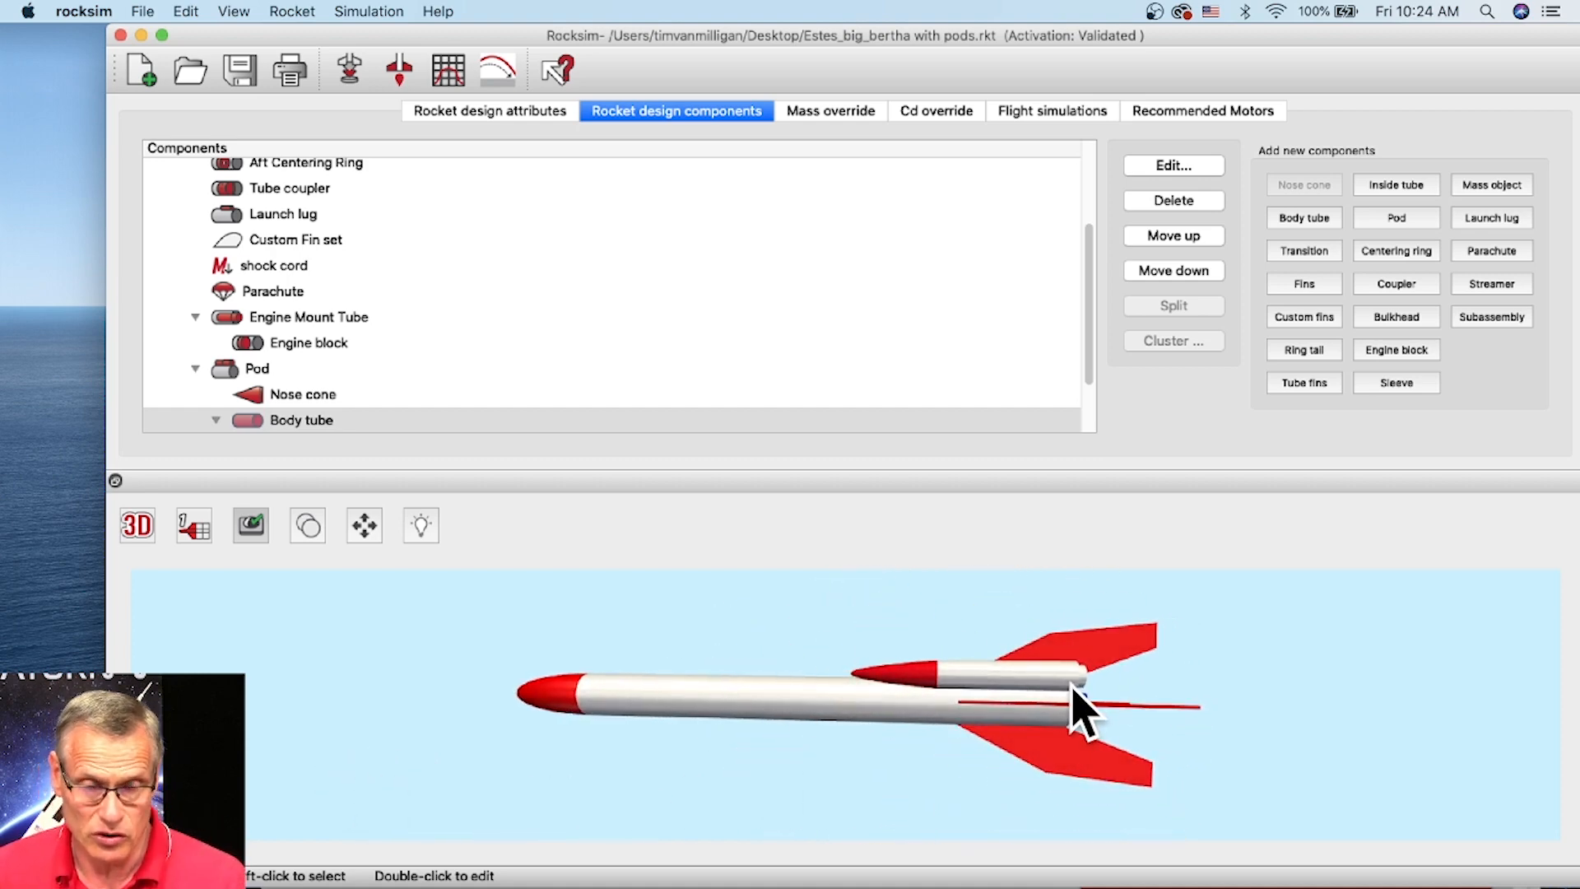
# Open the pod's properties, and switch to Safari to return to the top of the RS Live Training page with the page search closed
pyautogui.doubleClick(224, 369)
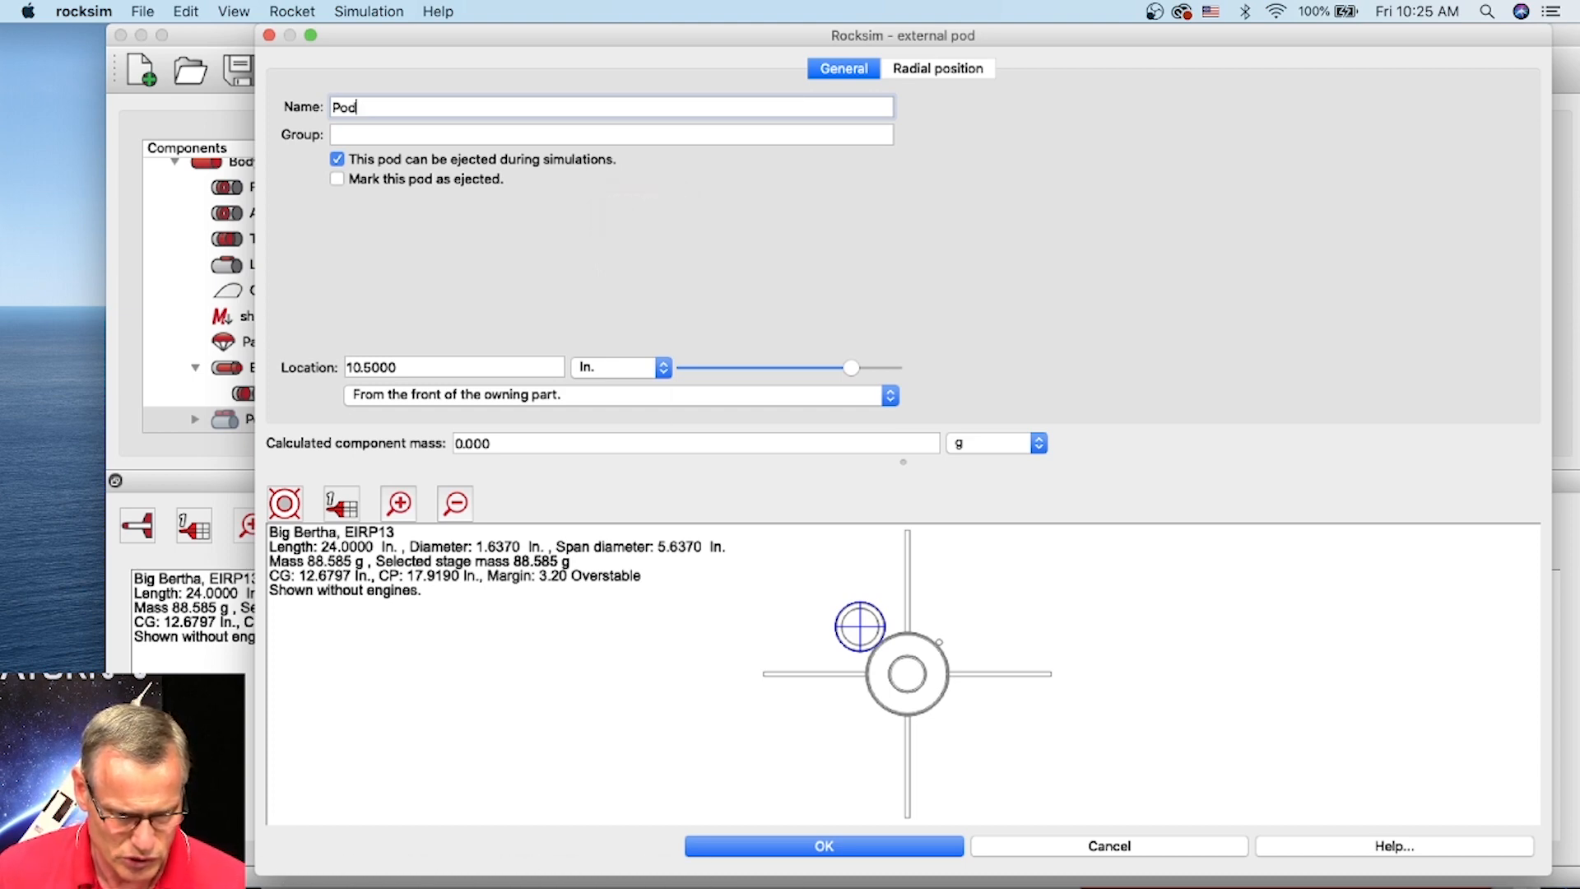
pyautogui.press('super+Tab')
pyautogui.scroll(10, 1104, 416)
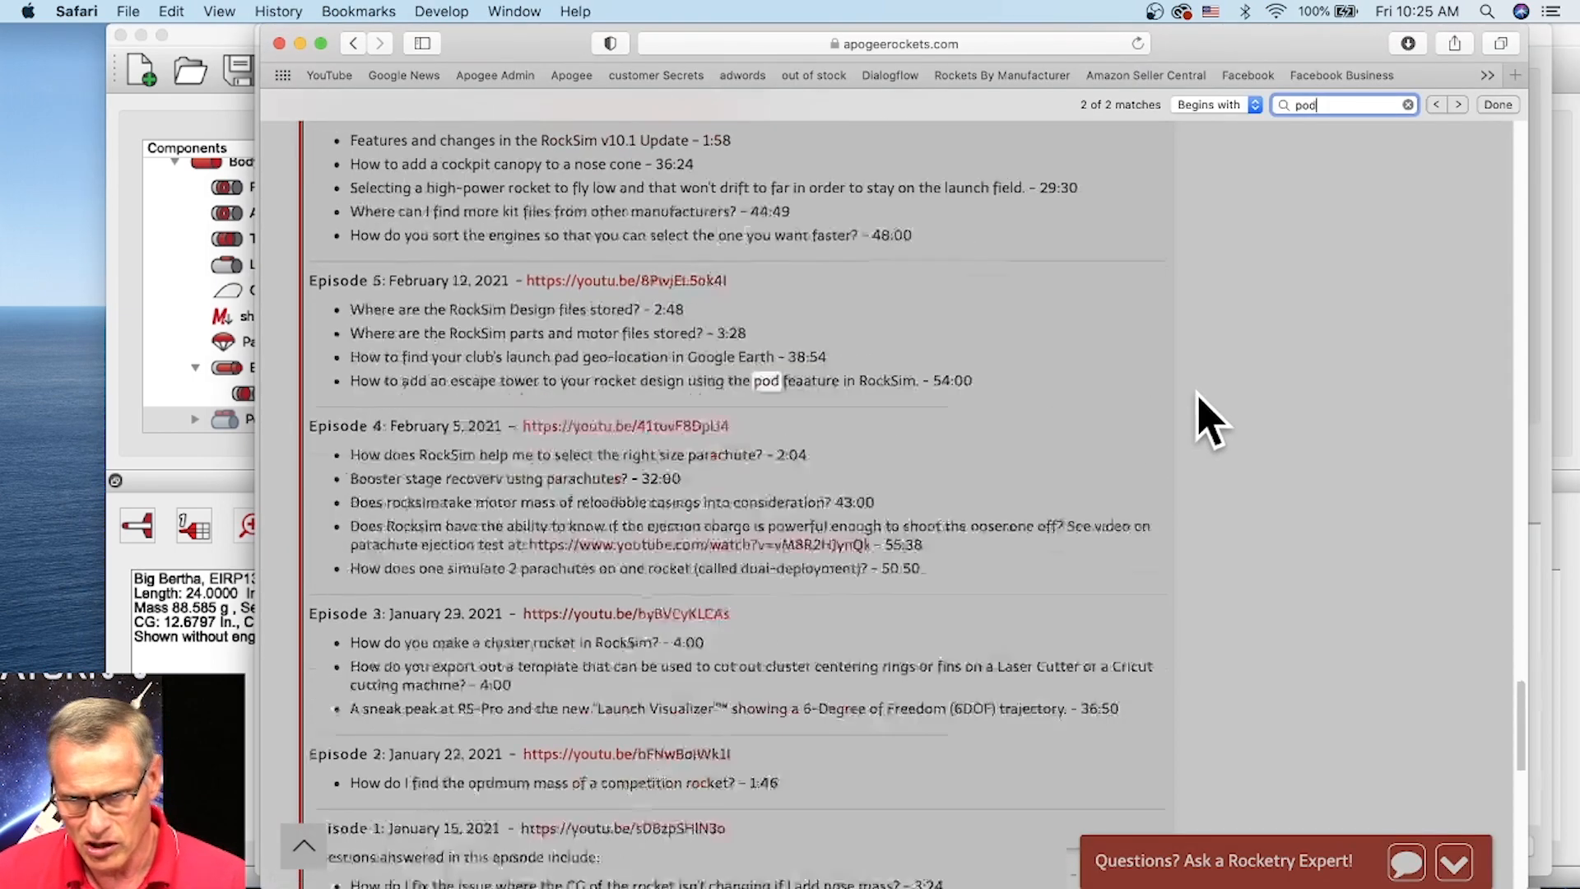
pyautogui.scroll(10, 1390, 473)
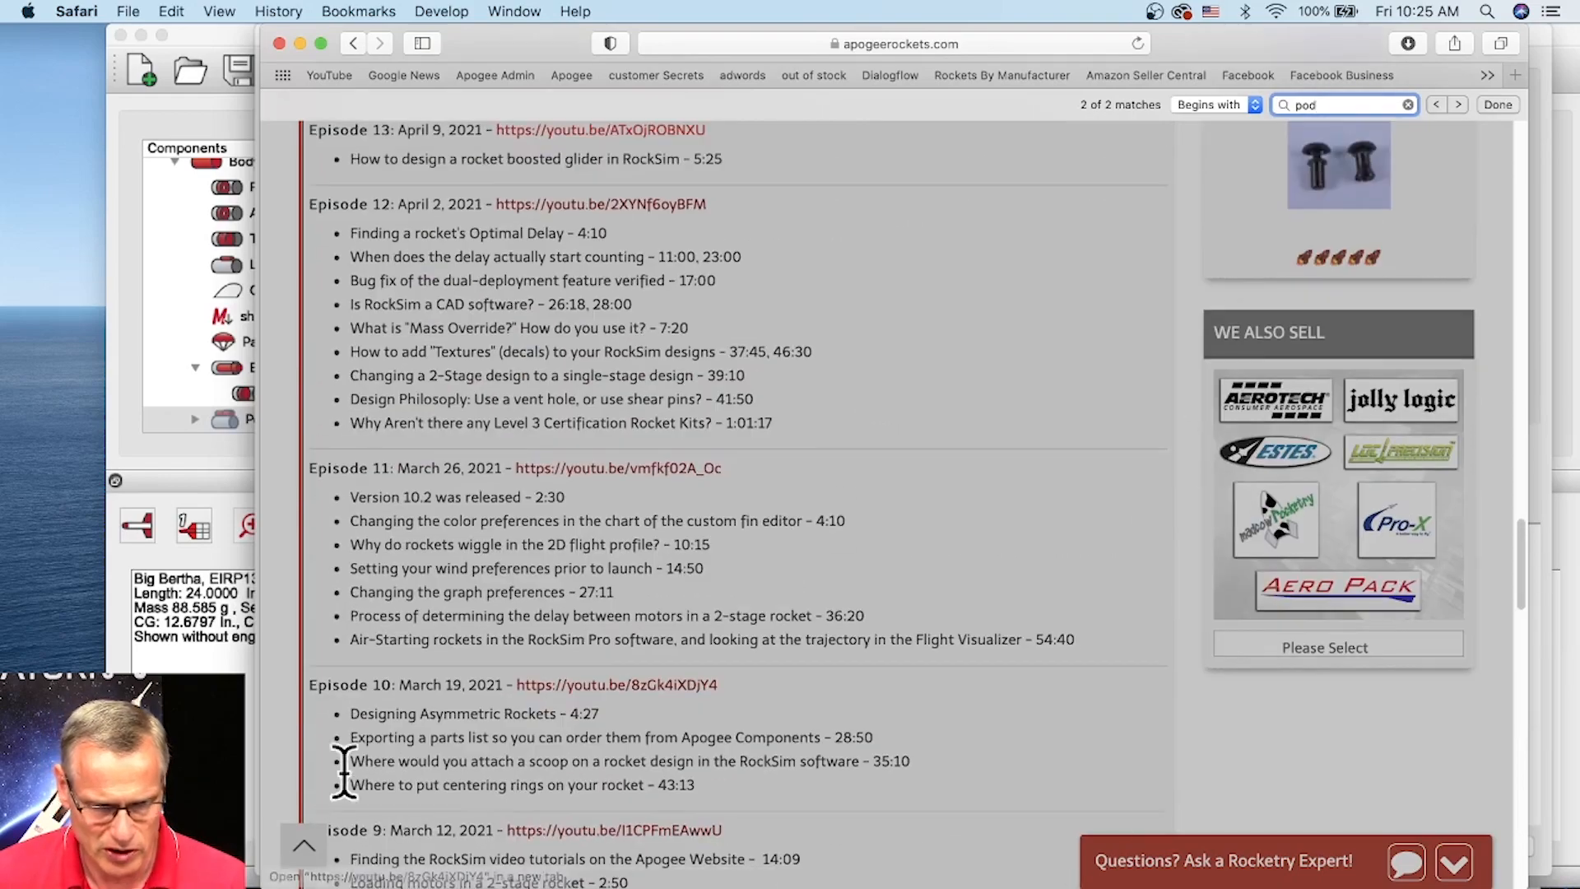
pyautogui.click(302, 845)
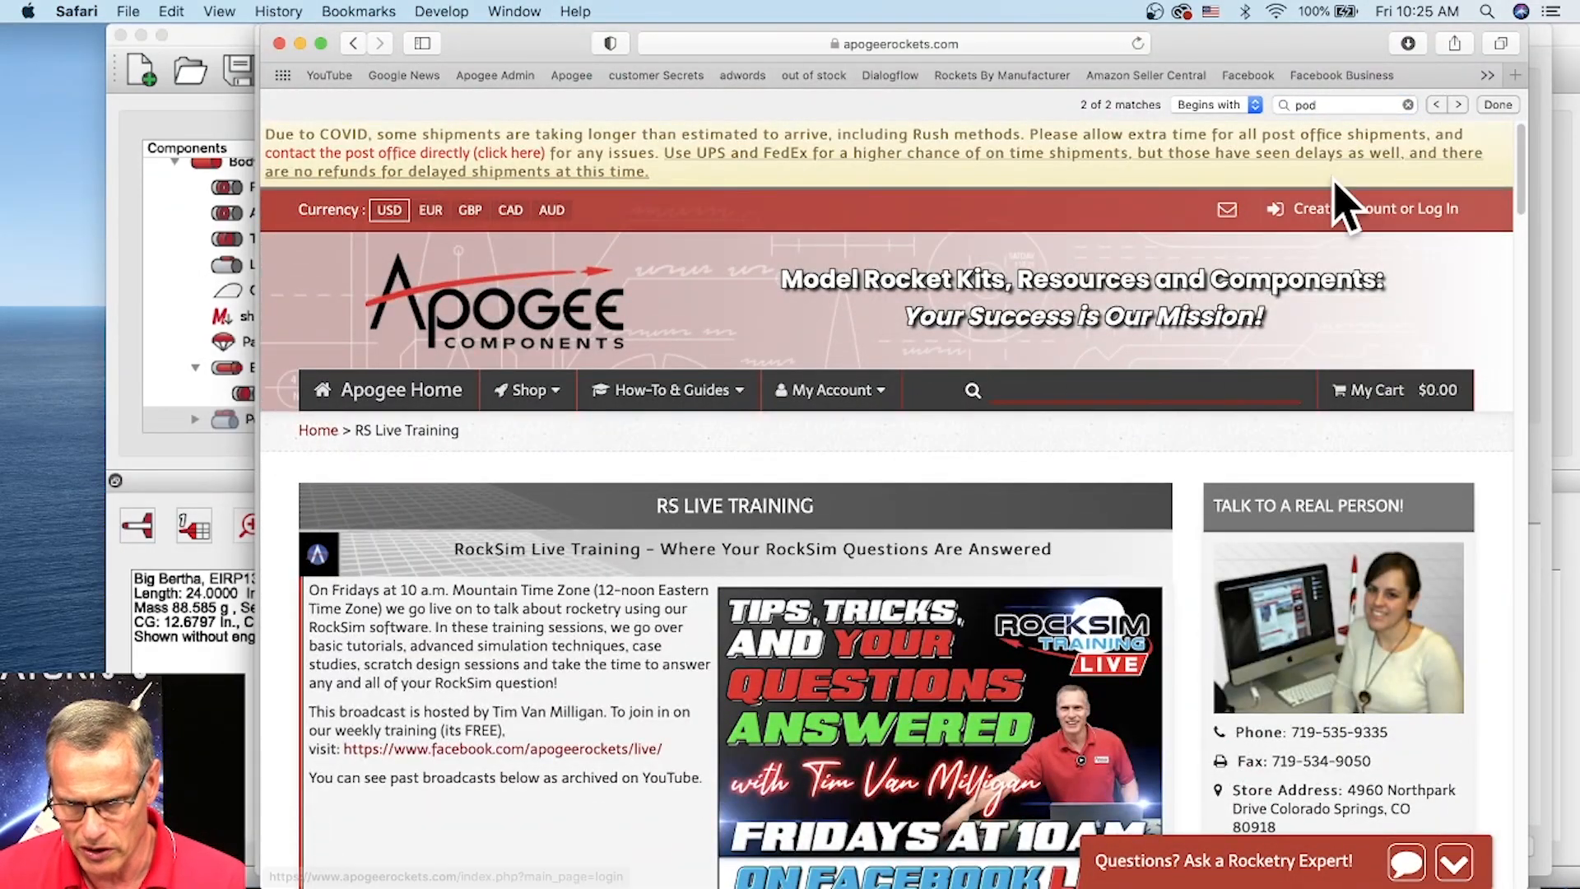
pyautogui.click(1498, 104)
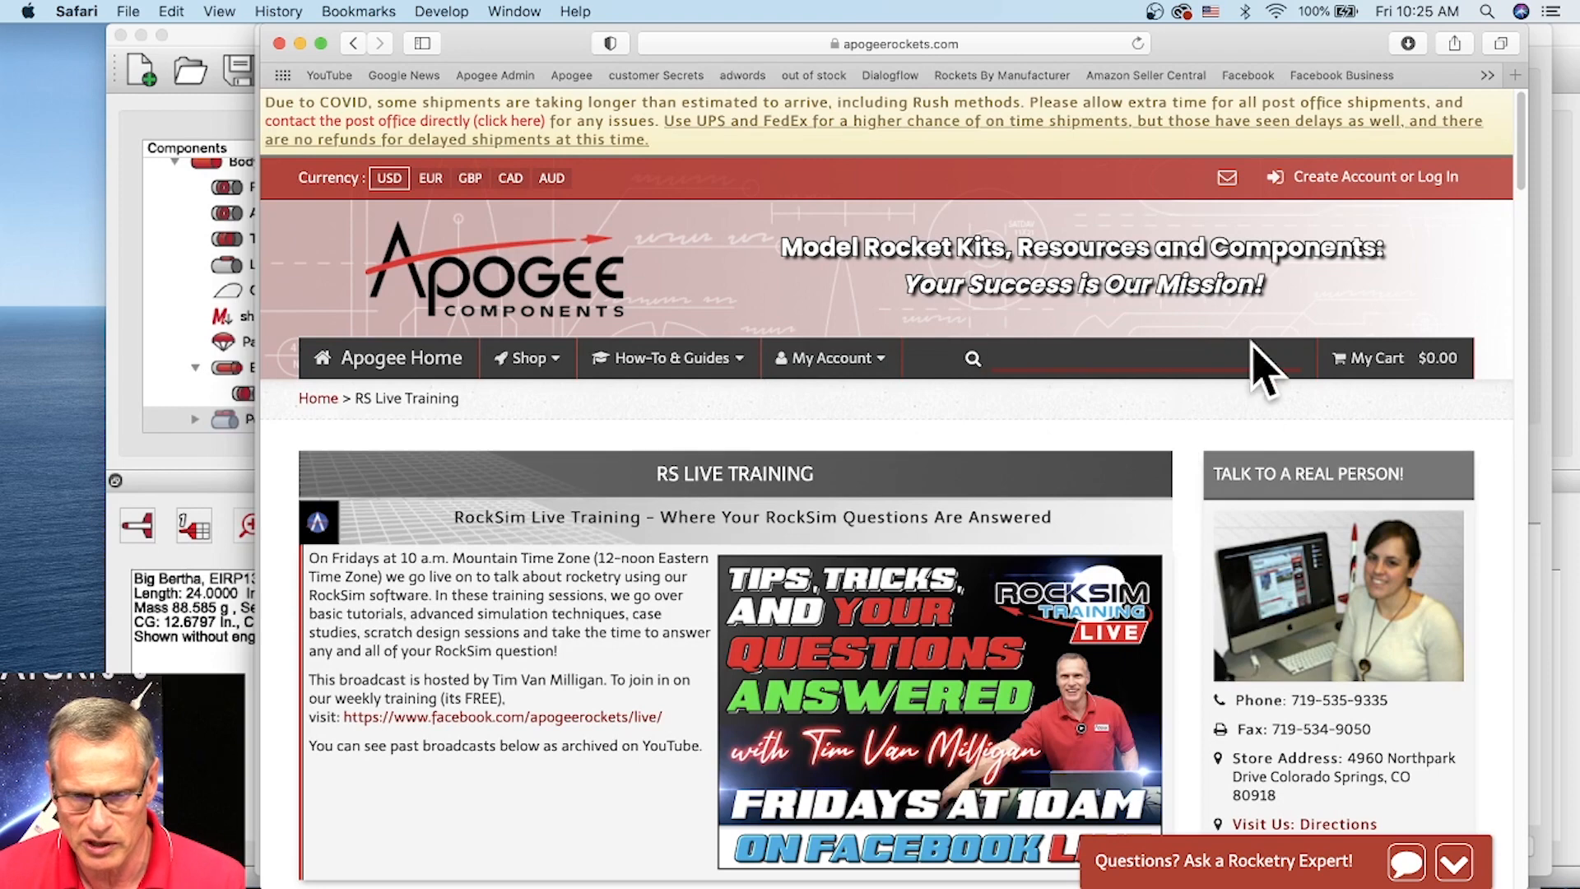
# Search the Apogee site for "strap", review the suggested content and run the suggested search "strap on pods"
pyautogui.write('strap')
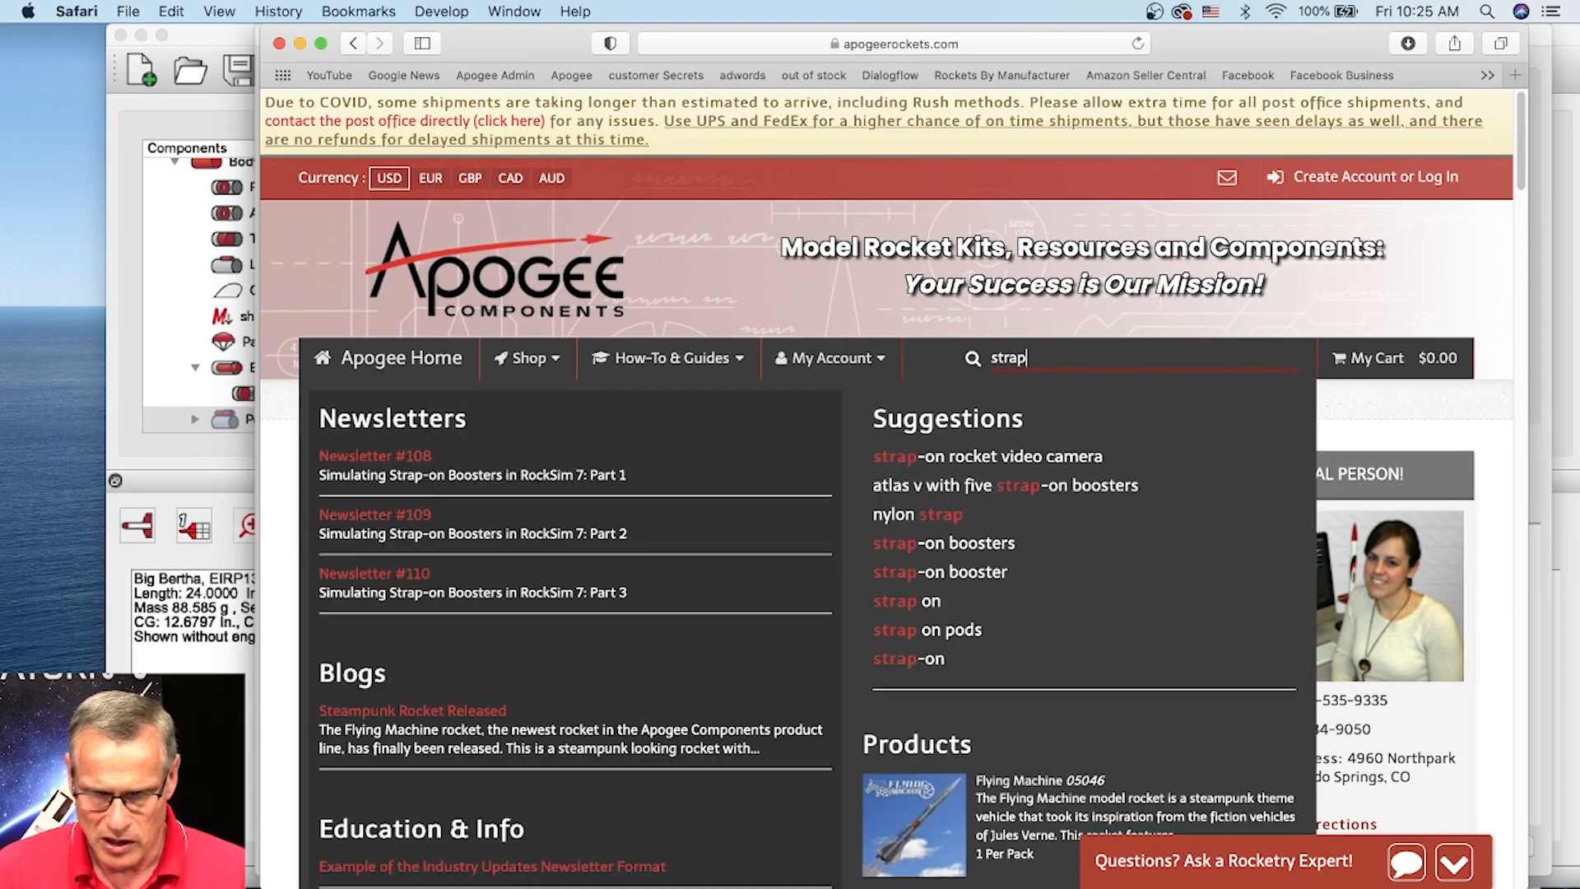
pyautogui.scroll(-3, 1059, 582)
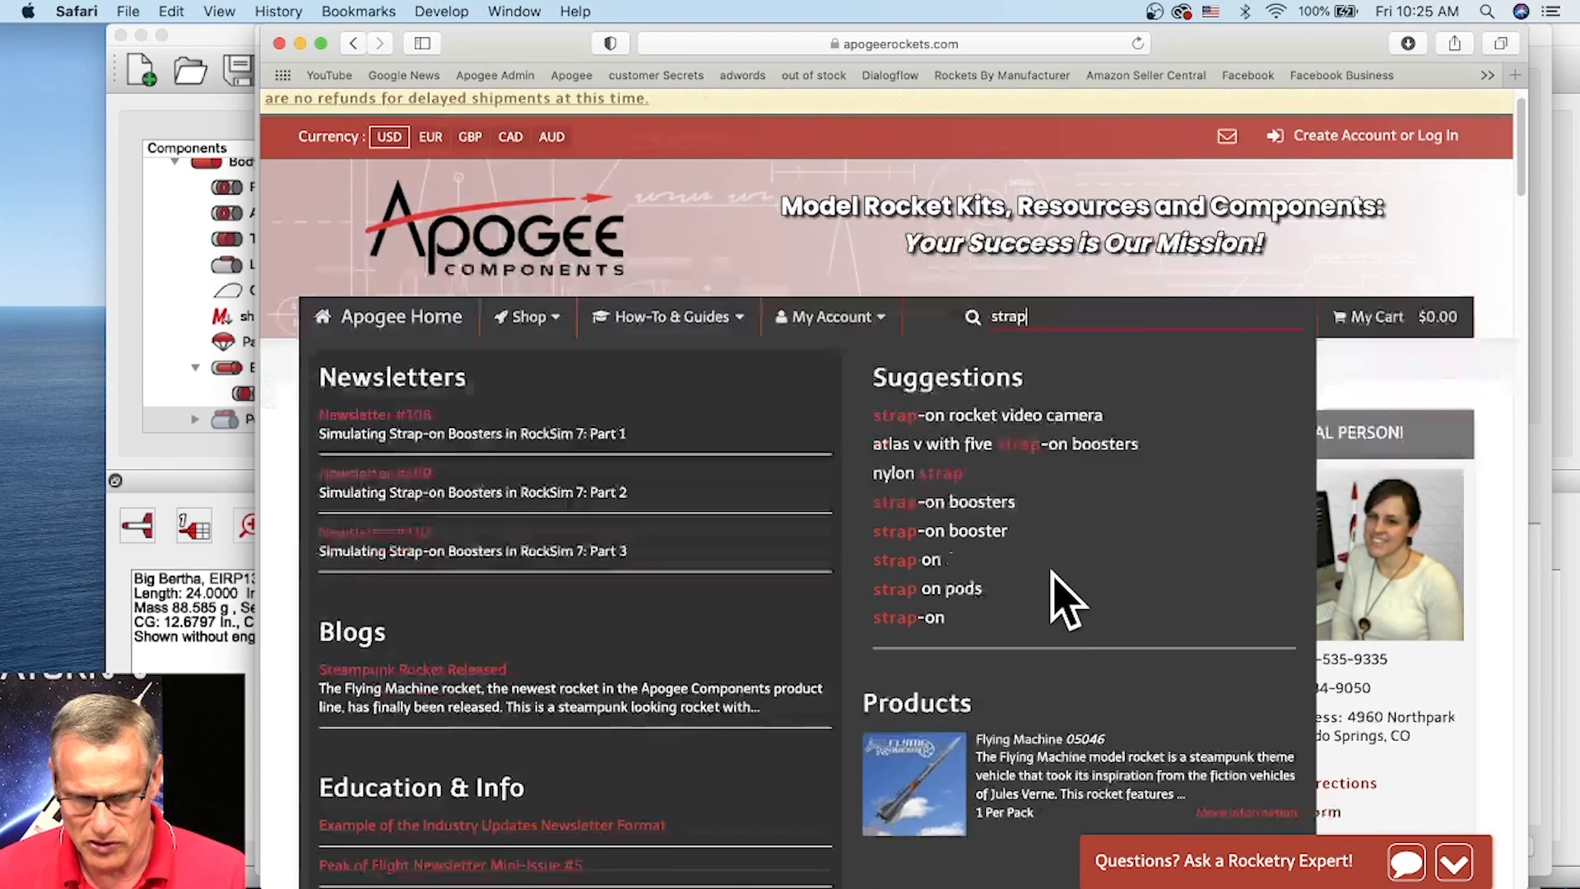
pyautogui.scroll(-7, 1031, 615)
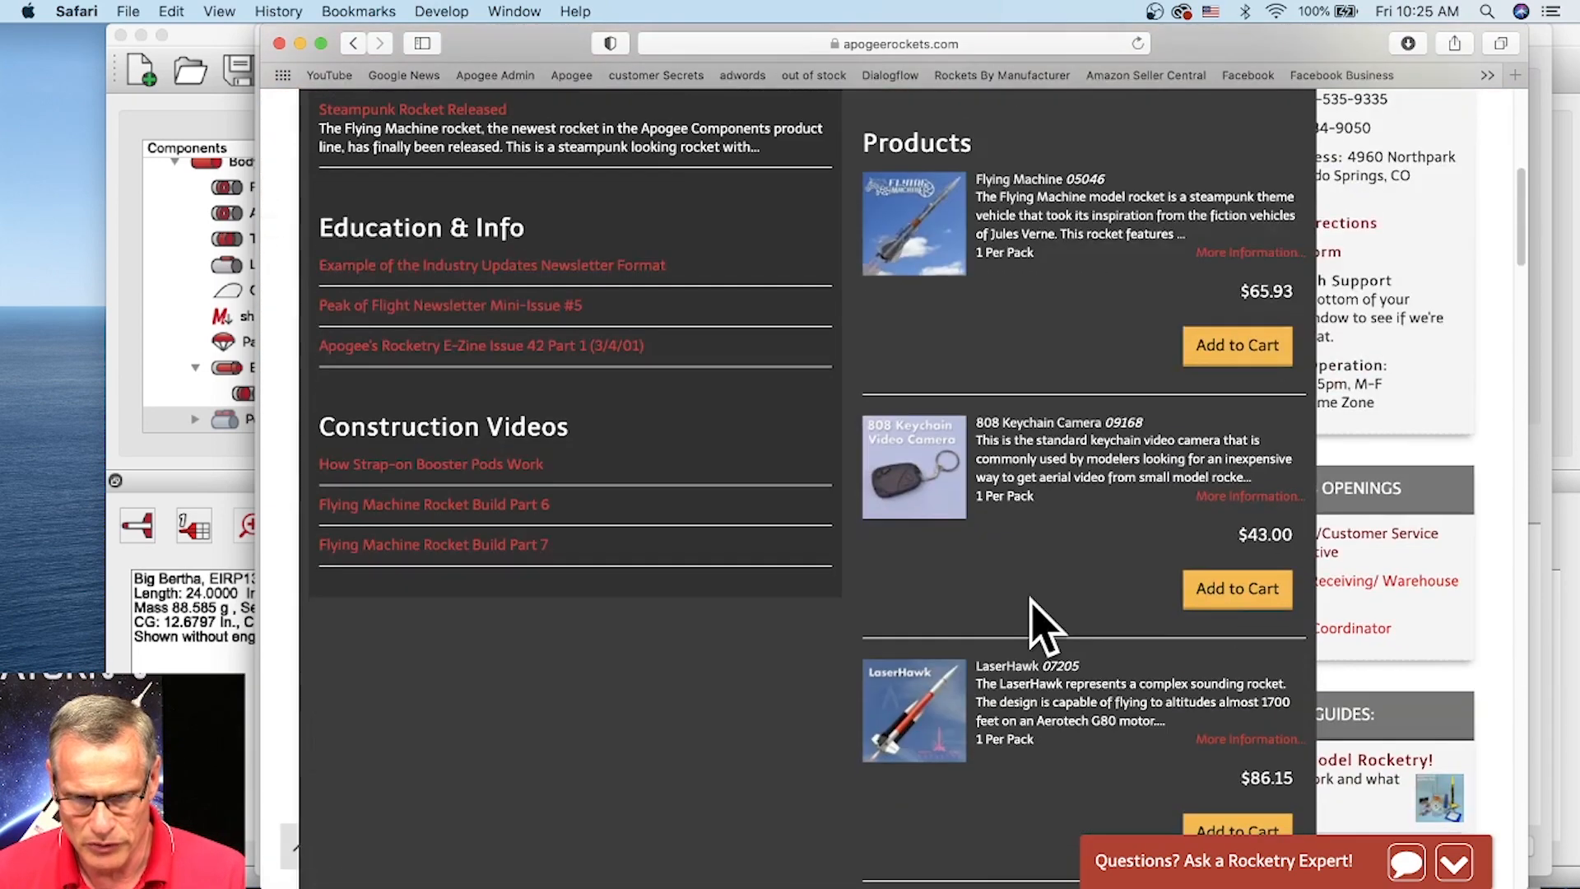
pyautogui.scroll(-1, 1041, 580)
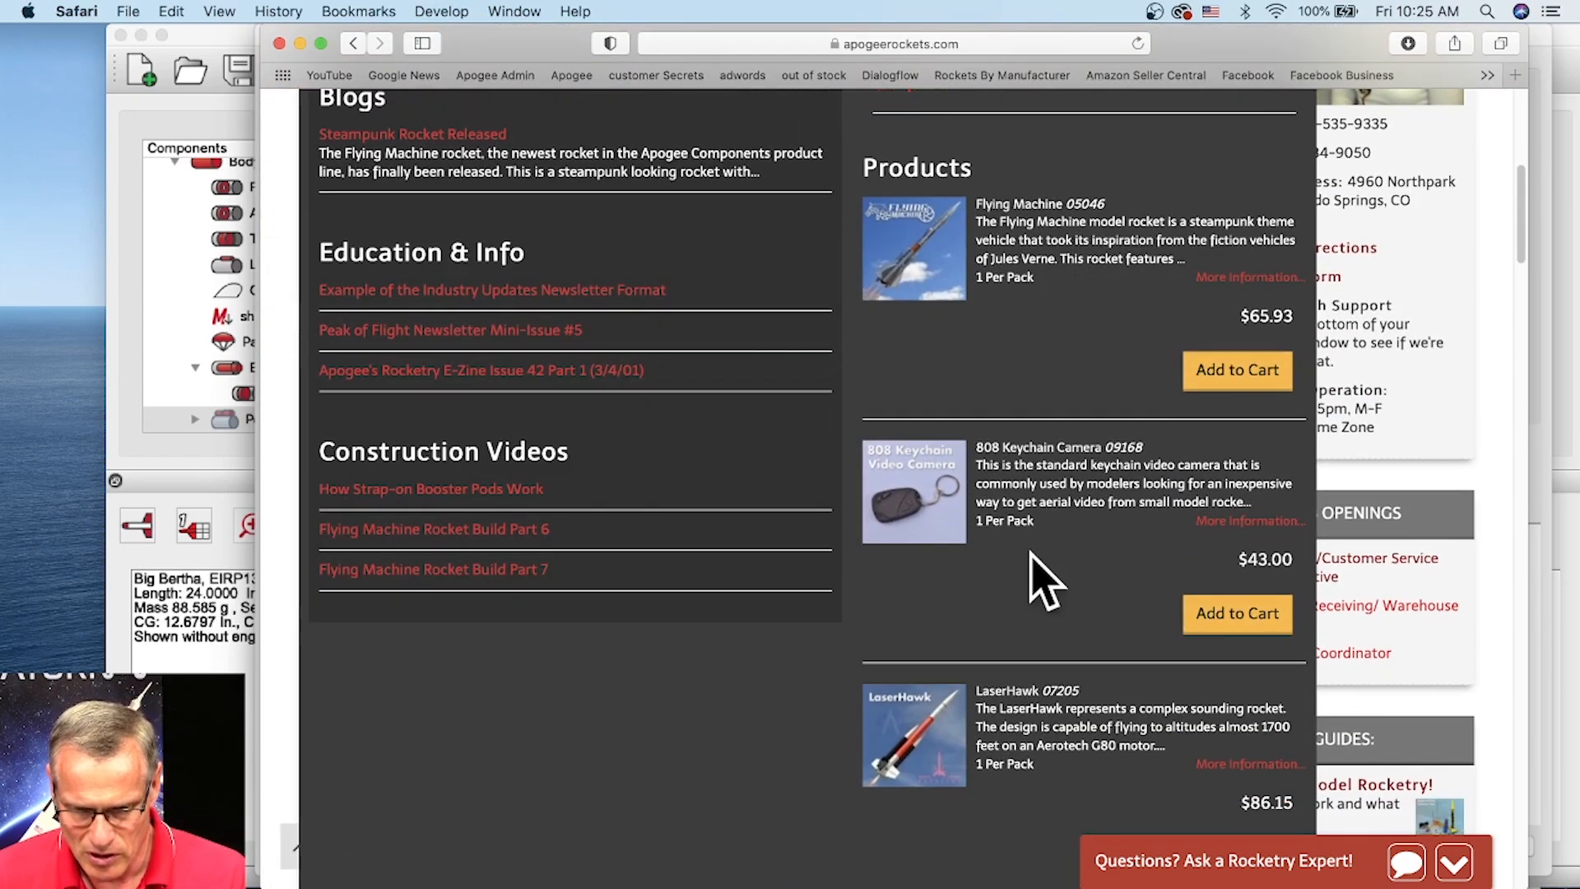
pyautogui.scroll(2, 946, 459)
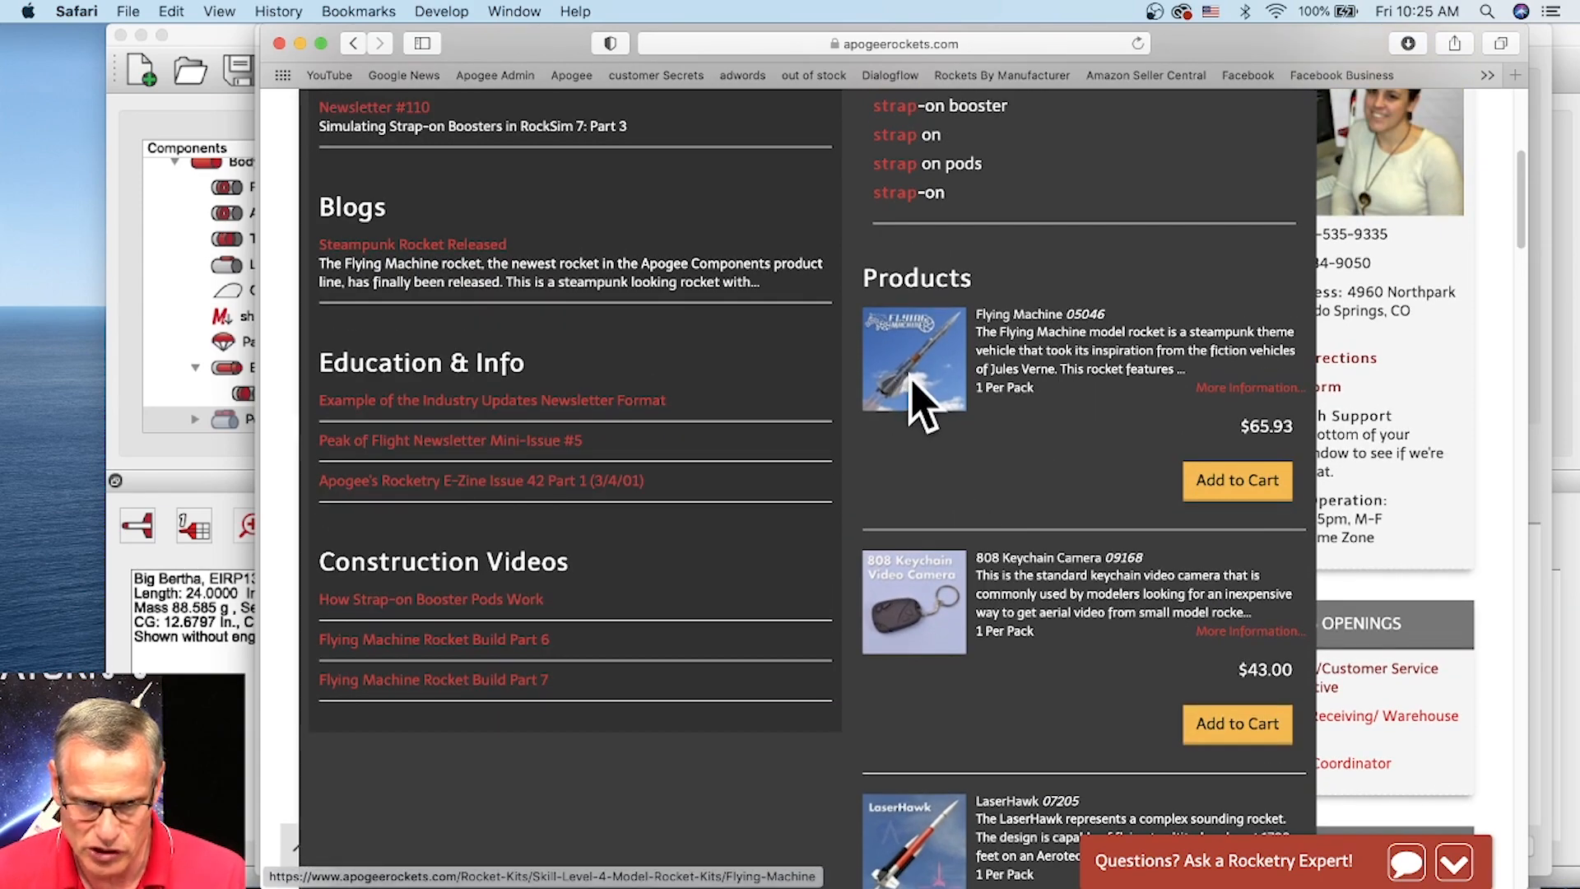
pyautogui.scroll(3, 898, 444)
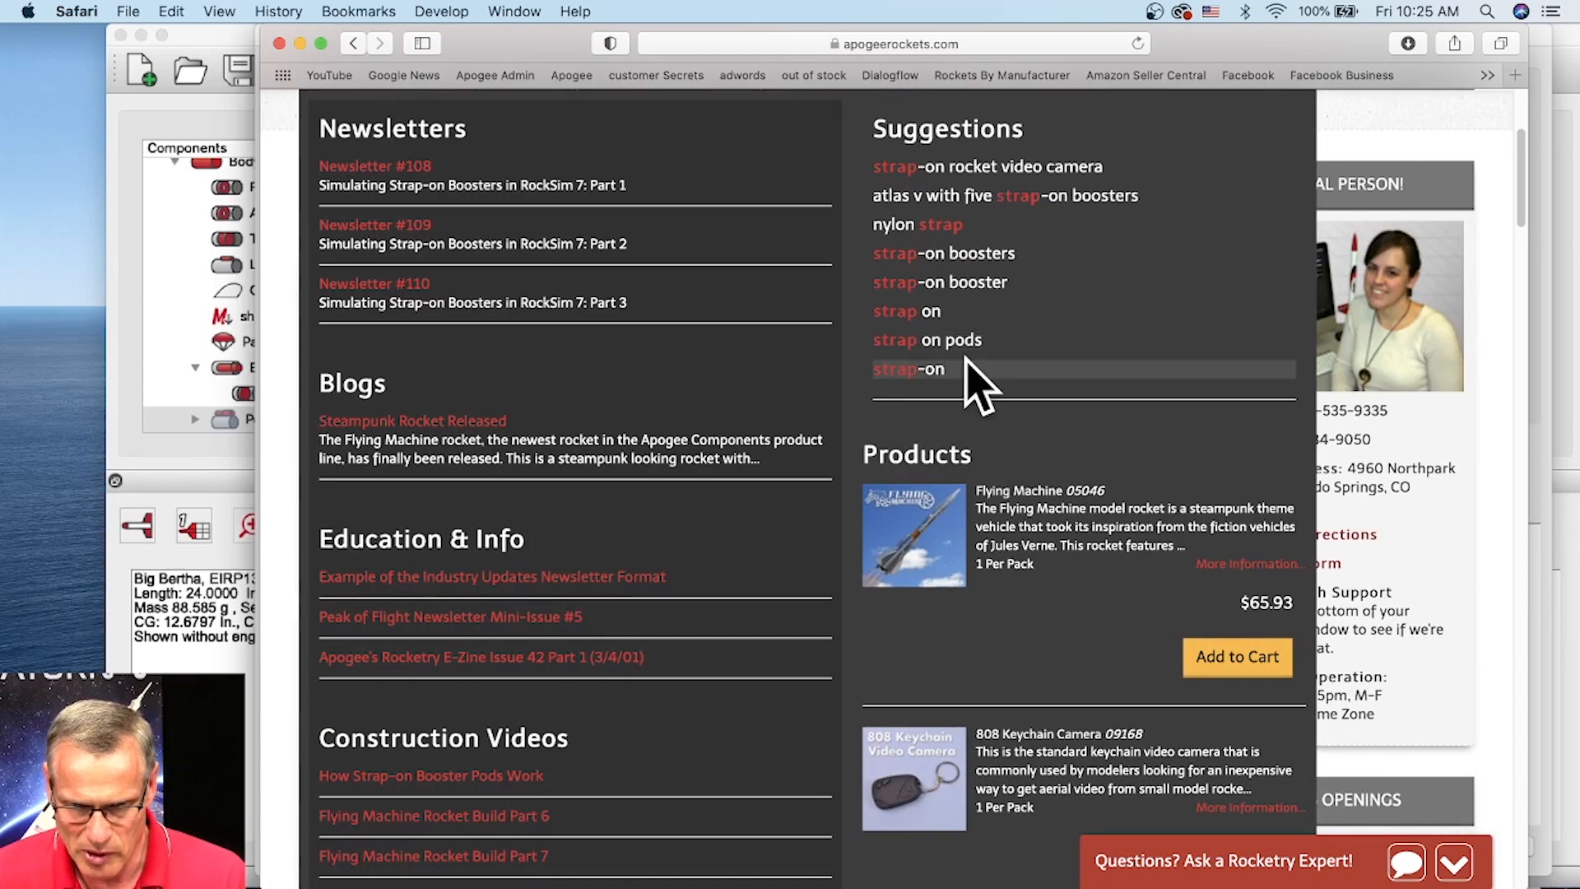
pyautogui.click(952, 341)
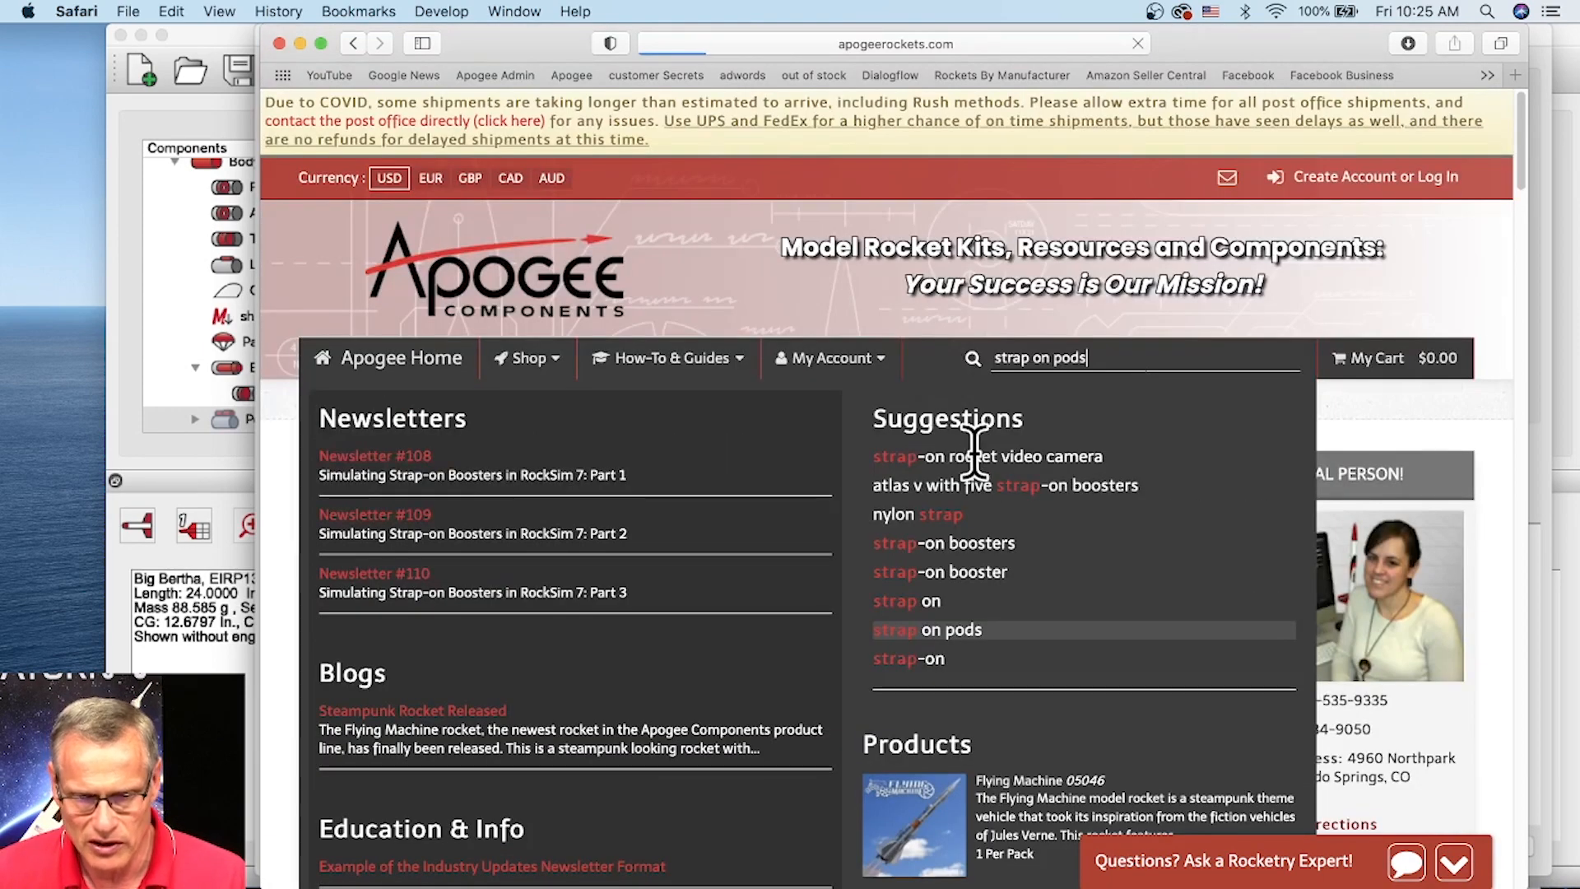
# Review the products in the search results and open the Strap-on Booster Pods product page
pyautogui.scroll(-5, 914, 601)
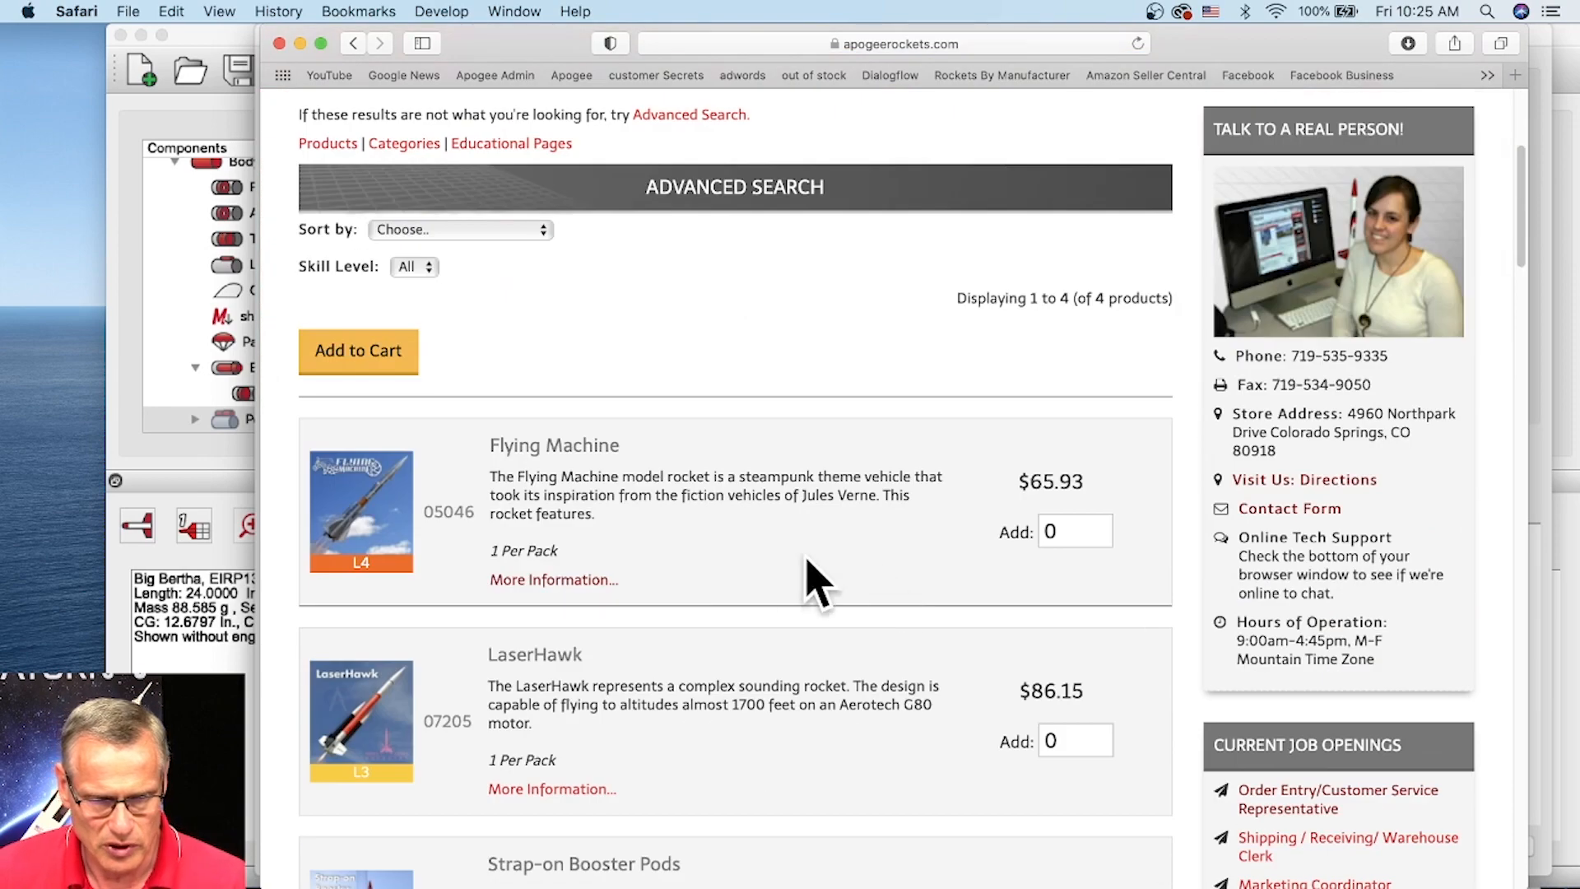
pyautogui.scroll(-5, 827, 585)
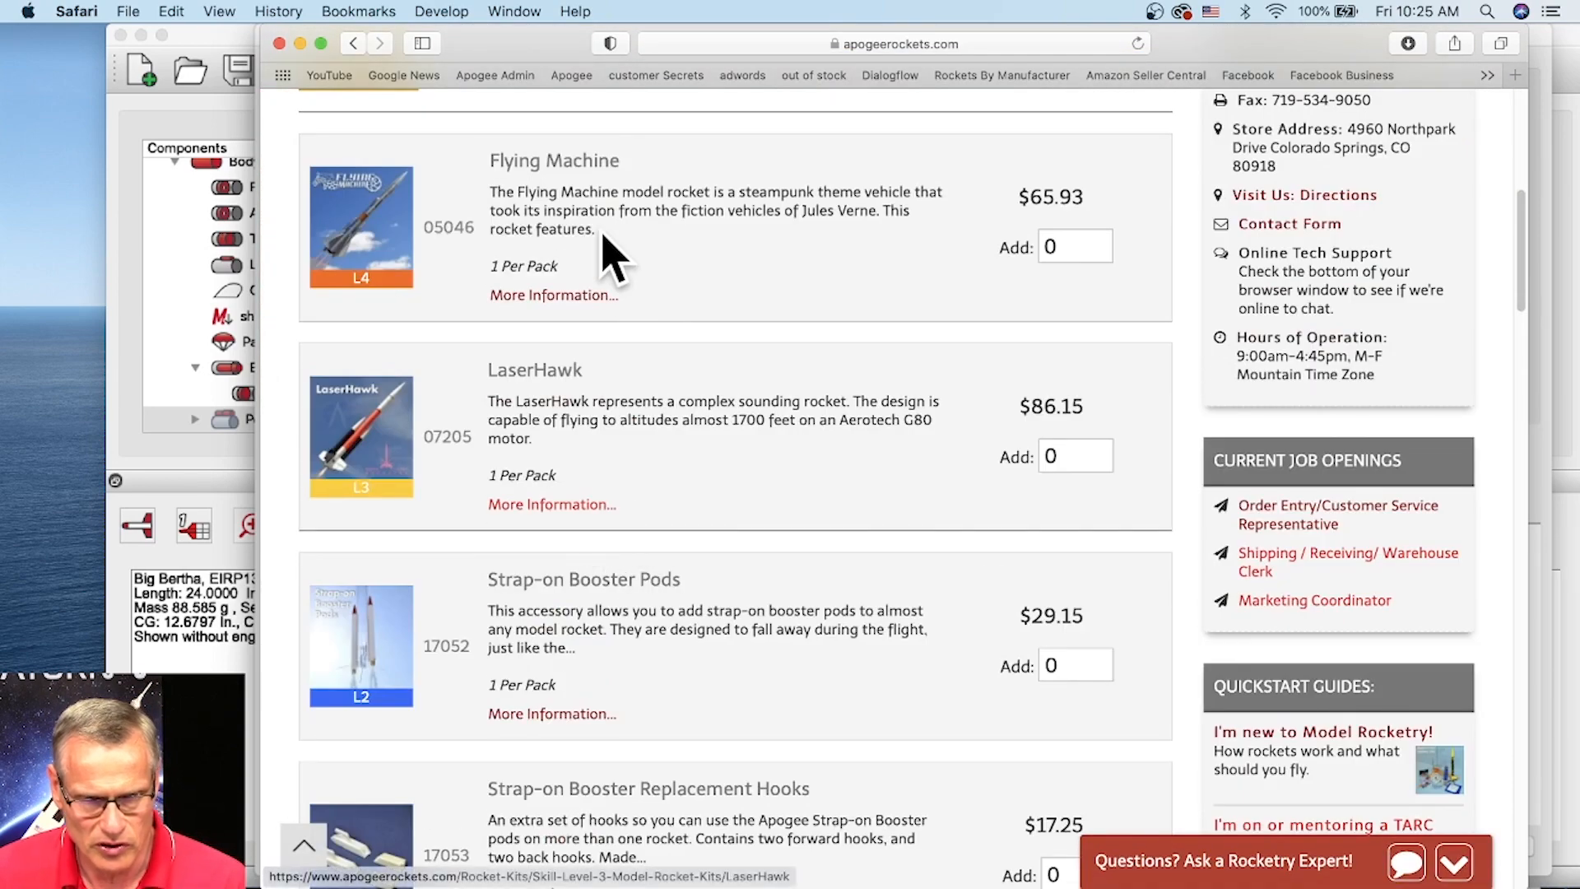
pyautogui.scroll(4, 650, 280)
pyautogui.scroll(-2, 650, 650)
pyautogui.scroll(-2, 576, 692)
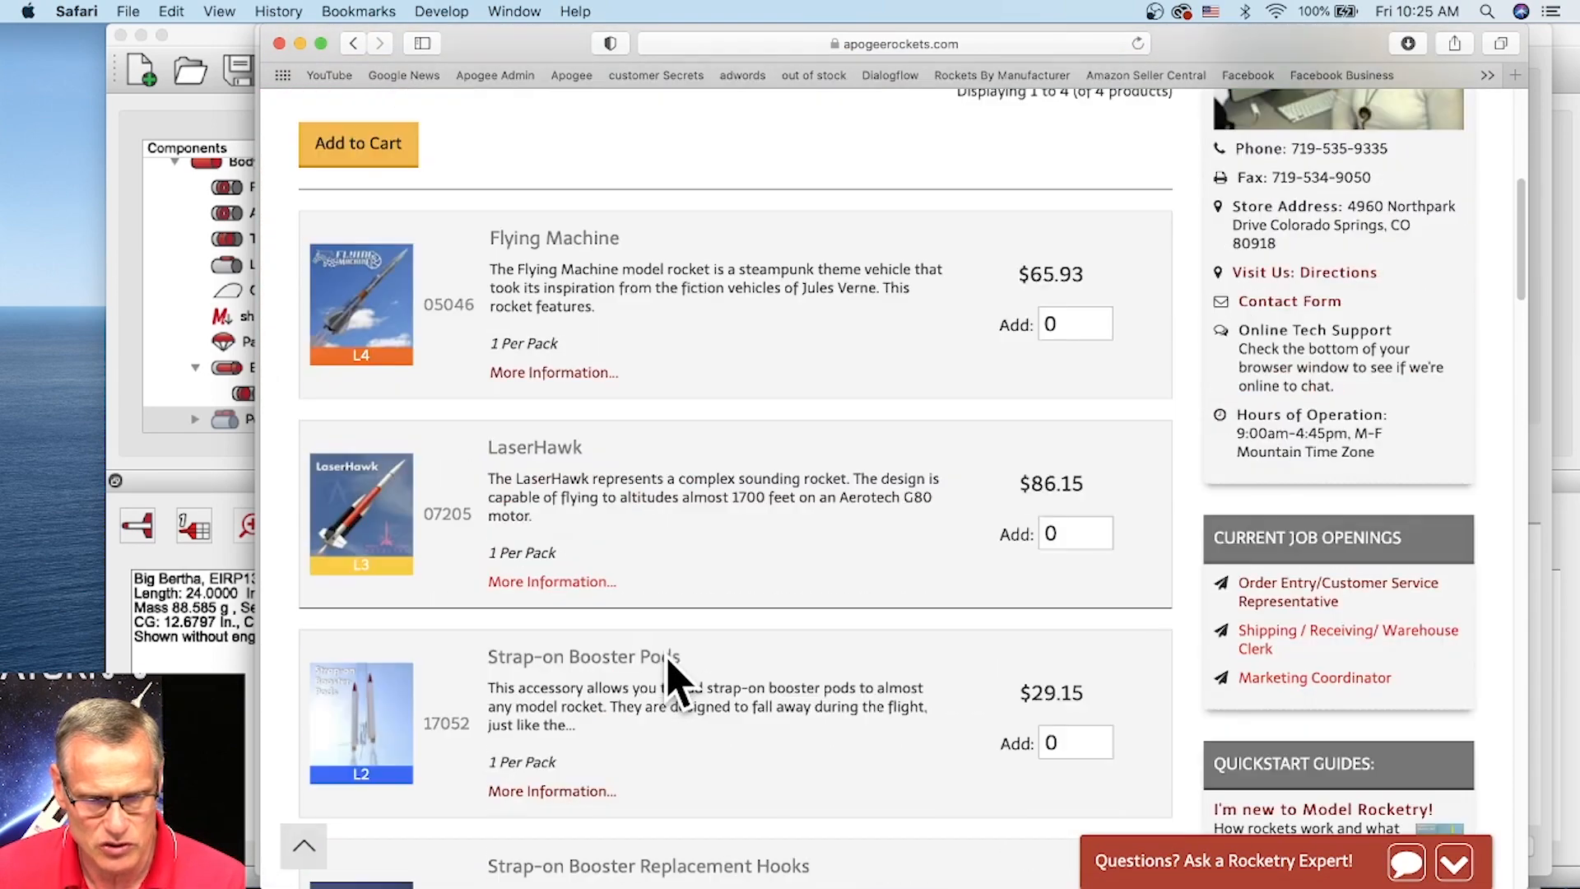
pyautogui.scroll(-4, 601, 659)
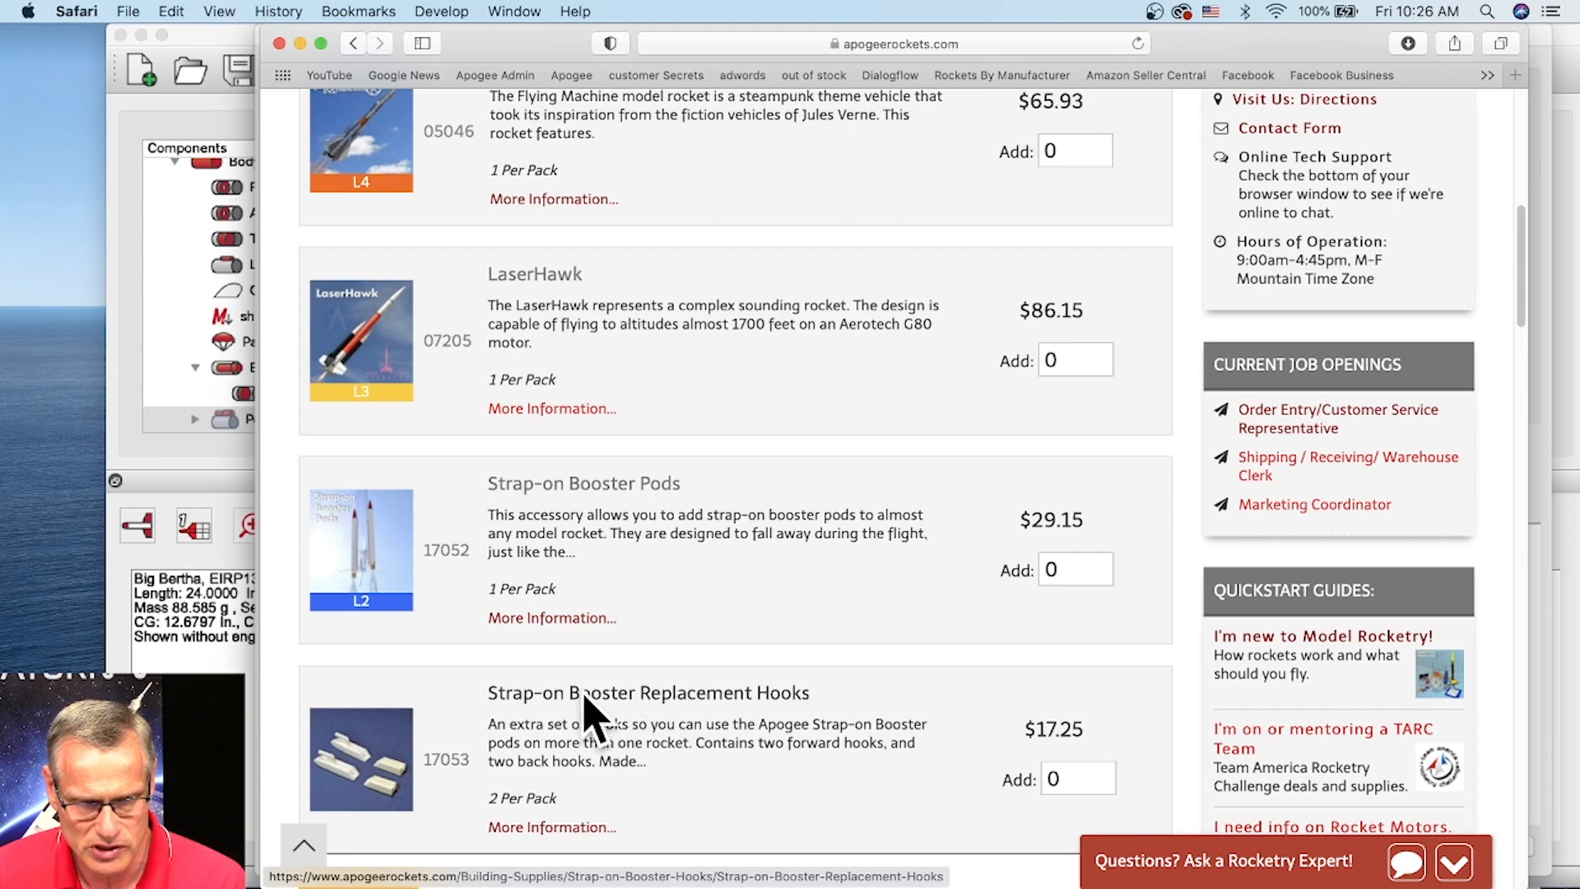
pyautogui.click(607, 494)
# Examine the Strap-on Booster Pods specifications and browse the enlarged product photos up to the nose cones, closing the gallery at the end
pyautogui.scroll(-3, 473, 560)
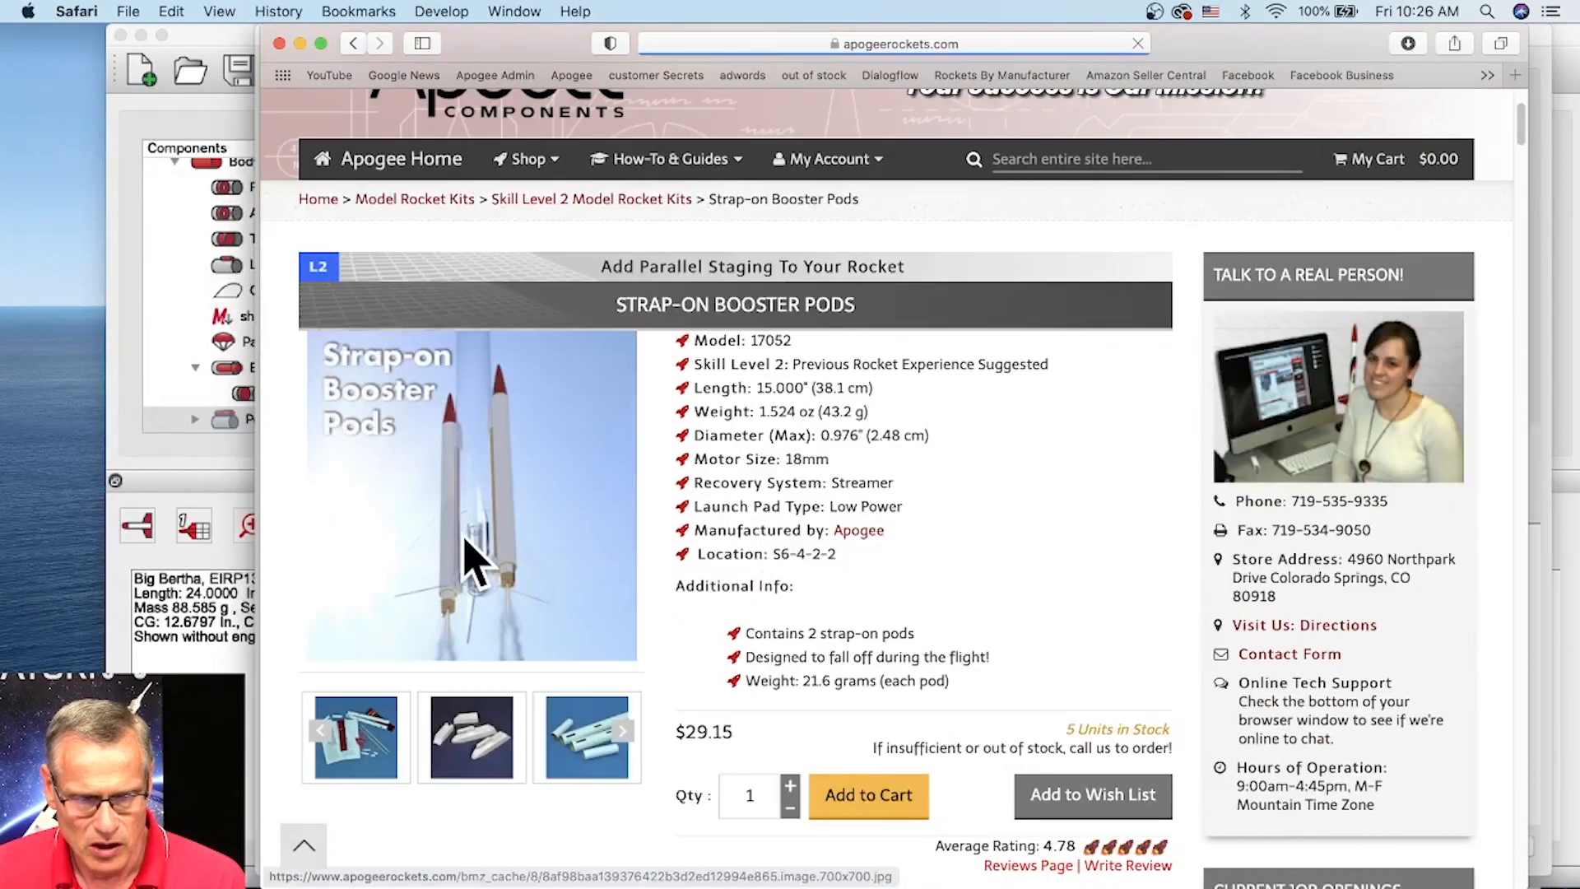
pyautogui.scroll(-1, 535, 569)
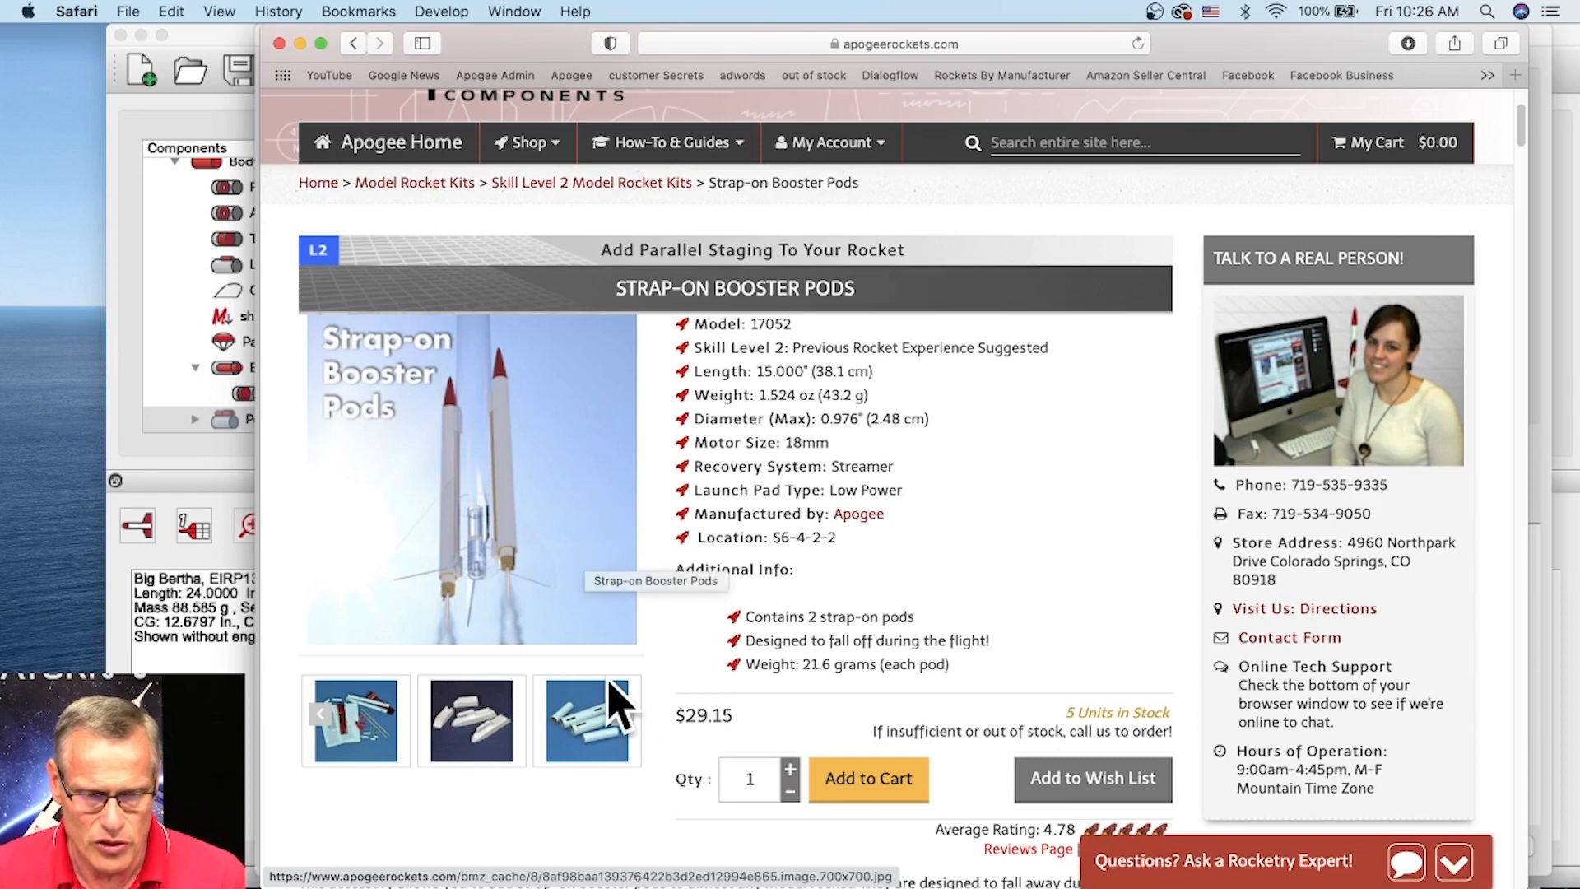
pyautogui.scroll(-2, 498, 568)
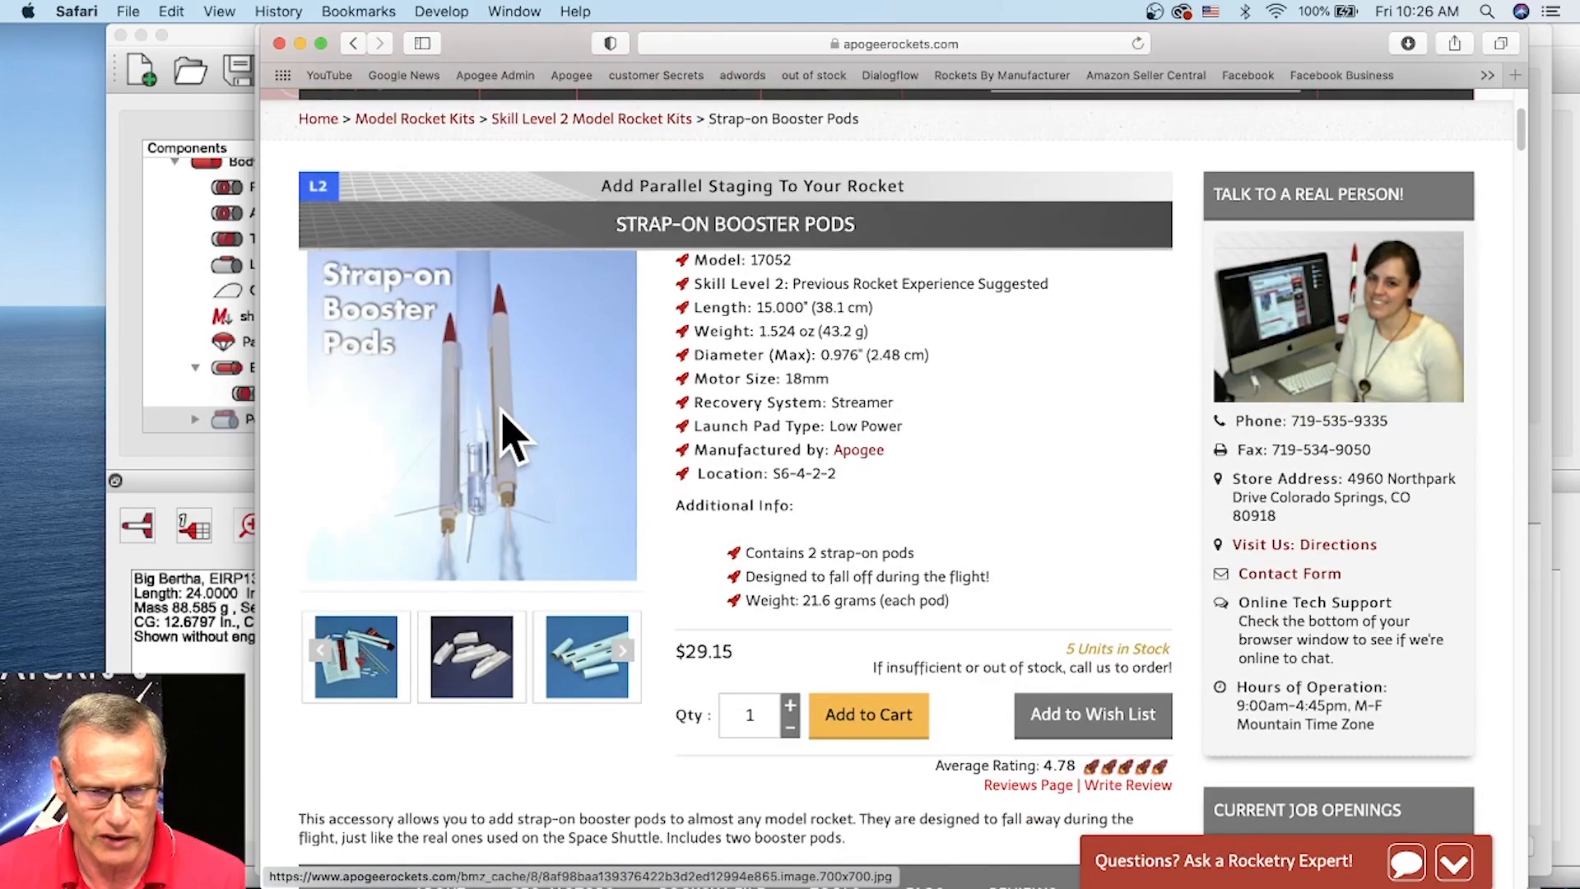
pyautogui.click(511, 430)
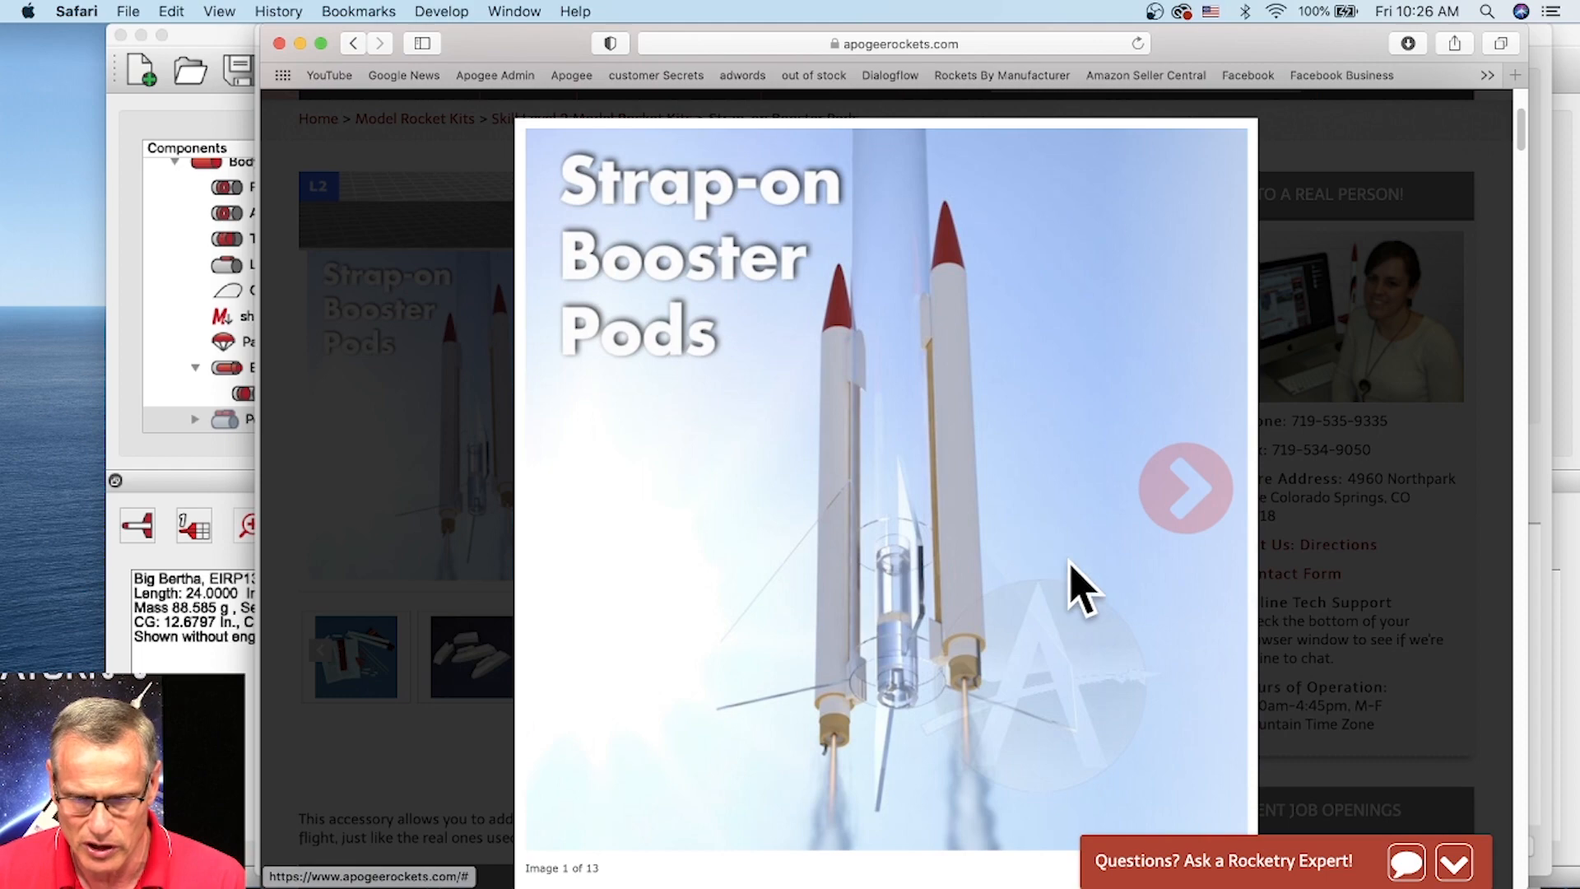
pyautogui.click(1185, 521)
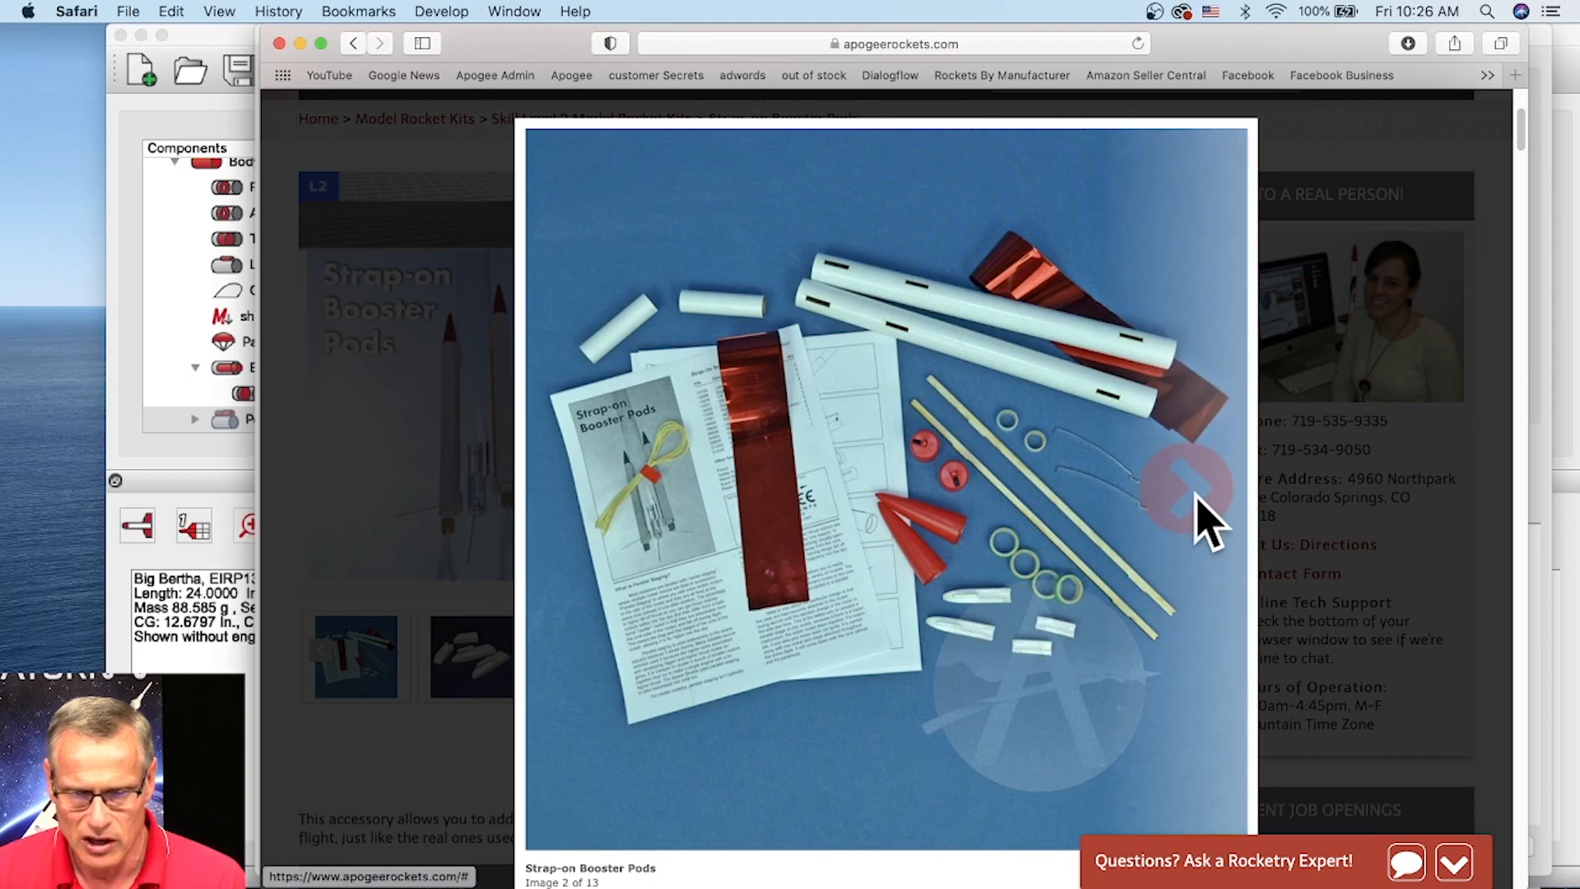
pyautogui.click(1204, 522)
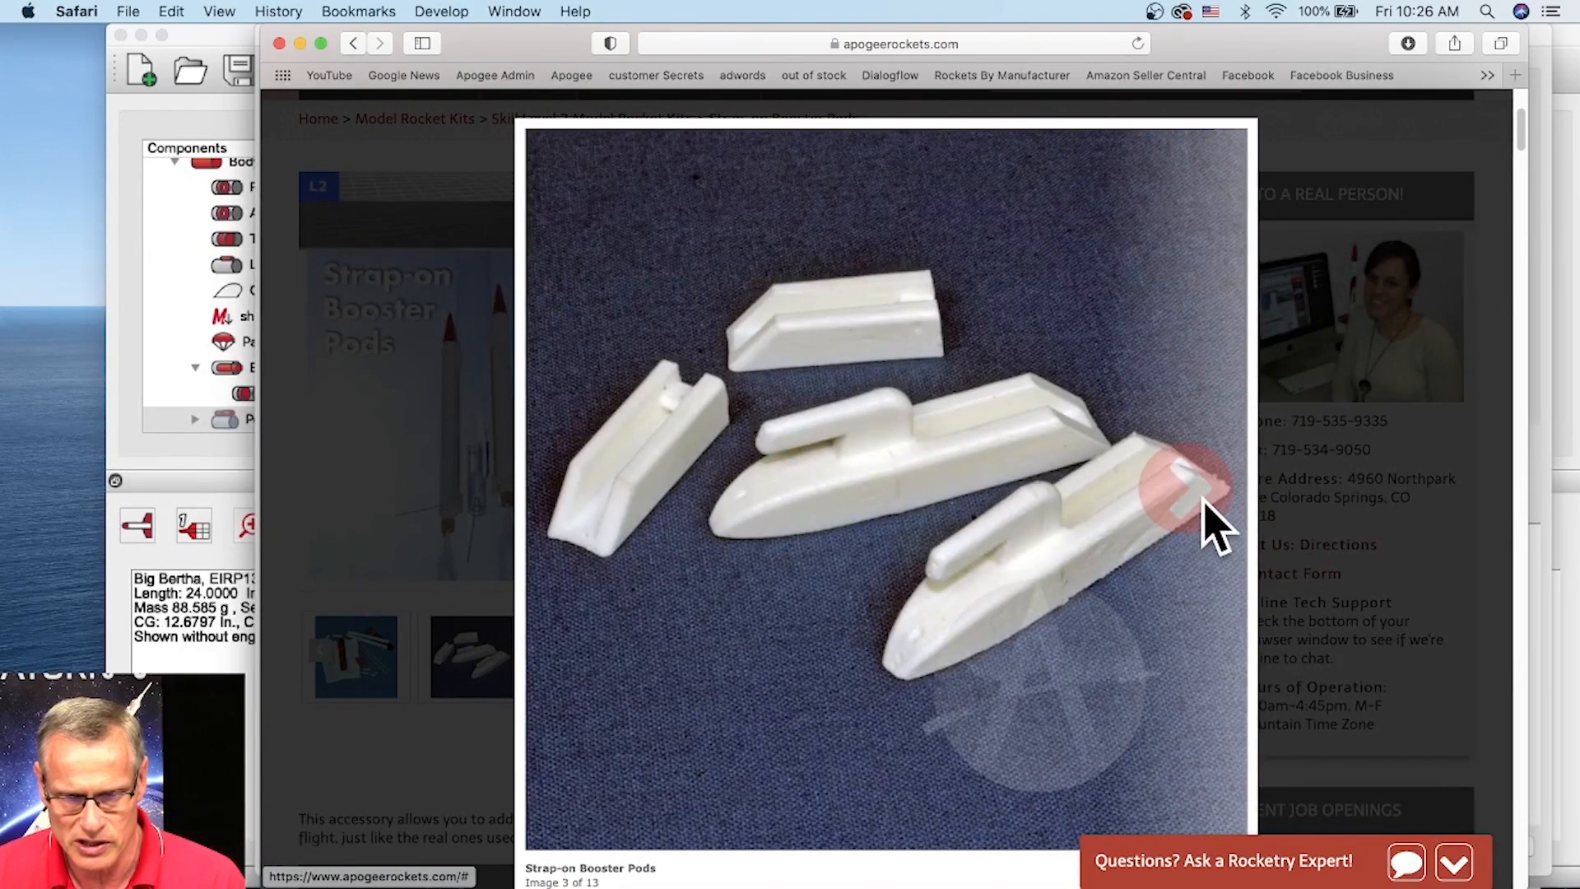
pyautogui.click(1216, 503)
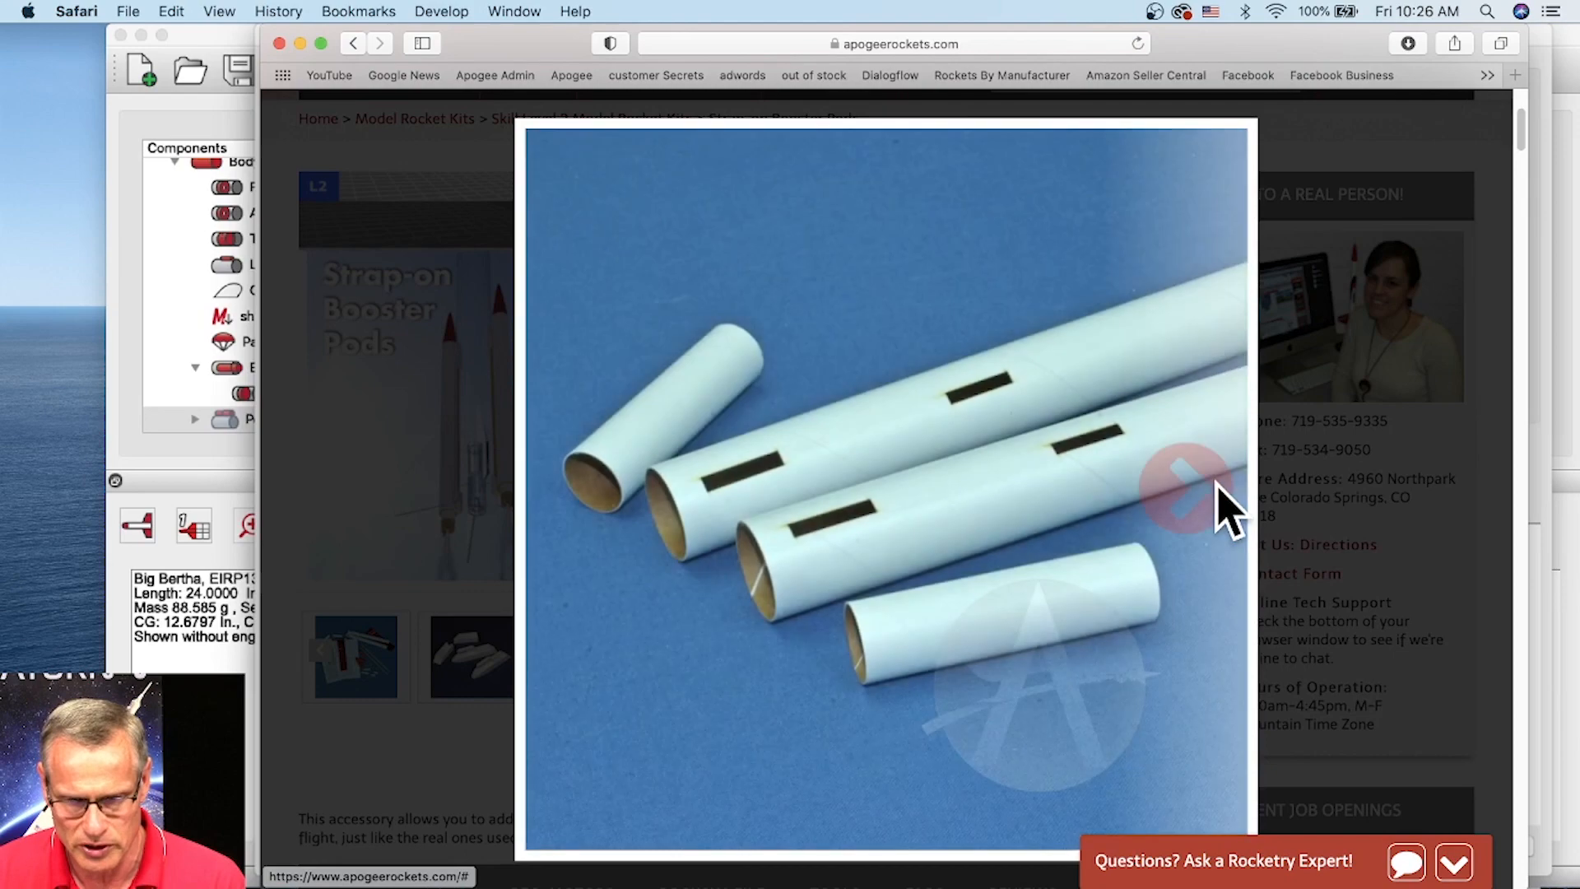
pyautogui.click(1208, 494)
pyautogui.click(1207, 495)
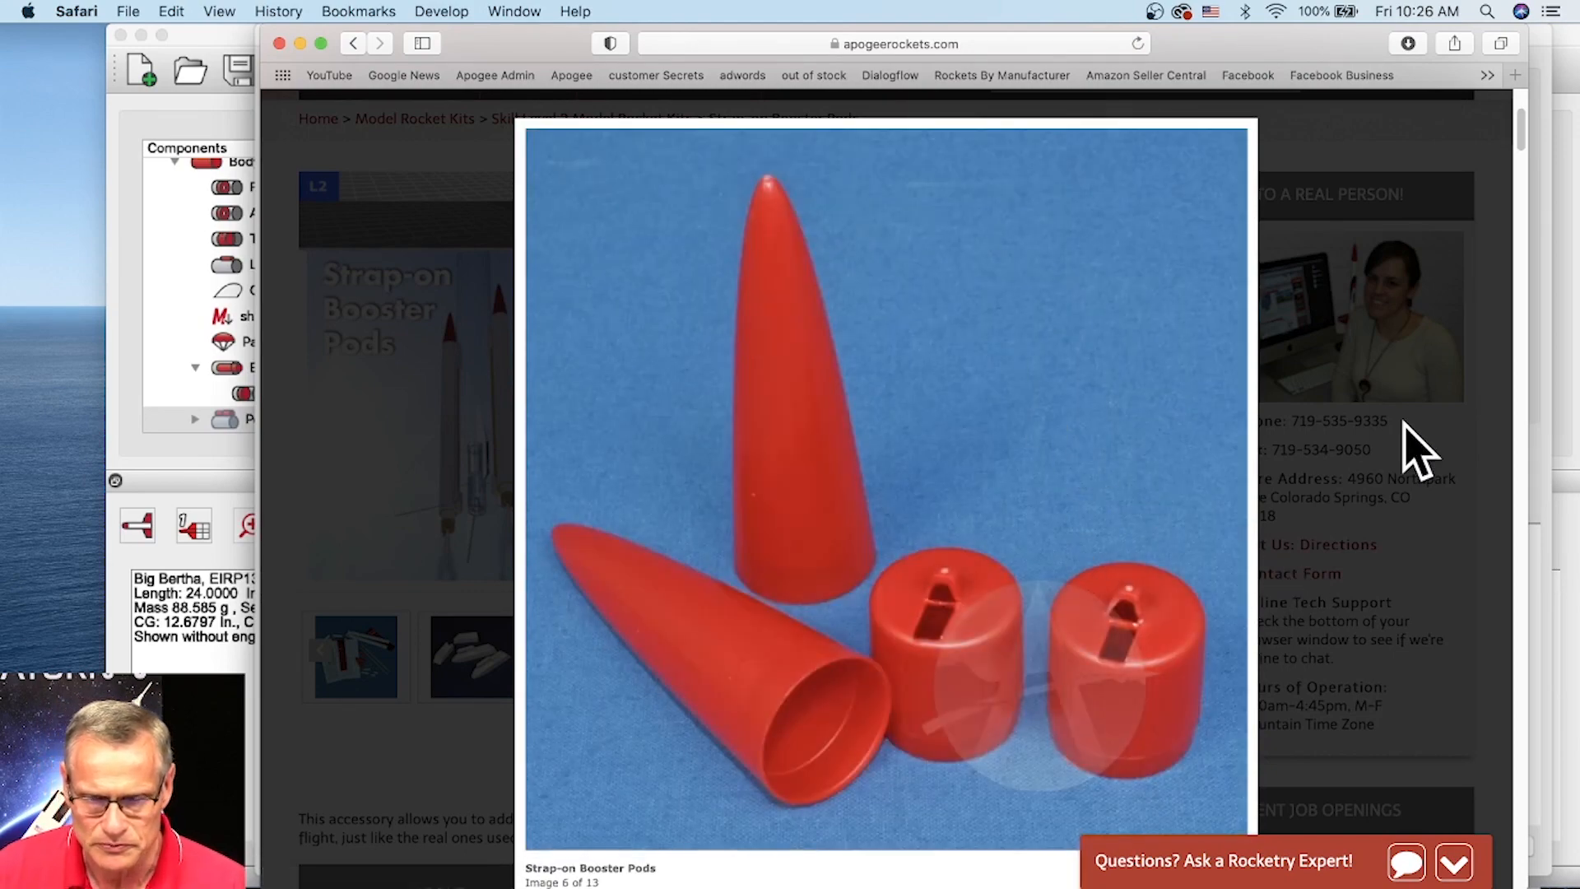
pyautogui.click(1497, 527)
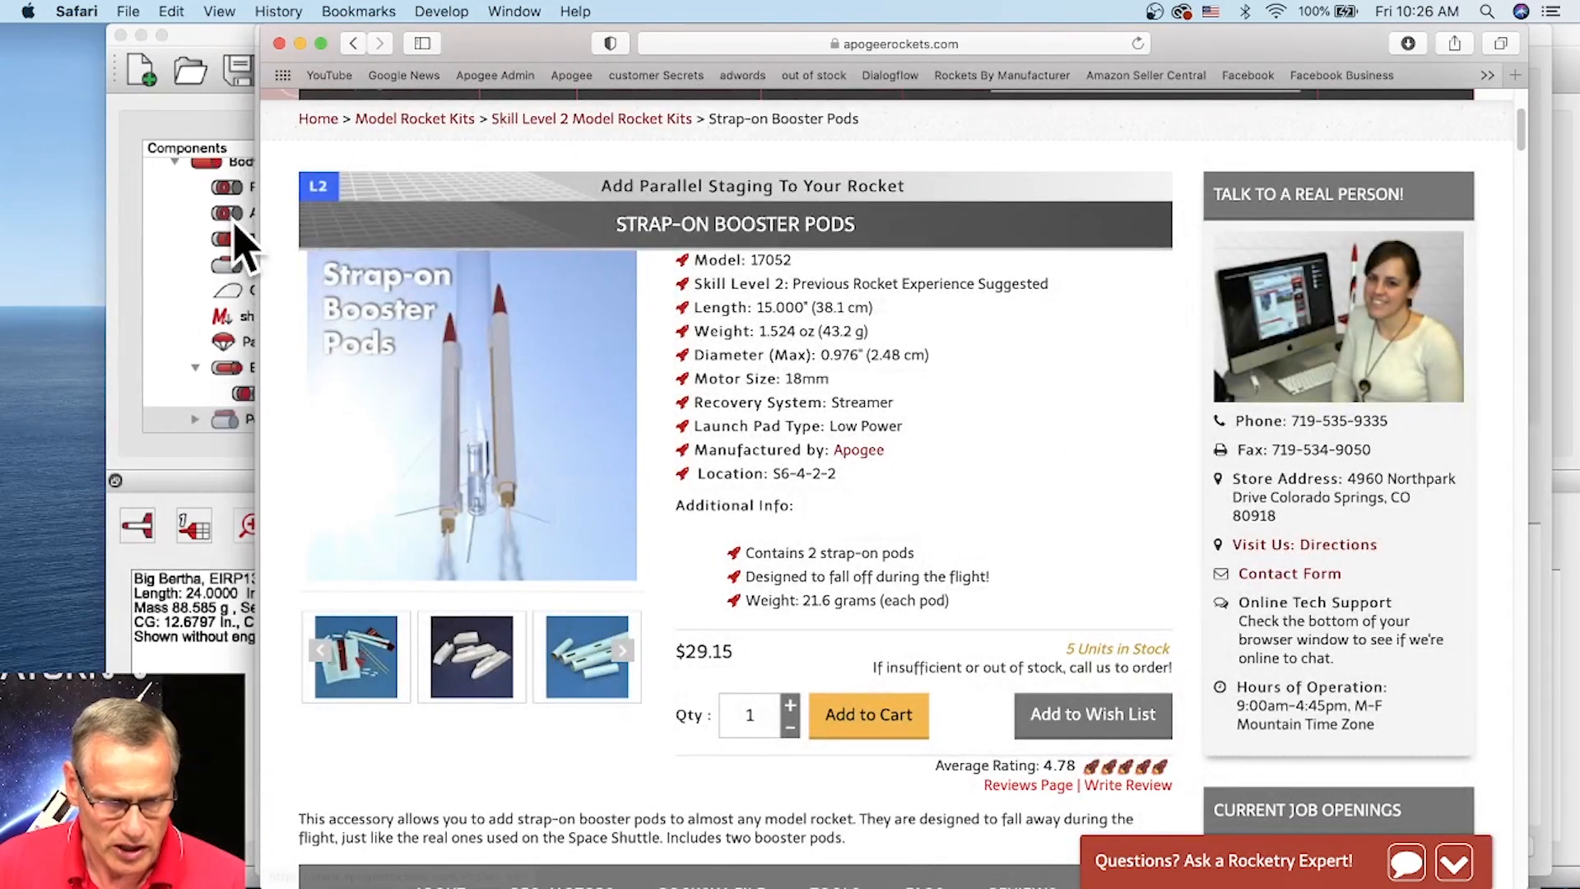
# Switch back to RockSim, mark the pod as ejected in its properties and accept the change
pyautogui.press('super+Tab')
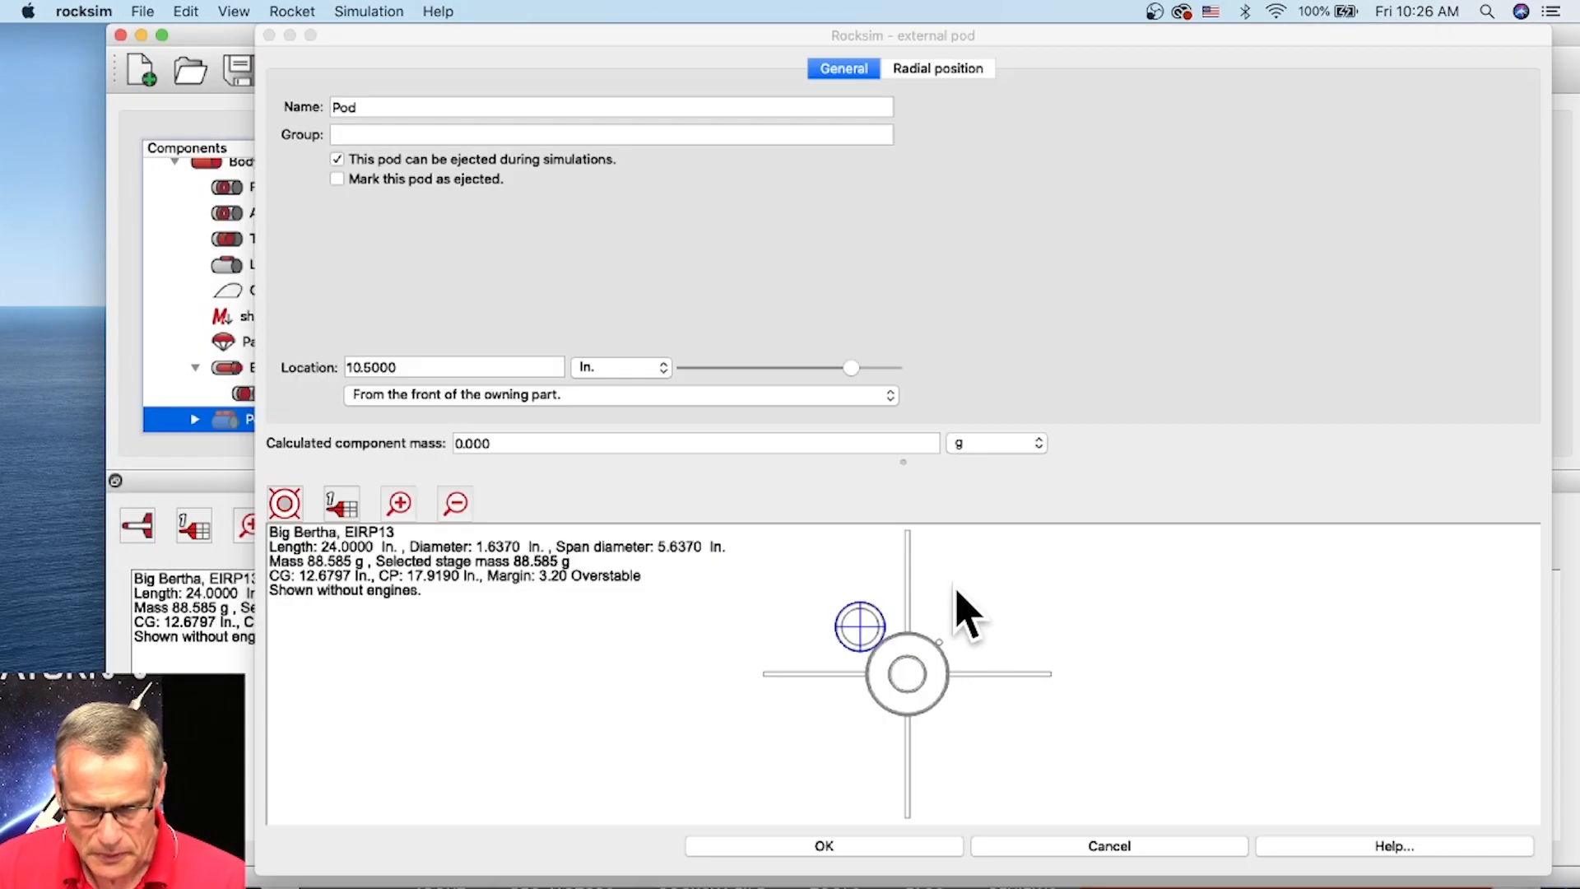
pyautogui.click(338, 161)
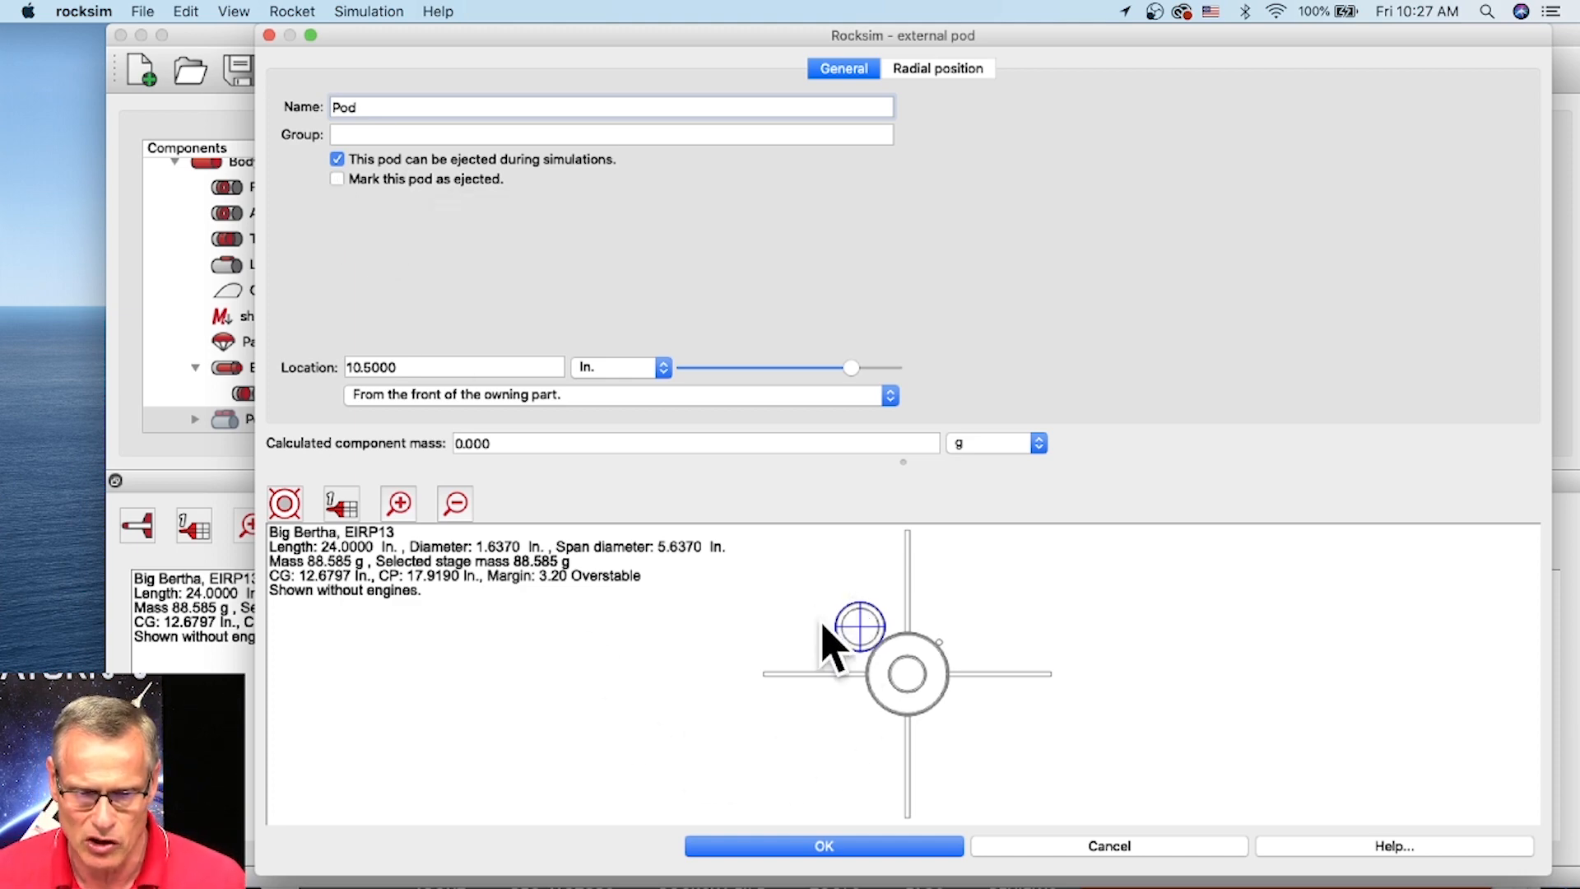
pyautogui.click(336, 181)
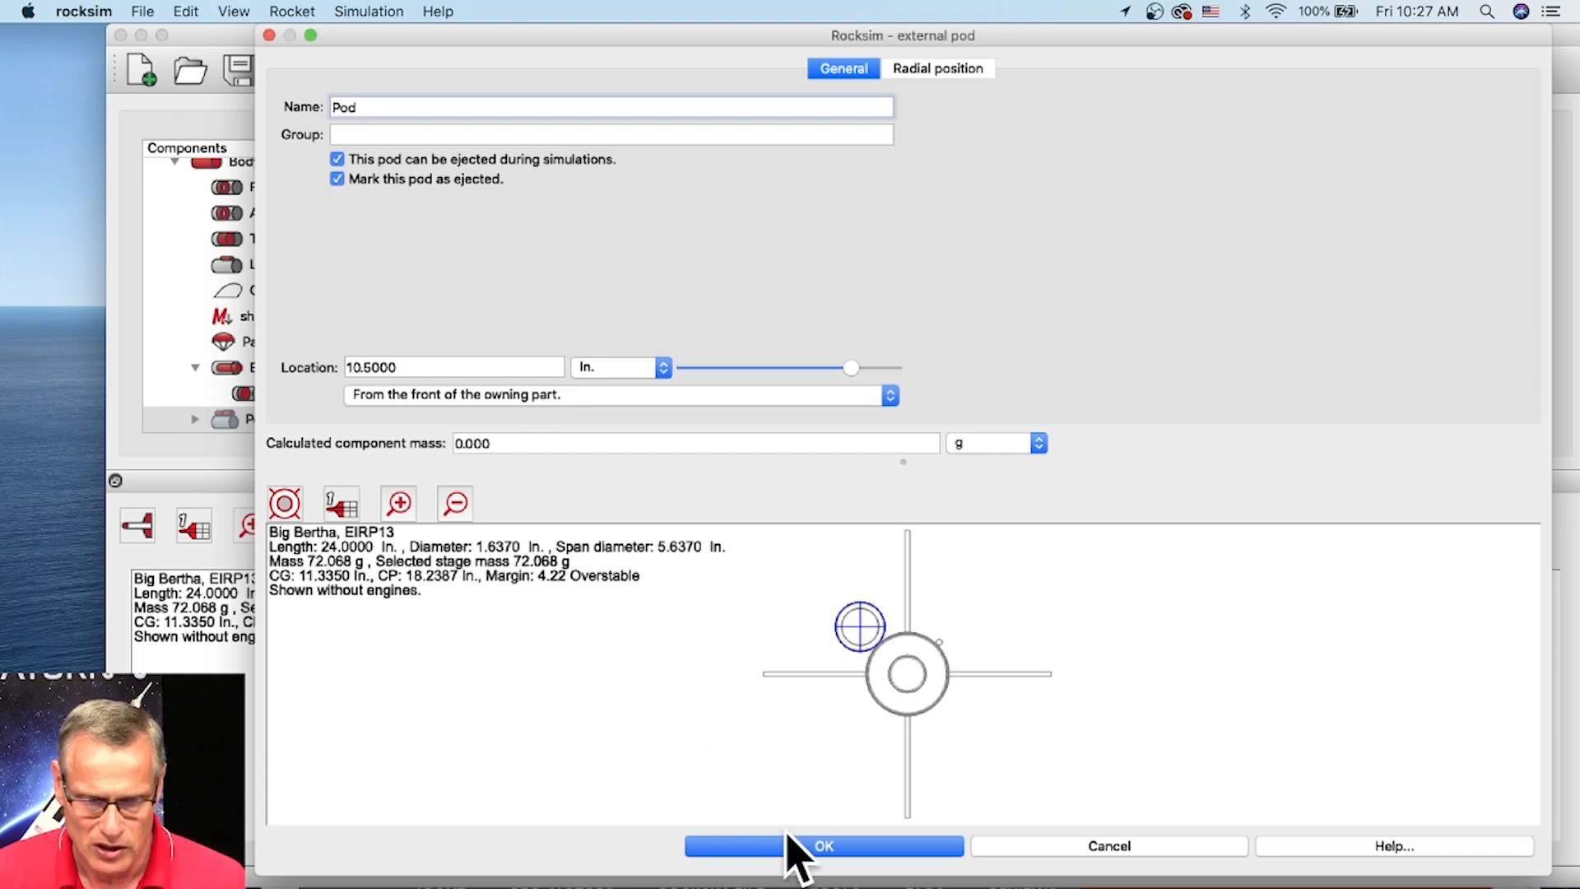
pyautogui.click(803, 846)
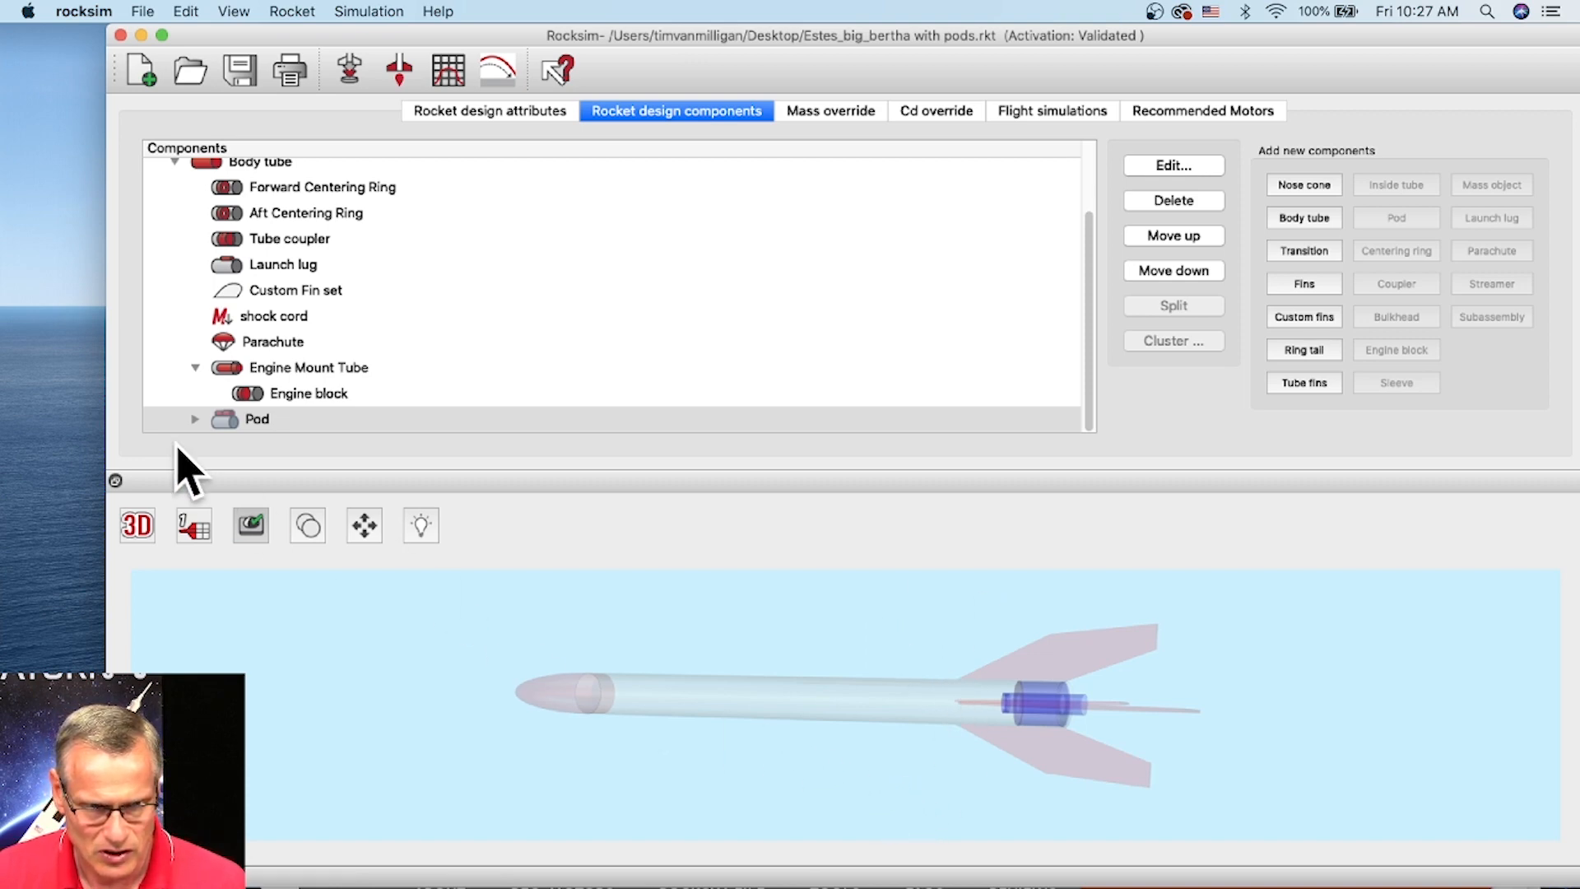
# Select the Engine Mount Tube and inspect the rocket without its pod in an opaque, rotated 3D view
pyautogui.click(284, 370)
pyautogui.click(366, 688)
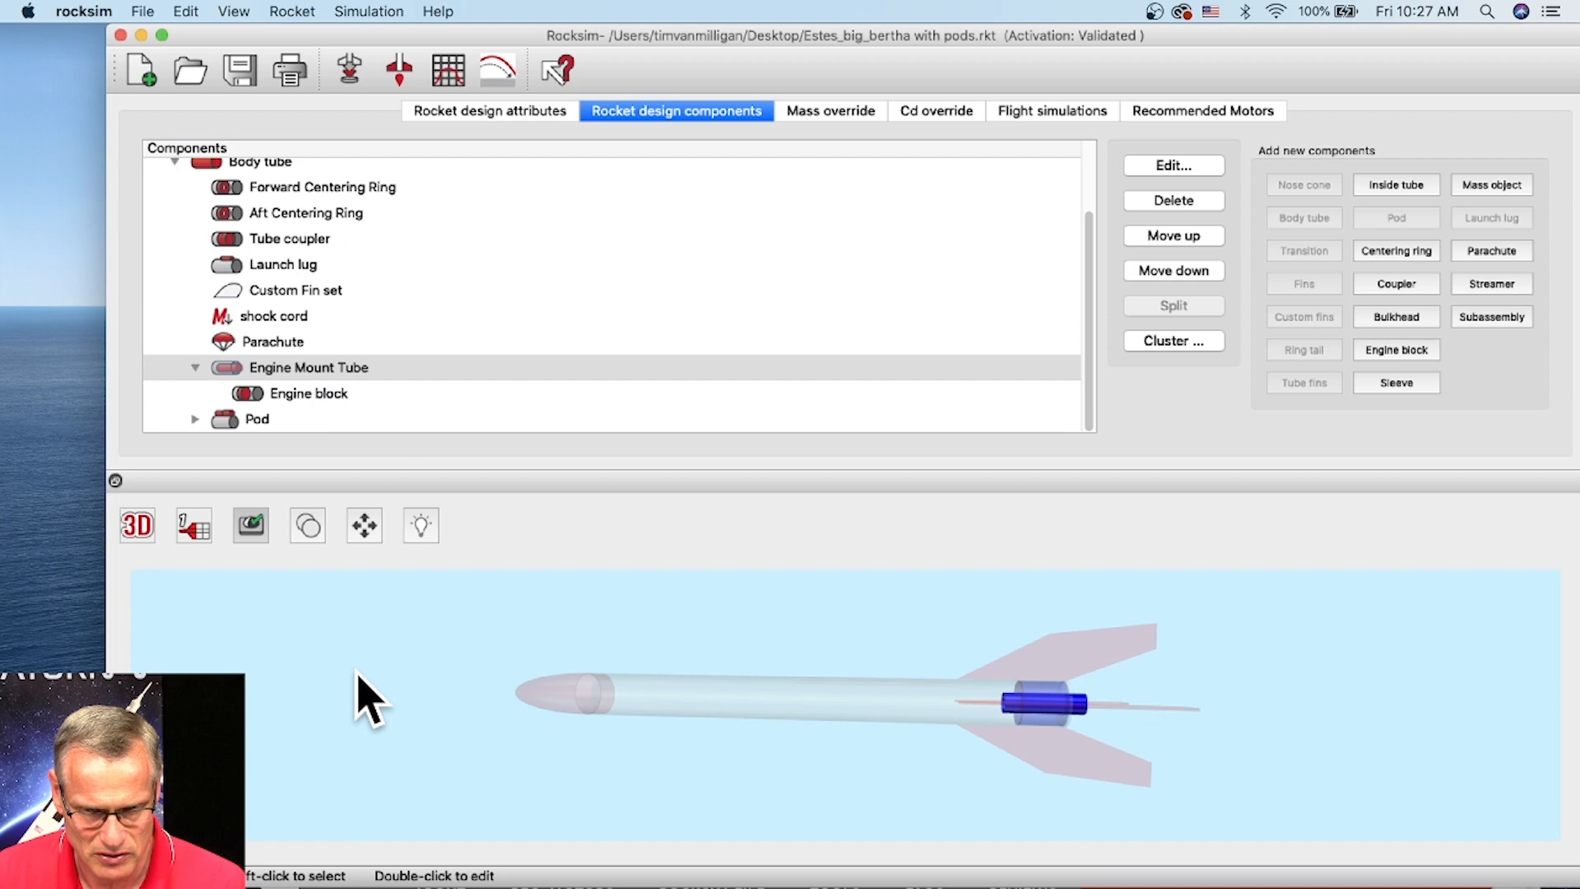
pyautogui.press('x')
pyautogui.moveTo(827, 799); pyautogui.dragTo(871, 783)
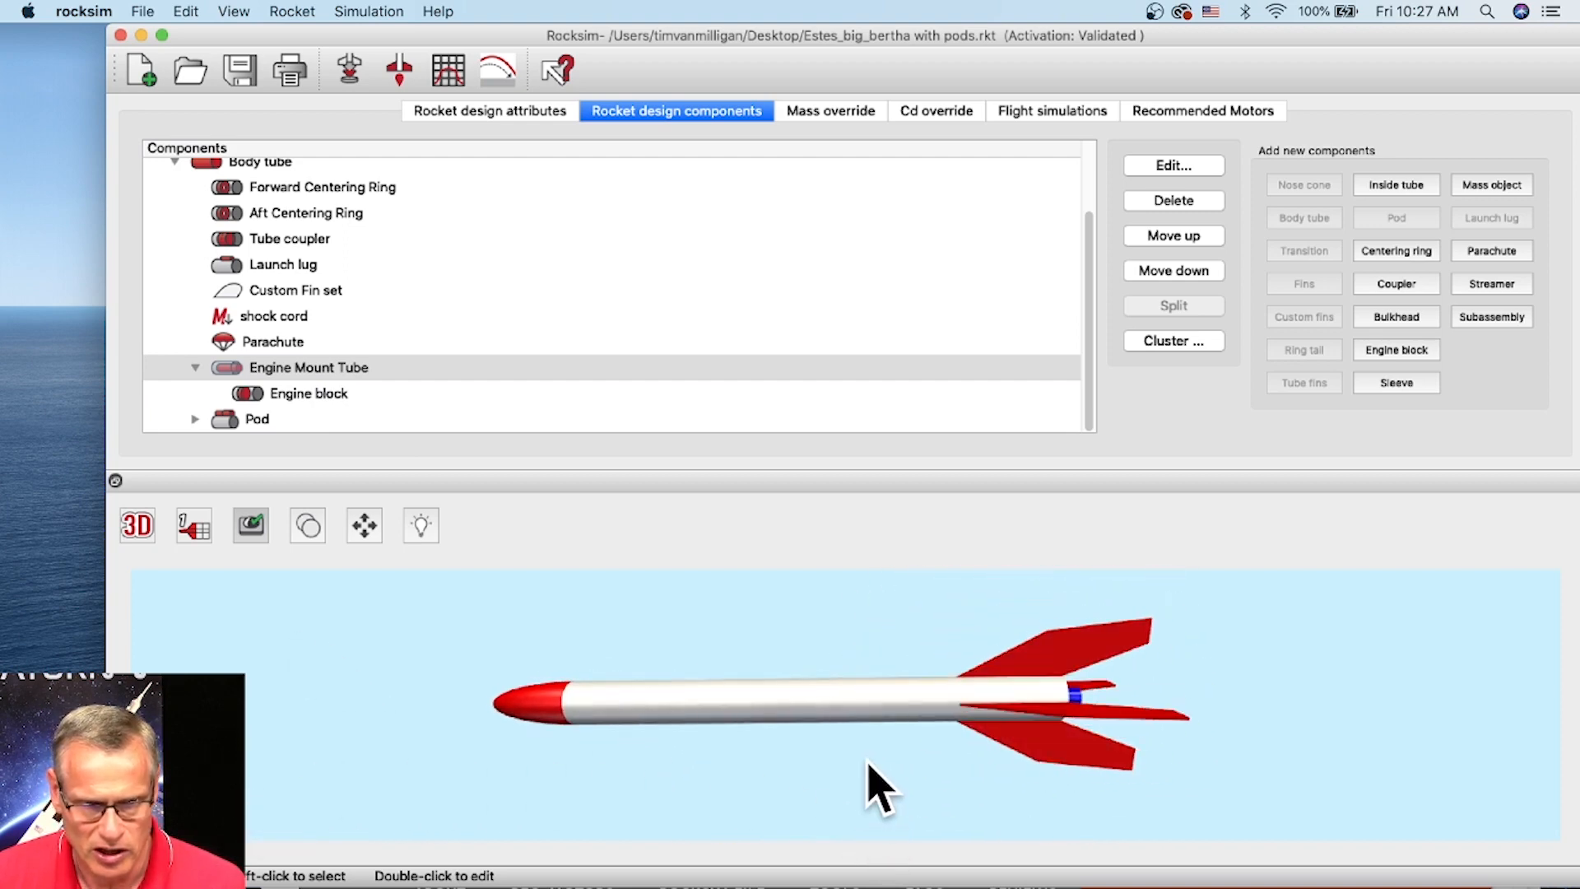
# Clear the pod's ejected mark, accept the change, and rotate the 3D rocket to inspect the pod
pyautogui.click(230, 422)
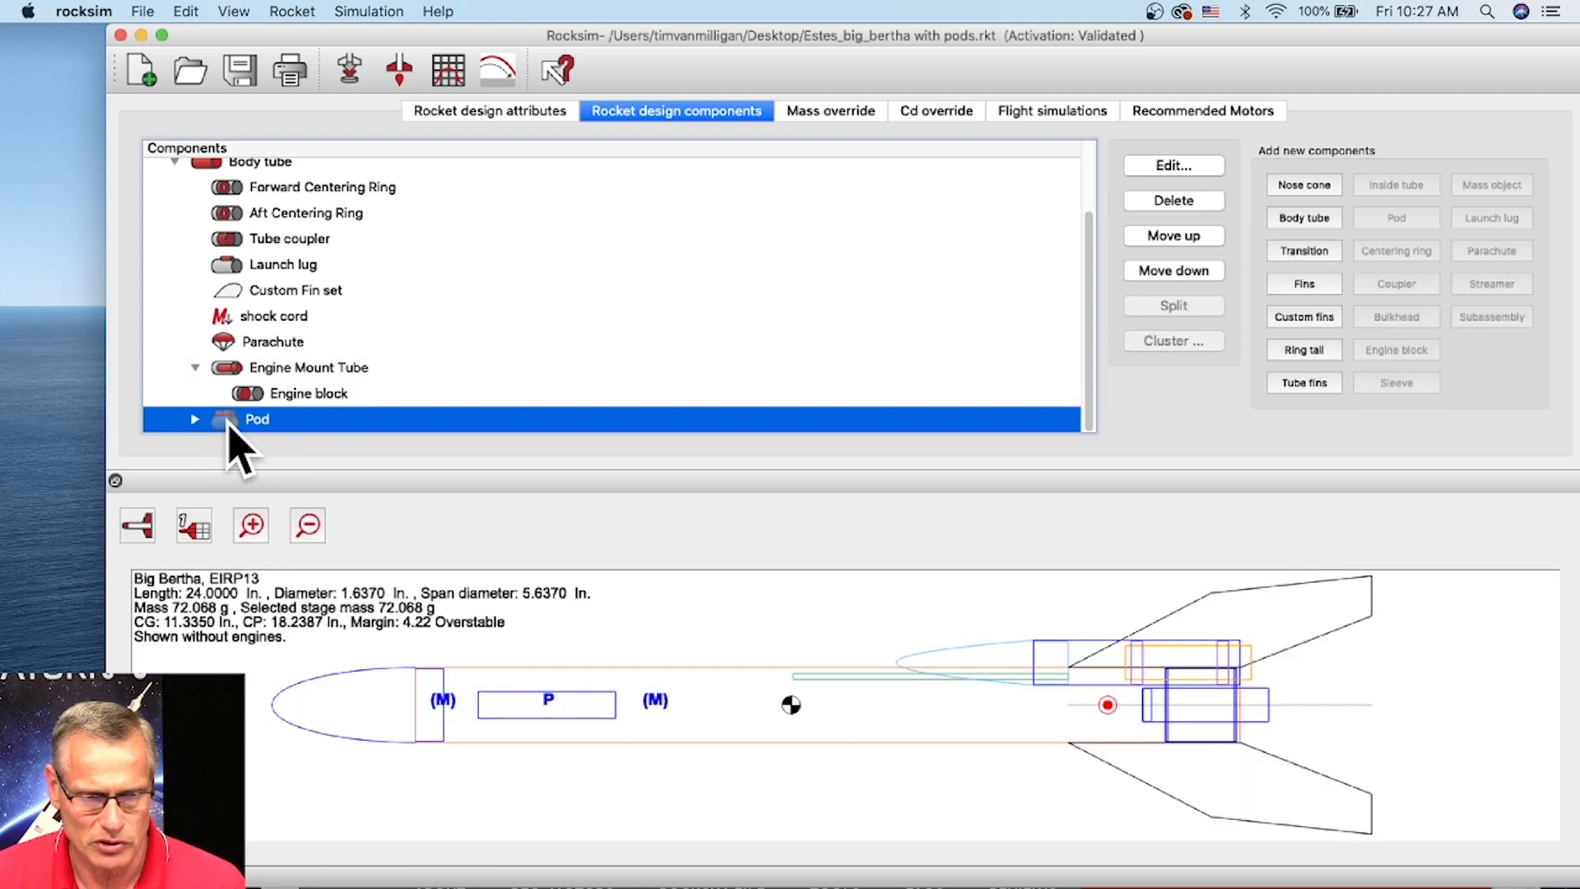
pyautogui.doubleClick(235, 424)
pyautogui.click(337, 180)
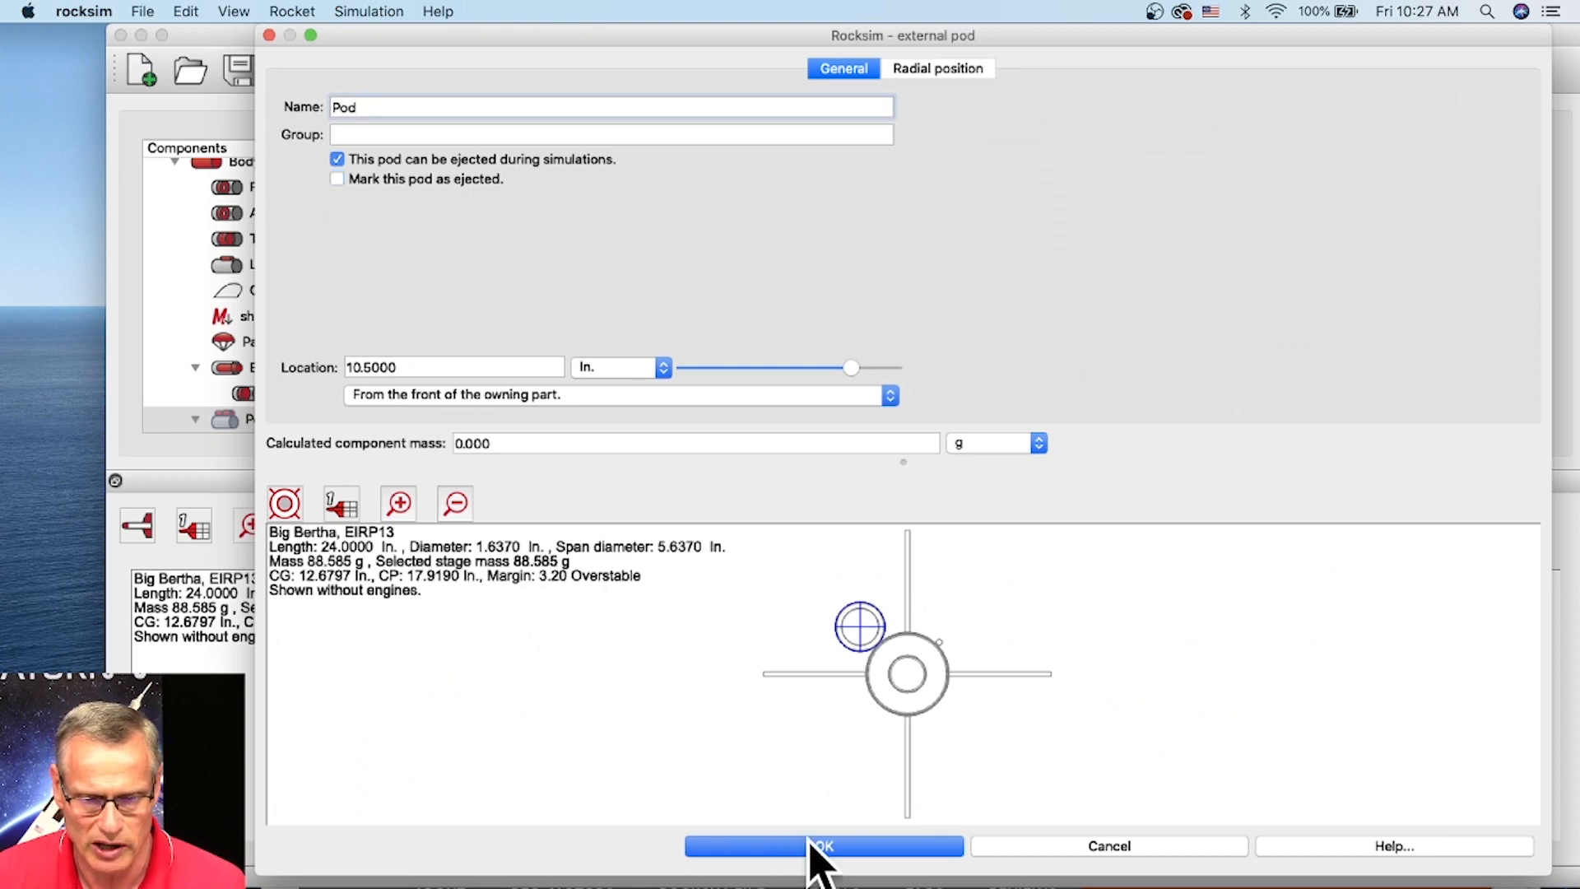
pyautogui.click(811, 848)
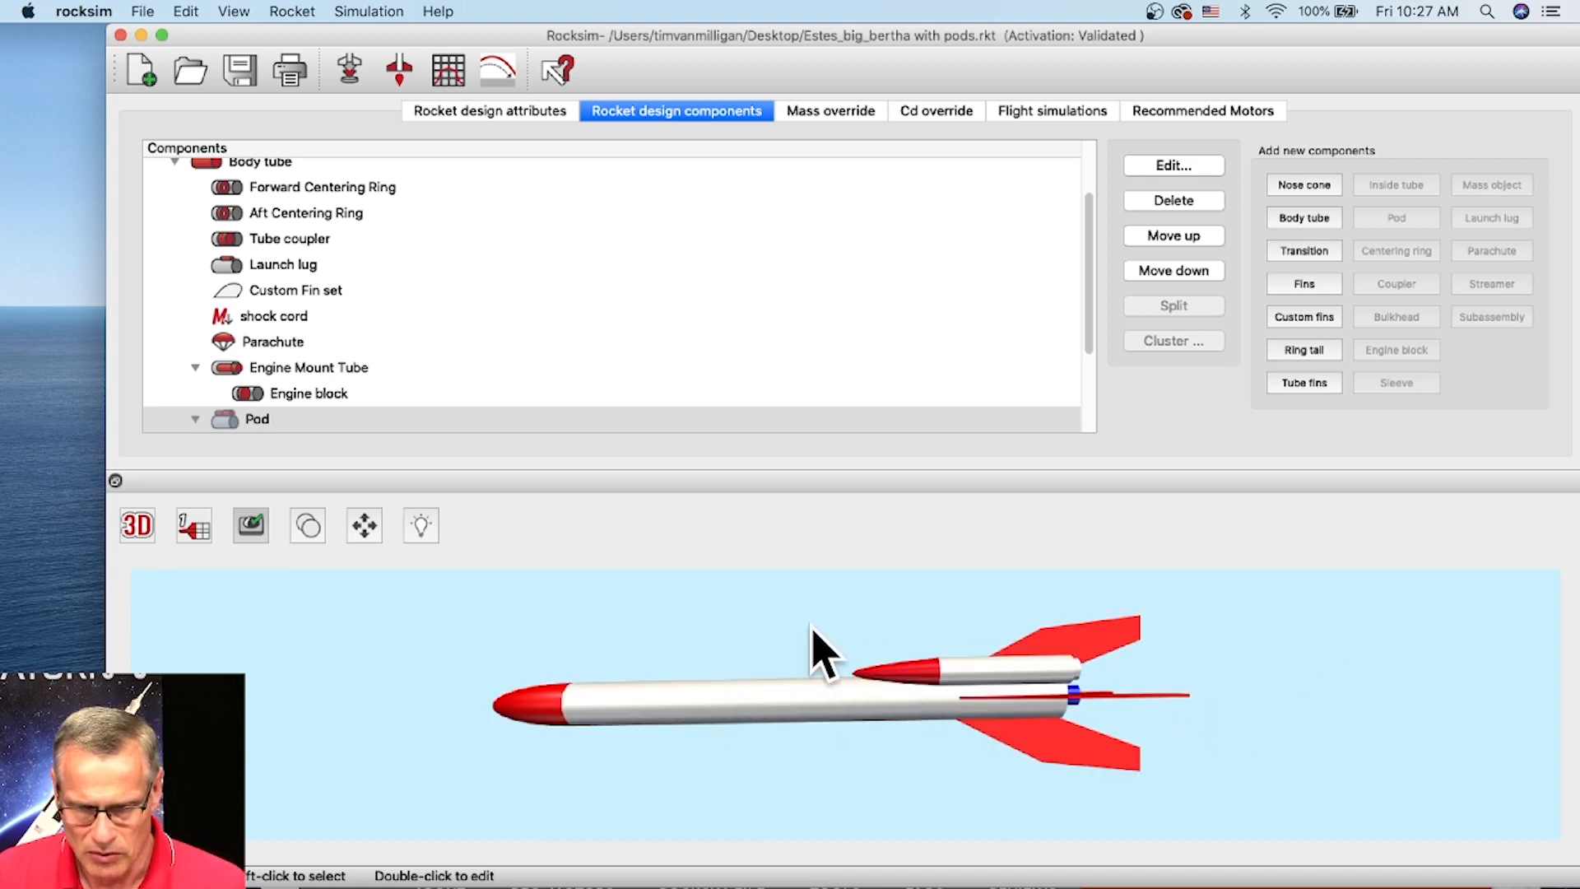
pyautogui.moveTo(911, 735); pyautogui.dragTo(984, 680)
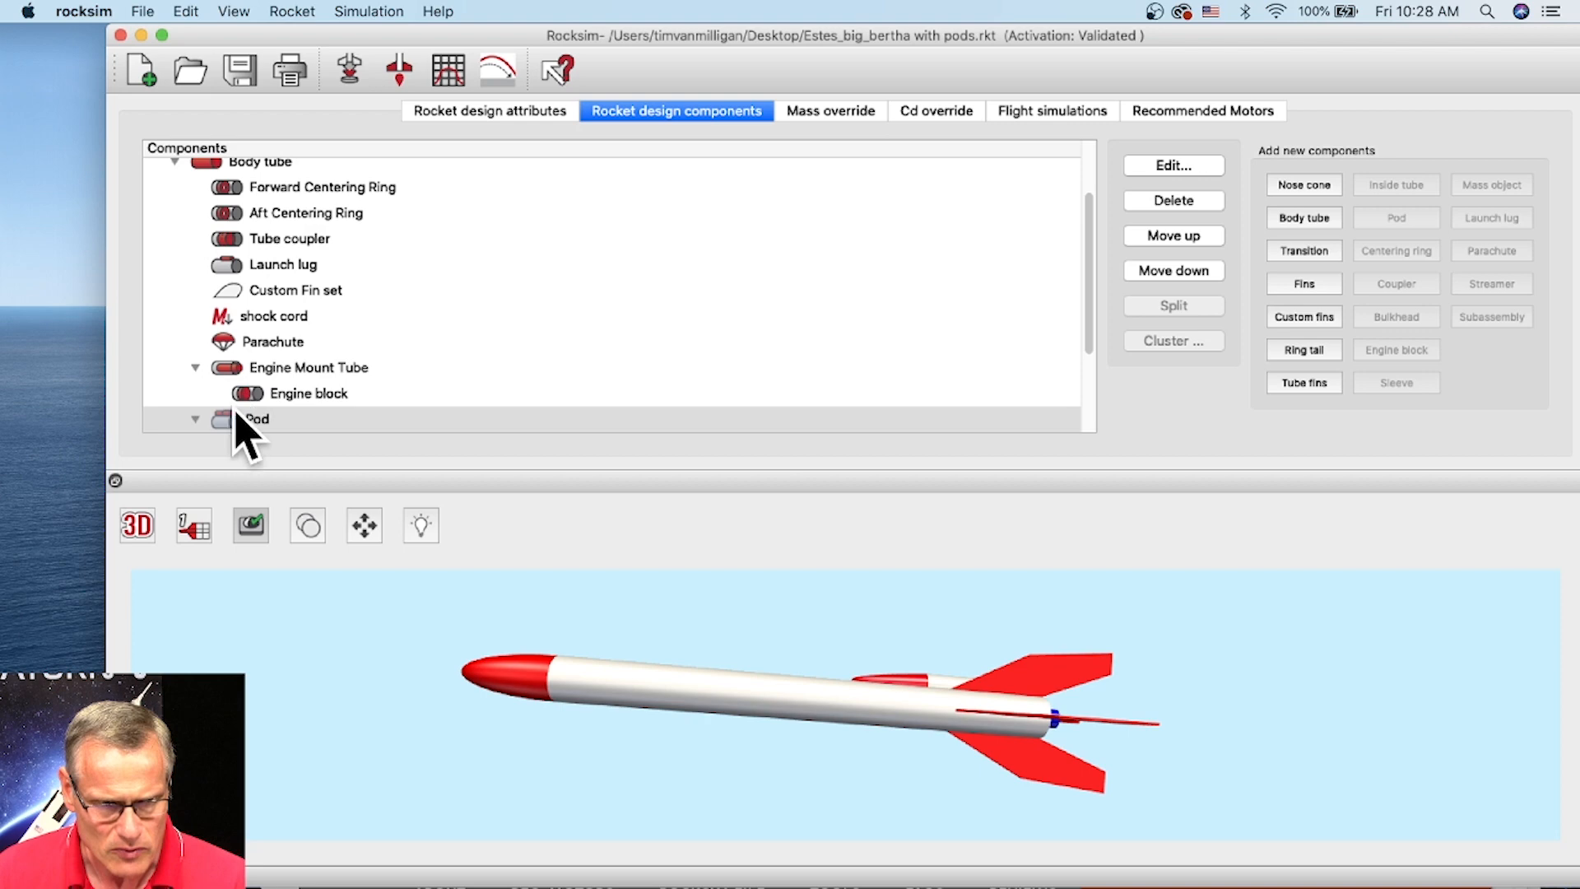
# Copy the existing pod and paste the duplicate onto the rocket's main body tube
pyautogui.click(284, 421)
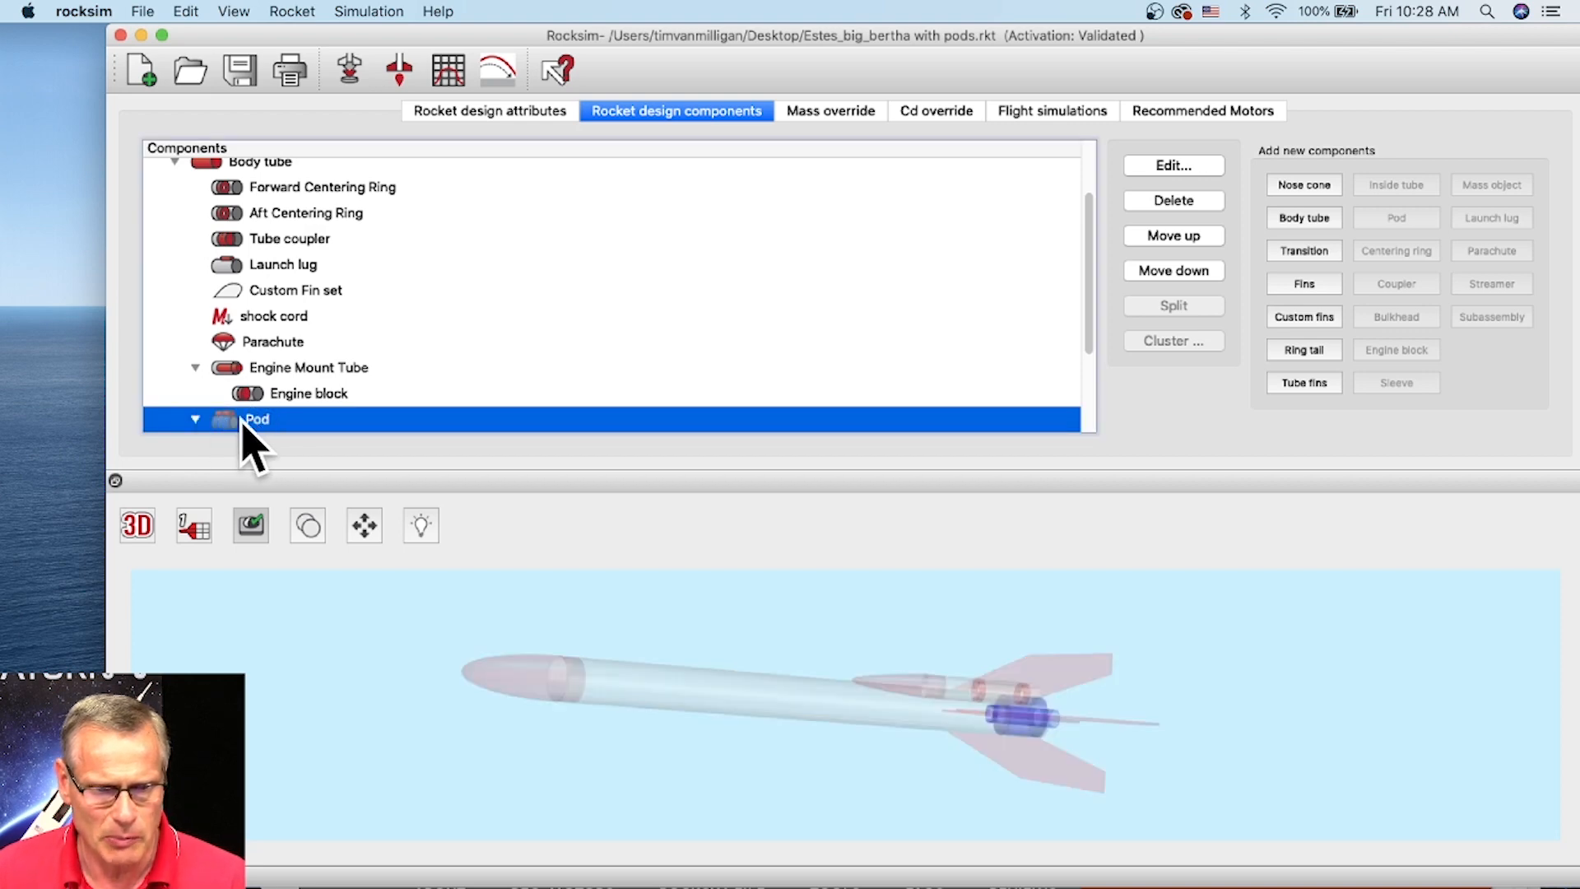
pyautogui.rightClick(286, 426)
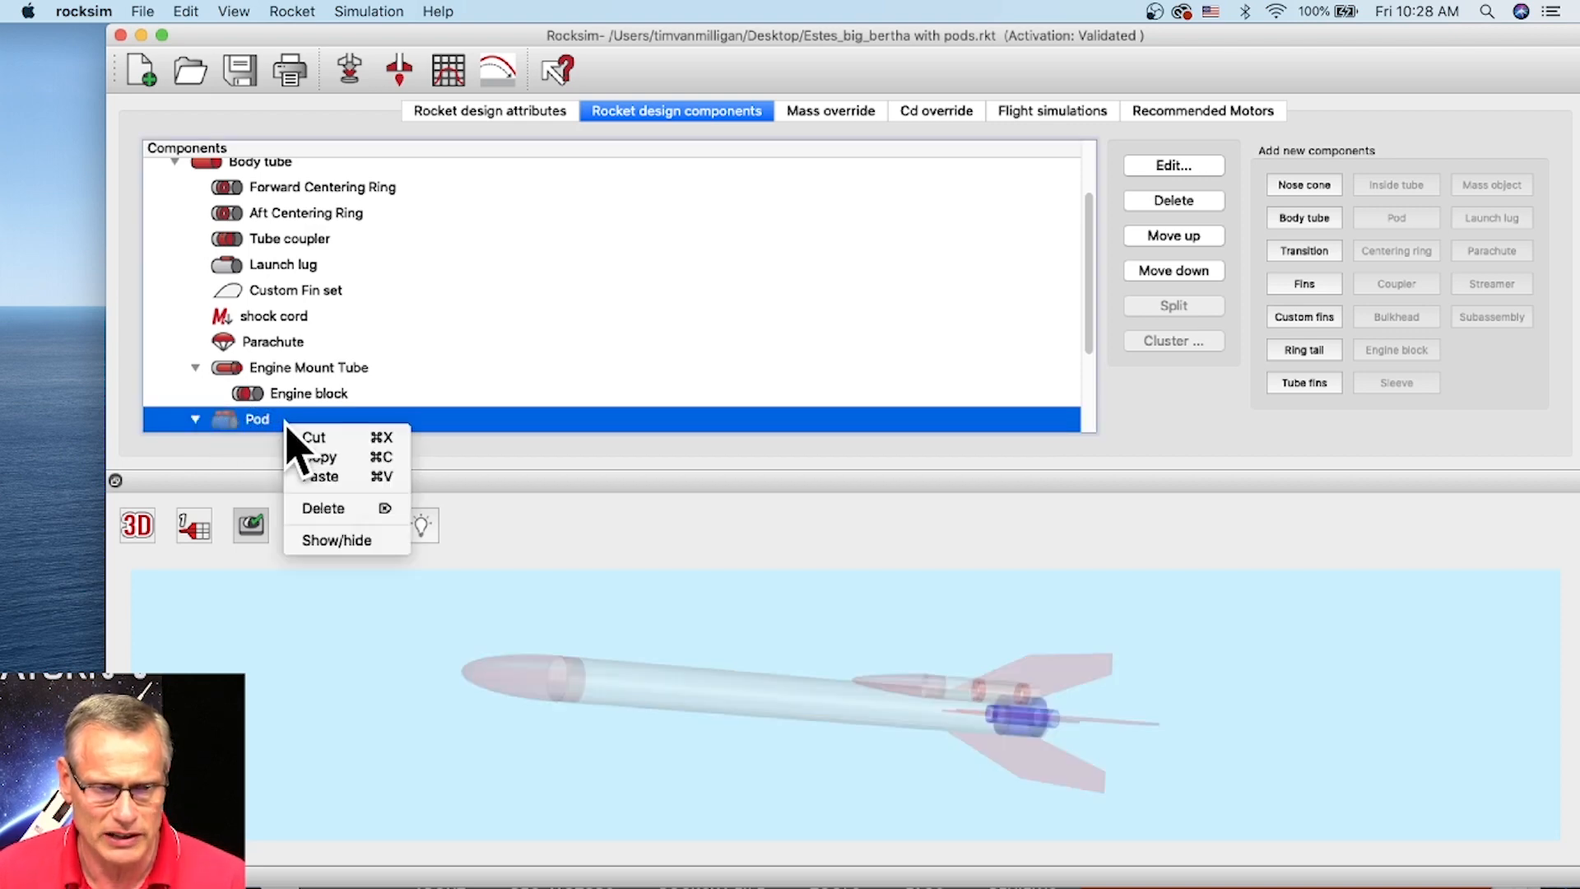
pyautogui.click(339, 464)
pyautogui.scroll(3, 318, 354)
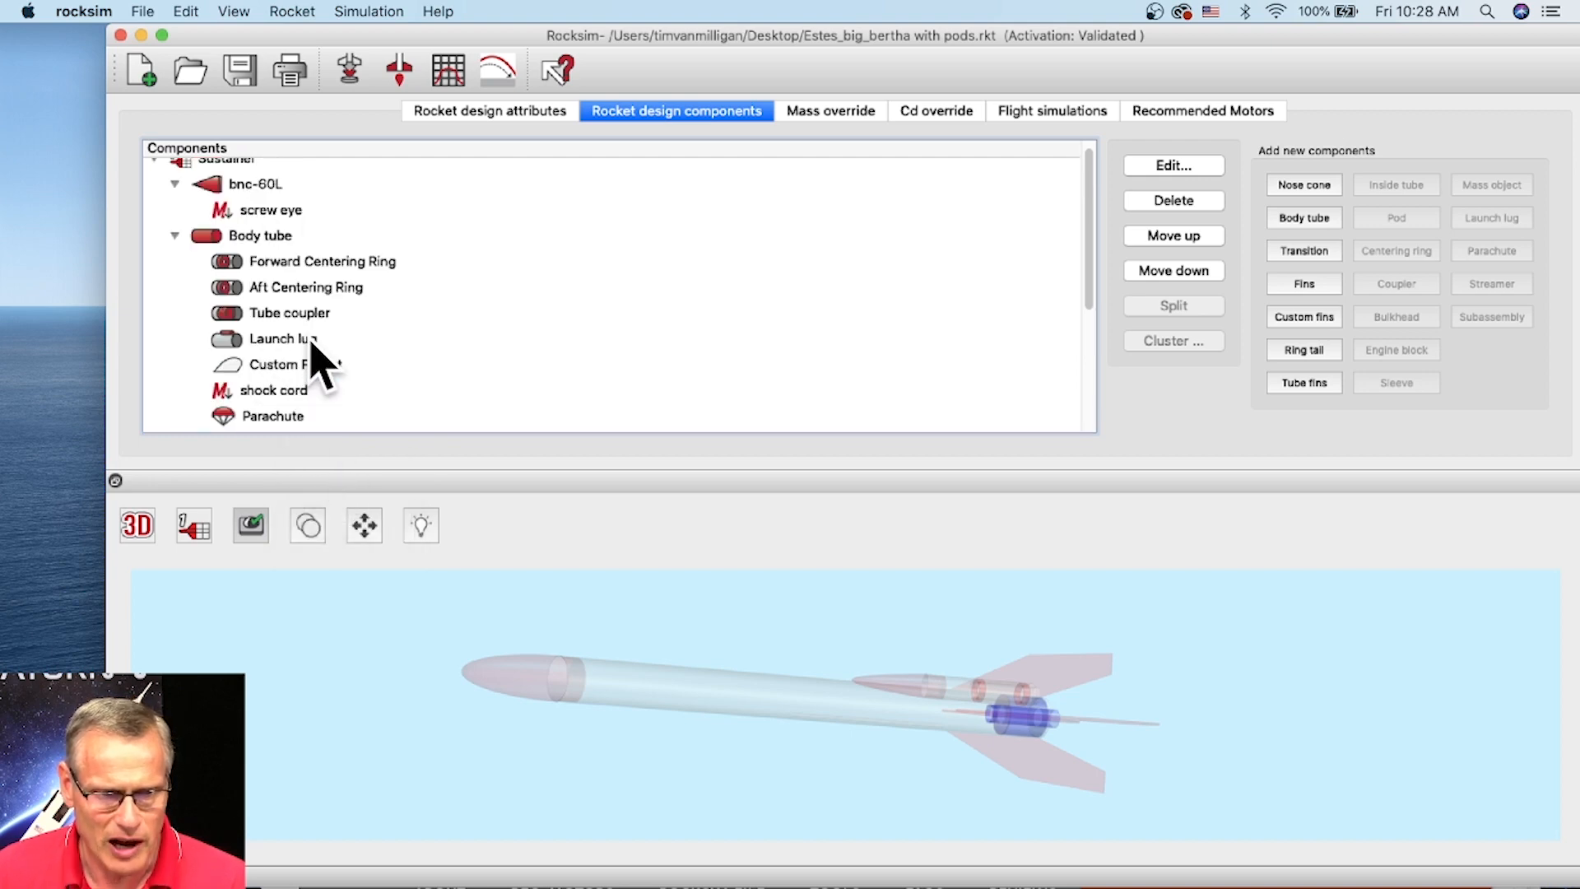
pyautogui.click(208, 243)
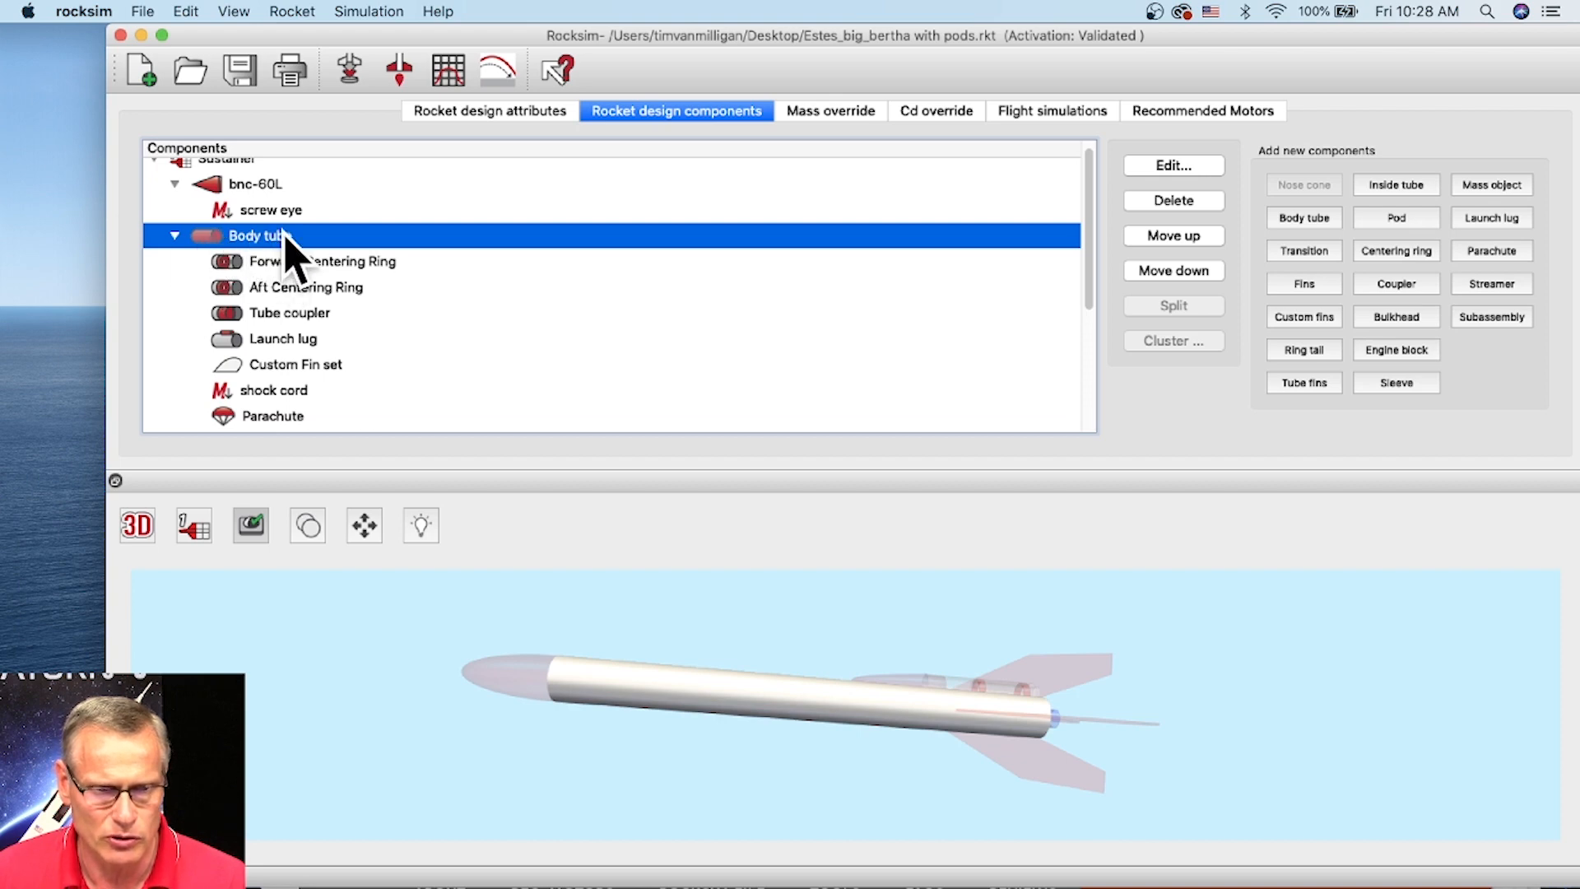
pyautogui.rightClick(339, 241)
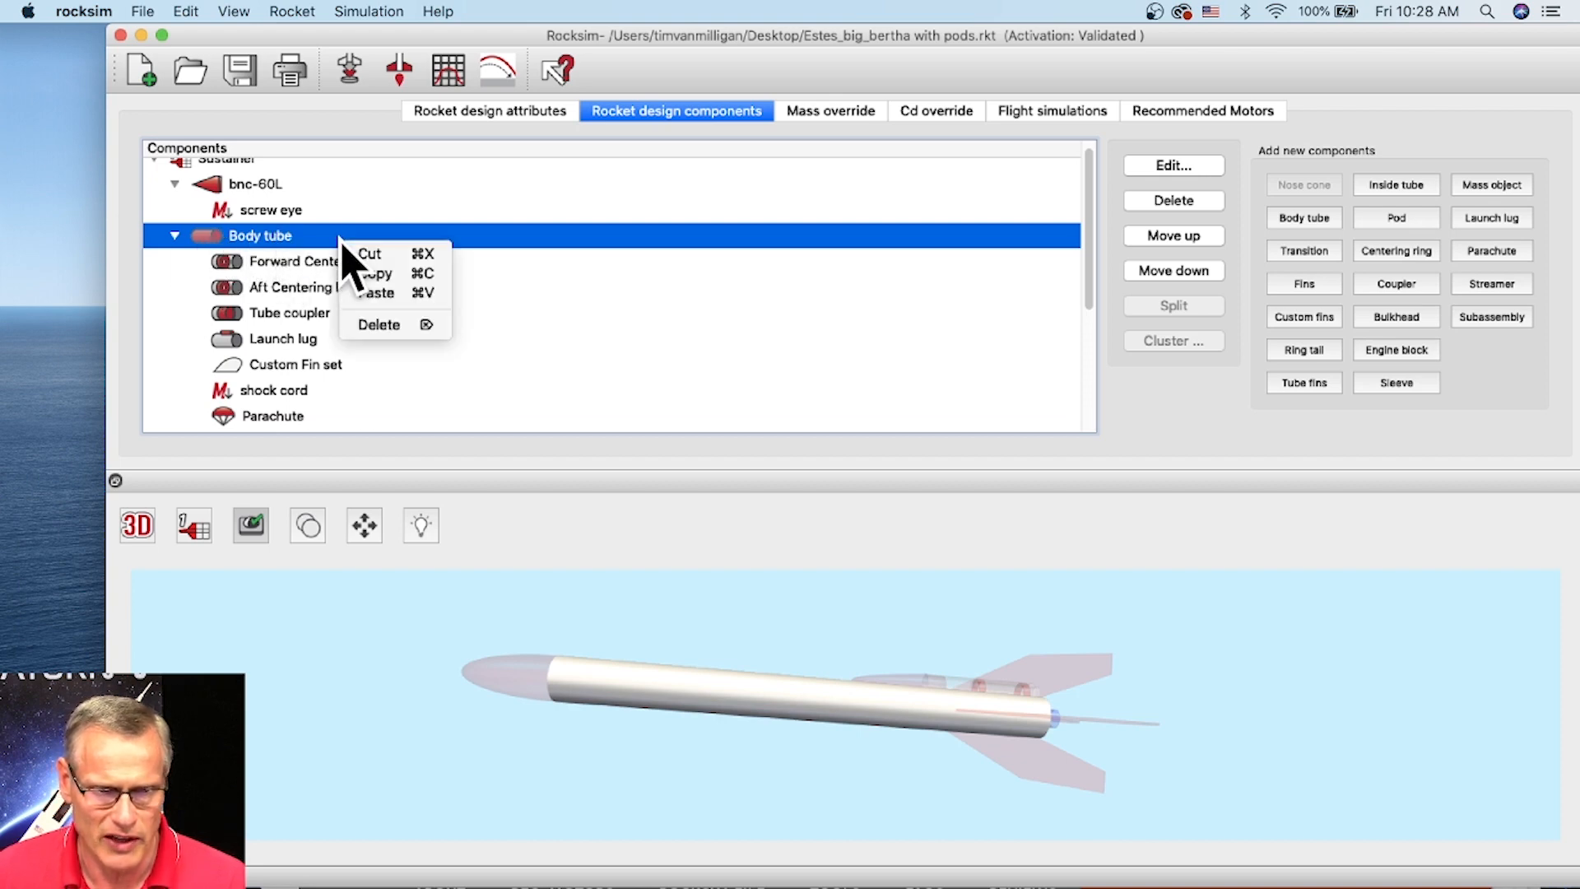
pyautogui.click(383, 294)
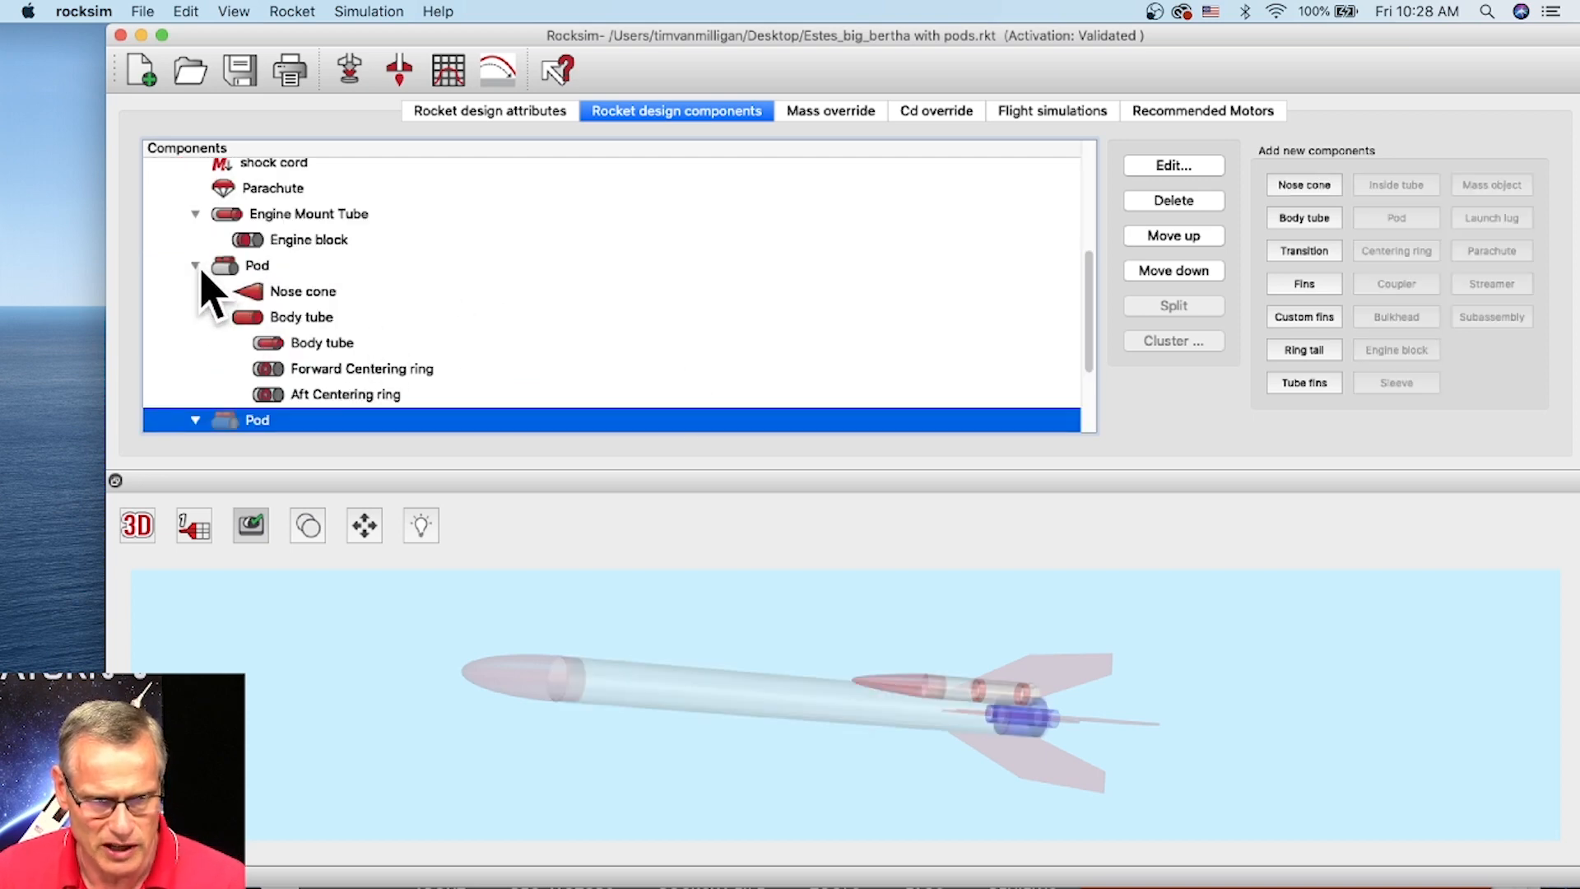
# Collapse both pods in the component tree and rotate the 3D rocket to inspect the pods' placement
pyautogui.click(197, 266)
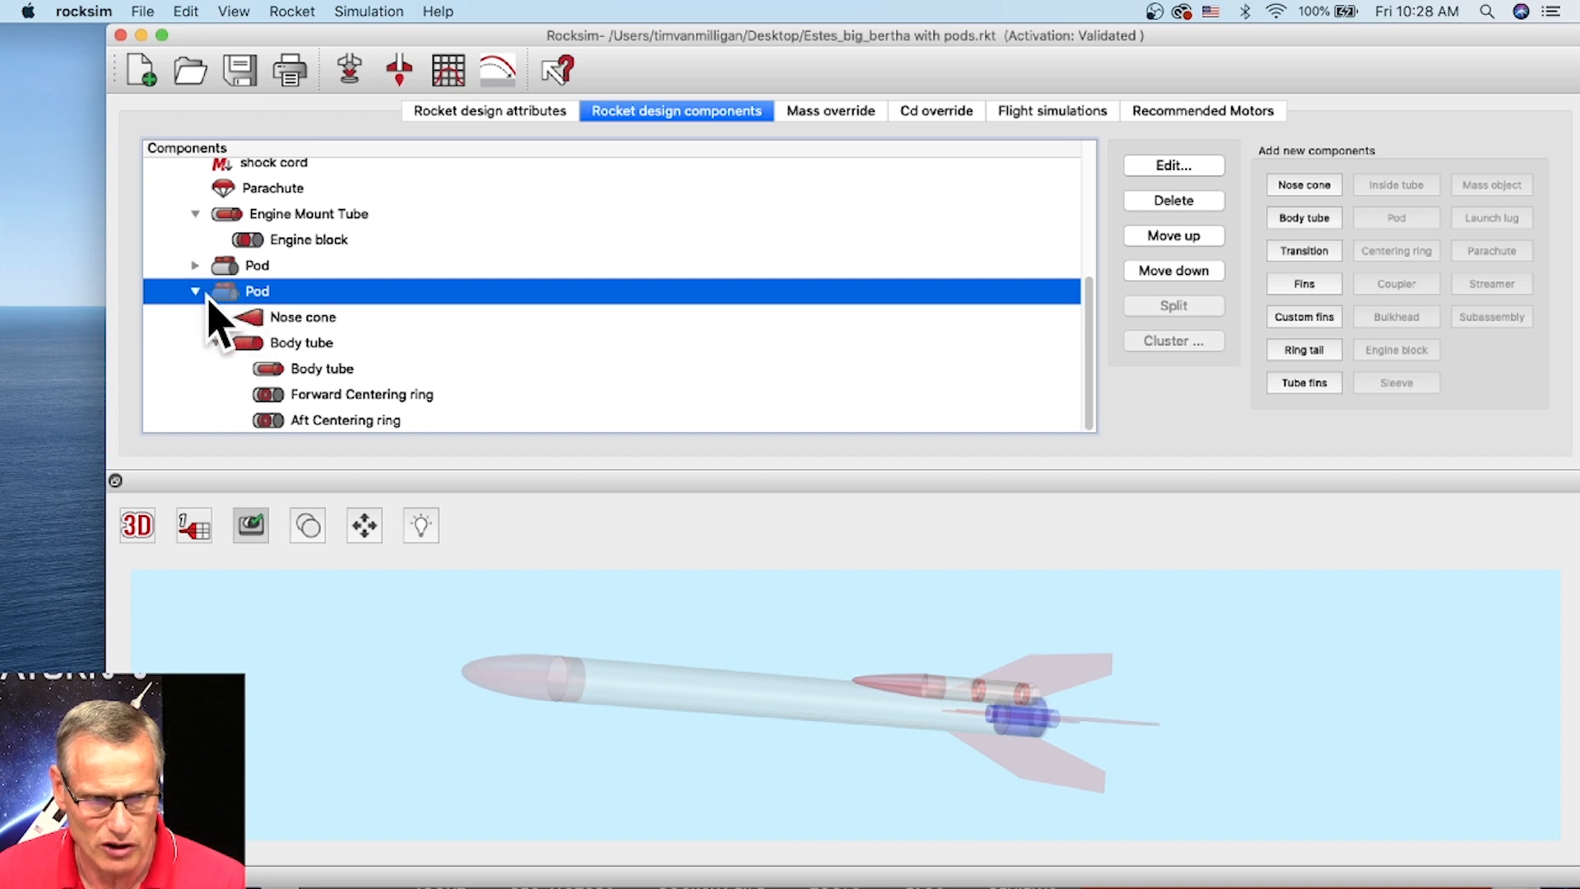
pyautogui.click(198, 292)
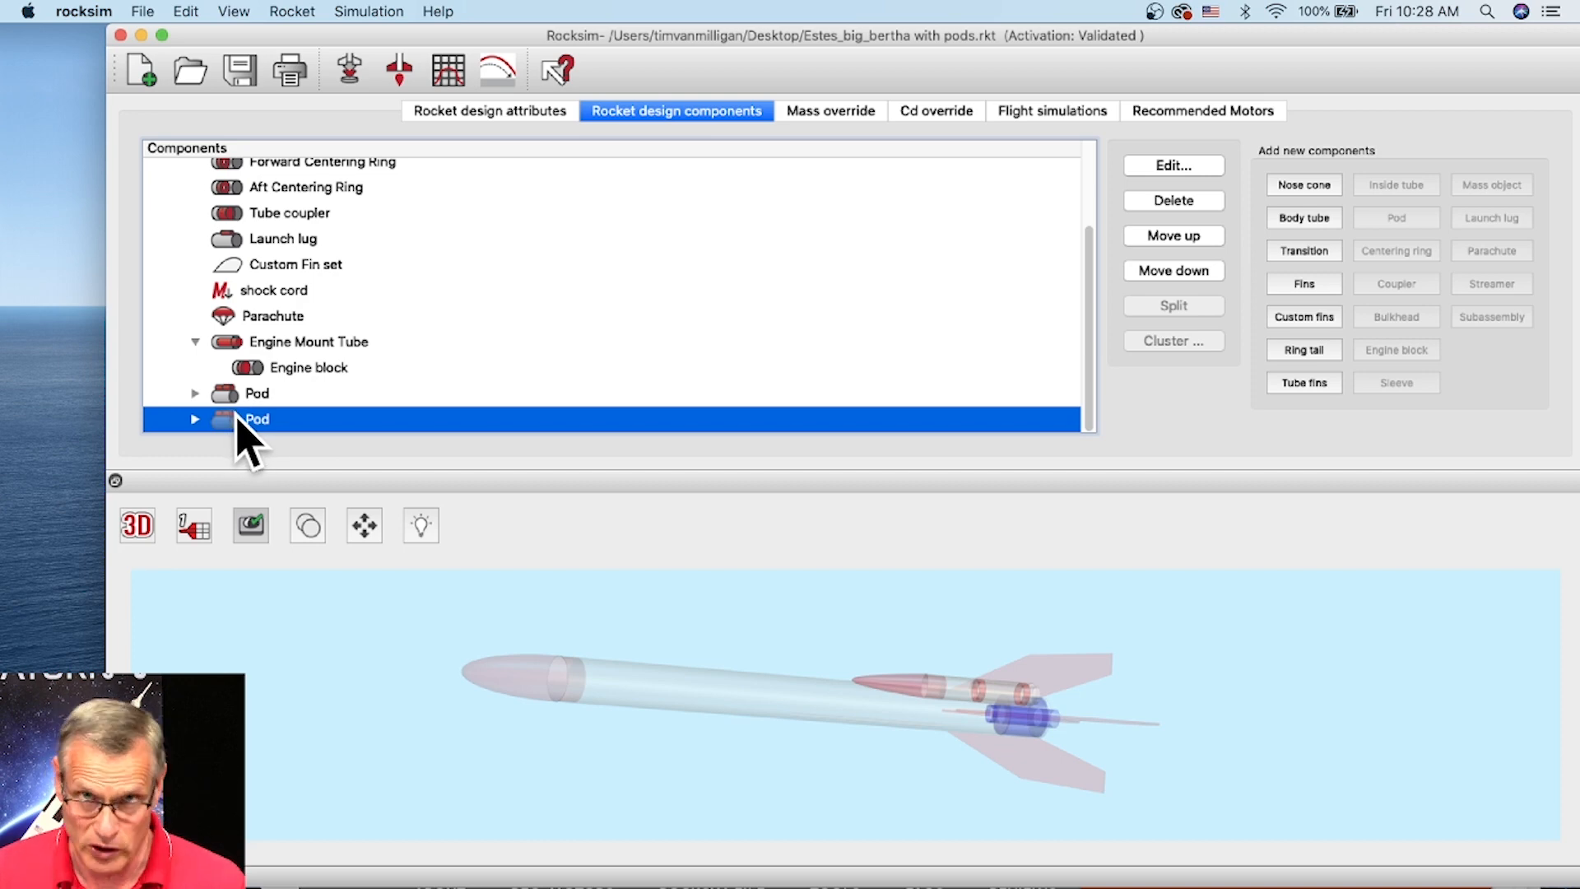
pyautogui.click(948, 663)
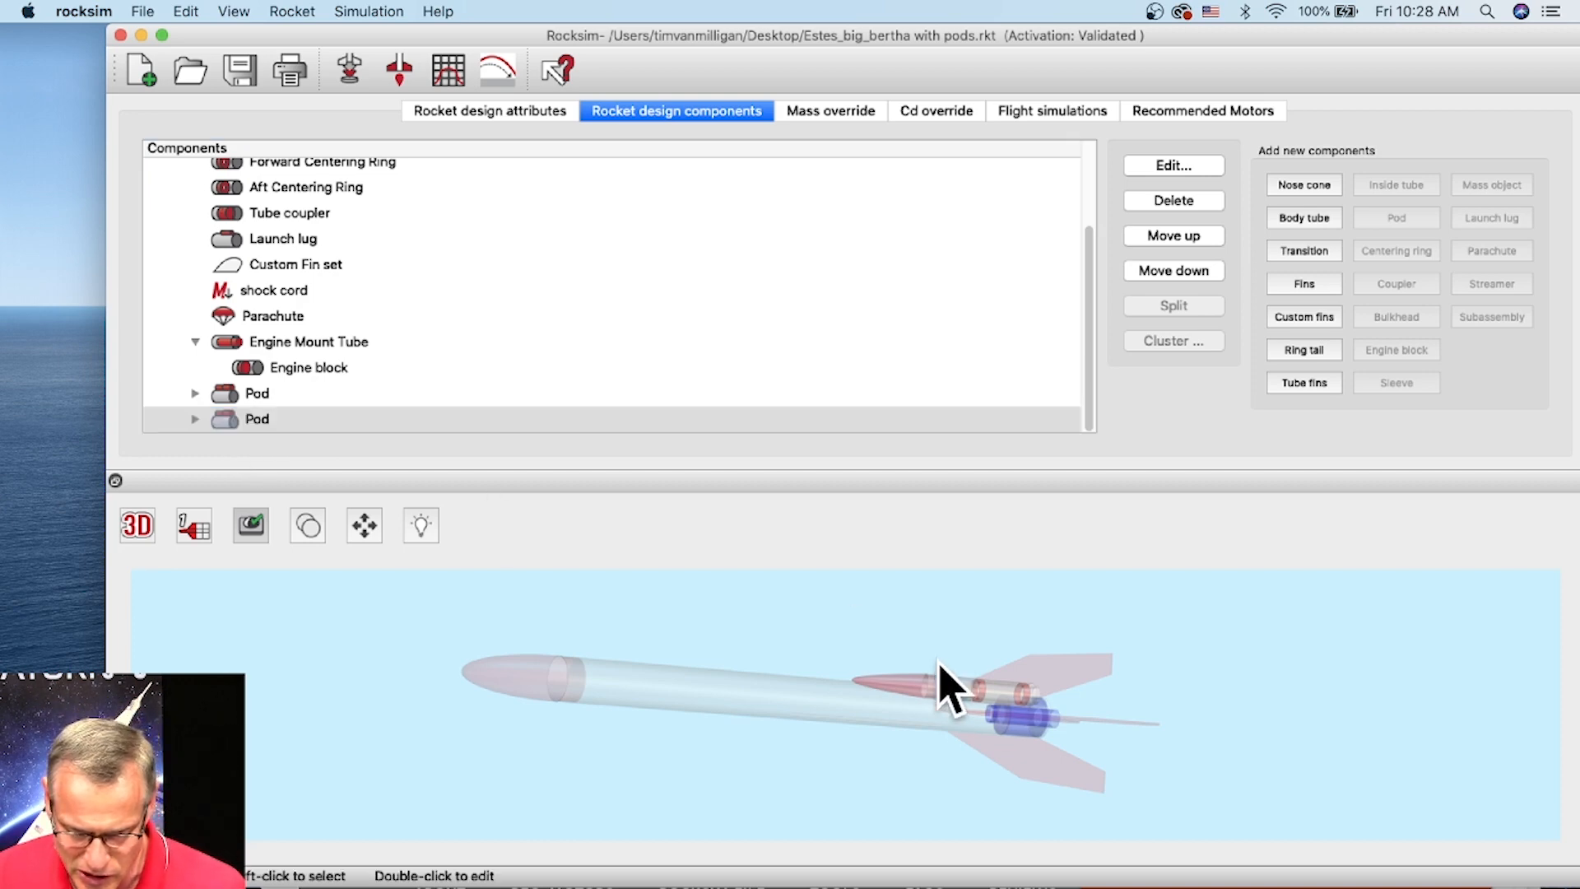
pyautogui.moveTo(916, 670); pyautogui.dragTo(912, 743)
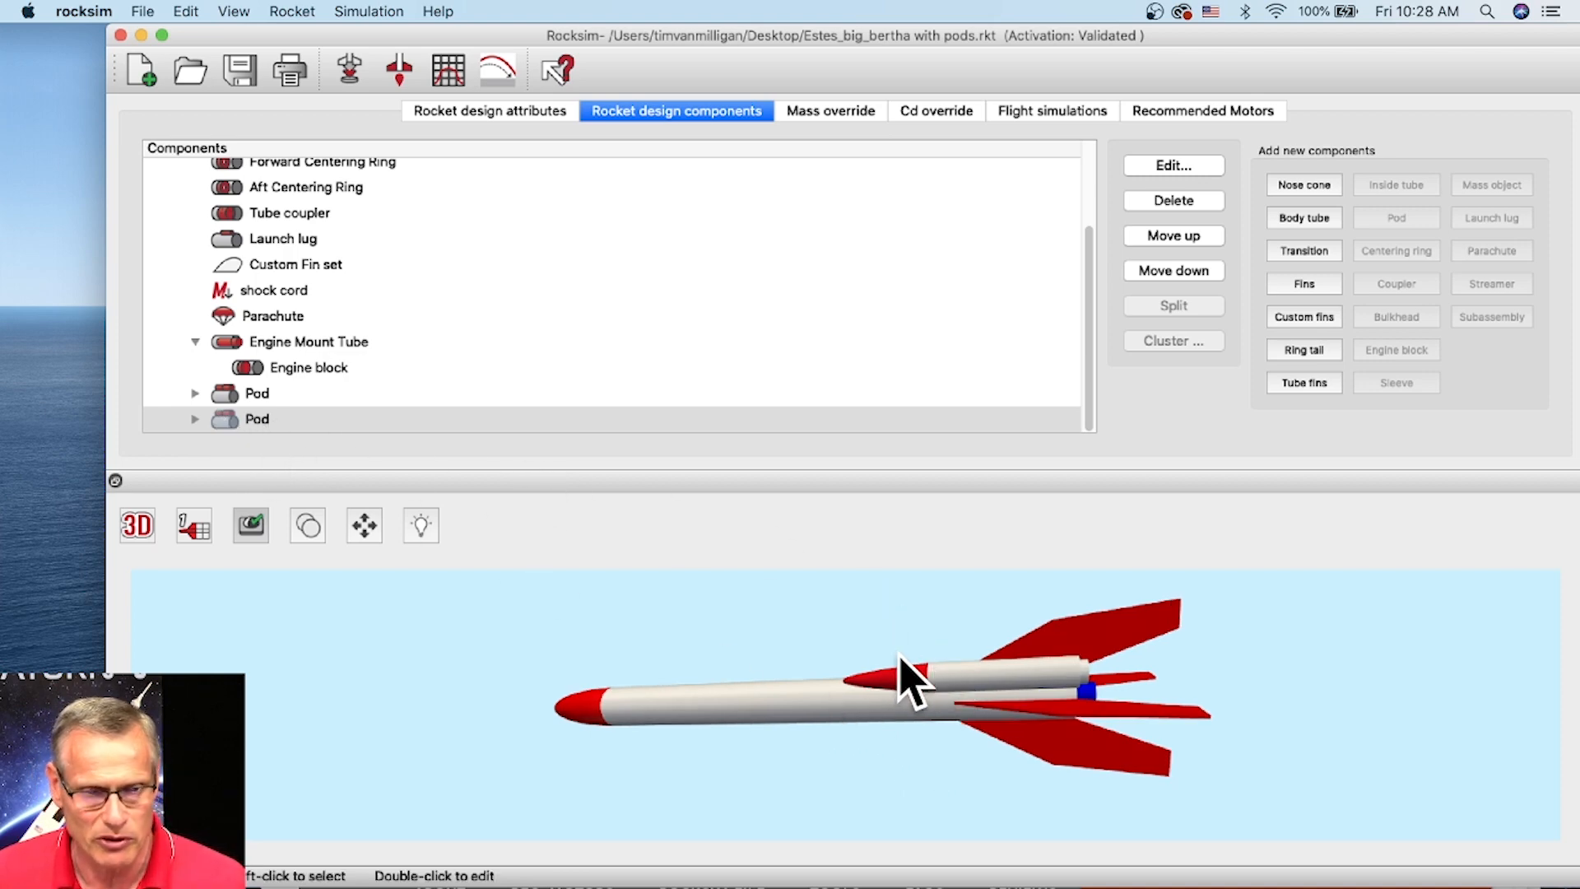
# Set the pasted pod's radial angle to 135 degrees, accept the change, and rotate the 3D rocket to inspect both pods
pyautogui.doubleClick(257, 424)
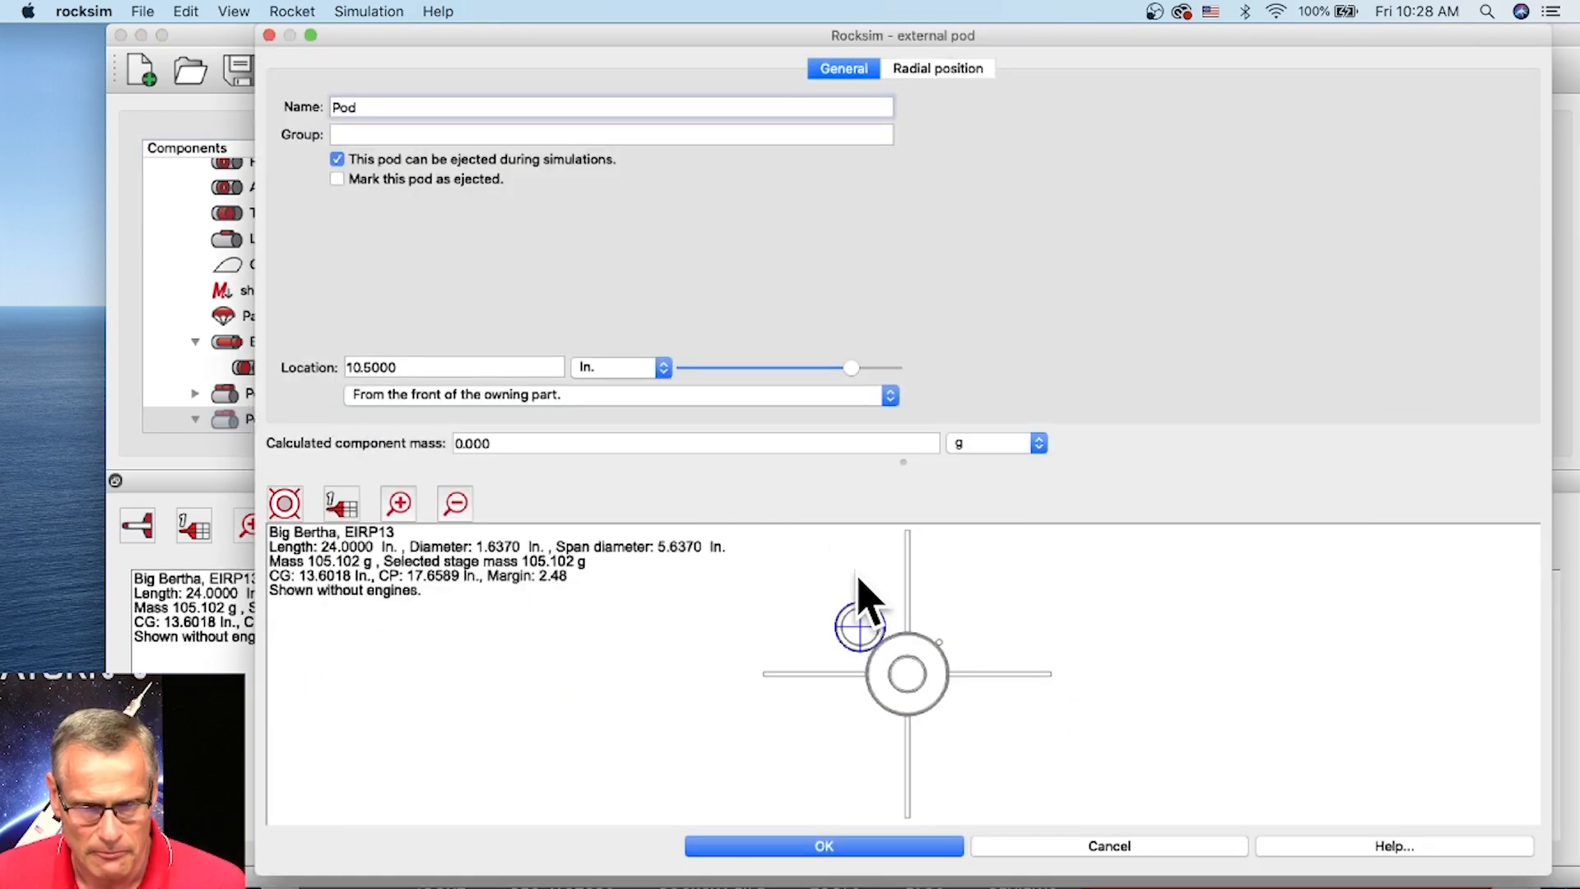
pyautogui.click(938, 70)
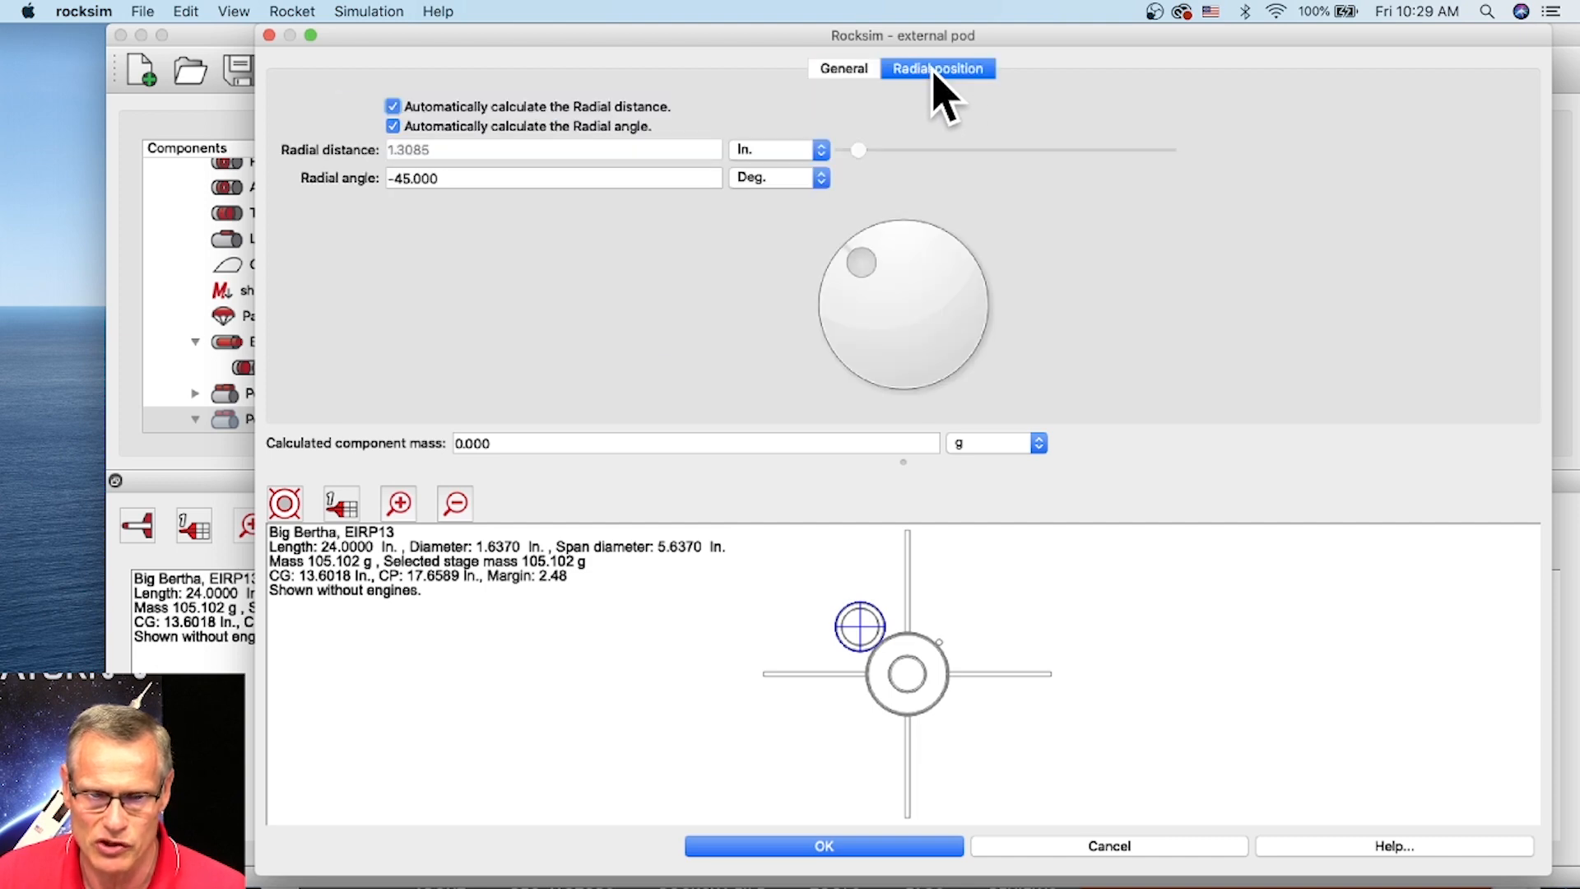
pyautogui.moveTo(854, 260); pyautogui.dragTo(989, 354)
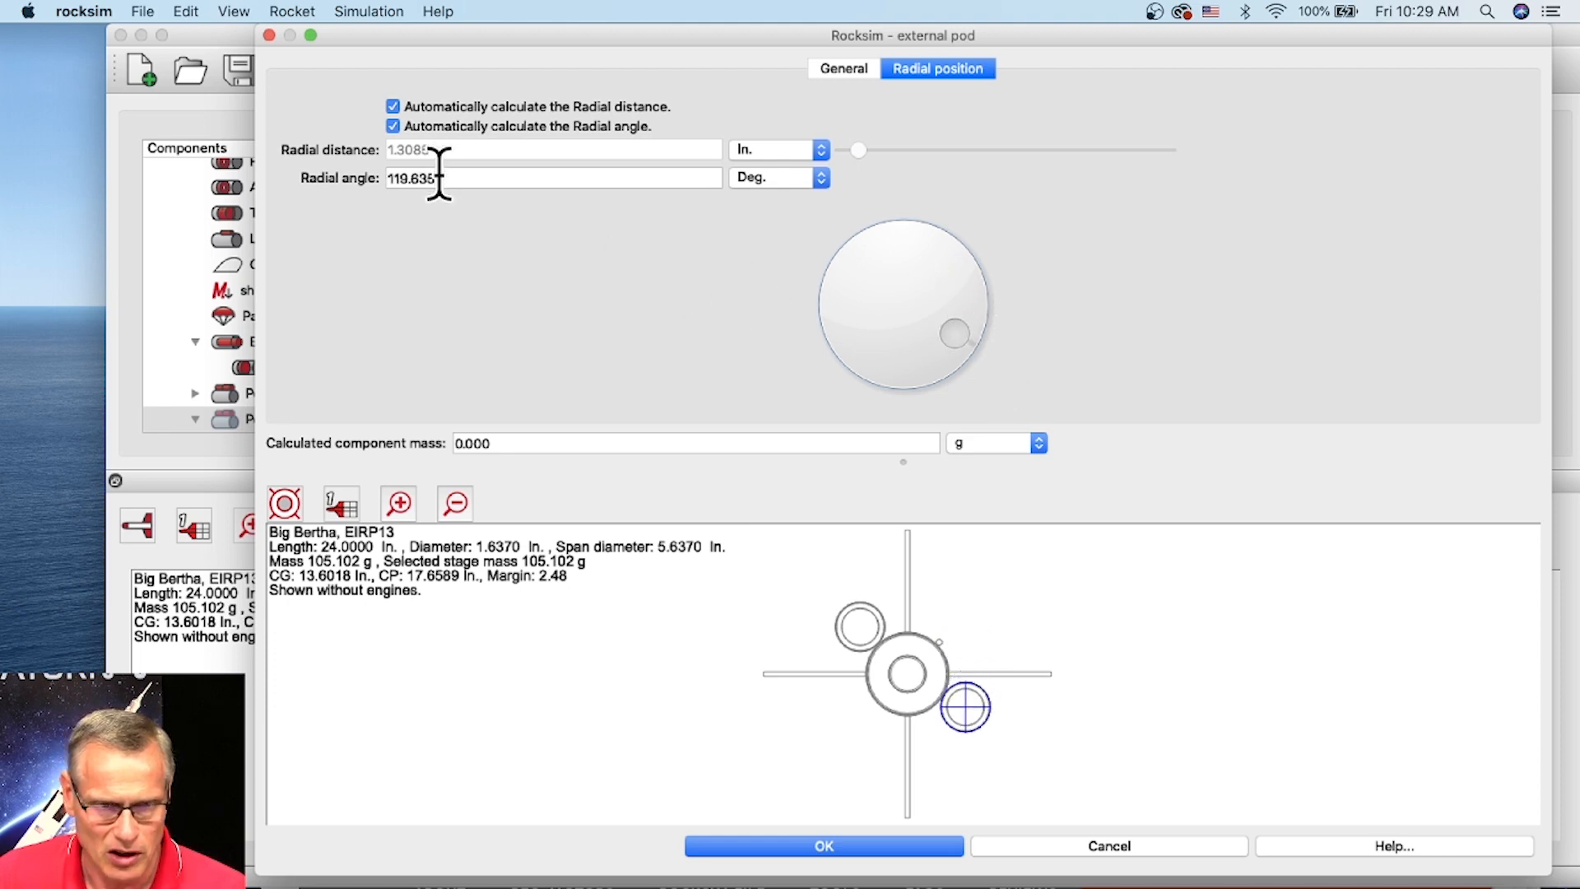
pyautogui.moveTo(953, 327); pyautogui.dragTo(957, 346)
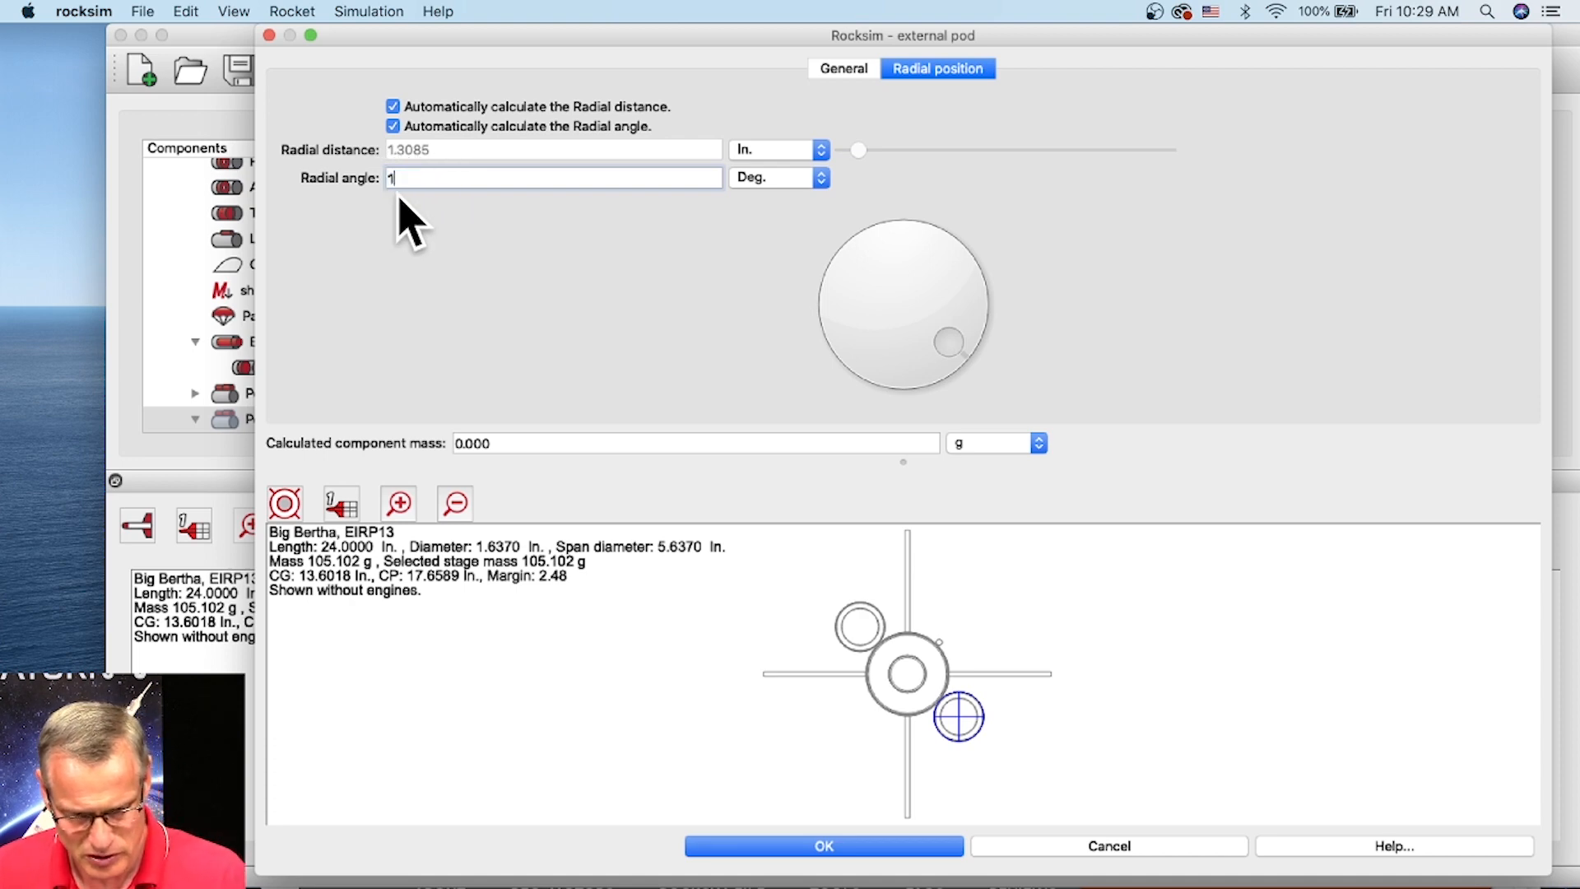
pyautogui.write('5')
pyautogui.press('Tab')
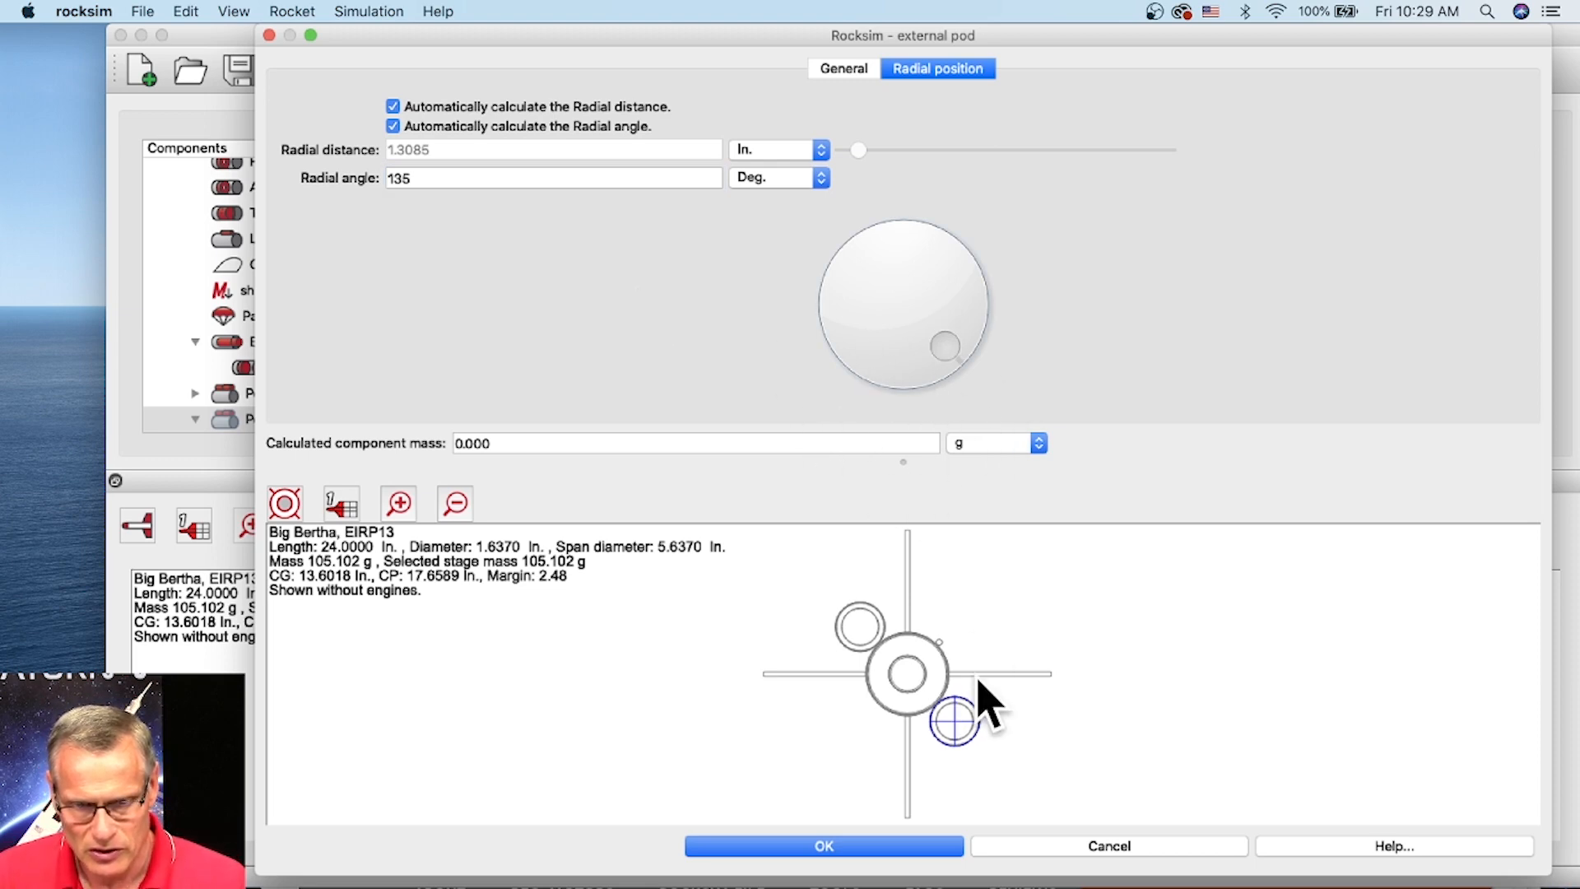
pyautogui.click(819, 846)
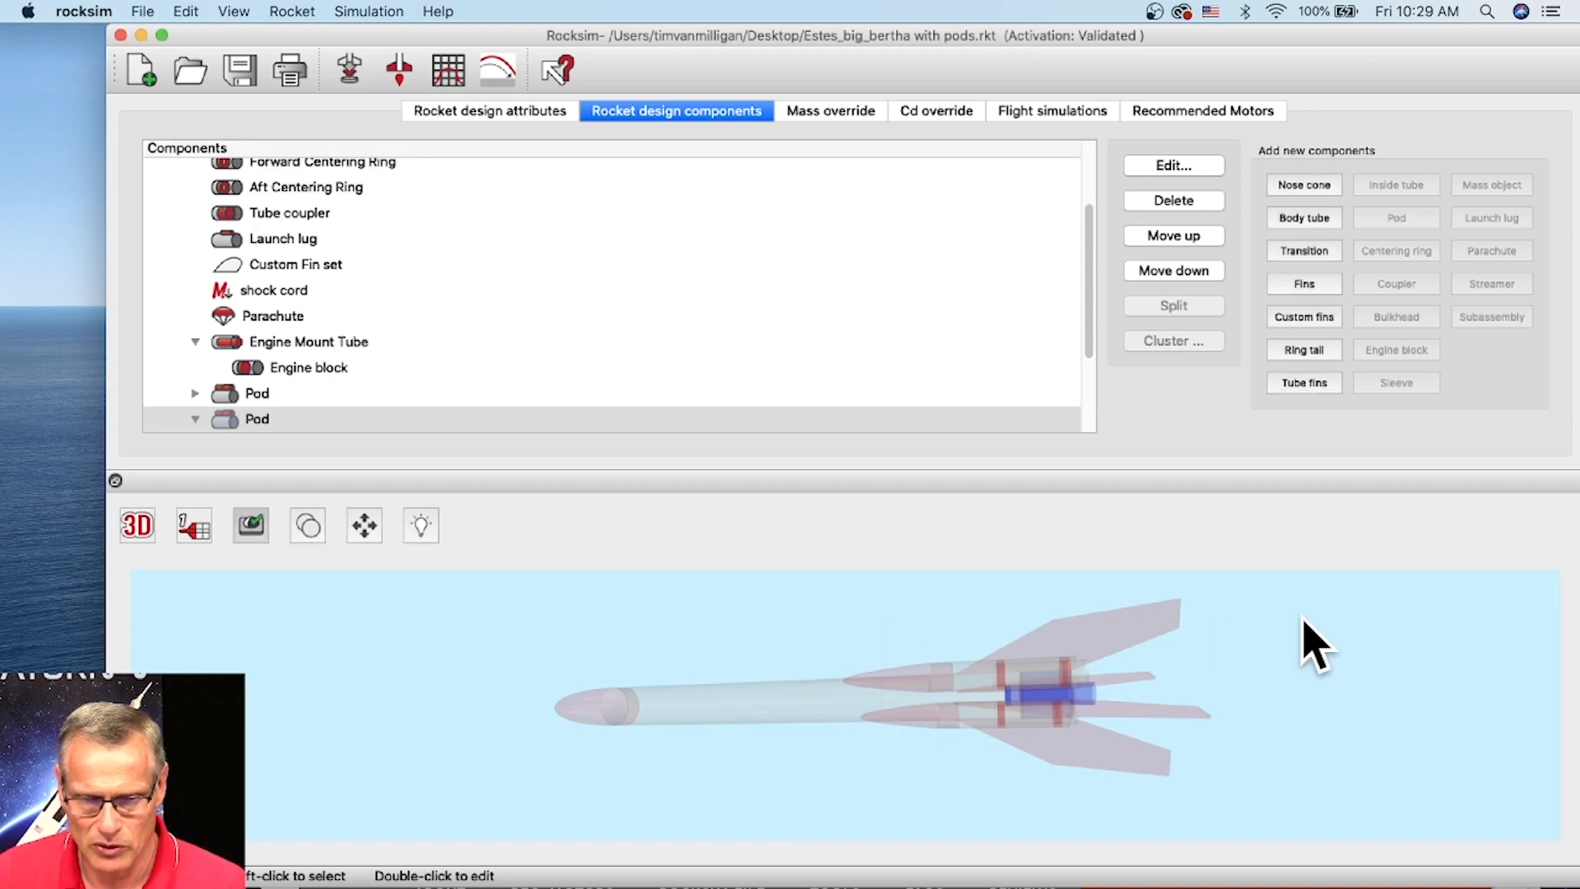
pyautogui.moveTo(1132, 670); pyautogui.dragTo(1004, 645)
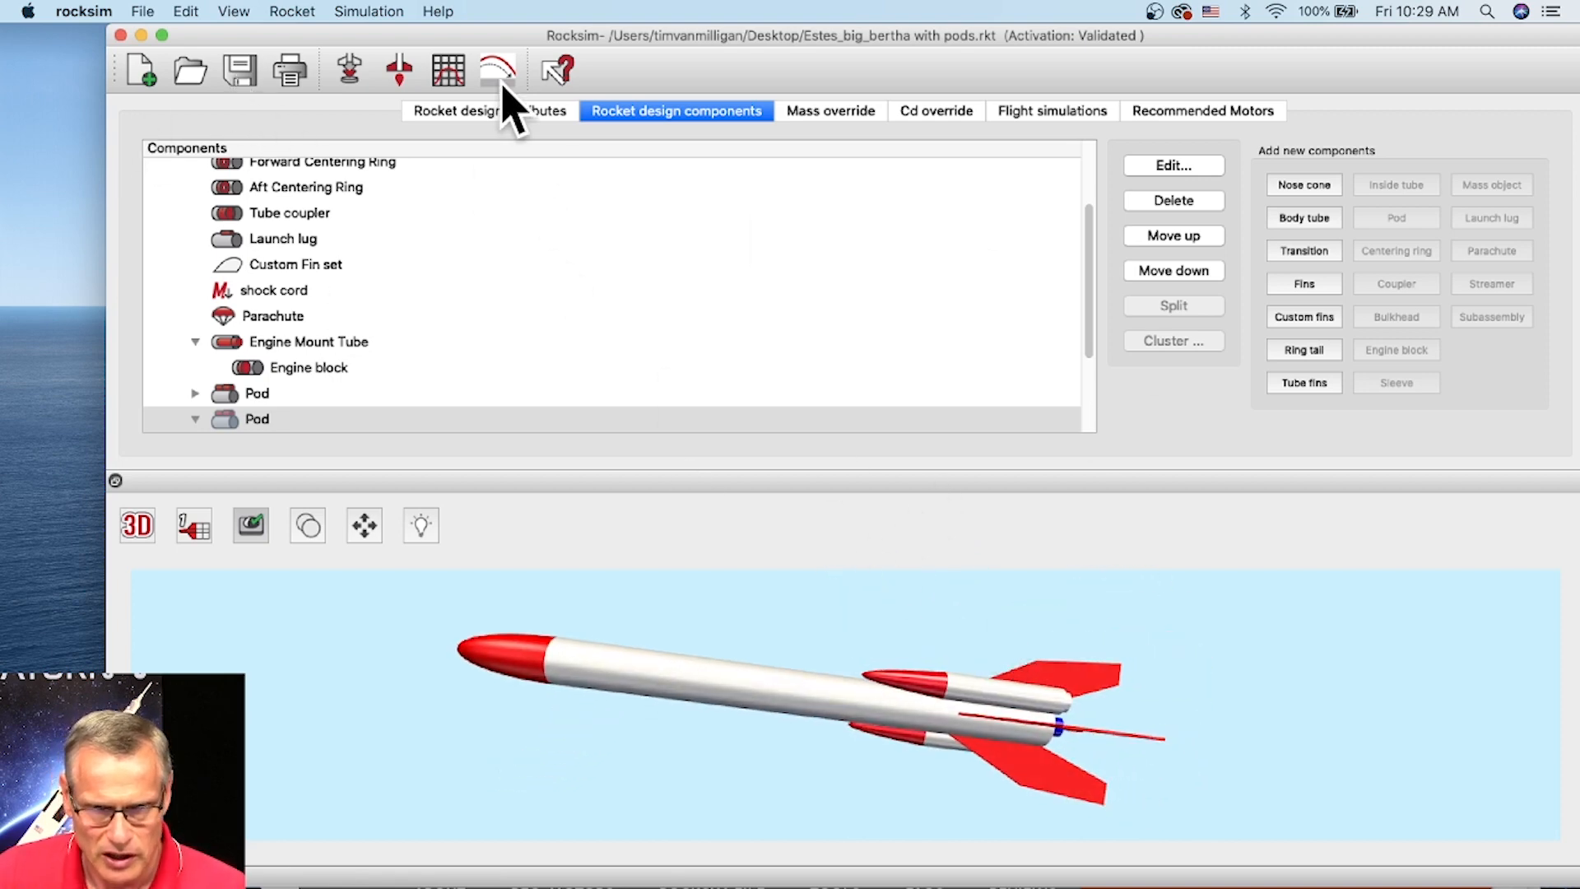
# Check the simulation's engine selection and cancel it, and mark the inner body tube of the second pod as a motor mount
pyautogui.click(352, 72)
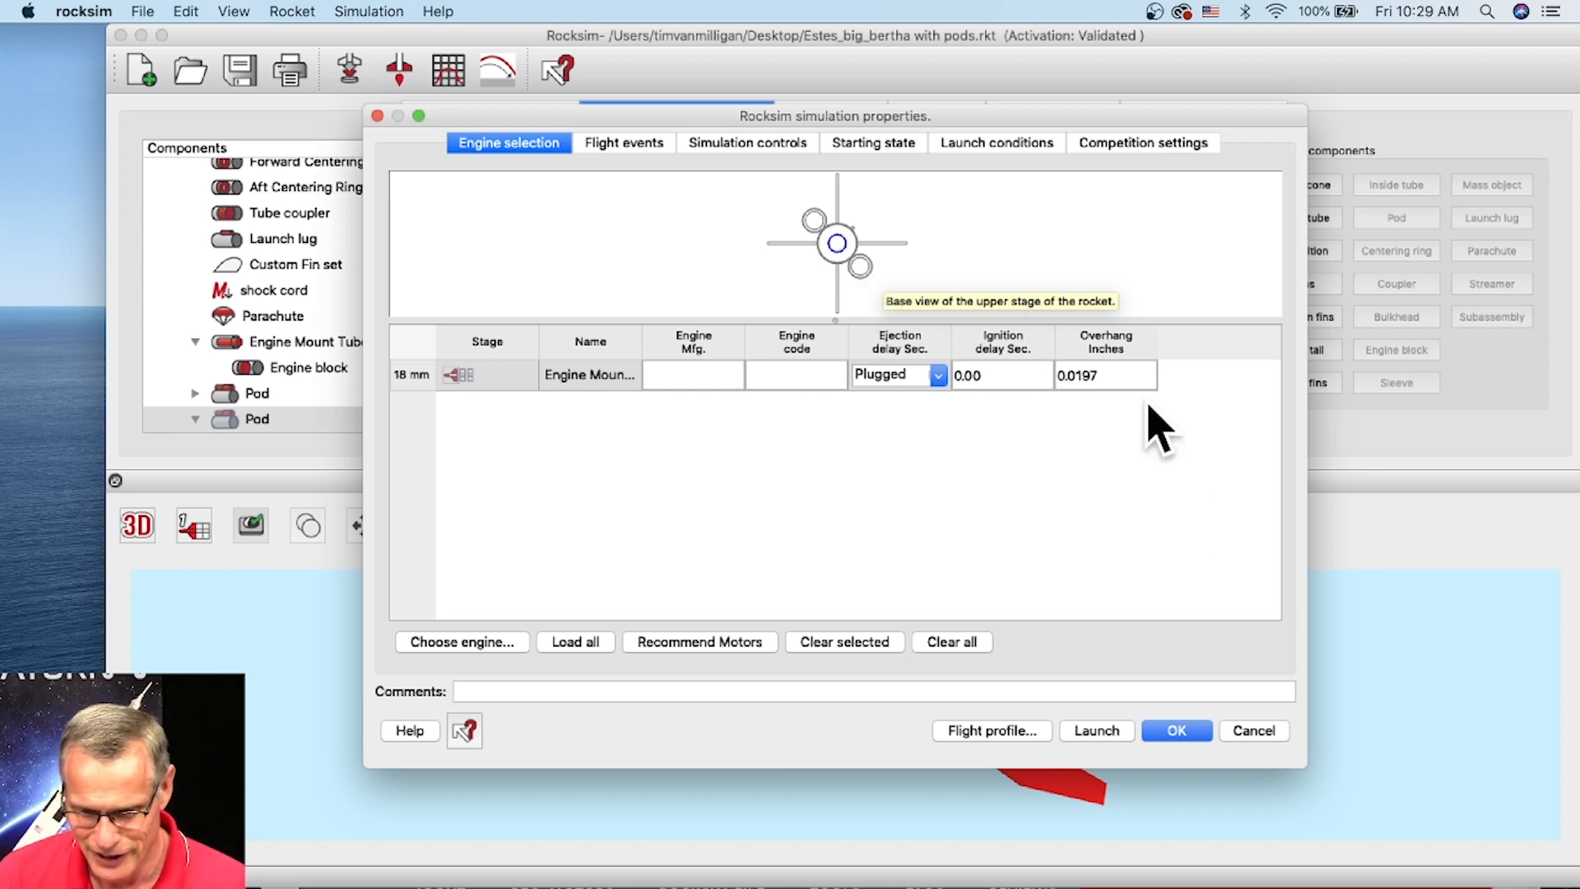
pyautogui.click(1250, 731)
pyautogui.scroll(-5, 362, 354)
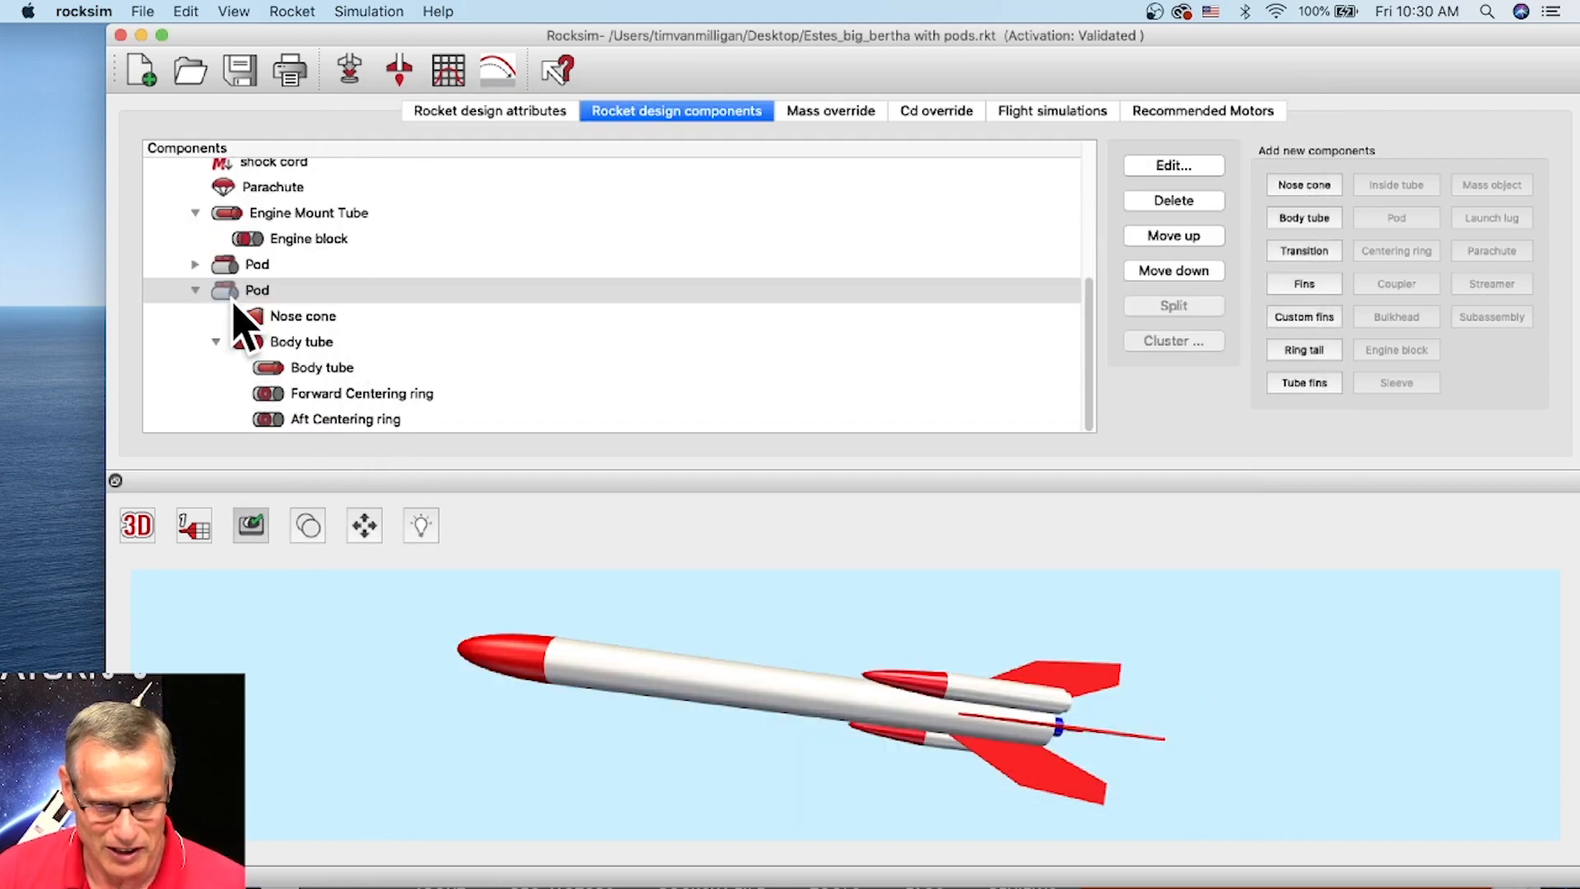
pyautogui.click(317, 368)
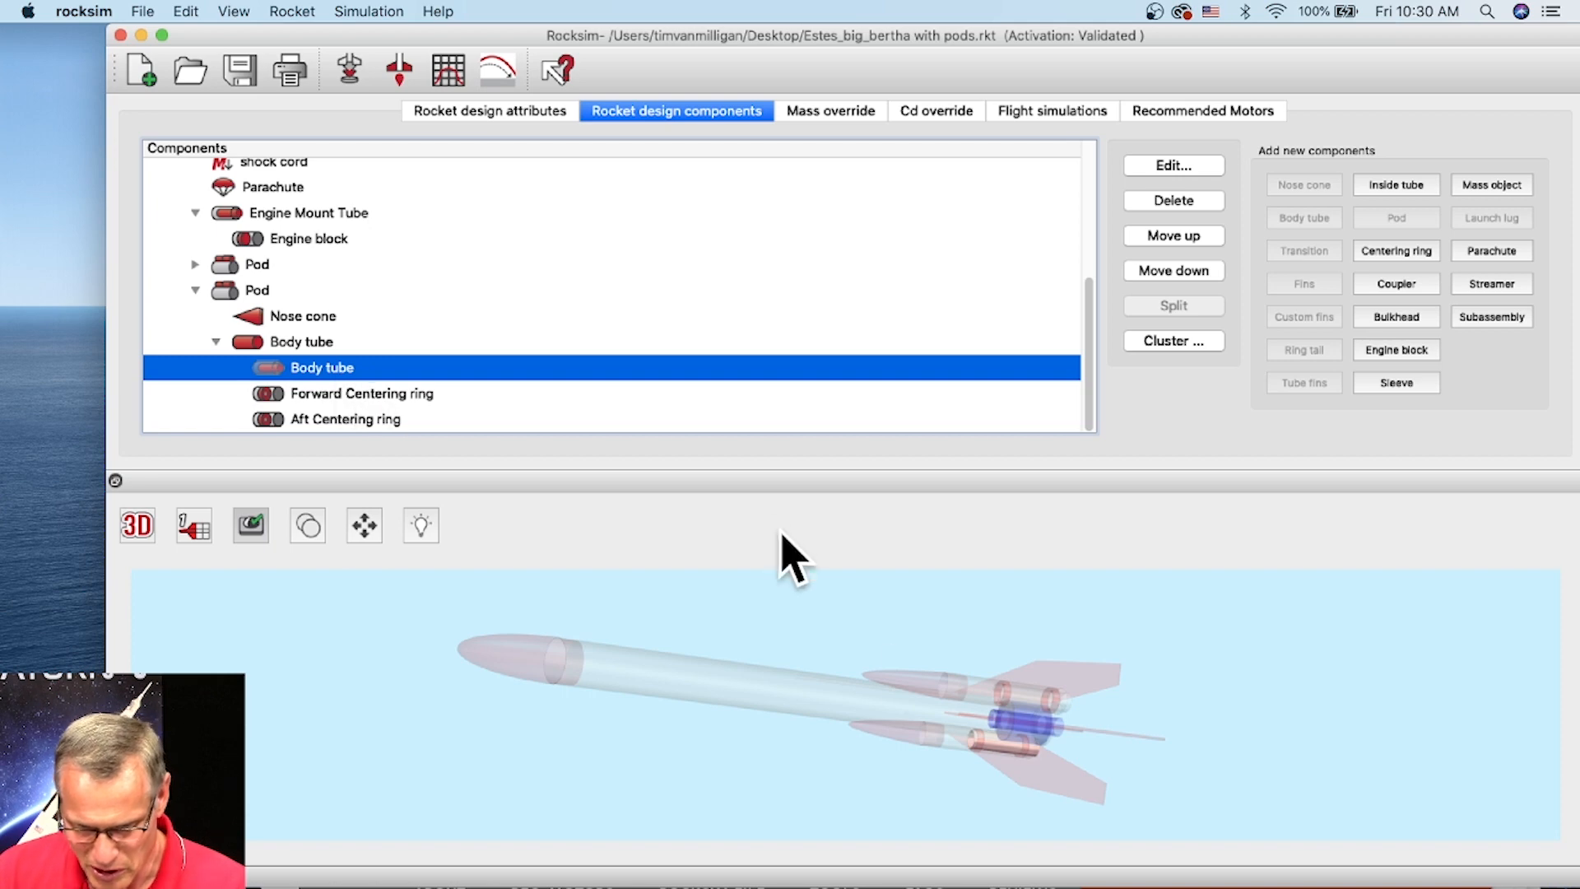
pyautogui.doubleClick(319, 377)
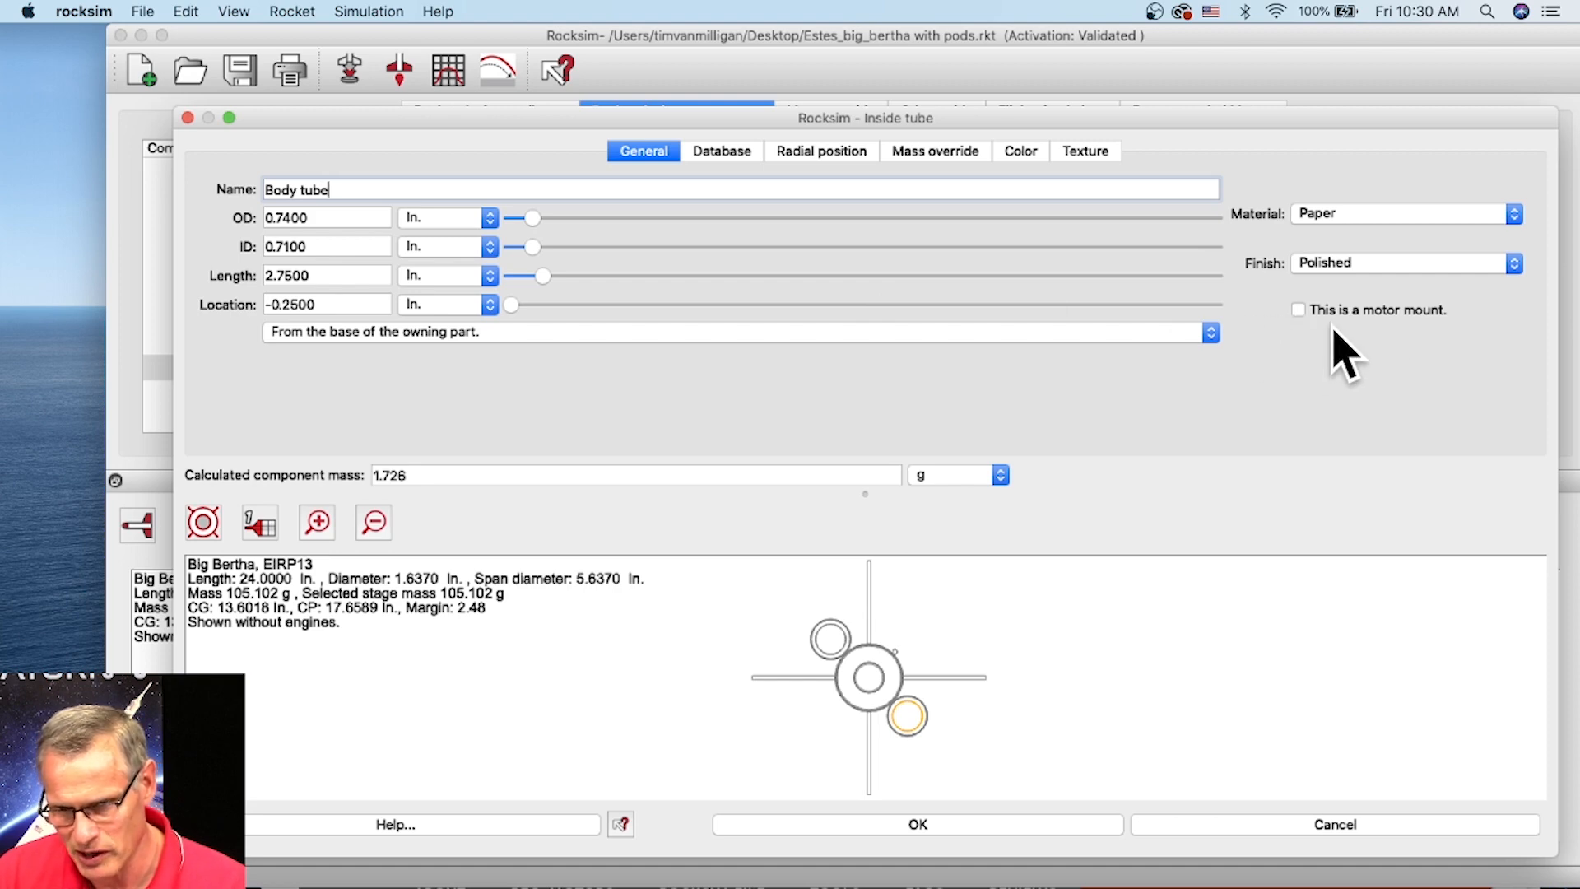
pyautogui.click(1299, 310)
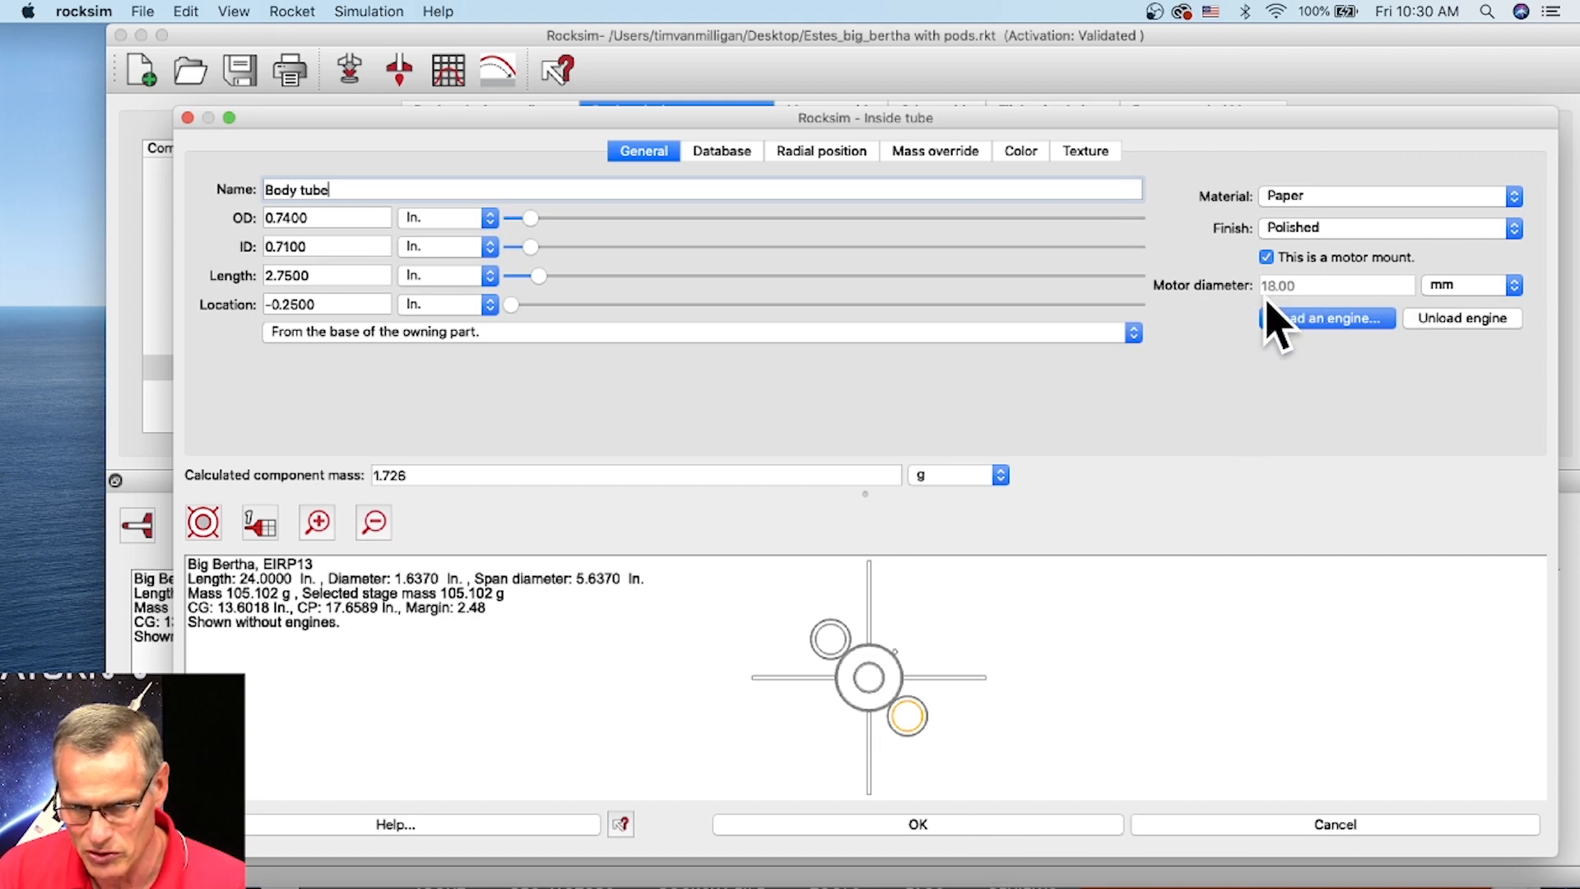
pyautogui.click(992, 824)
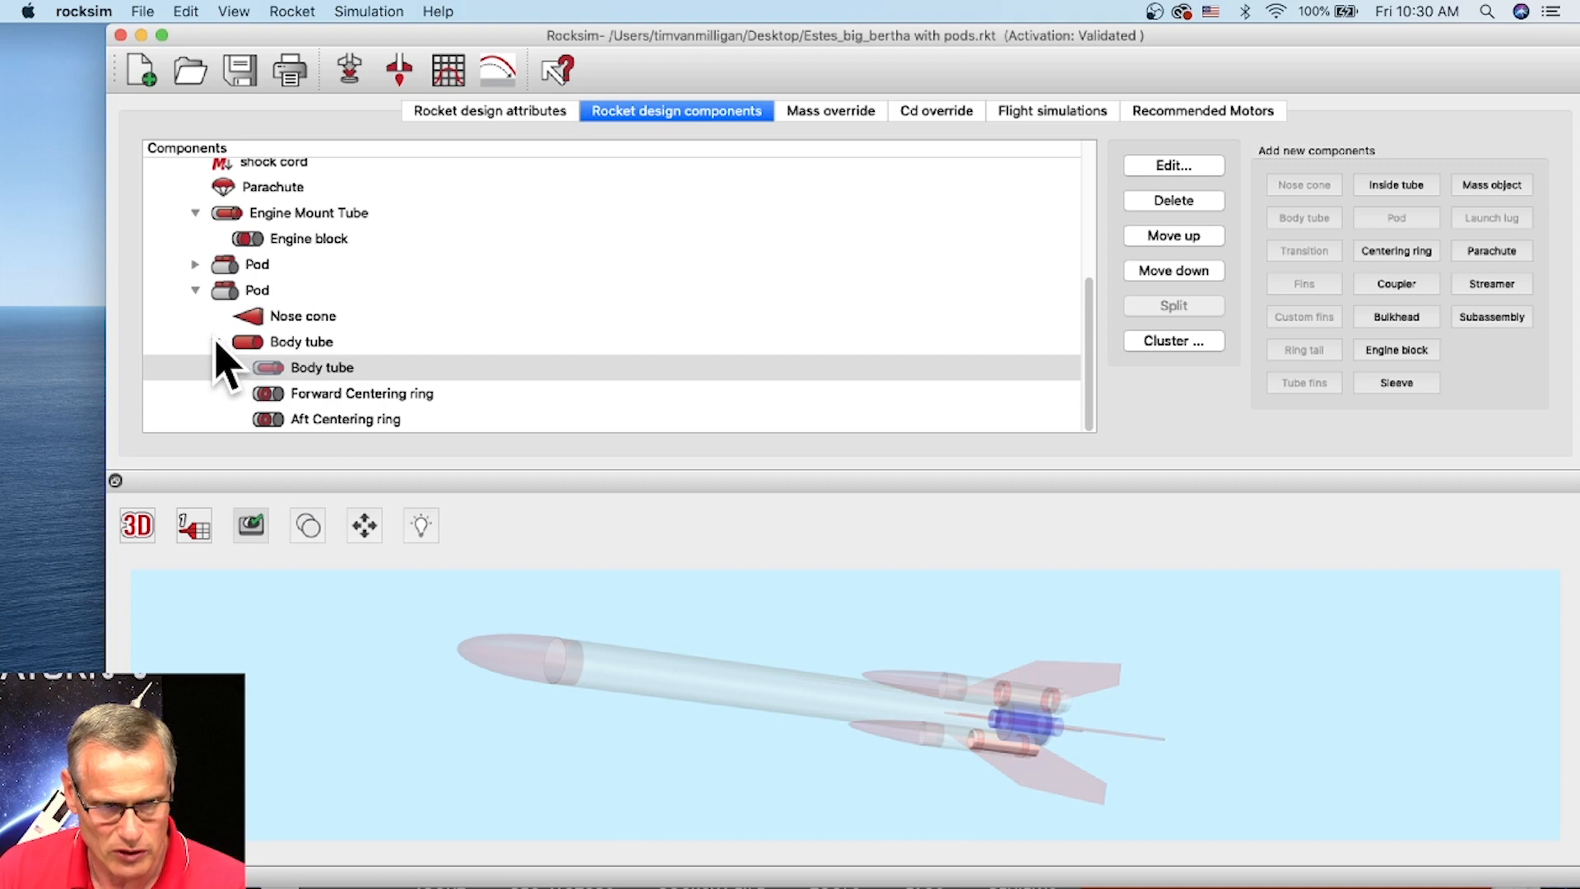
# Rename the first pod's inner body tube to "Engine mount tube" and mark it as a motor mount
pyautogui.click(195, 264)
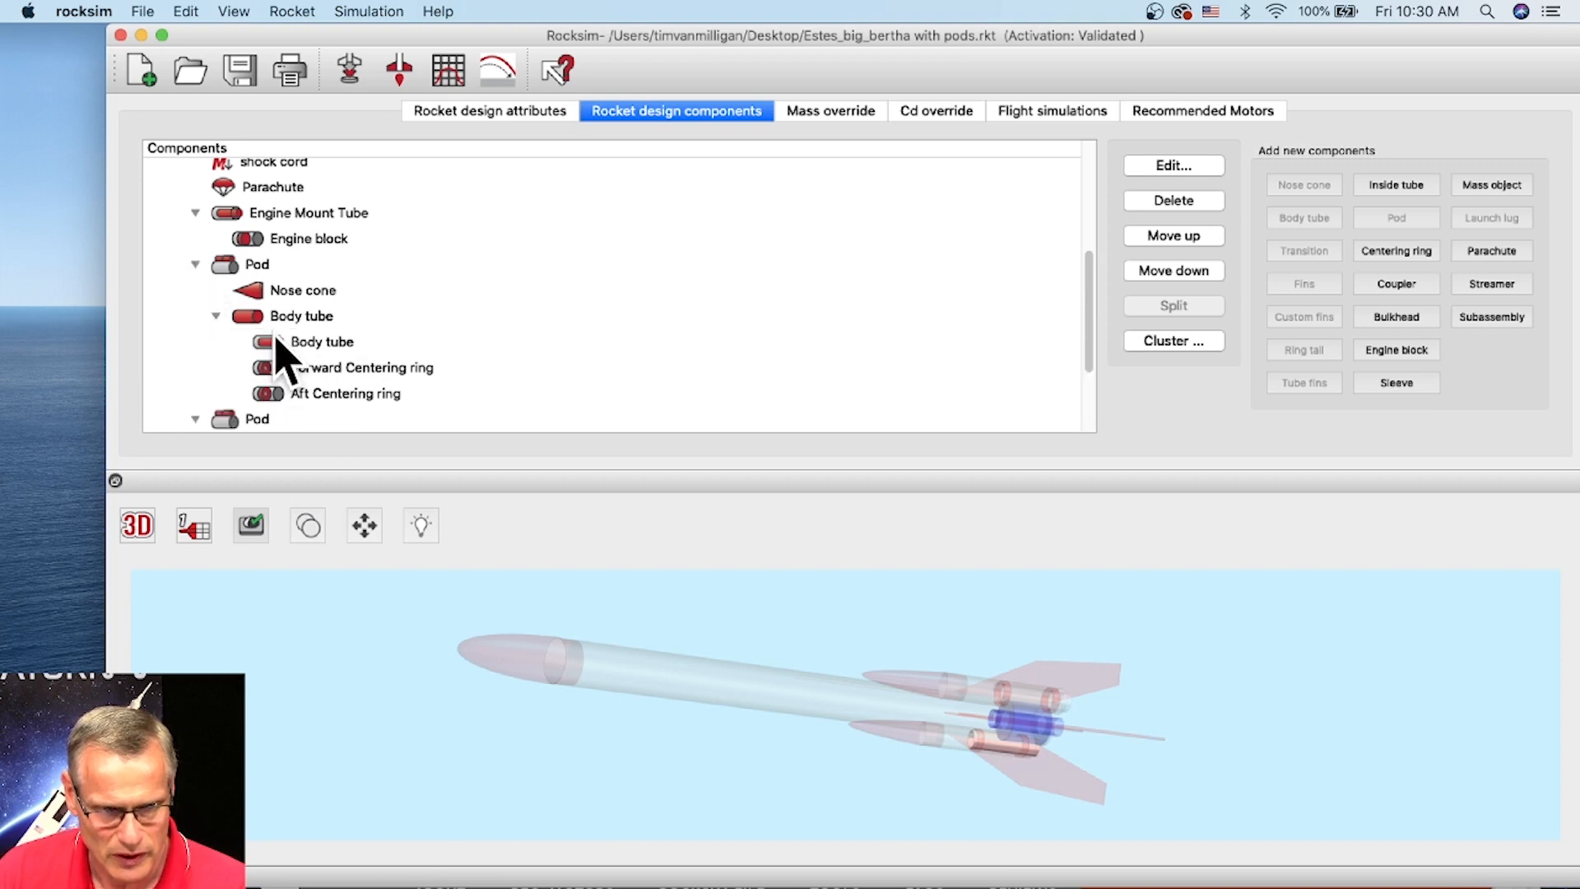
pyautogui.click(313, 341)
pyautogui.doubleClick(314, 349)
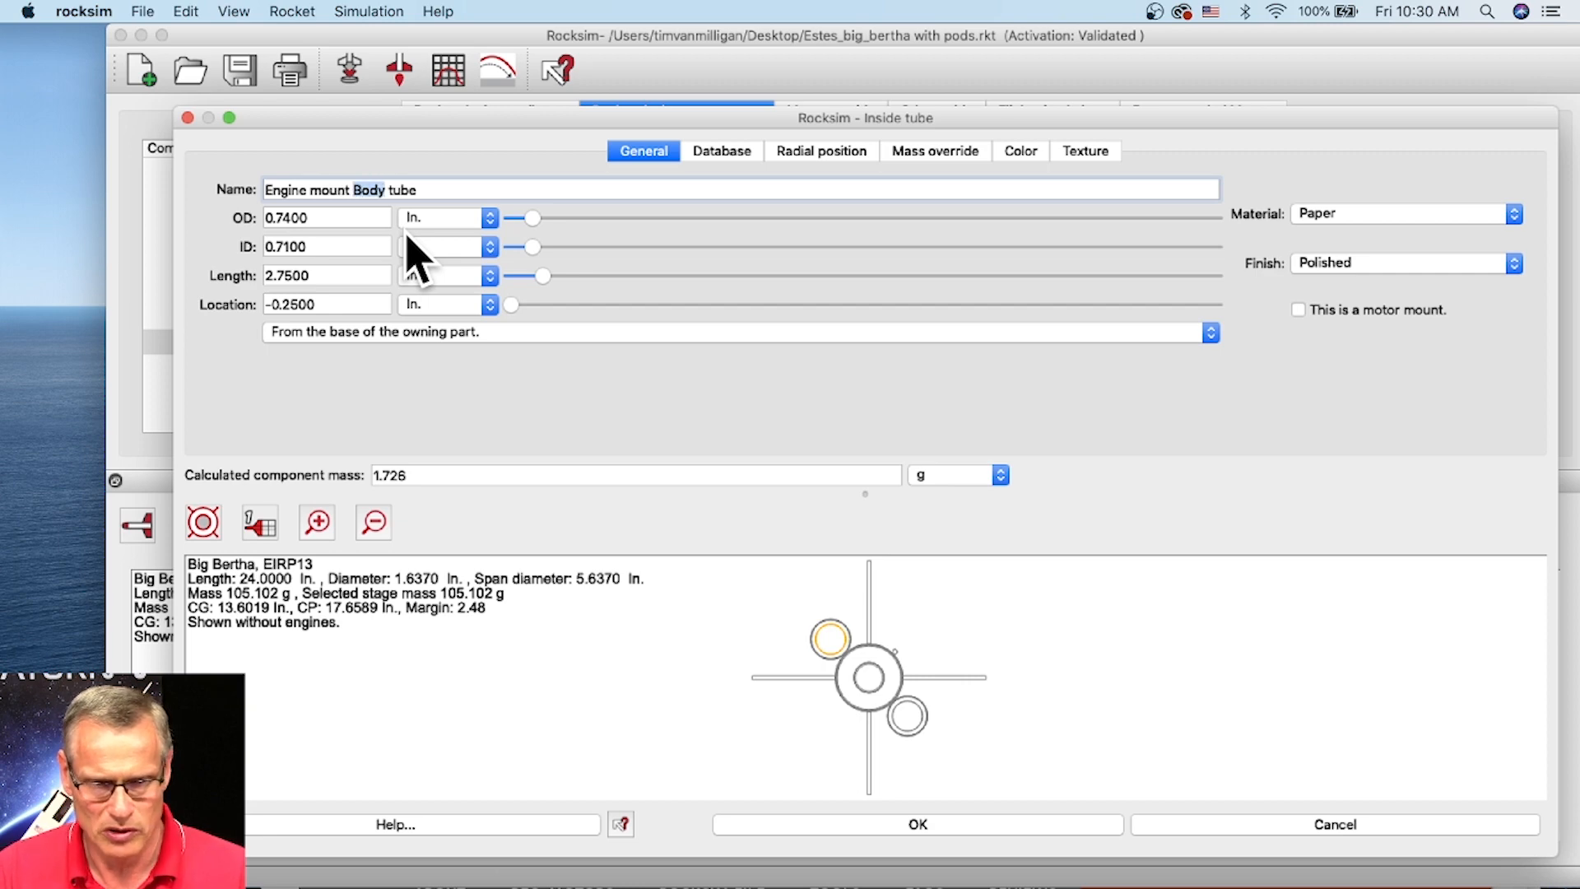
pyautogui.click(1299, 310)
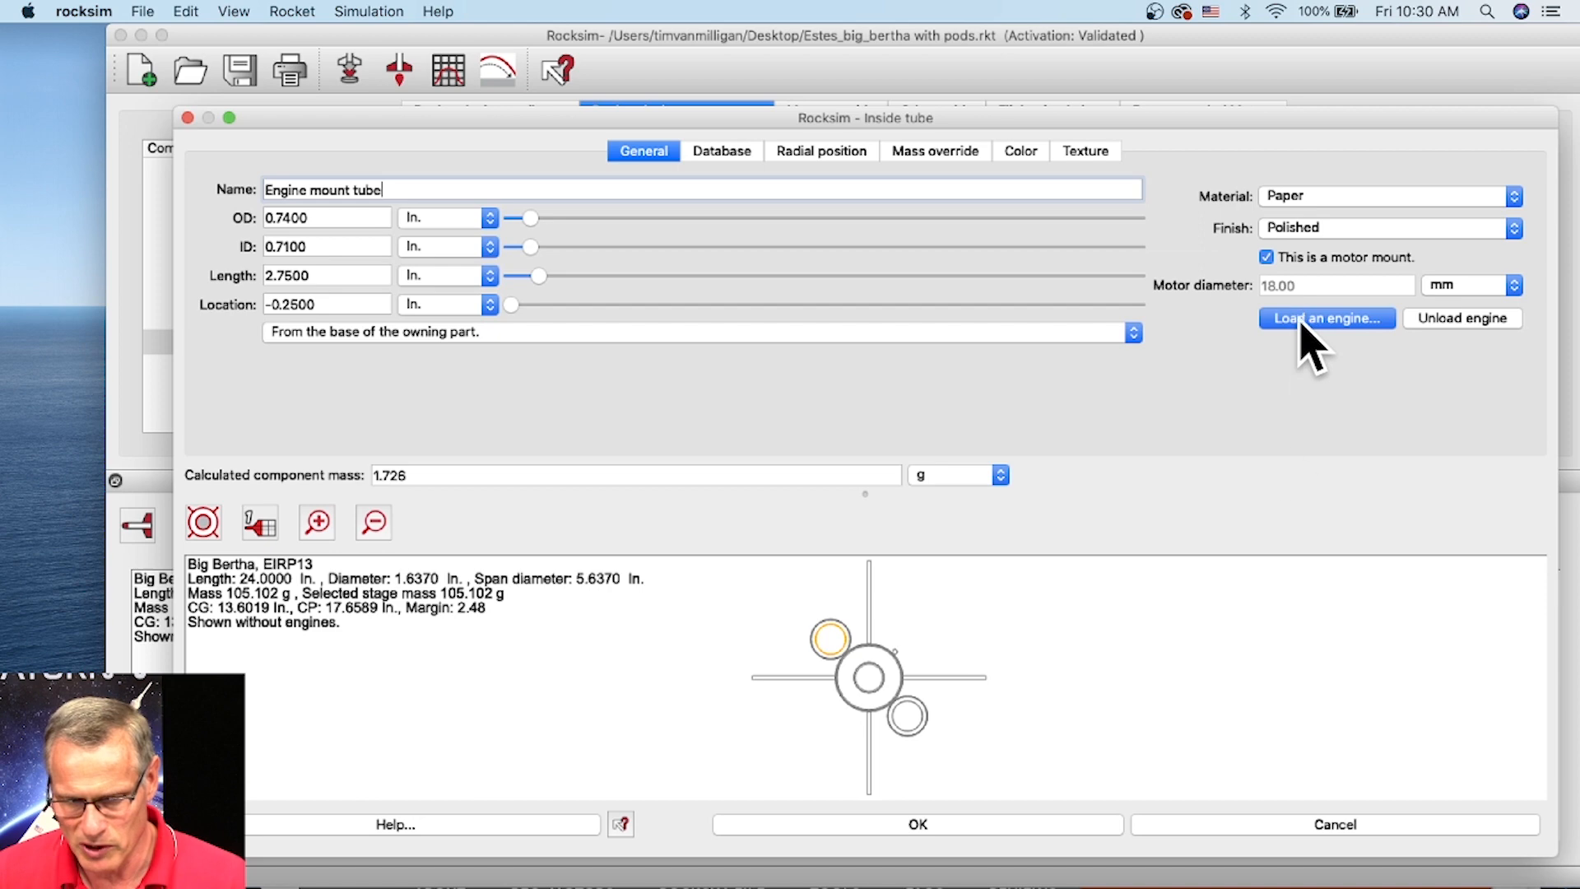
pyautogui.click(1008, 826)
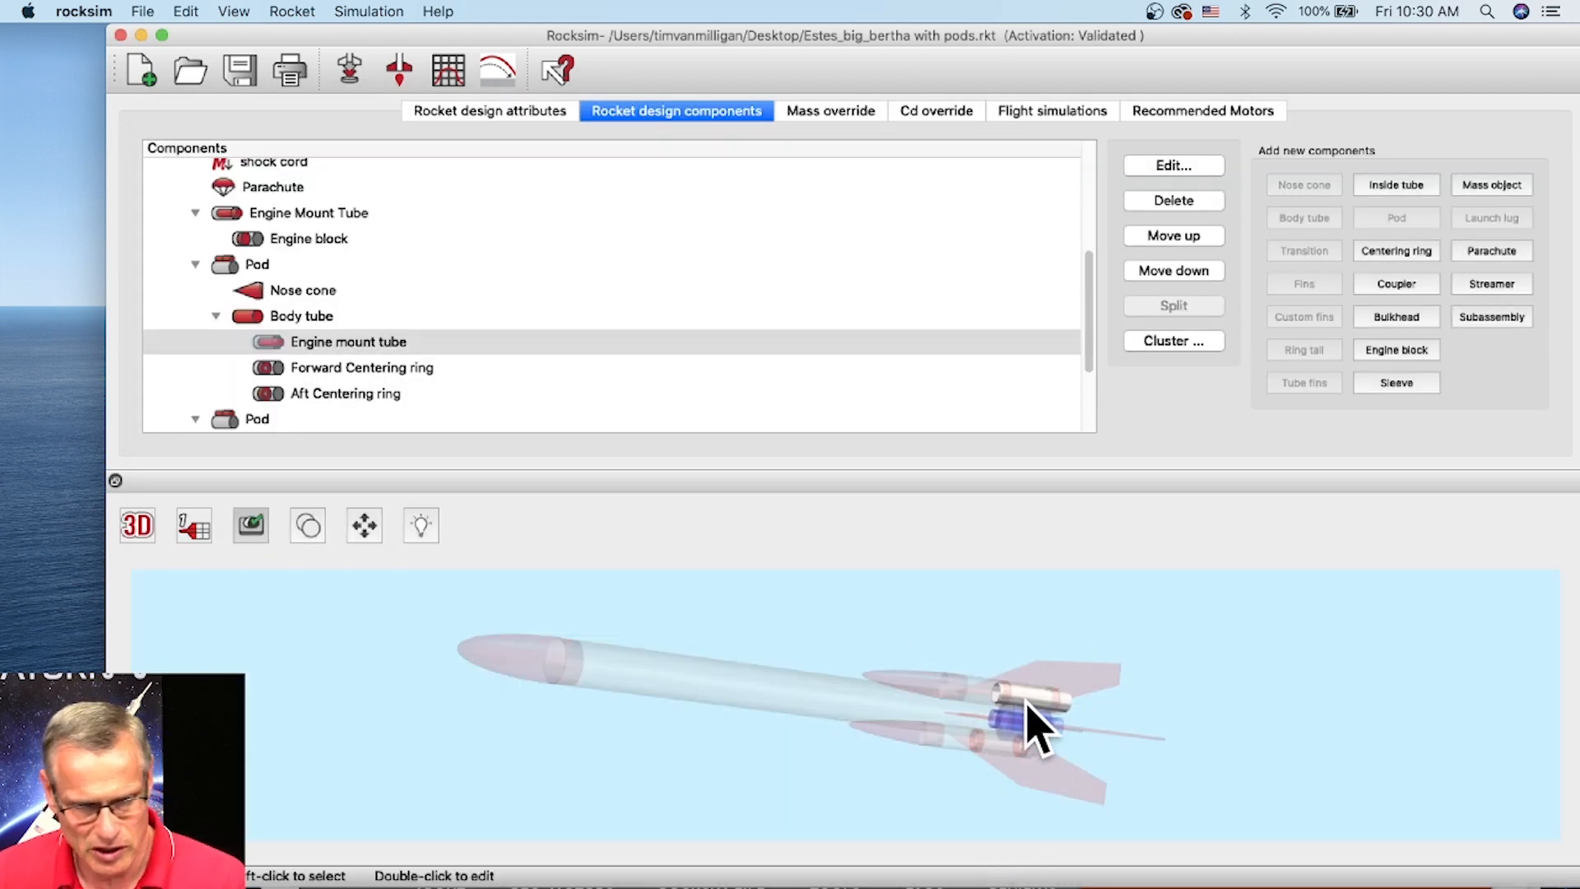
# Load an Estes Industries C6 with a 7-second ejection delay and 0.5 in. overhang into the central engine mount, and uncover the 3D rocket
pyautogui.click(346, 72)
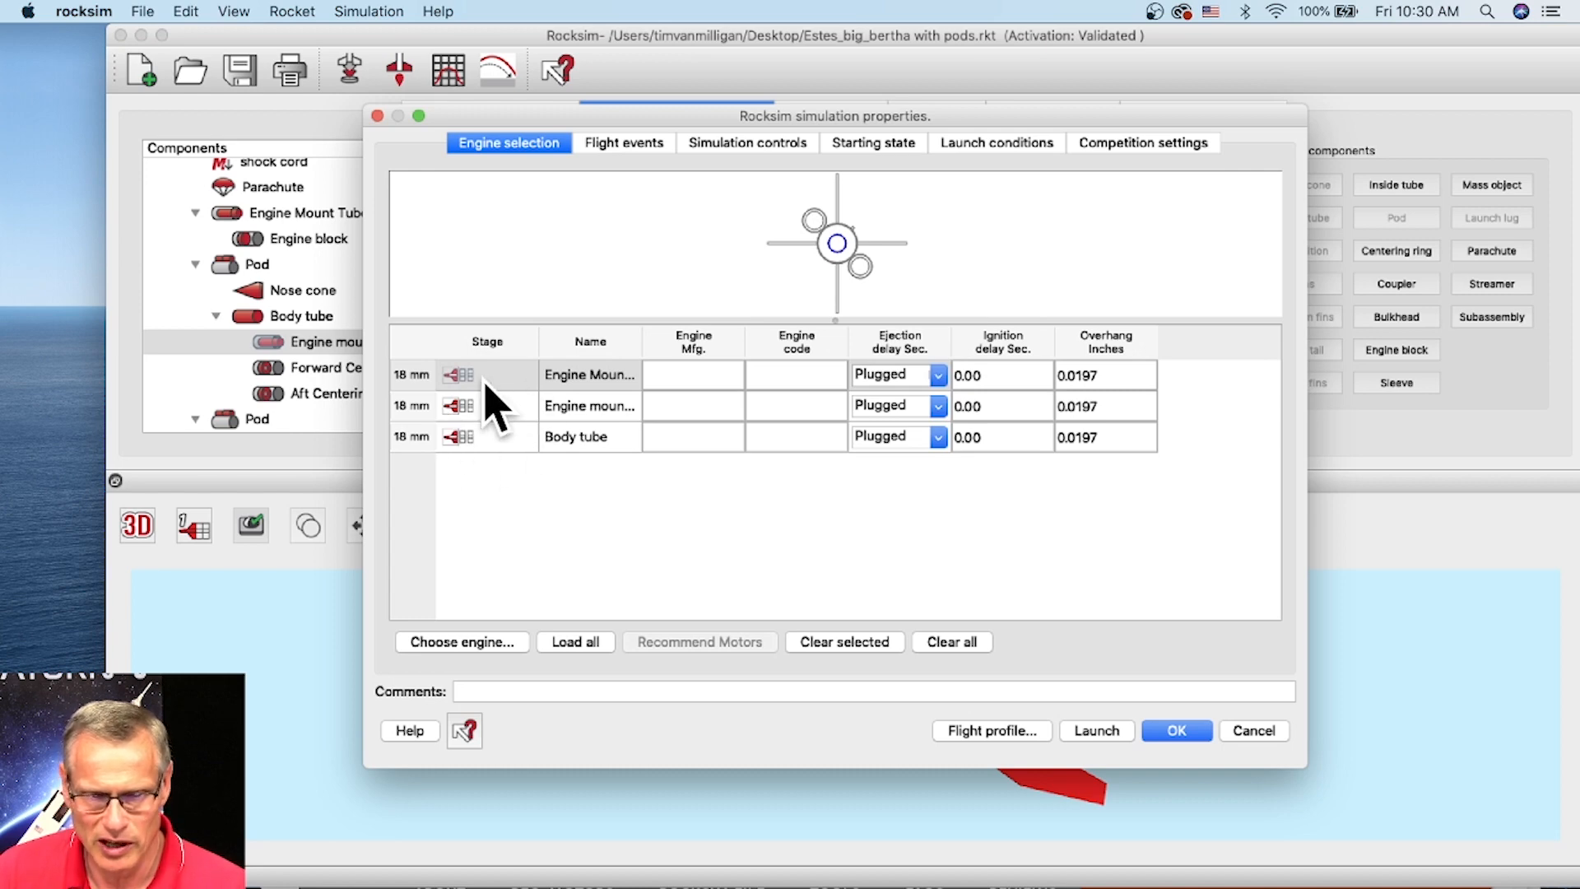
pyautogui.click(476, 646)
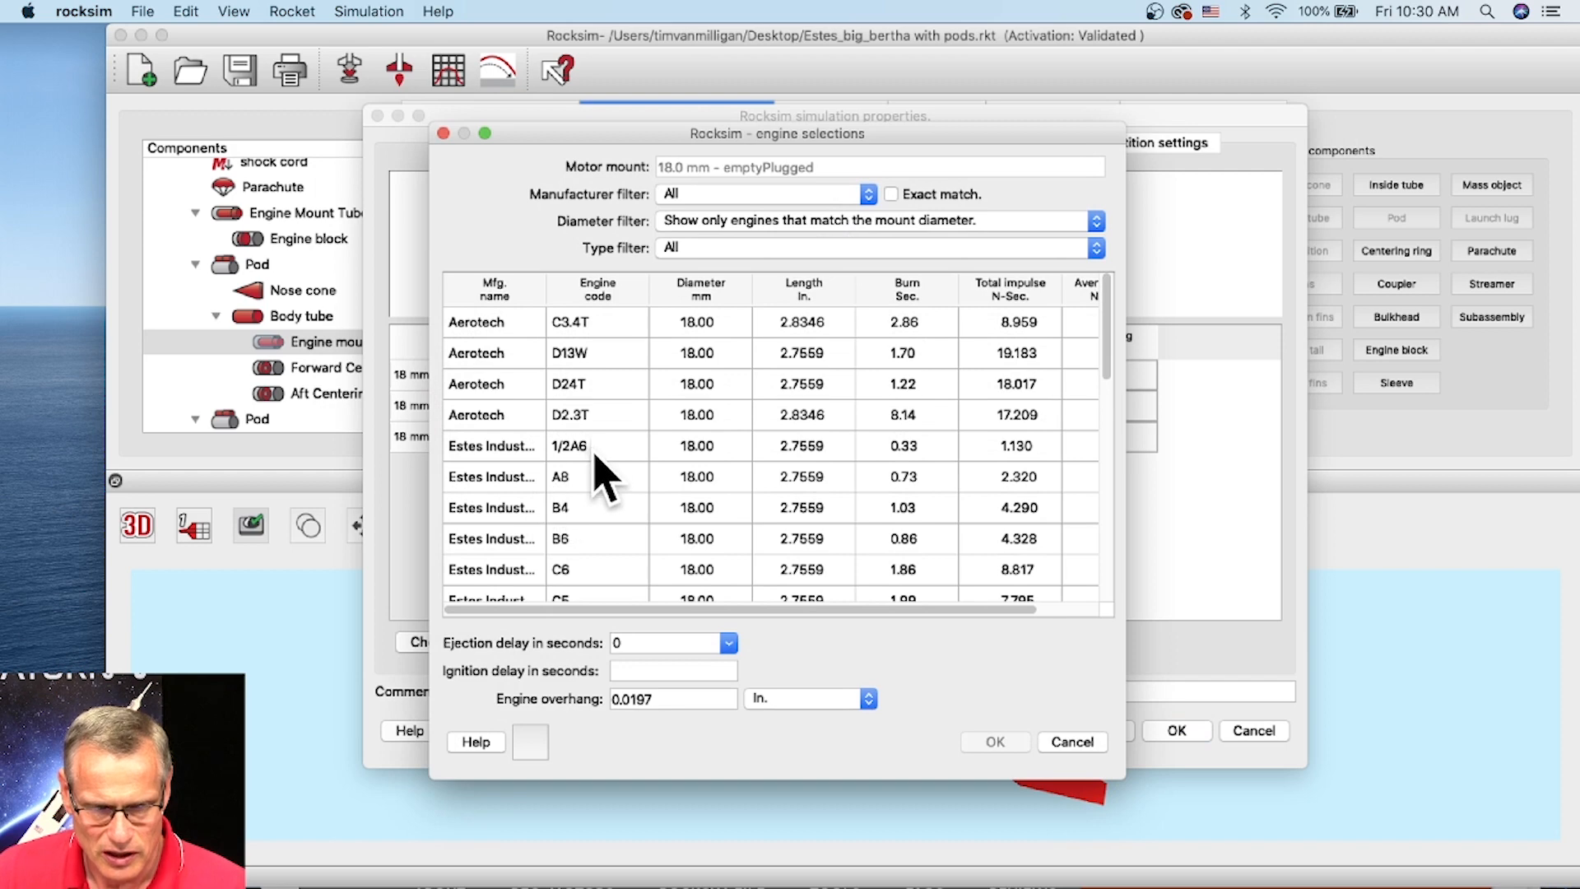
pyautogui.scroll(-3, 589, 493)
pyautogui.click(574, 482)
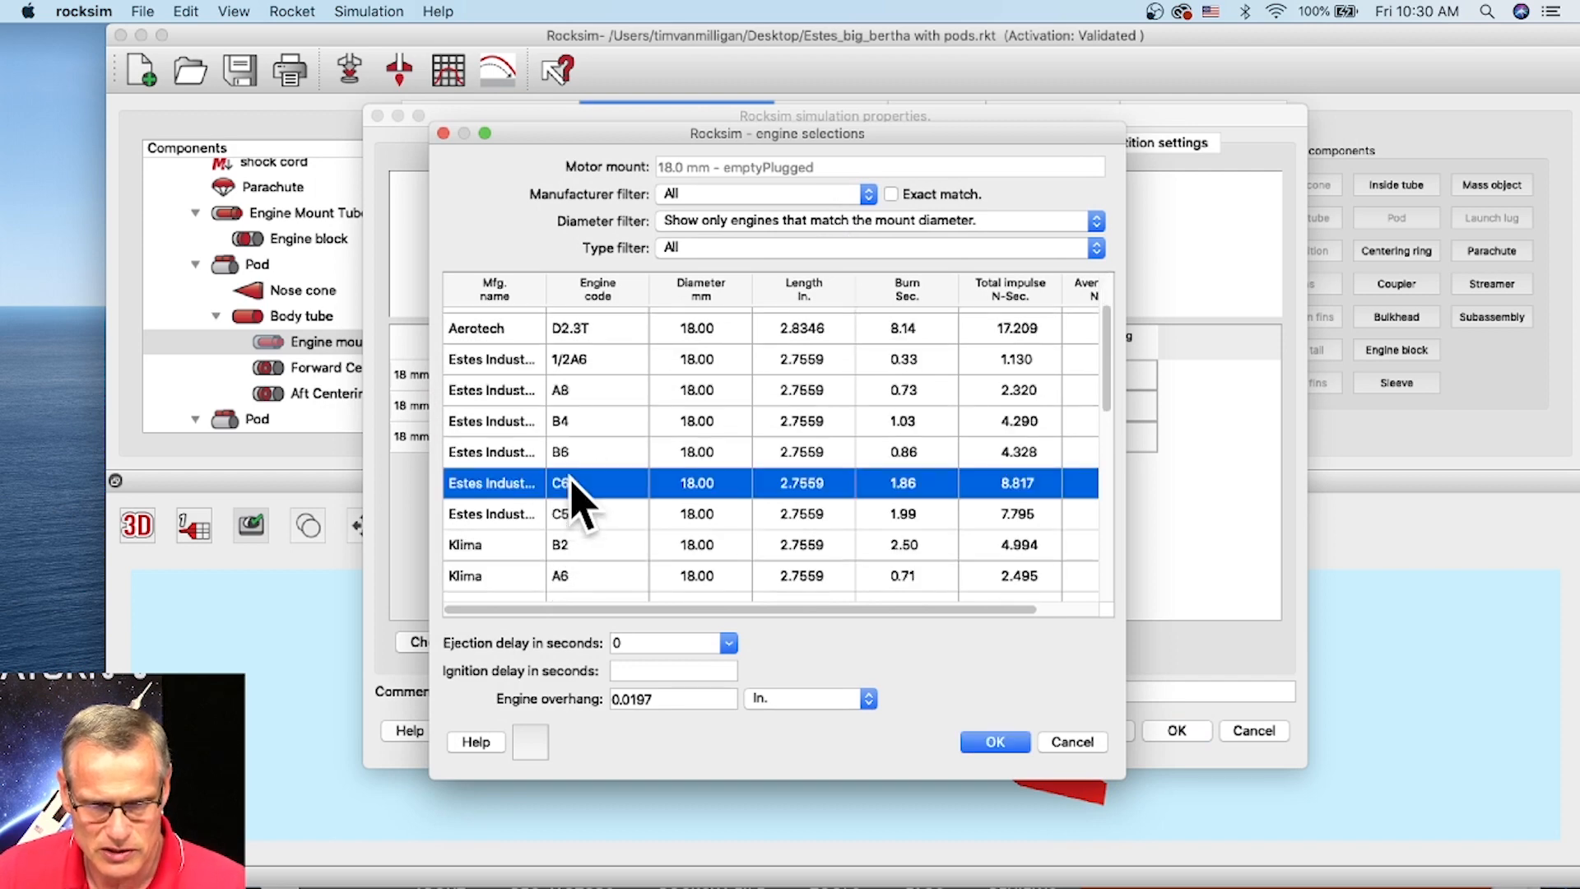
pyautogui.click(729, 643)
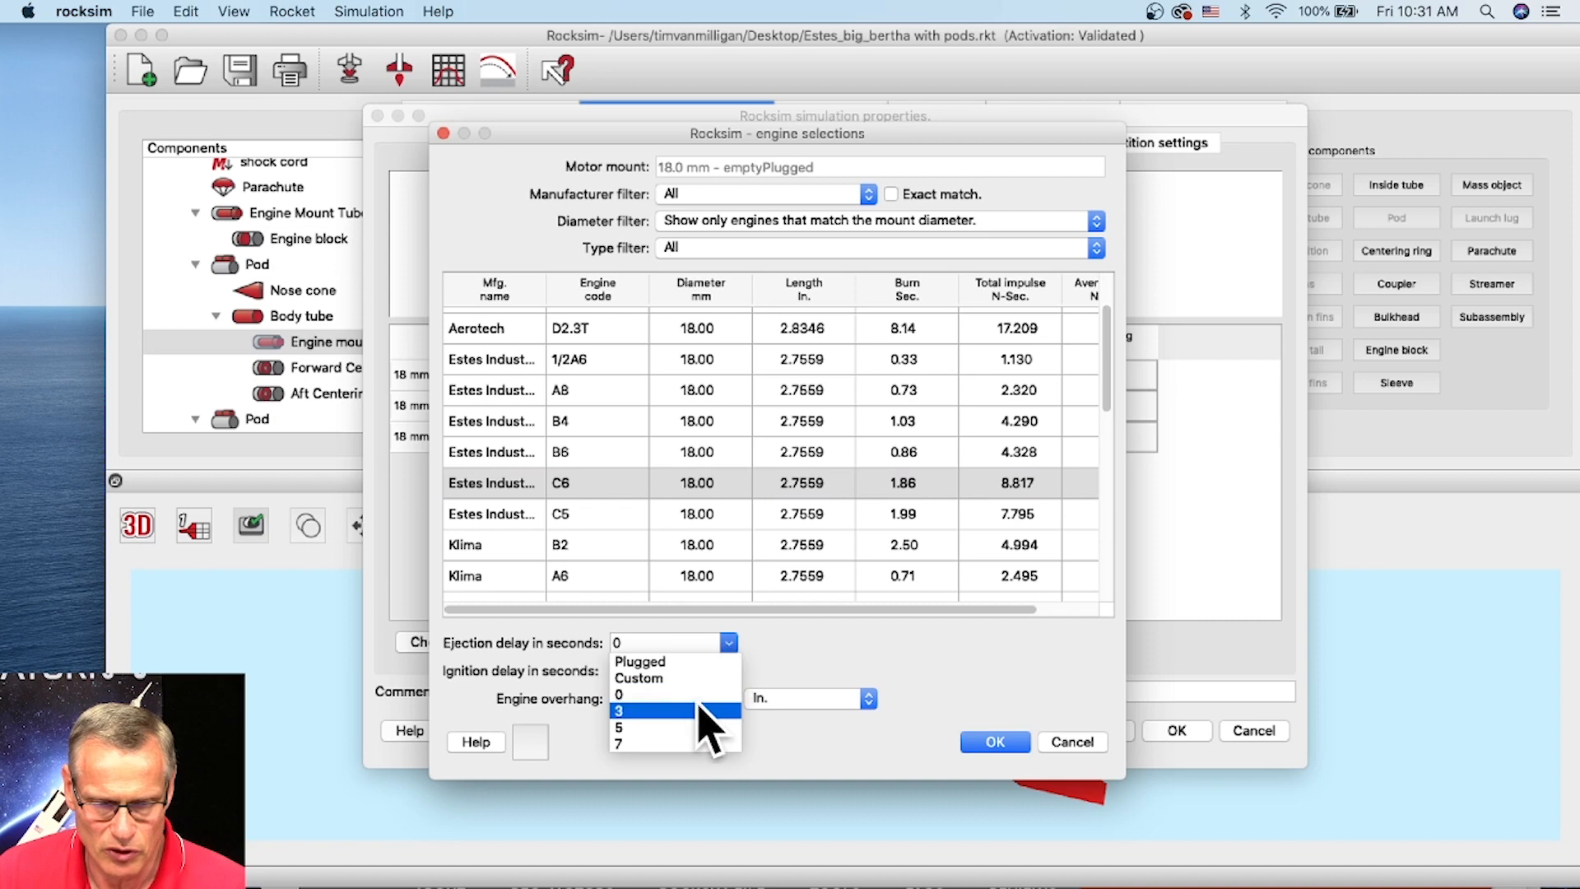
pyautogui.click(682, 745)
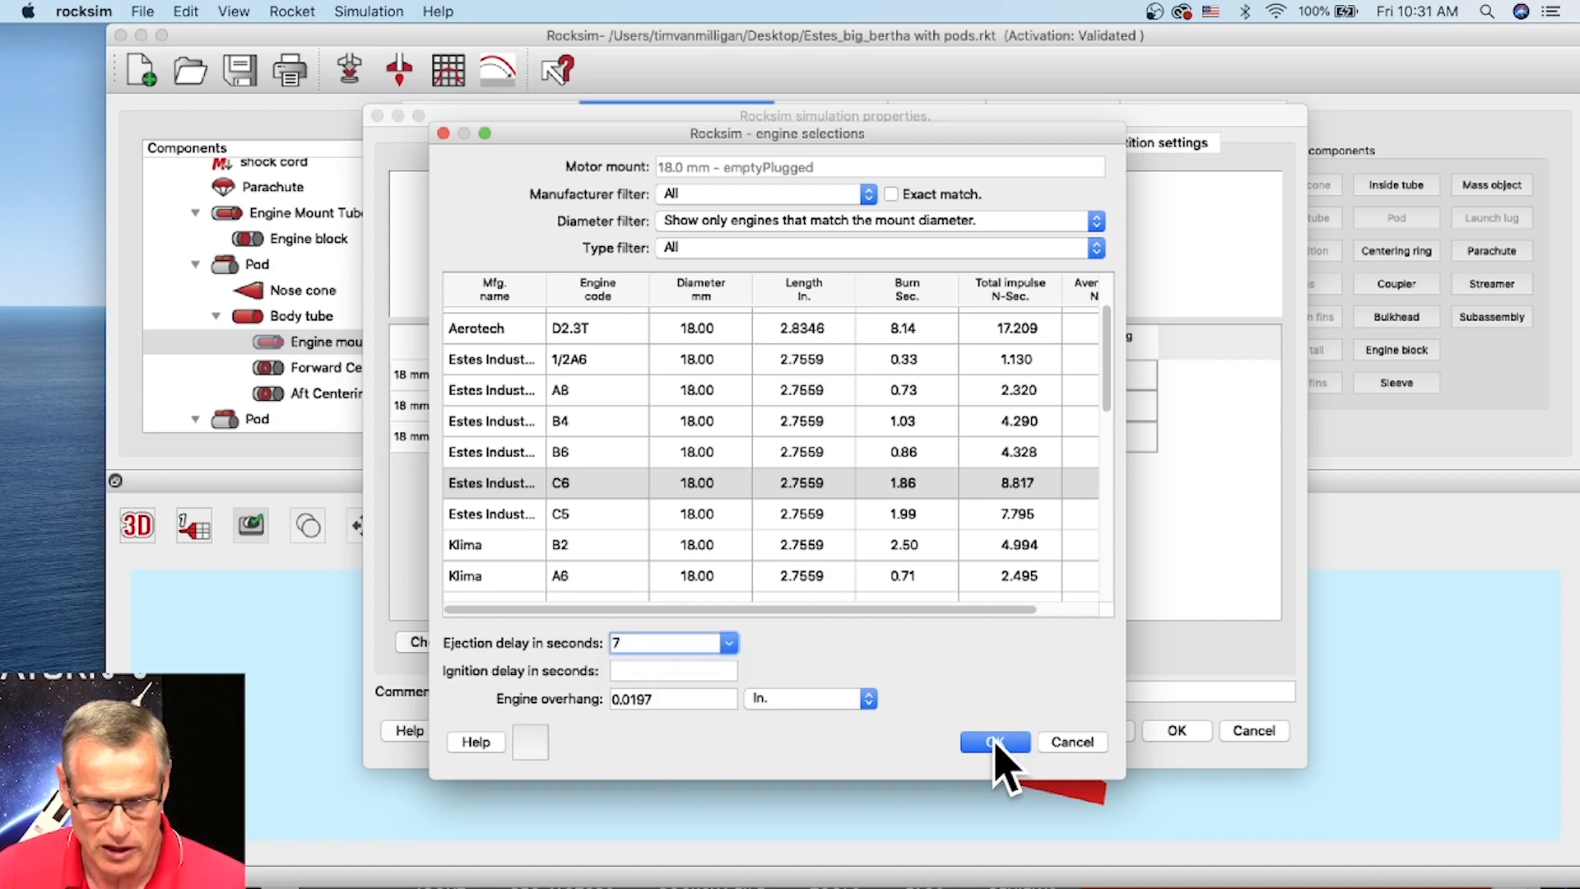
pyautogui.click(666, 700)
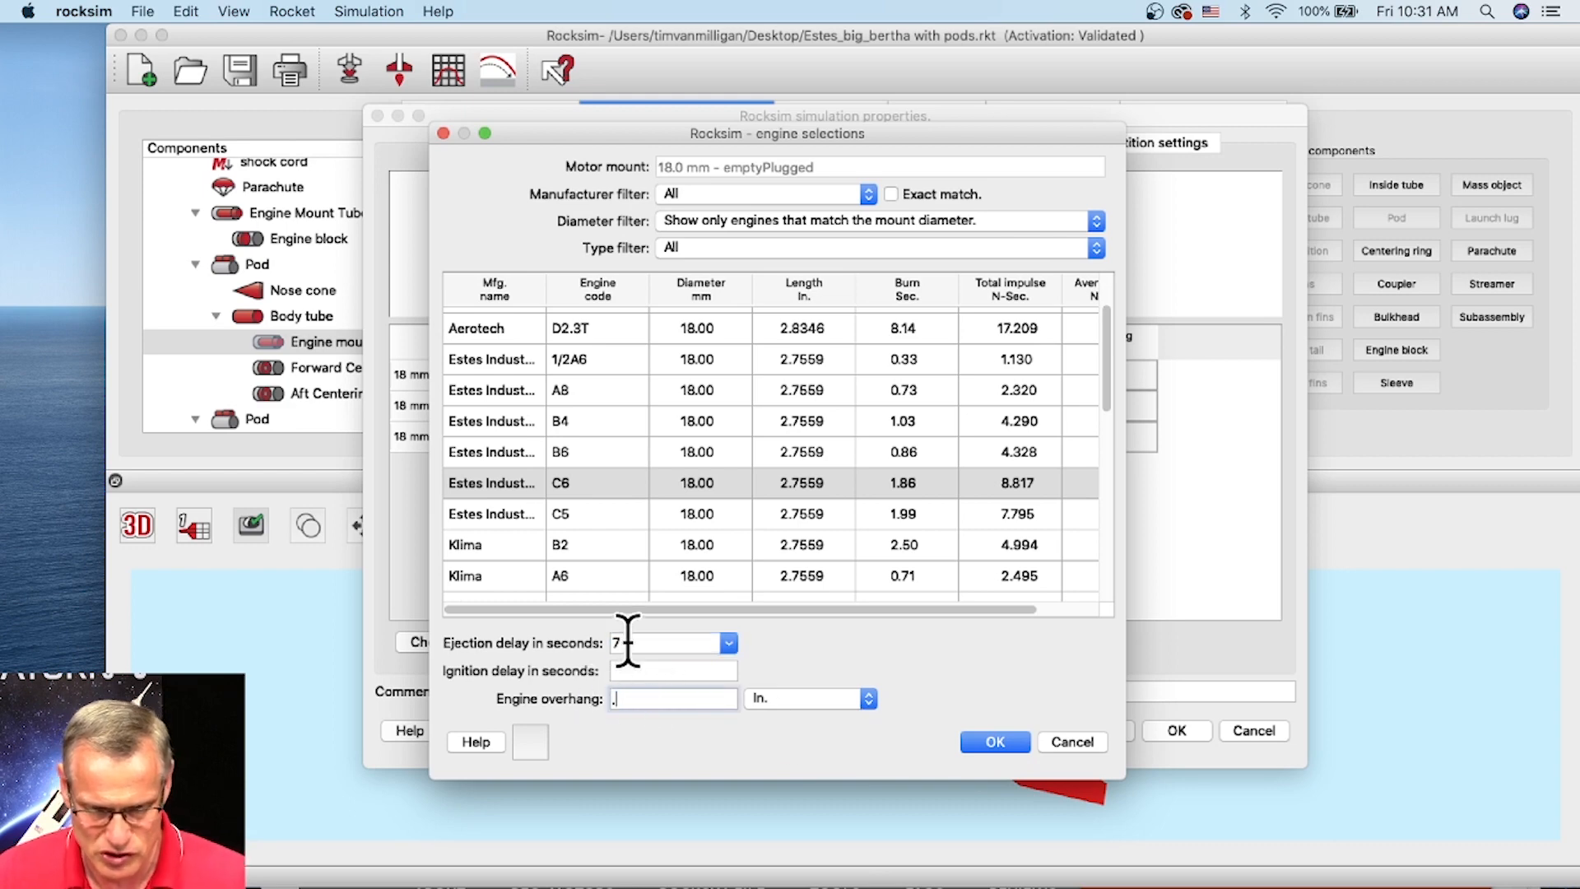
pyautogui.write('.5')
pyautogui.click(995, 741)
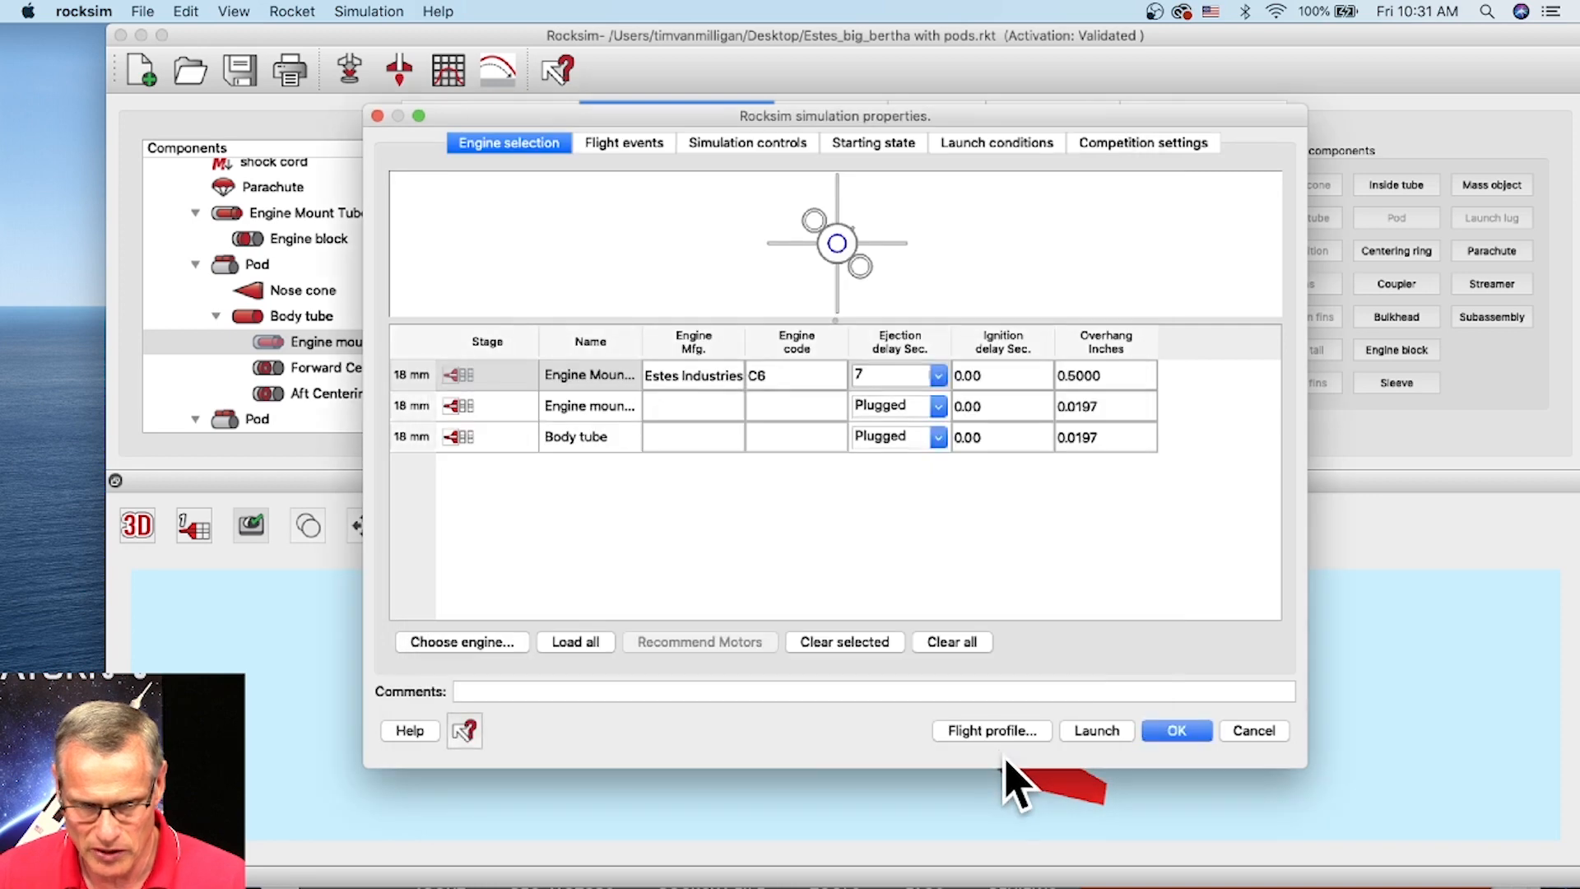
pyautogui.moveTo(942, 123); pyautogui.dragTo(412, 114)
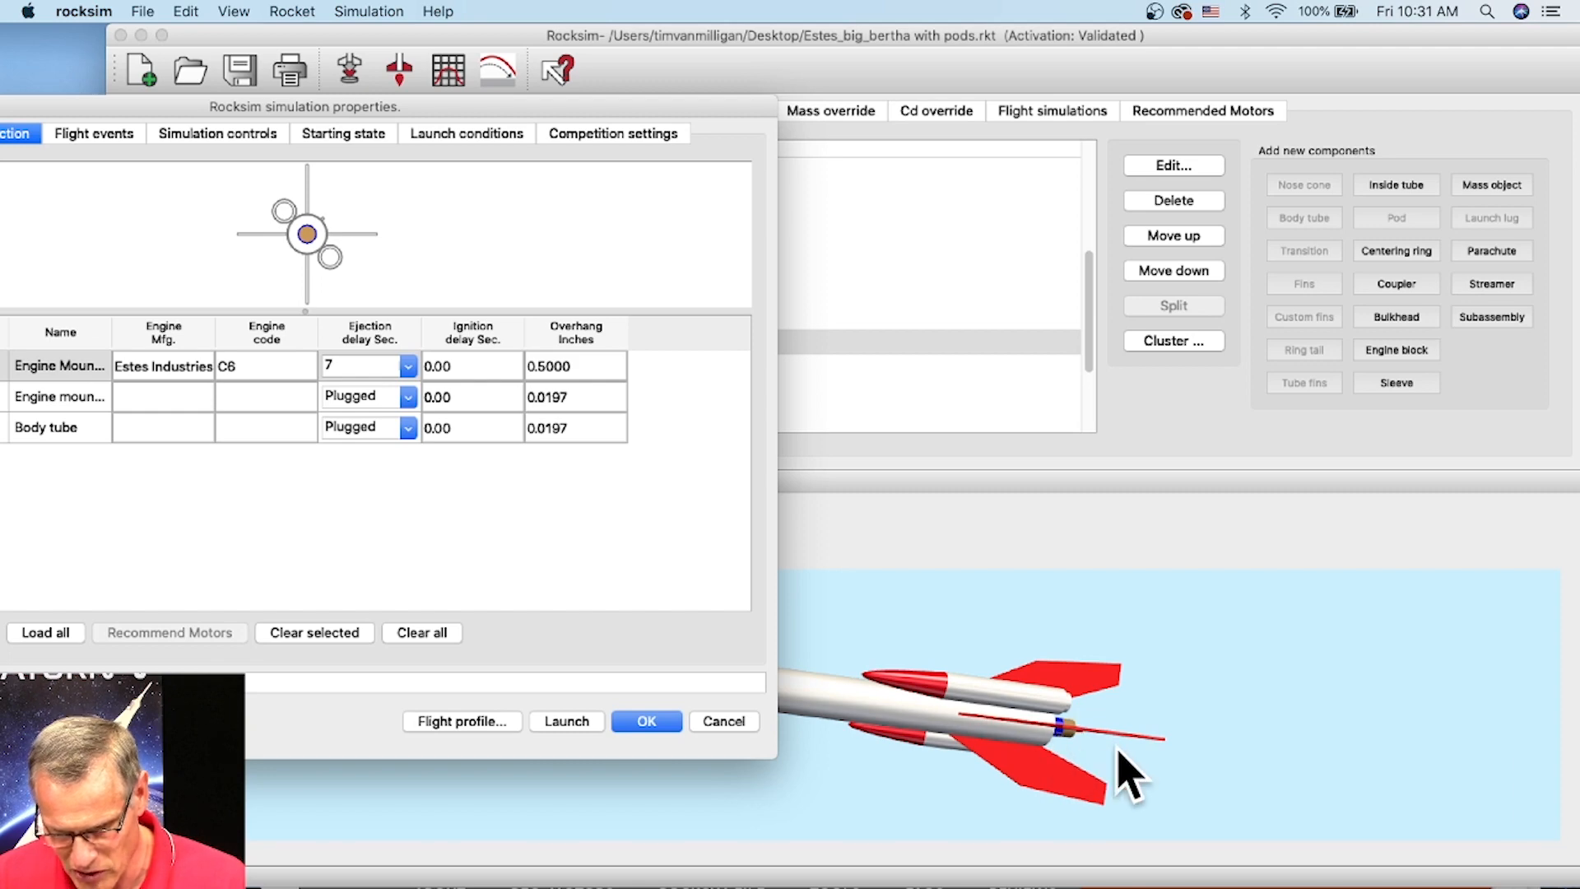
# Load the central mount's Estes Industries C6 with 7-second ejection delay and 0.5 in. overhang into all the engine mounts
pyautogui.moveTo(531, 107); pyautogui.dragTo(1005, 113)
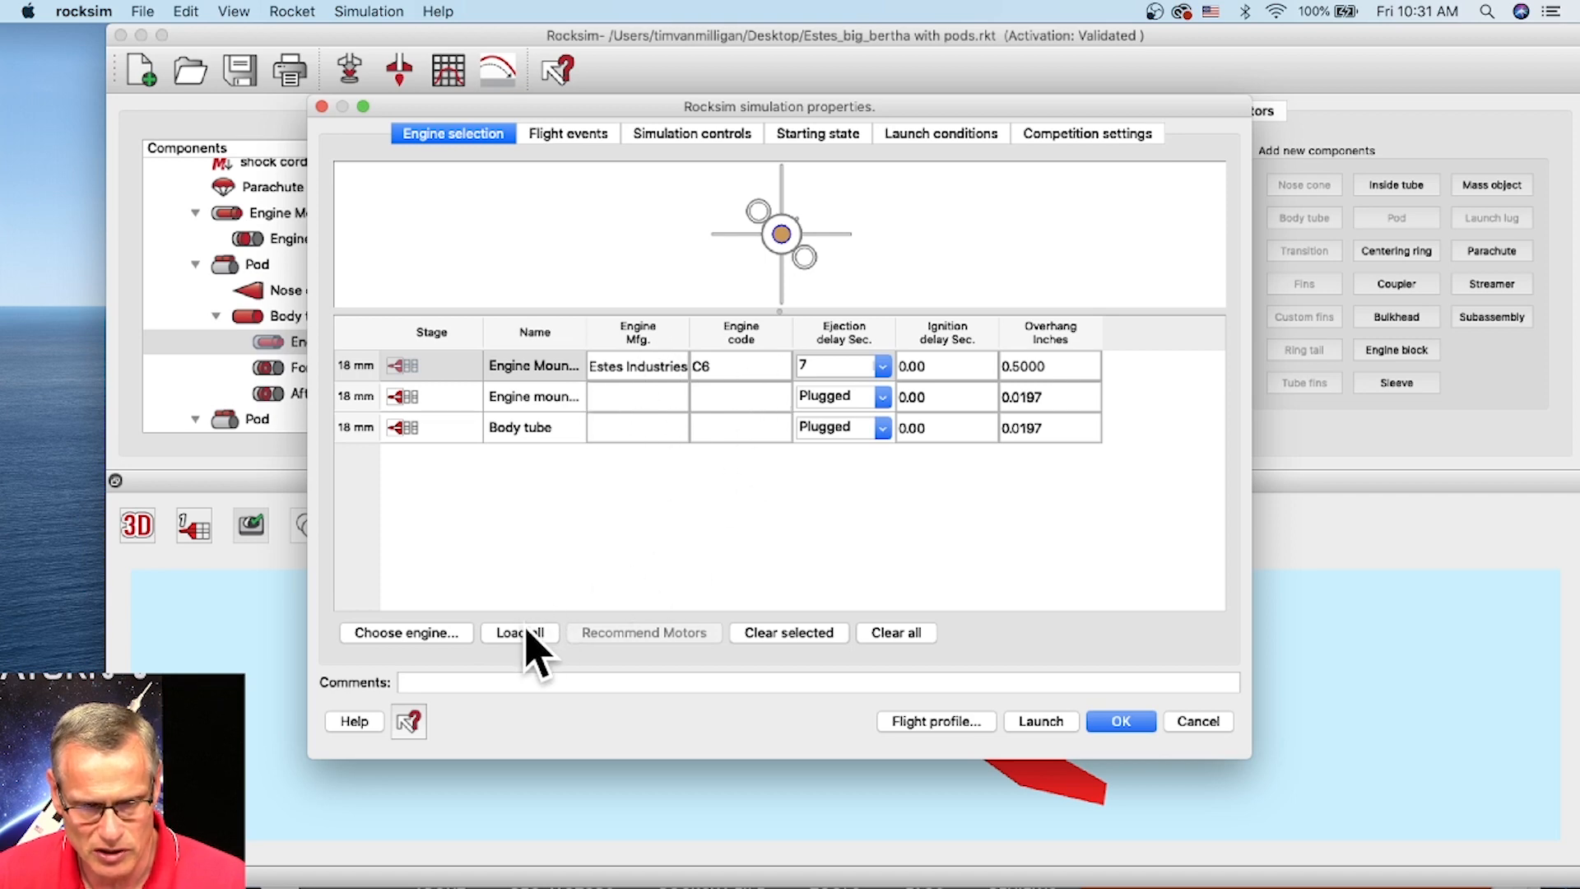
pyautogui.click(564, 371)
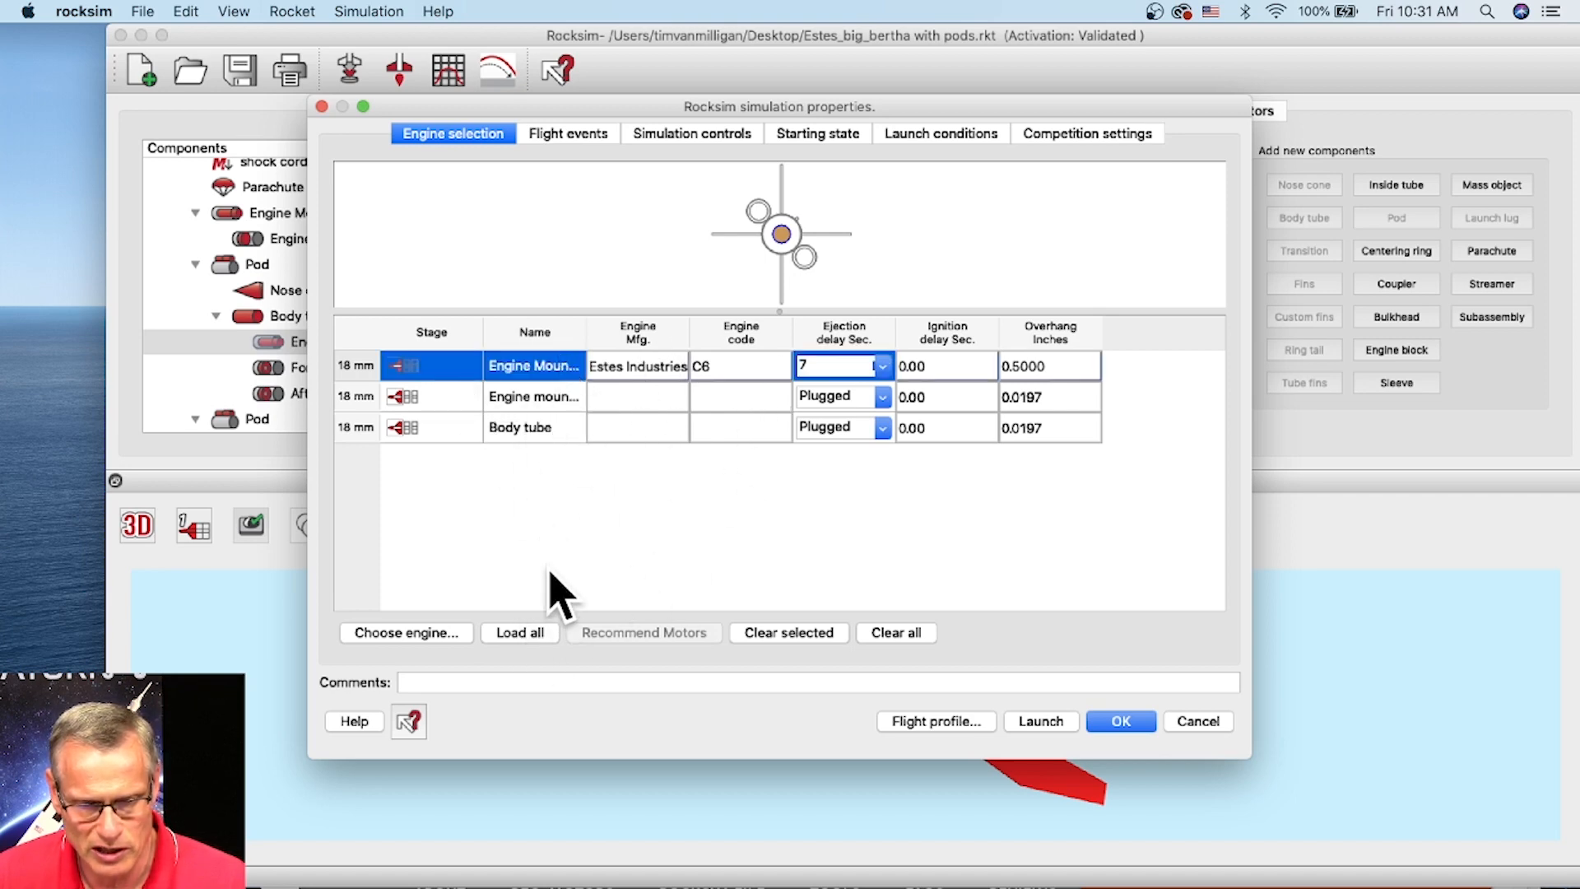
pyautogui.click(526, 634)
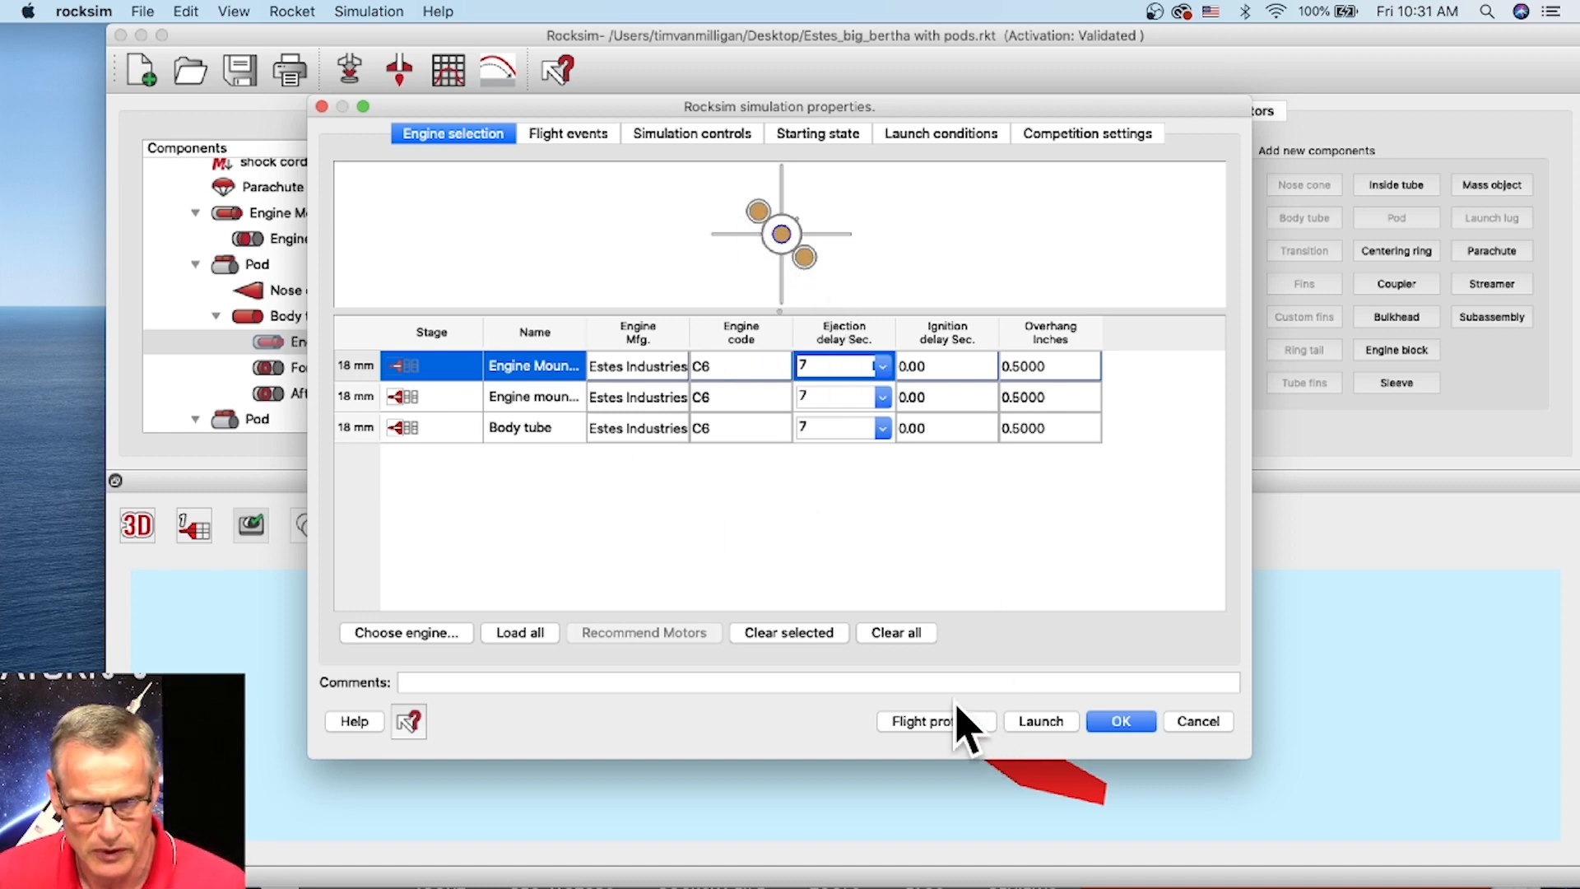
# Review the simulation's flight events, simulation controls, and starting state settings
pyautogui.click(550, 135)
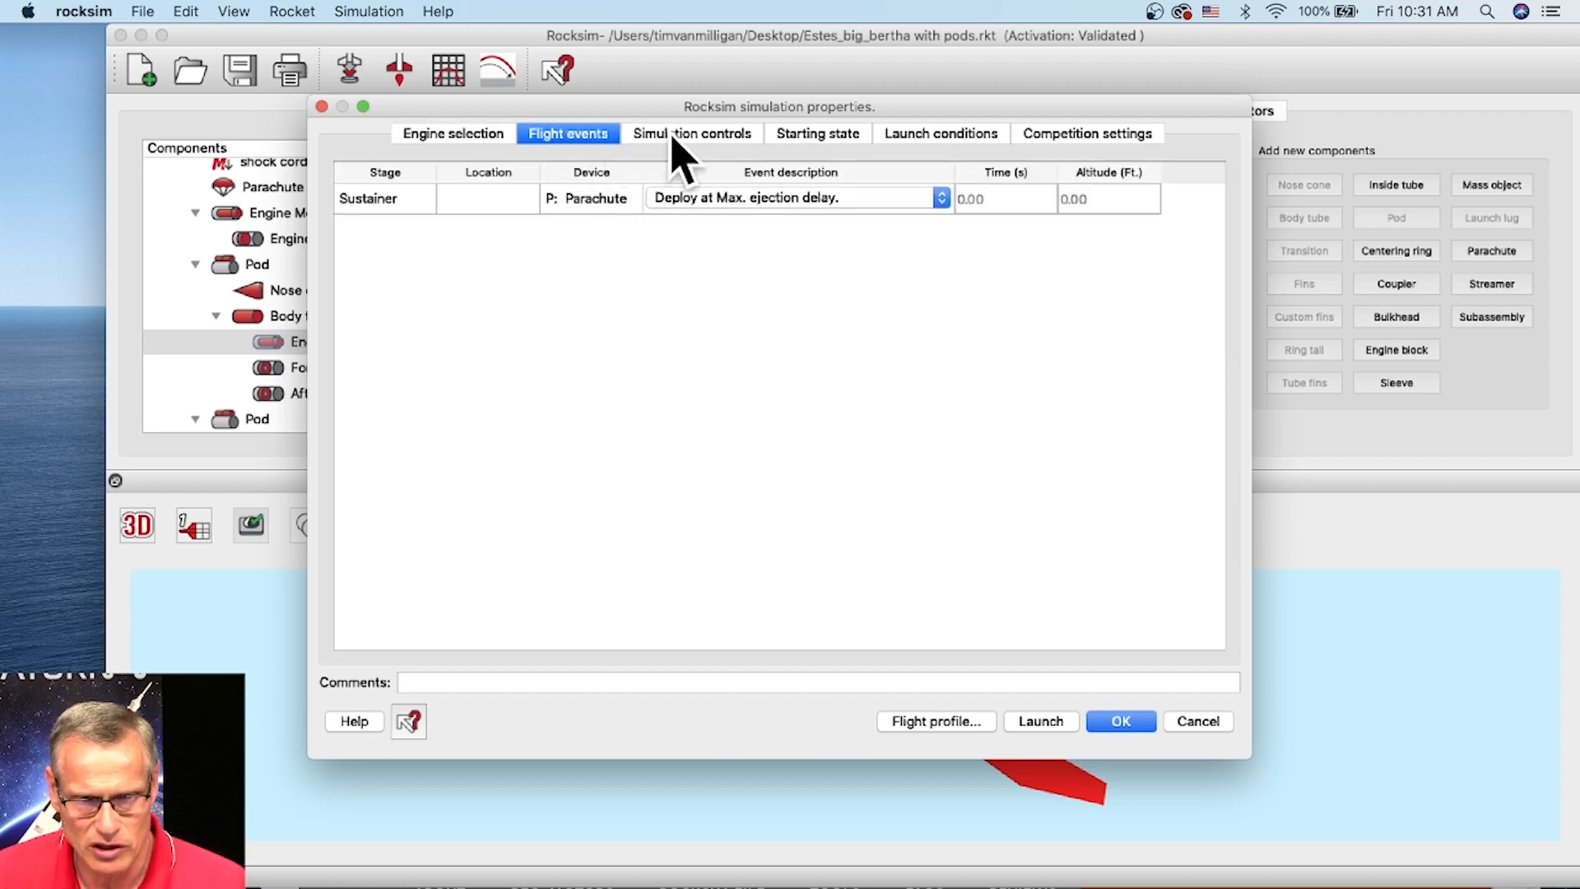
pyautogui.click(728, 150)
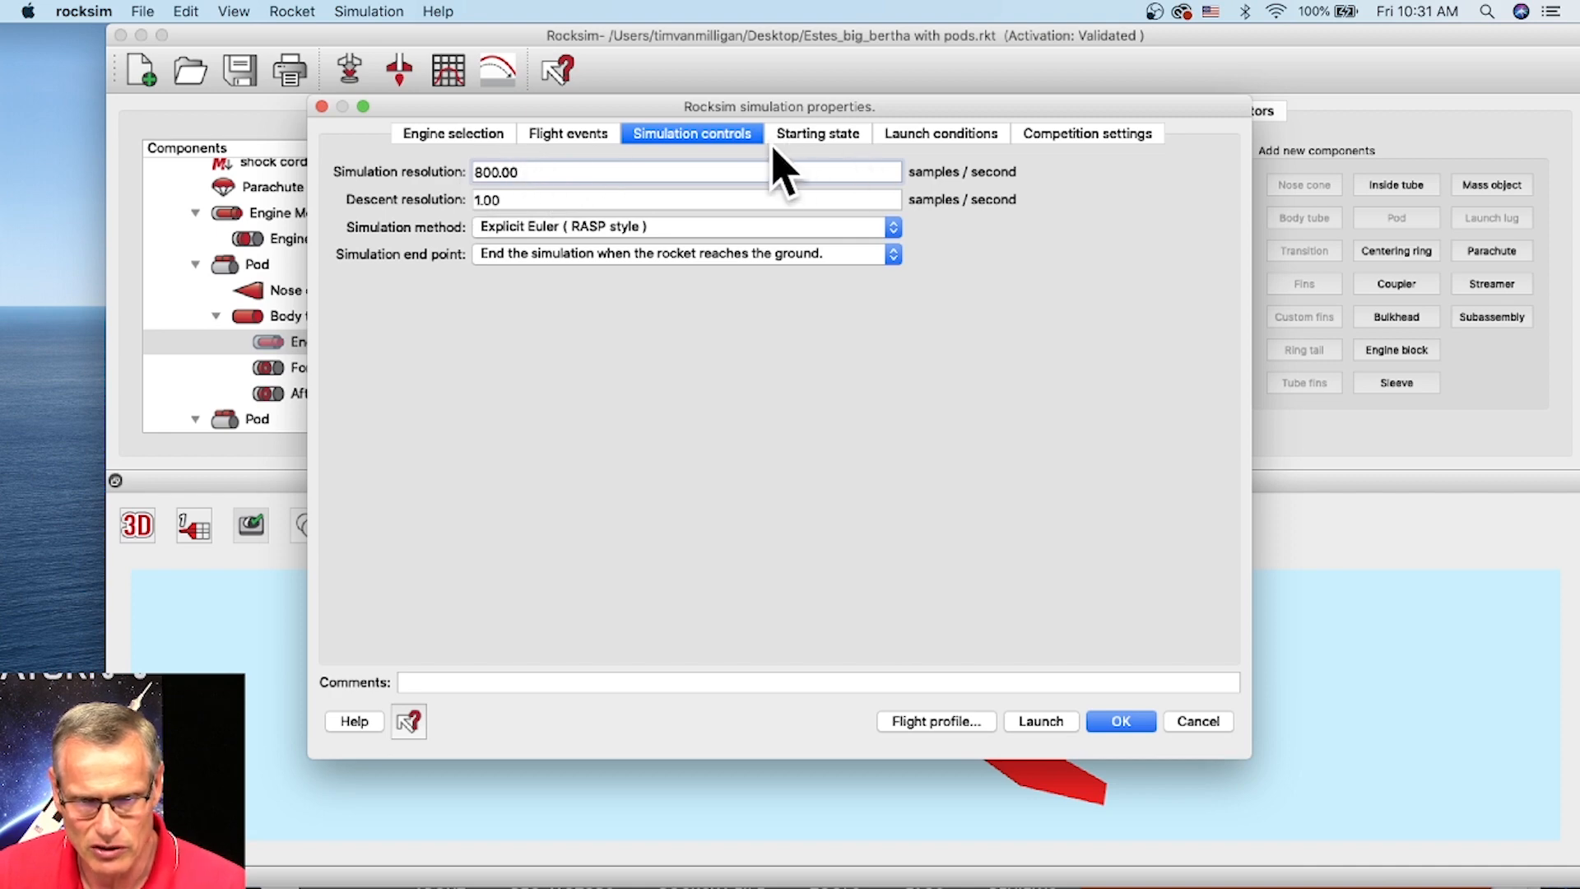
pyautogui.click(815, 136)
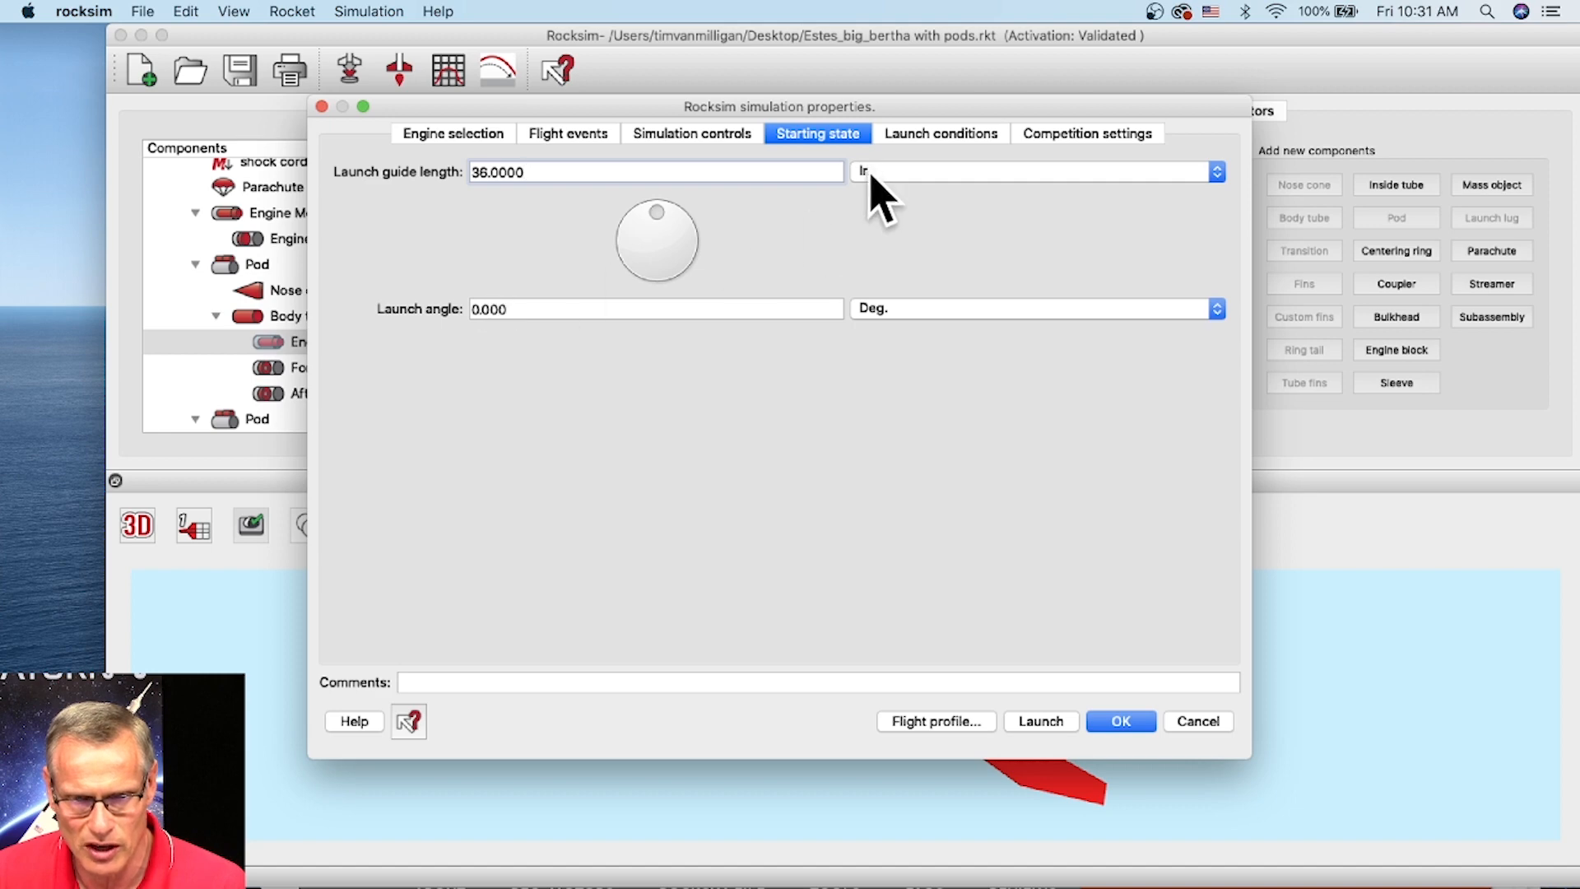
# Review the launch conditions and run the simulation to display its 2D flight profile
pyautogui.click(909, 136)
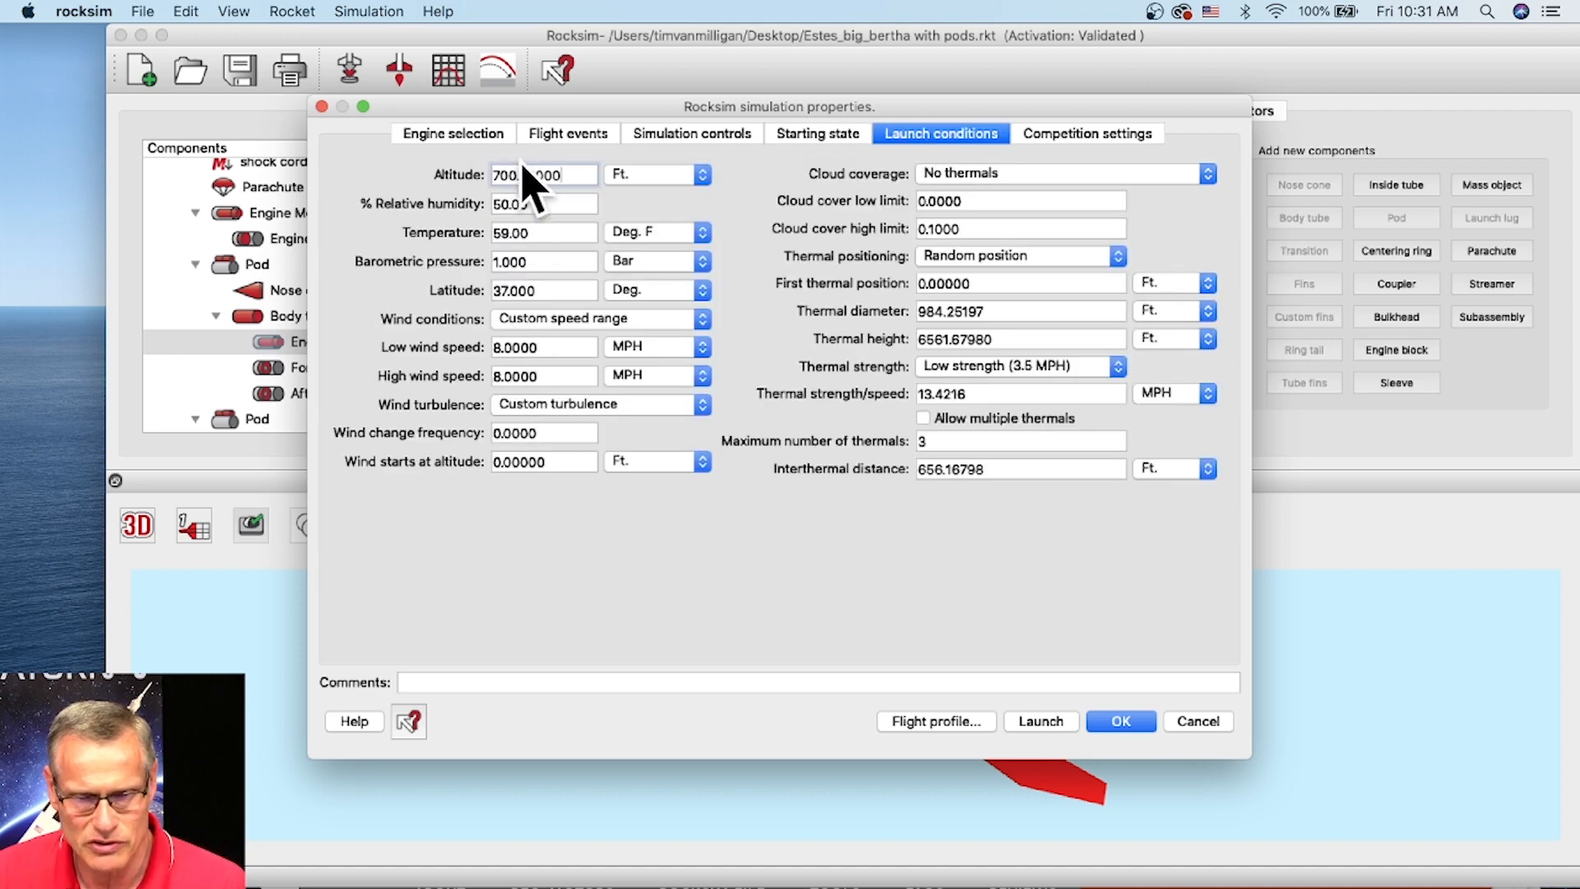
pyautogui.click(922, 721)
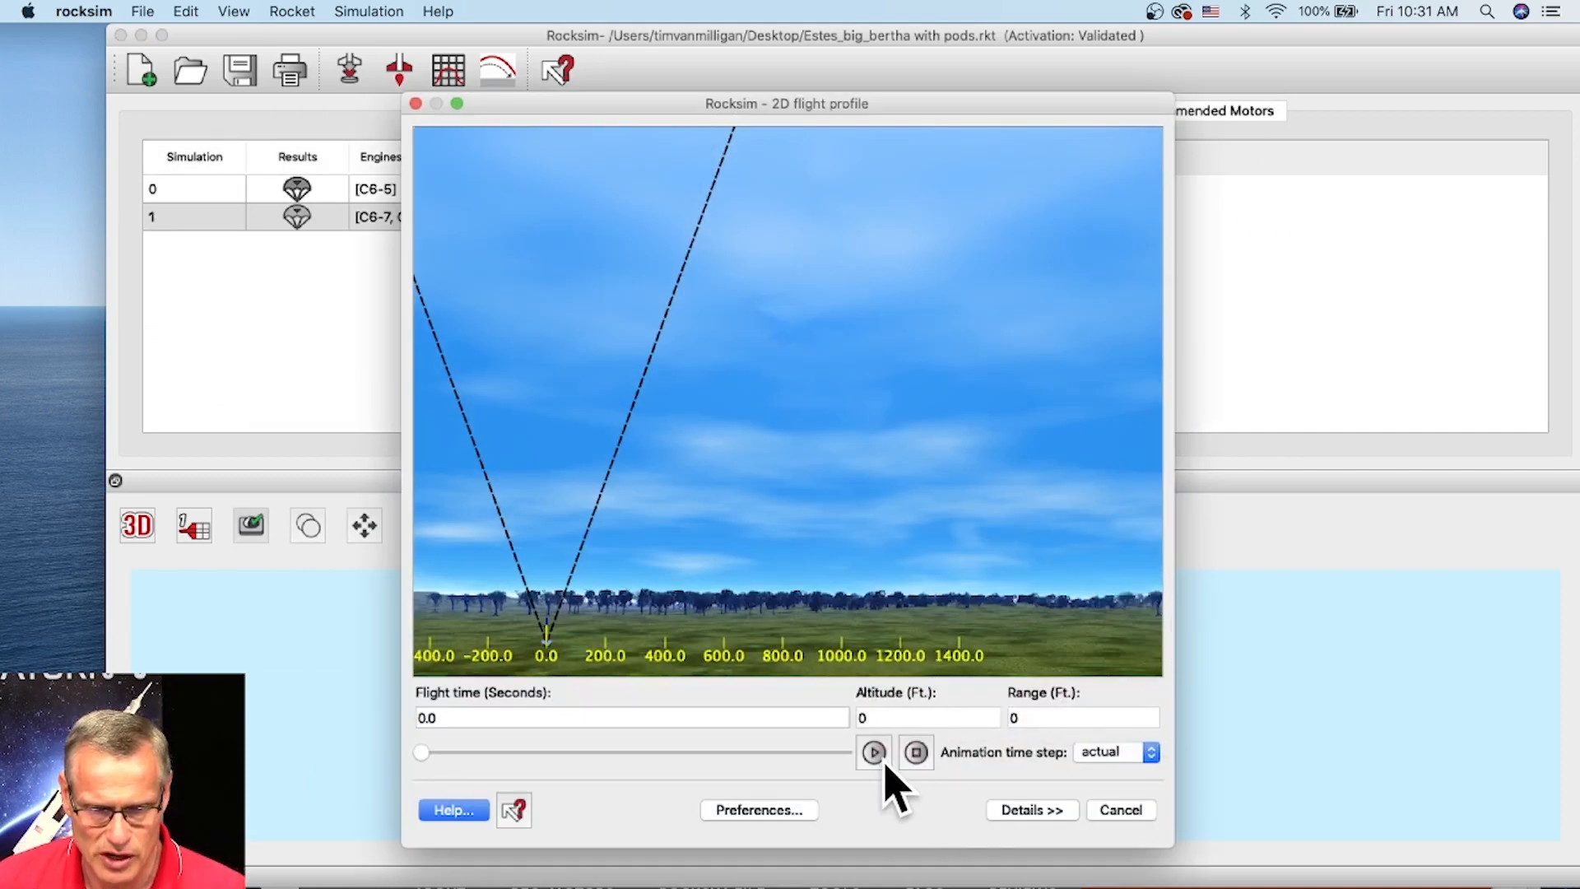
# Enlarge the 2D flight profile window and turn off maintaining the background image's shape, keeping it scaled to fit the screen
pyautogui.moveTo(717, 100); pyautogui.dragTo(717, 20)
pyautogui.moveTo(1174, 775); pyautogui.dragTo(1525, 859)
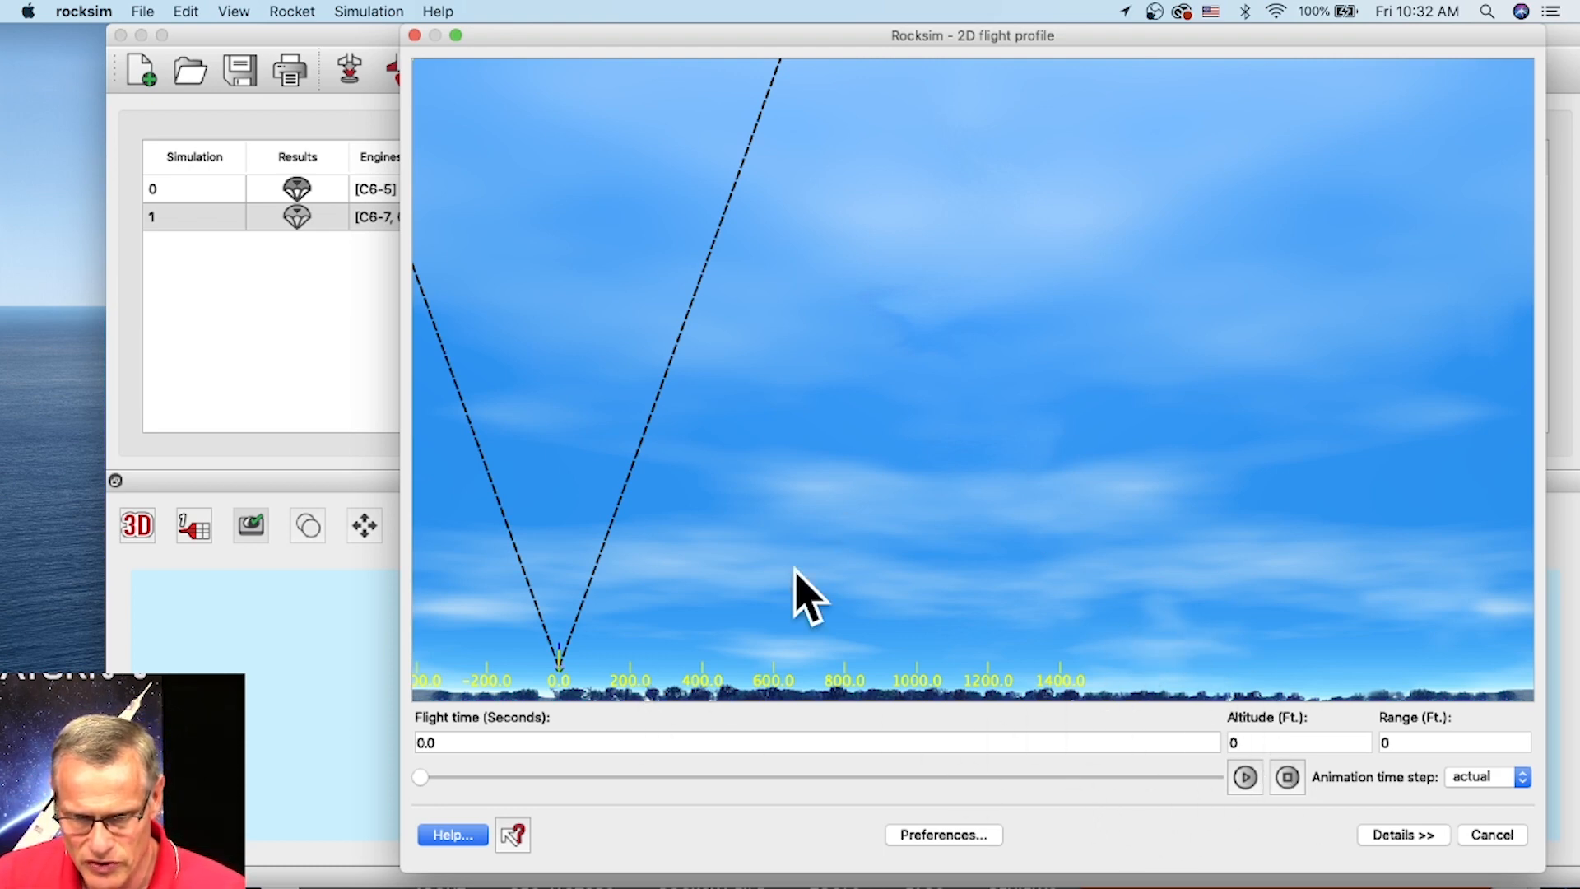
pyautogui.click(947, 840)
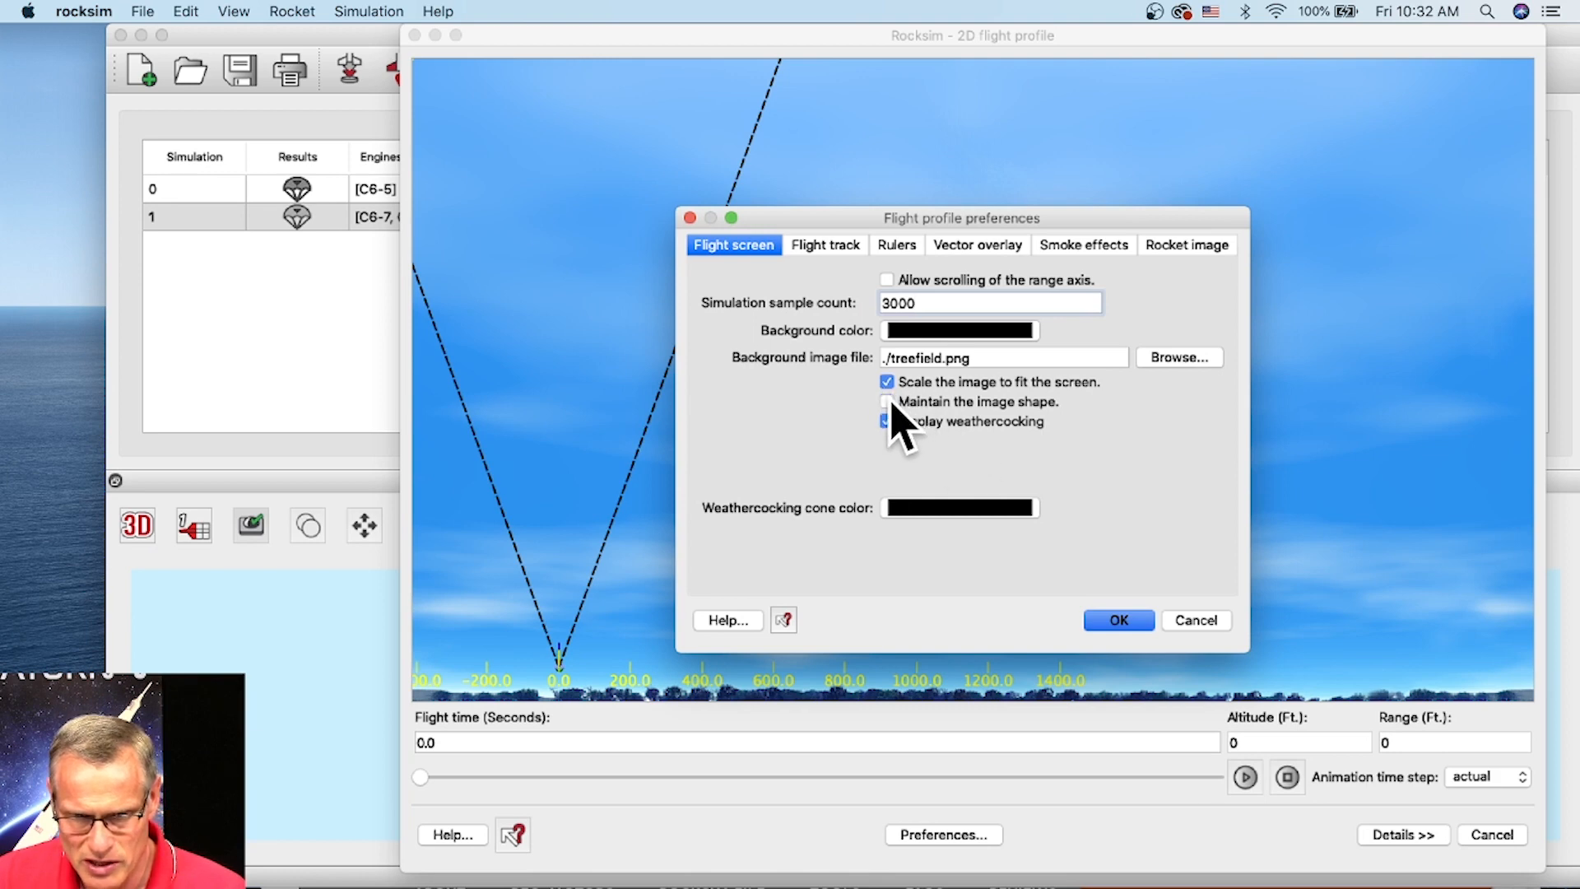
pyautogui.click(1119, 619)
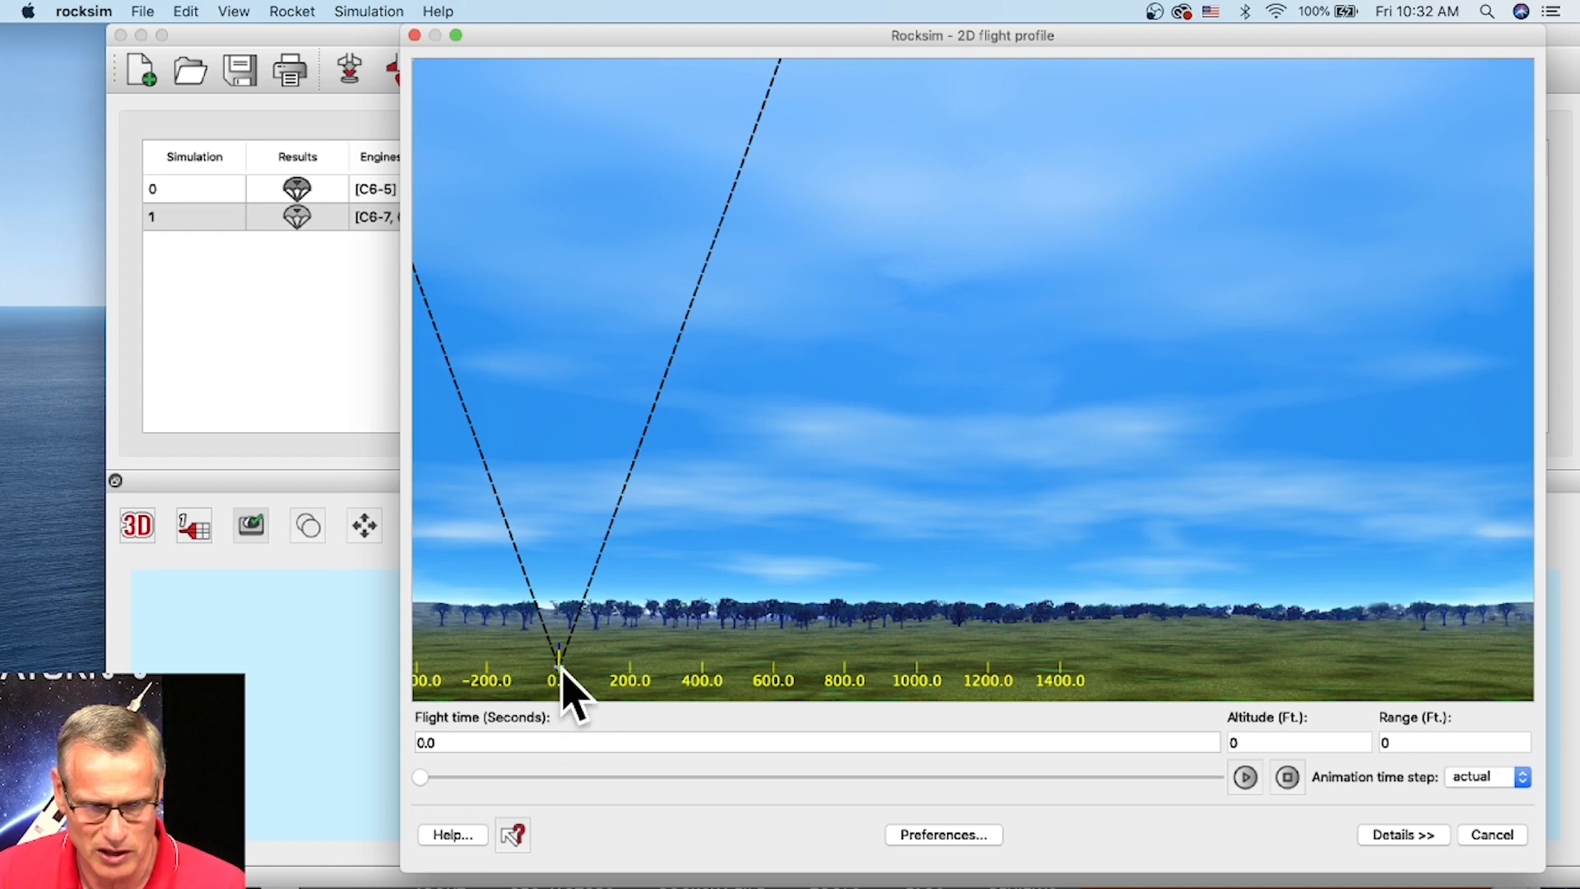
# Play the flight animation, advance it to the landing and close the flight profile
pyautogui.click(1241, 776)
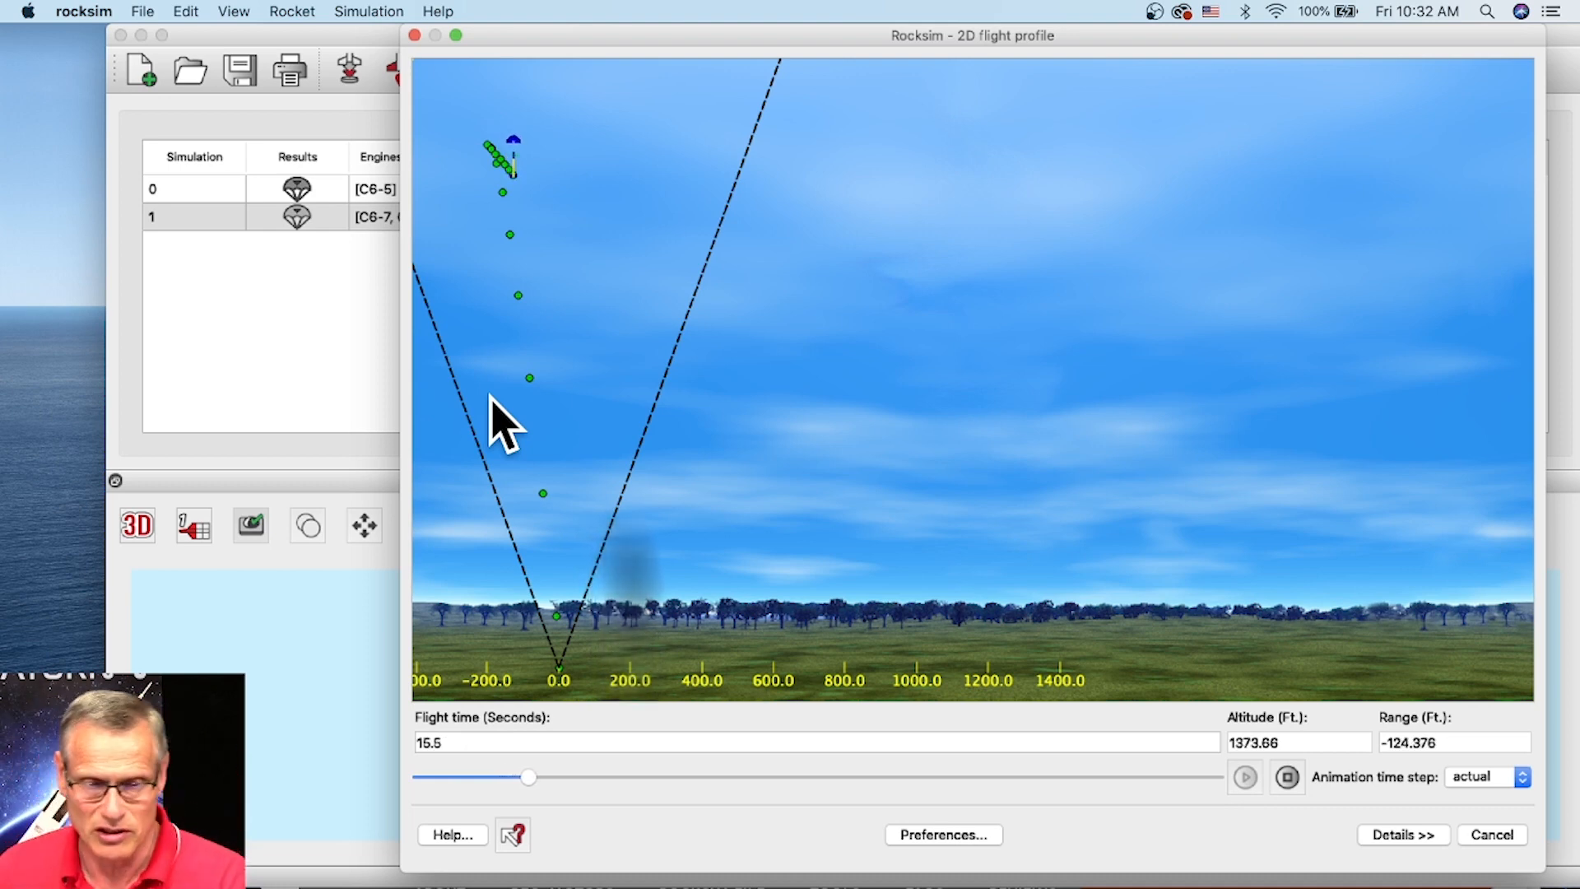
pyautogui.moveTo(532, 777); pyautogui.dragTo(1231, 782)
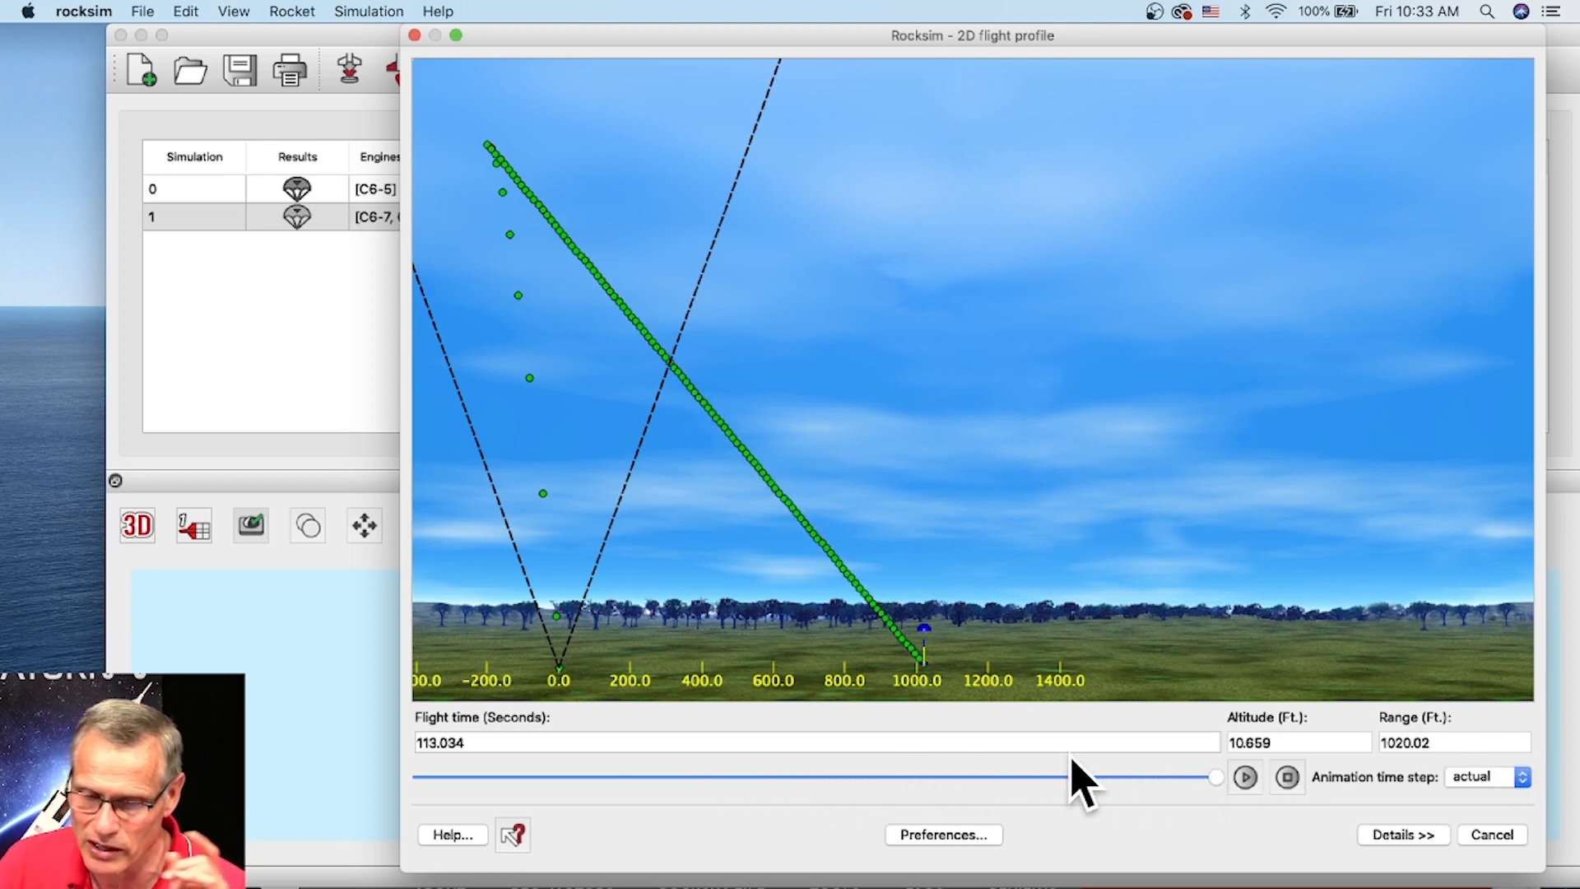
pyautogui.click(1495, 840)
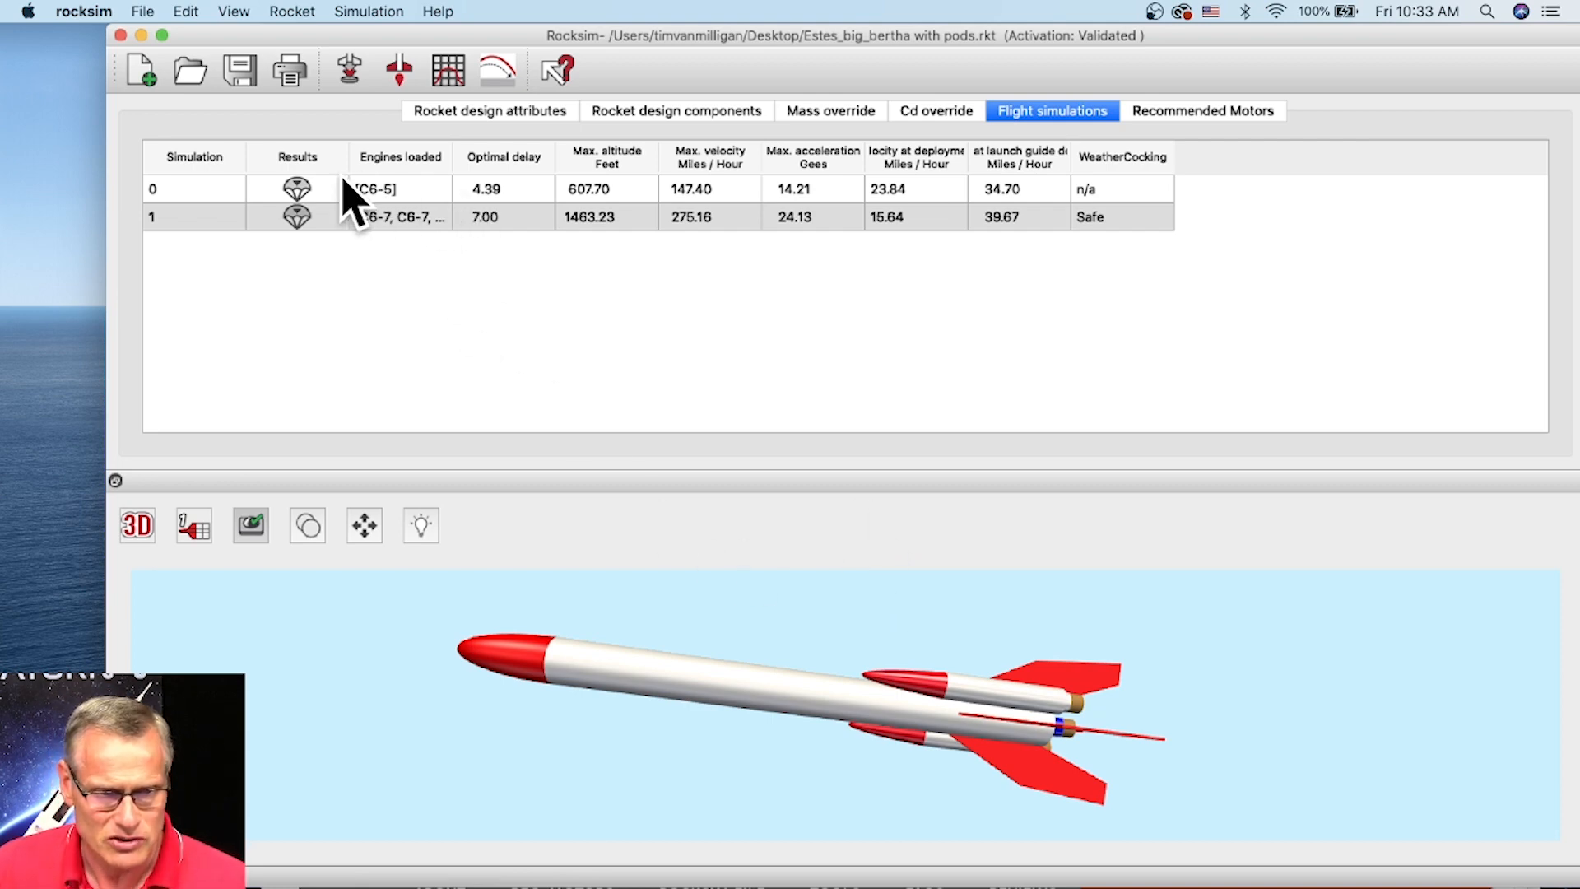
# Narrow the Simulation and Results columns of the simulations table and widen Engines loaded to show the full engine list
pyautogui.moveTo(240, 155); pyautogui.dragTo(184, 157)
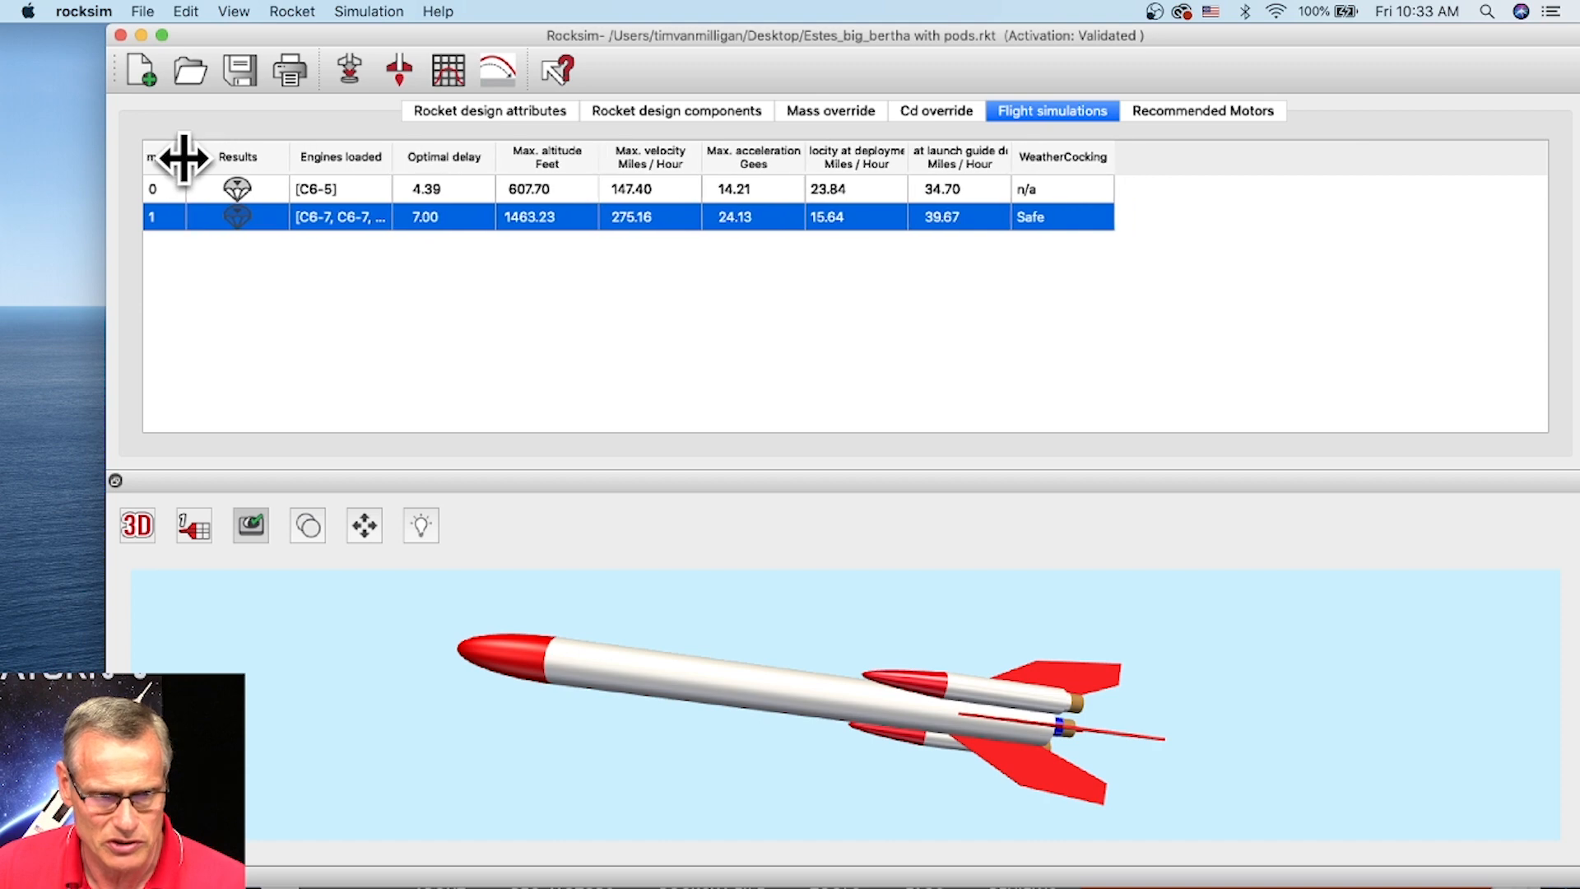
pyautogui.moveTo(289, 154); pyautogui.dragTo(260, 153)
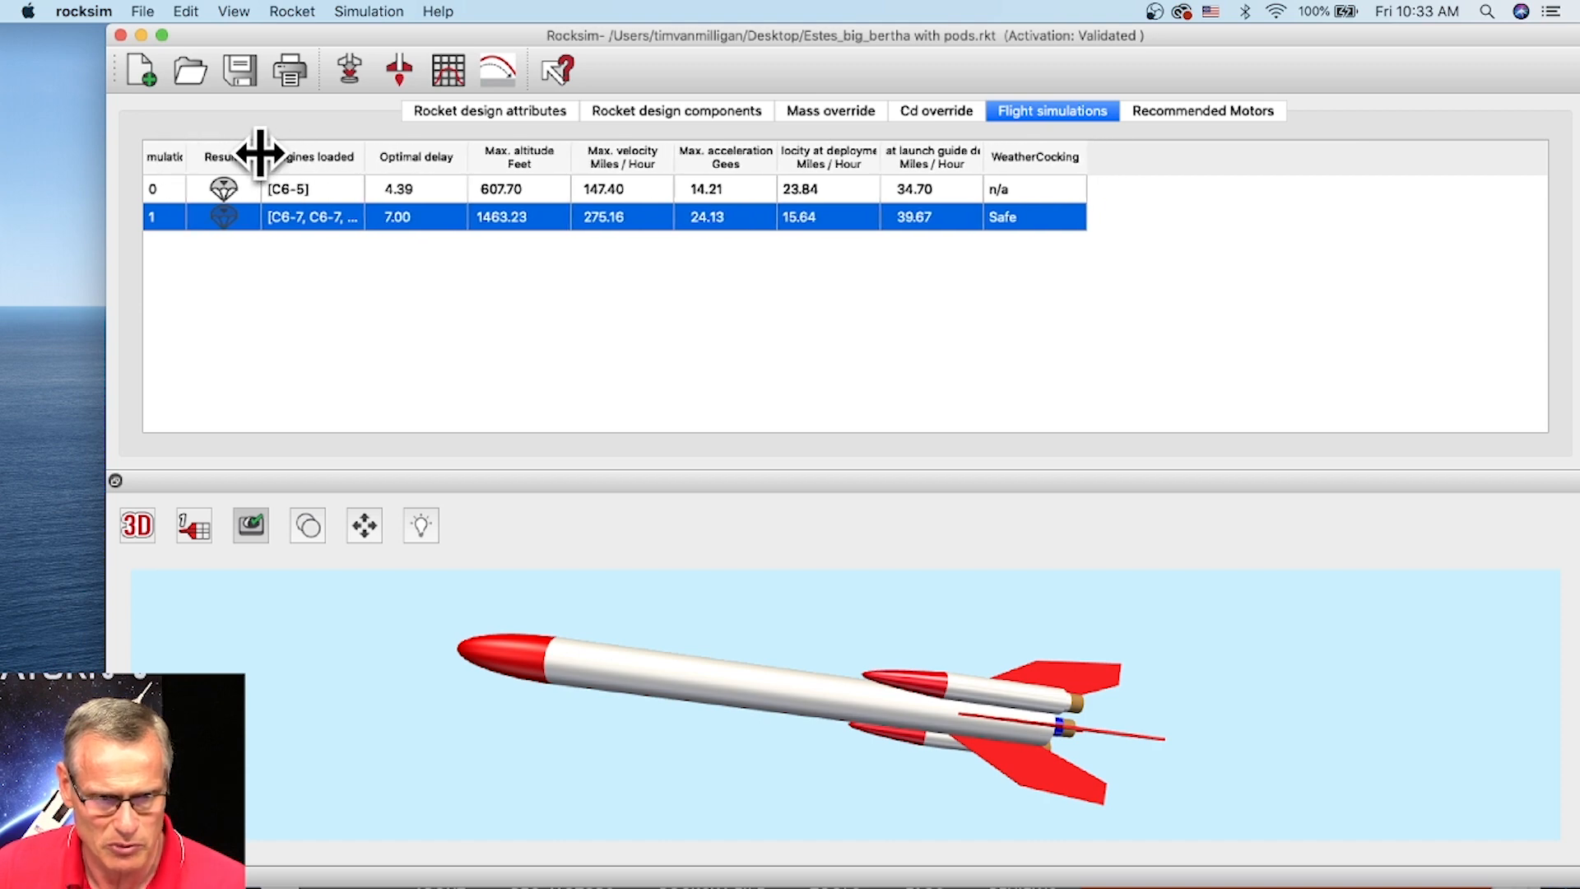
pyautogui.moveTo(363, 153); pyautogui.dragTo(450, 154)
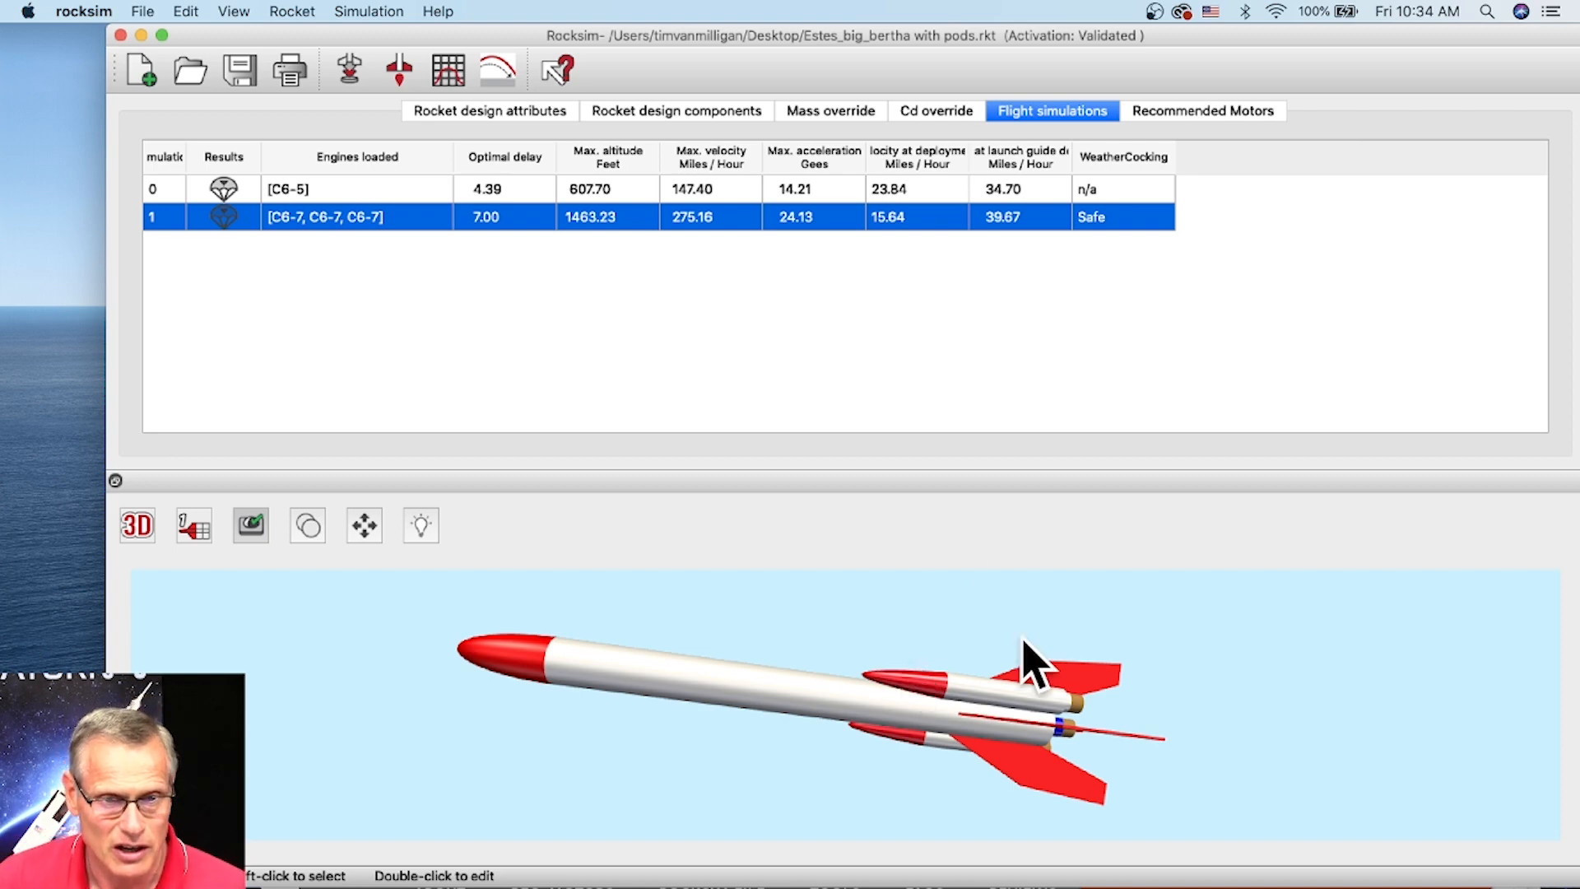
# Prepare a new simulation with the ejection delay of both pod engines set to 0, enlarging the engine layout diagram
pyautogui.click(355, 76)
pyautogui.click(938, 406)
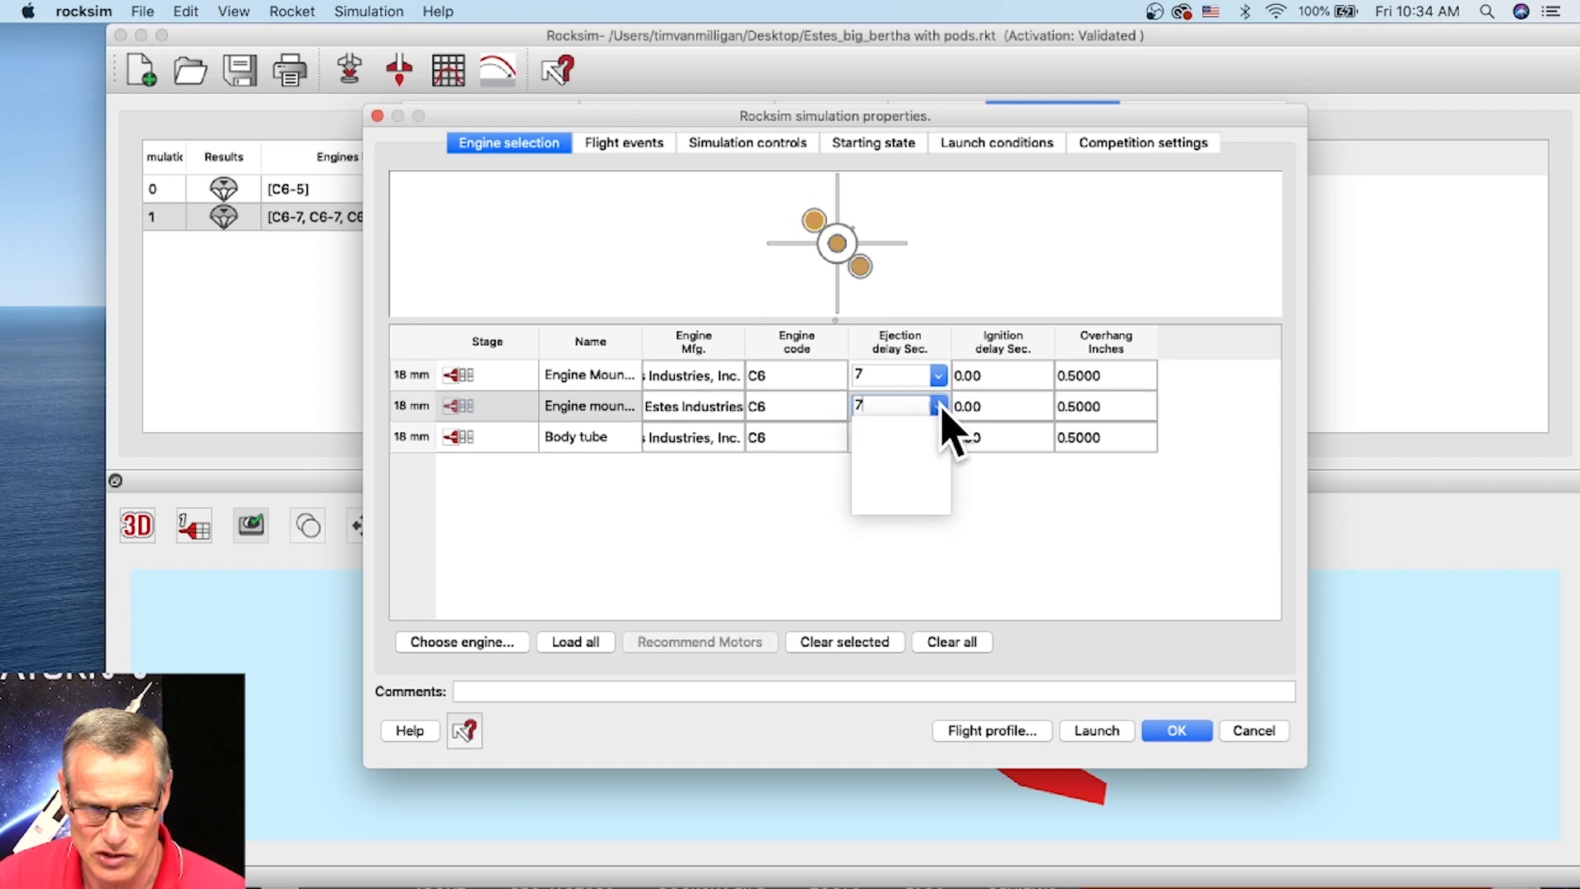
pyautogui.click(871, 463)
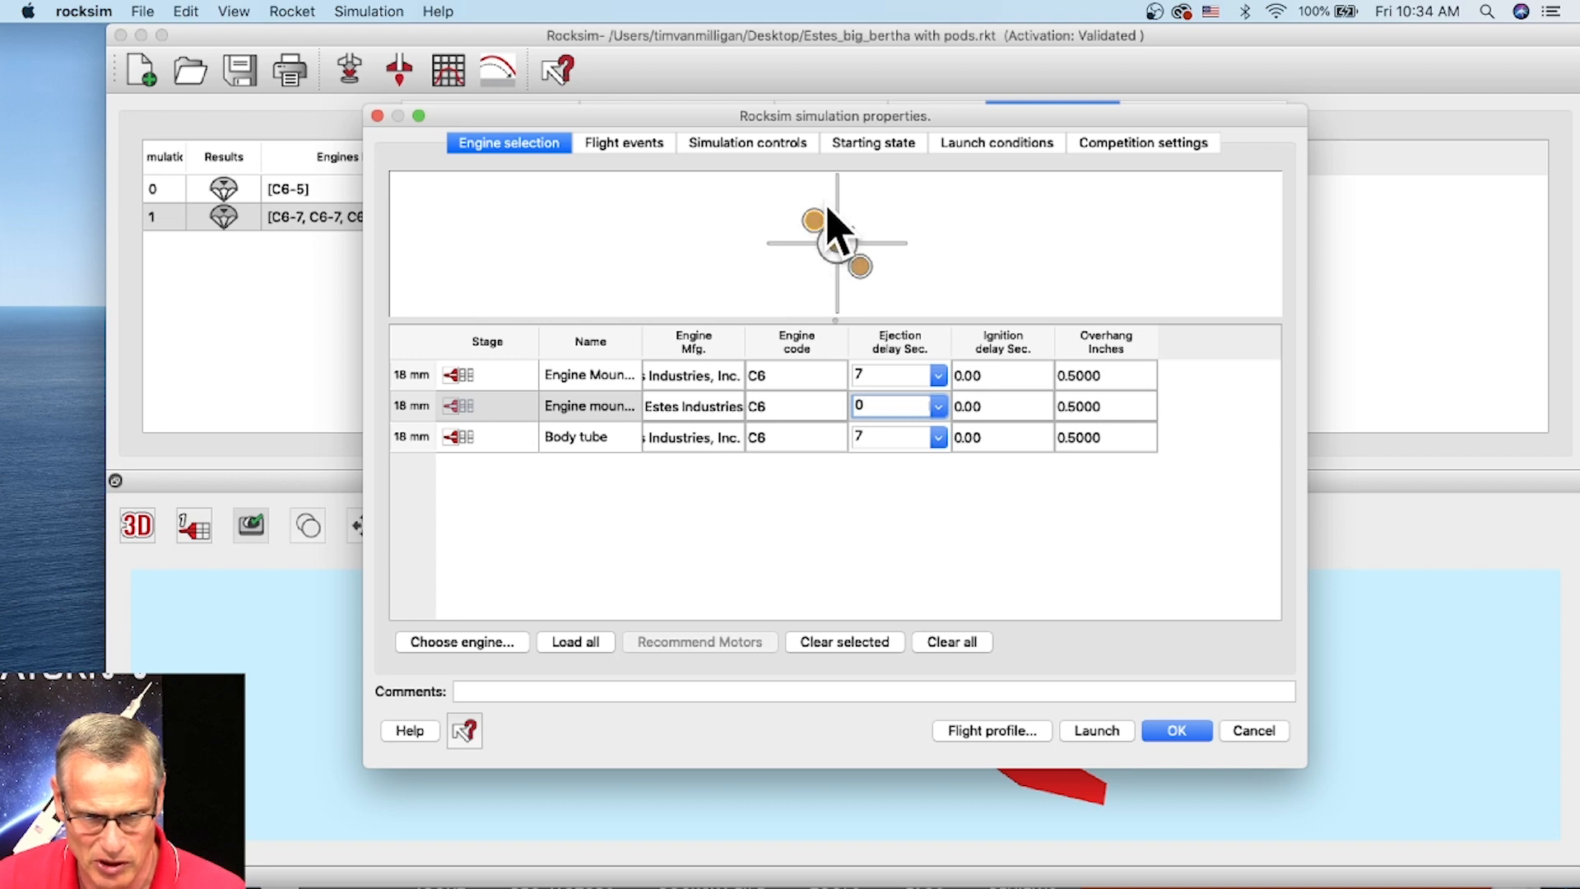
pyautogui.click(574, 440)
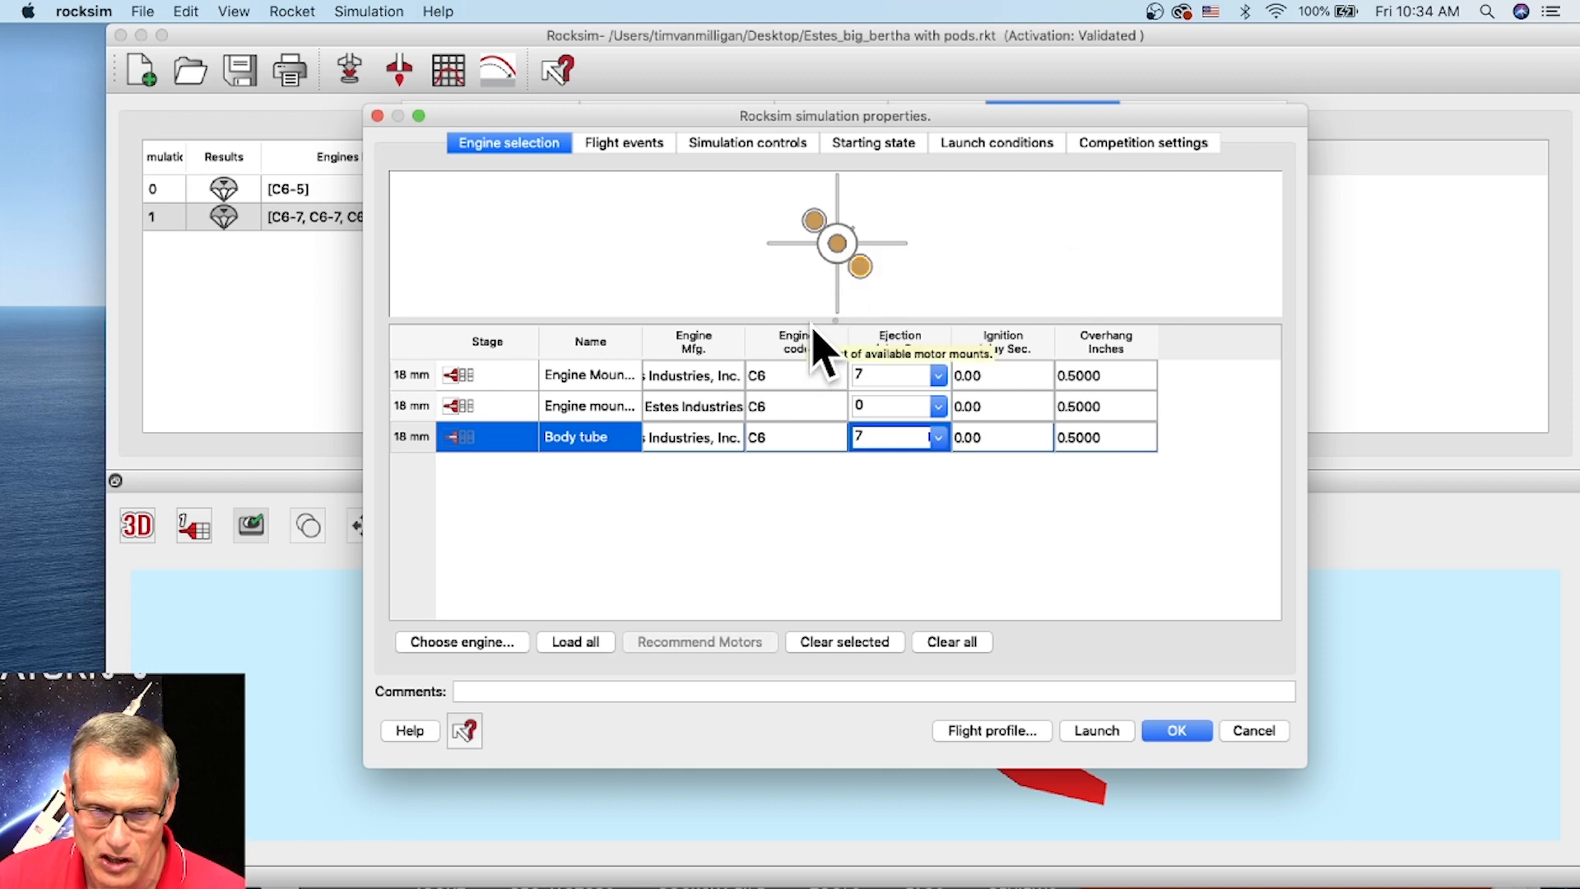
pyautogui.moveTo(835, 329); pyautogui.dragTo(857, 473)
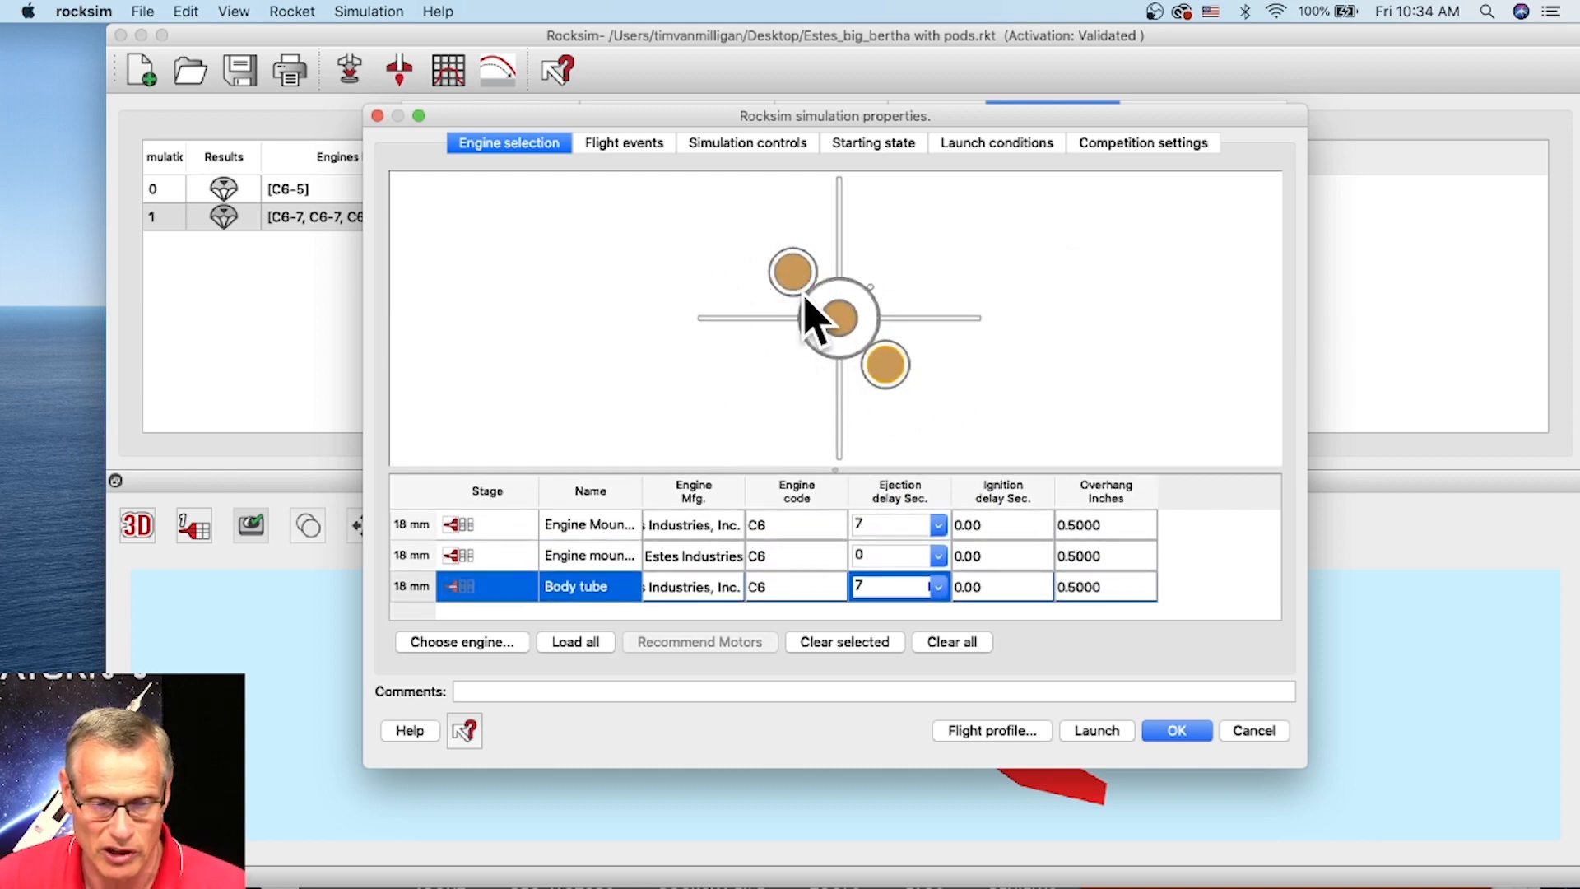
pyautogui.click(940, 588)
pyautogui.click(879, 641)
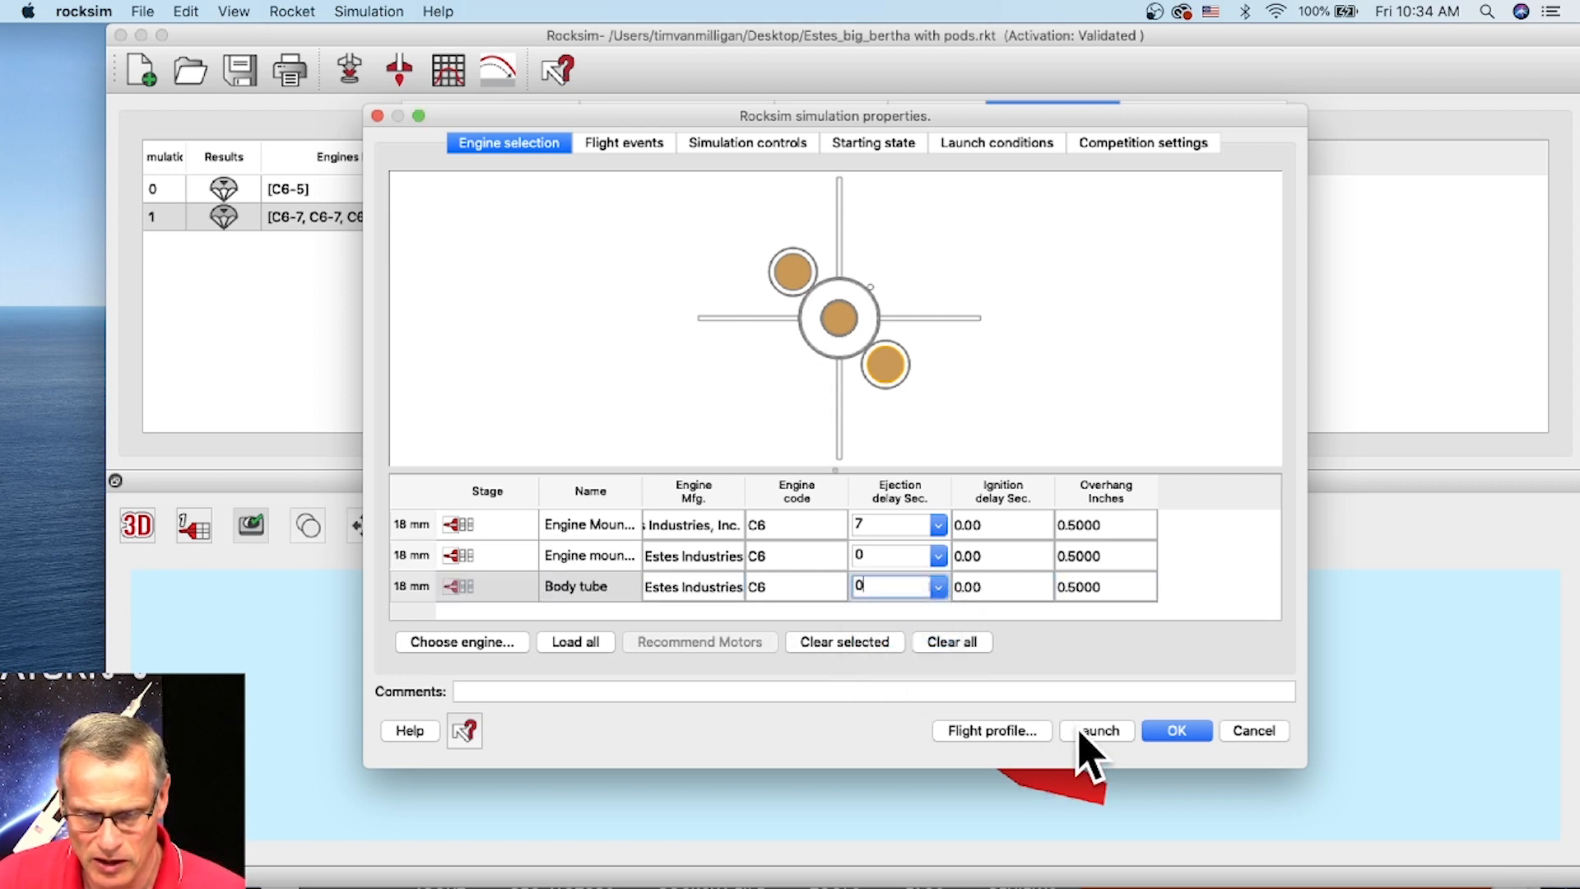
# Run the simulation with the C6-7 and two C6-0 engines, play its 2D flight through to landing and close the profile
pyautogui.click(1020, 731)
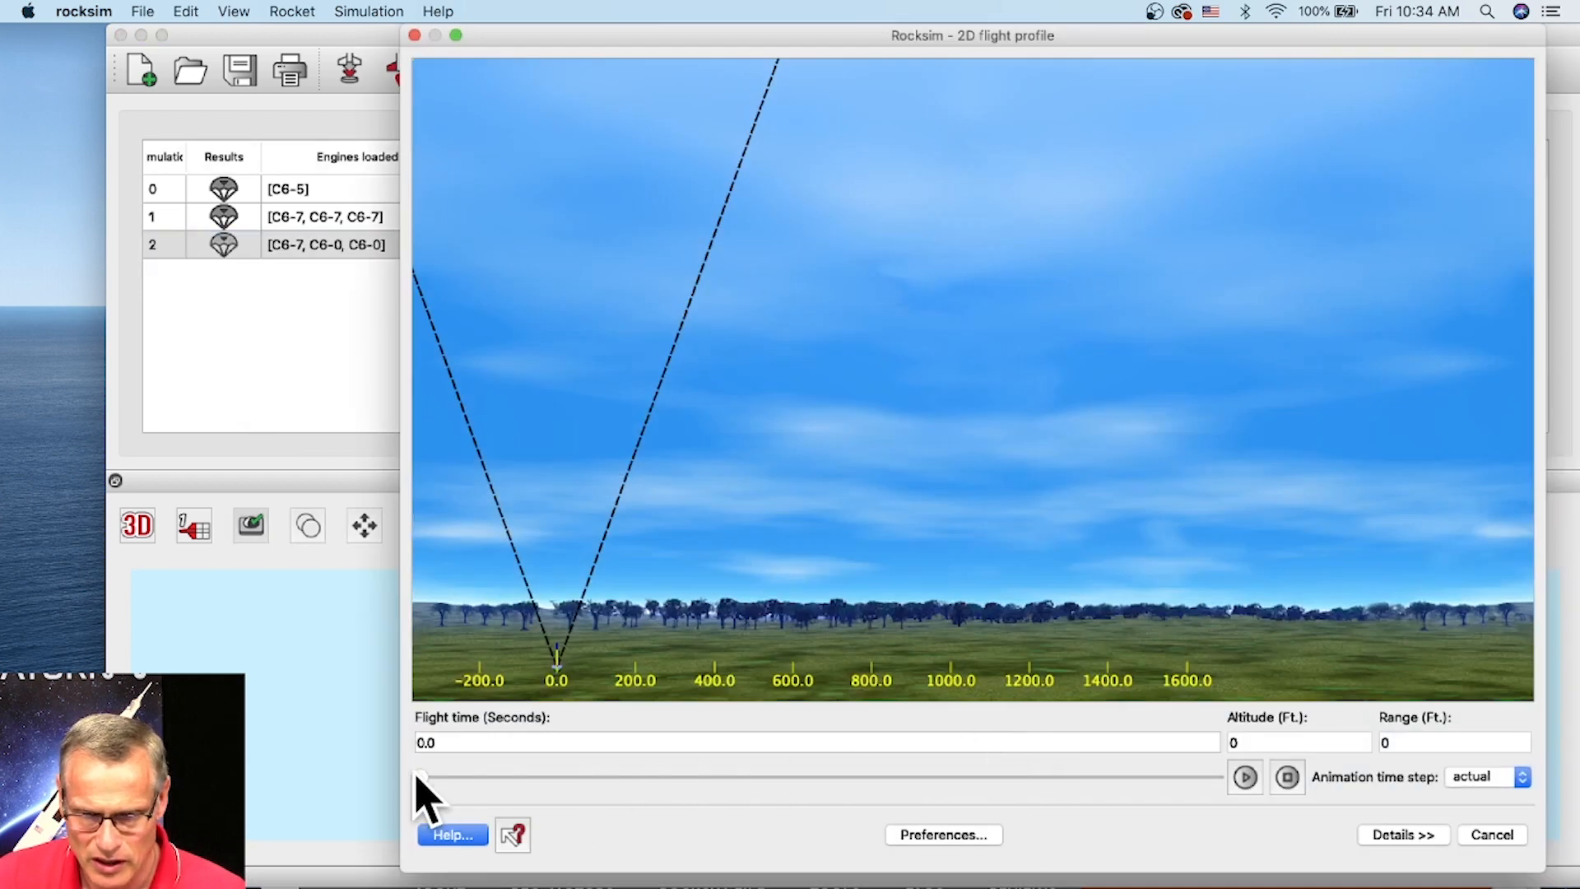
pyautogui.click(1245, 778)
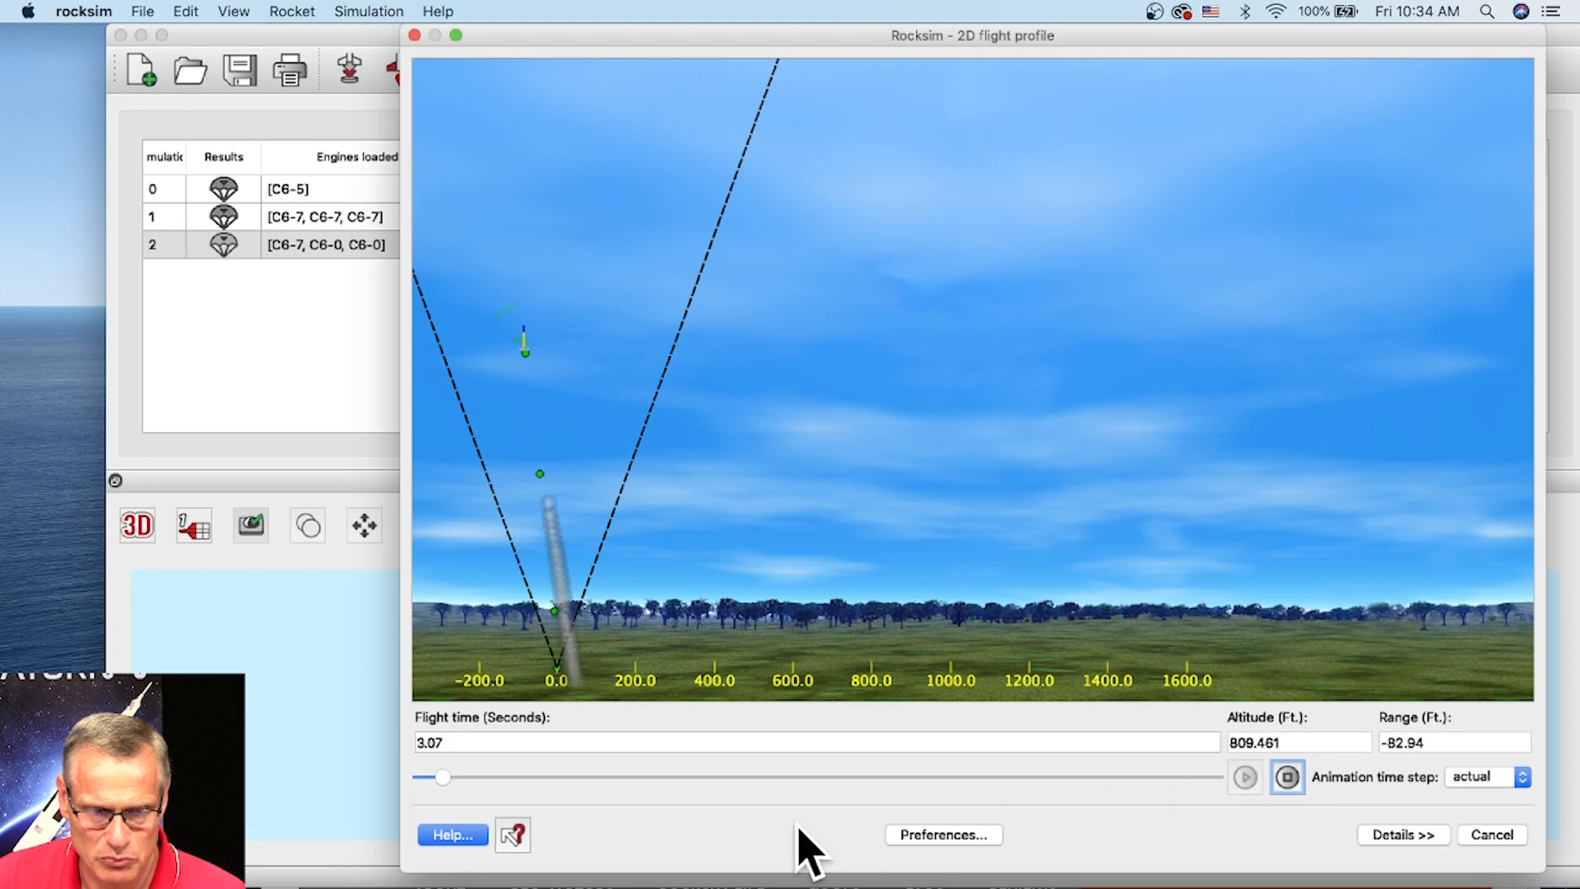
pyautogui.moveTo(458, 776); pyautogui.dragTo(467, 776)
pyautogui.click(468, 780)
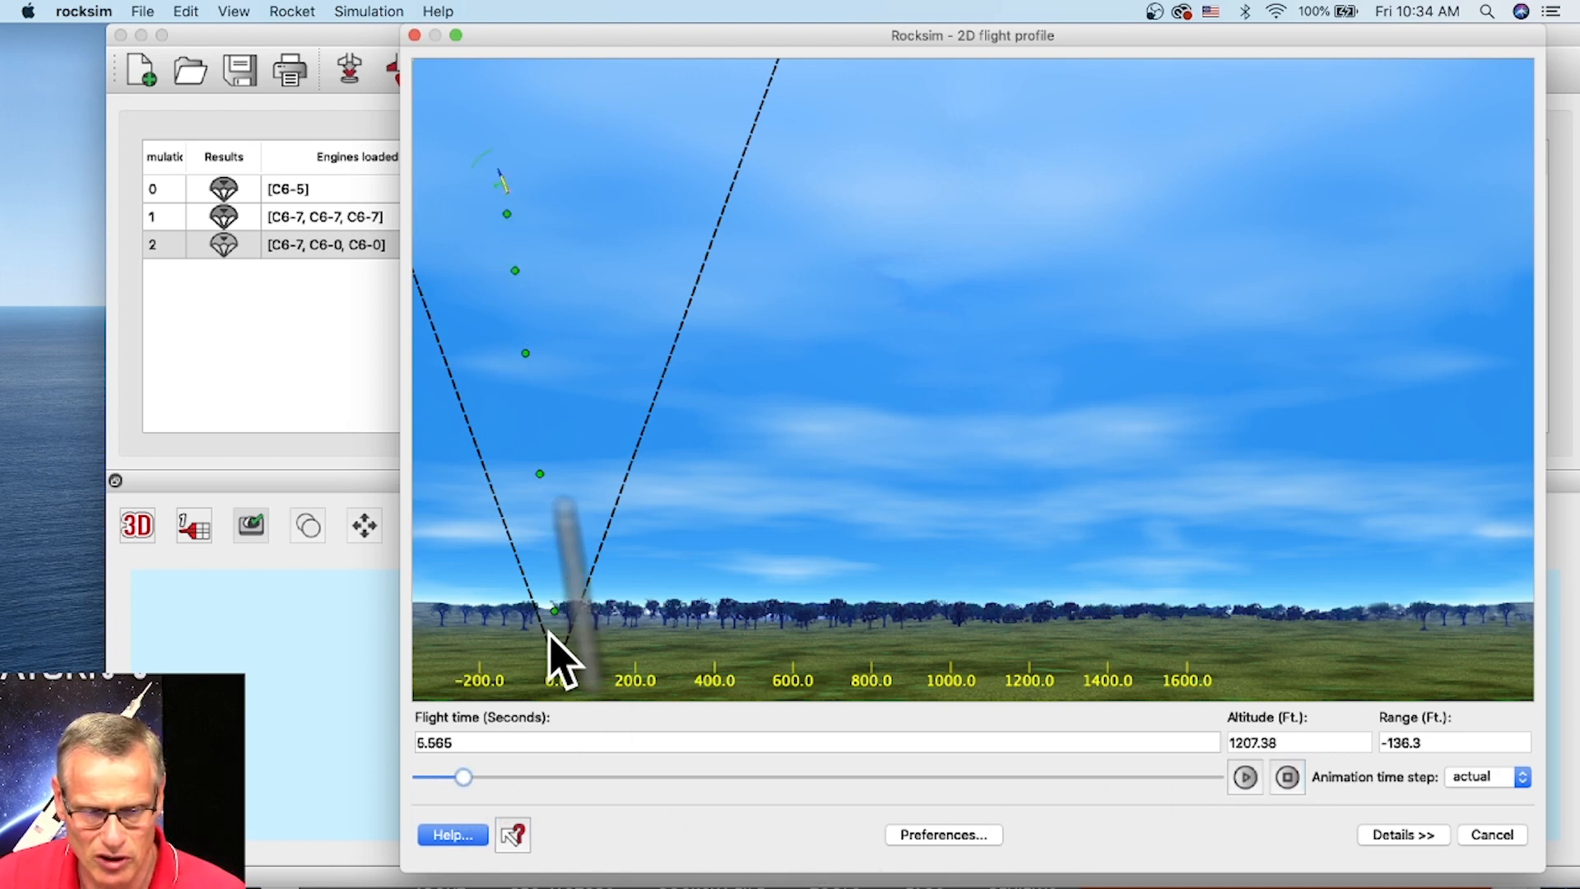
pyautogui.moveTo(466, 776)
pyautogui.mouseDown()
pyautogui.moveTo(960, 778)
pyautogui.moveTo(1241, 807)
pyautogui.mouseUp()
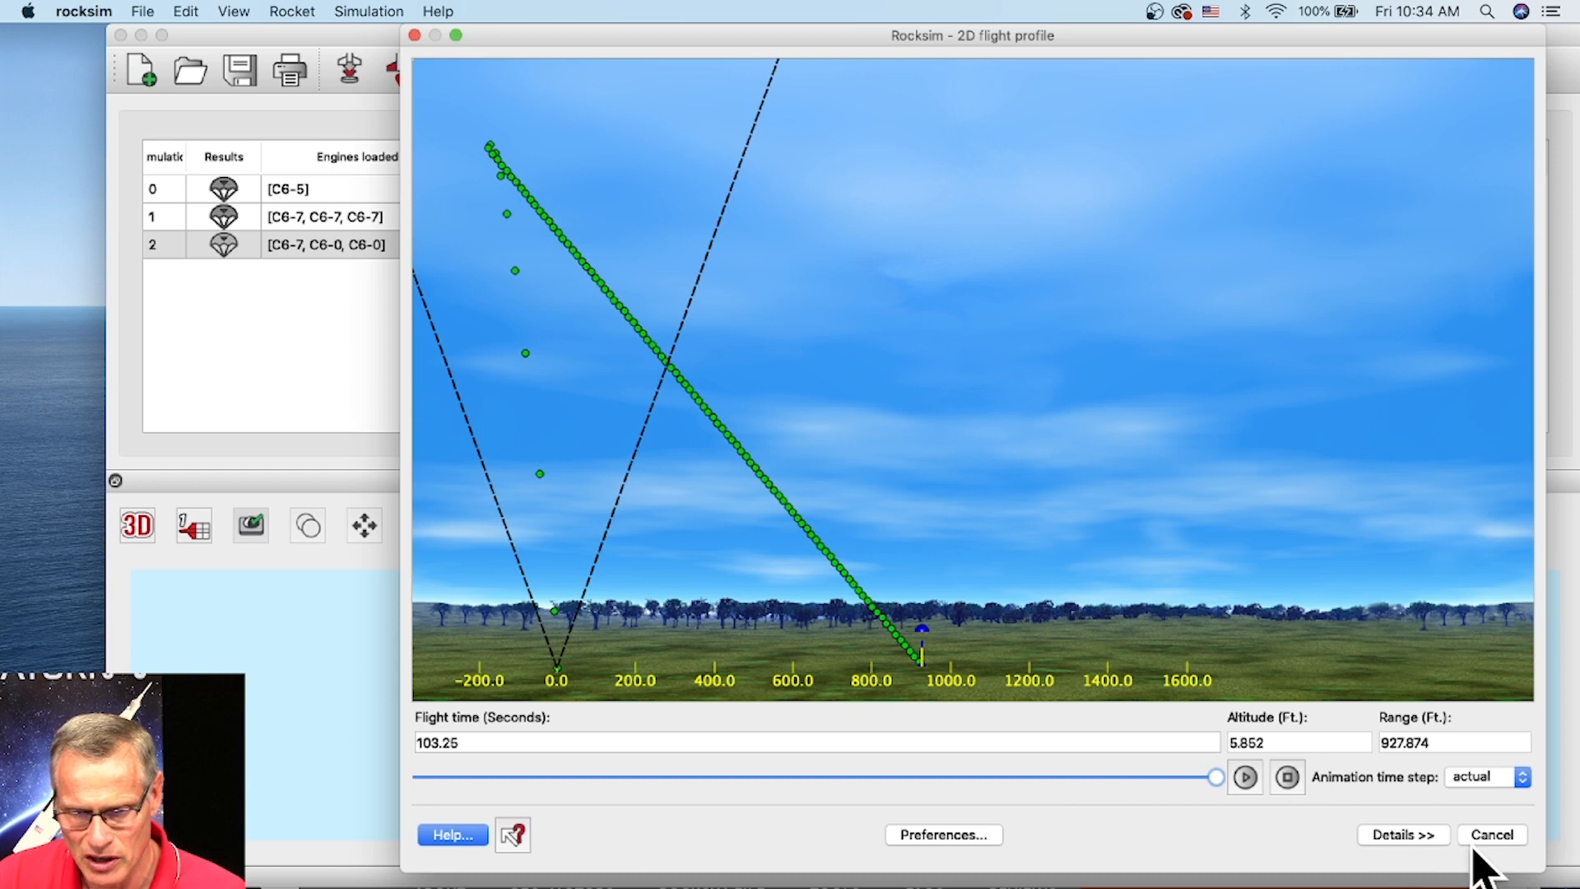
pyautogui.click(1494, 835)
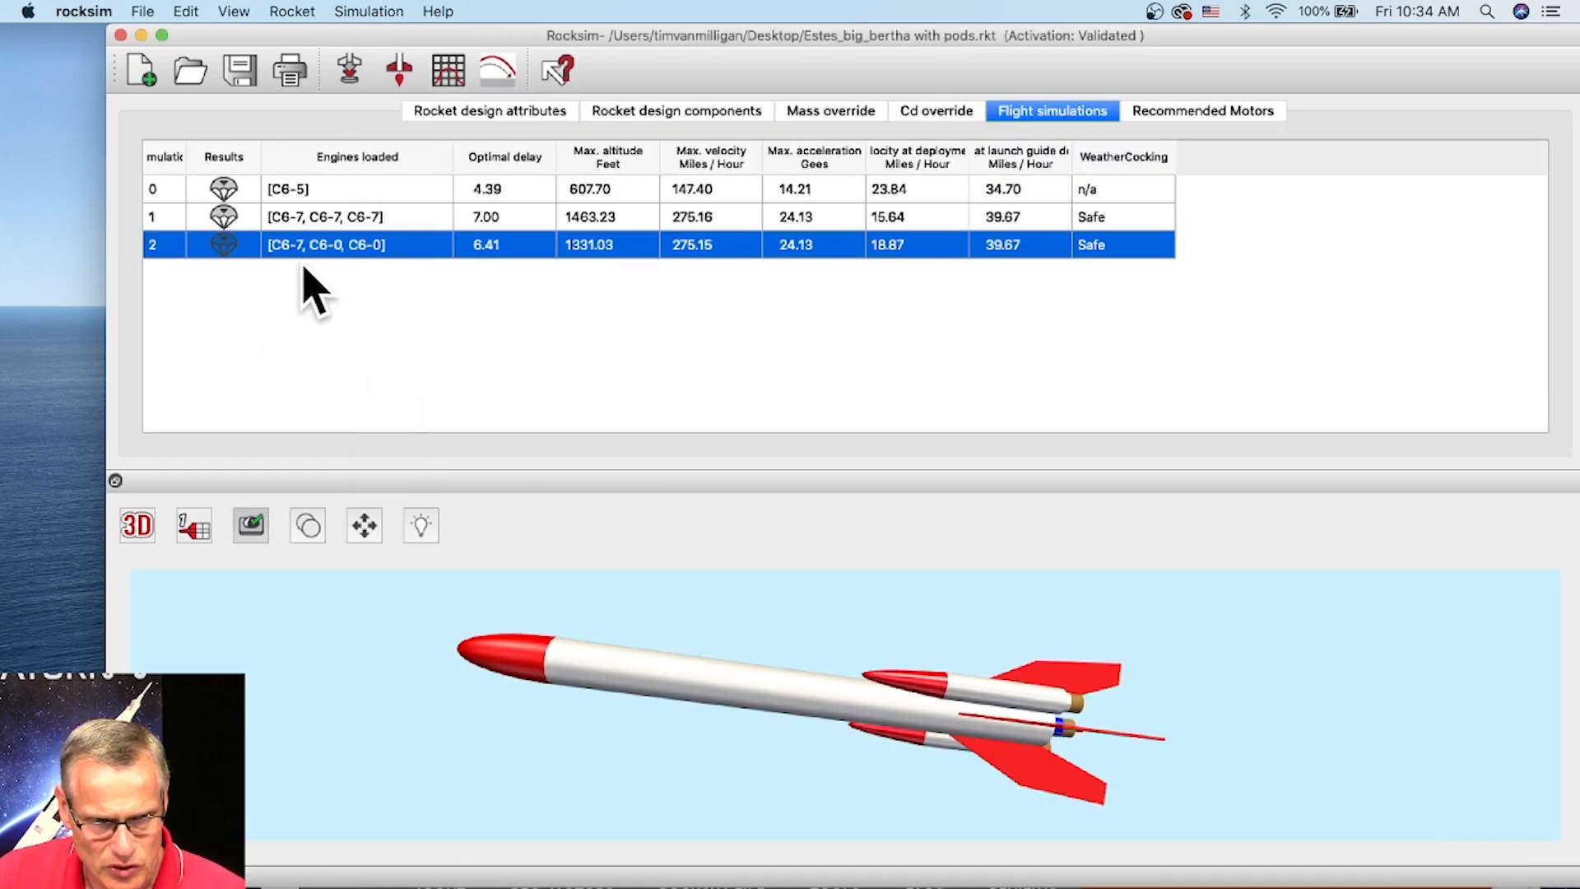
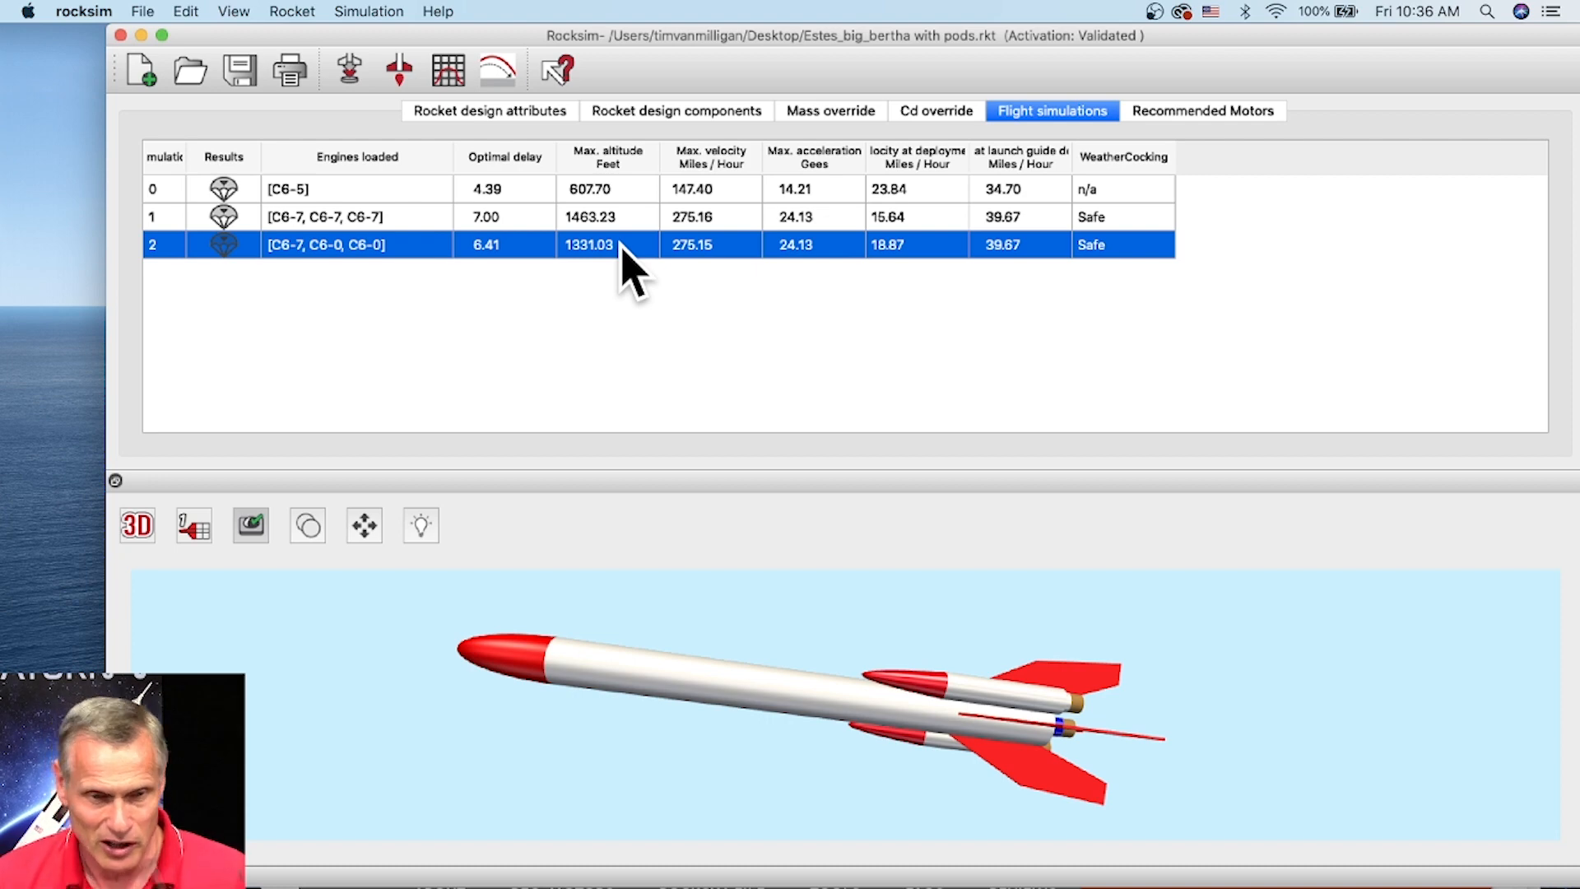
# Reopen the flight profile of simulation 2, step from launch through parachute deployment into the early descent, and close it
pyautogui.click(499, 76)
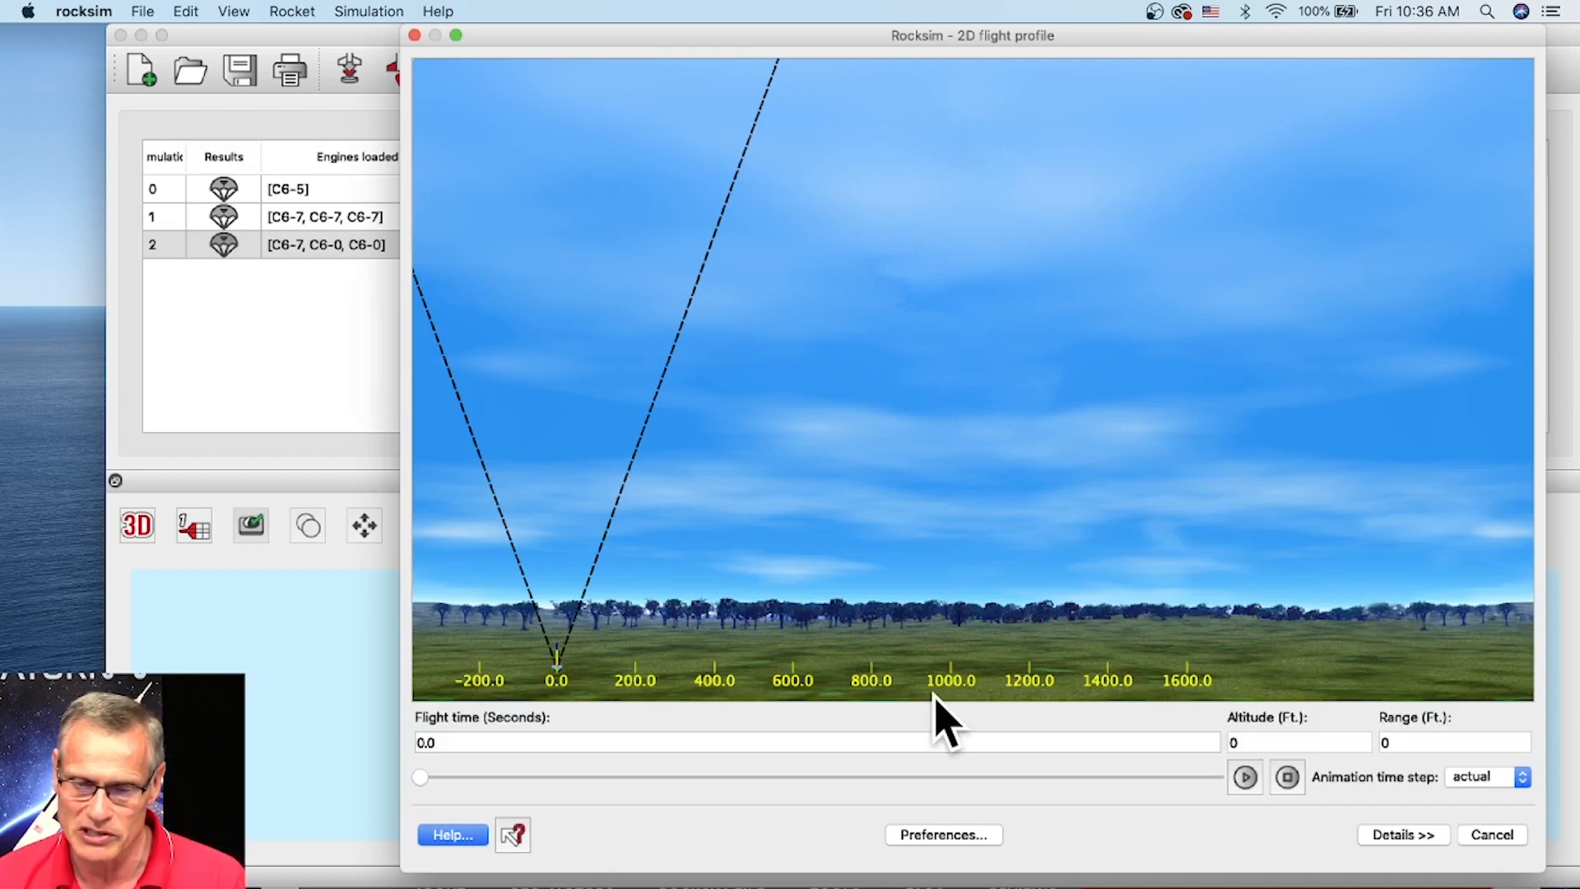
pyautogui.moveTo(424, 778); pyautogui.dragTo(480, 786)
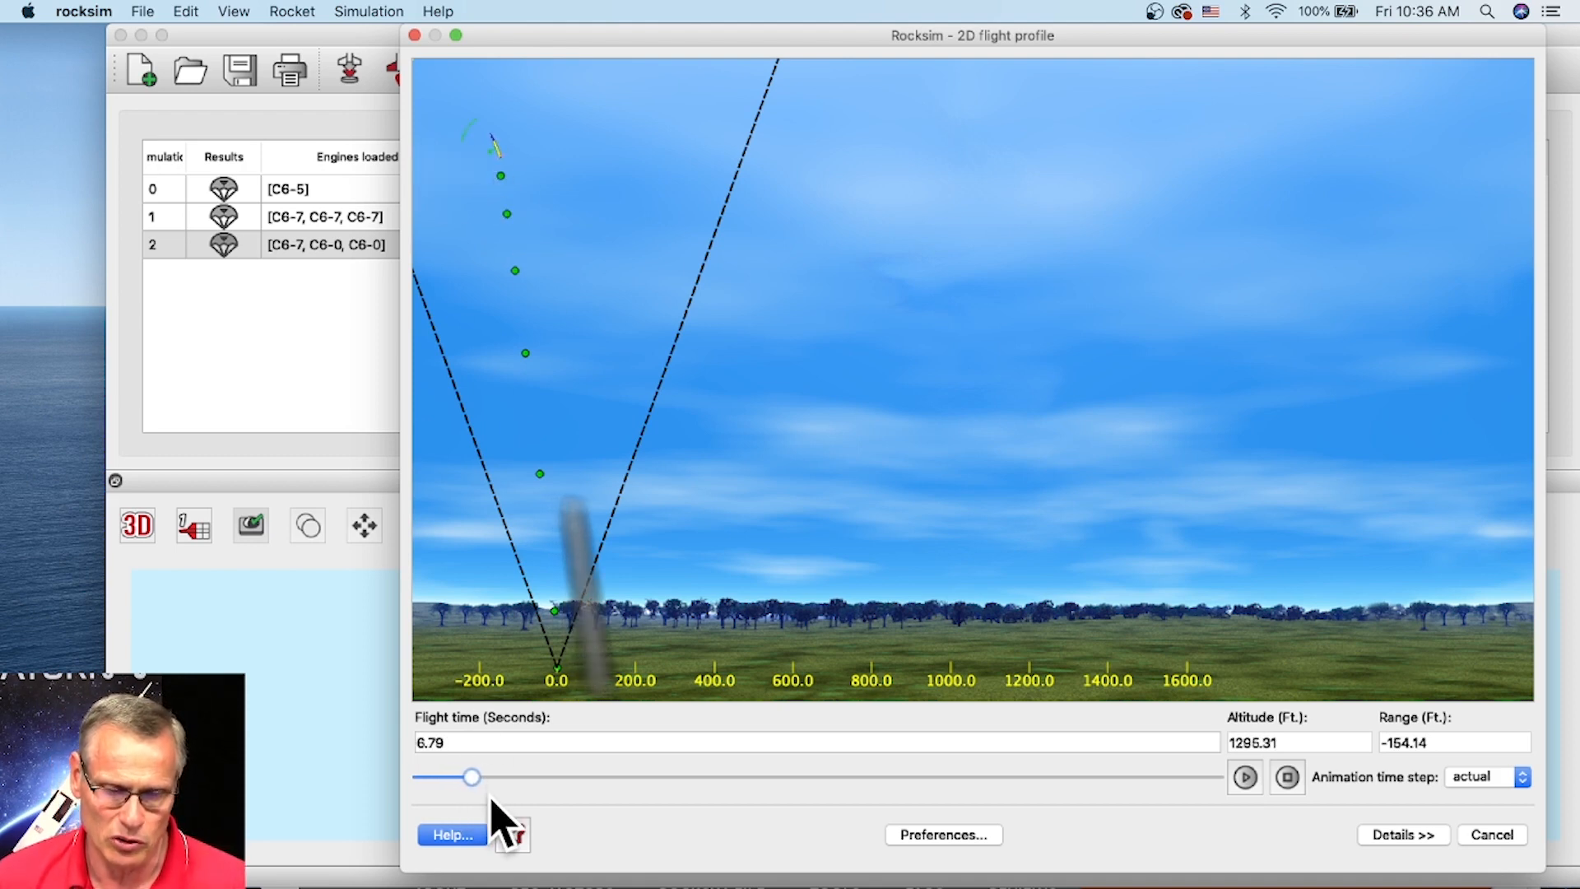
pyautogui.moveTo(473, 782); pyautogui.dragTo(493, 785)
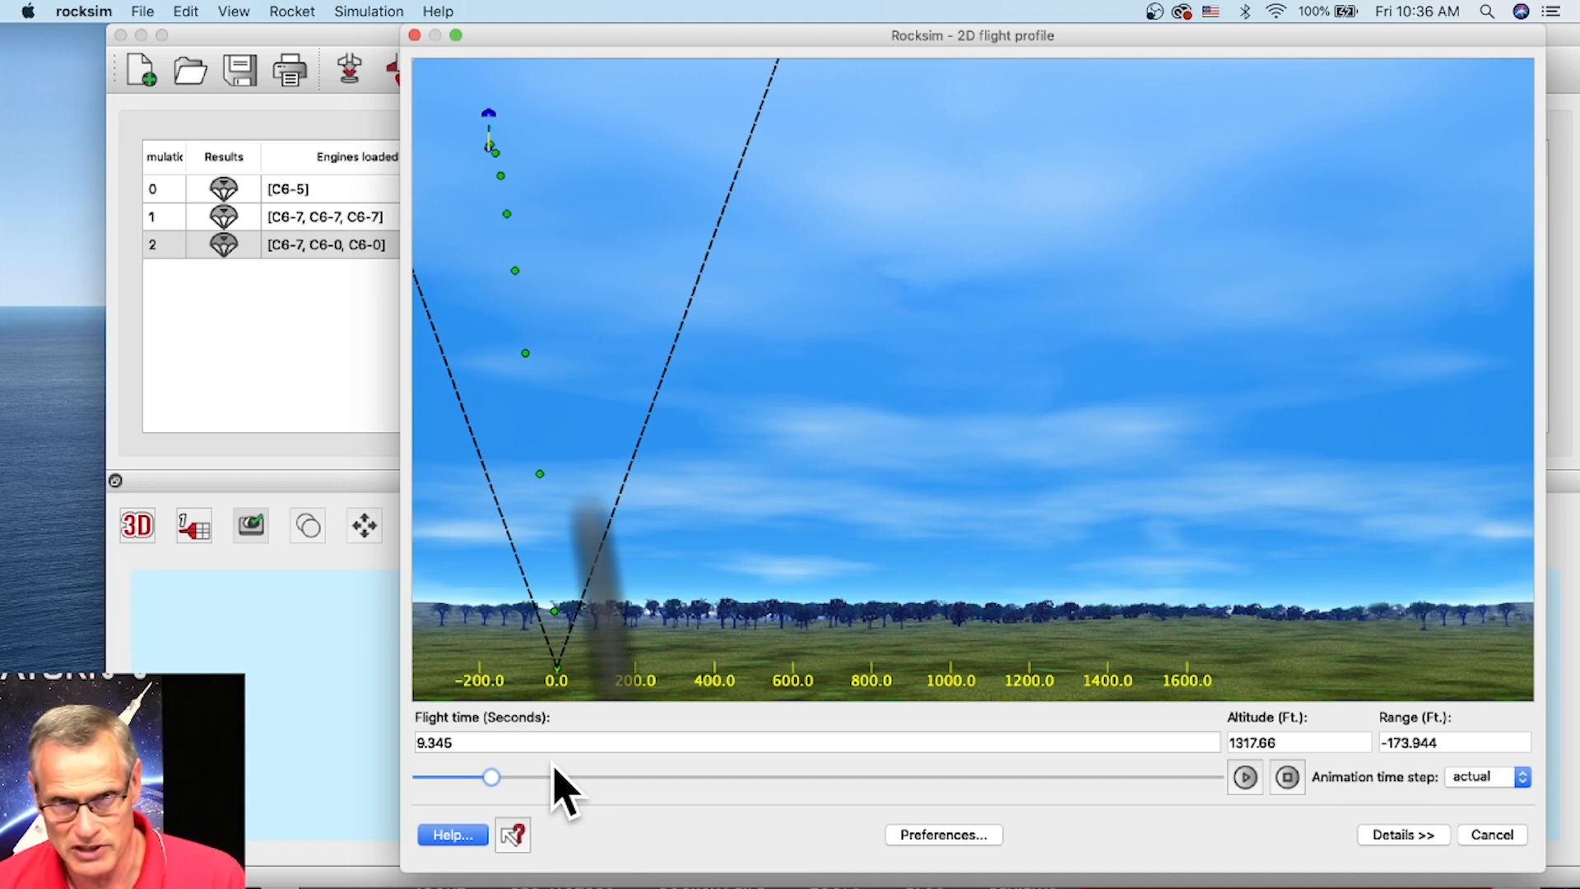
pyautogui.moveTo(493, 778); pyautogui.dragTo(552, 778)
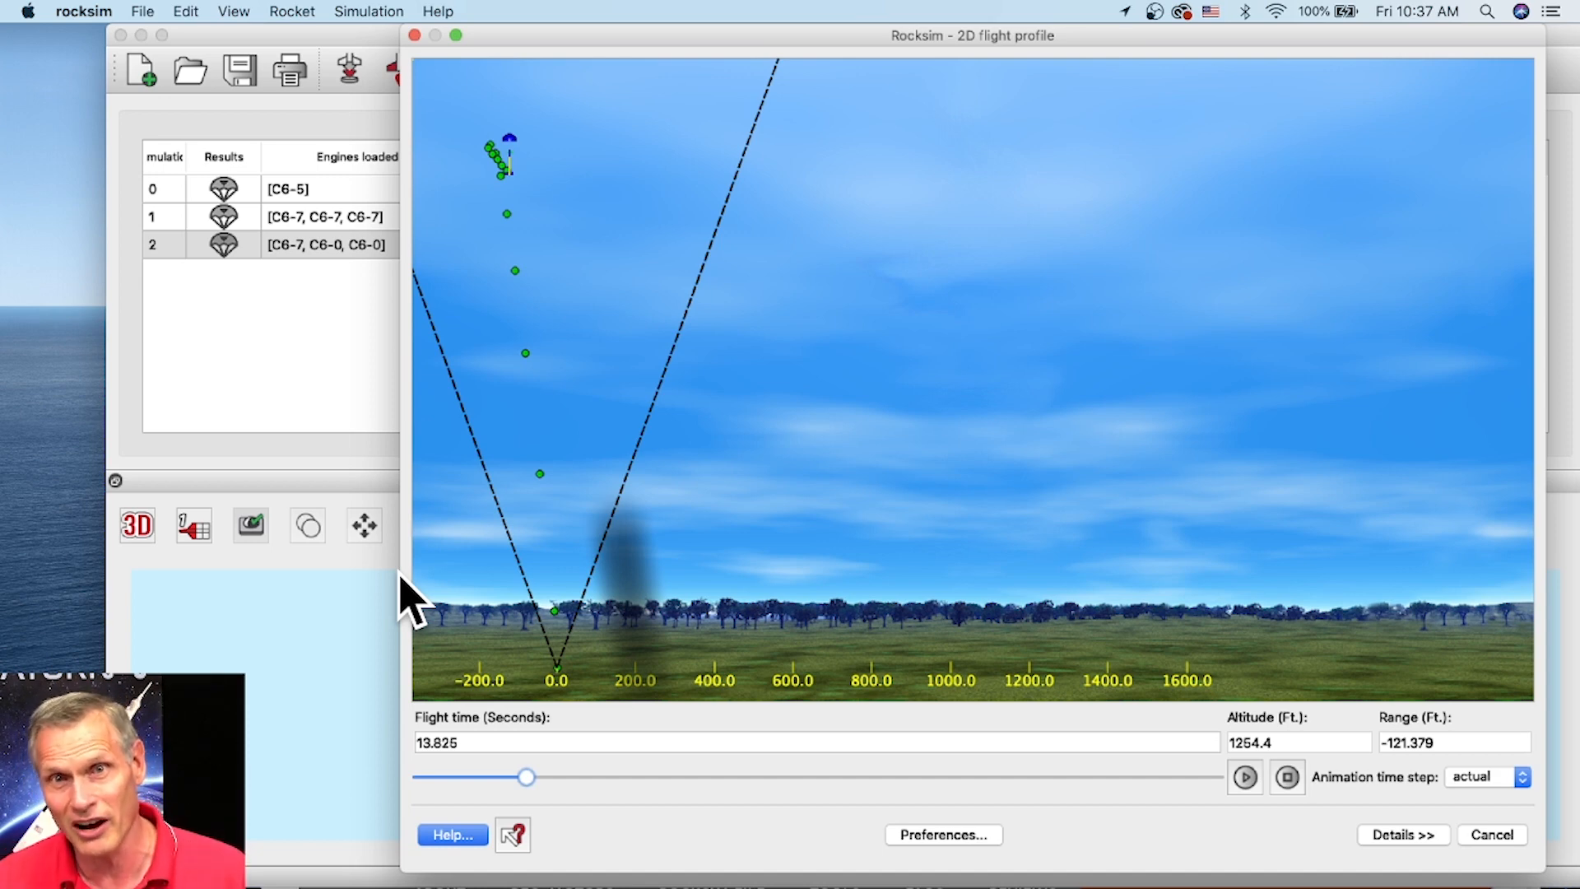
pyautogui.click(414, 35)
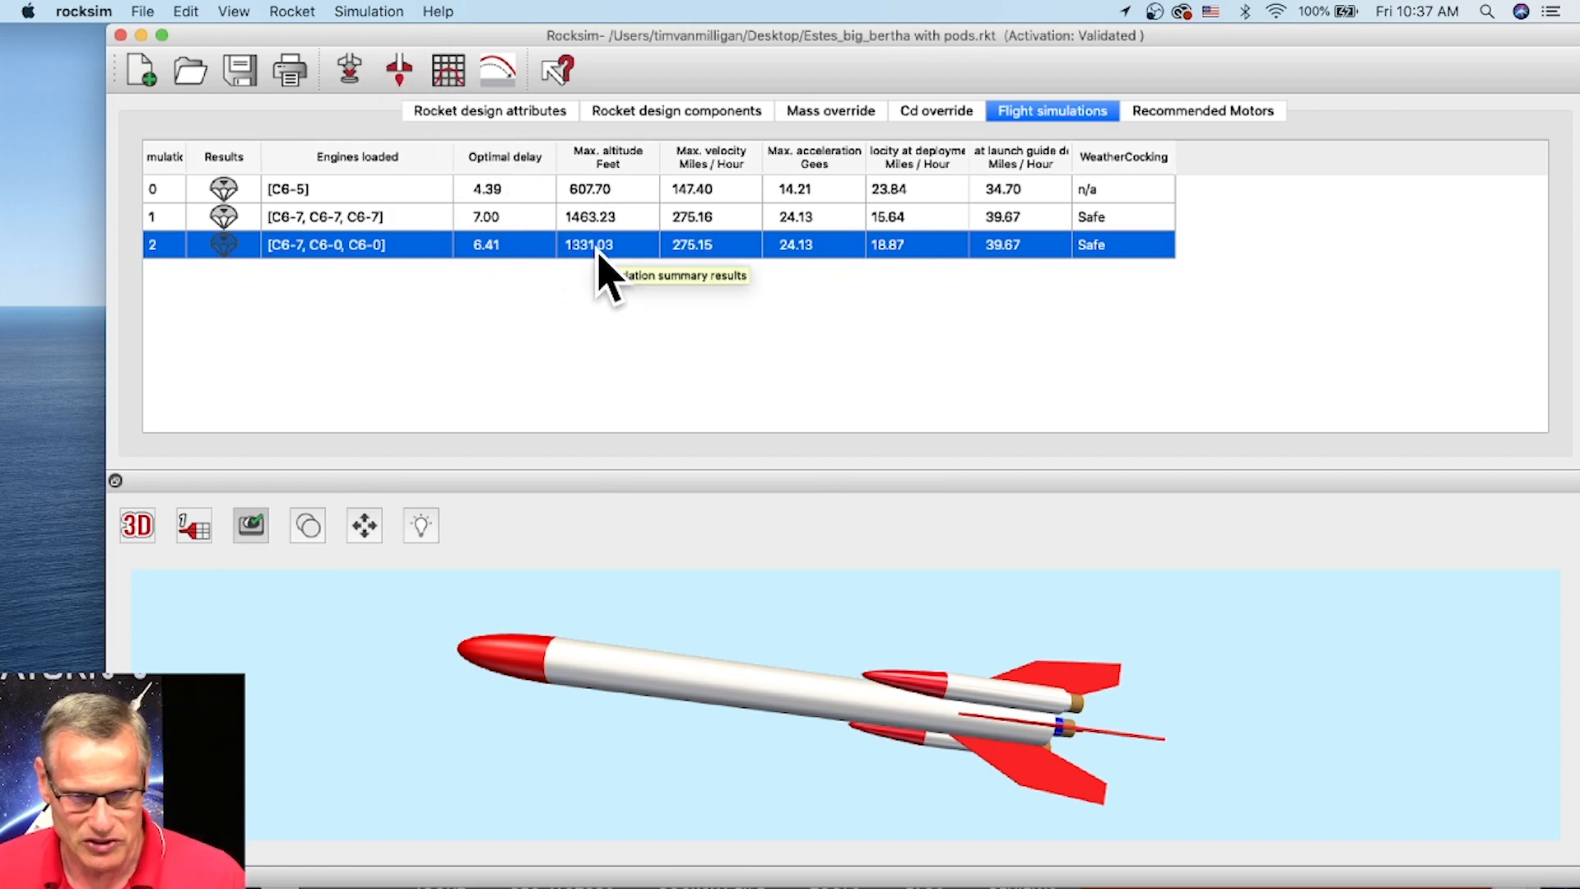
# Set up a graph for simulation 2 and clear the data selections of Y-Axis 1 and Y-Axis 2
pyautogui.click(449, 74)
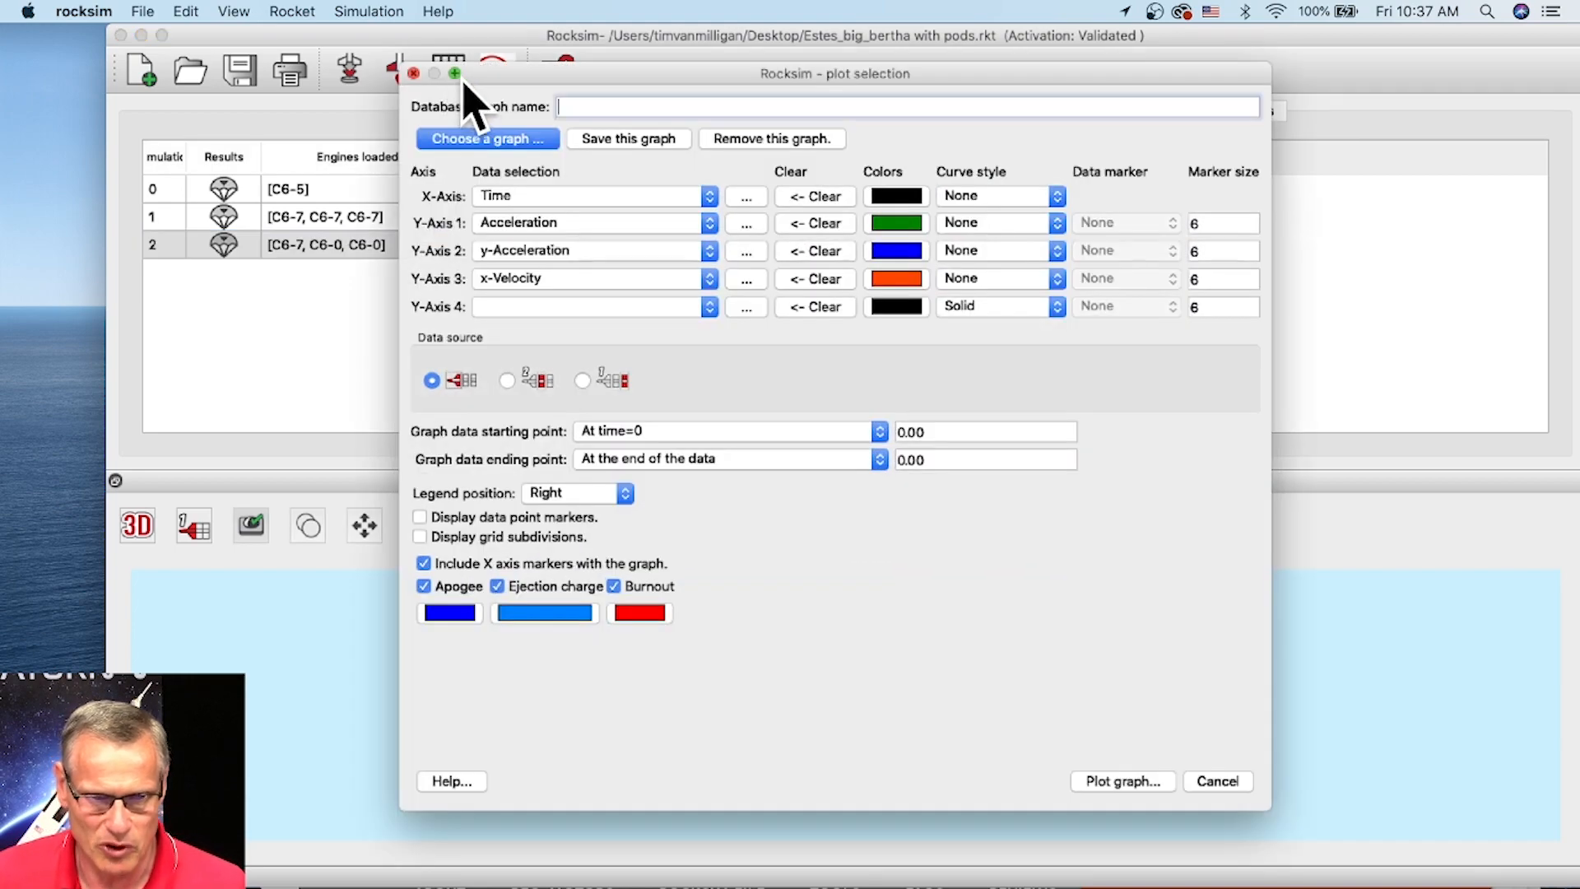
pyautogui.moveTo(504, 77); pyautogui.dragTo(378, 40)
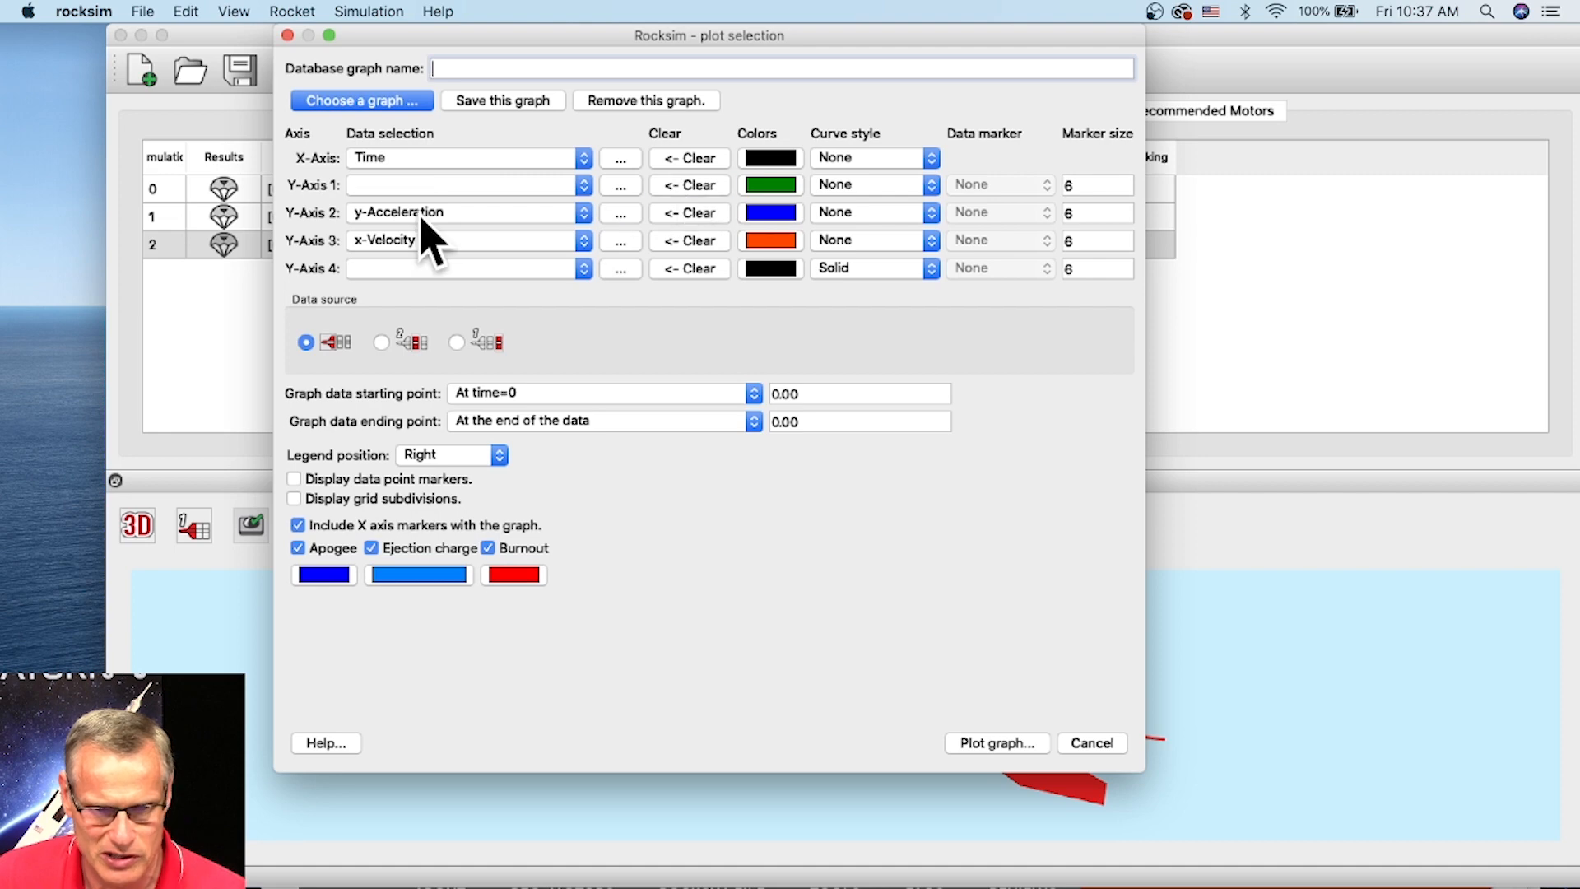
pyautogui.click(761, 213)
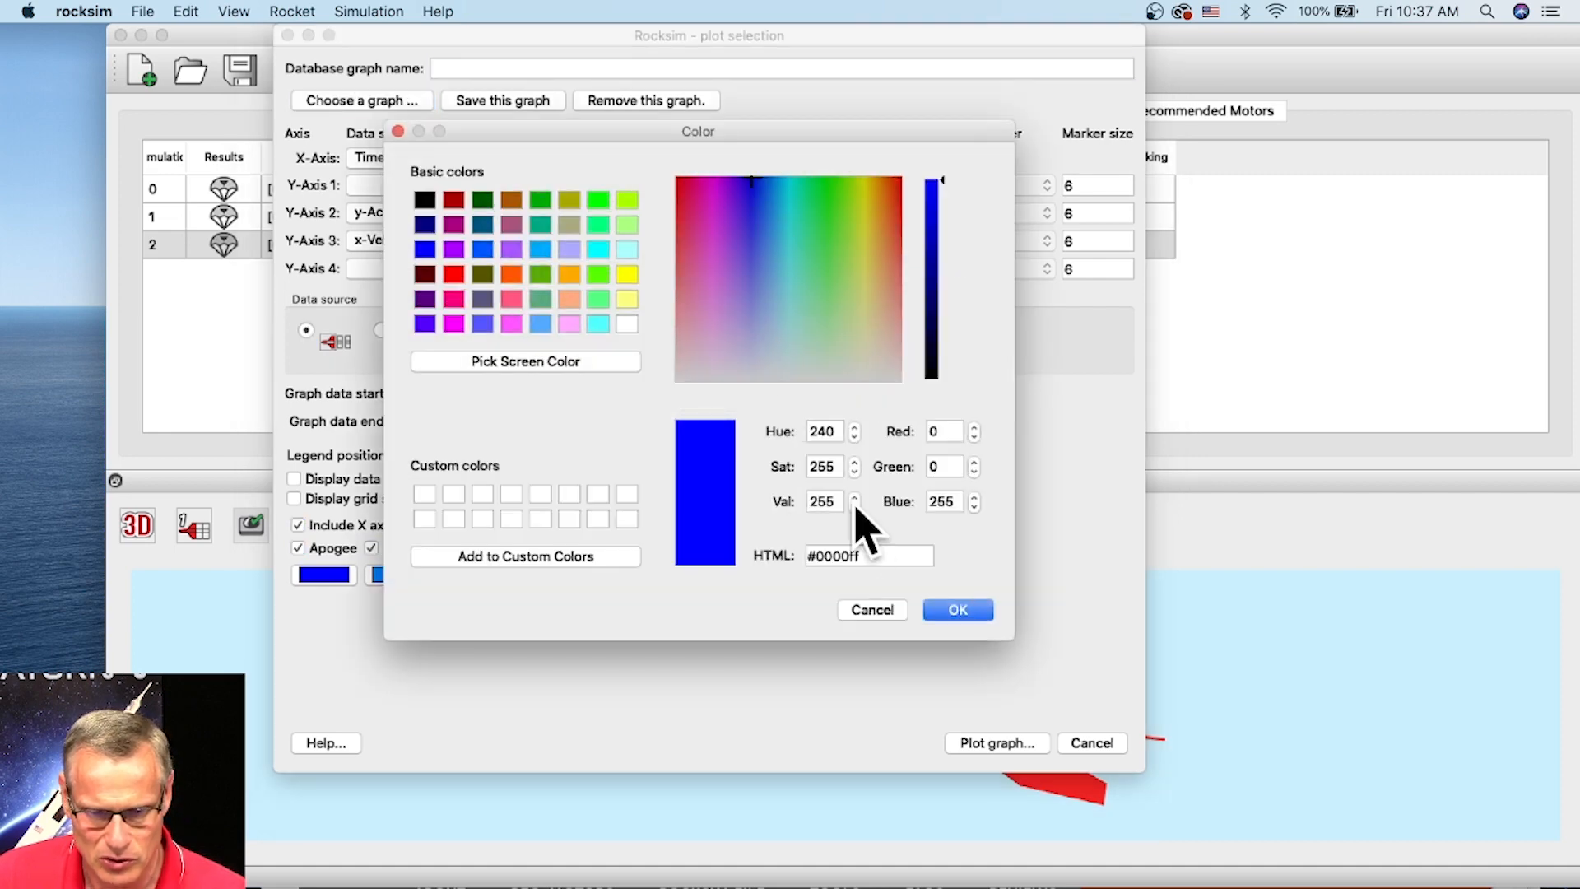
pyautogui.click(843, 609)
pyautogui.click(690, 212)
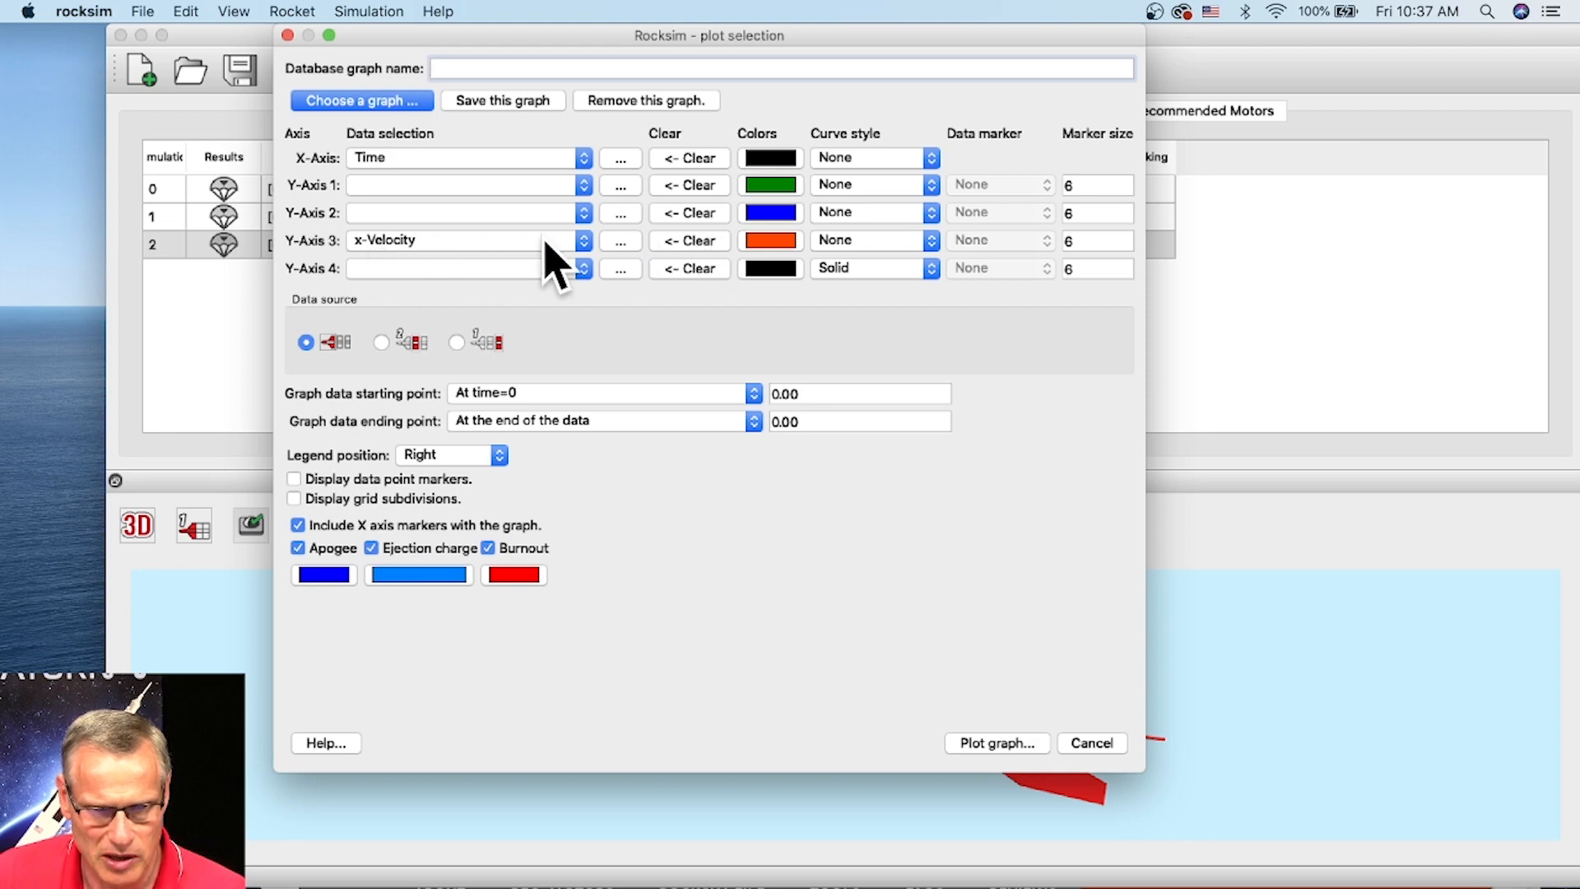
# Assign Velocity to Y-Axis 3 and Thrust to Y-Axis 1 of the graph
pyautogui.click(576, 243)
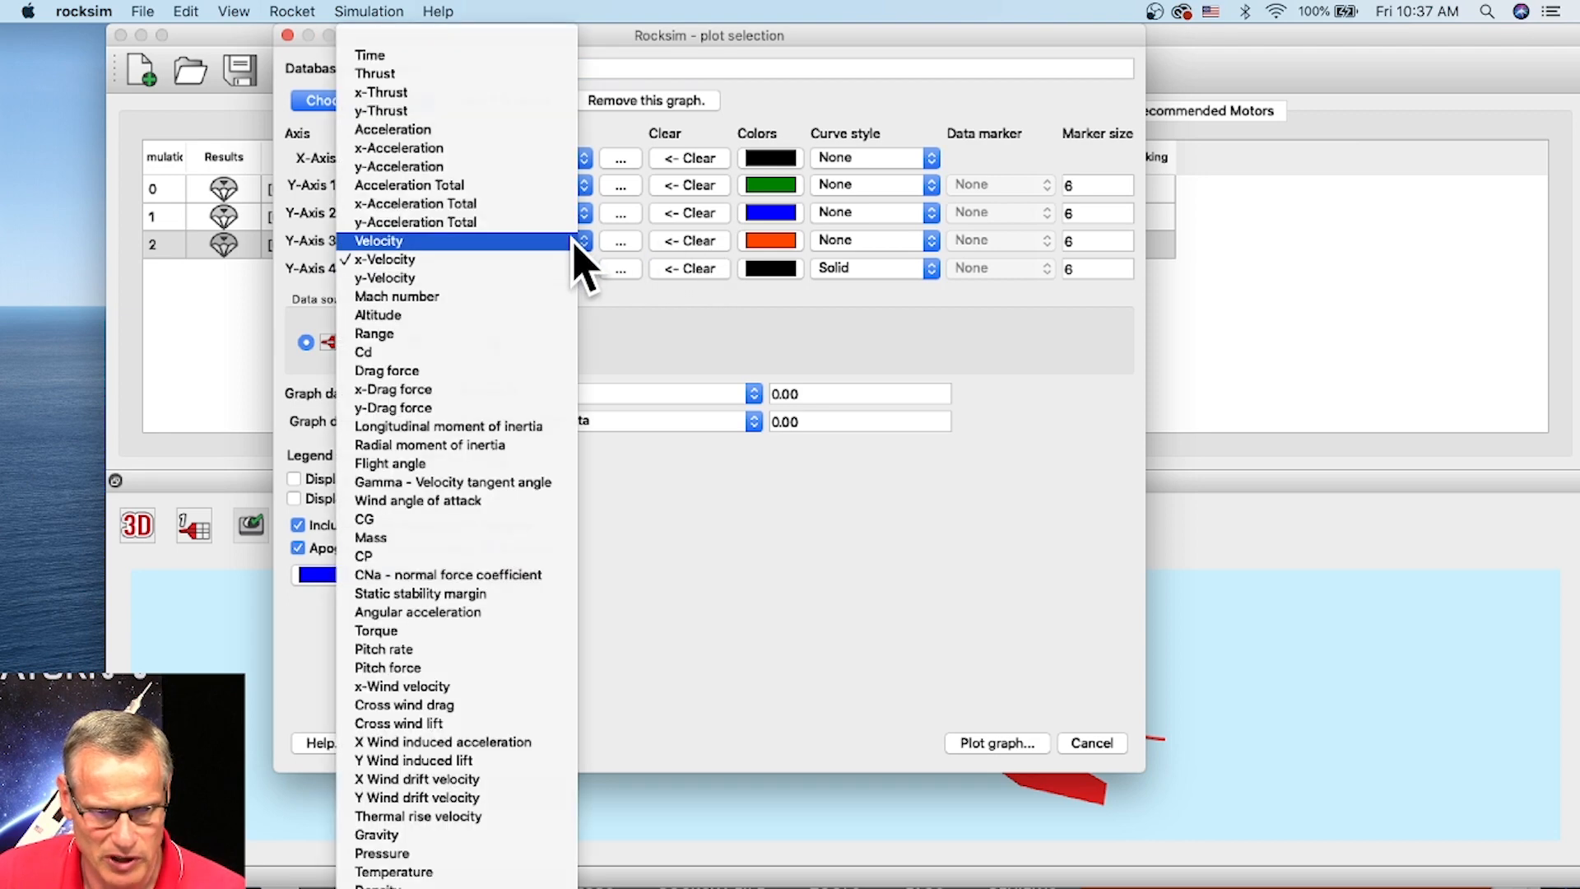
pyautogui.click(400, 245)
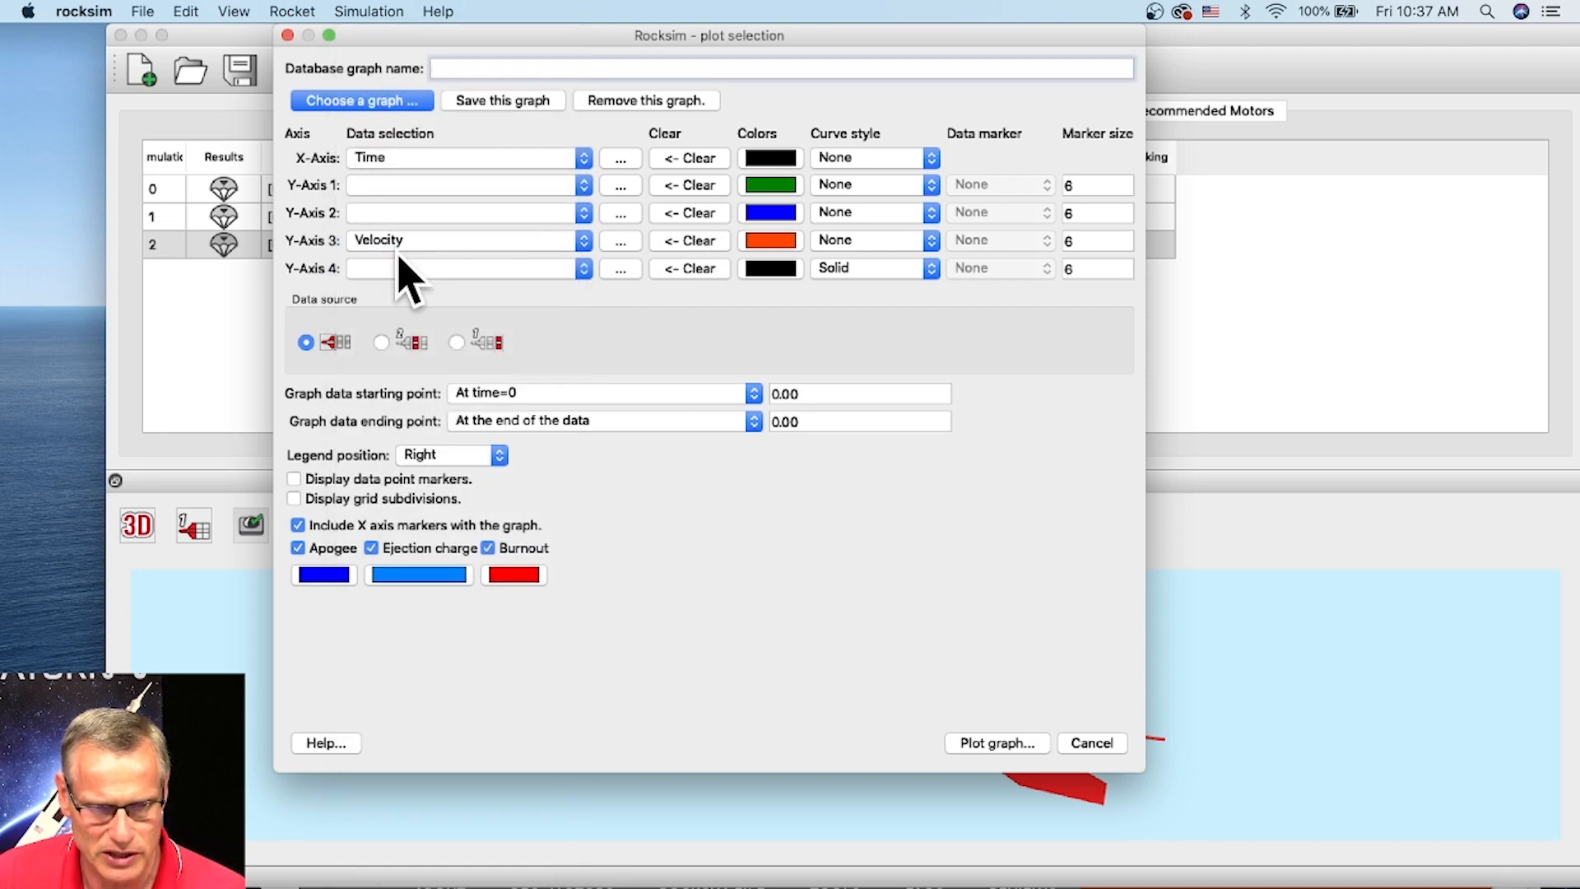
pyautogui.click(386, 189)
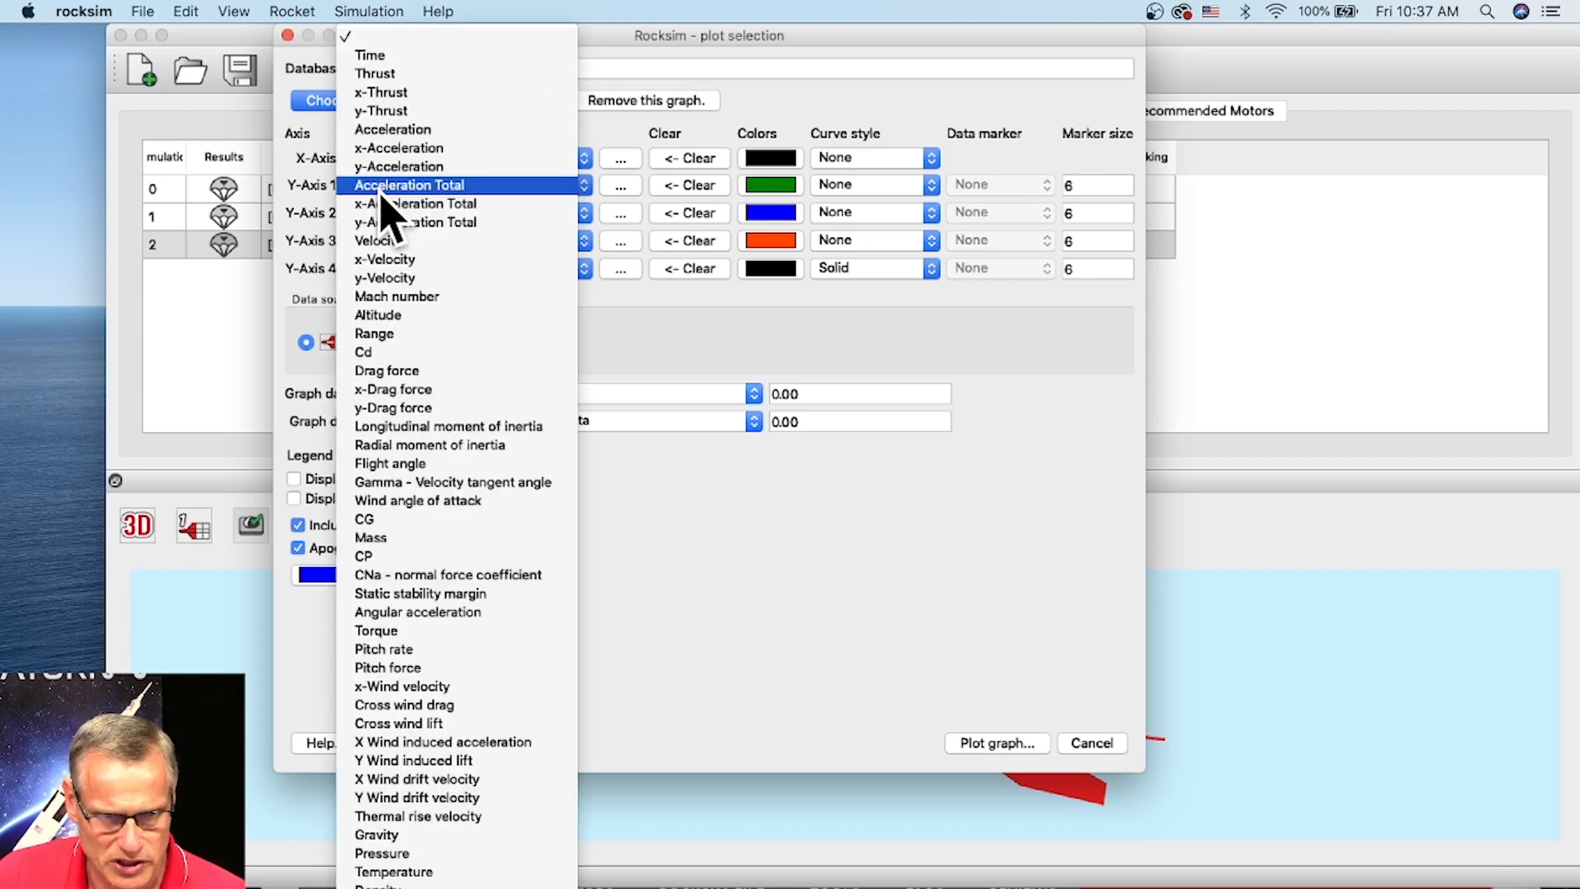
pyautogui.click(377, 78)
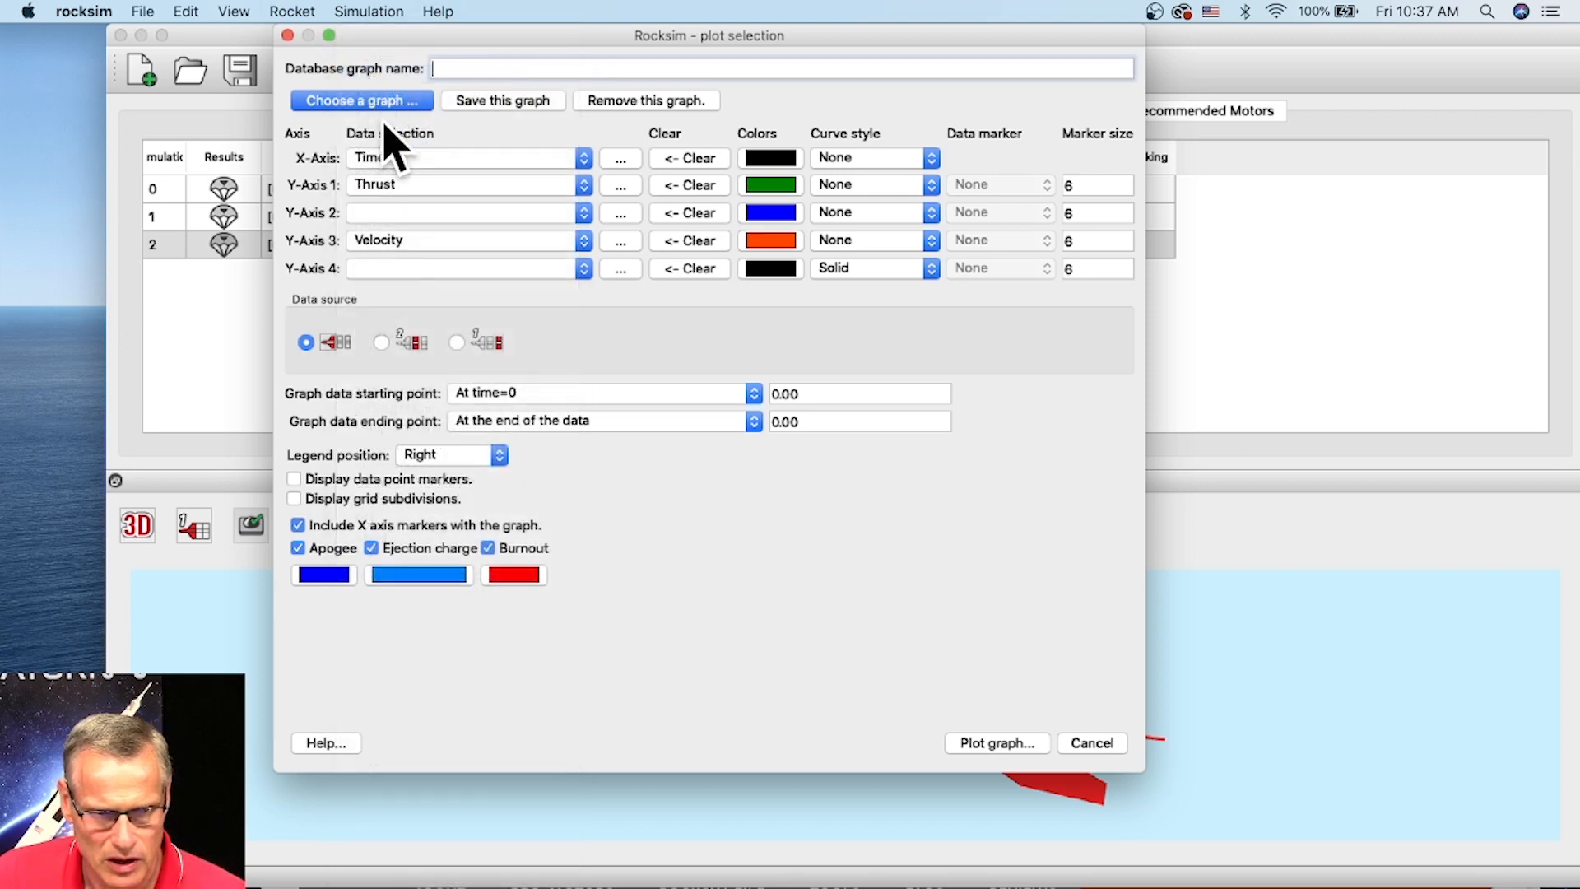
# Assign Mass to Y-Axis 2, plot the graph of simulation 2 and enlarge the plot window
pyautogui.click(431, 214)
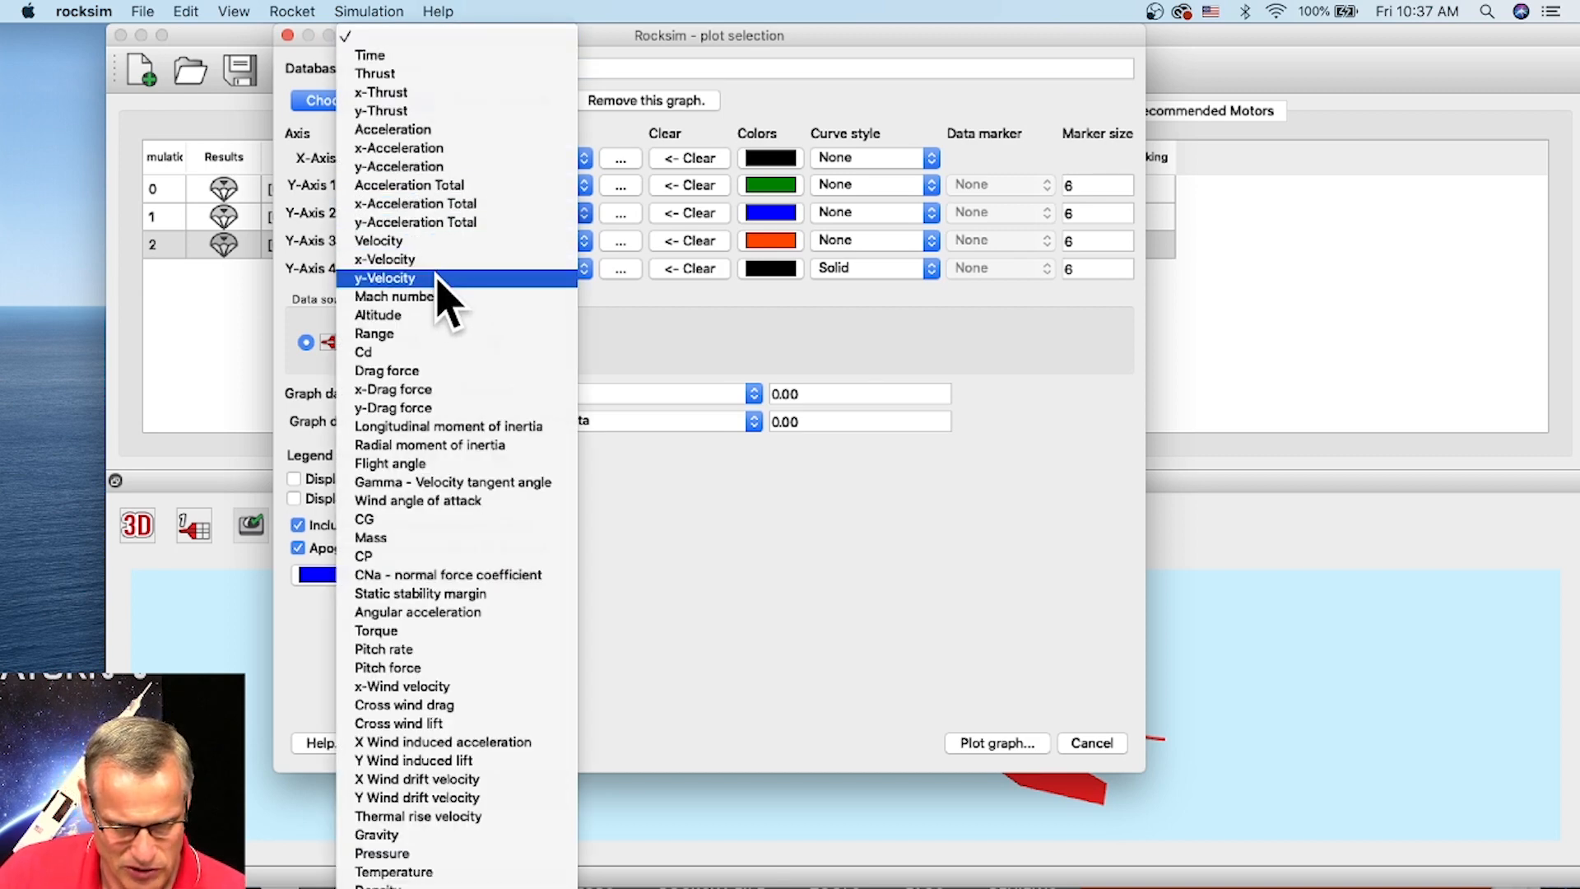
pyautogui.click(382, 543)
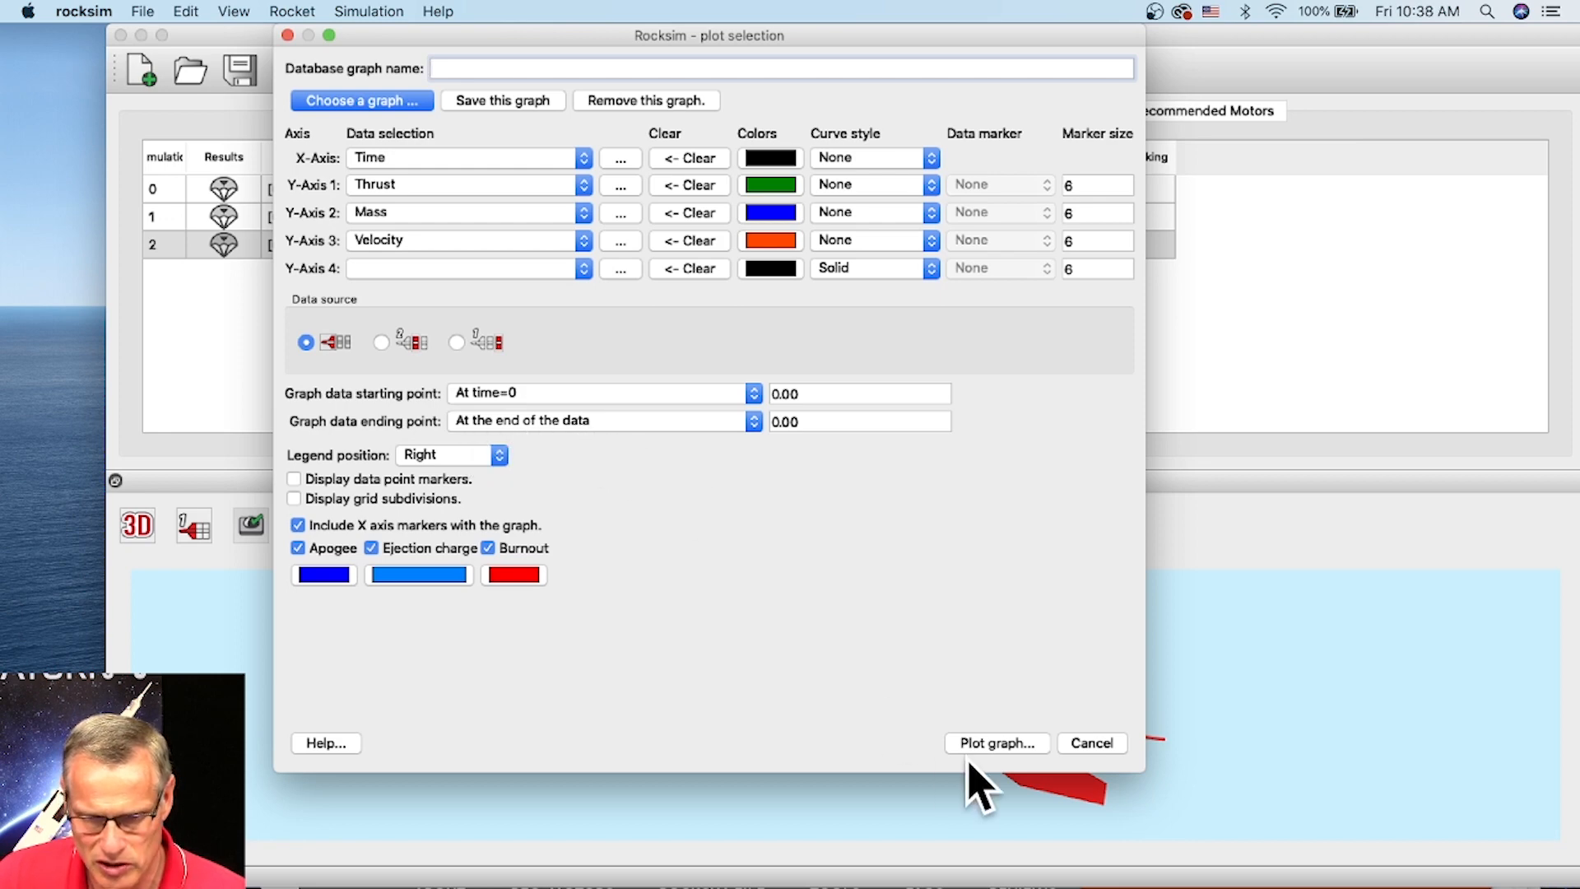
pyautogui.click(995, 745)
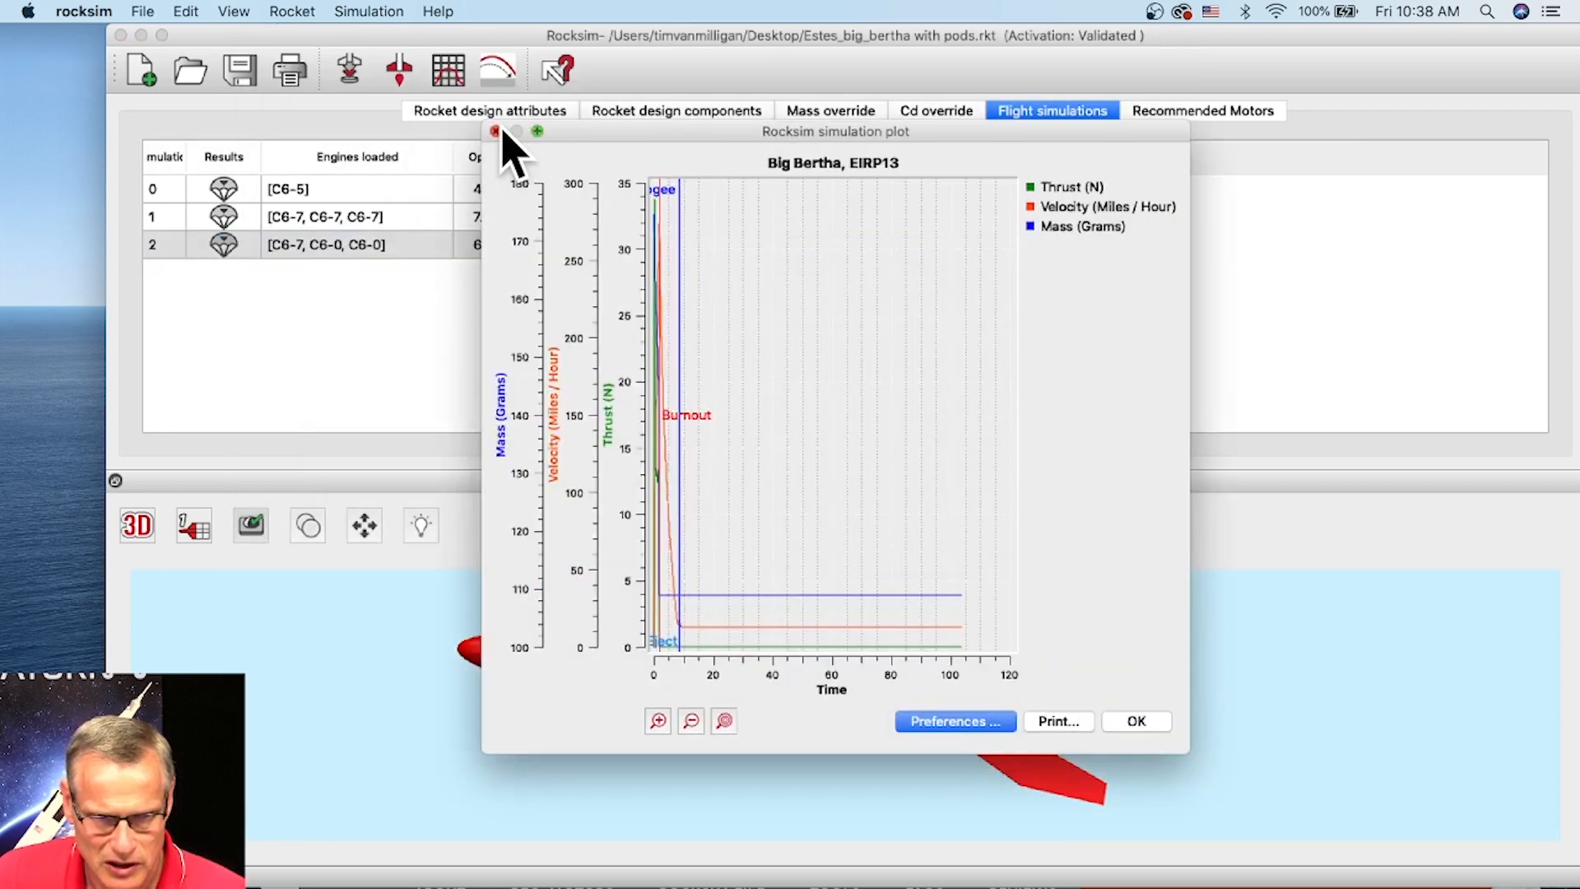
pyautogui.moveTo(484, 124); pyautogui.dragTo(173, 27)
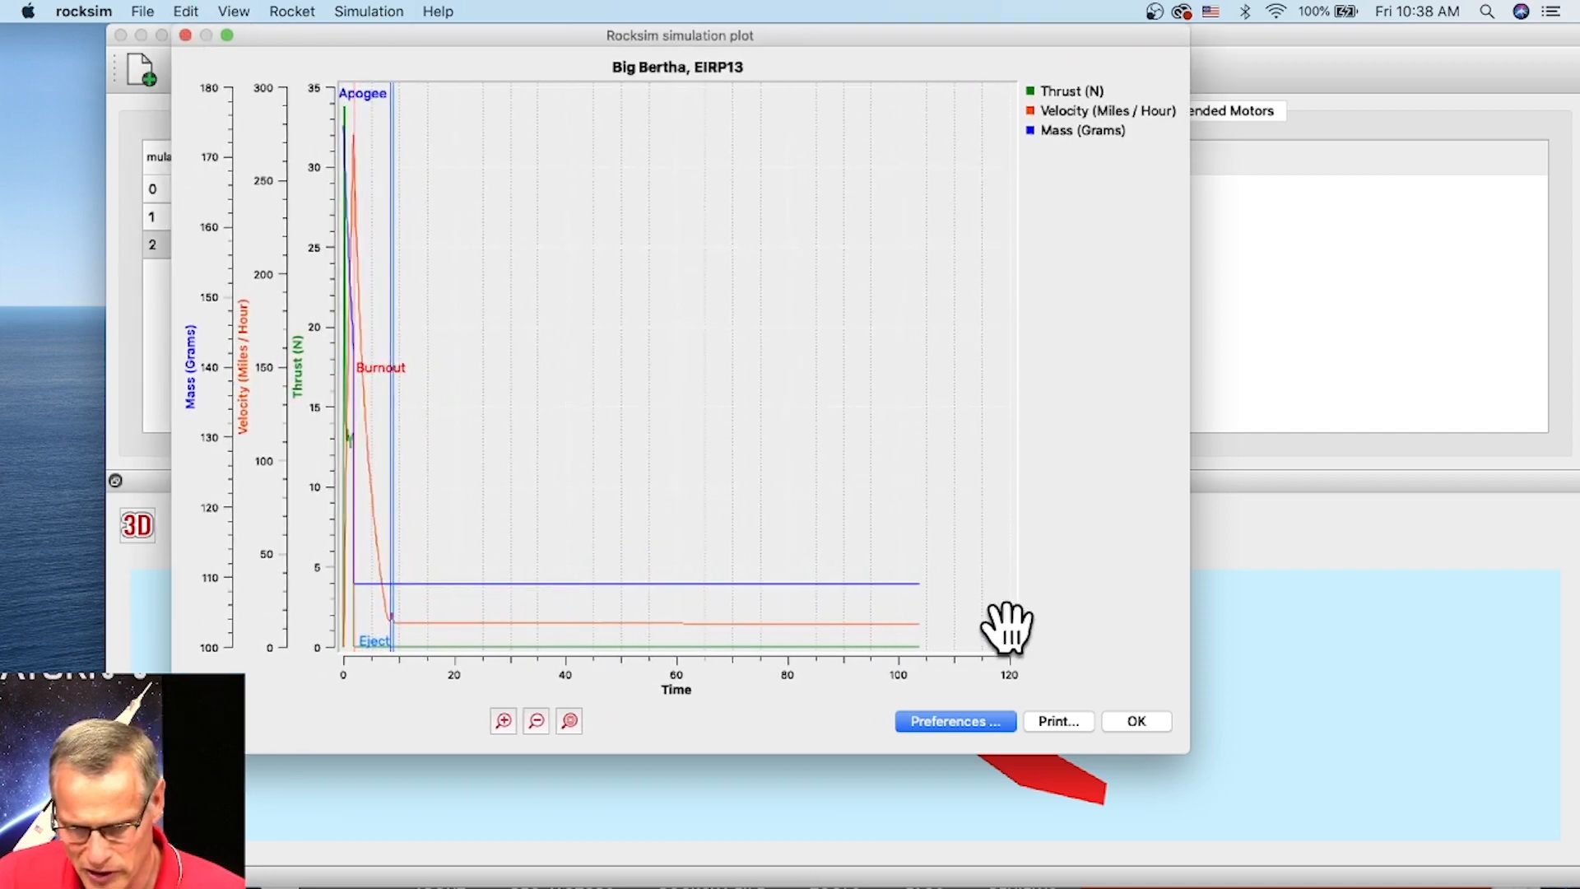
pyautogui.moveTo(1192, 763); pyautogui.dragTo(1566, 842)
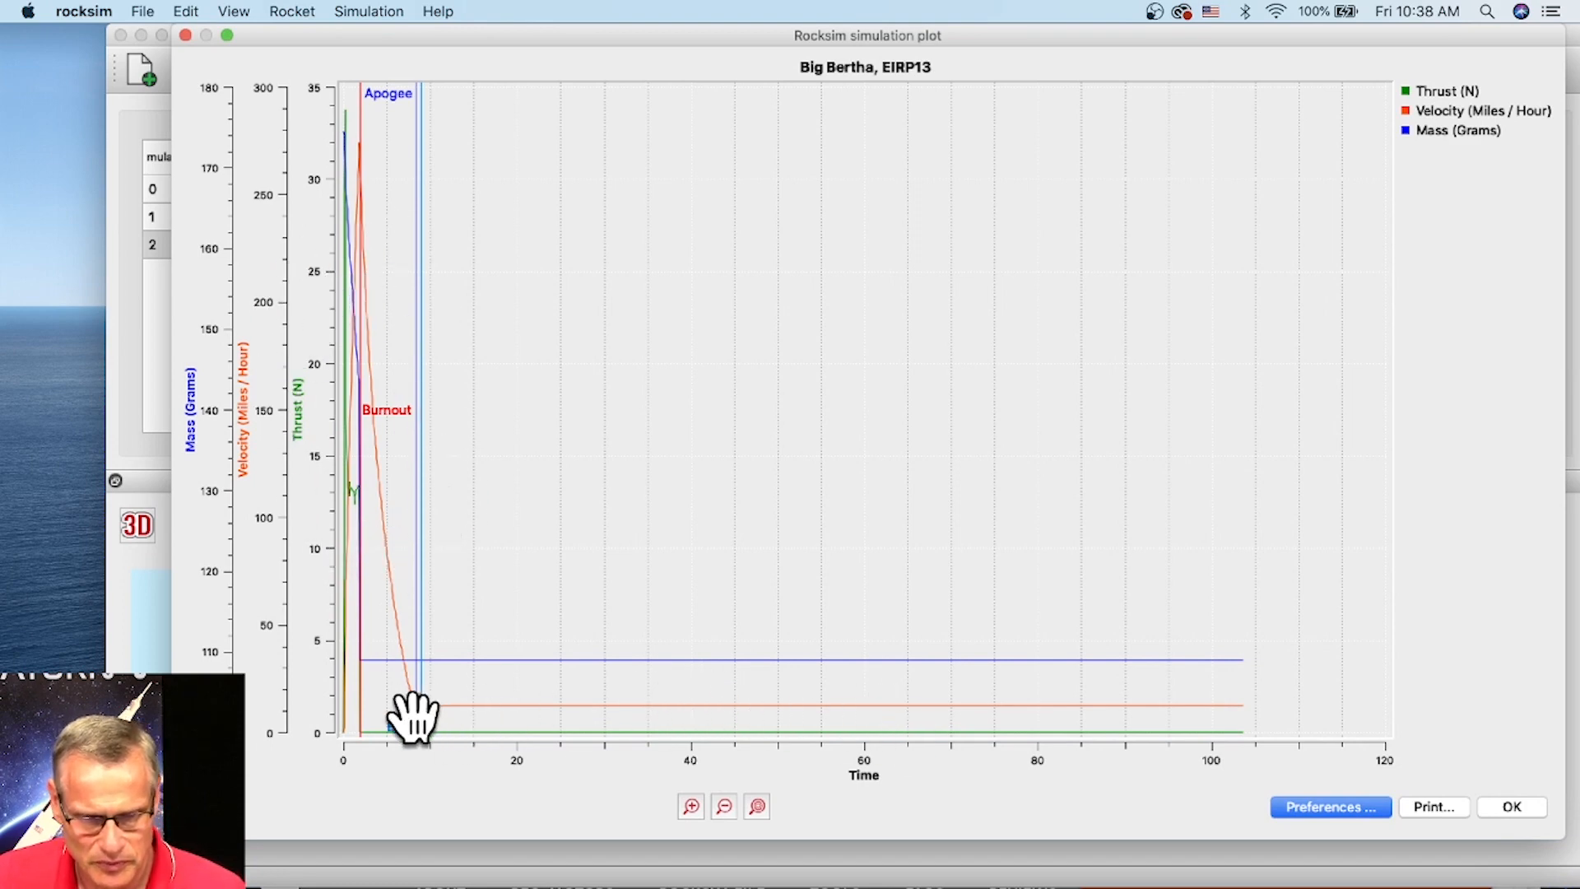
# Examine the thrust, velocity and mass curves around burnout up close in the simulation 2 plot
pyautogui.click(691, 807)
pyautogui.click(691, 807)
pyautogui.click(691, 806)
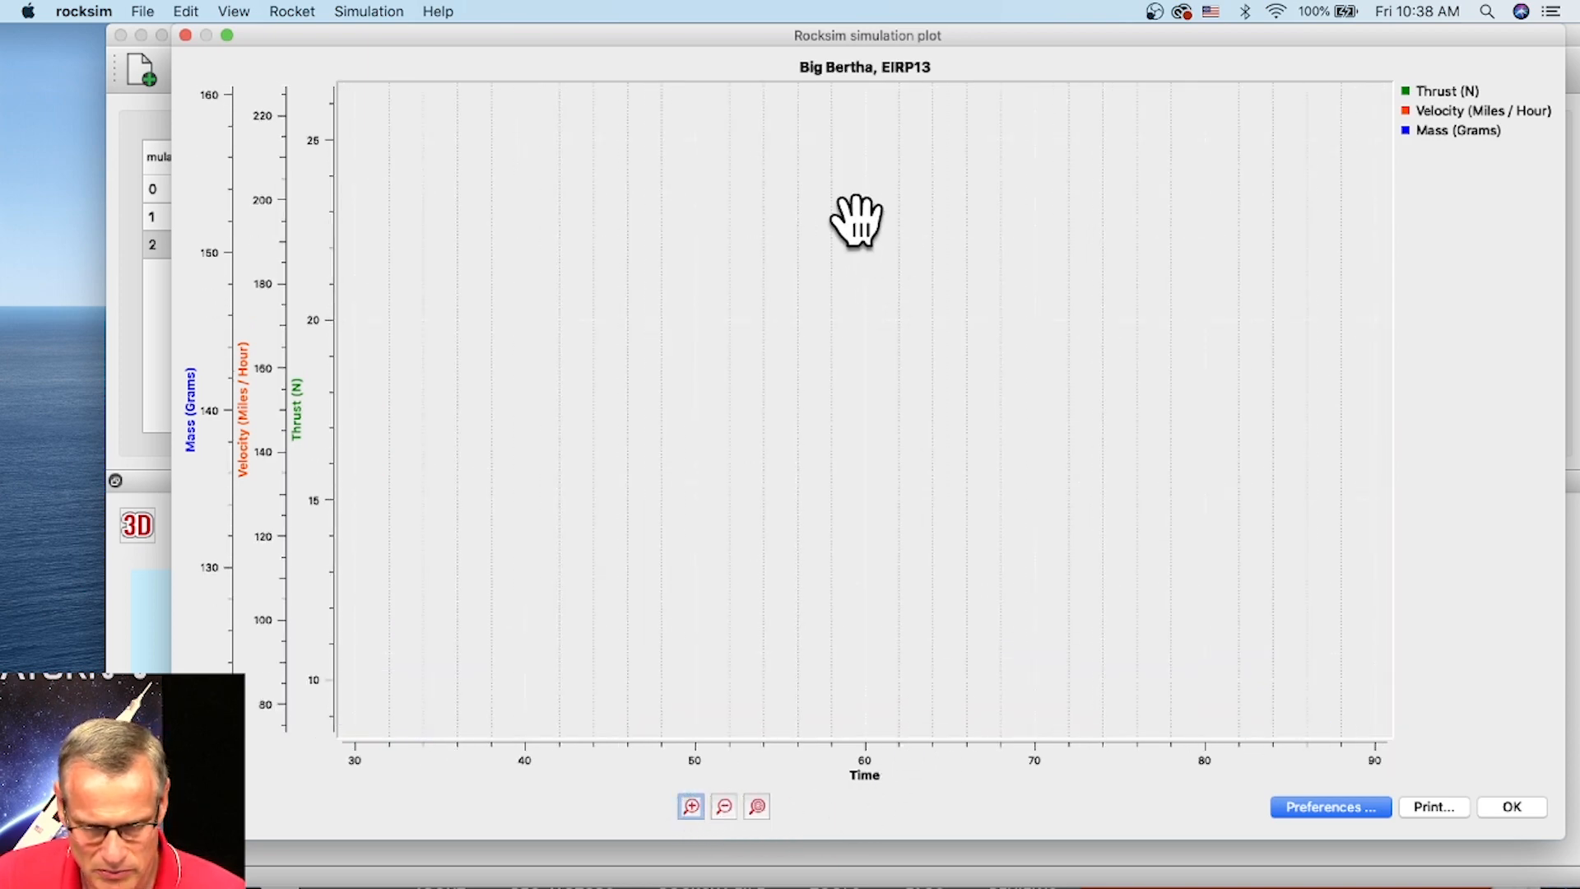
pyautogui.moveTo(857, 533); pyautogui.dragTo(695, 229)
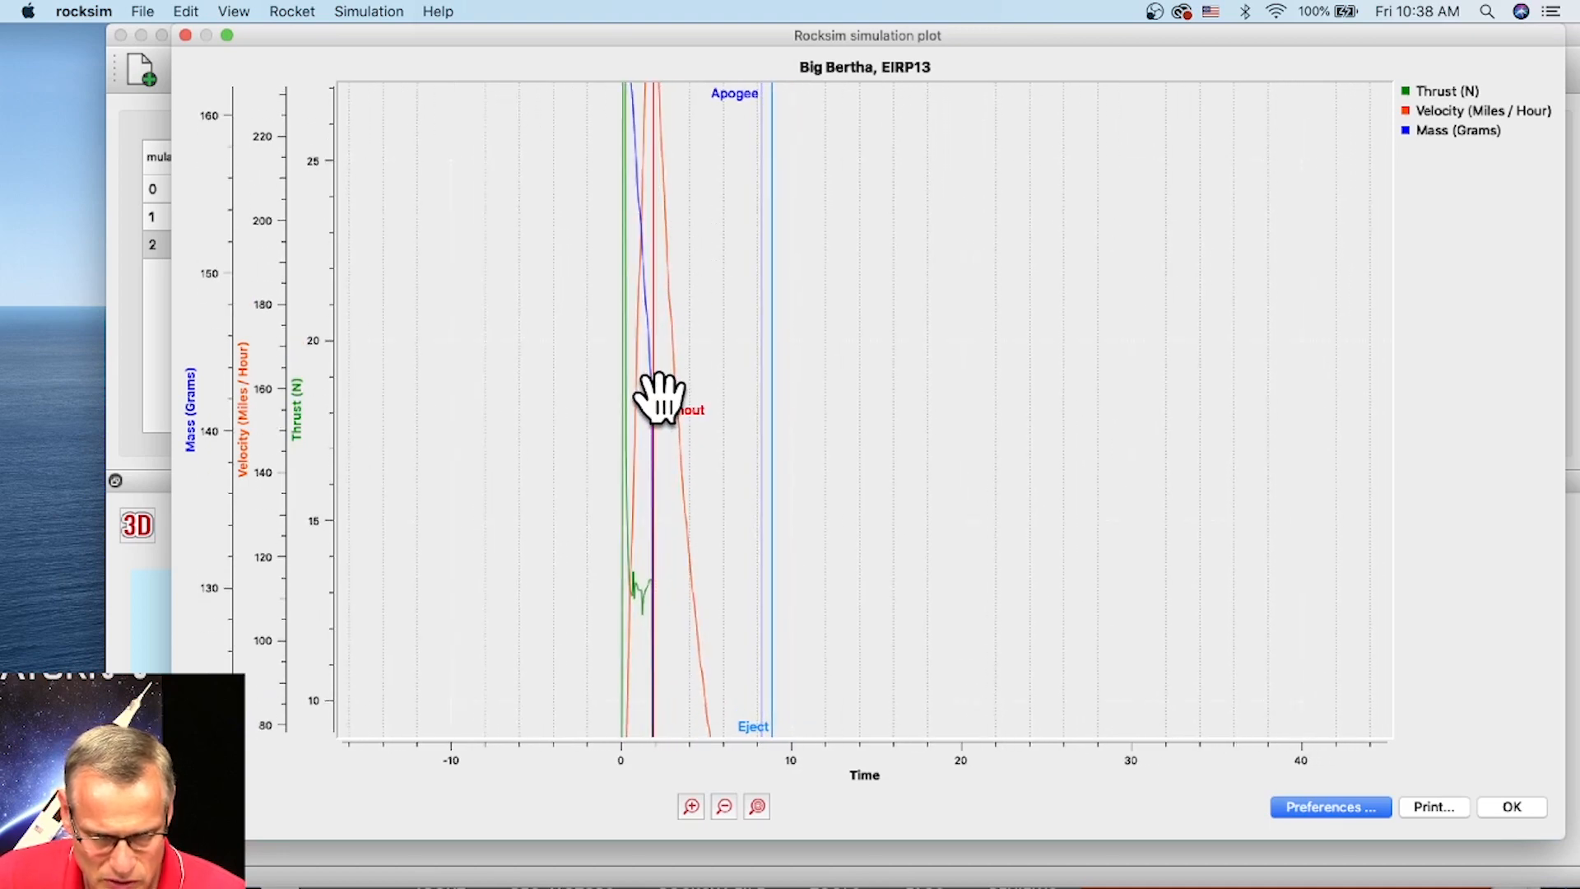
pyautogui.scroll(1, 659, 398)
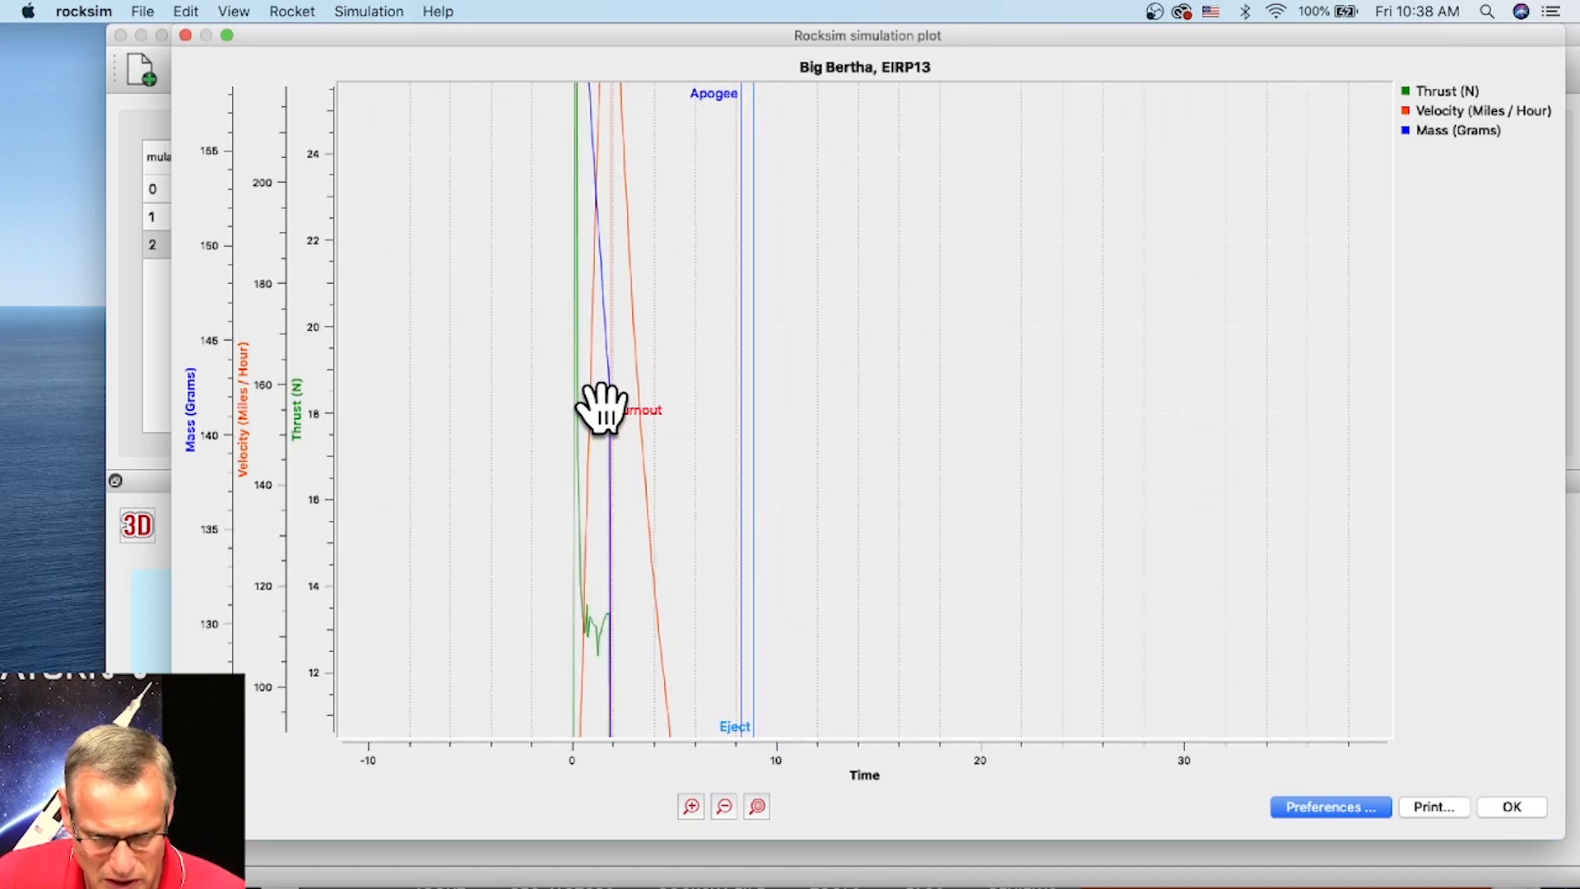
pyautogui.click(691, 807)
pyautogui.moveTo(592, 653); pyautogui.dragTo(843, 441)
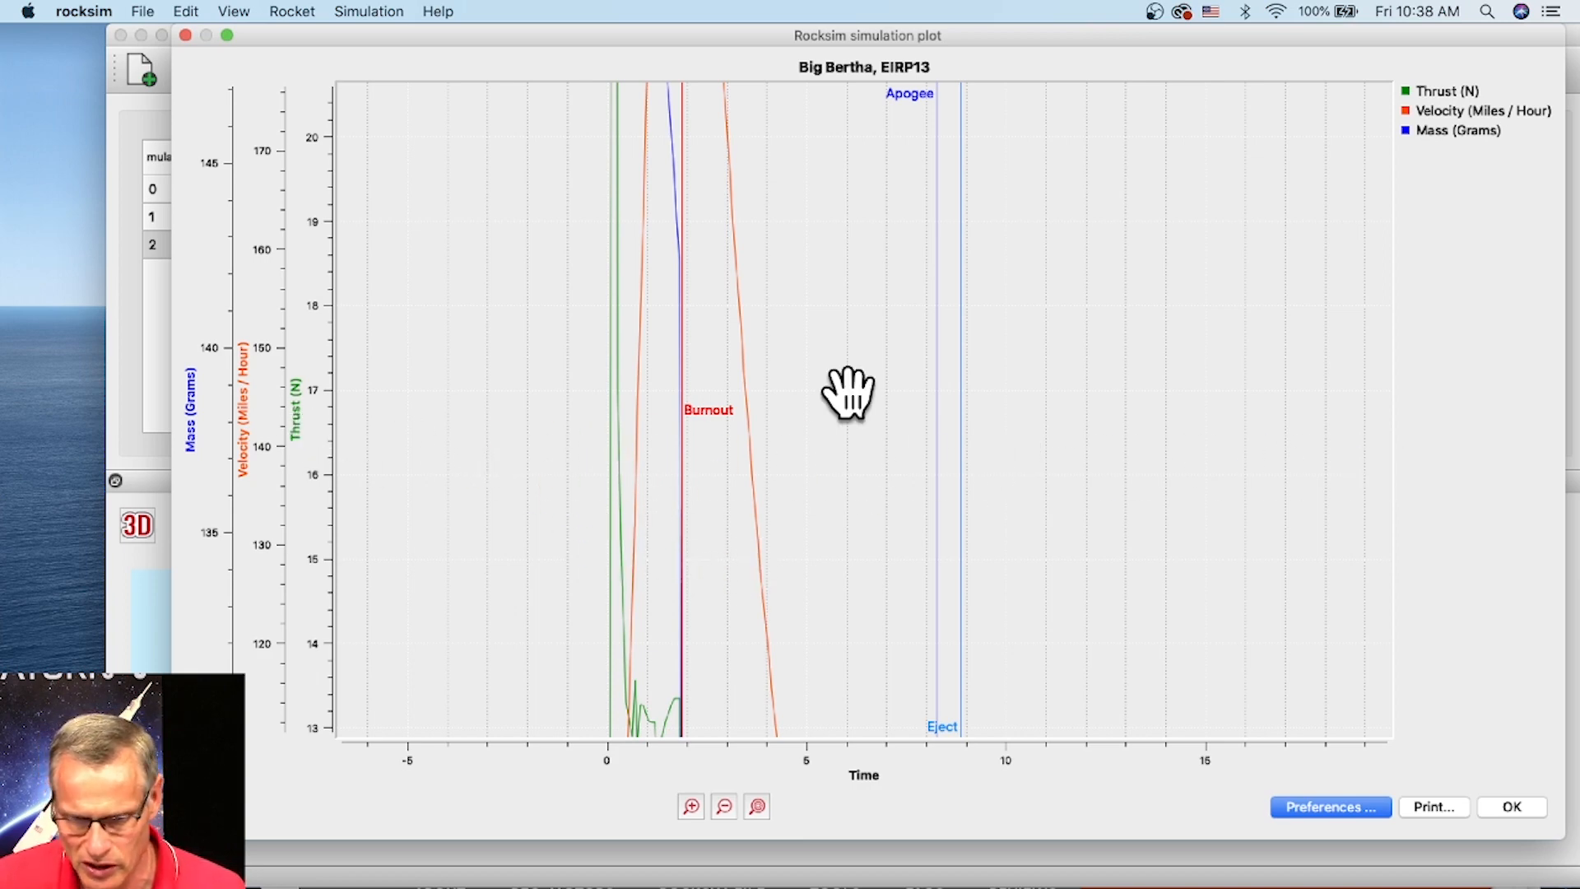
# Set the graph data ending point to a flight time of 5.00, replot simulation 2 and inspect the curves past burnout
pyautogui.click(1350, 813)
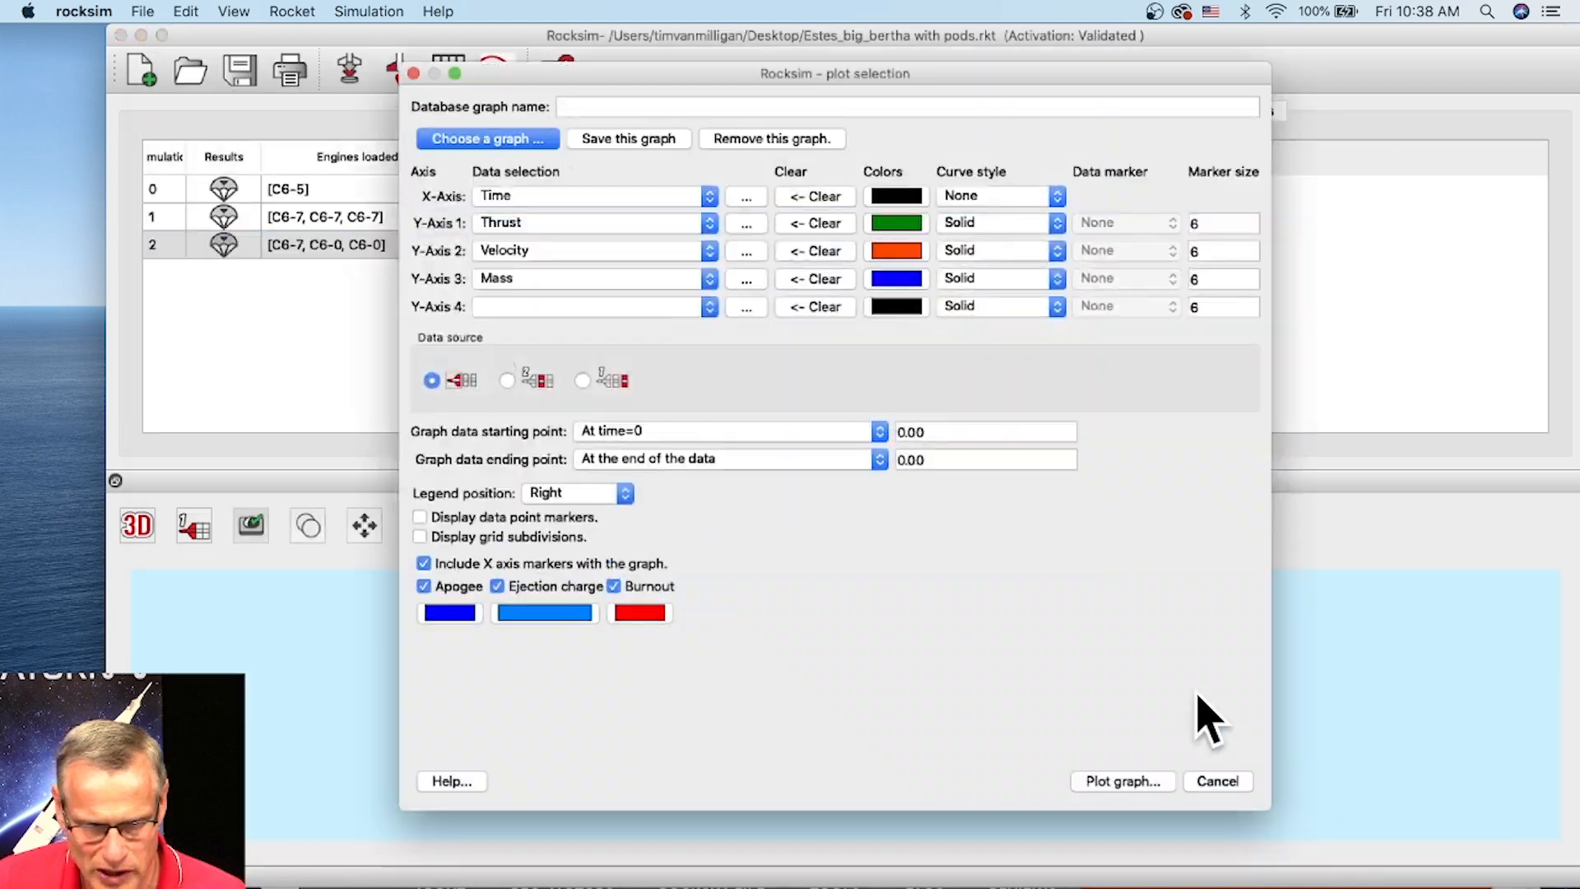
pyautogui.click(722, 460)
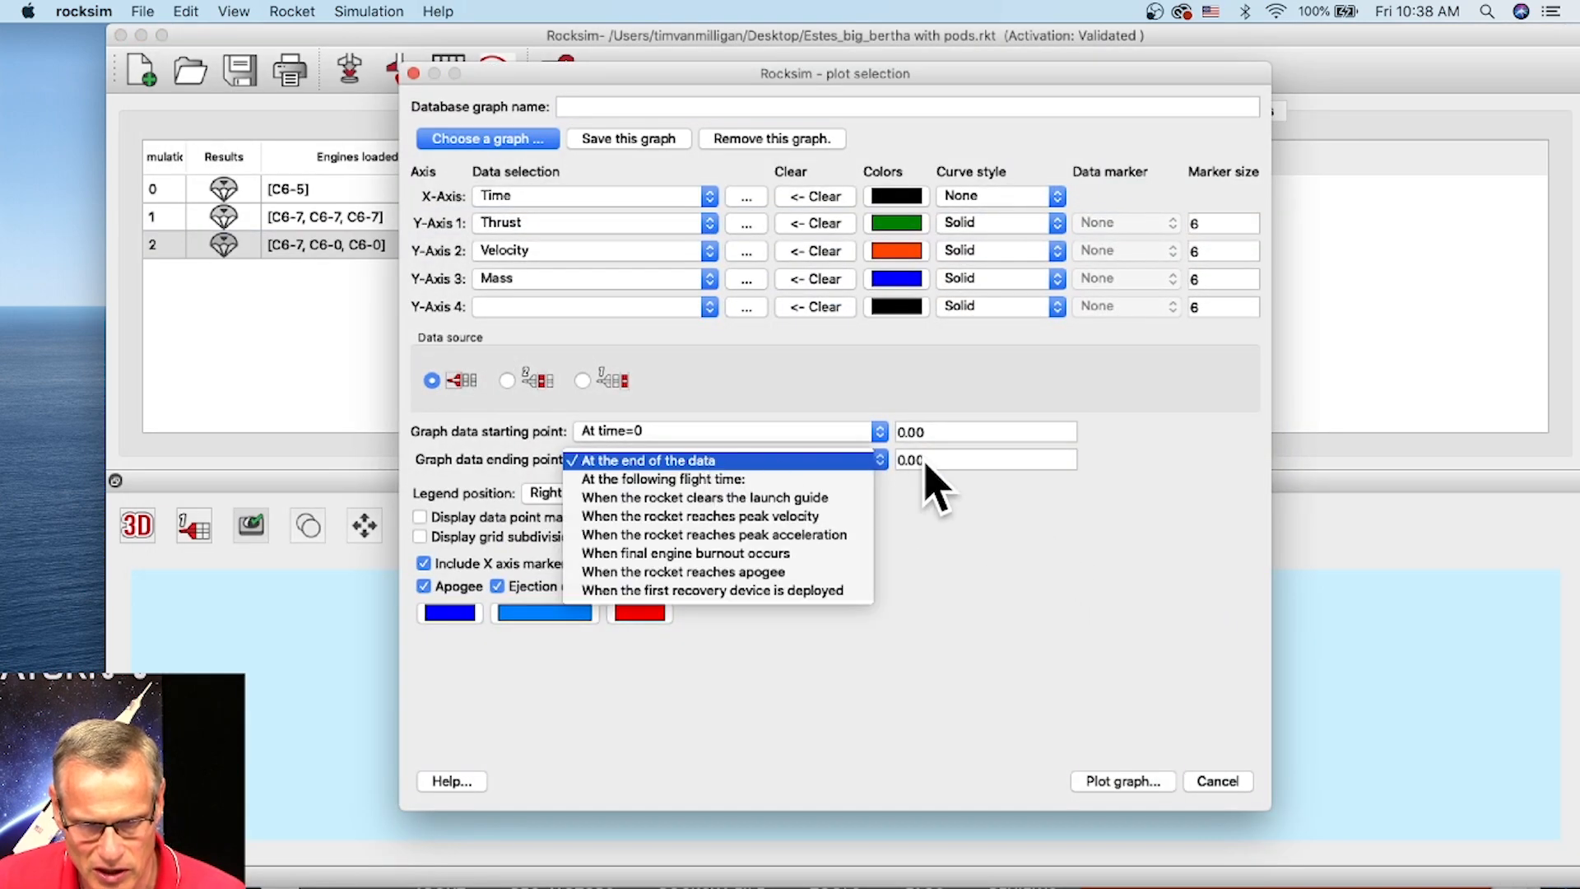
pyautogui.click(744, 478)
pyautogui.moveTo(946, 462); pyautogui.dragTo(883, 459)
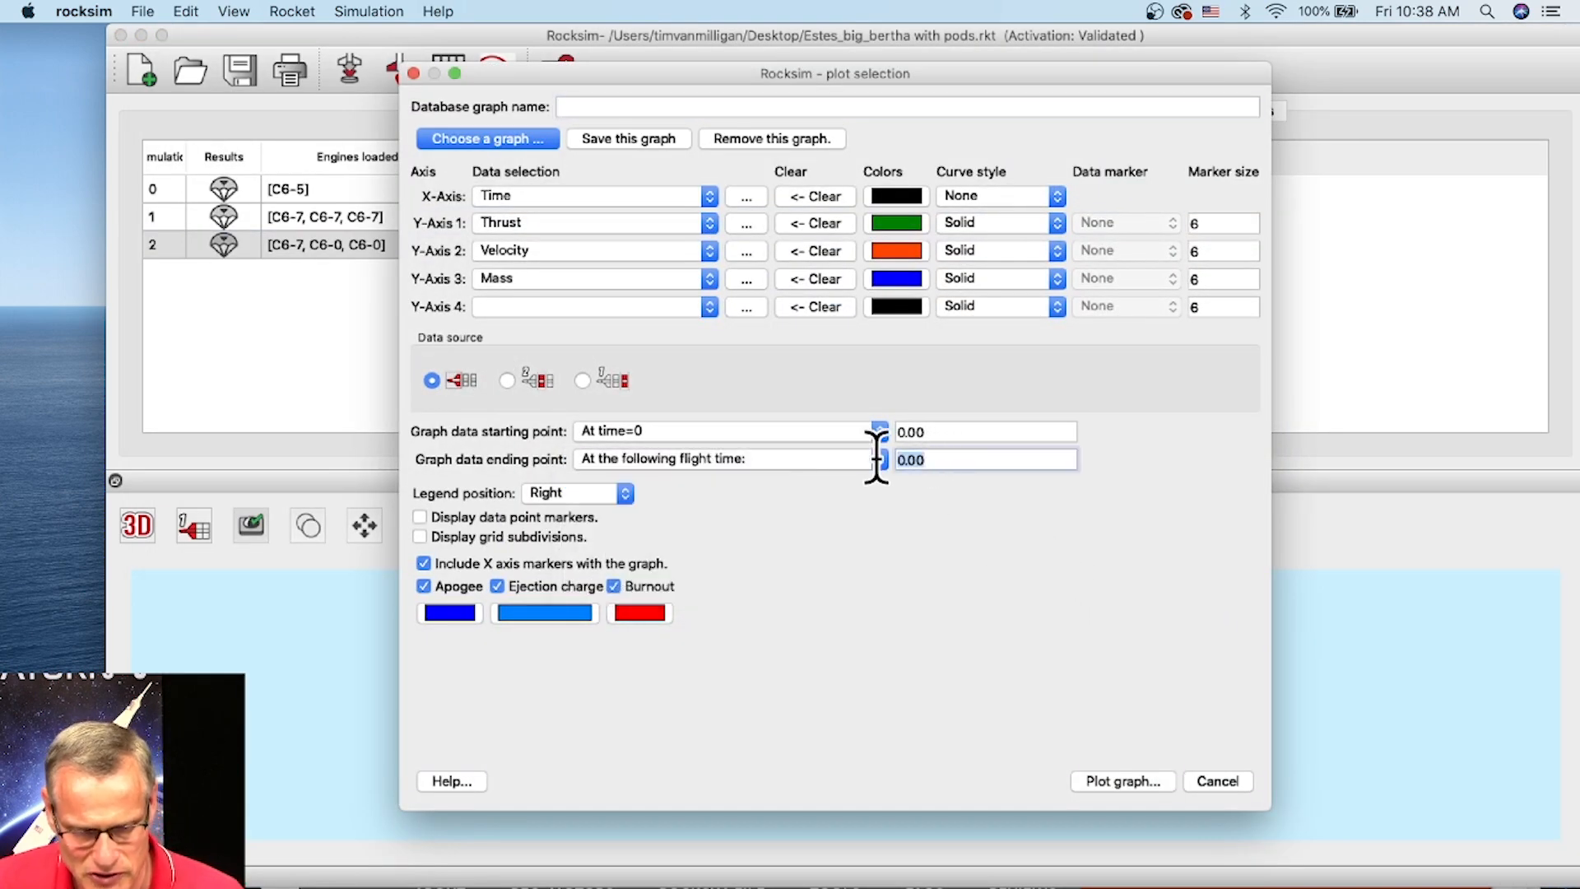
pyautogui.click(1129, 783)
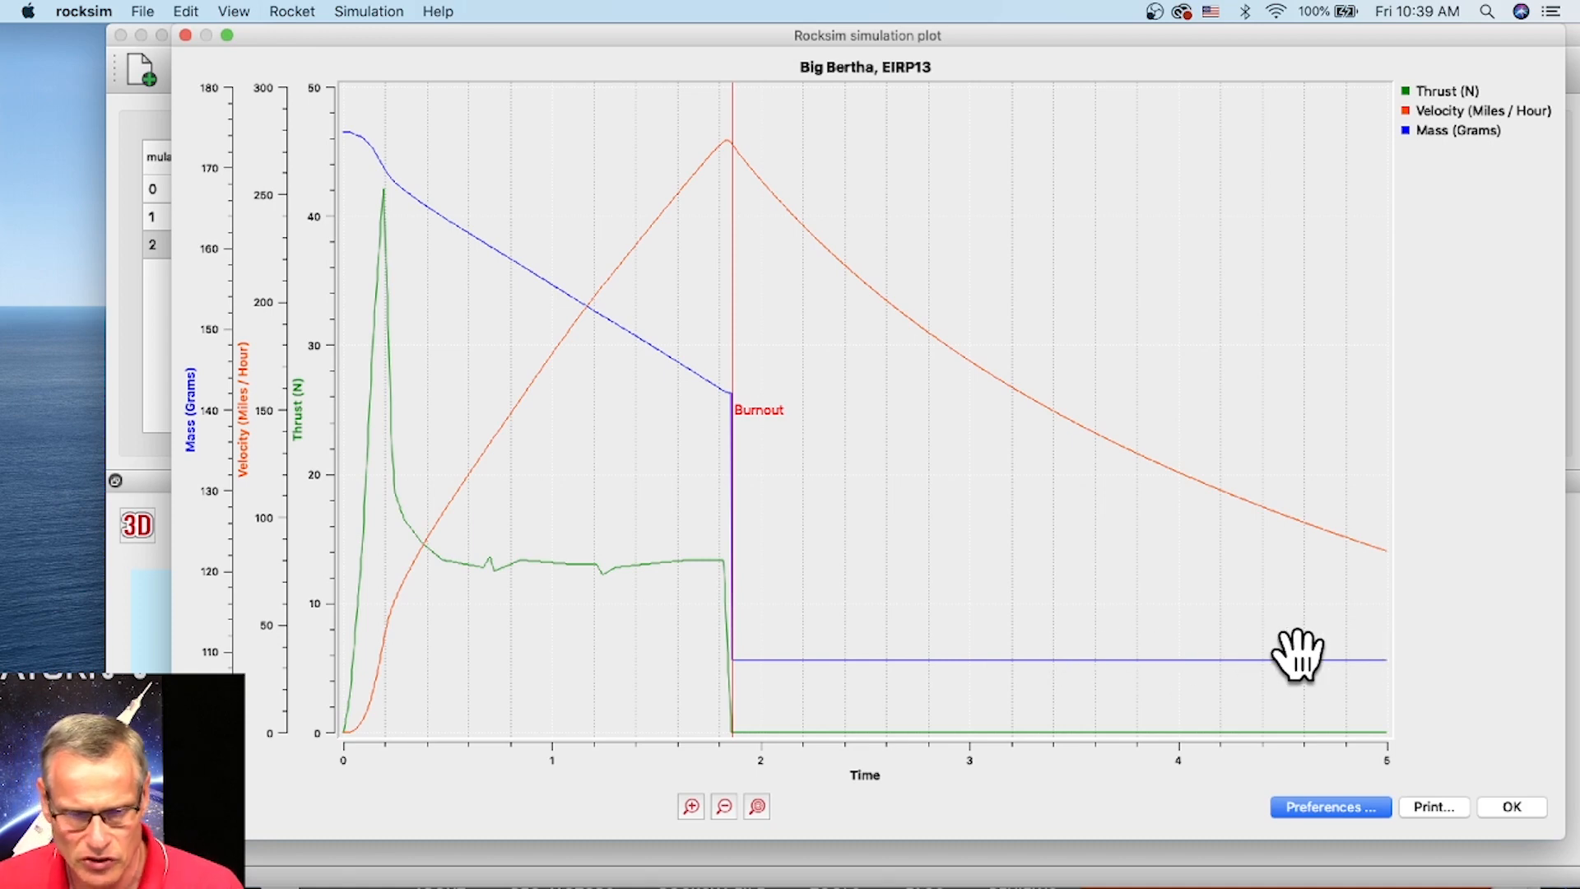
pyautogui.moveTo(1147, 529); pyautogui.dragTo(669, 521)
pyautogui.moveTo(1189, 508); pyautogui.dragTo(1312, 505)
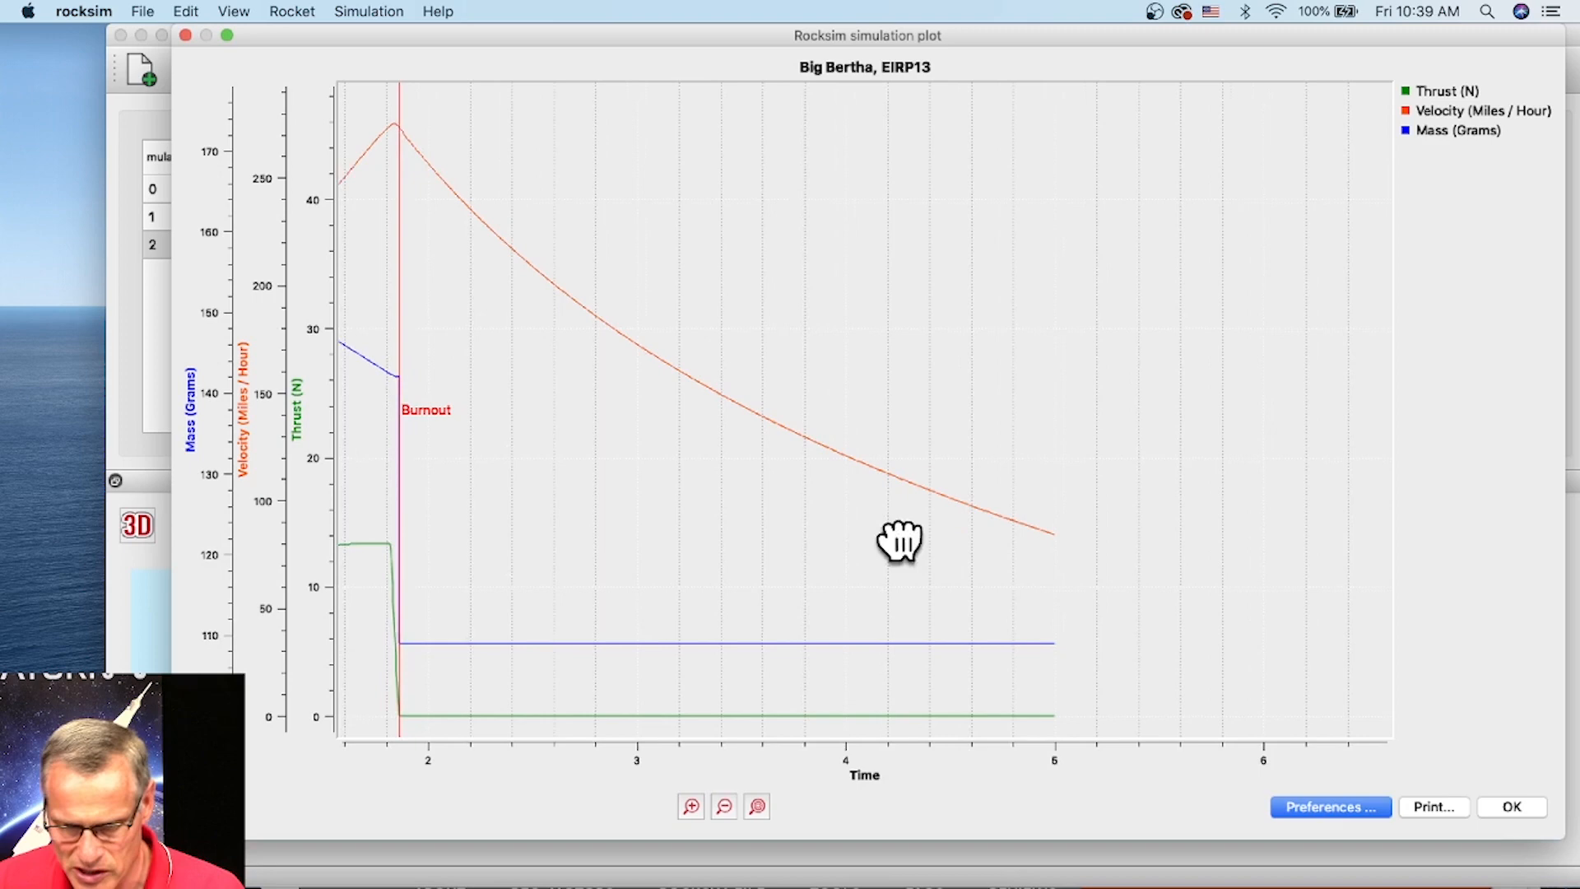
pyautogui.moveTo(839, 536); pyautogui.dragTo(1185, 610)
# Change the graph data ending point to when the first recovery device is deployed, replot simulation 2 and close the plot
pyautogui.click(1288, 809)
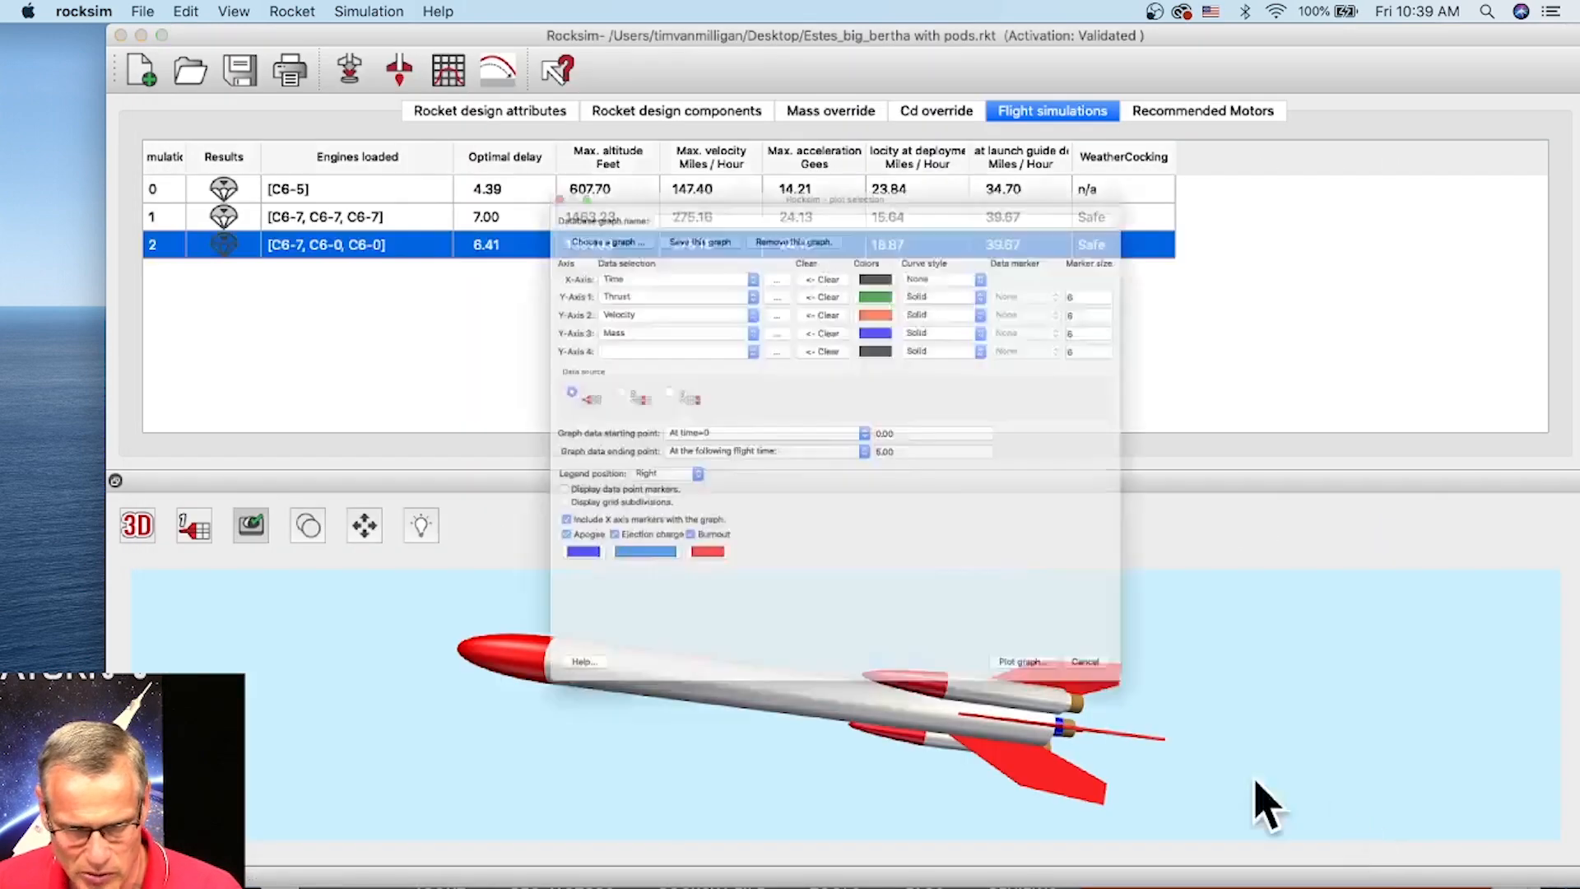
pyautogui.click(782, 458)
pyautogui.click(724, 451)
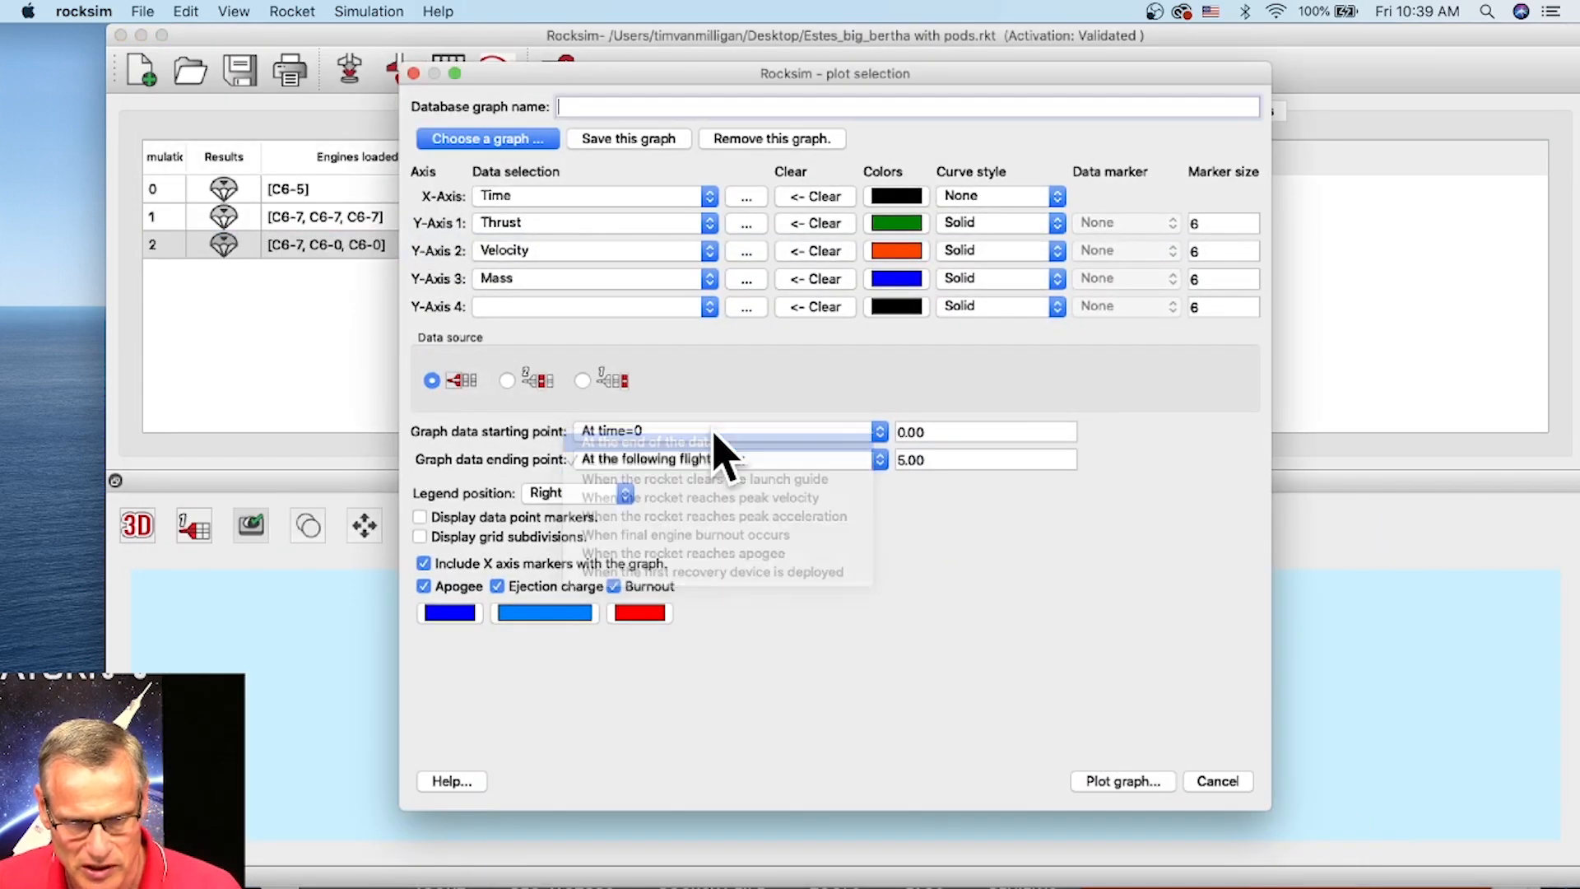
pyautogui.click(786, 459)
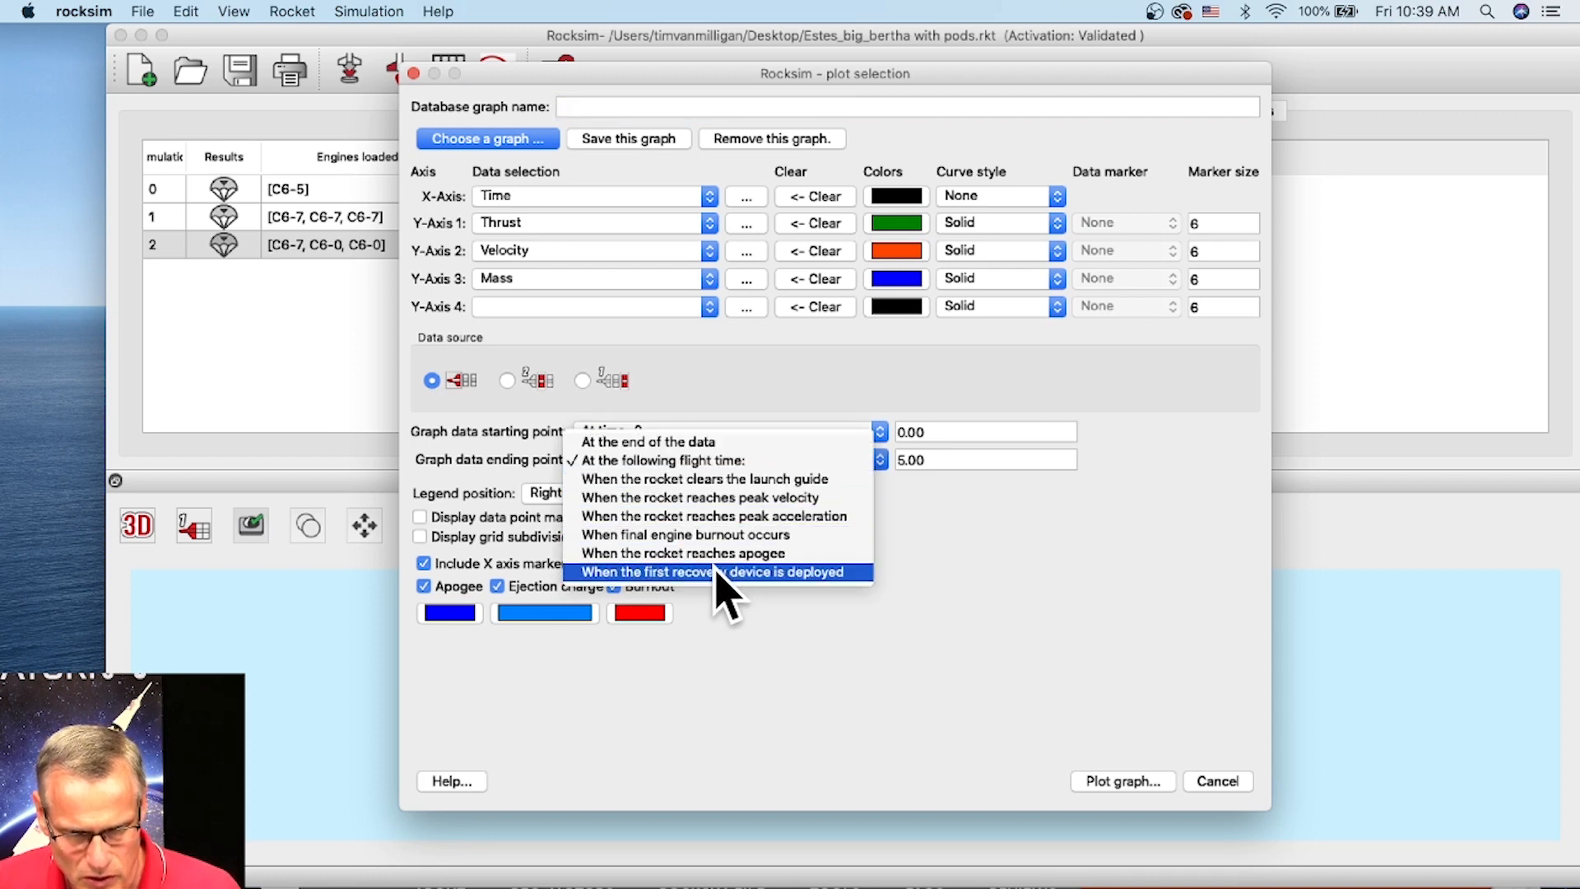
pyautogui.click(650, 572)
pyautogui.click(1112, 782)
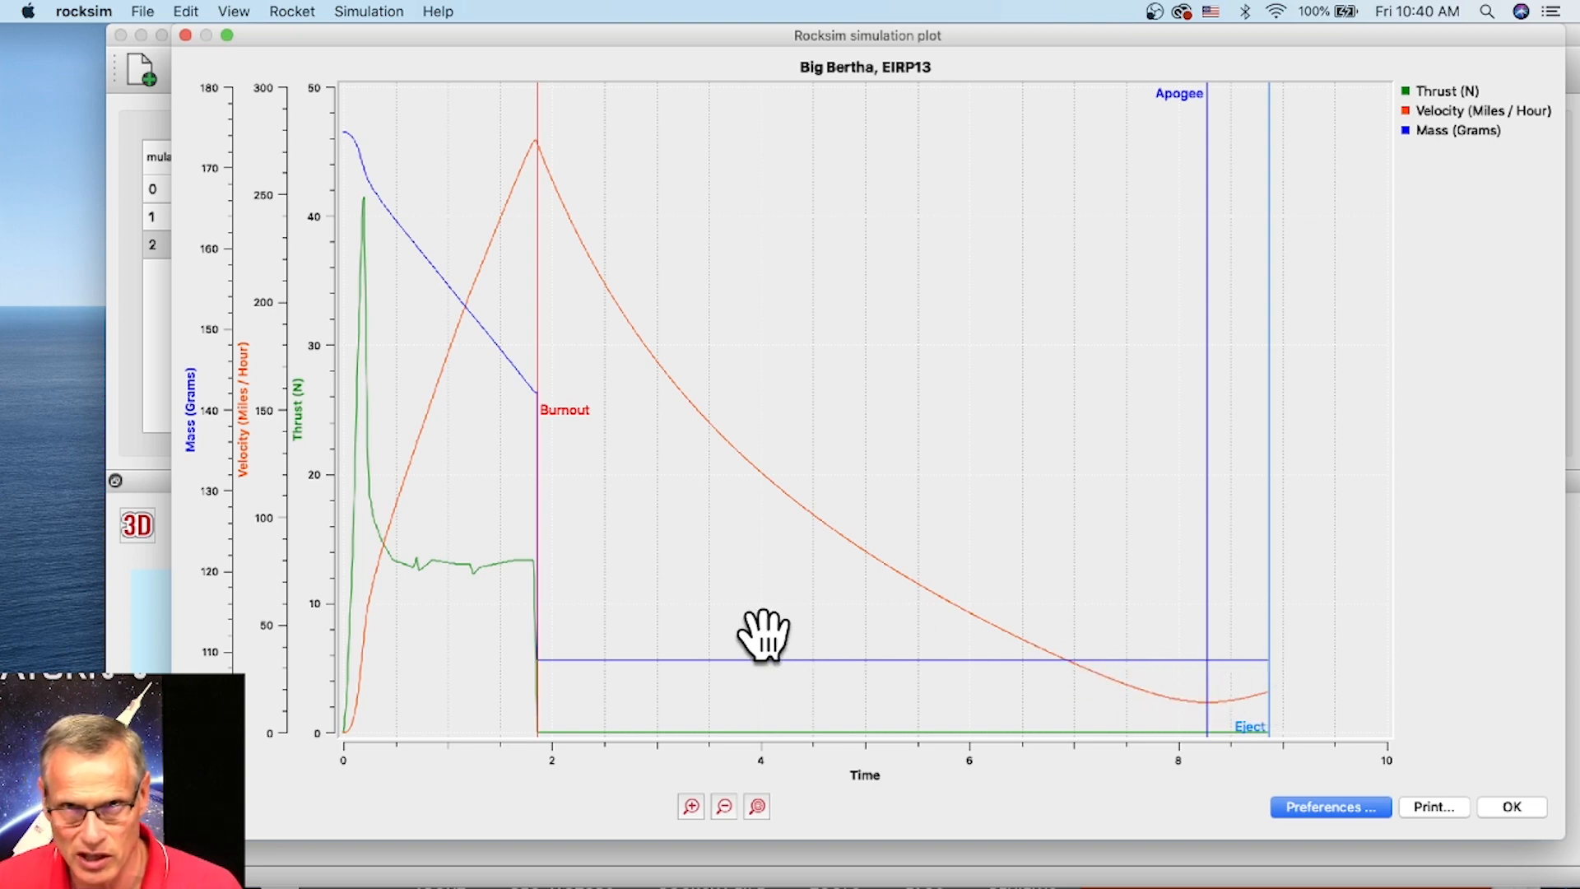
pyautogui.click(1517, 807)
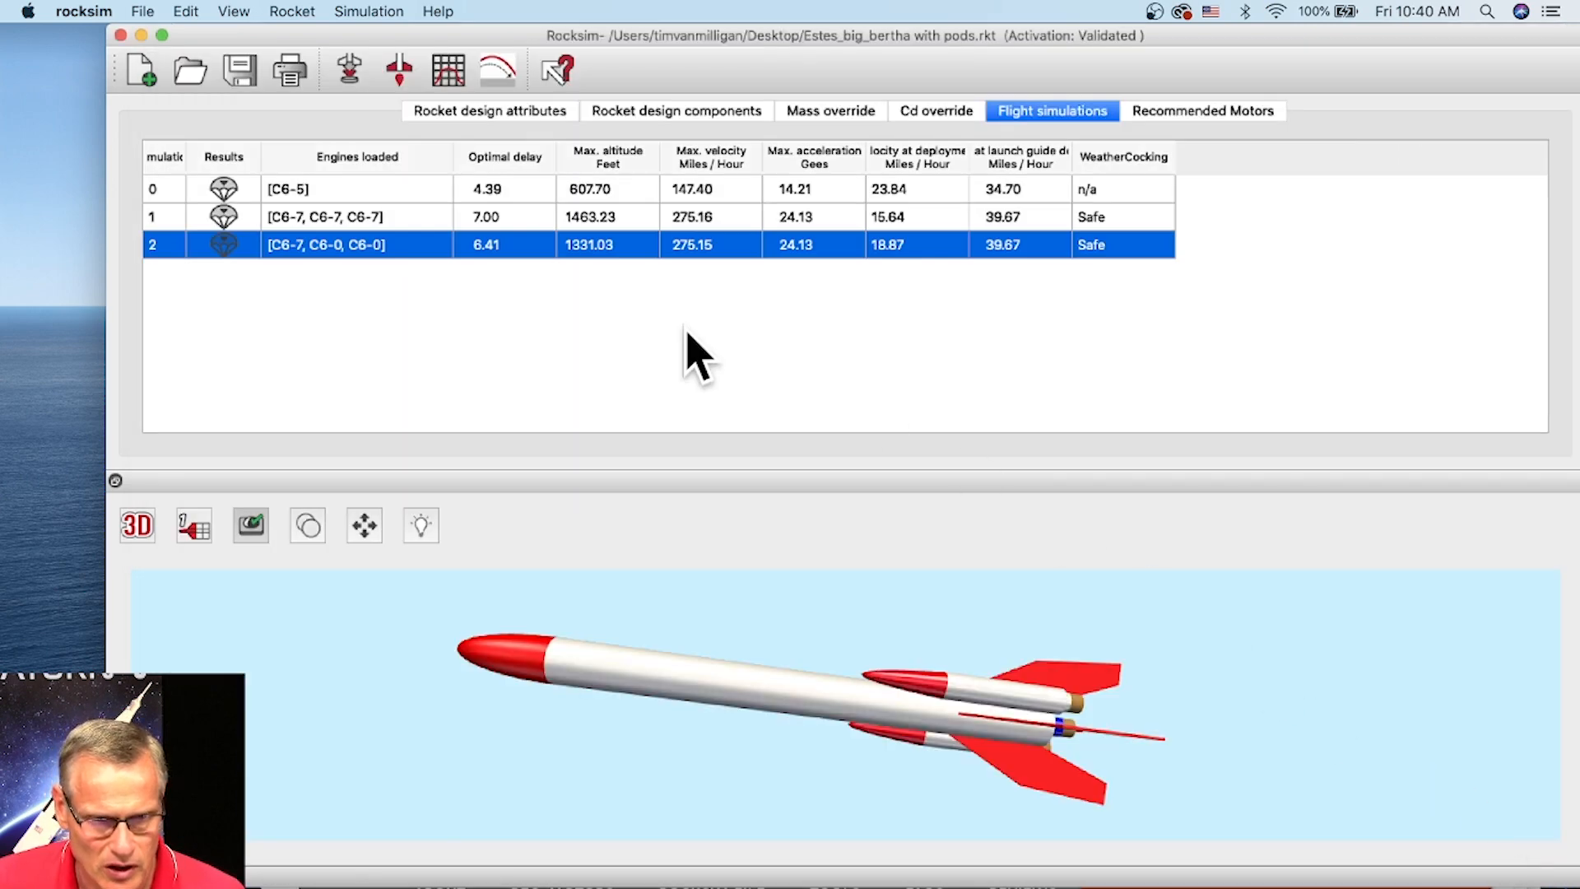
# Plot thrust, velocity and mass for simulation 1 and examine the curves around apogee and ejection
pyautogui.click(323, 227)
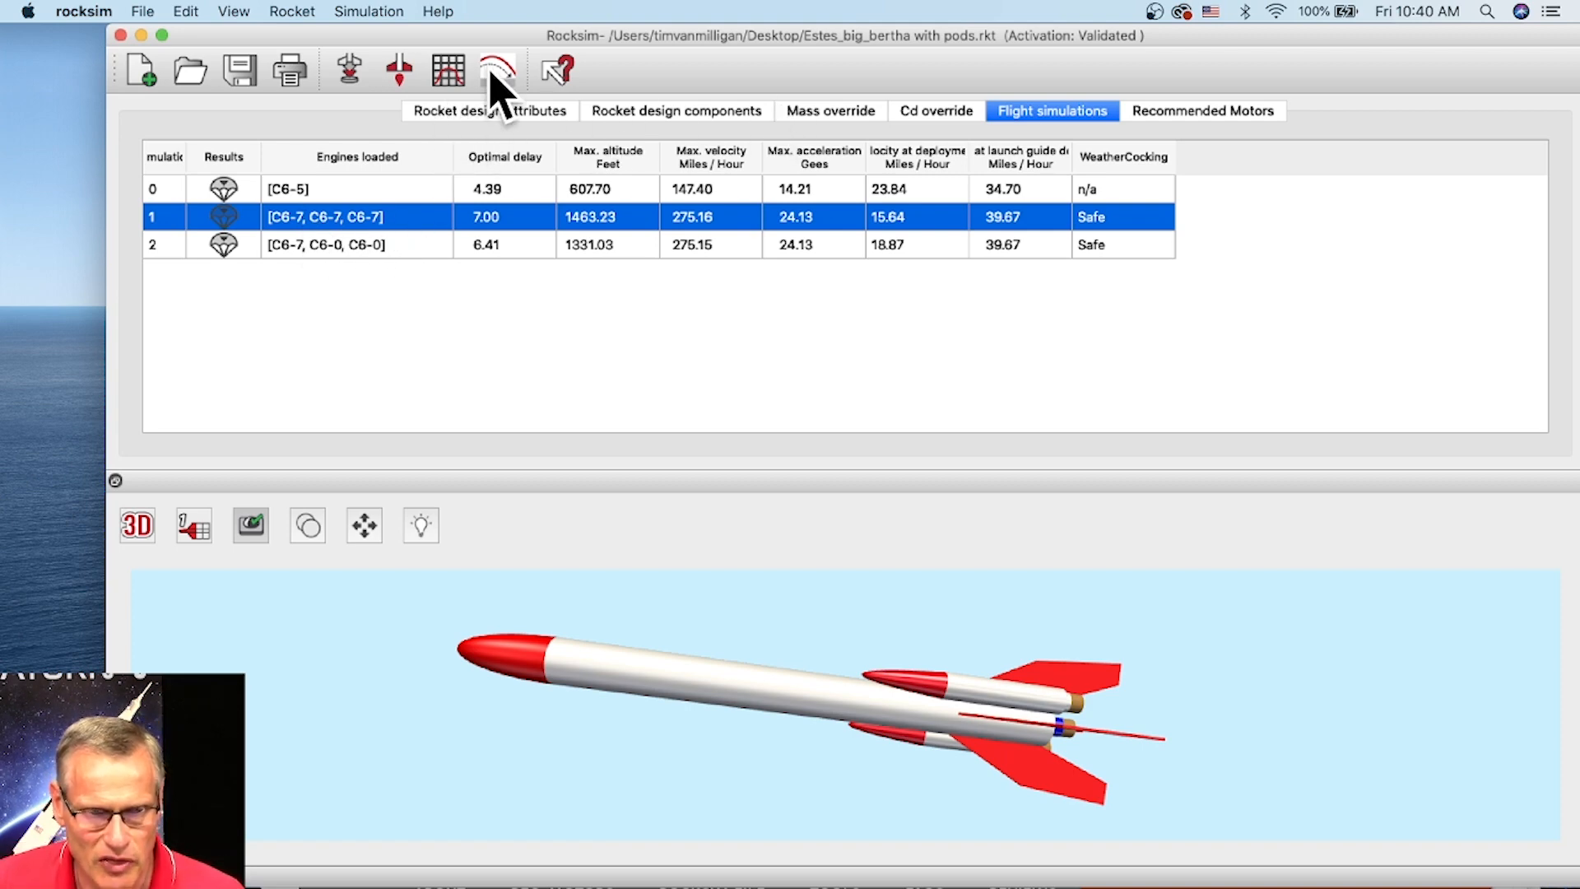
pyautogui.click(449, 73)
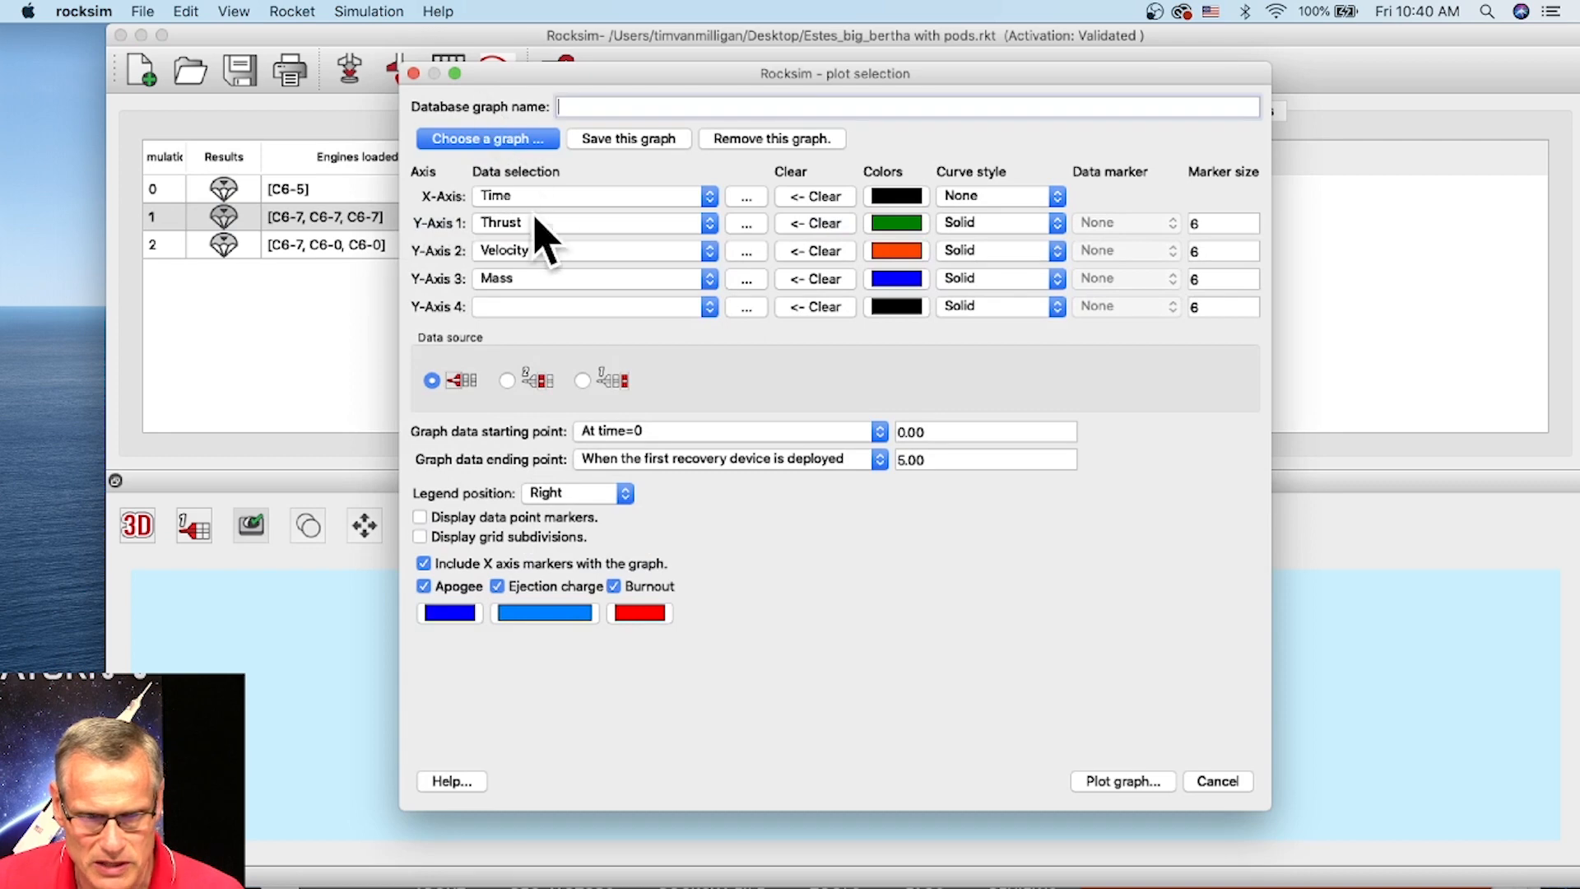
pyautogui.click(1131, 781)
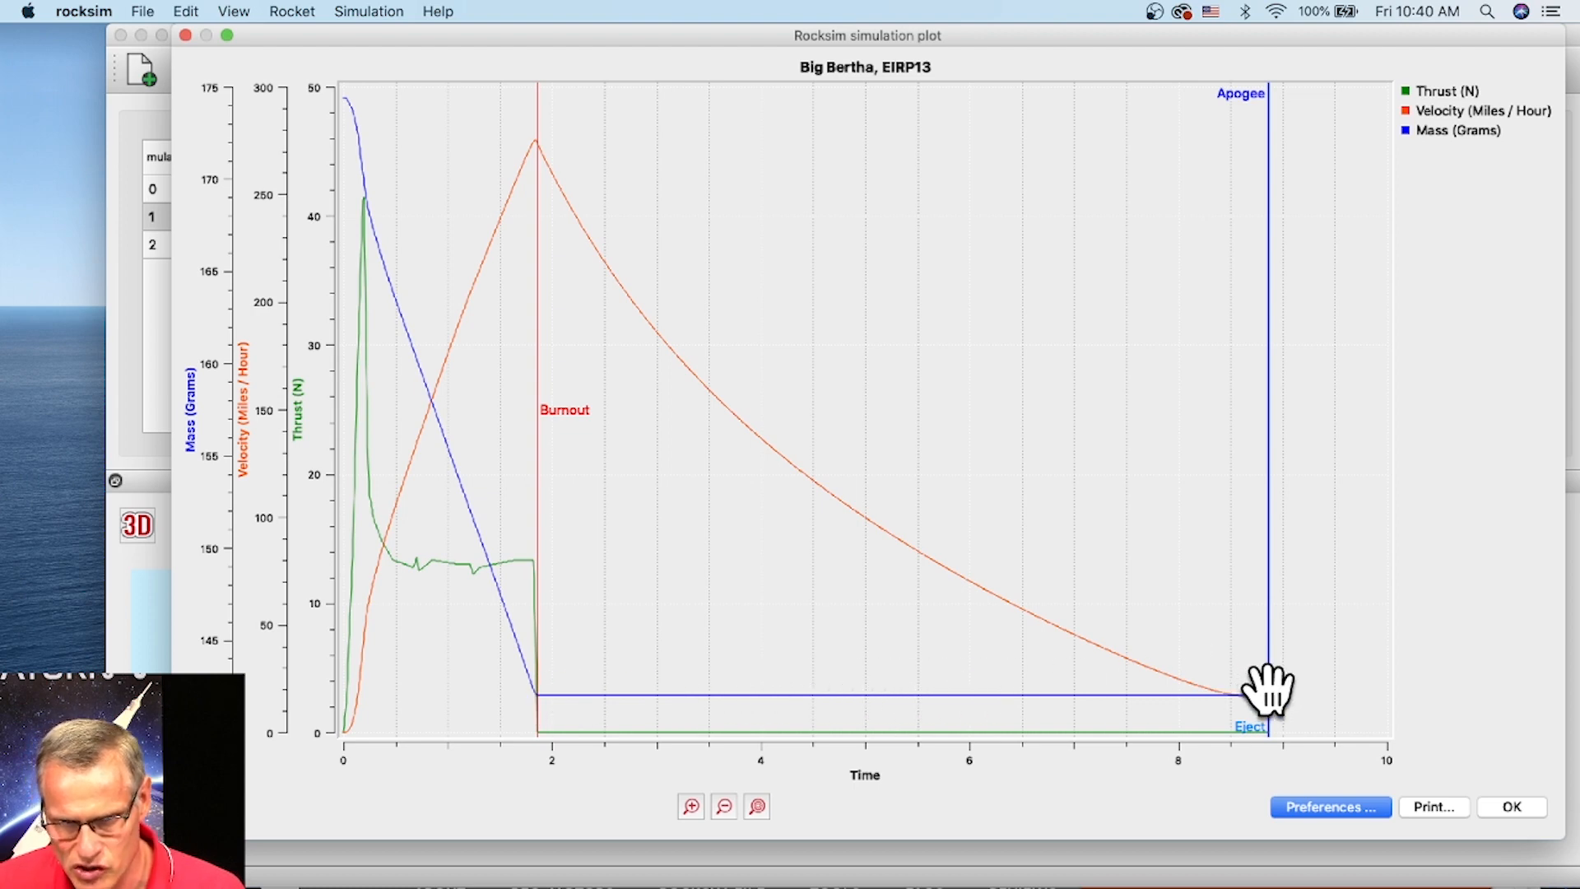
pyautogui.moveTo(1271, 689); pyautogui.dragTo(955, 536)
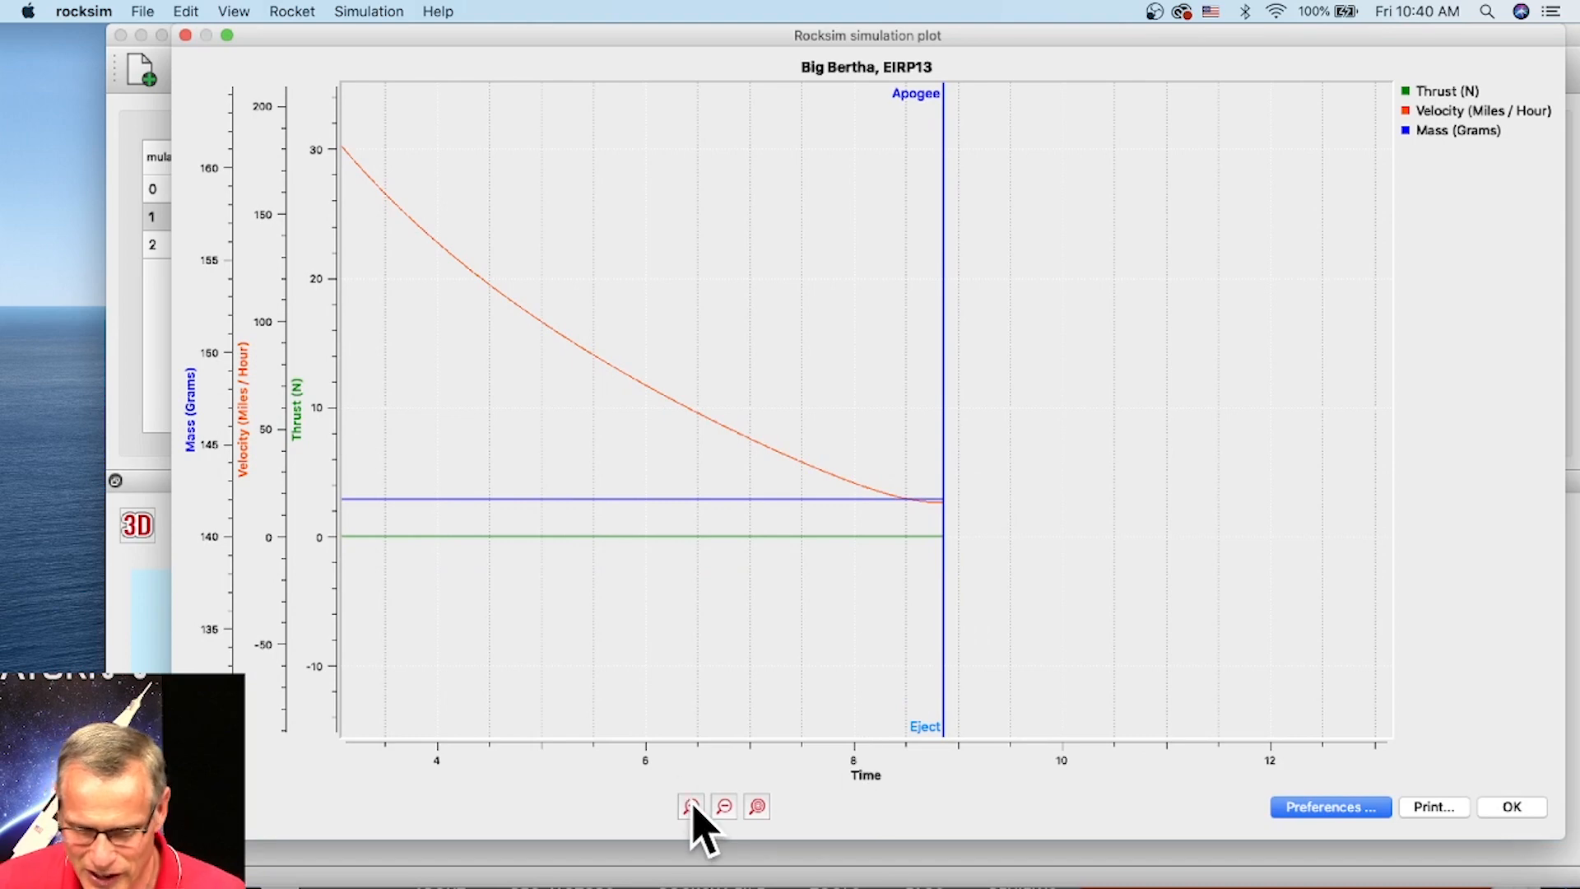
# Set simulation 1's graph to end at the end of the data, replot it, examine the mass curve around ejection and close the plot
pyautogui.click(1304, 809)
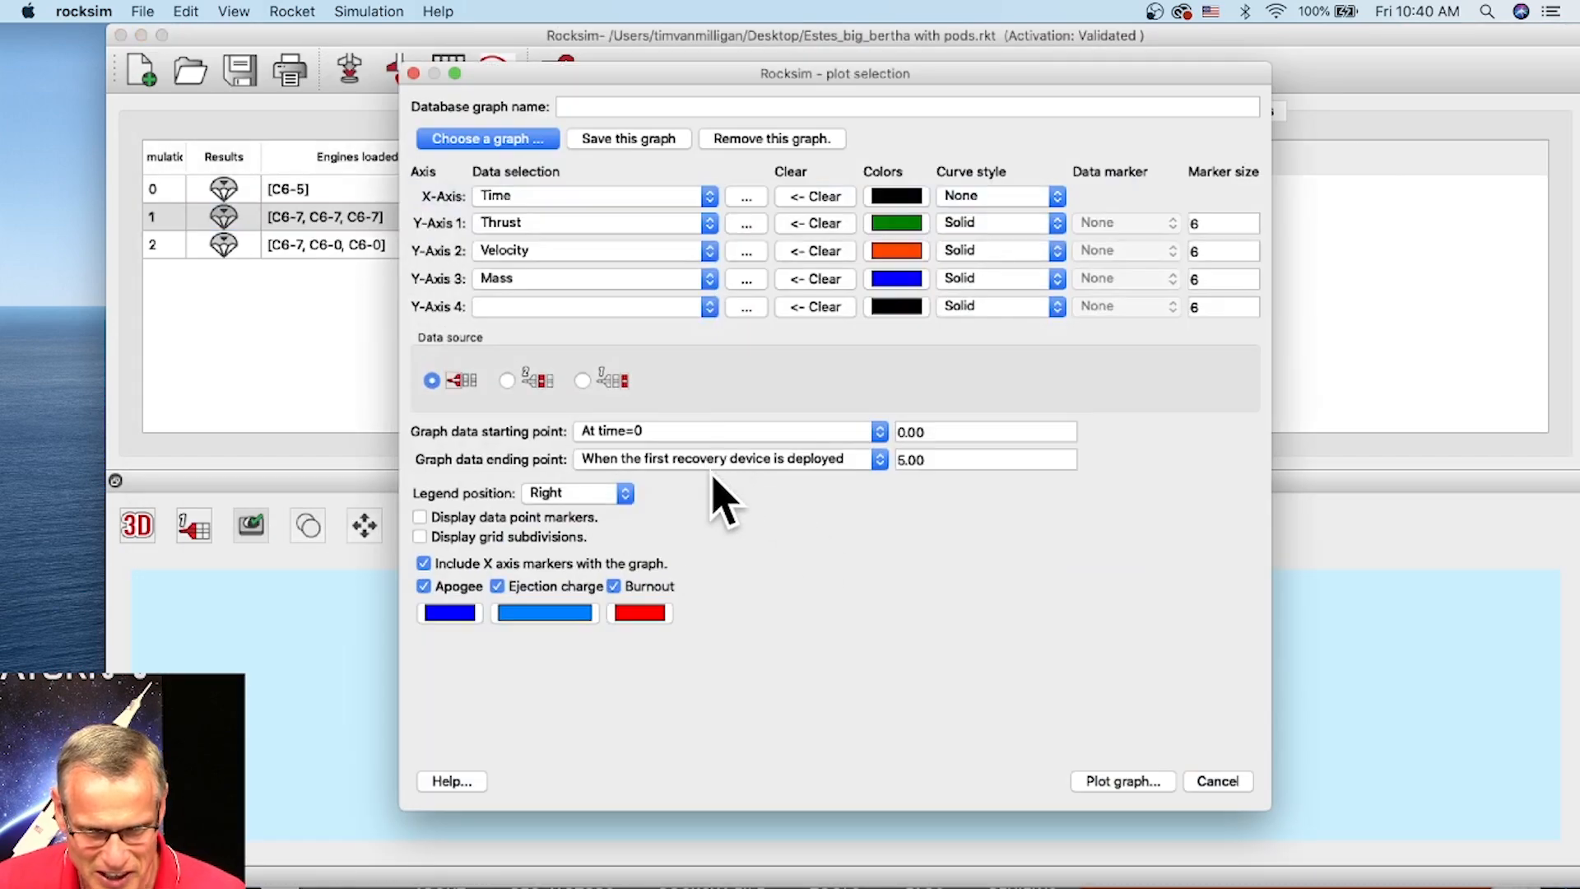
pyautogui.click(716, 461)
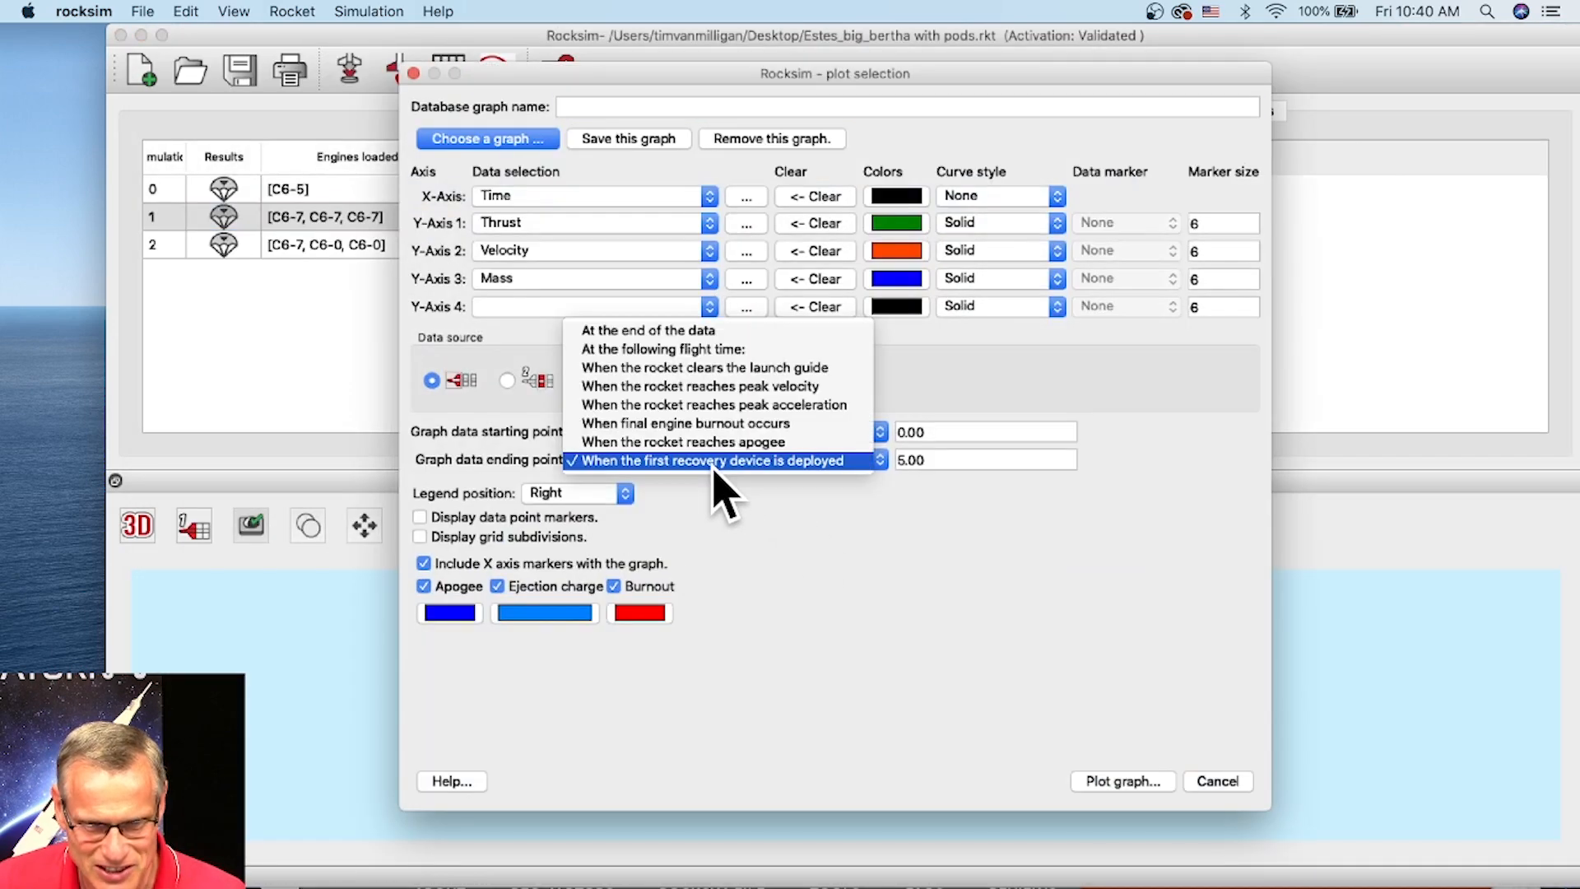
pyautogui.click(663, 331)
pyautogui.click(1116, 781)
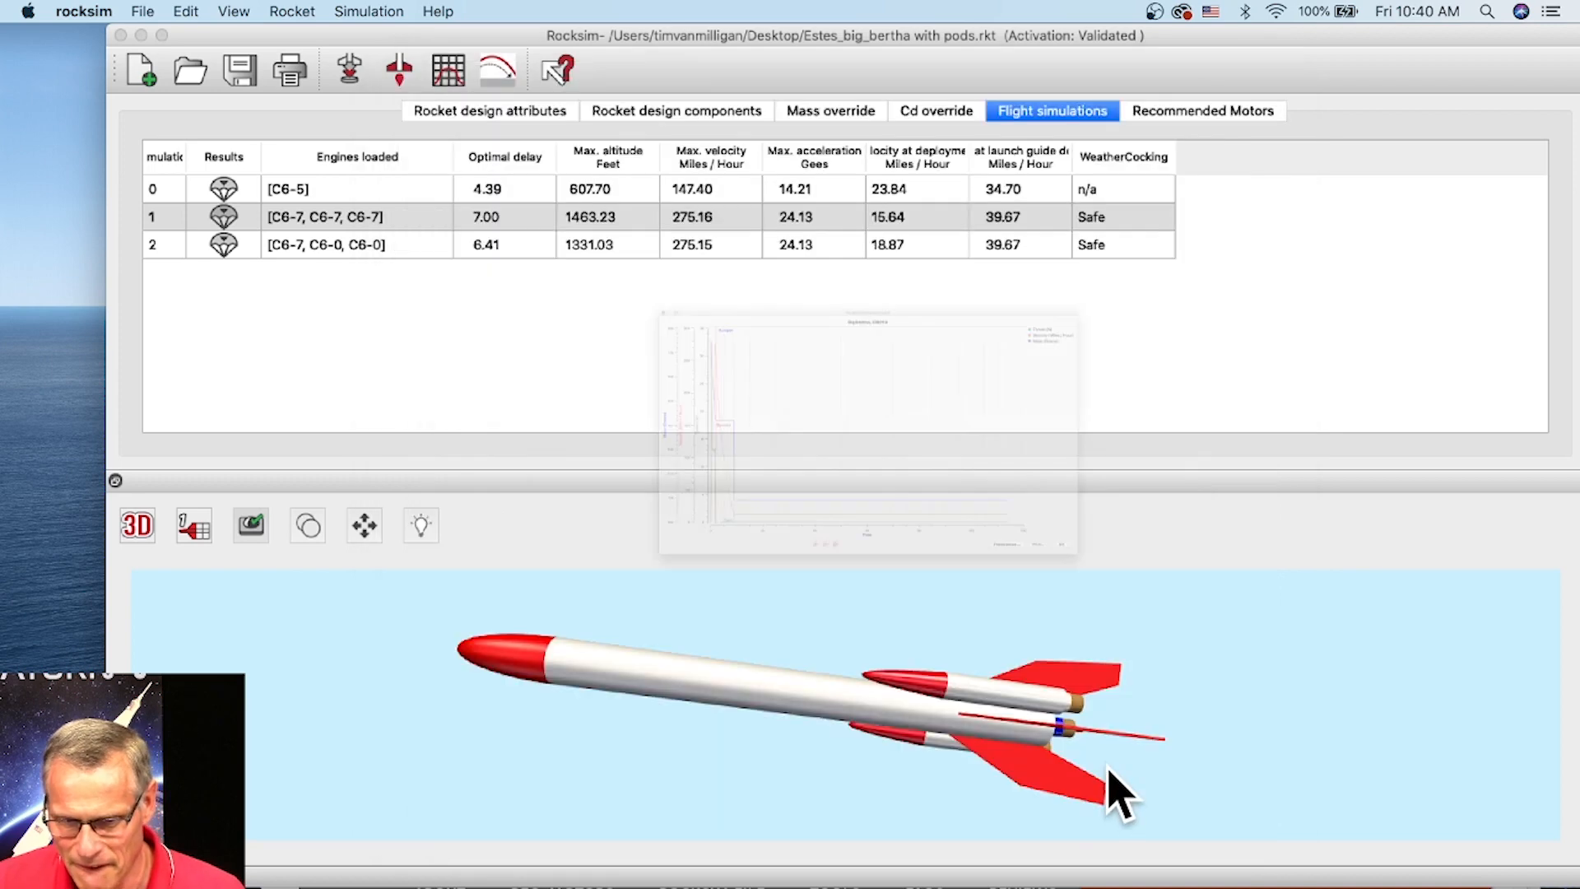
pyautogui.moveTo(433, 448); pyautogui.dragTo(741, 408)
pyautogui.scroll(4, 585, 391)
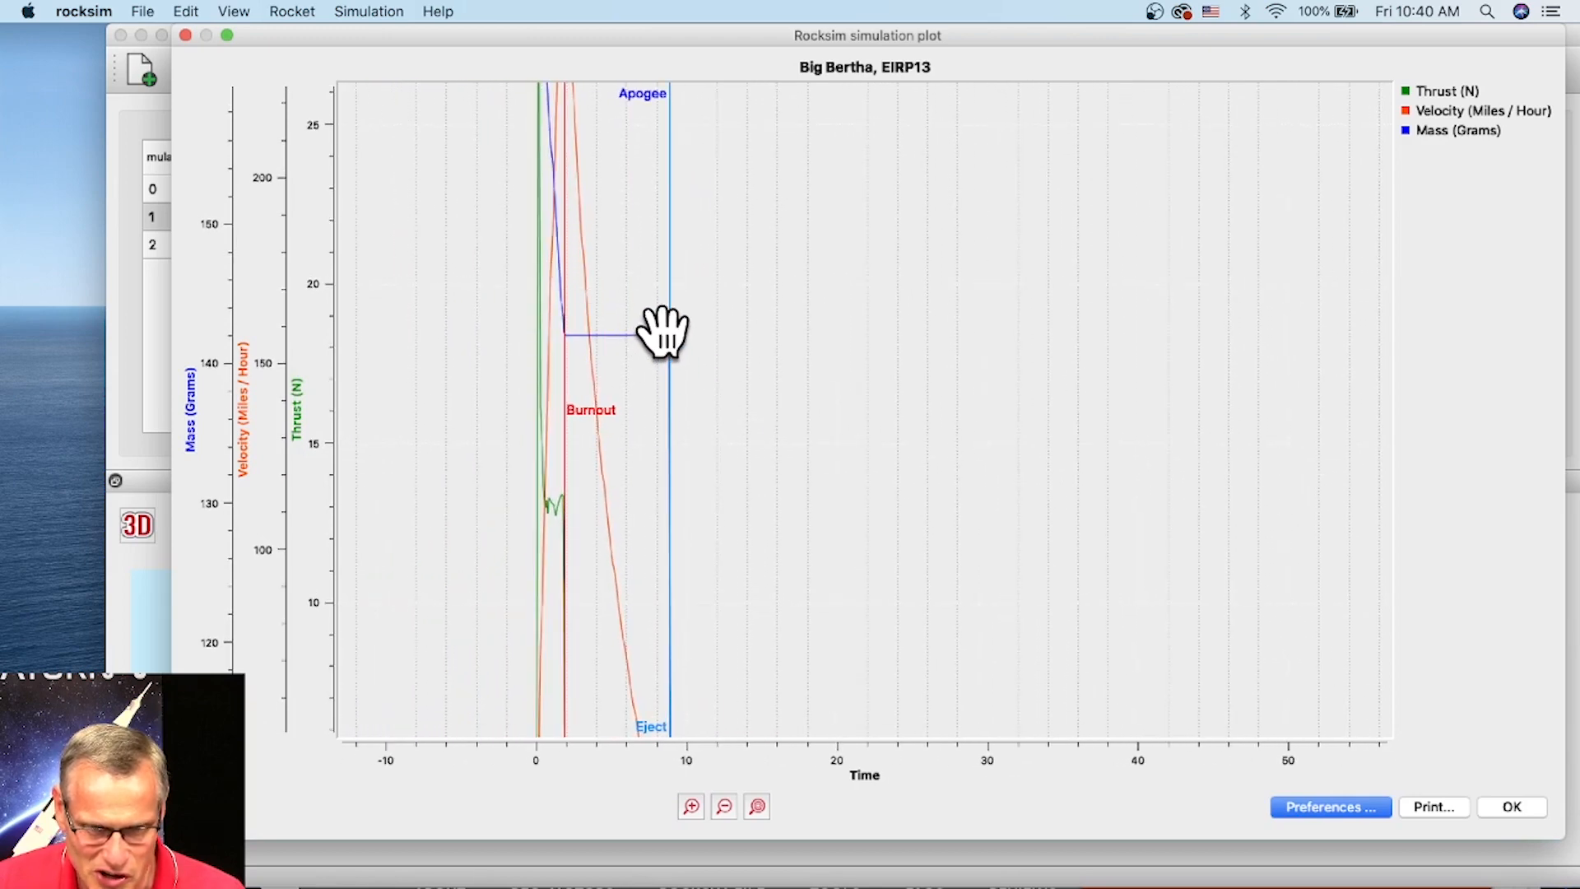
pyautogui.moveTo(701, 654); pyautogui.dragTo(700, 390)
pyautogui.moveTo(646, 141); pyautogui.dragTo(653, 176)
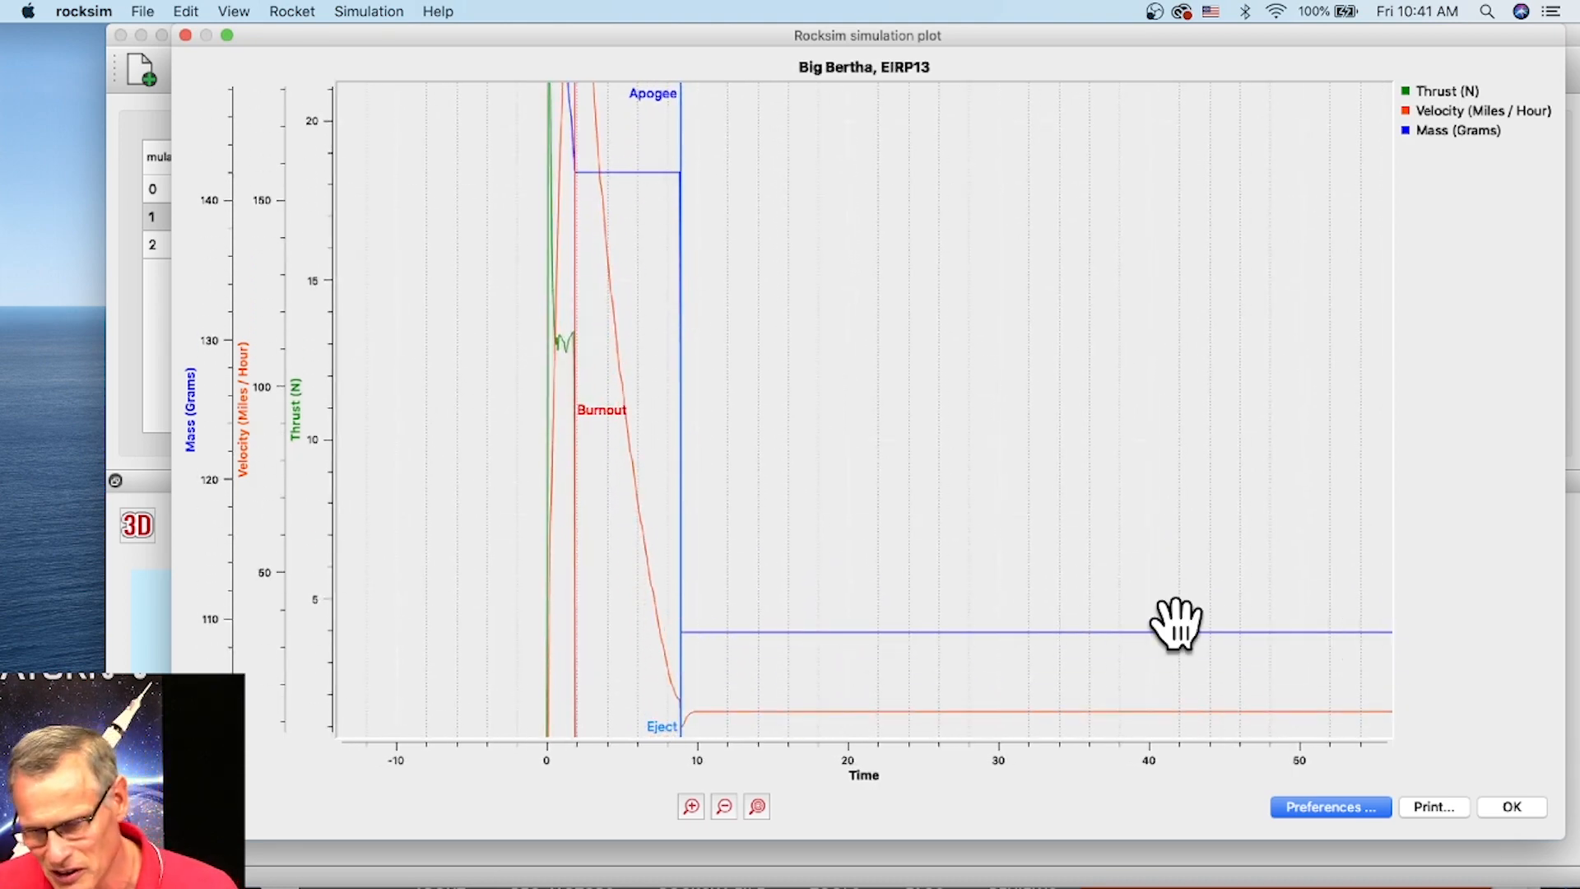
pyautogui.click(1513, 807)
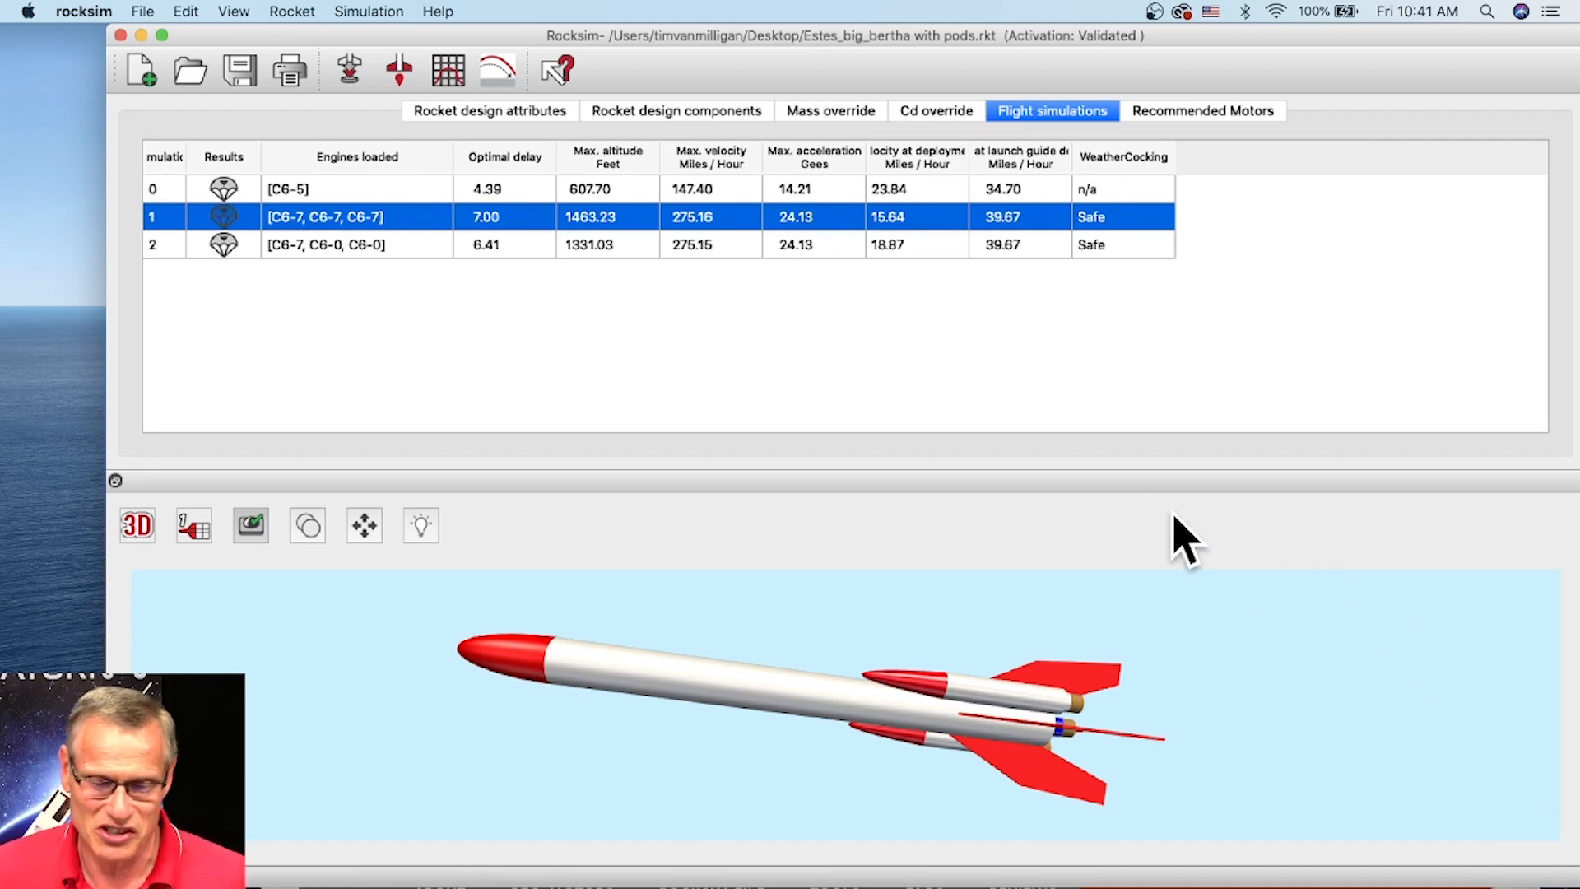
pyautogui.moveTo(1023, 664); pyautogui.dragTo(945, 741)
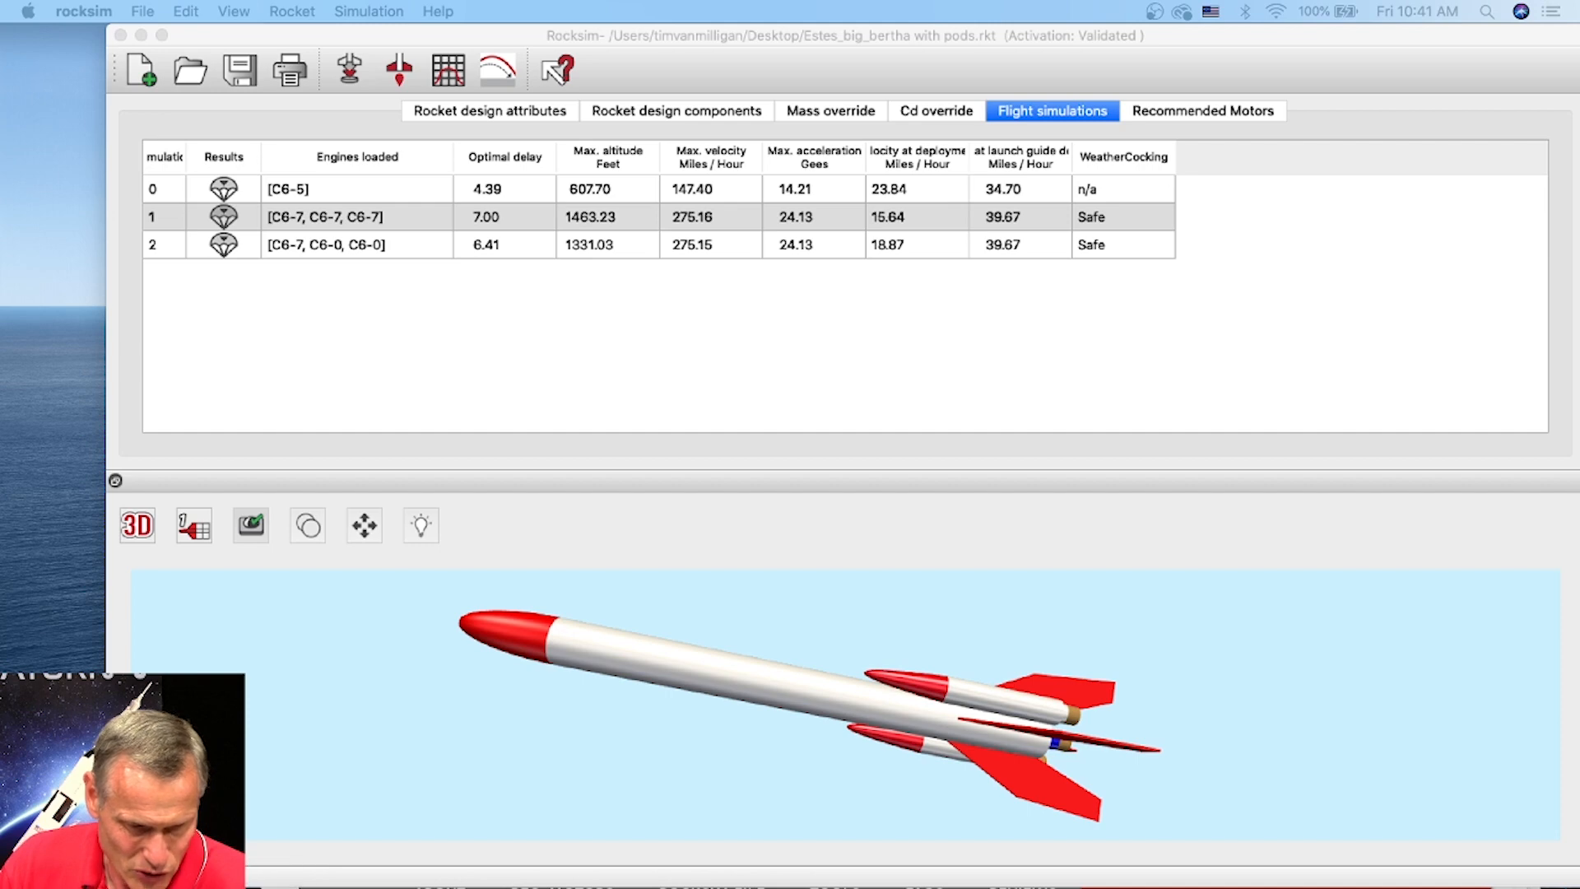
# Switch to Safari, search the Apogee Components site for "antar" and open the Antar kit's product page
pyautogui.click(395, 886)
pyautogui.scroll(1, 1093, 403)
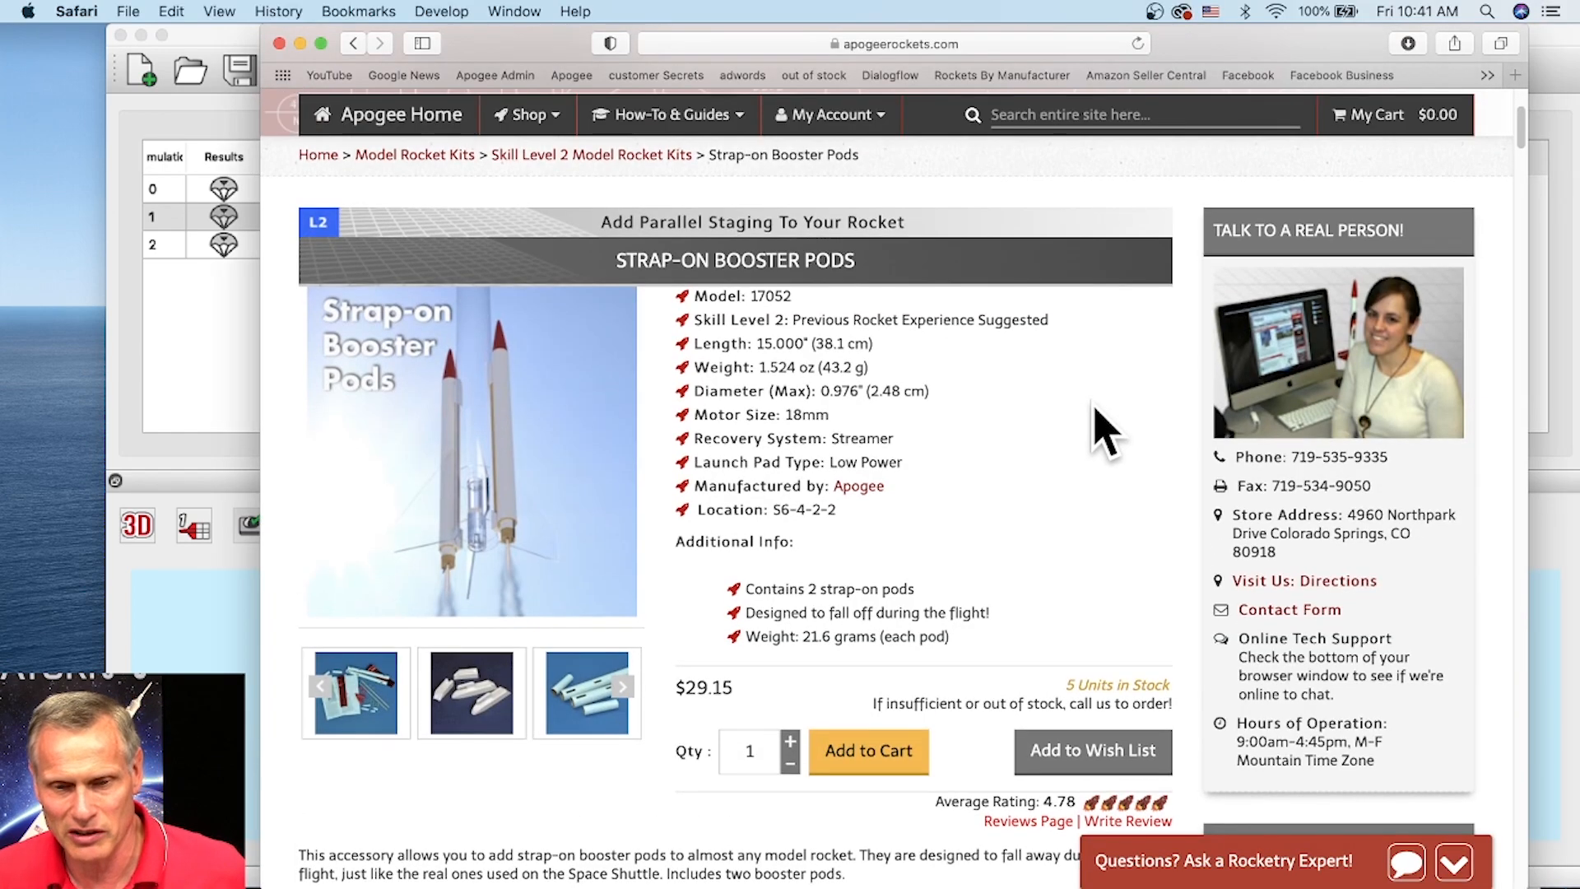
pyautogui.click(1067, 108)
pyautogui.write('a')
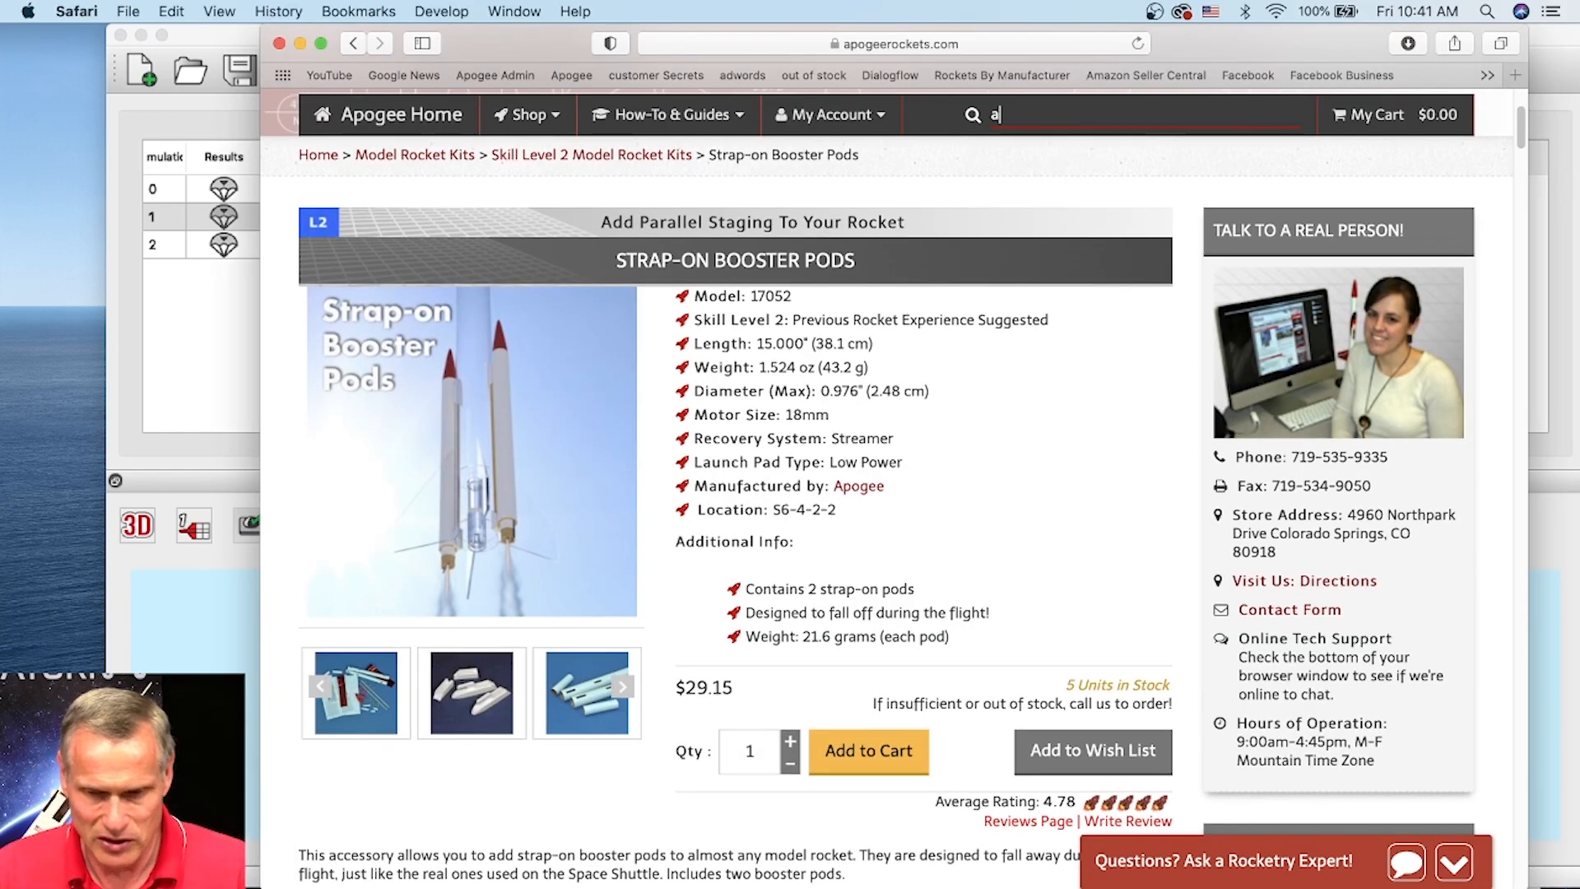
pyautogui.write('ntar')
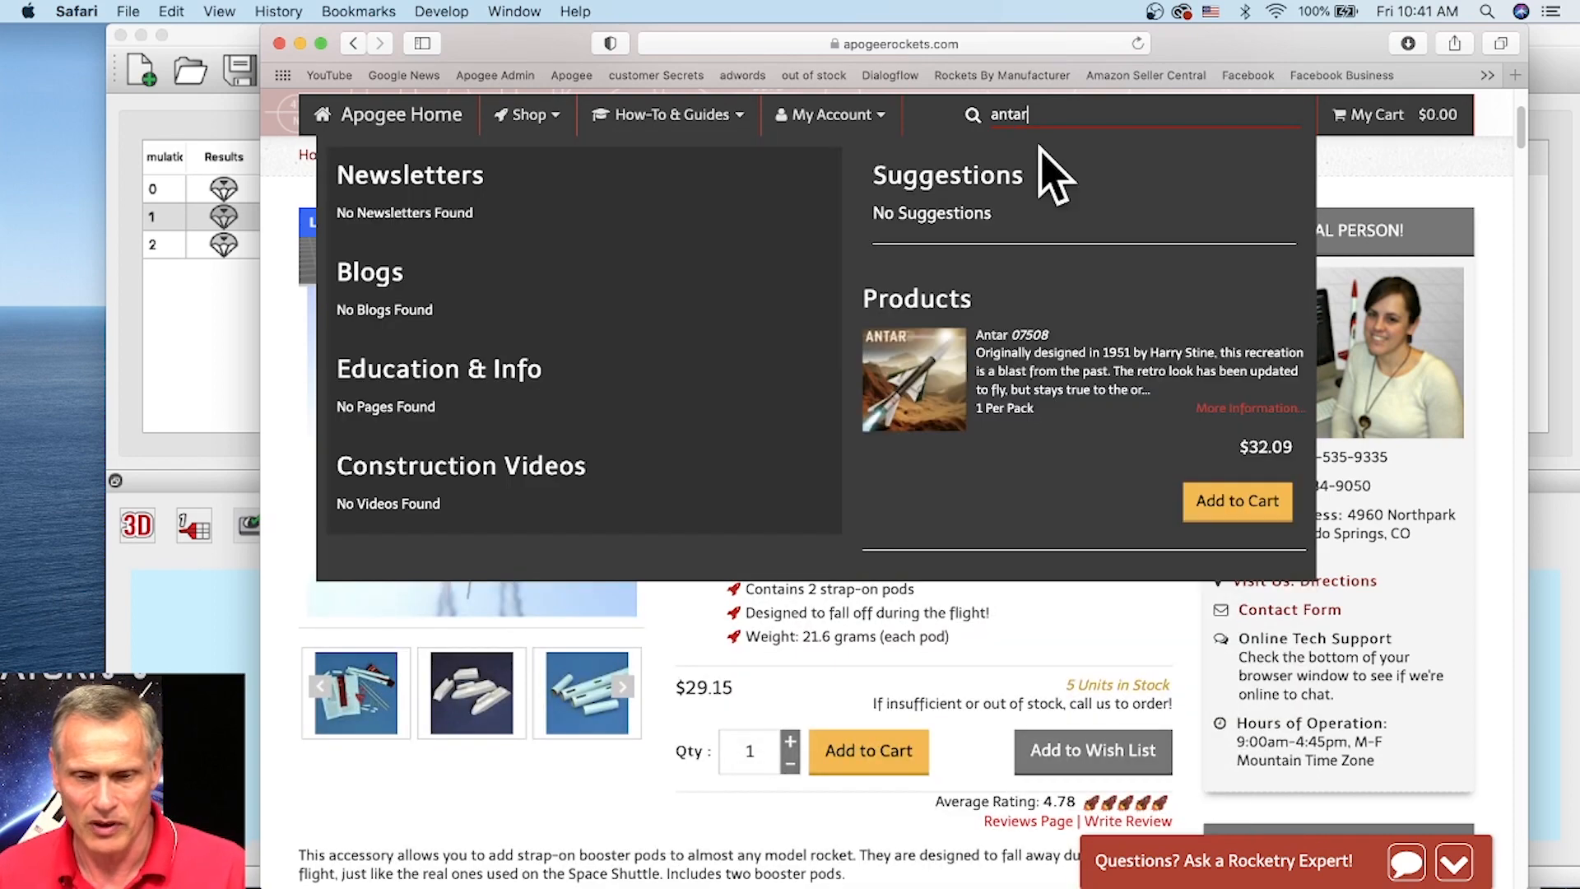
pyautogui.click(935, 411)
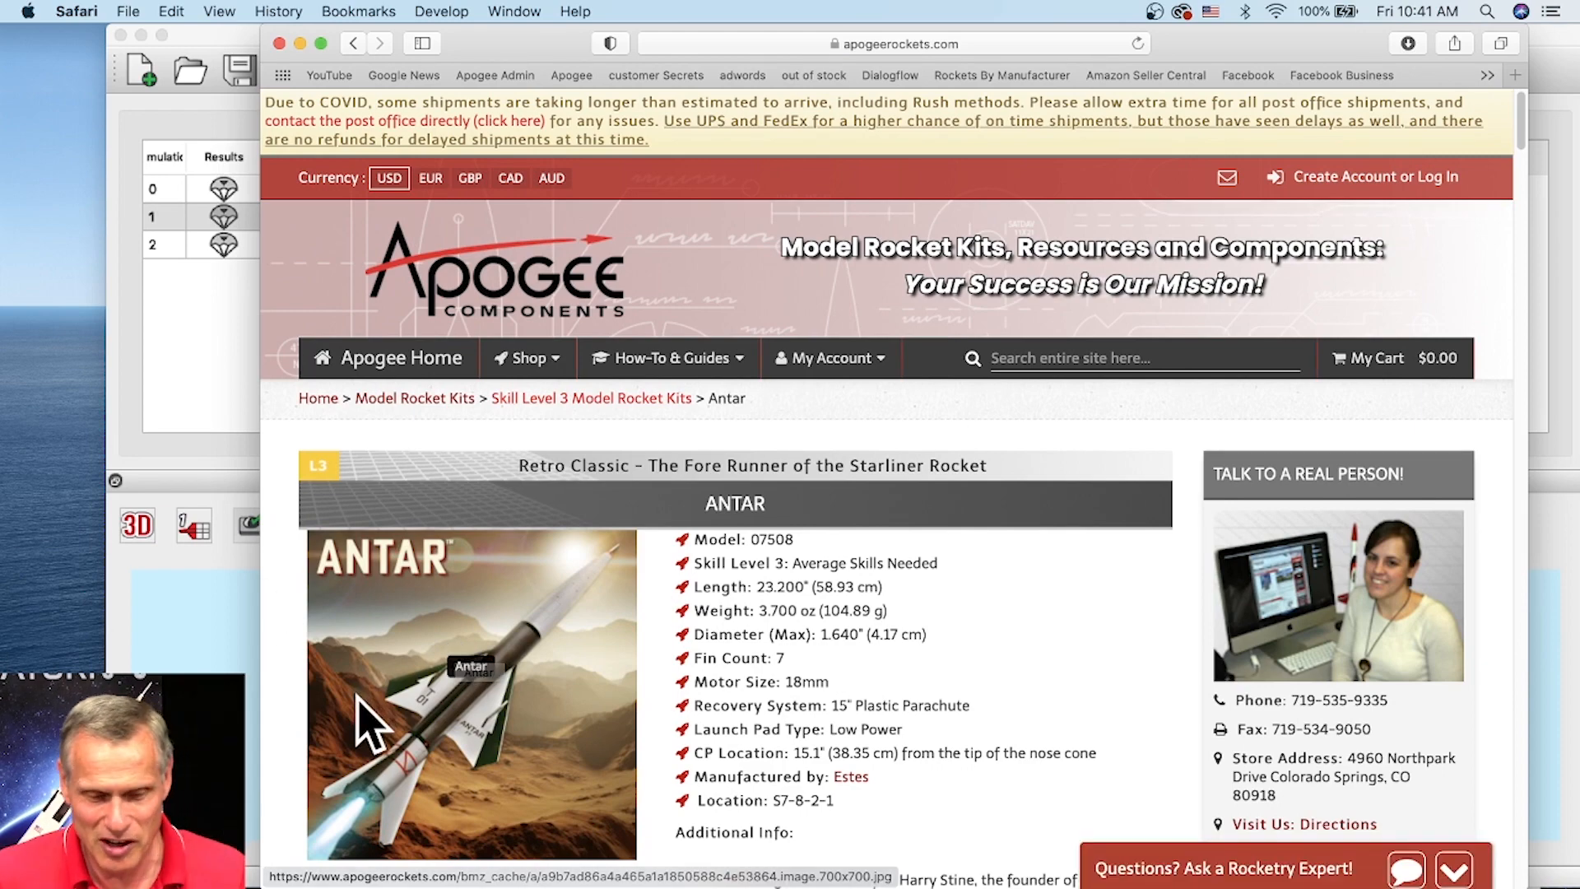
# Go to the RockSim file section of the Antar kit's product page and review the free design file download
pyautogui.scroll(-2, 354, 642)
pyautogui.scroll(-5, 491, 625)
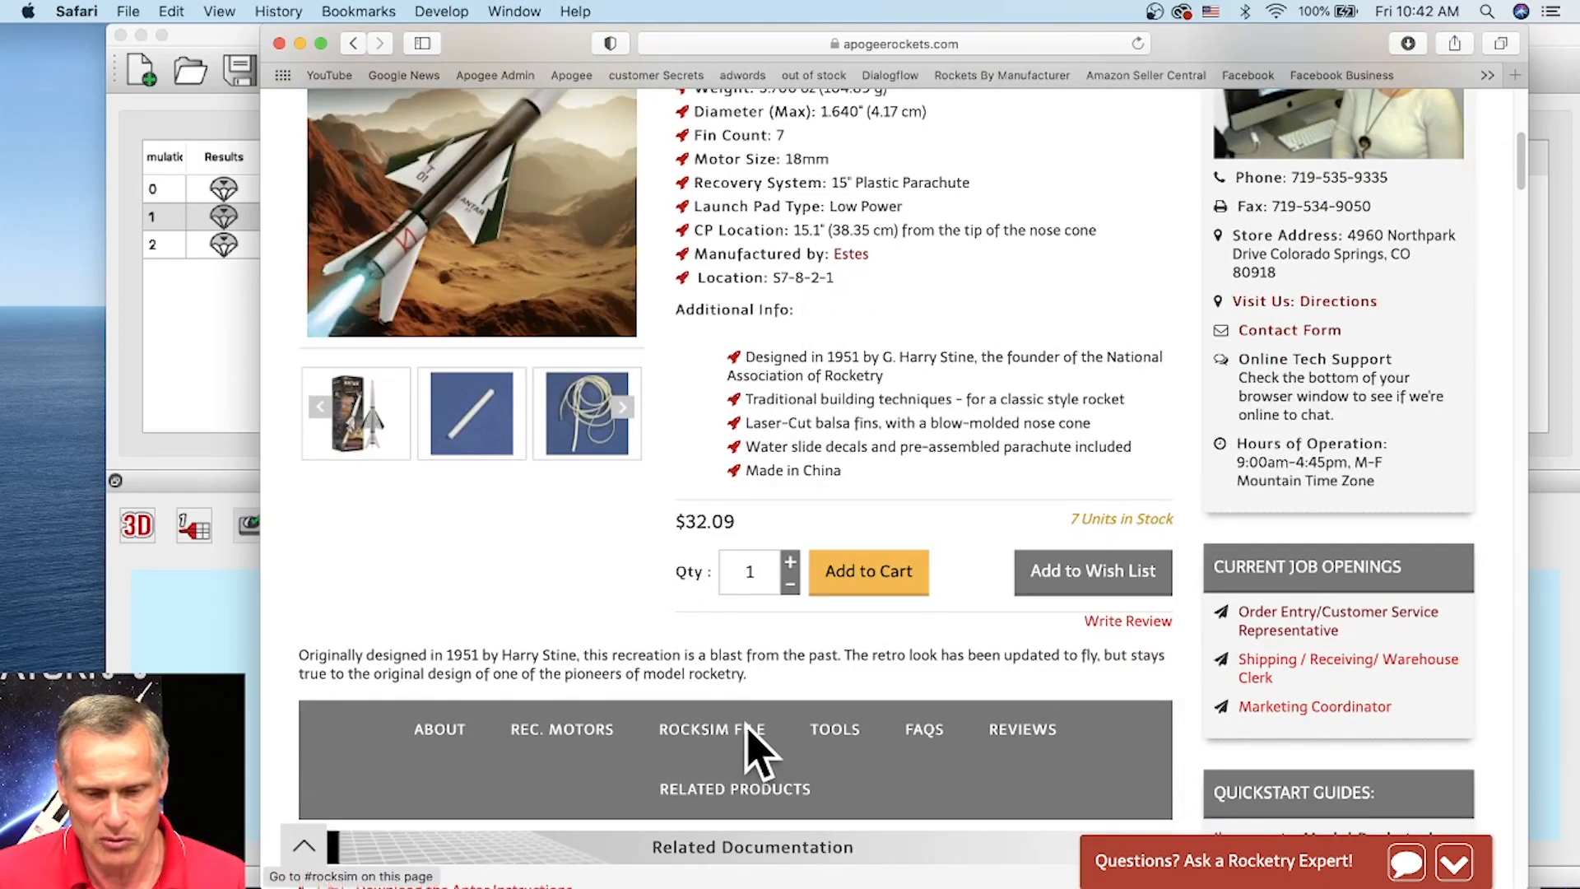
pyautogui.scroll(-1, 725, 745)
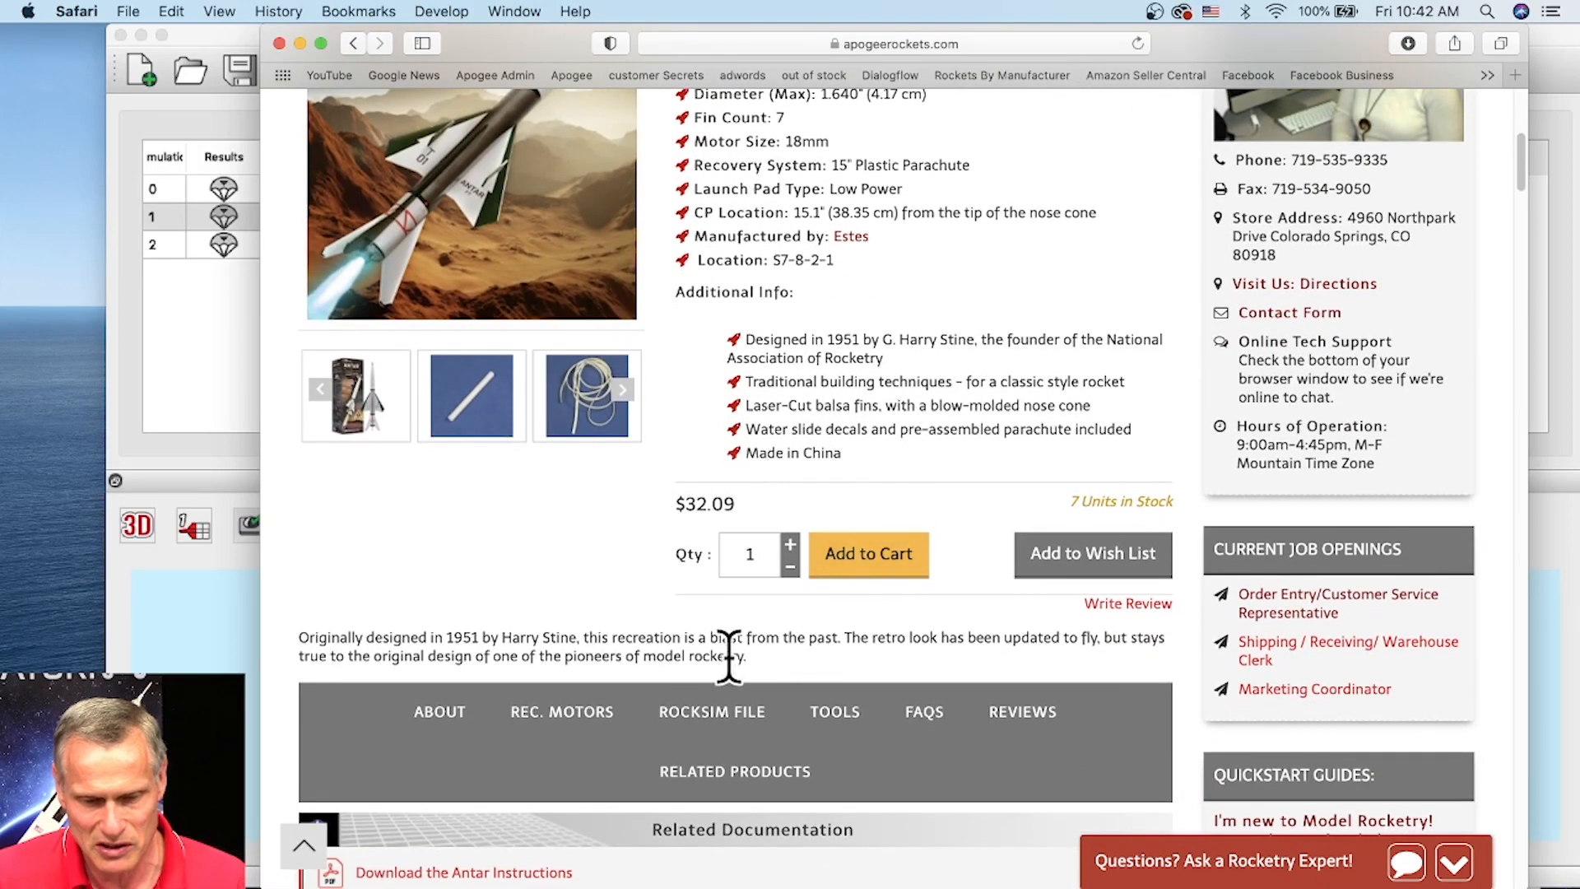
pyautogui.click(699, 724)
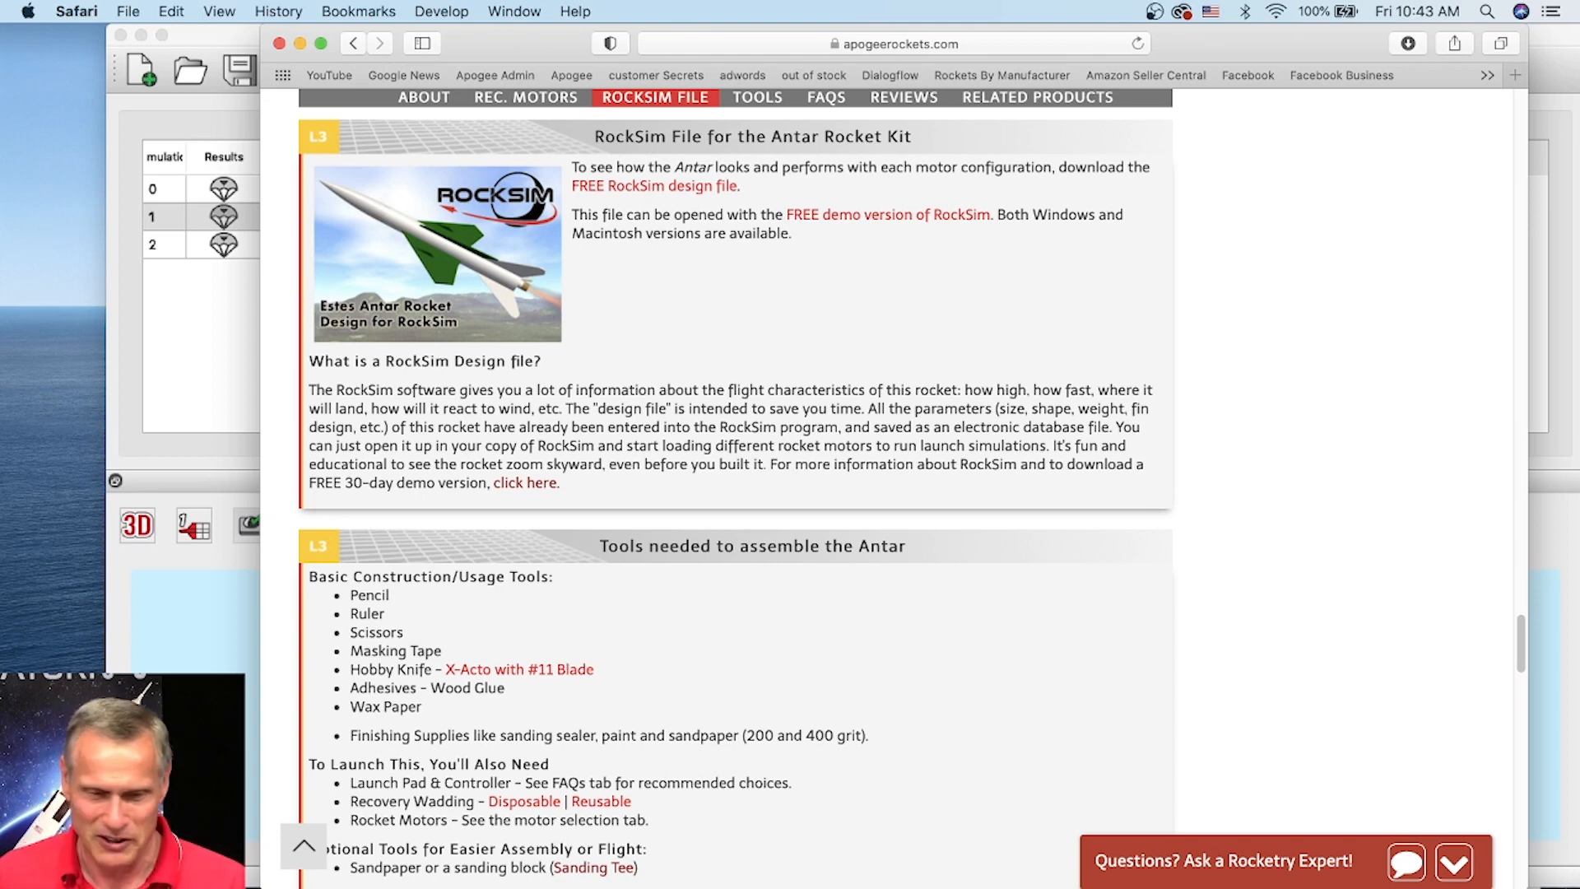
# Switch back to RockSim, highlight the main body tube in the 3D view of the rocket and clear the selection
pyautogui.click(237, 420)
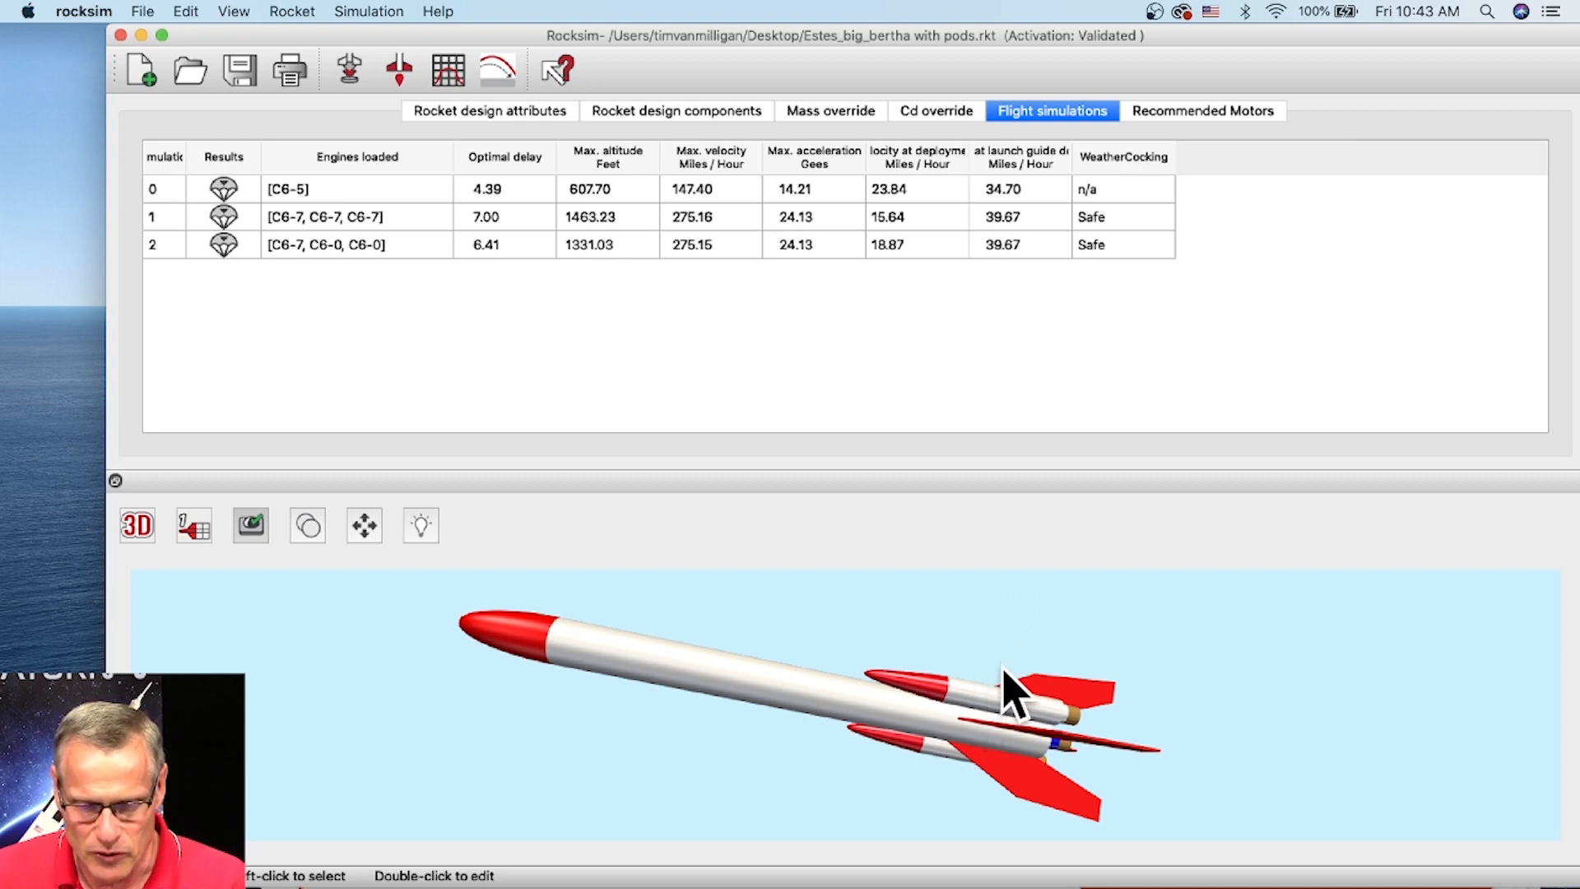
pyautogui.click(711, 676)
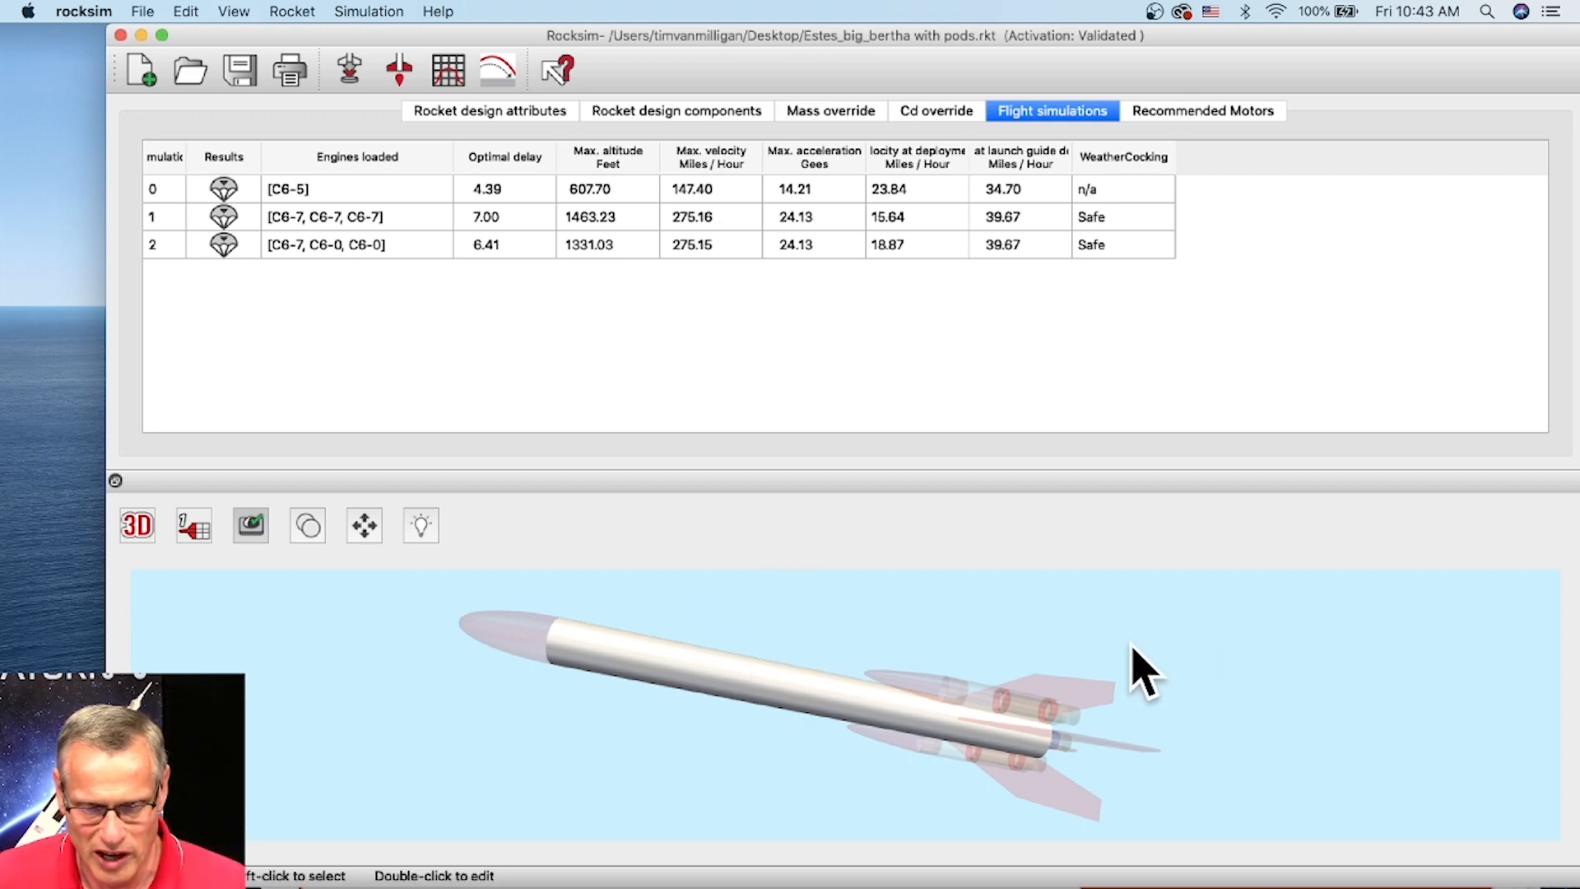
pyautogui.click(852, 712)
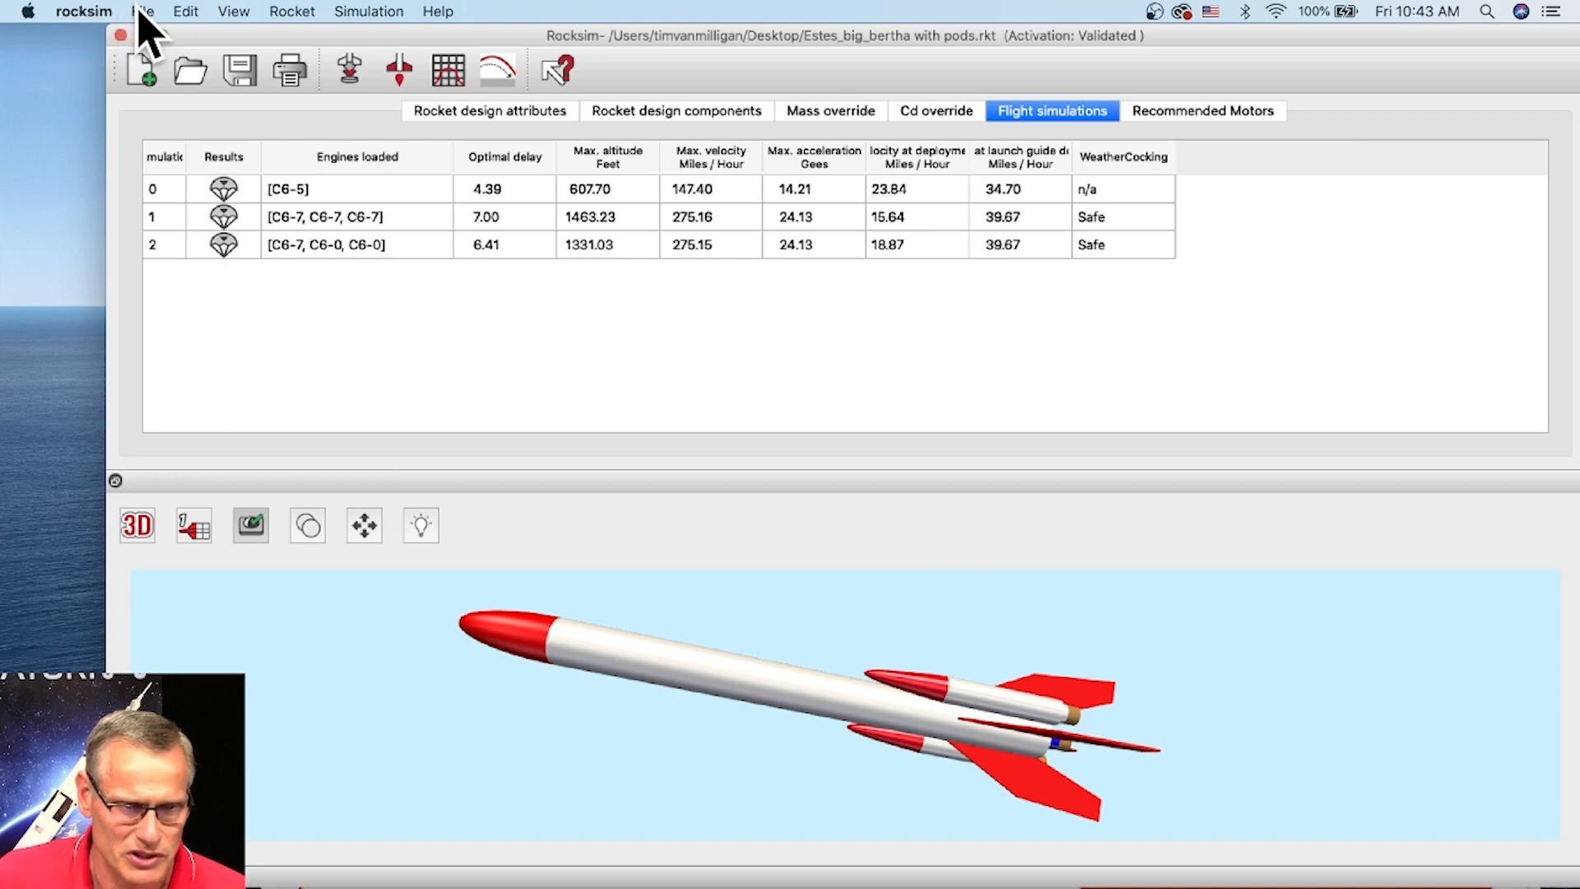
# Turn off 3D part selection in the application's 3D rendering preferences
pyautogui.click(76, 13)
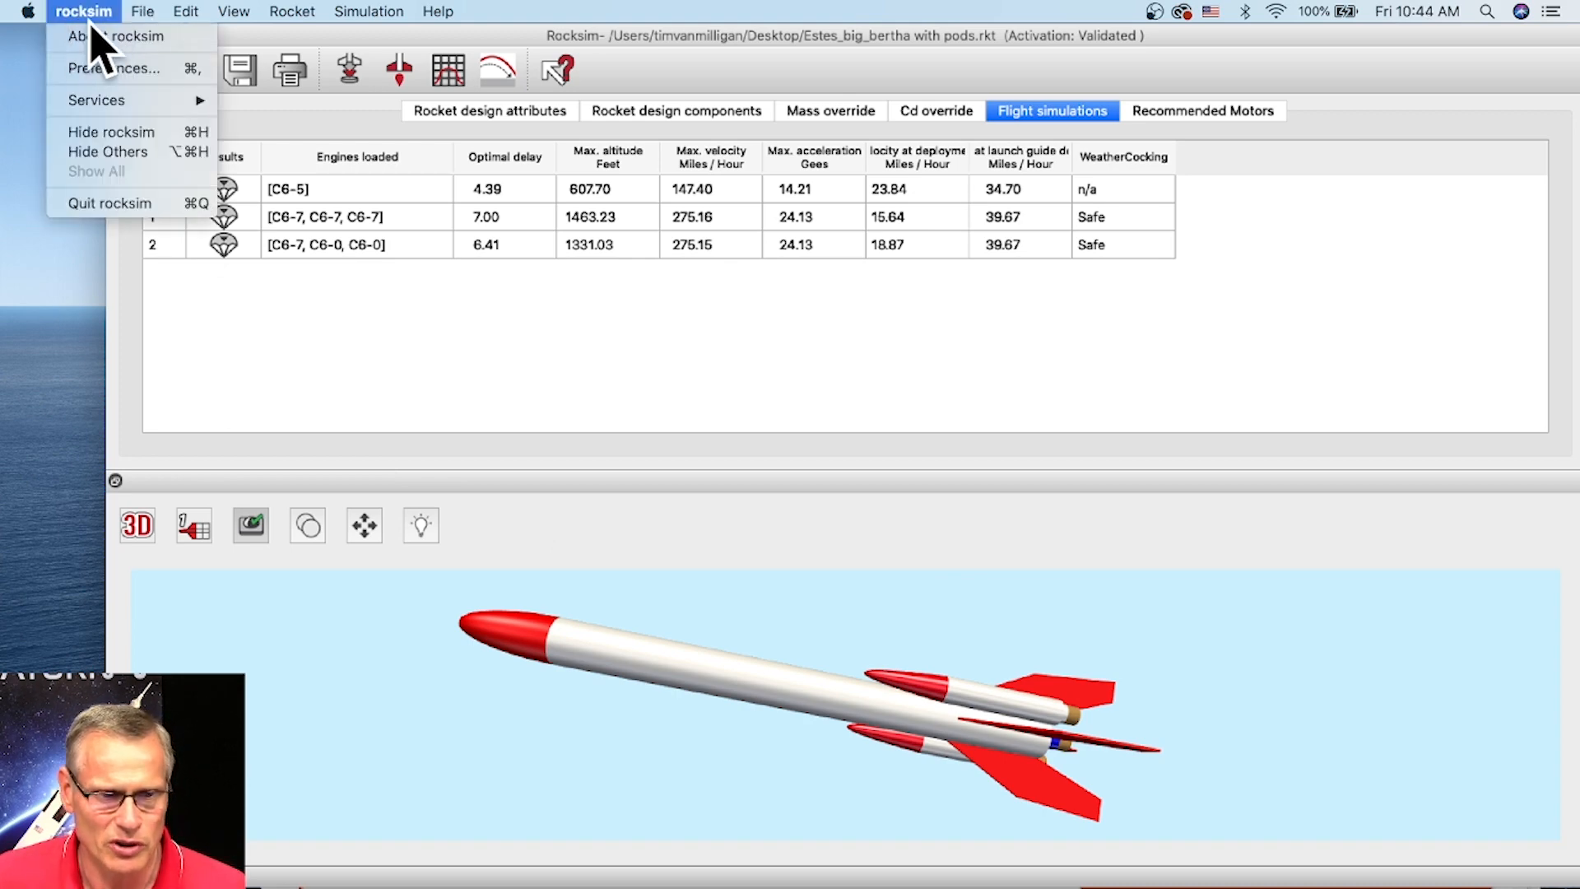
pyautogui.moveTo(432, 15)
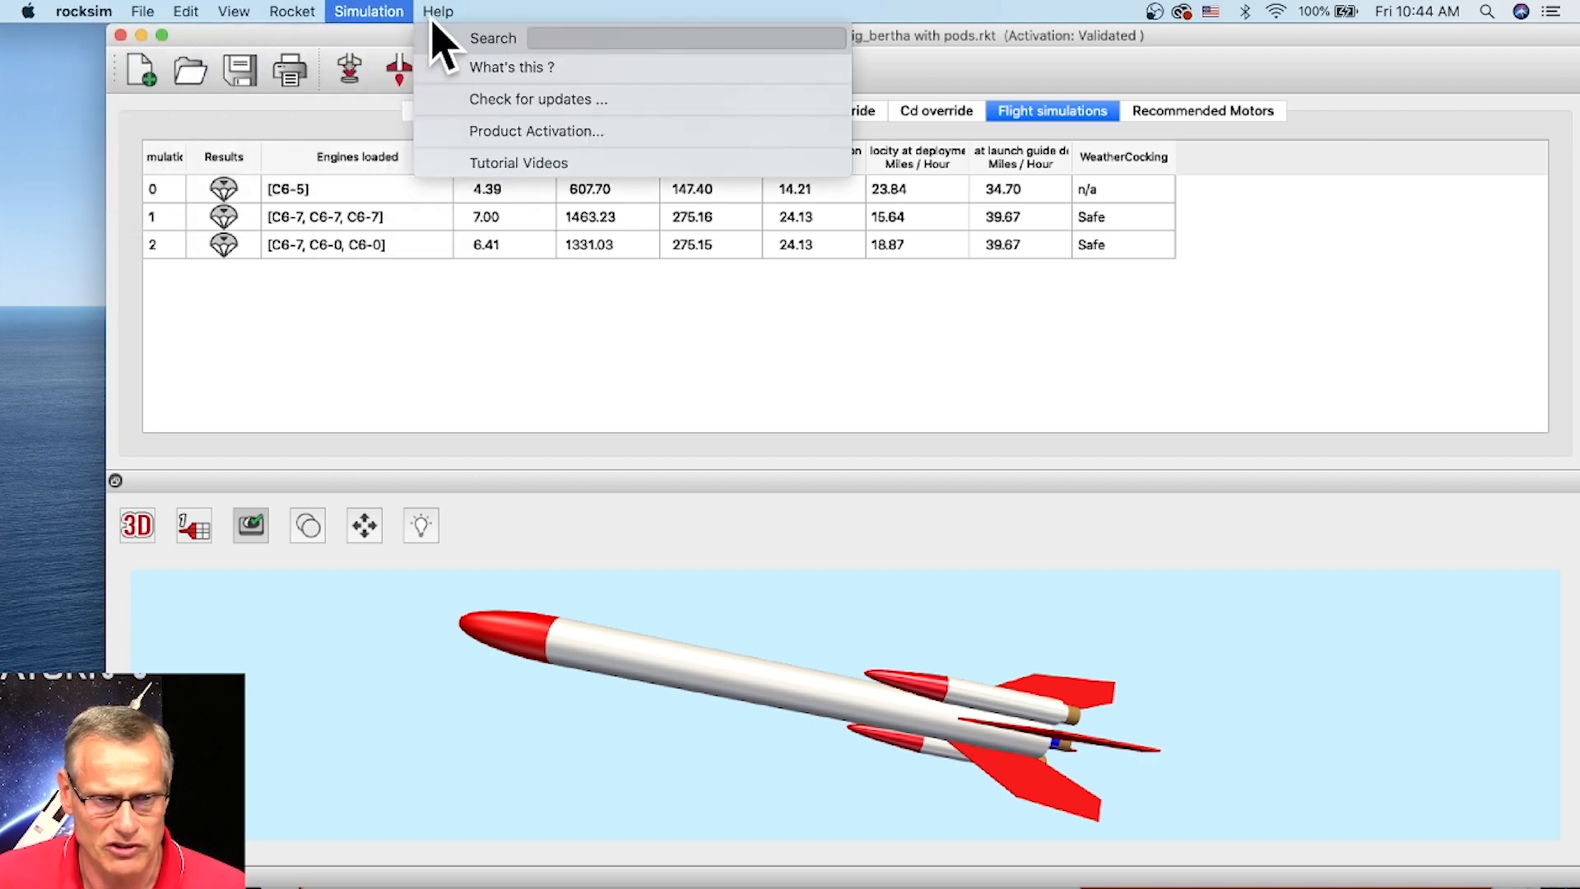
pyautogui.moveTo(115, 12)
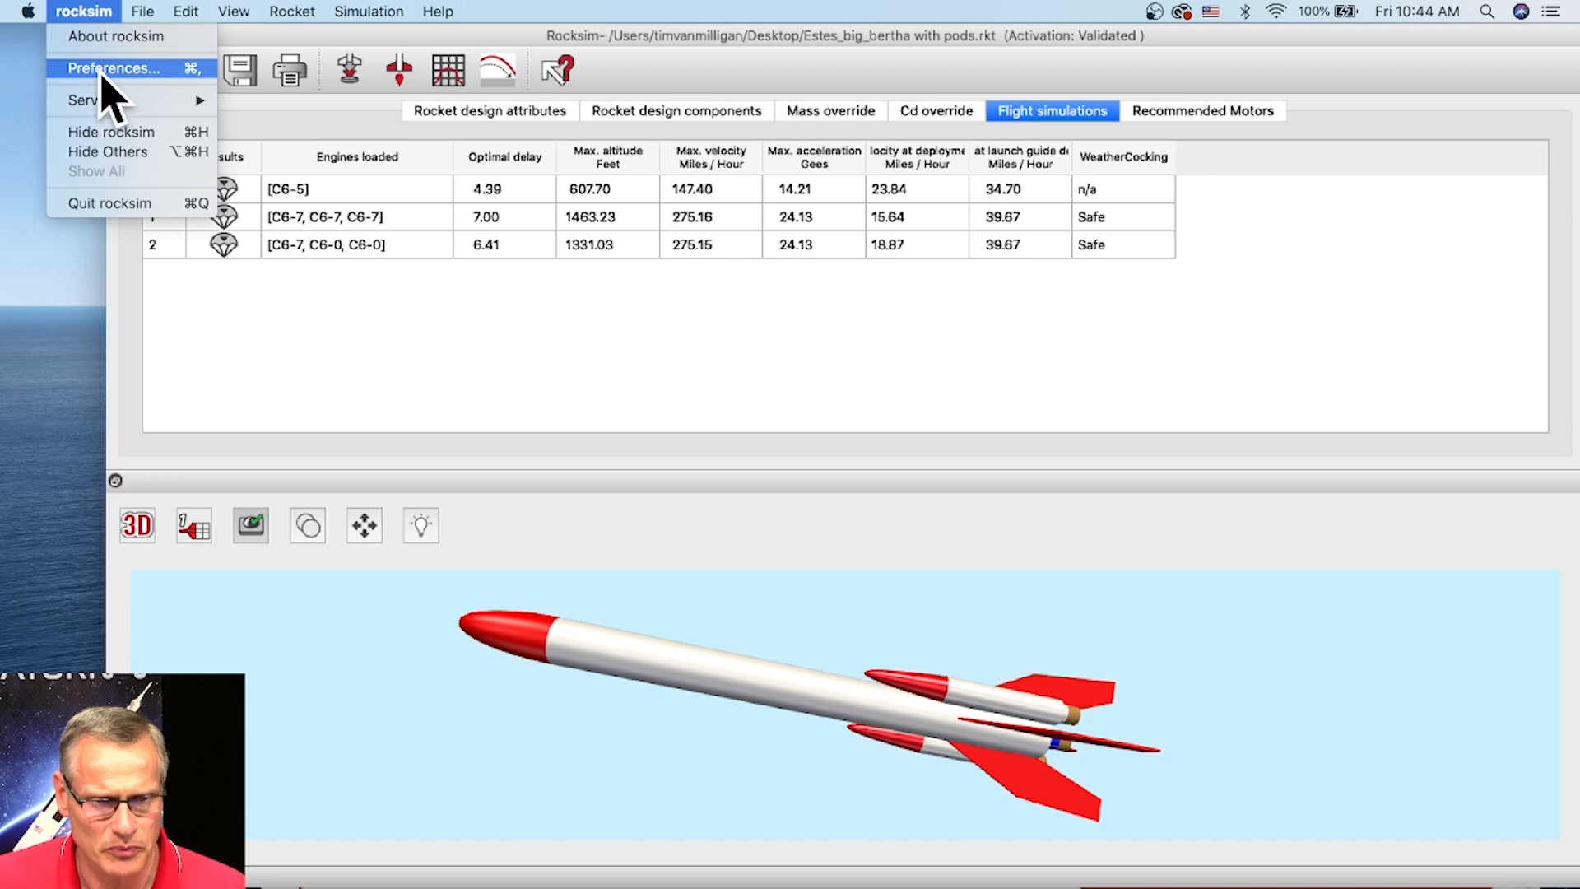
pyautogui.click(107, 69)
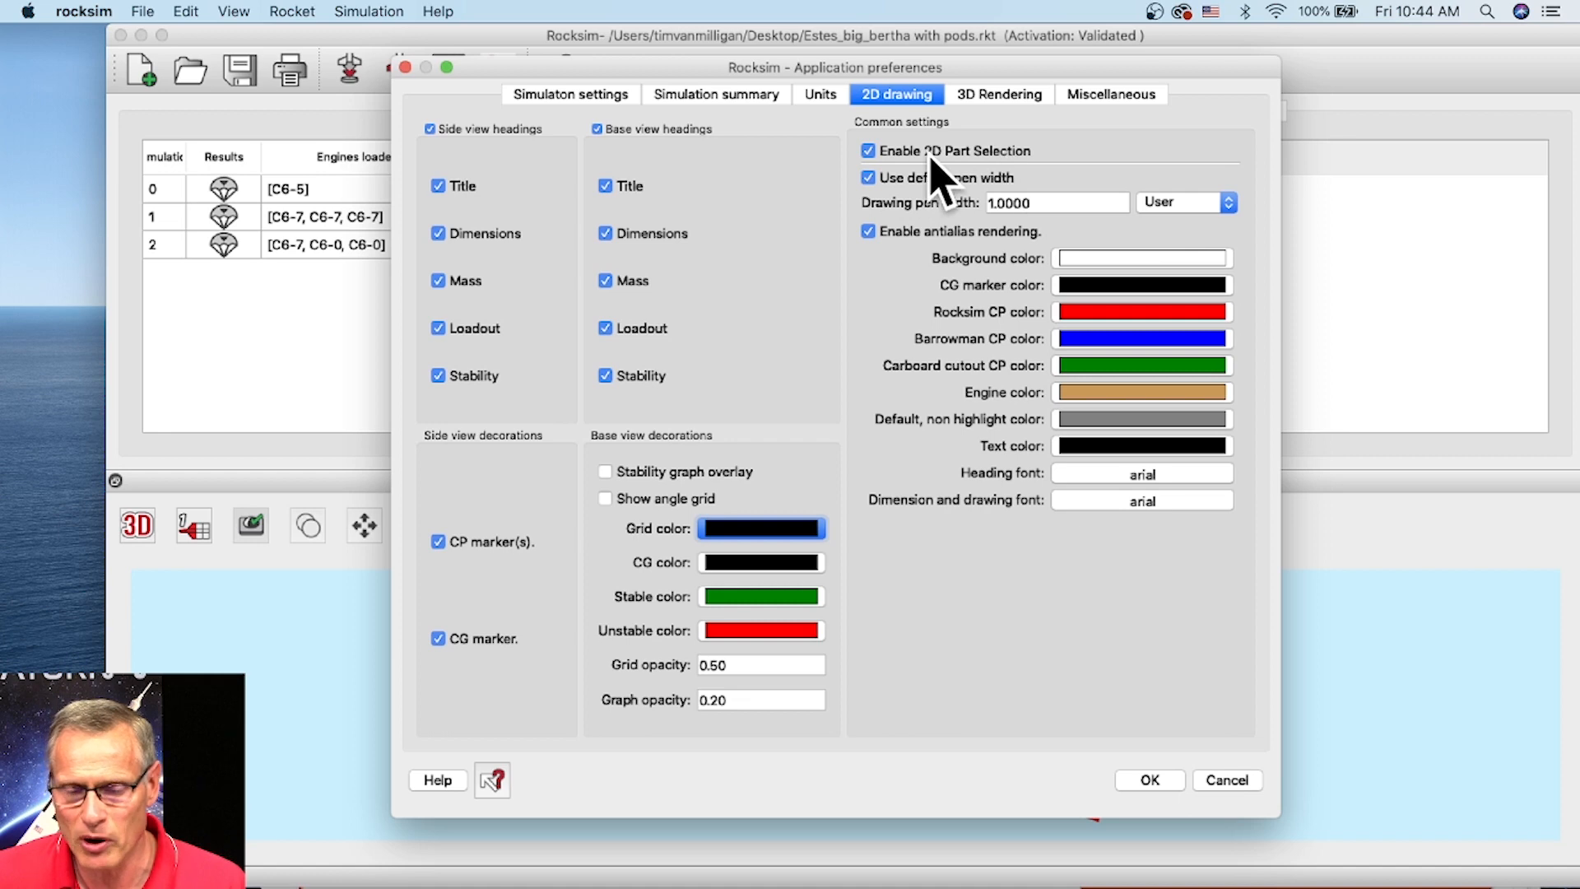
pyautogui.click(1002, 99)
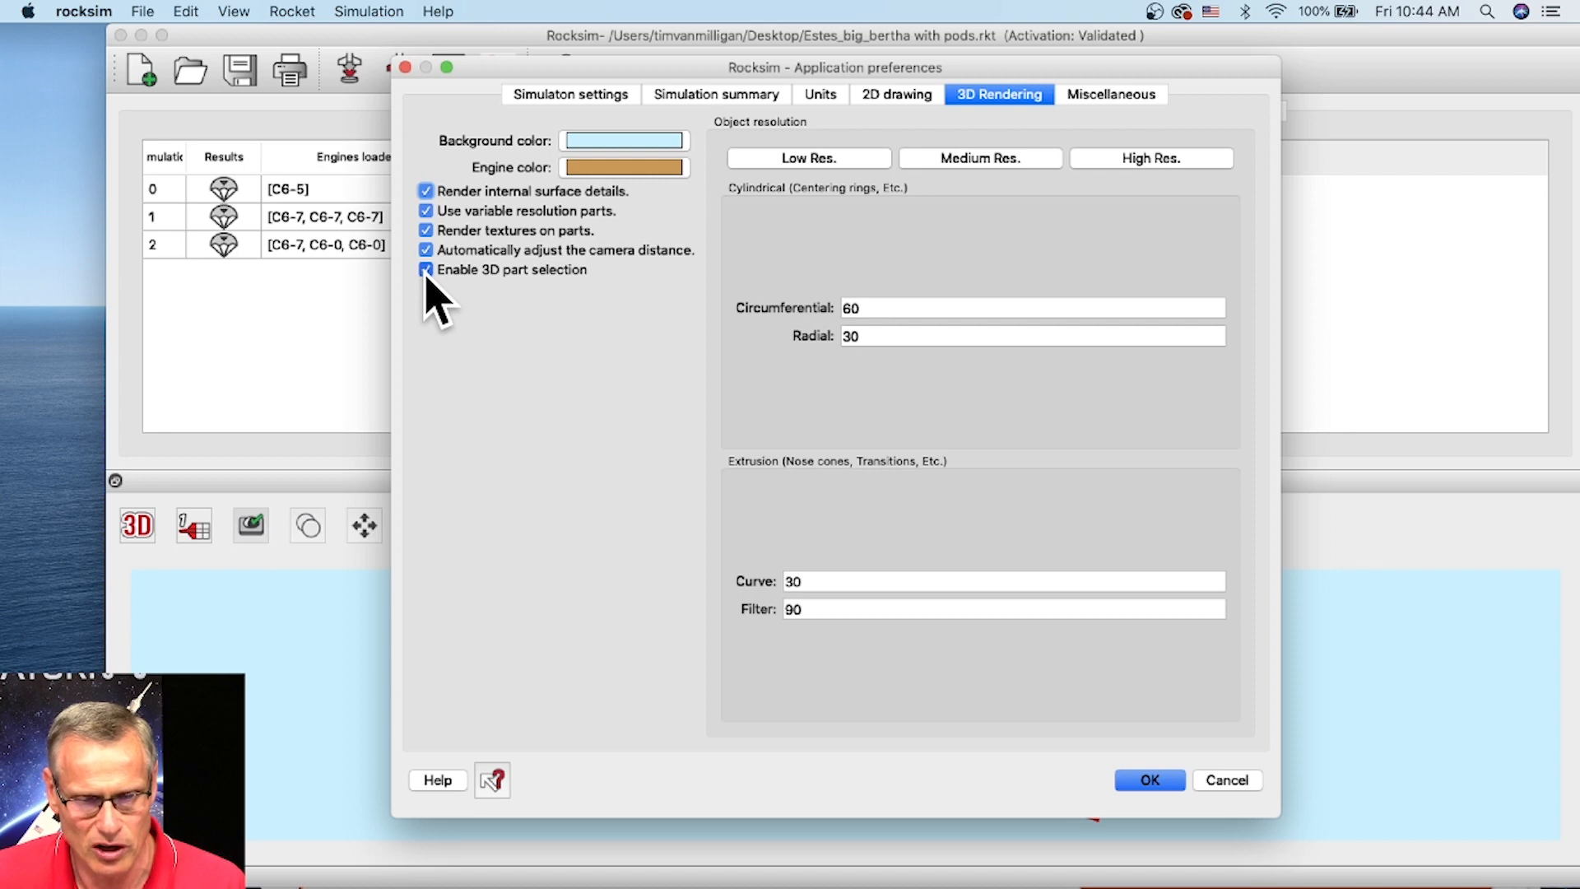
pyautogui.click(1144, 780)
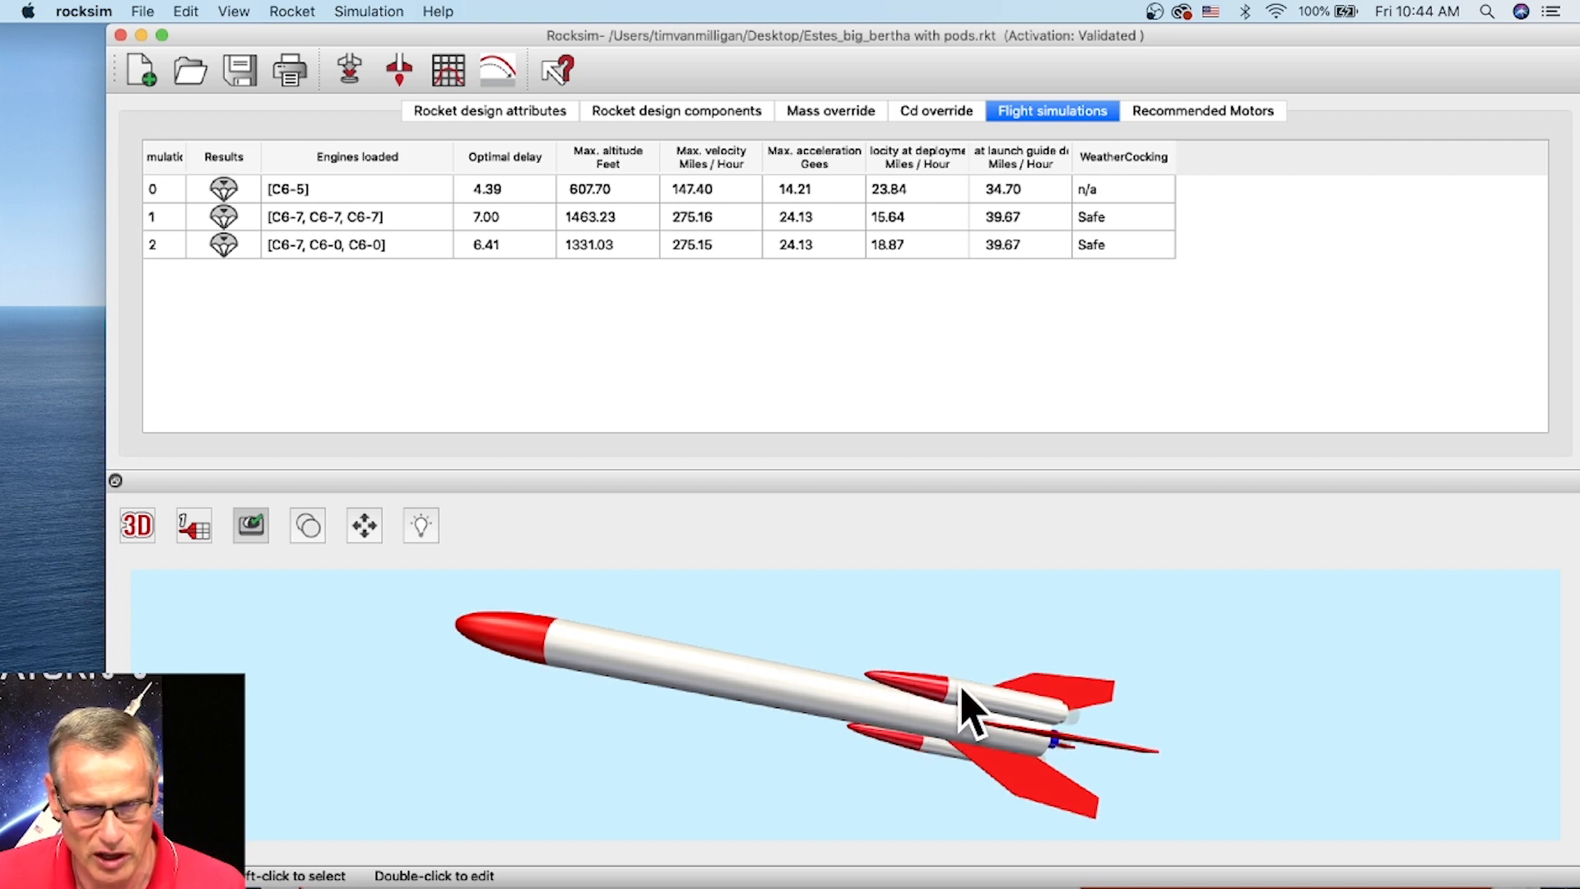
# Check with 3D part selection off how the 3D view responds to selecting the engine mount tube and tube coupler among the design components
pyautogui.click(654, 112)
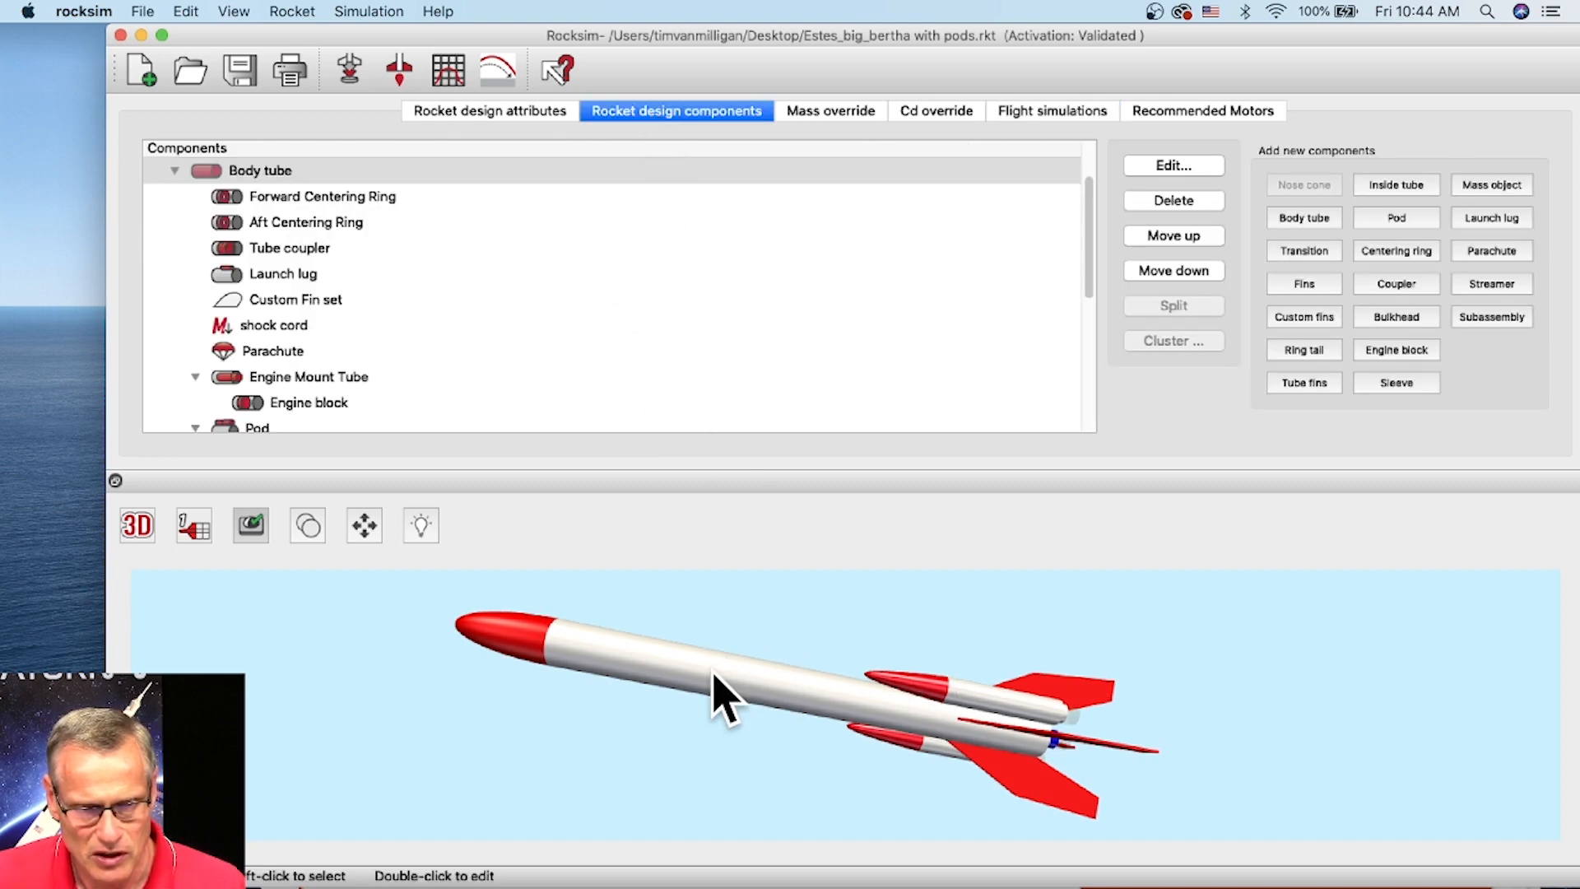
pyautogui.click(312, 384)
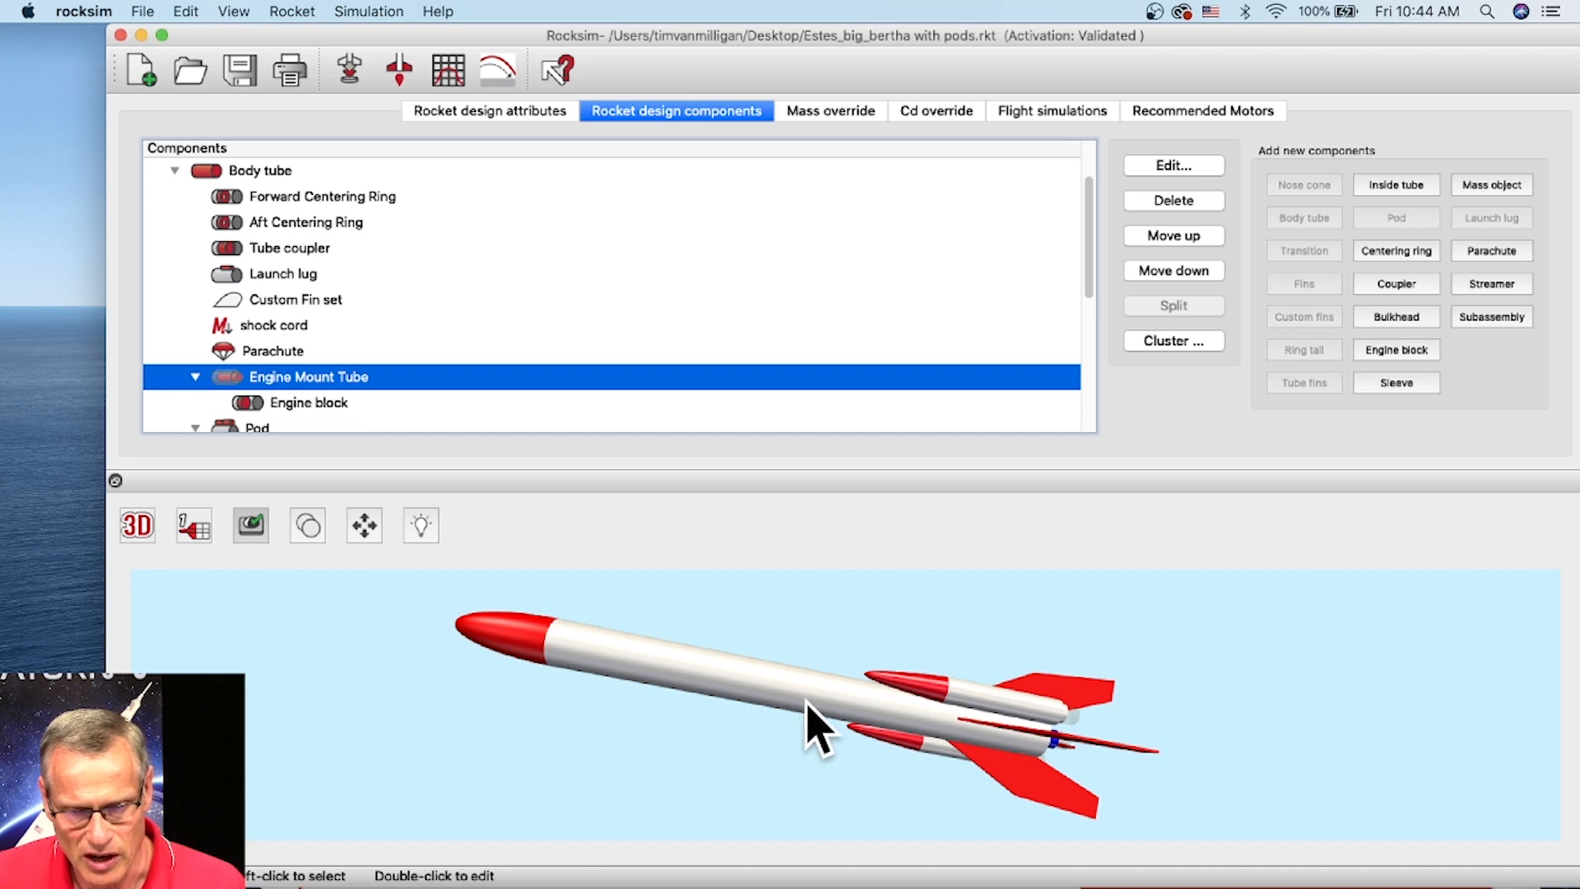
pyautogui.click(775, 684)
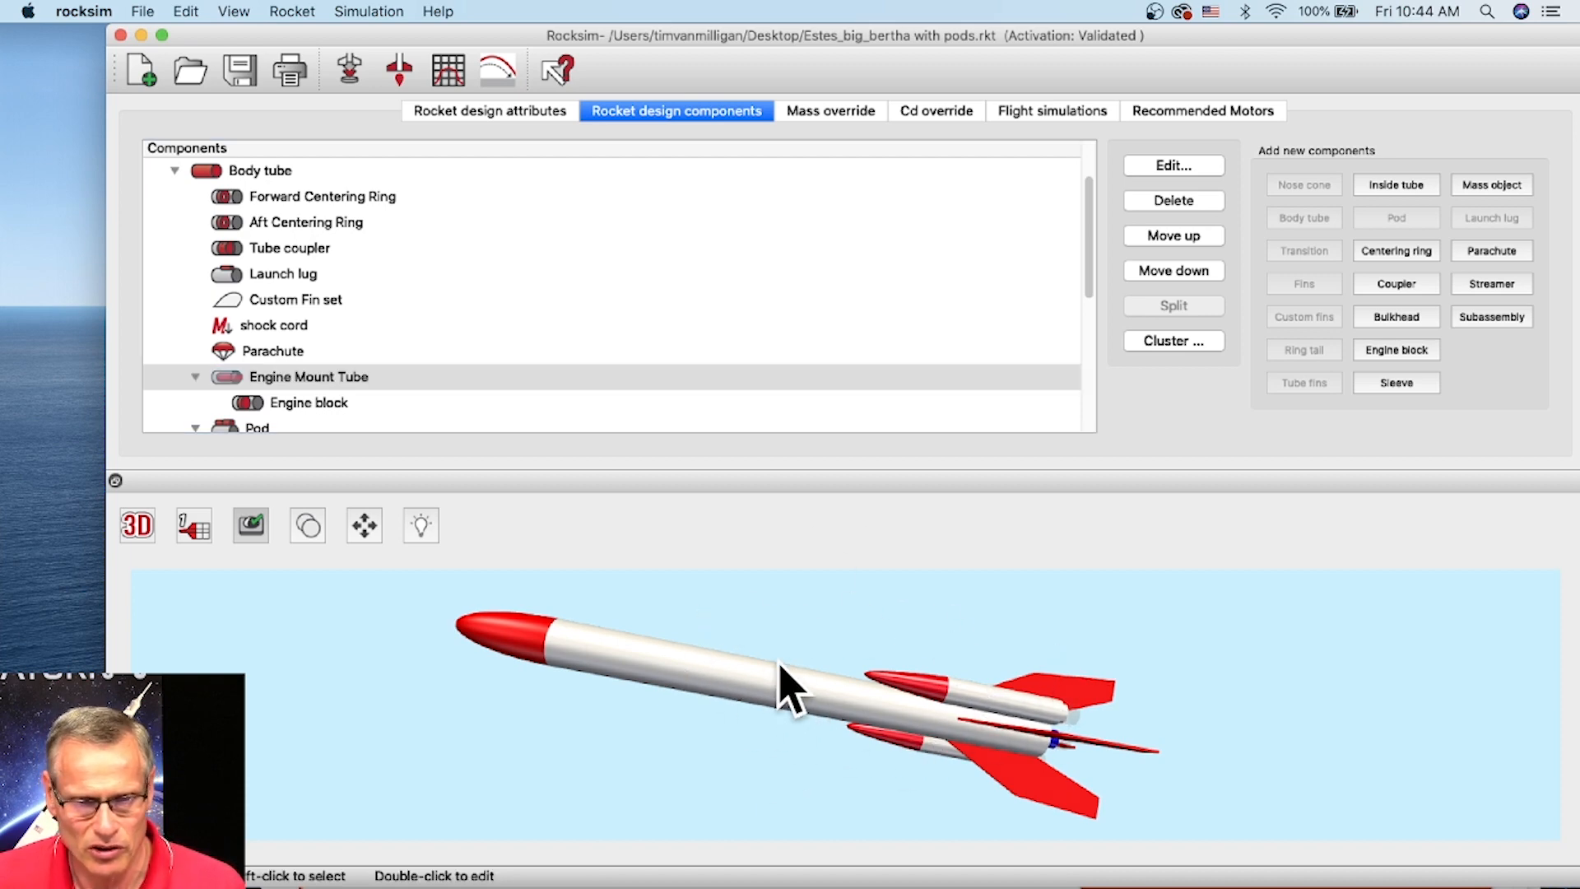
pyautogui.click(279, 249)
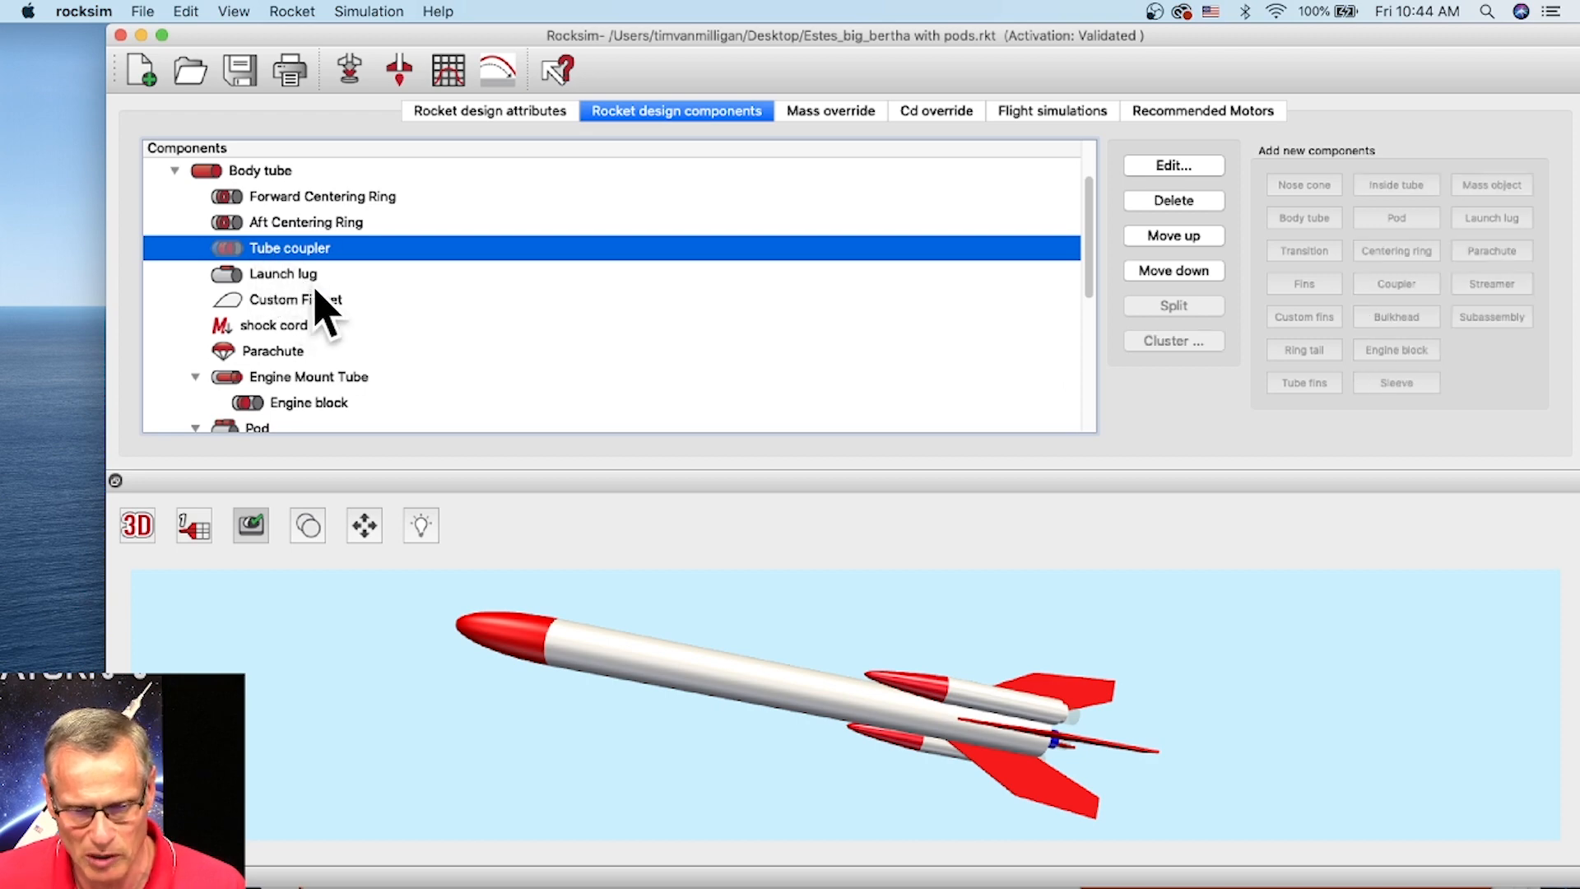
pyautogui.click(811, 712)
pyautogui.click(275, 249)
pyautogui.click(873, 685)
pyautogui.click(284, 249)
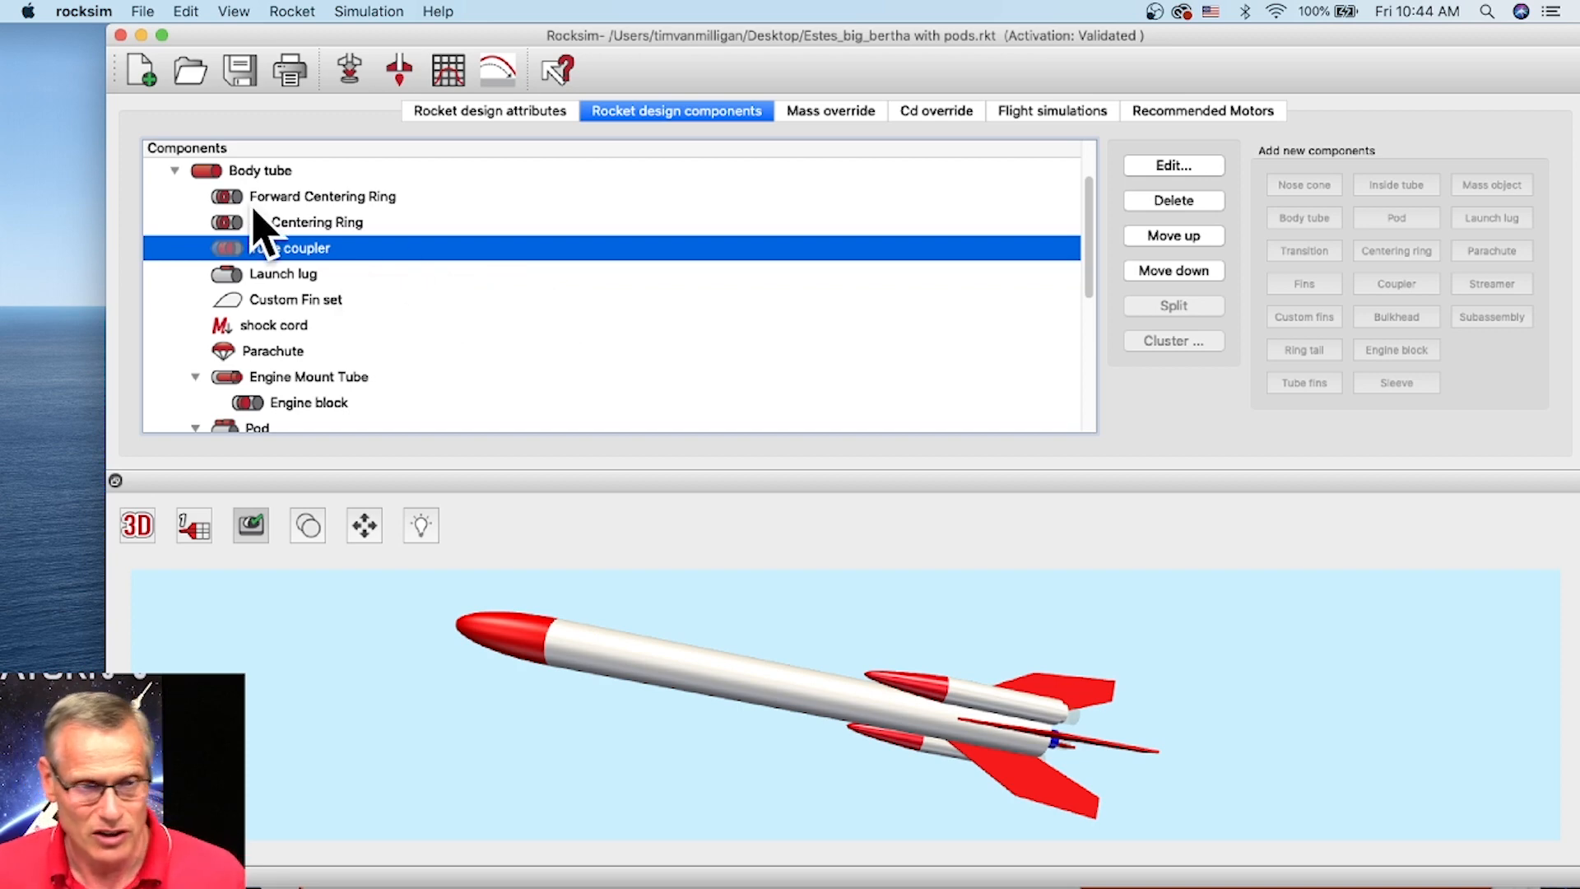
# Re-enable 3D part selection in the application's 3D rendering preferences
pyautogui.click(79, 11)
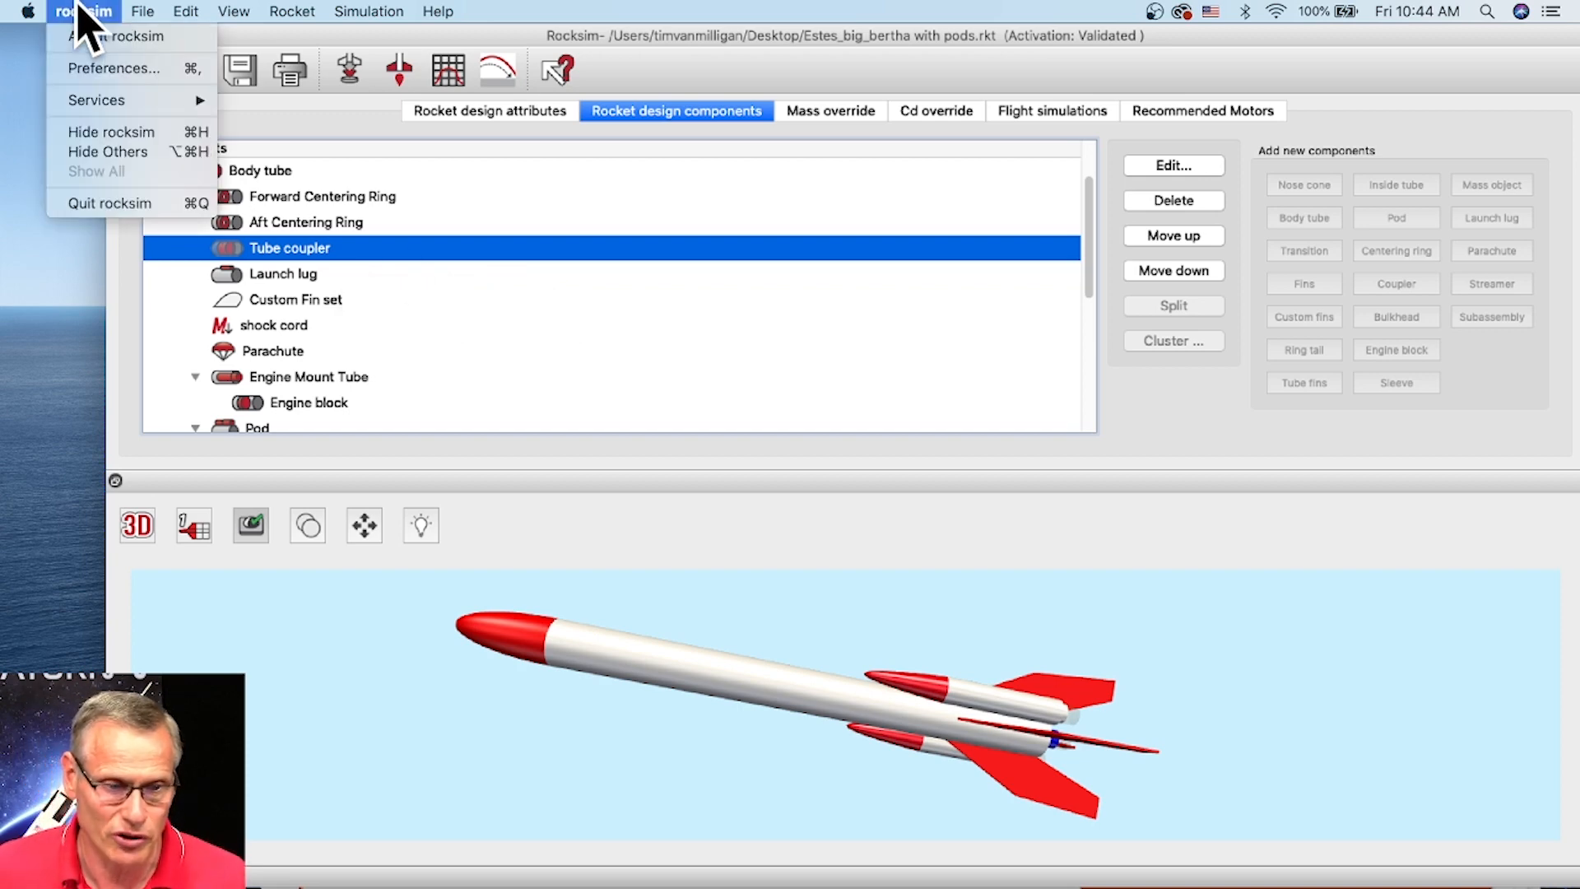
pyautogui.click(91, 68)
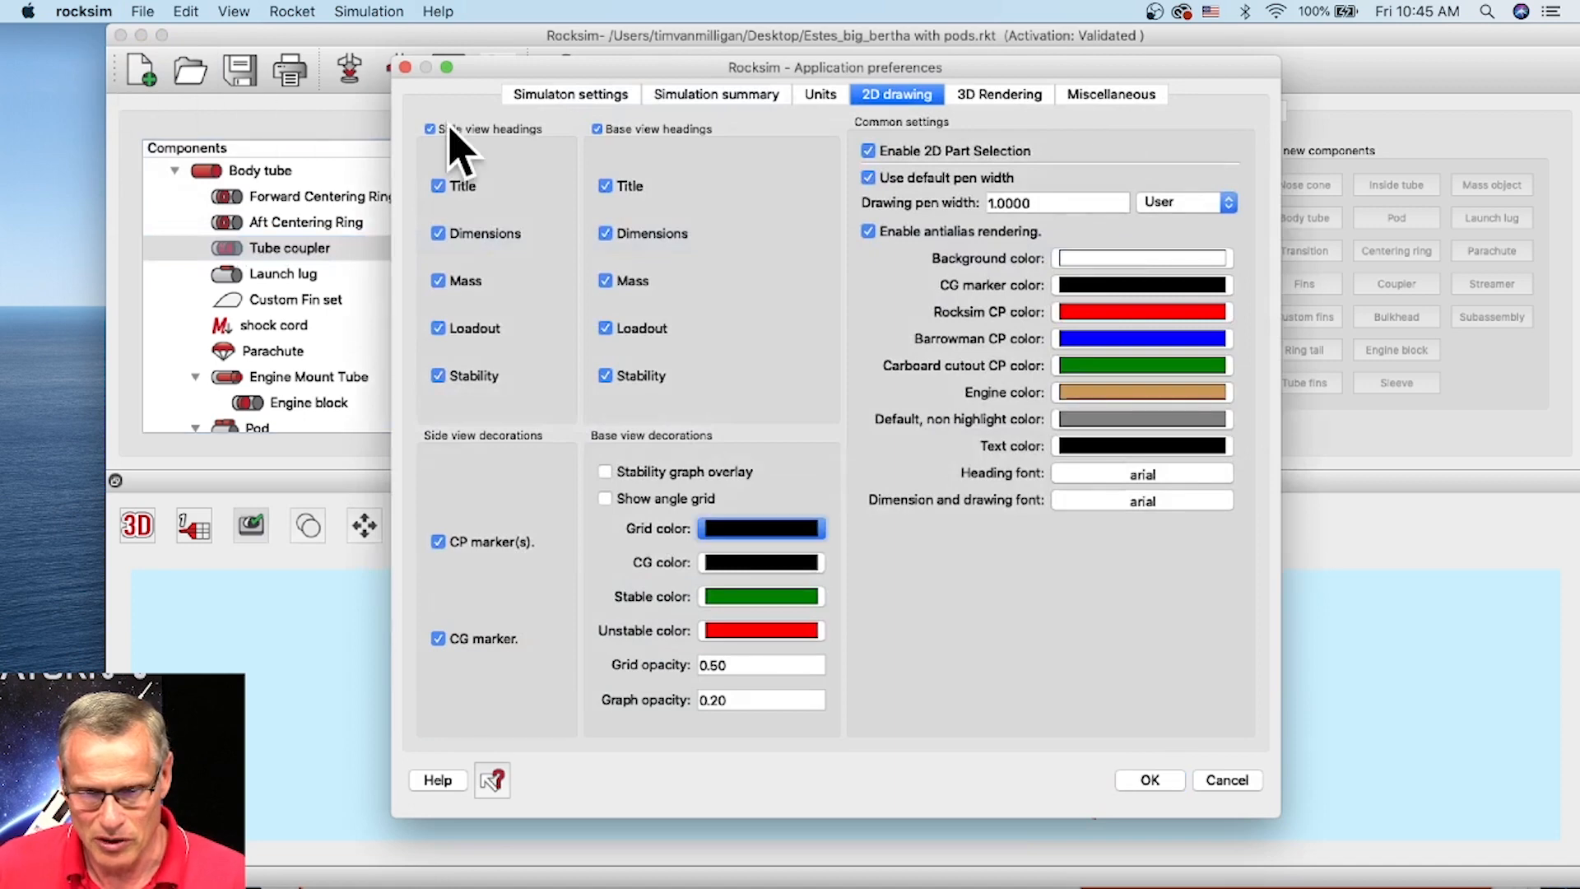
pyautogui.click(1024, 99)
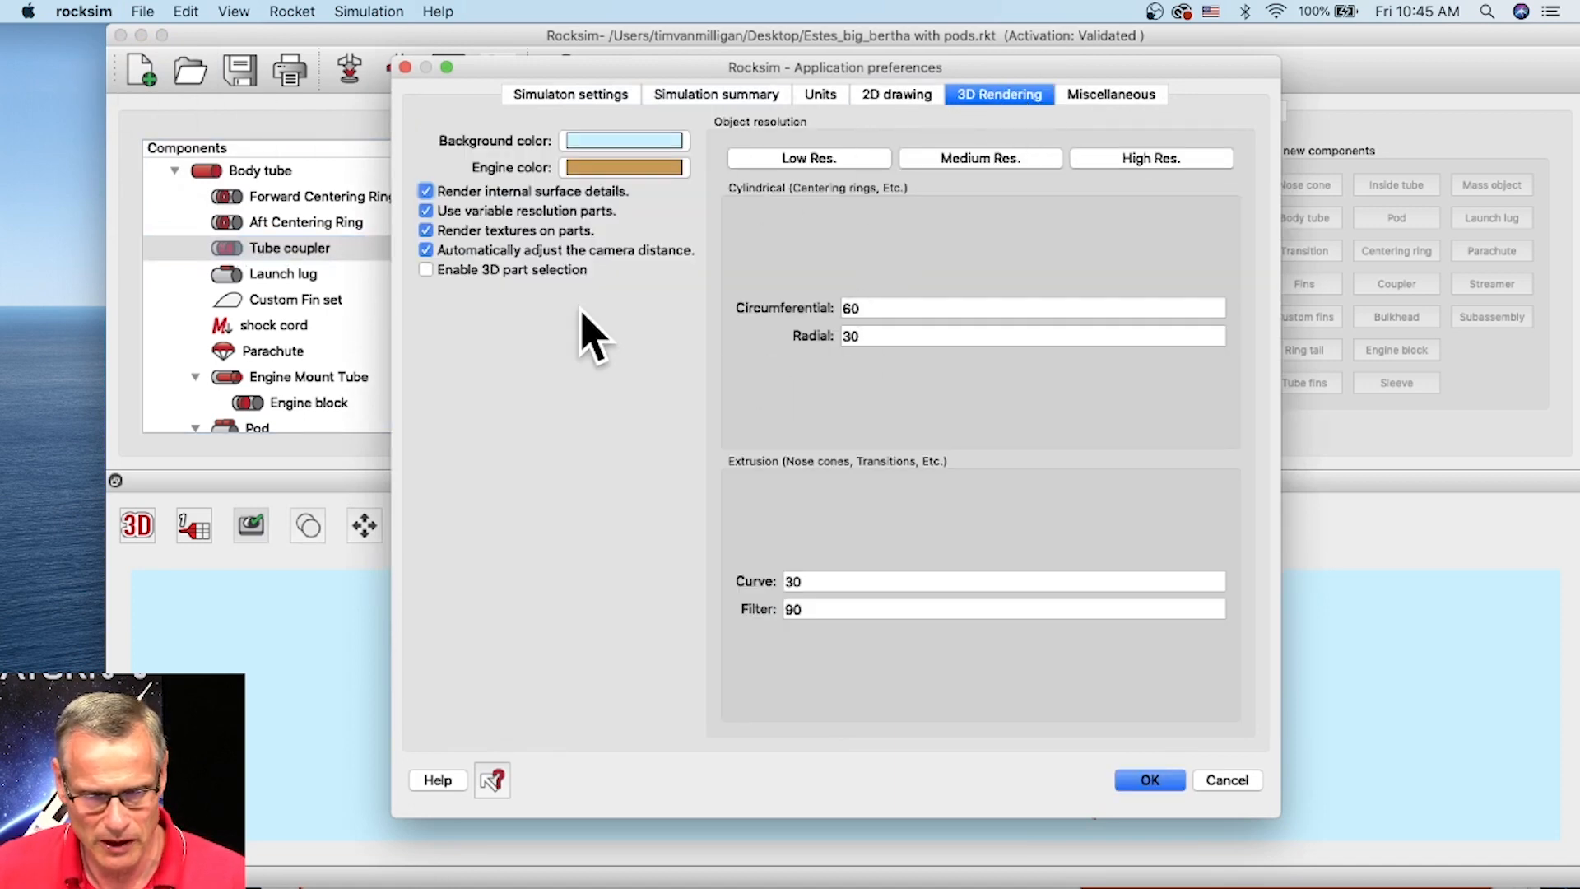
pyautogui.click(425, 269)
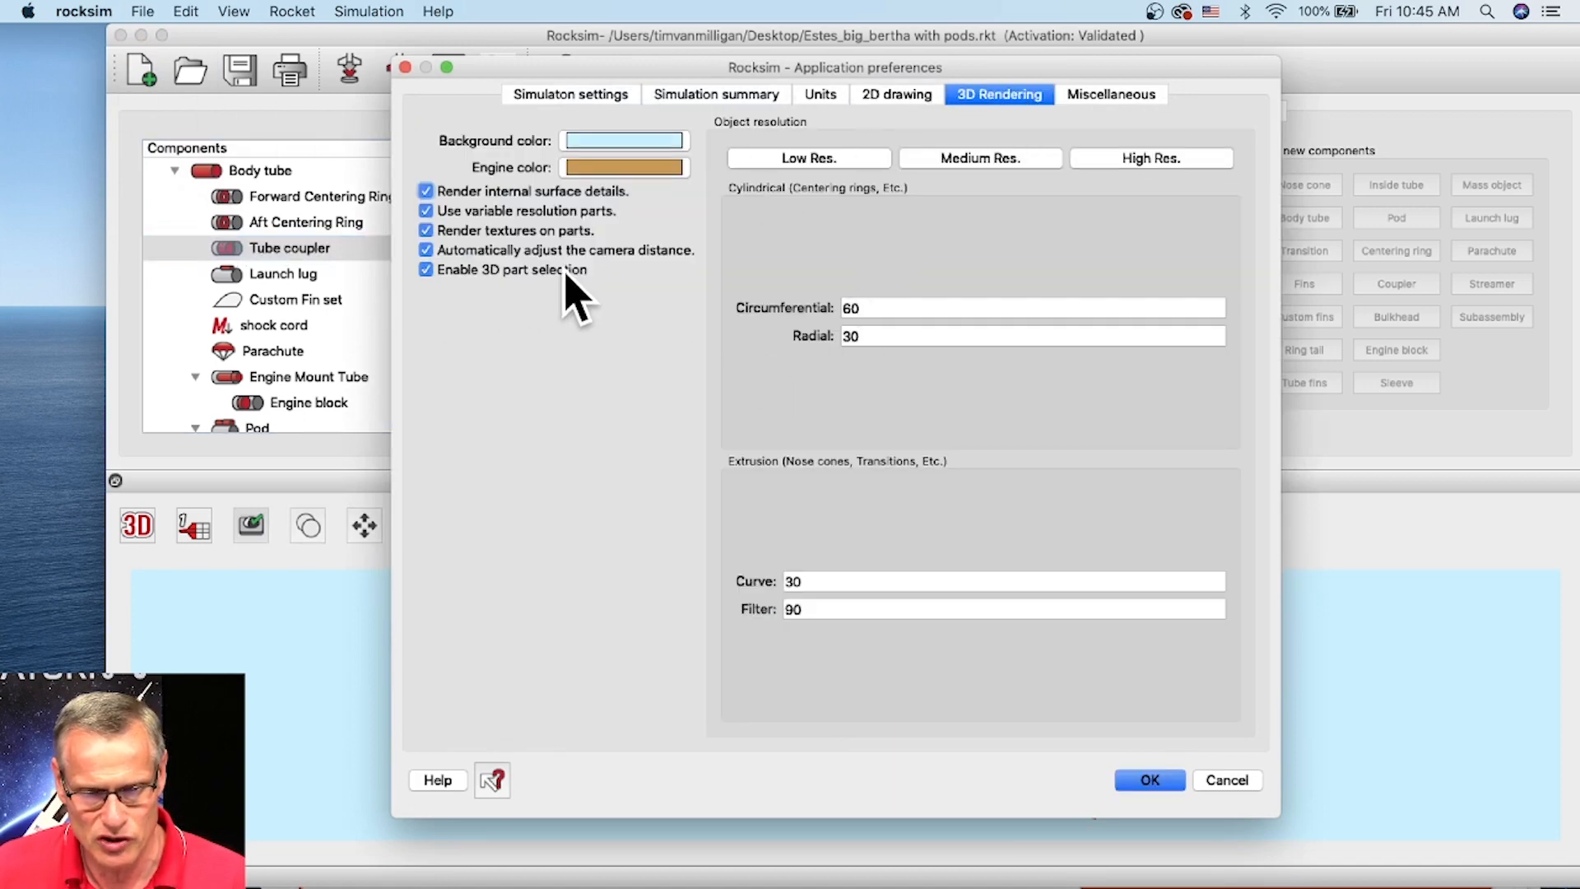
pyautogui.click(1150, 781)
# Highlight the engine mount tube, engine block, body tube and bnc-60L nose cone one by one in the 3D view, finishing with nothing highlighted
pyautogui.click(1029, 735)
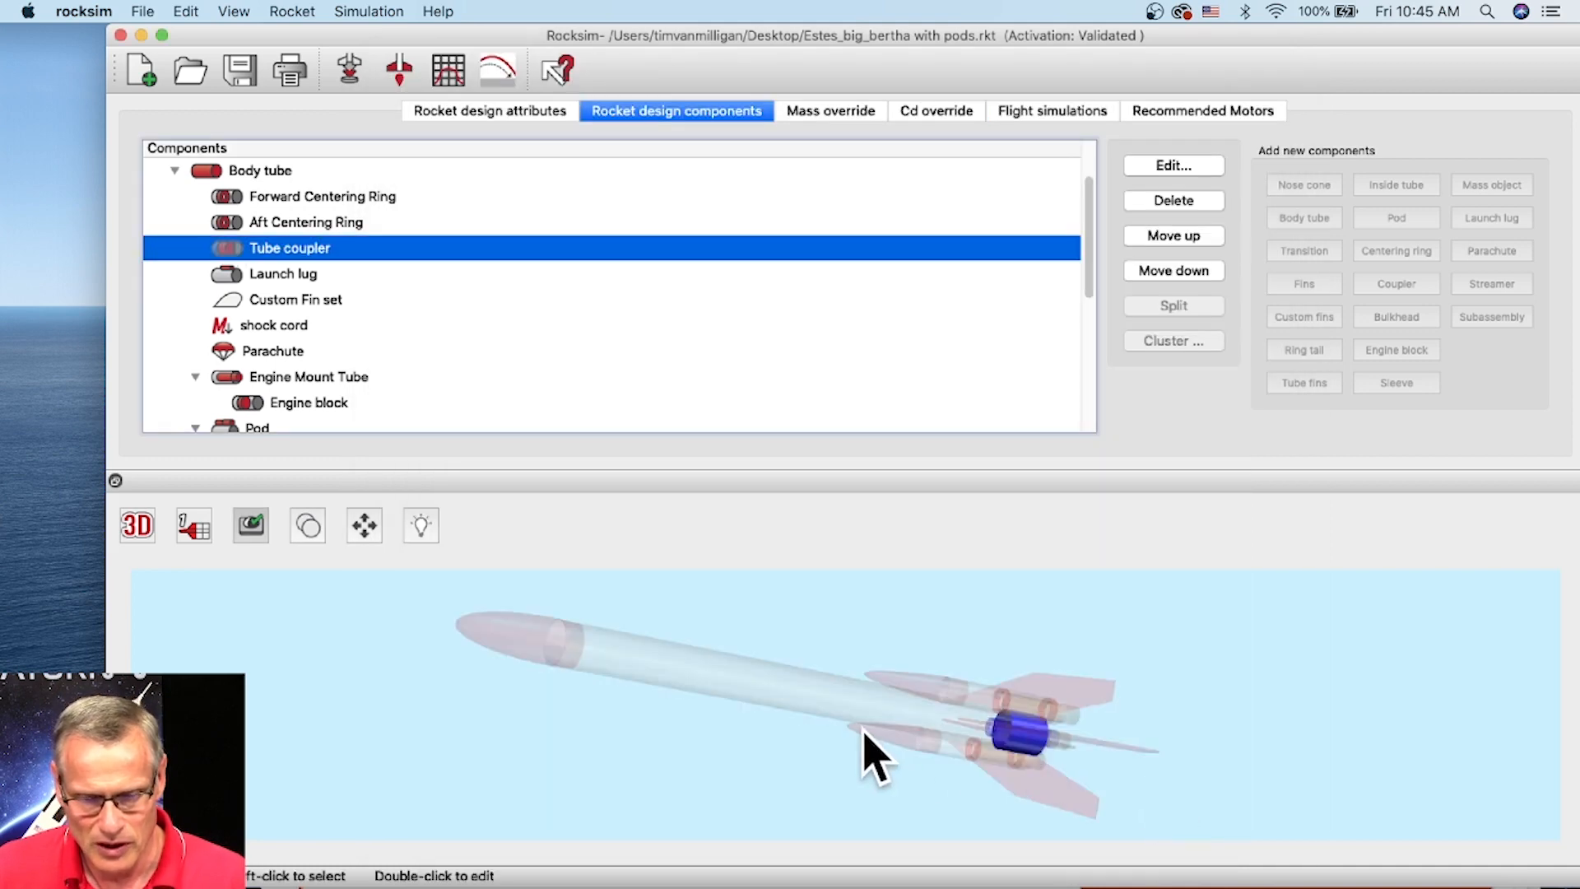
pyautogui.click(846, 688)
pyautogui.click(305, 381)
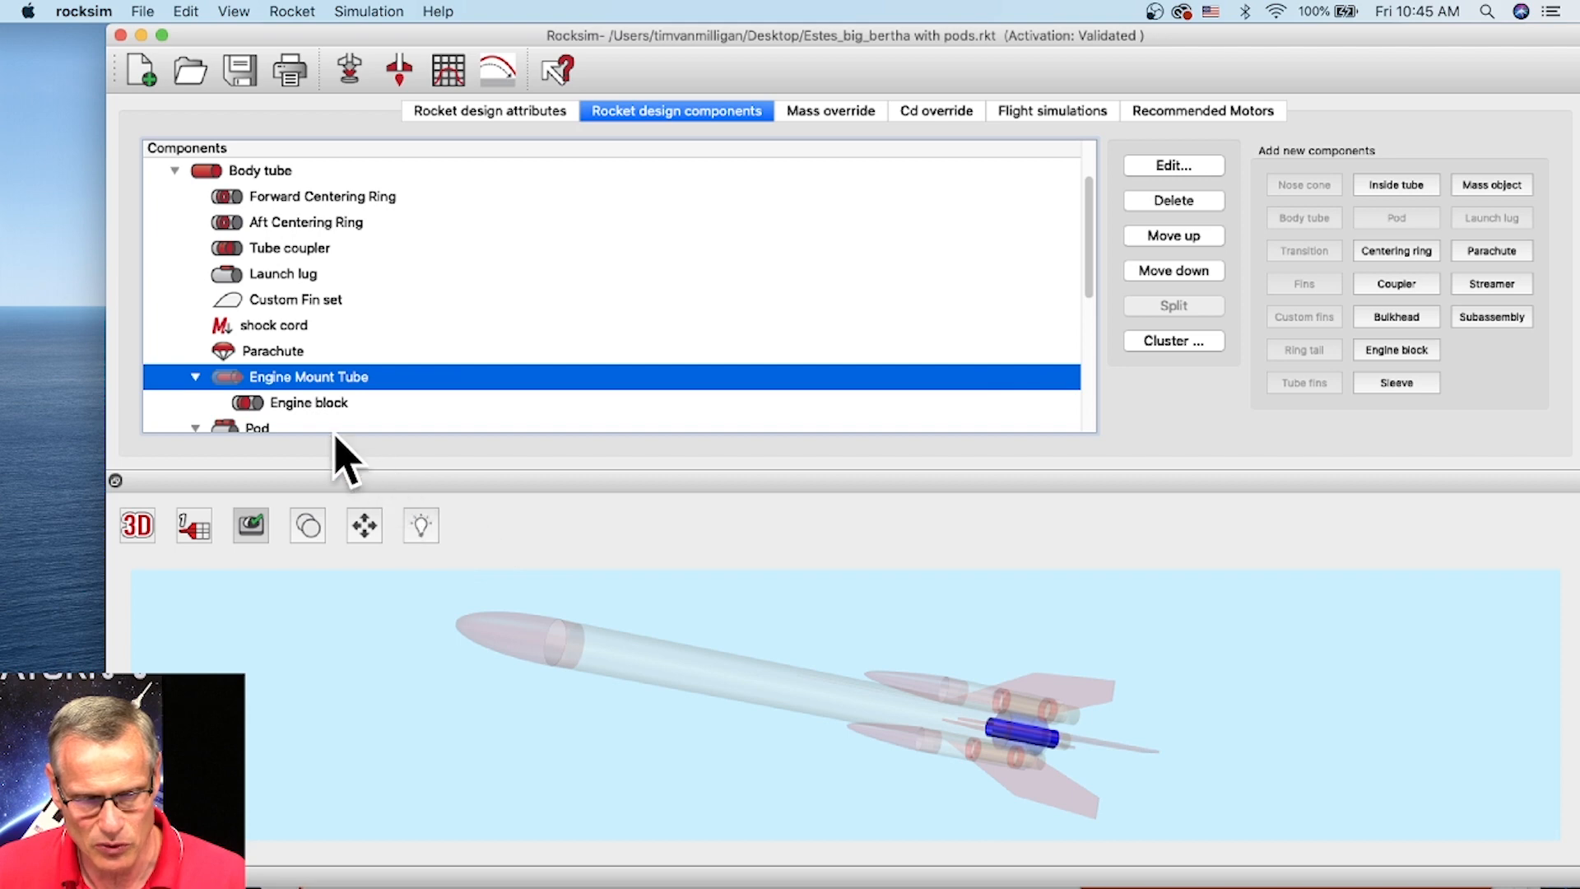
pyautogui.click(295, 404)
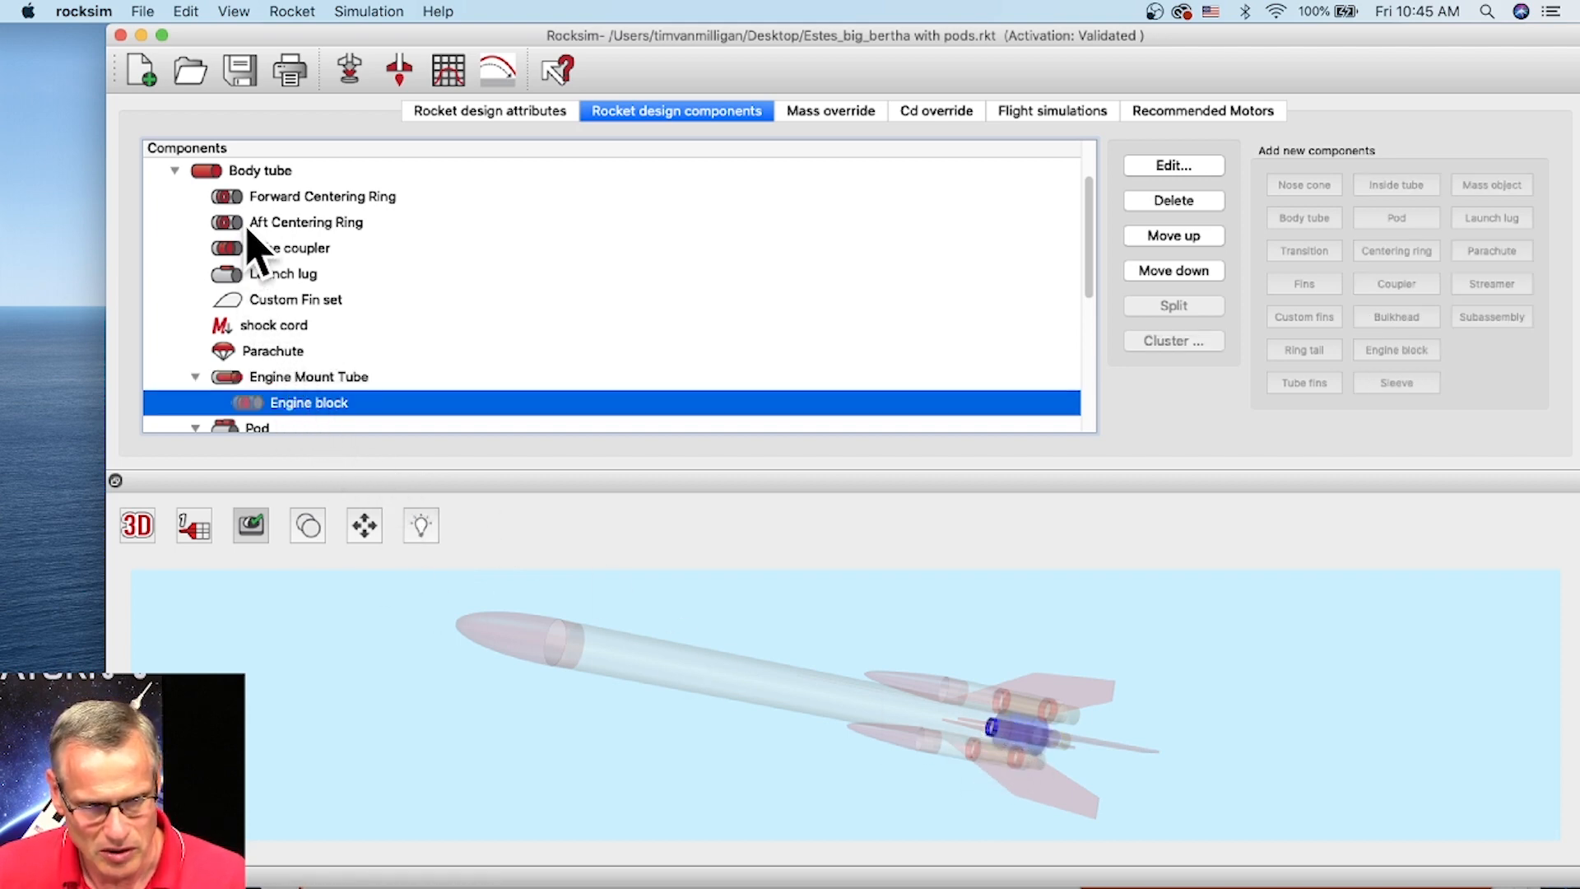
pyautogui.click(257, 173)
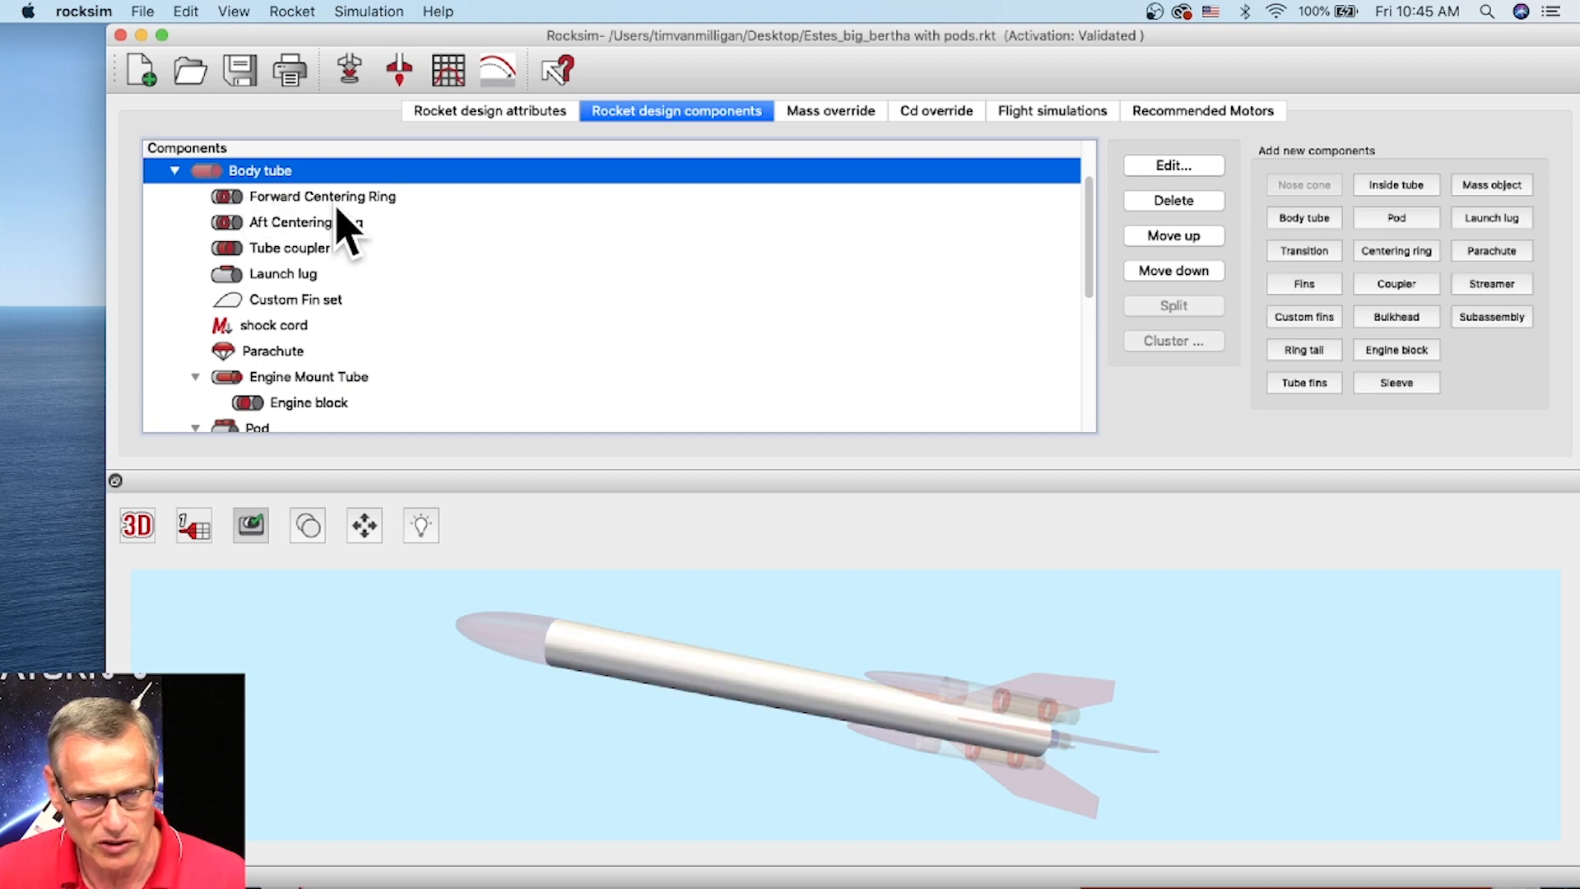
pyautogui.scroll(3, 346, 239)
pyautogui.click(245, 201)
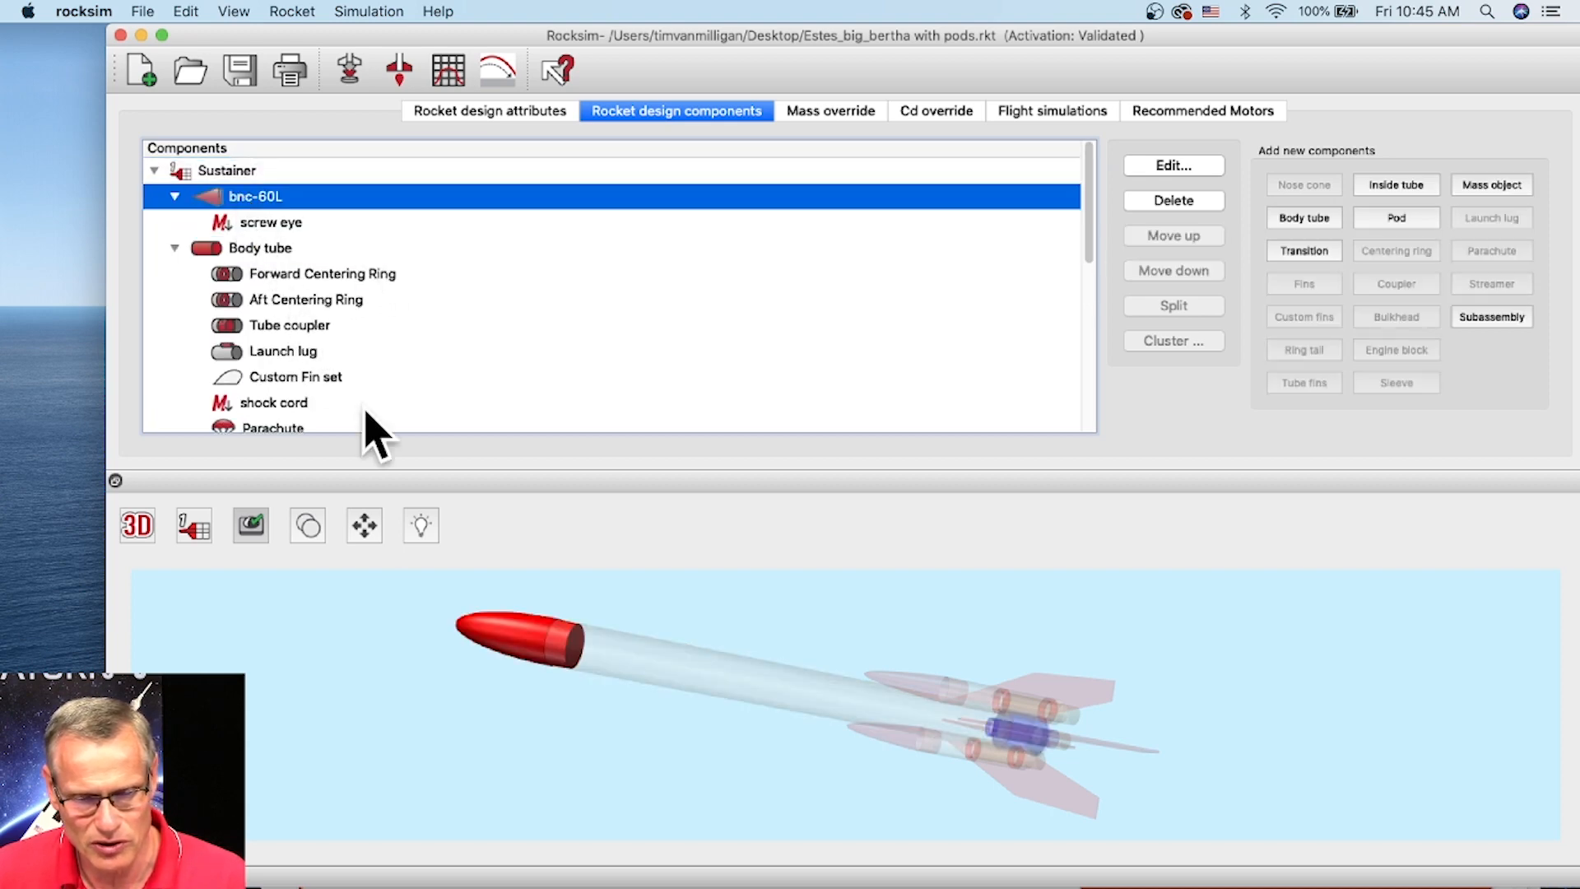
pyautogui.click(398, 706)
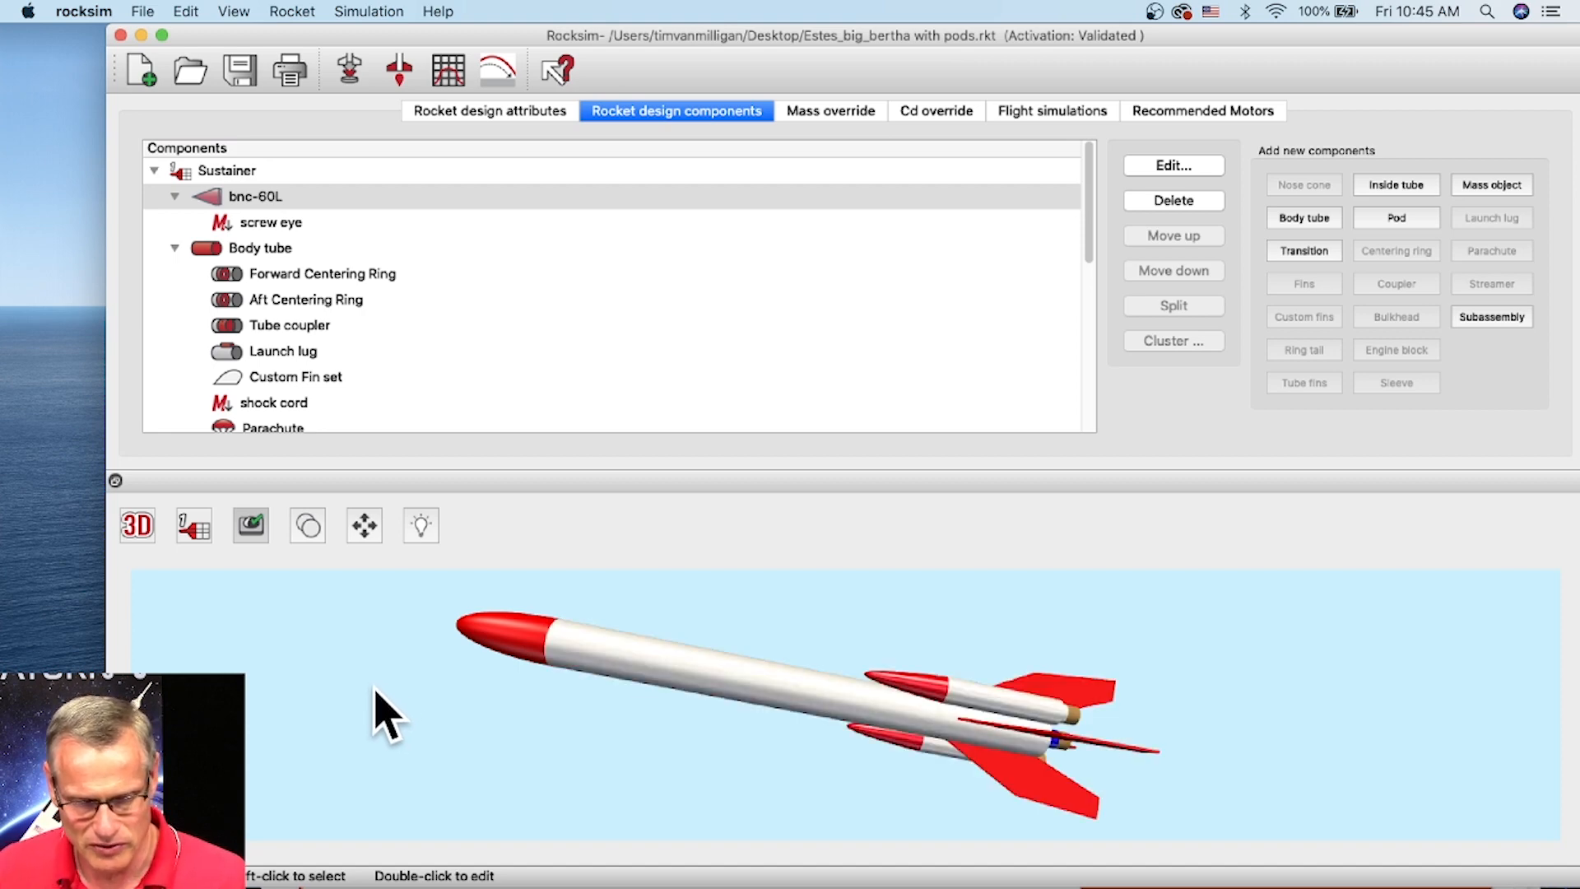
# Save the Big Bertha design and open Estes_big_bertha with pods.rkt from the Desktop in RockSim Pro, discarding the strap-on booster changes
pyautogui.moveTo(773, 769); pyautogui.dragTo(1575, 646)
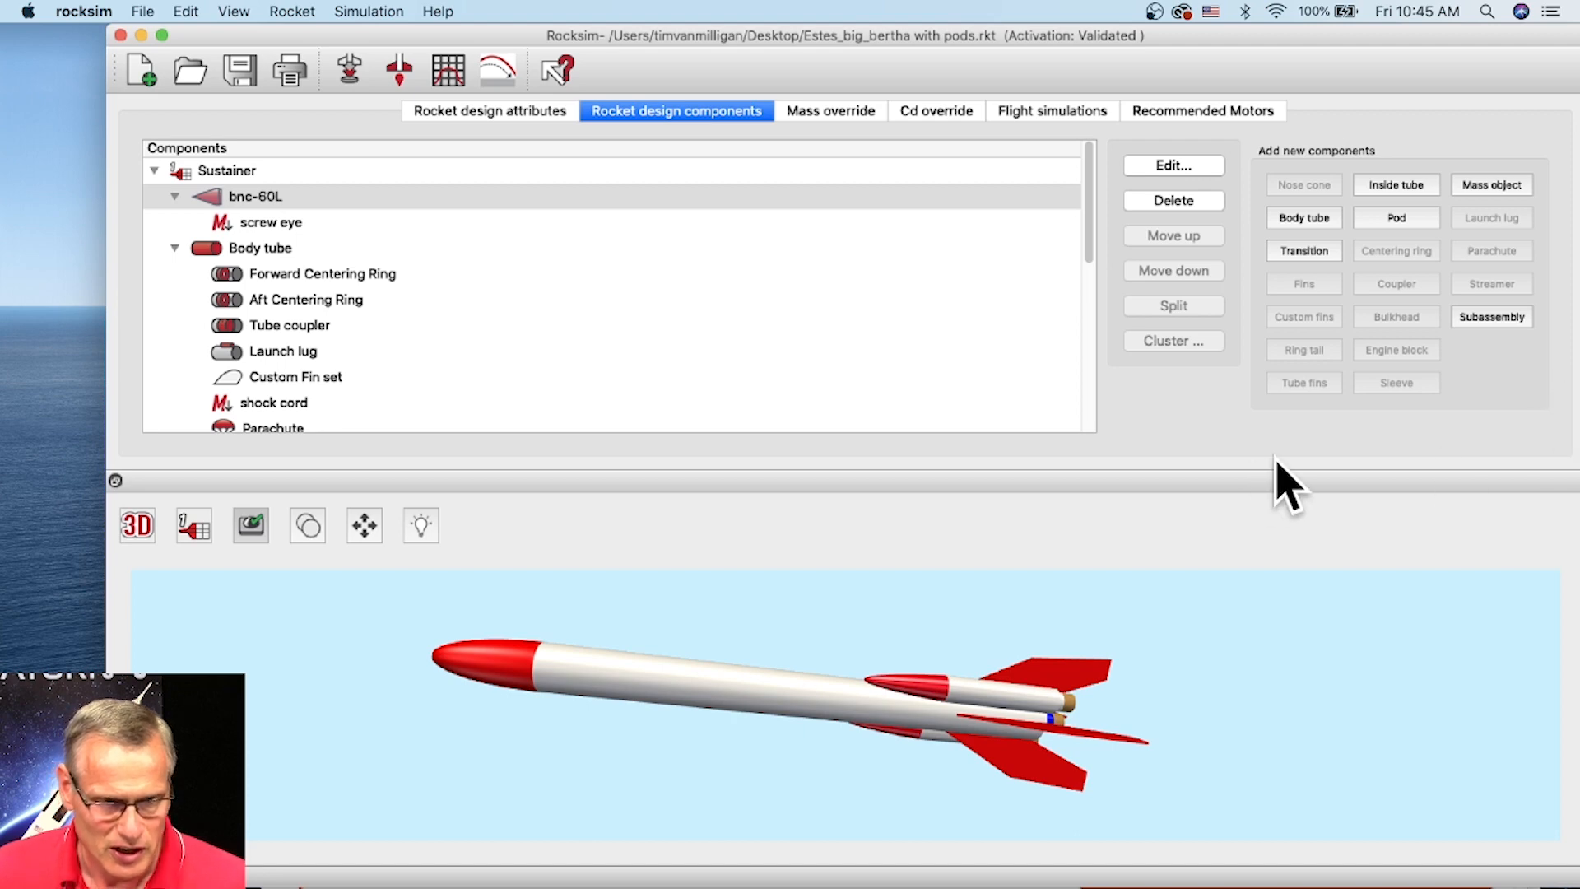
pyautogui.click(240, 72)
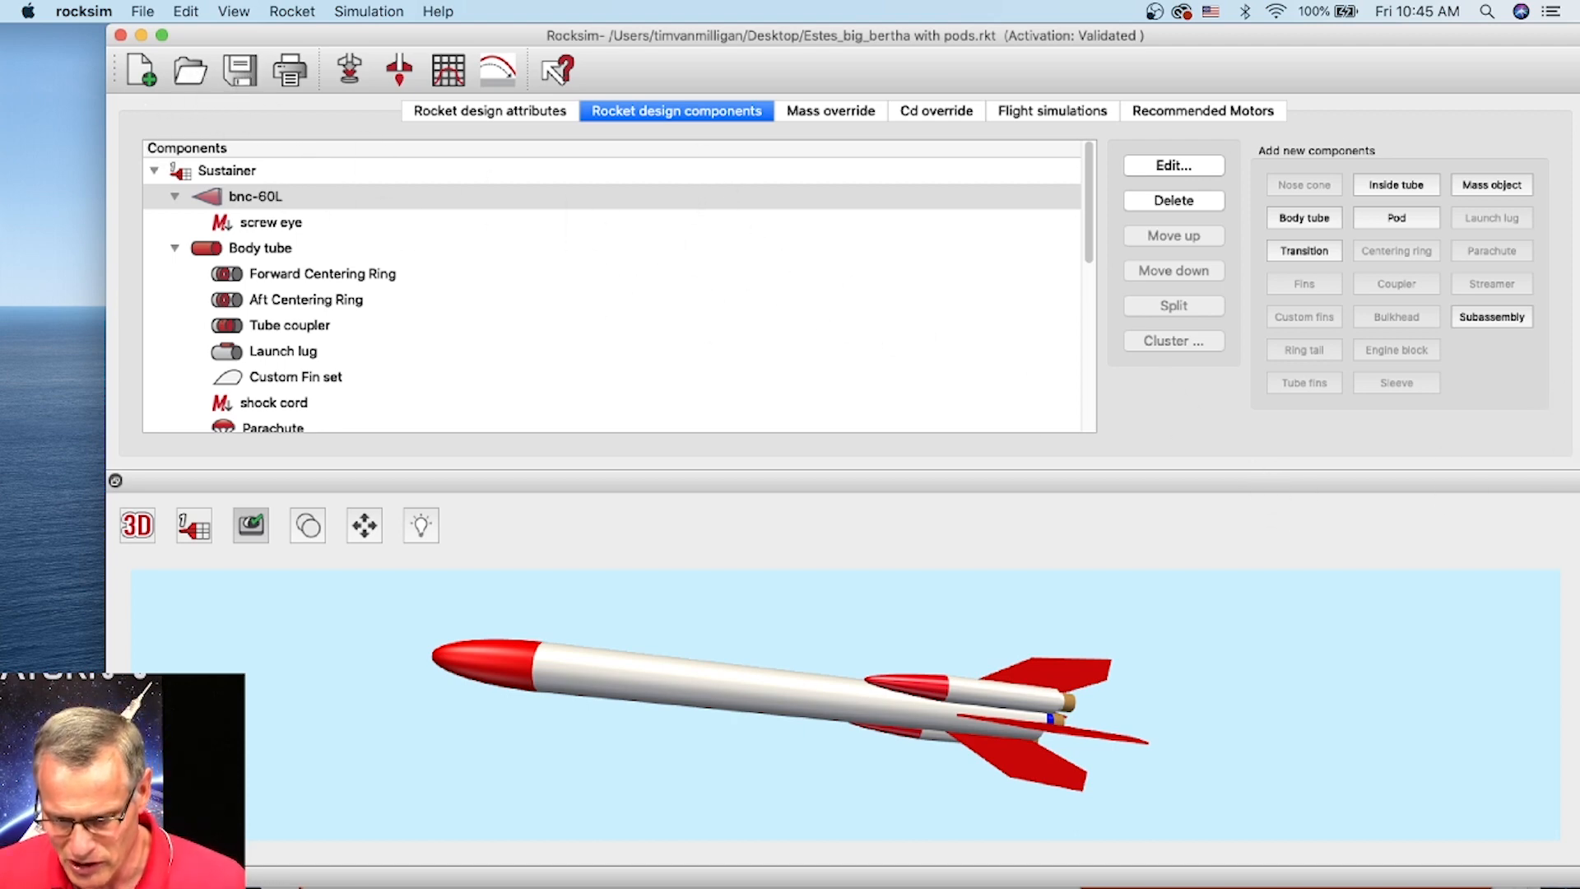
pyautogui.click(1484, 887)
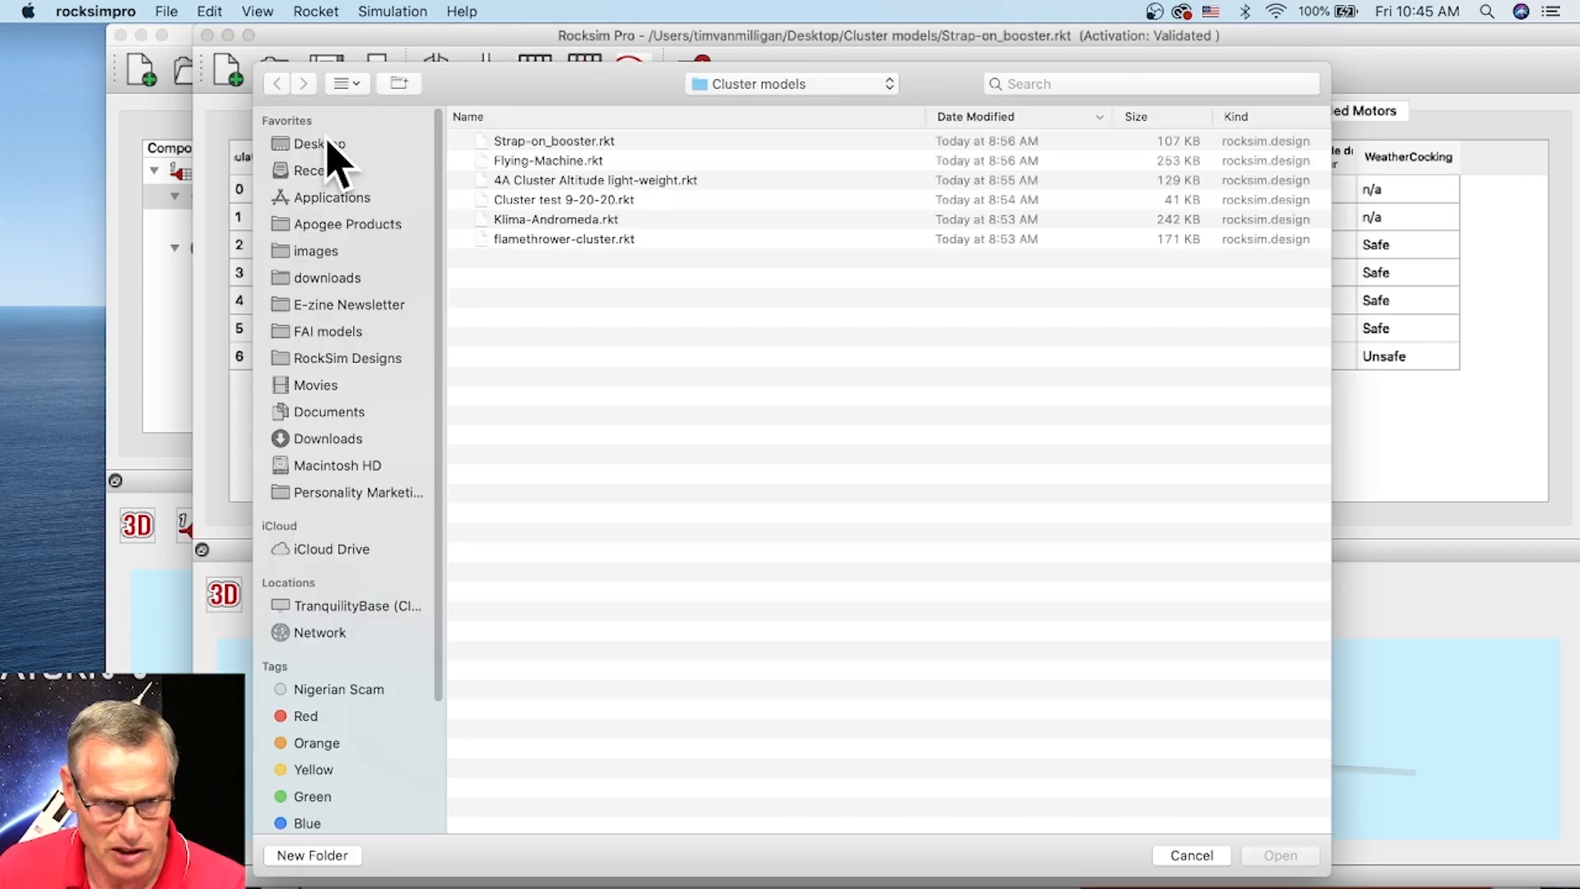
pyautogui.click(326, 138)
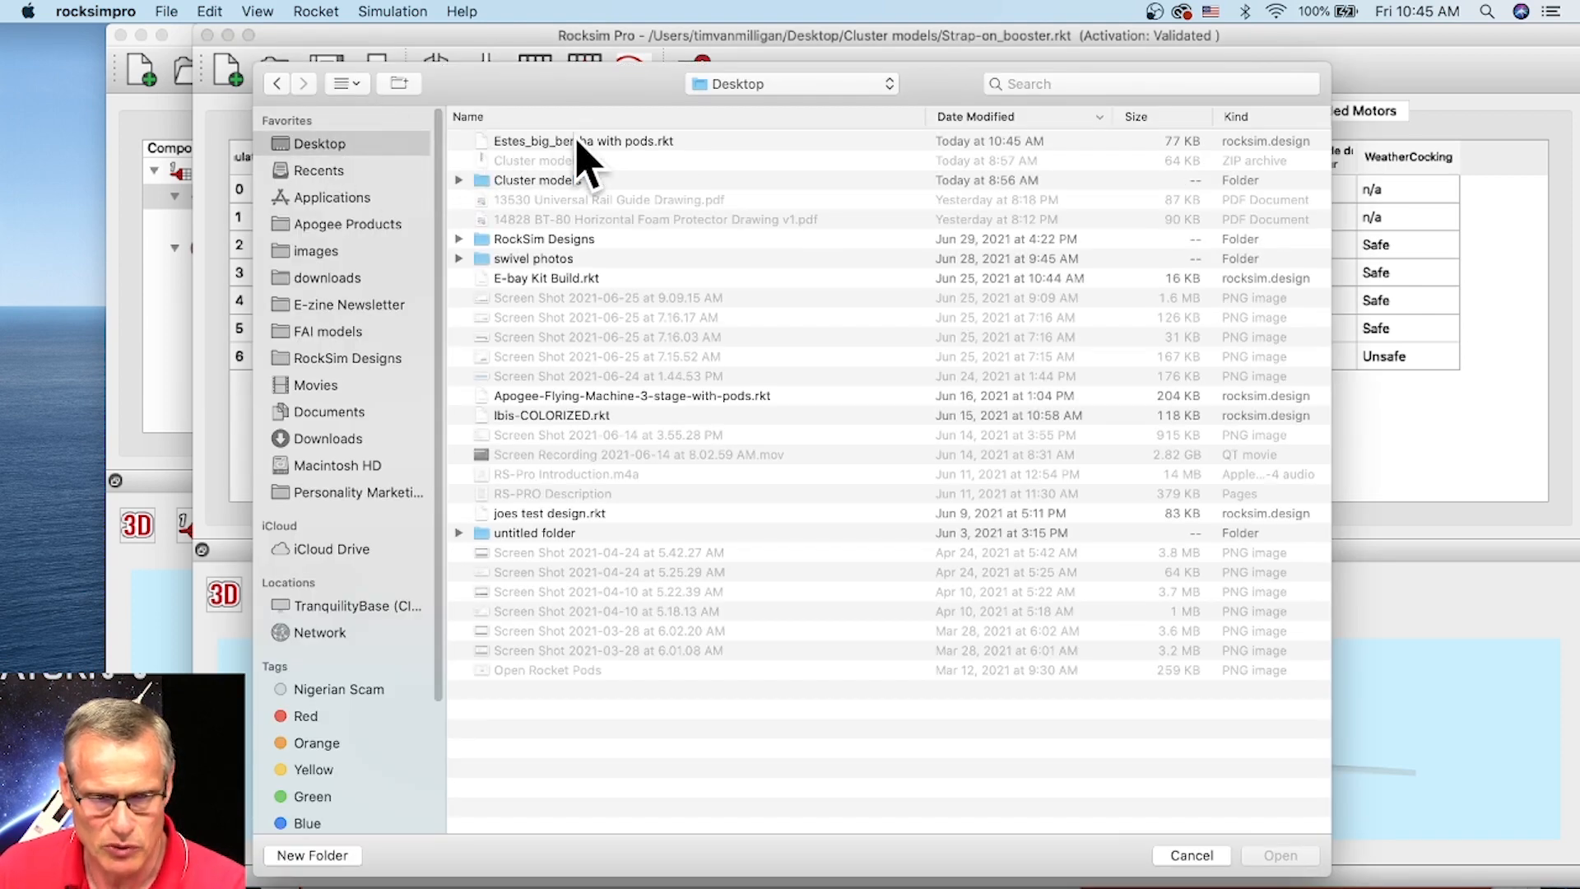
pyautogui.click(577, 142)
pyautogui.click(1289, 854)
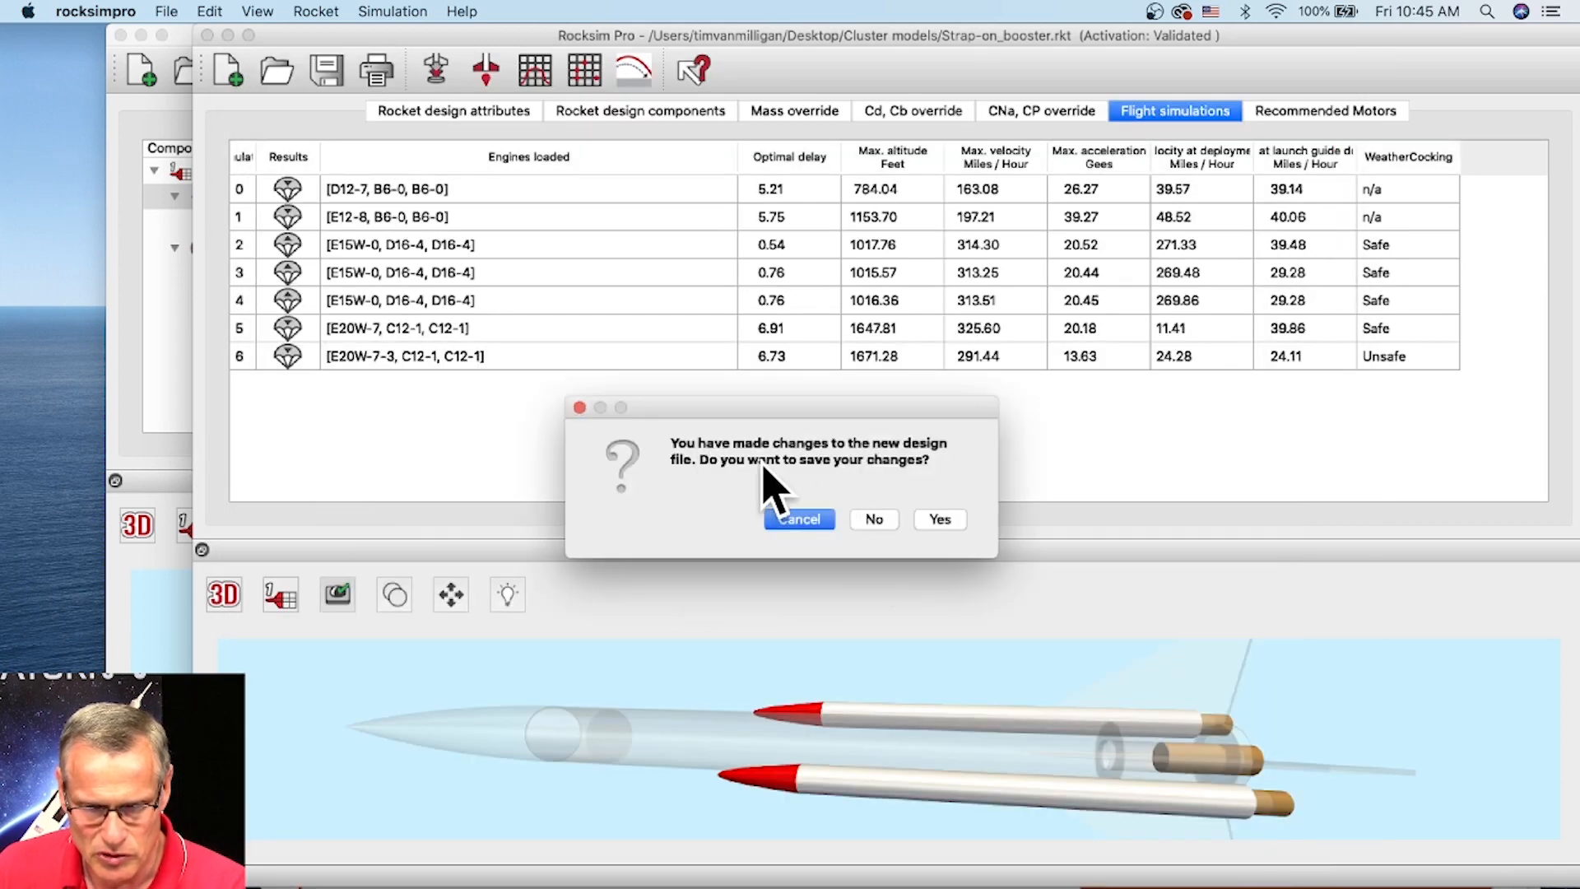
pyautogui.click(877, 525)
pyautogui.moveTo(194, 387); pyautogui.dragTo(110, 367)
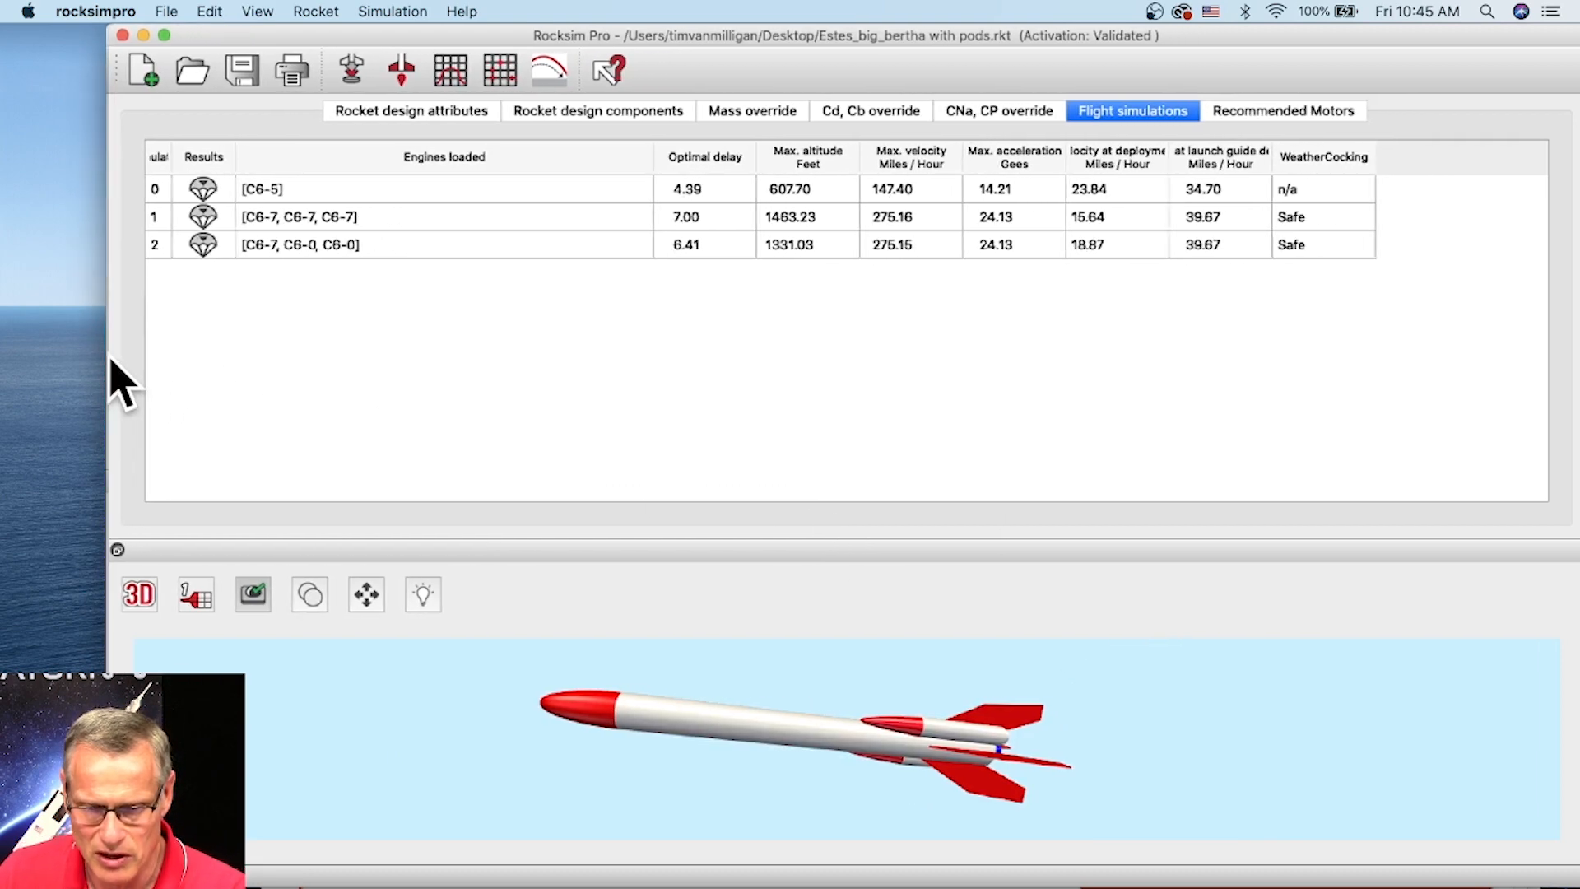
# Load the engines from the [C6-7, C6-0, C6-0] flight simulation into the rocket and rotate the 3D model to show its tail
pyautogui.moveTo(893, 699); pyautogui.dragTo(840, 694)
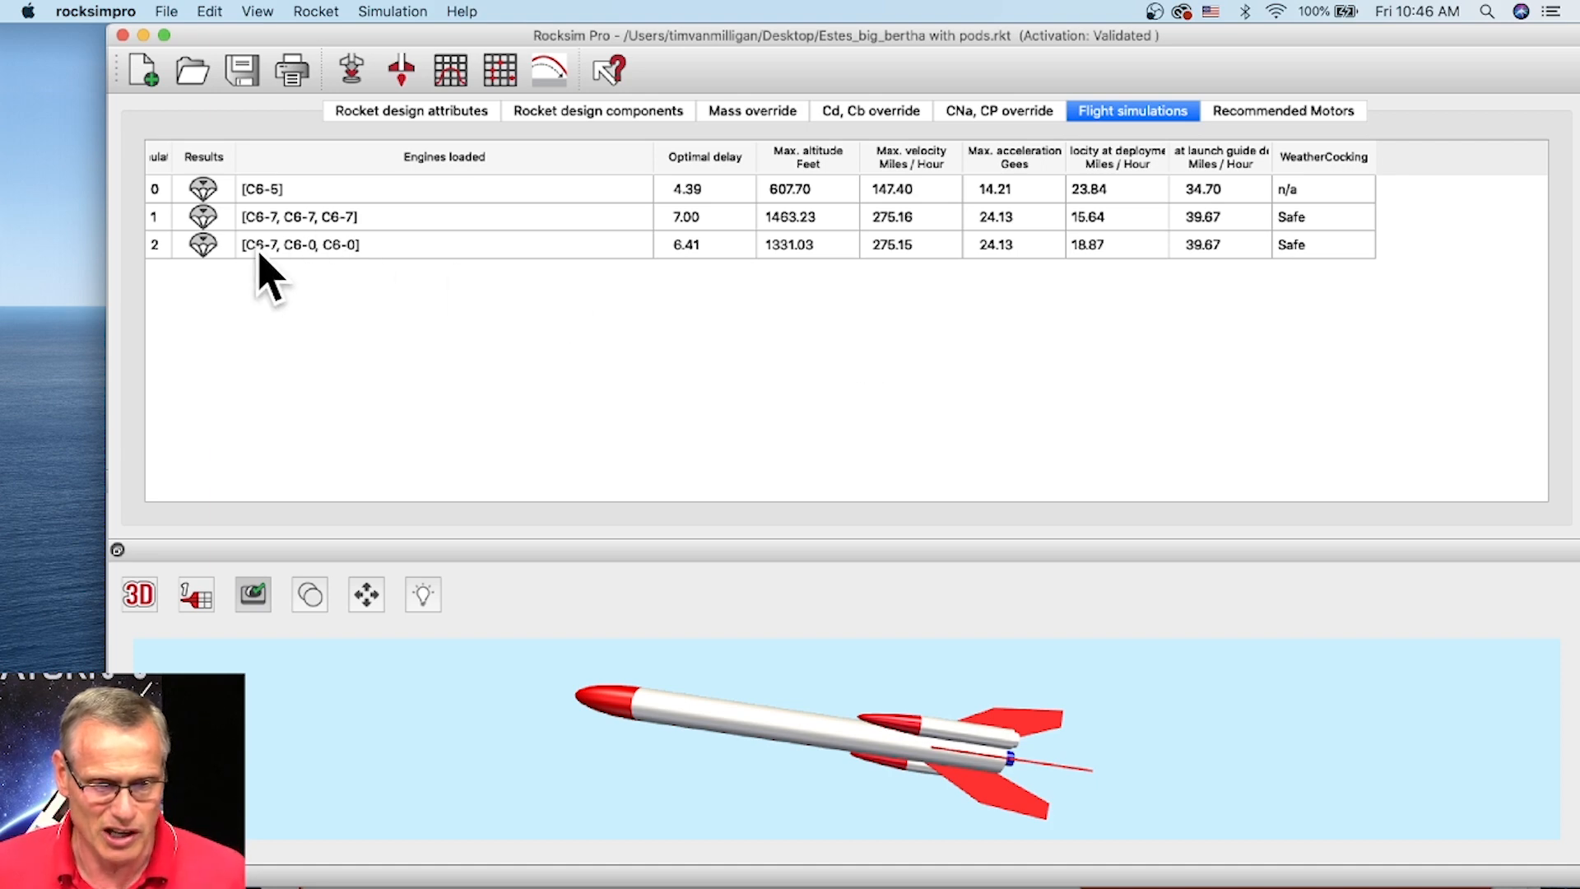
pyautogui.click(290, 247)
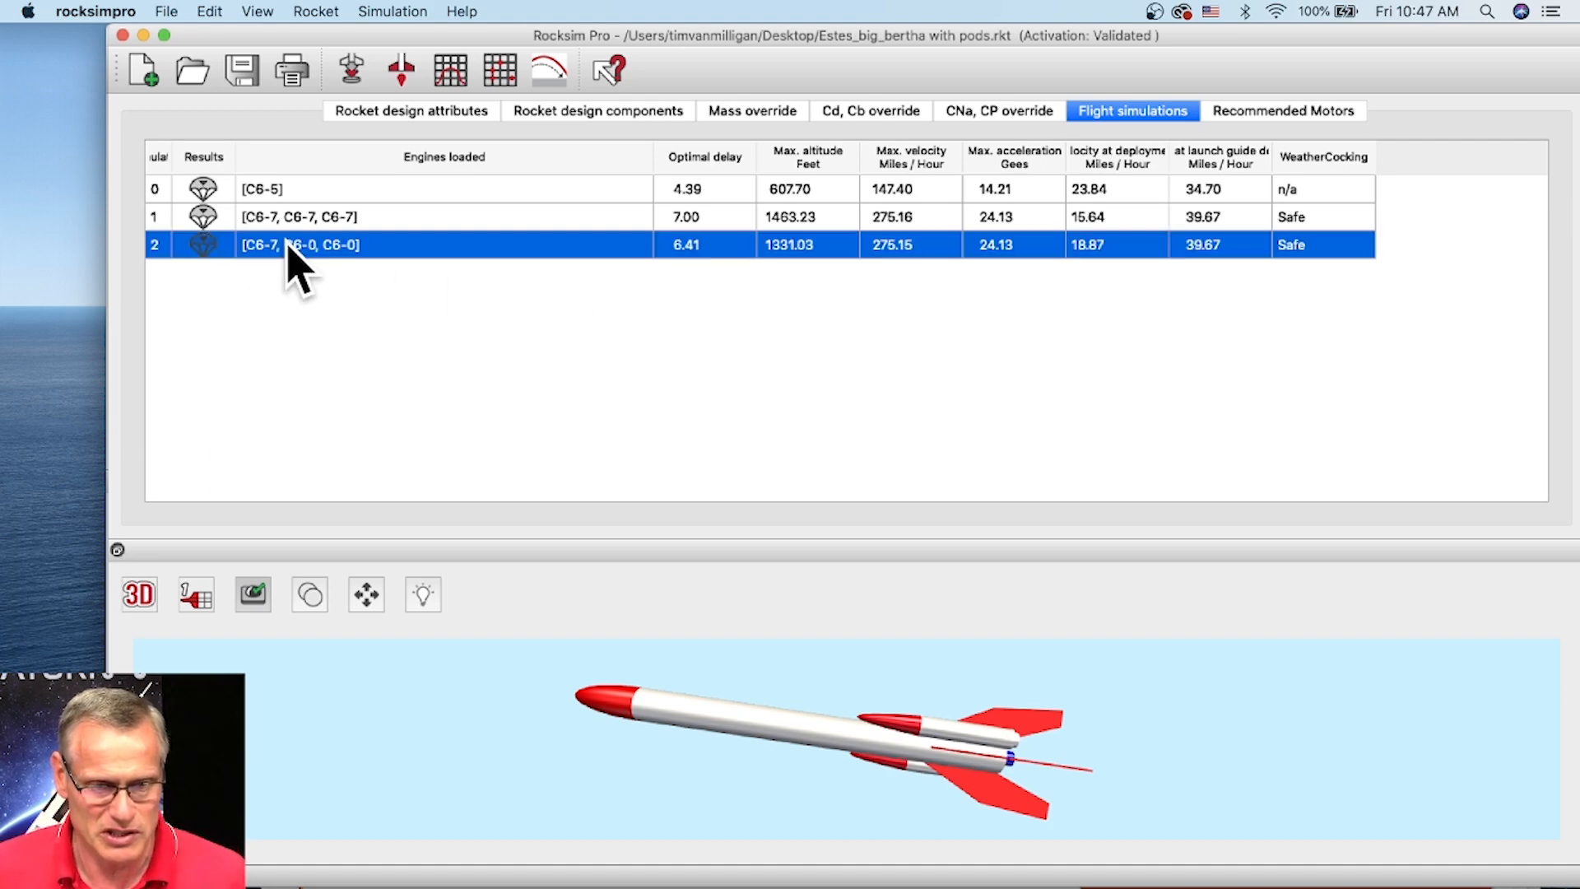
pyautogui.rightClick(383, 247)
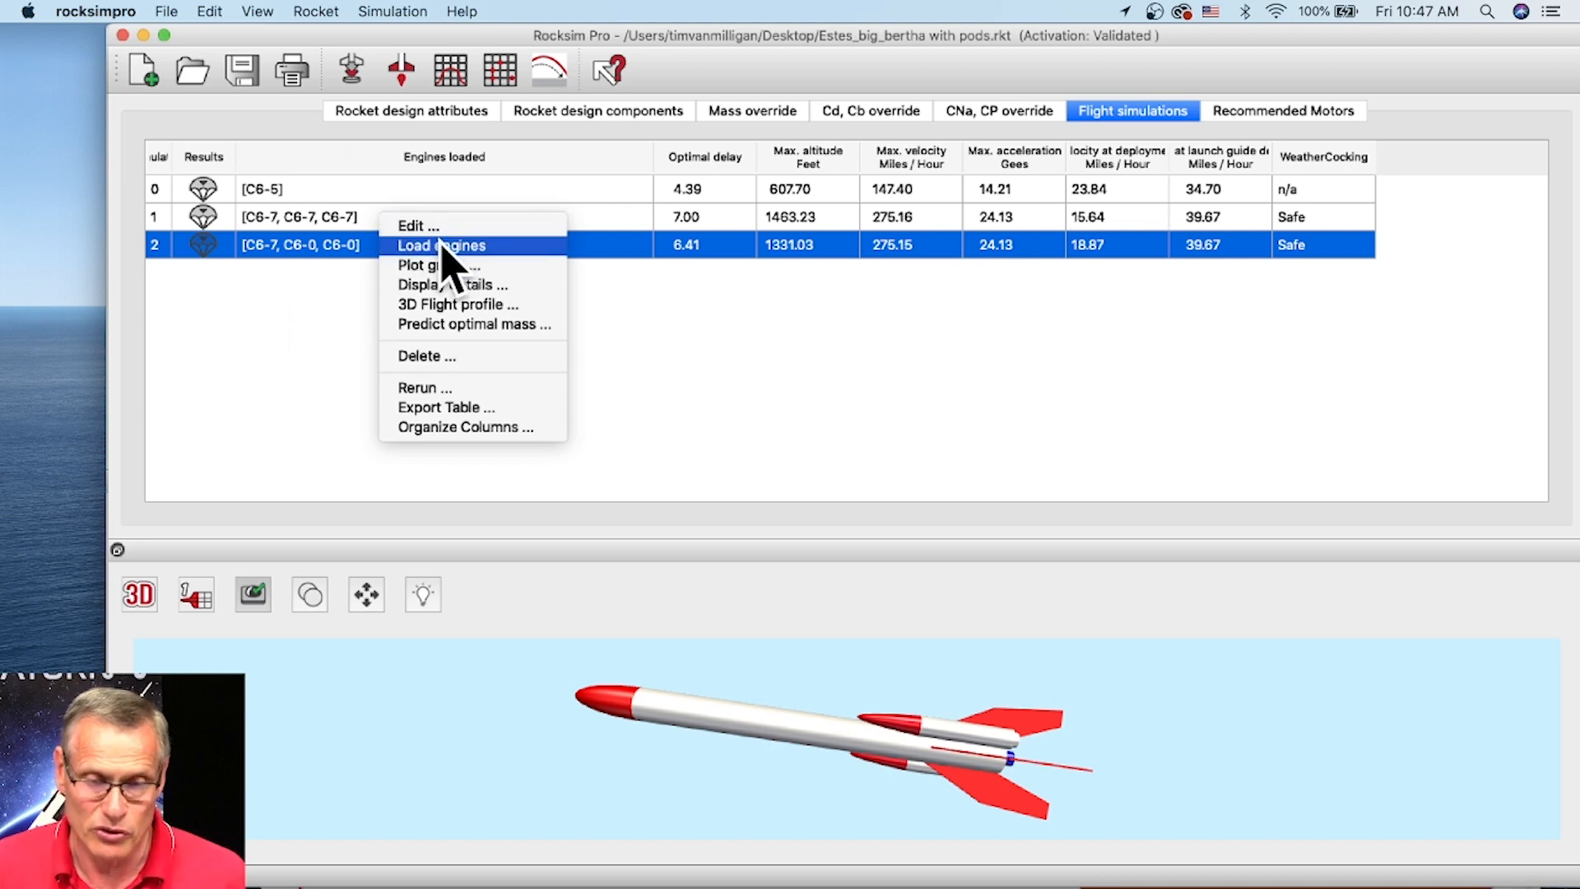
pyautogui.click(913, 389)
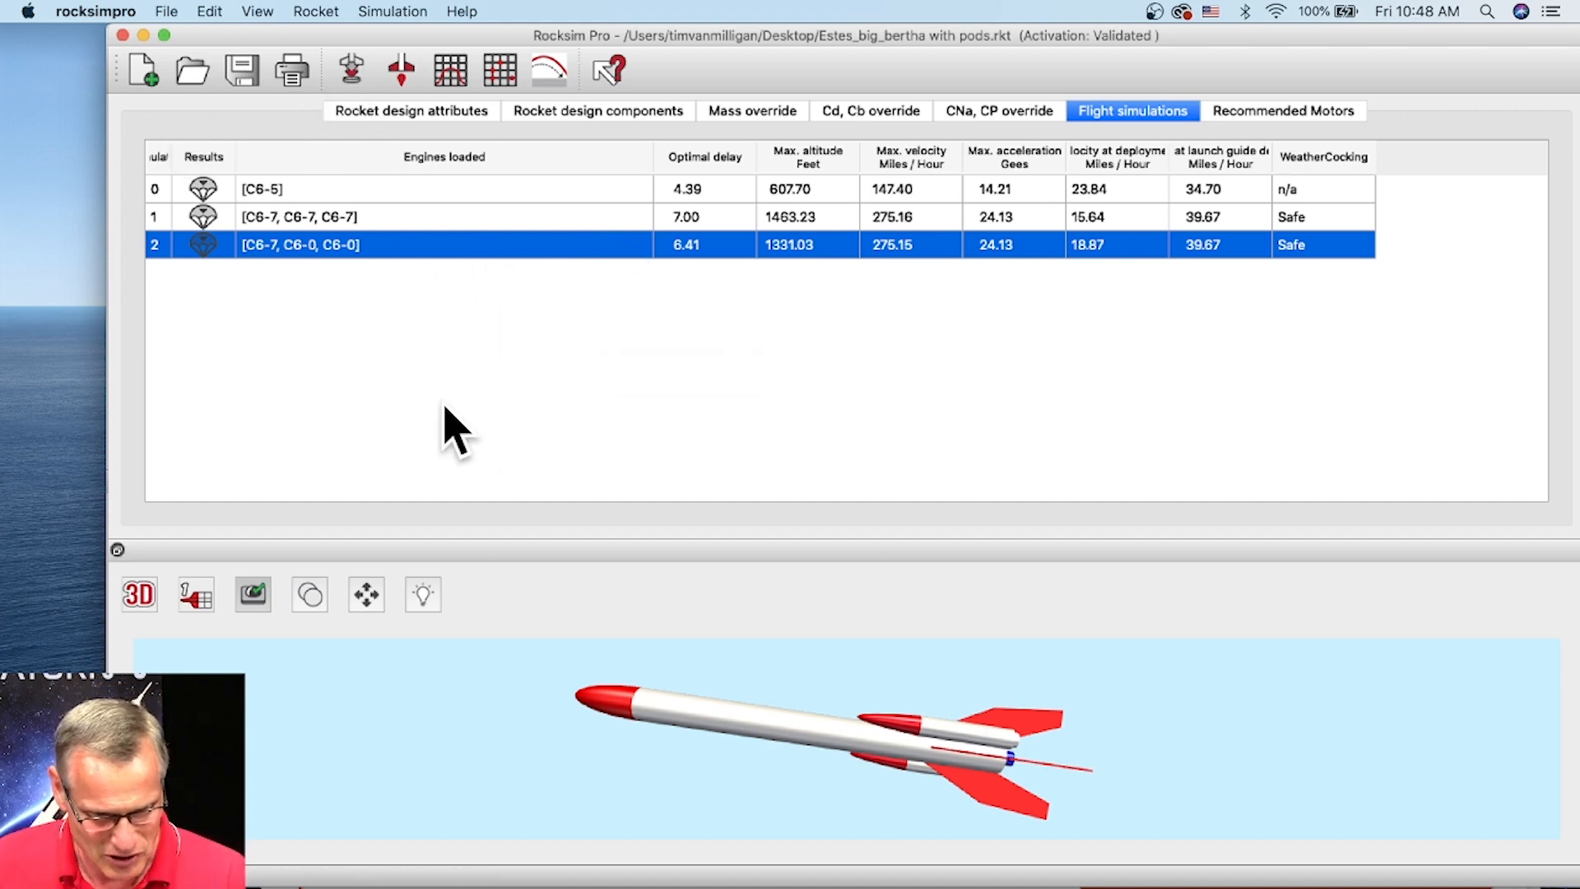
pyautogui.rightClick(349, 249)
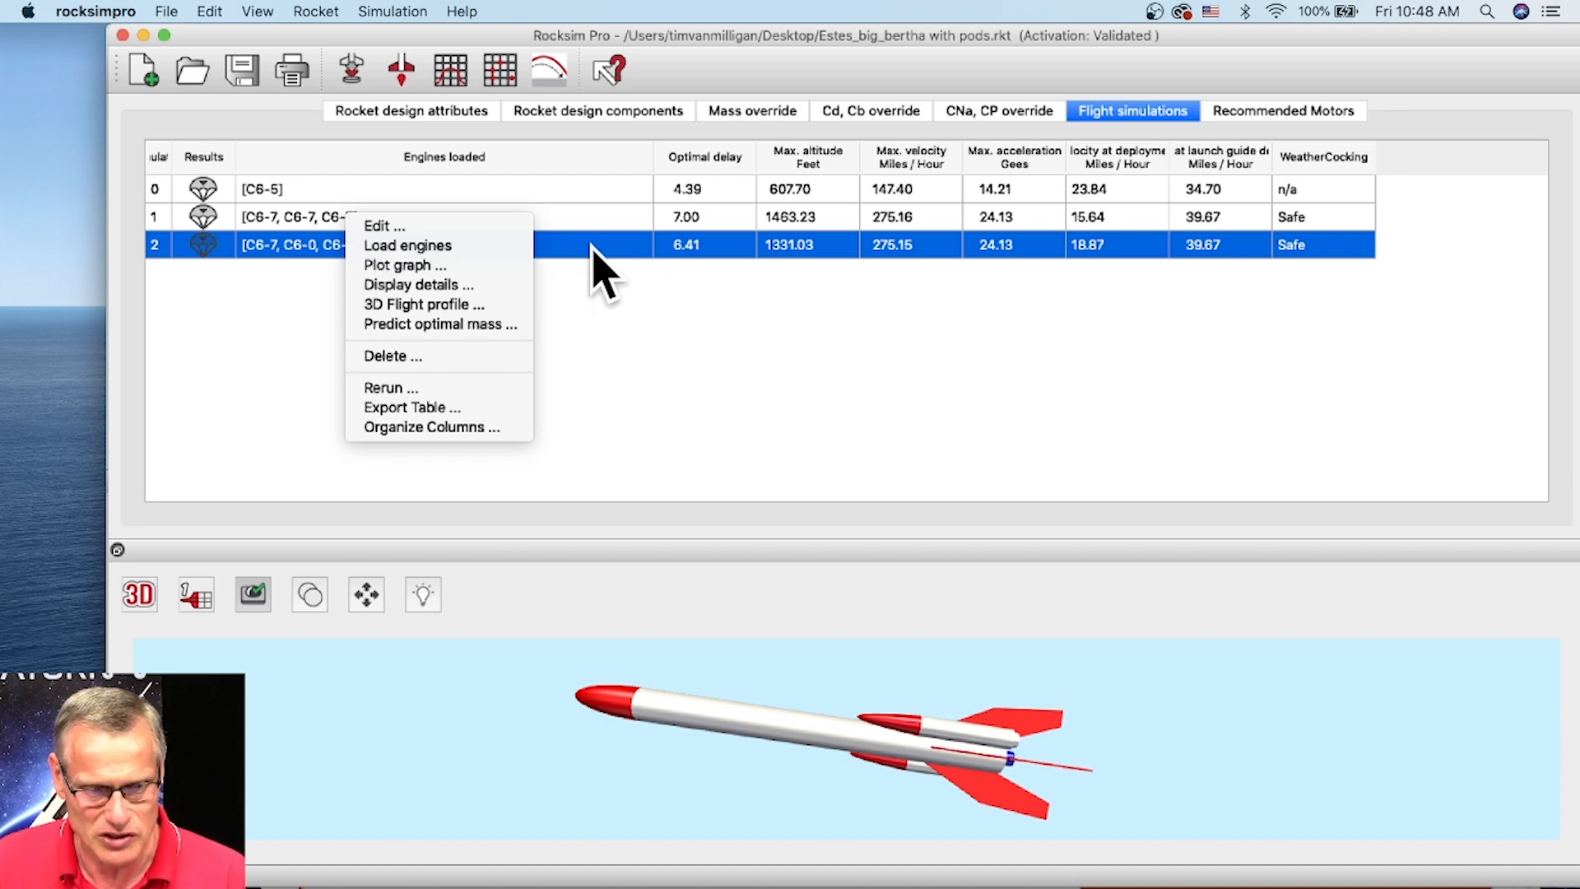
pyautogui.click(393, 247)
pyautogui.moveTo(997, 761); pyautogui.dragTo(892, 739)
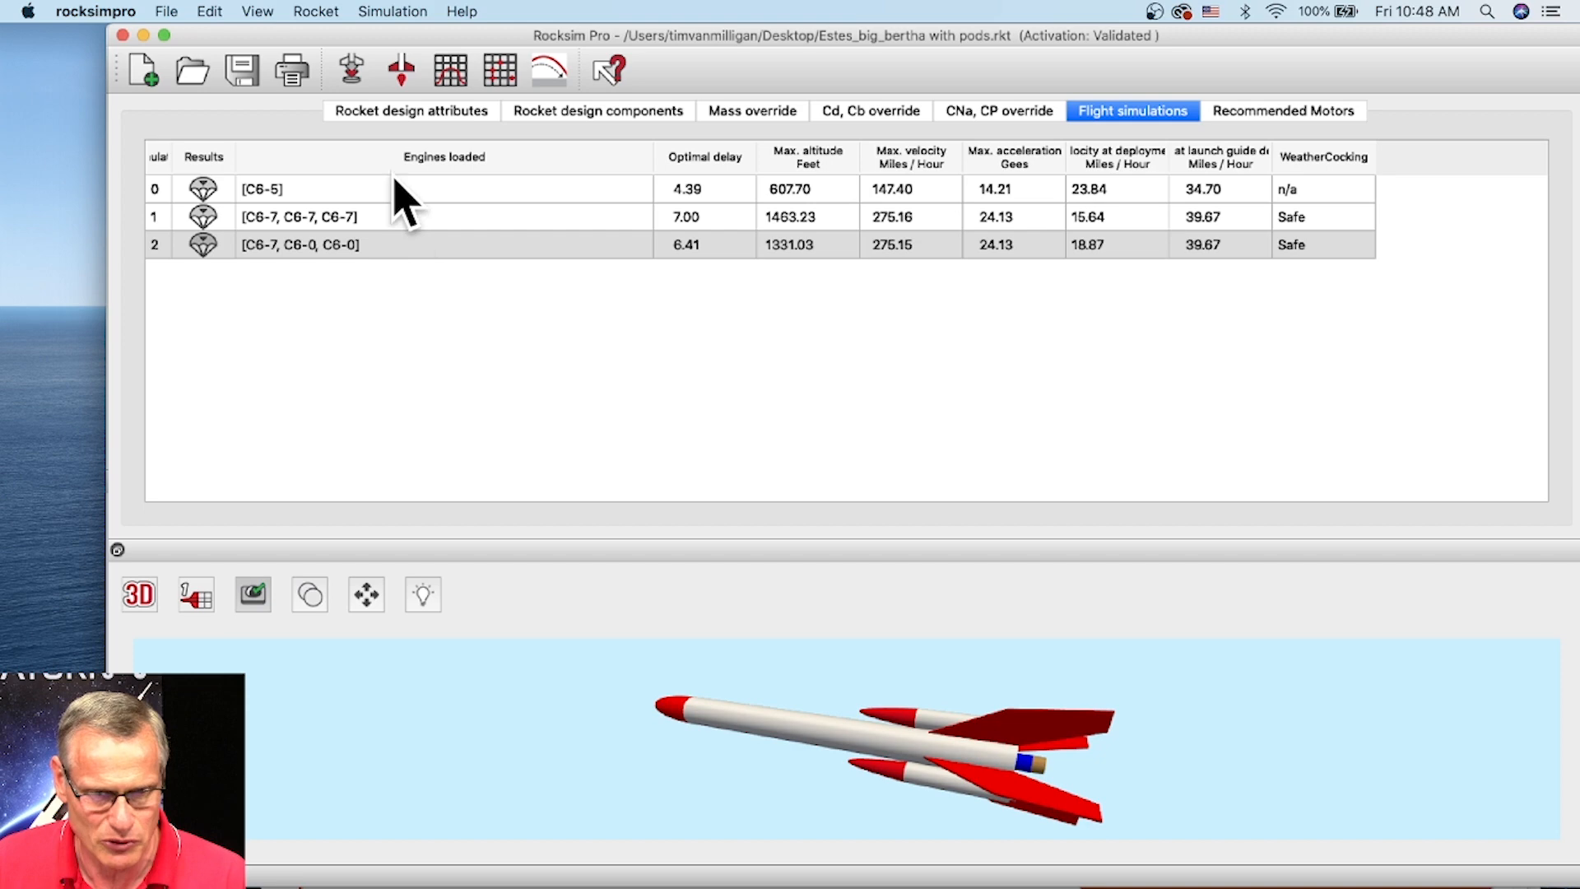
# Open the simulation properties, widen the engine manufacturer column, and review the flight events and starting state settings
pyautogui.click(355, 71)
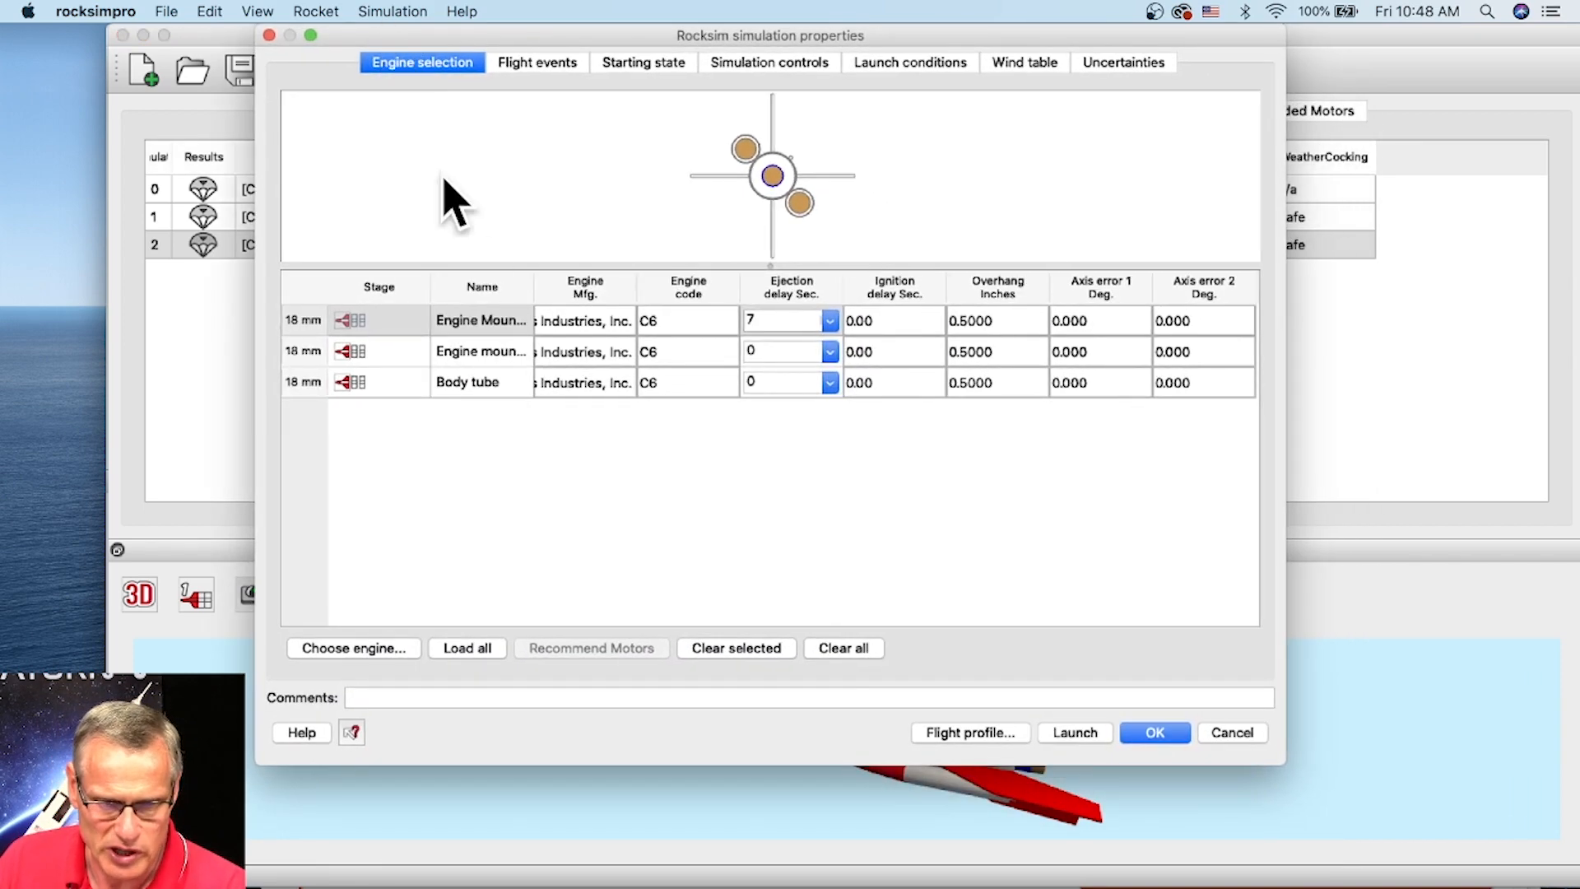
pyautogui.moveTo(635, 279); pyautogui.dragTo(681, 283)
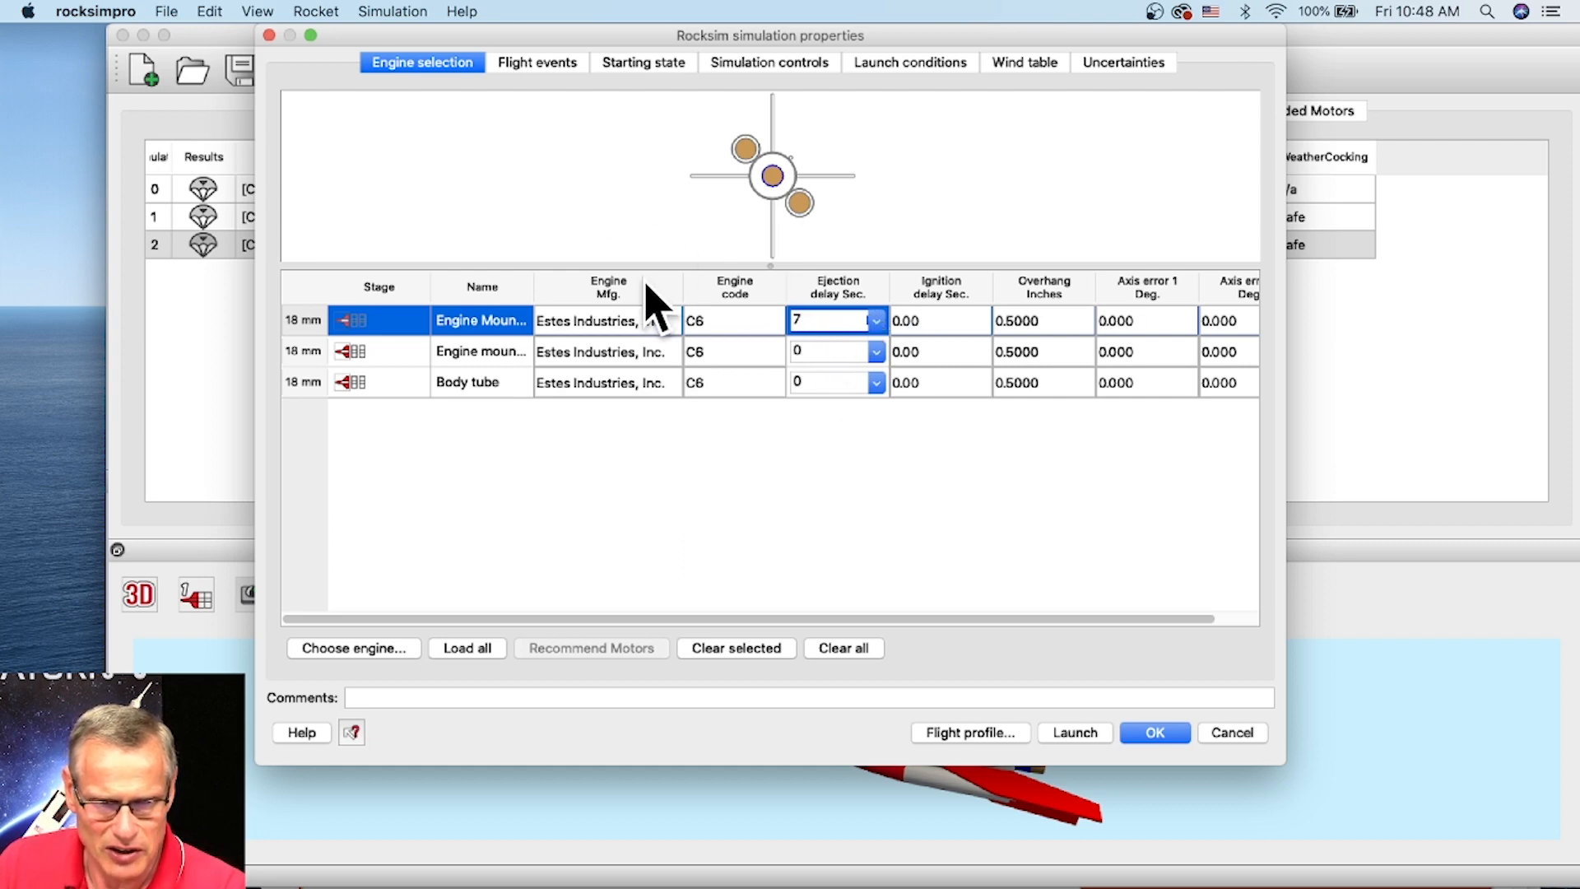
pyautogui.click(527, 64)
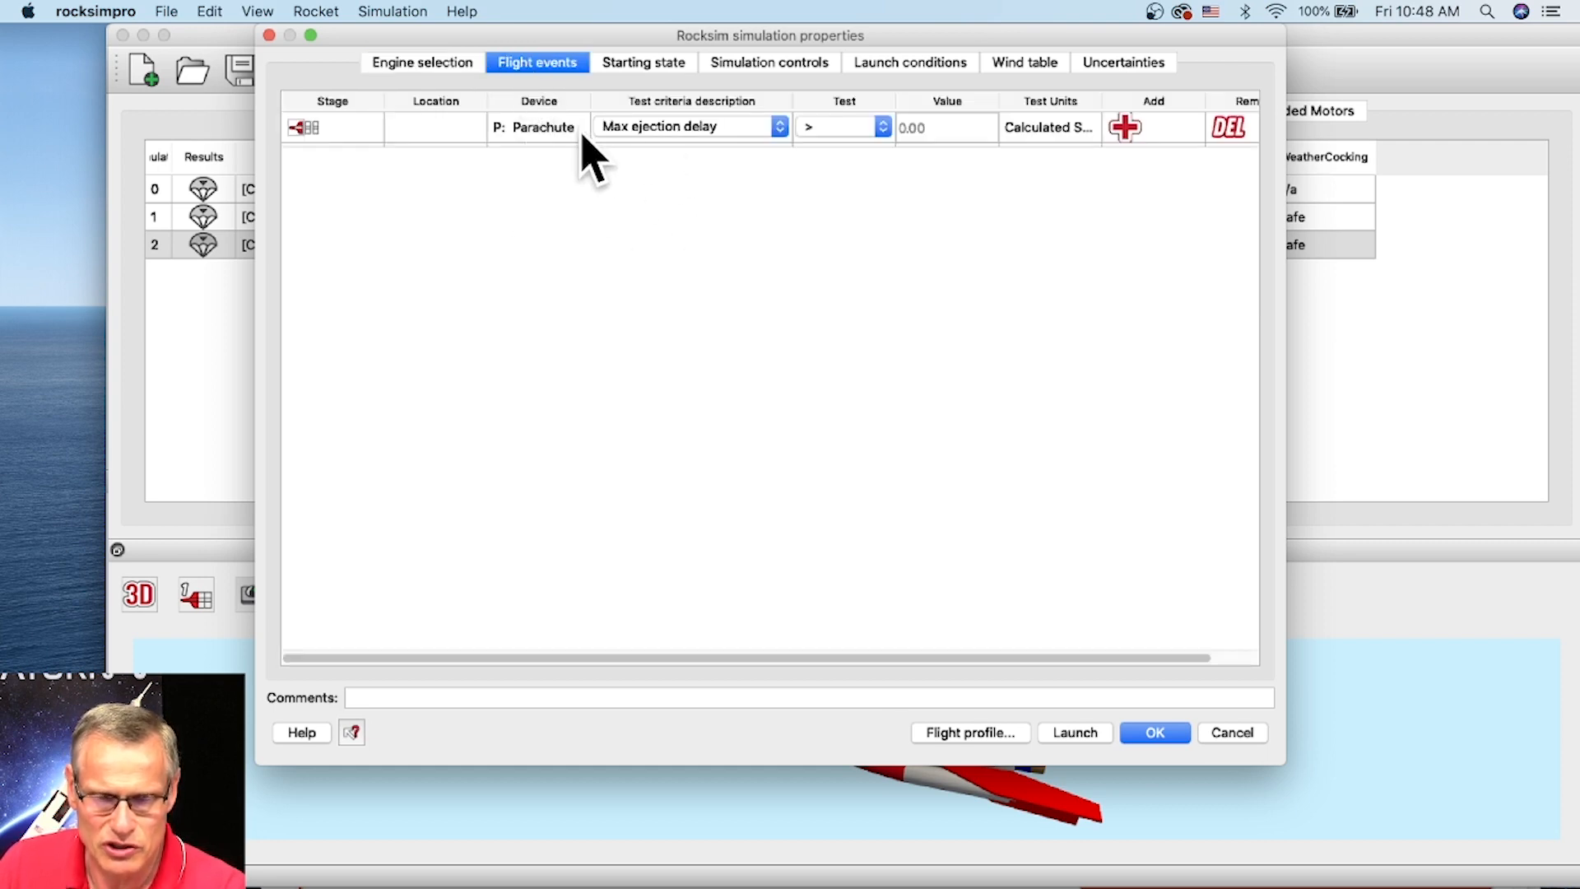
pyautogui.click(643, 65)
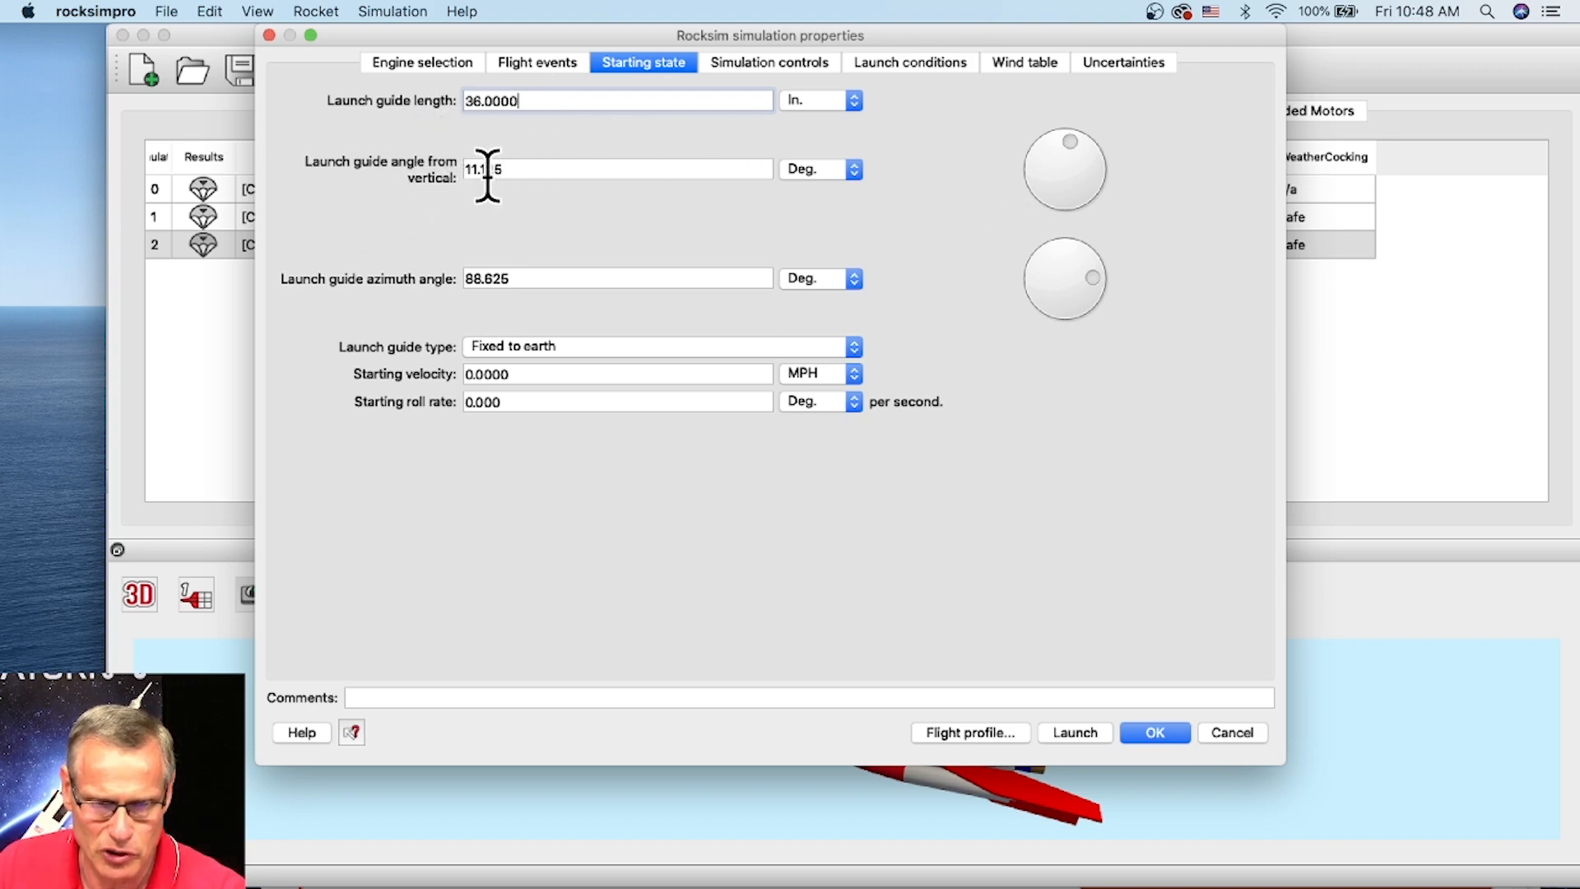
# Set the launch guide angle from vertical to 0 degrees
pyautogui.click(1069, 144)
pyautogui.click(522, 166)
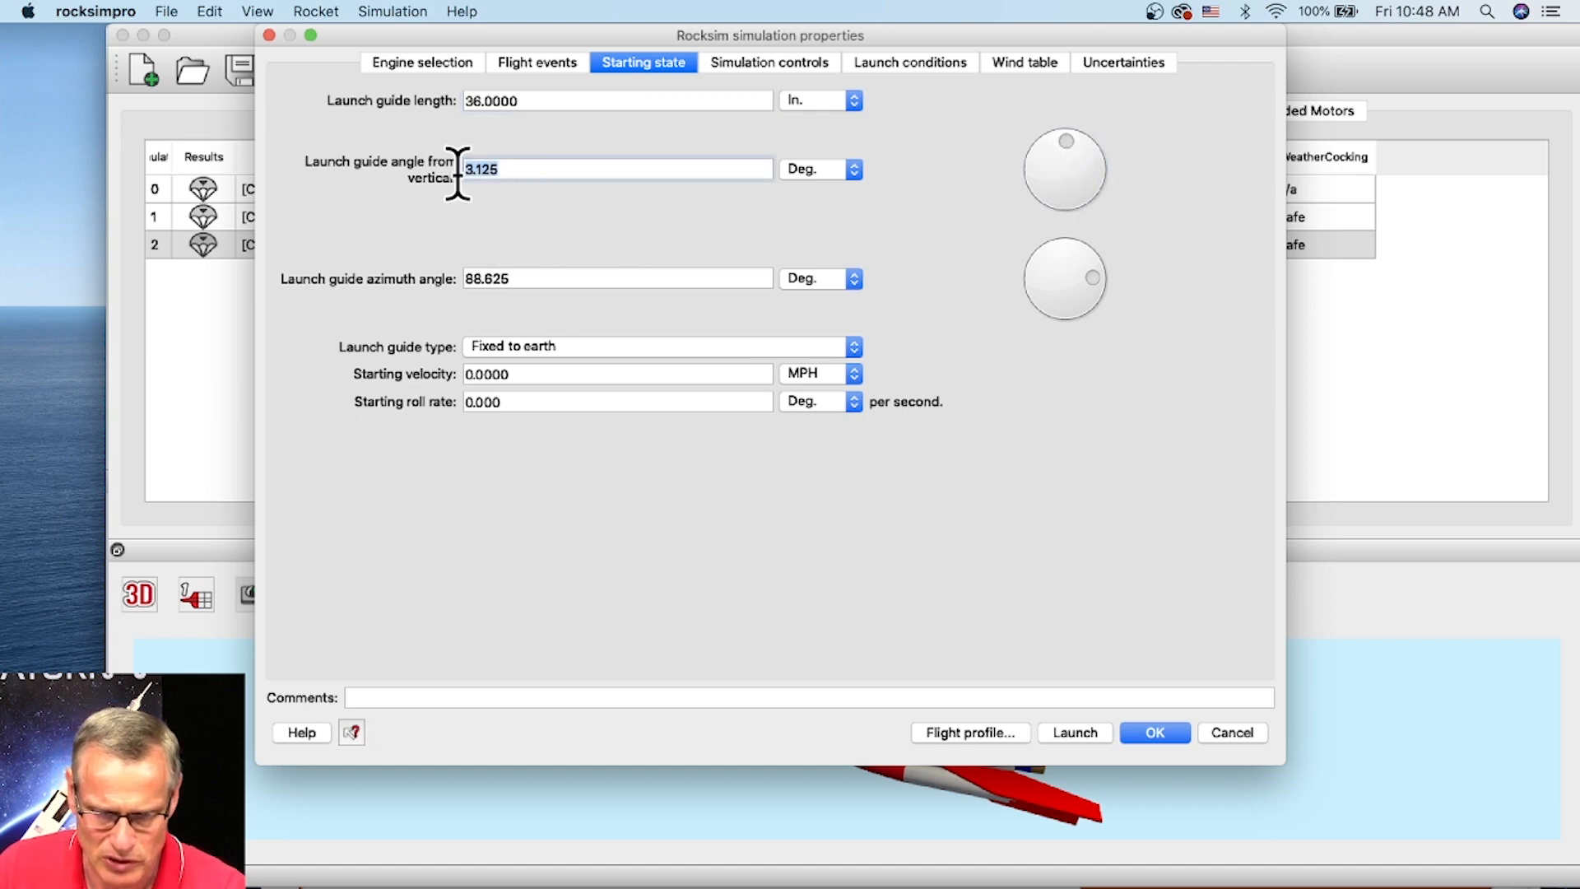
pyautogui.write('0')
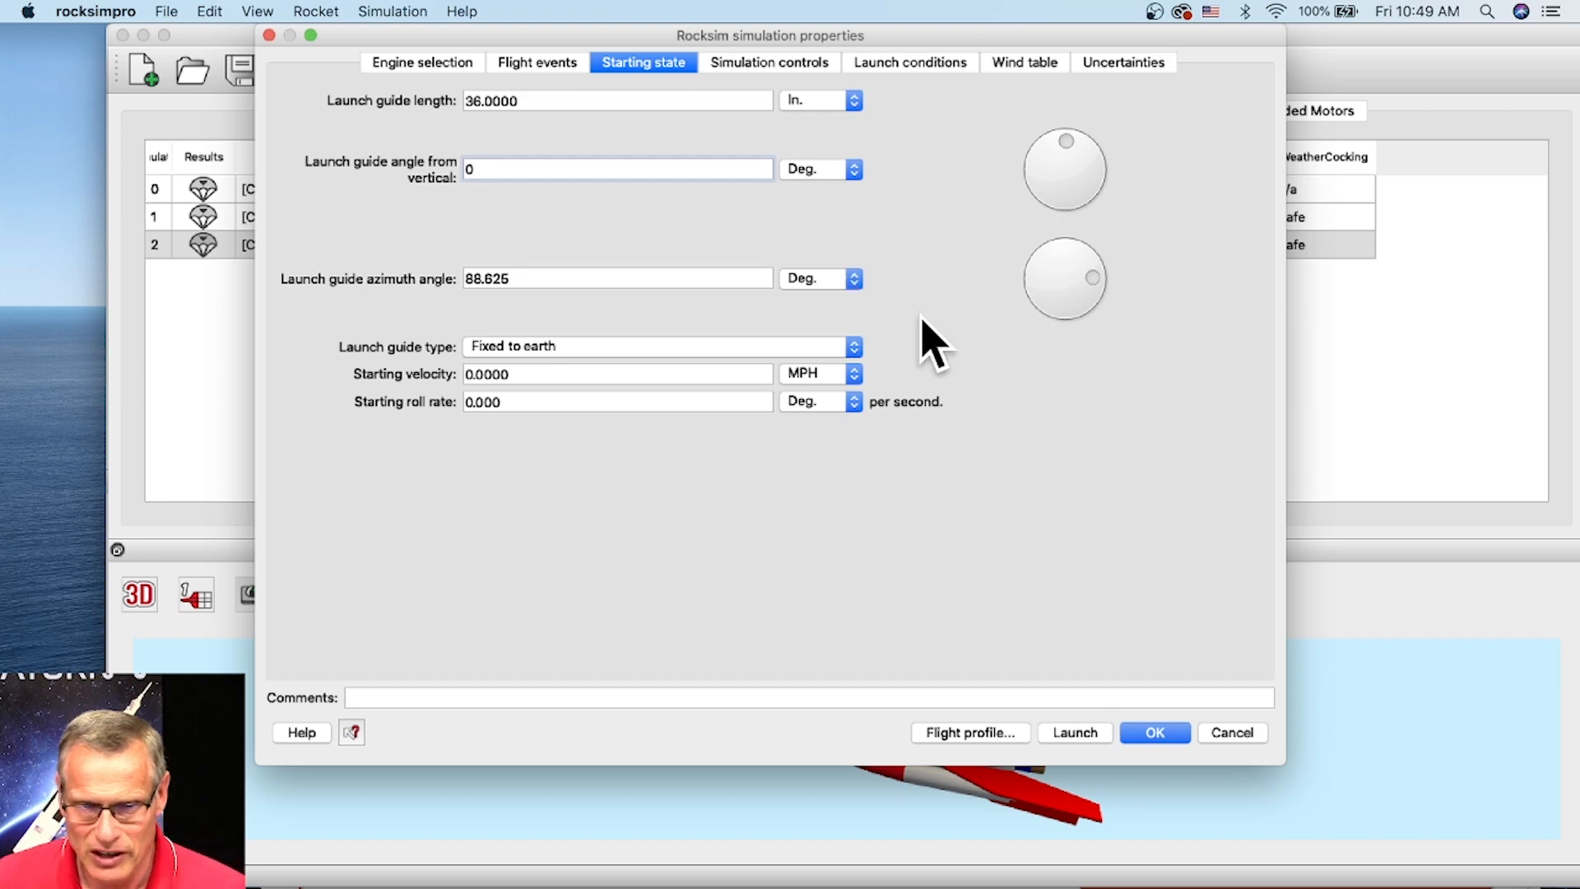
# Set the launch guide angle from vertical to 10.375 degrees and the launch guide azimuth angle to 88.875 degrees
pyautogui.moveTo(1069, 146); pyautogui.dragTo(1083, 144)
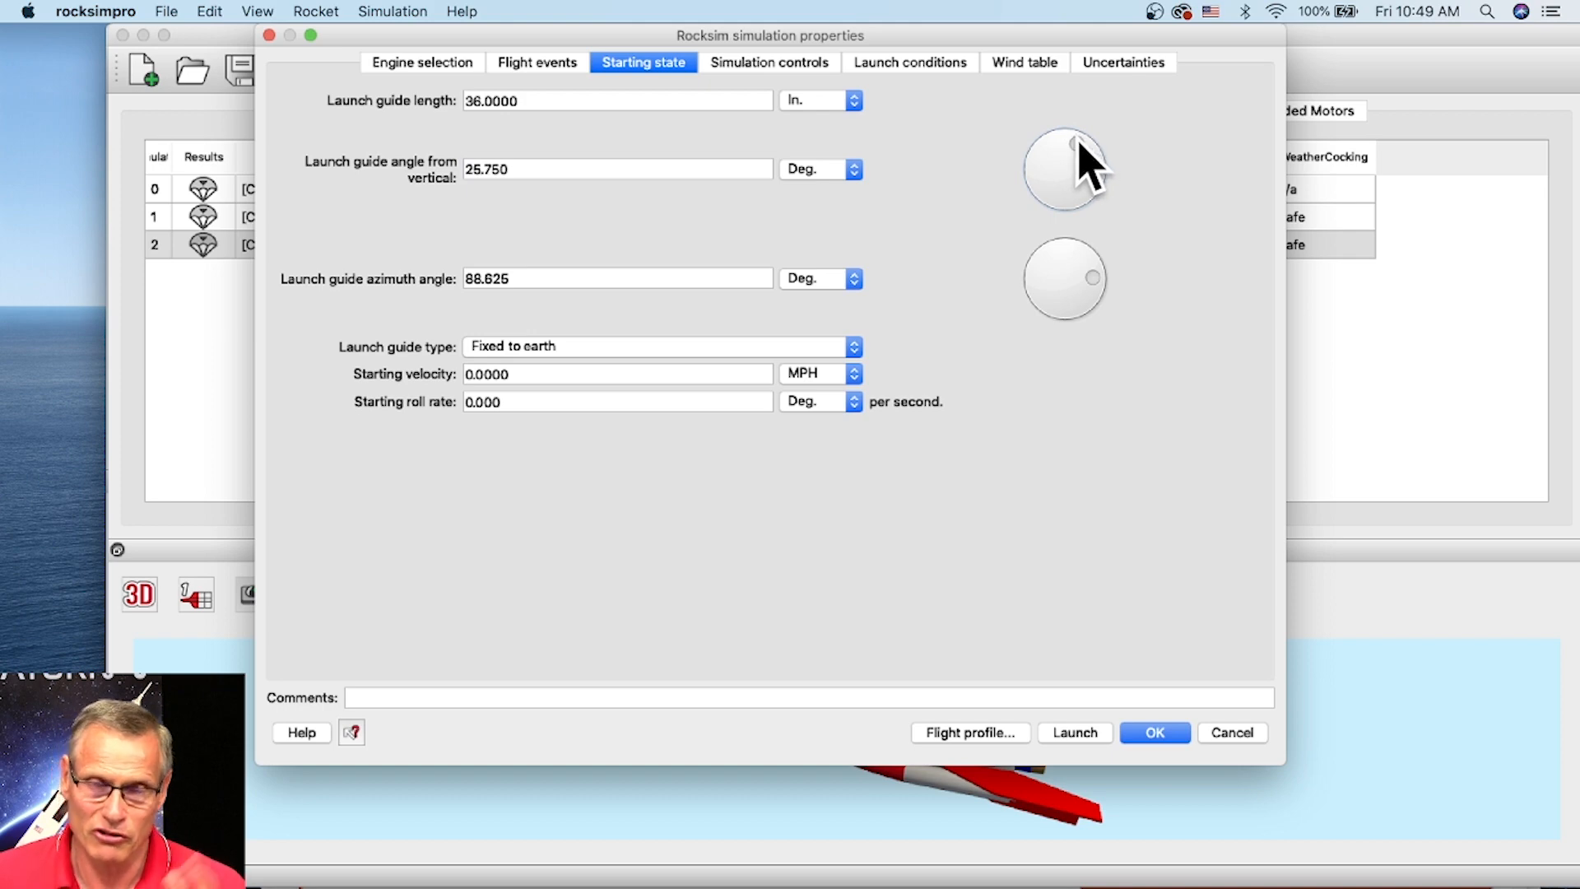
pyautogui.moveTo(1065, 140); pyautogui.dragTo(1075, 142)
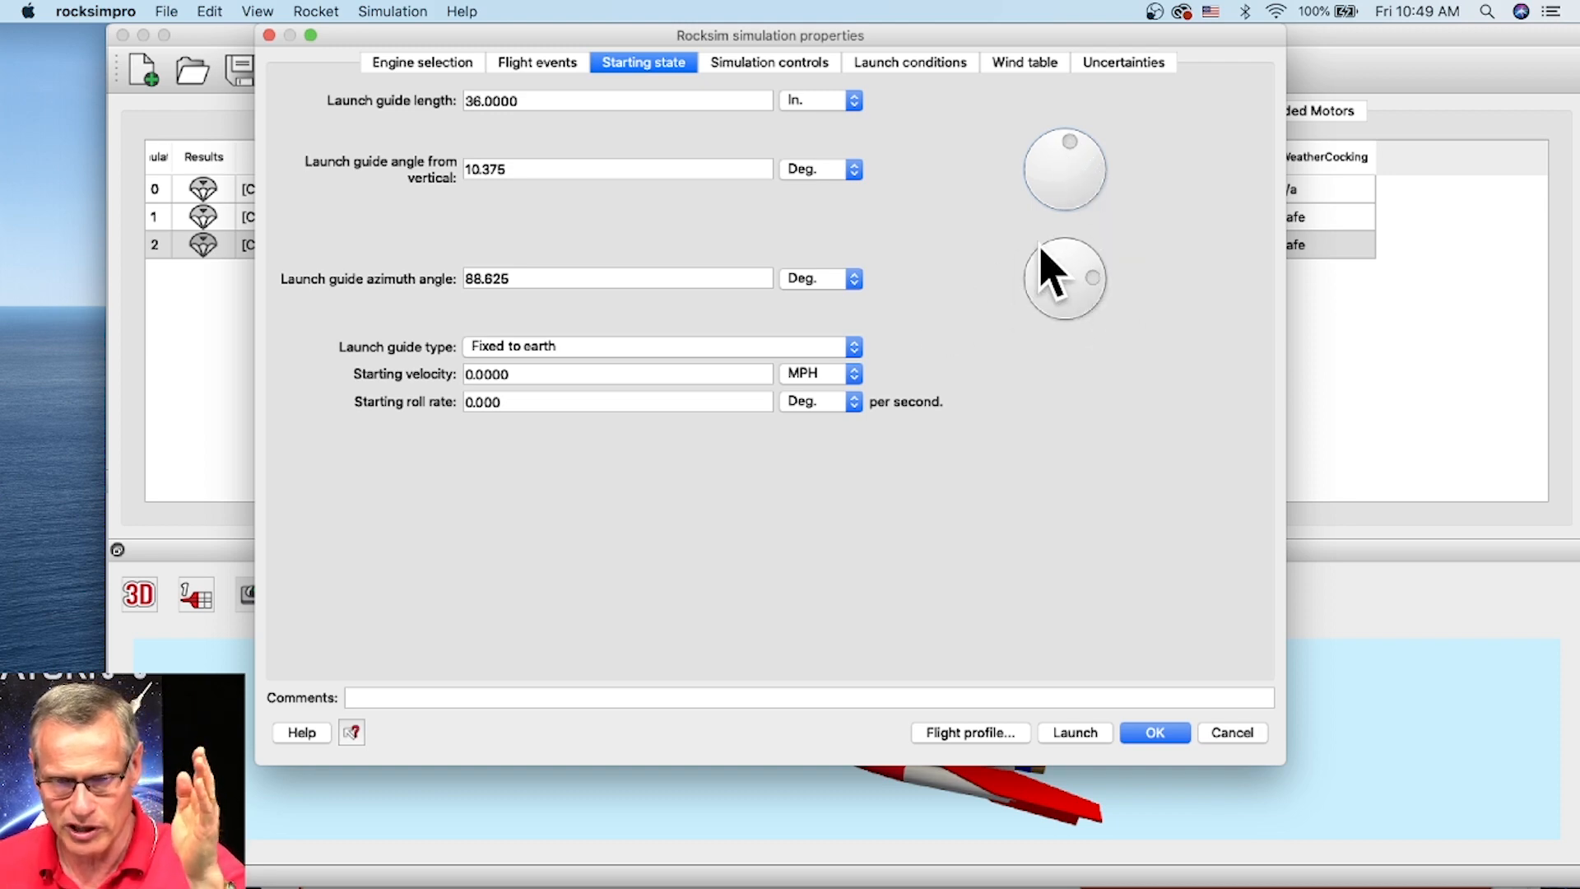
pyautogui.click(1094, 282)
pyautogui.moveTo(1095, 282); pyautogui.dragTo(1102, 281)
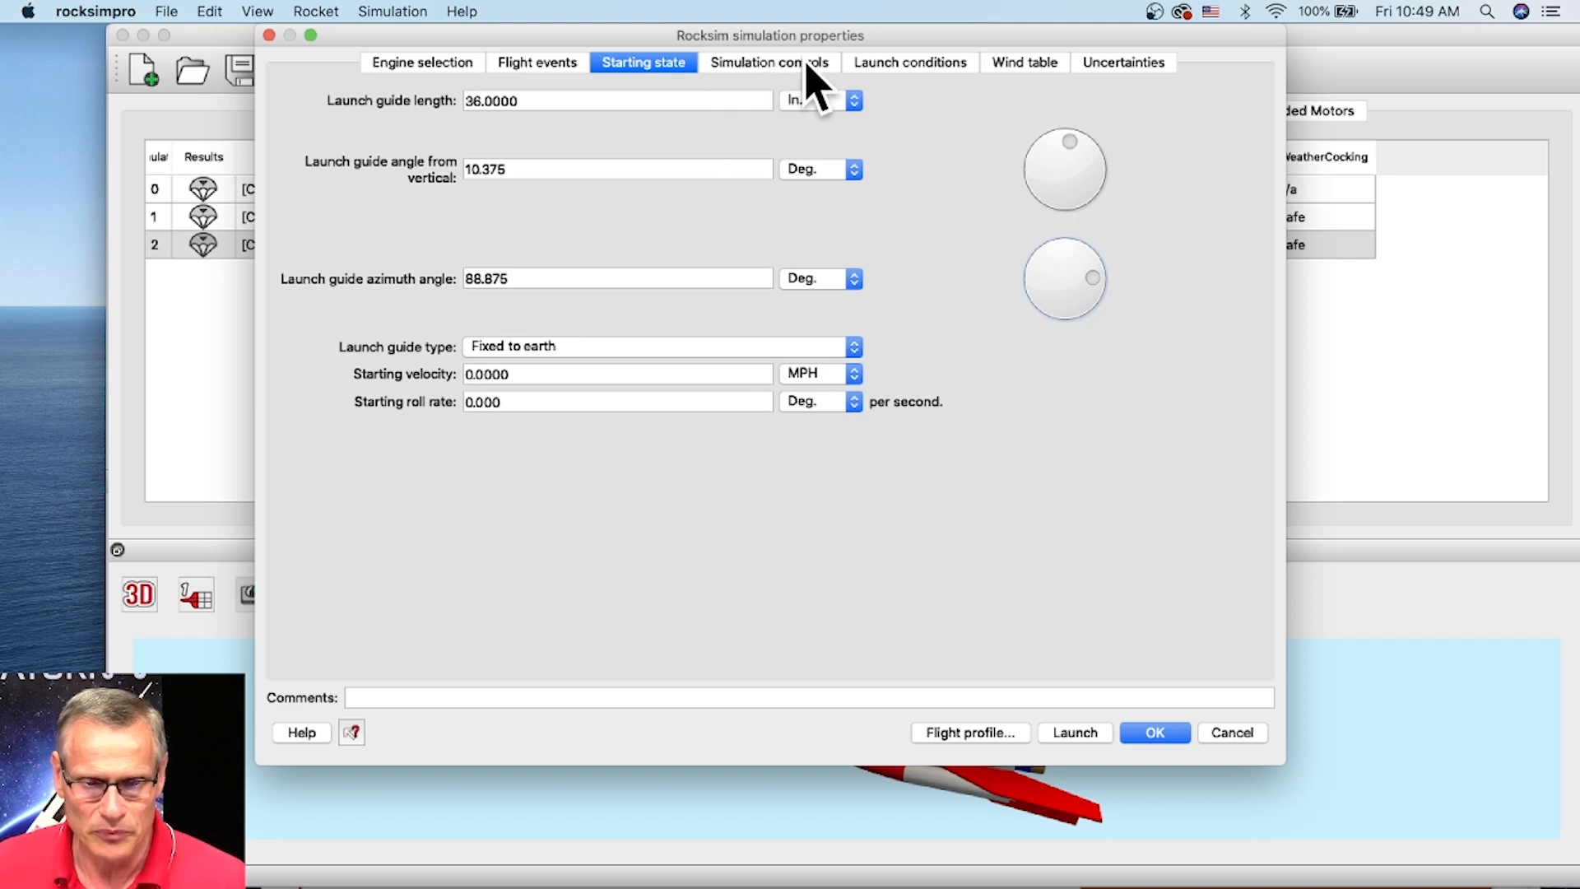
# Examine the database of saved launch sites in the launch conditions, closing it without choosing a site
pyautogui.click(930, 74)
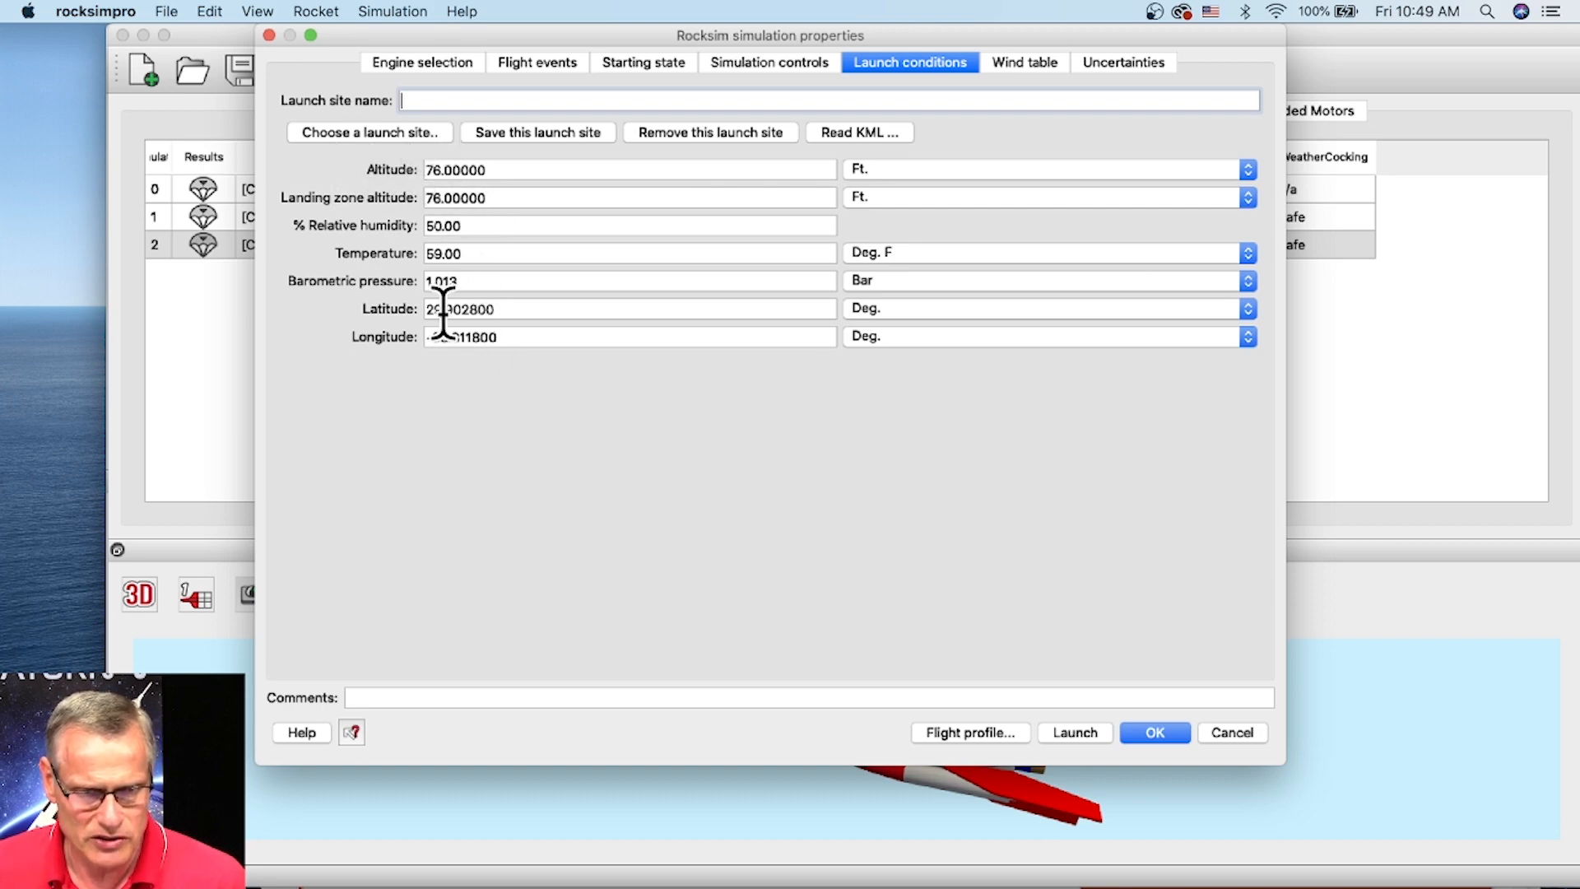
pyautogui.click(375, 132)
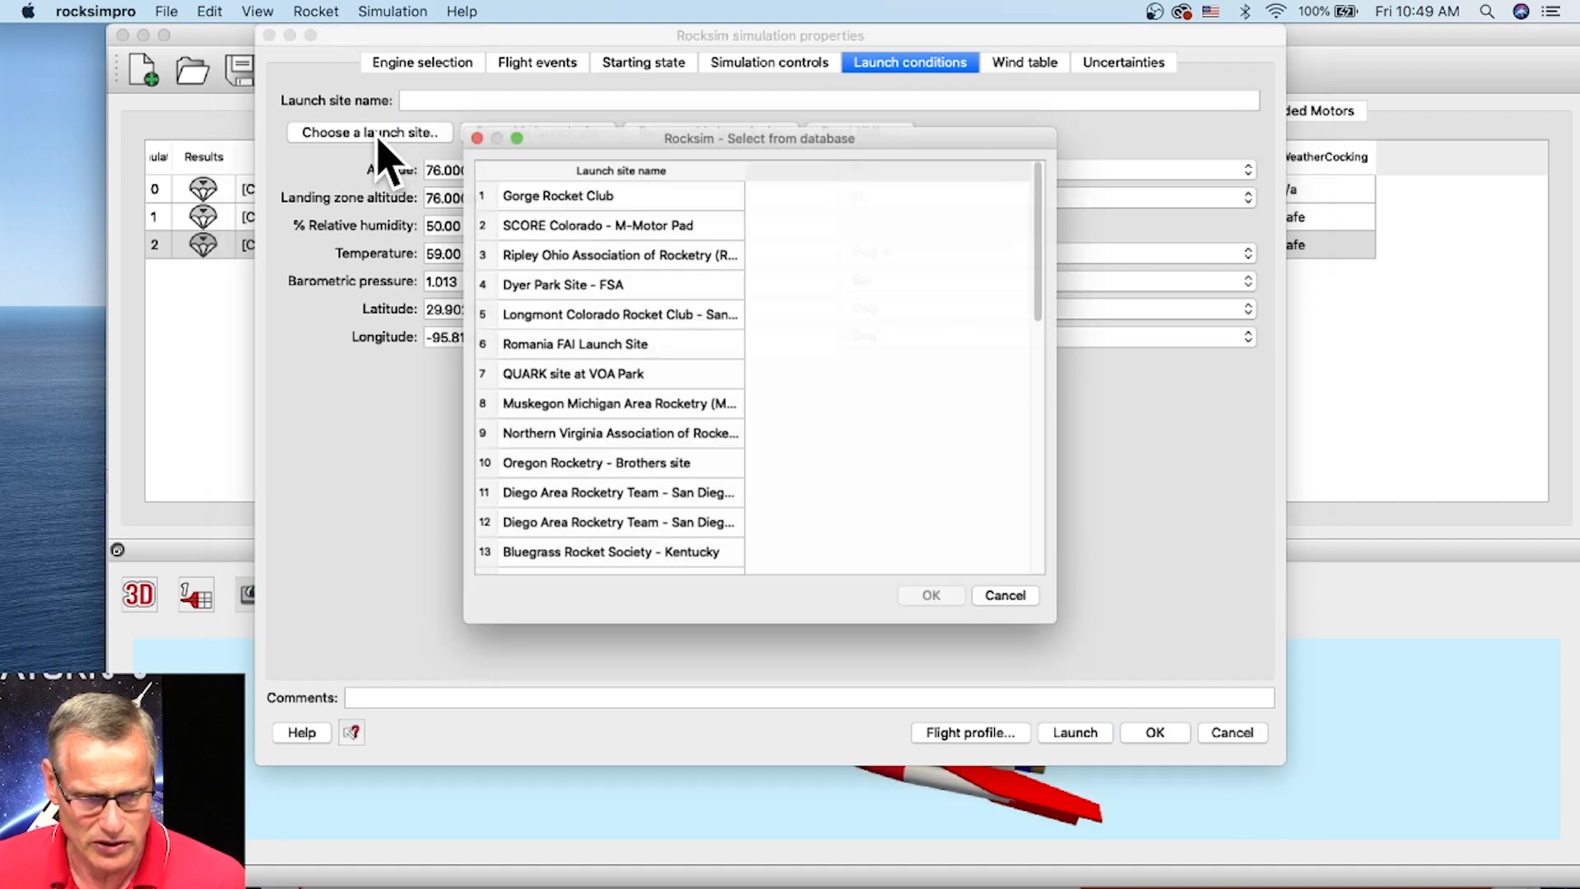
pyautogui.scroll(-5, 670, 370)
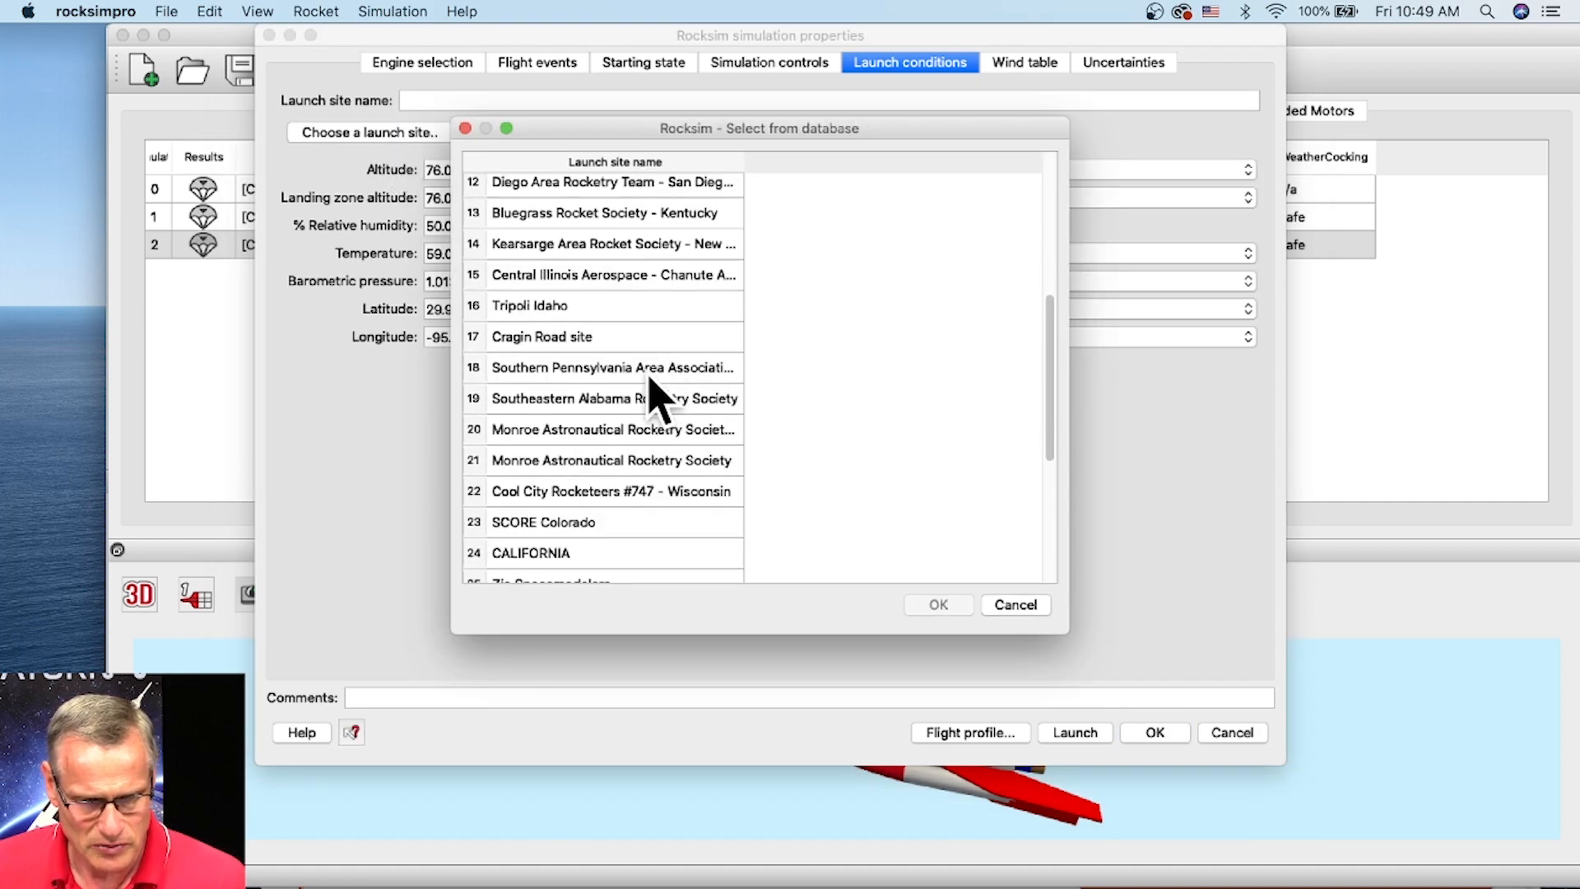
pyautogui.scroll(-3, 656, 396)
pyautogui.scroll(-2, 649, 385)
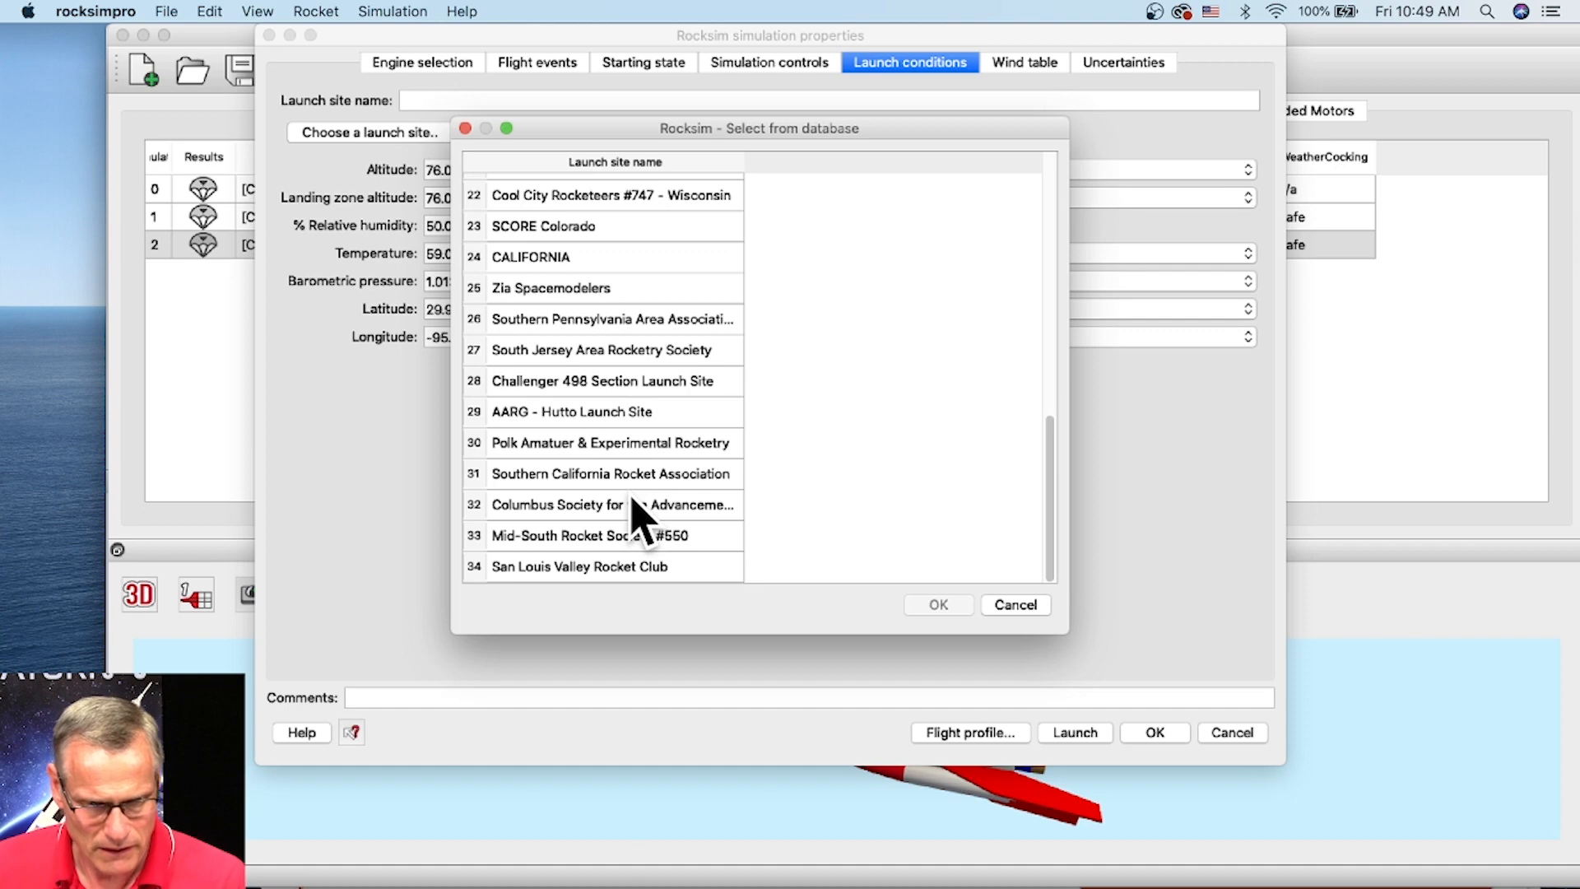
pyautogui.scroll(3, 594, 460)
pyautogui.scroll(2, 609, 477)
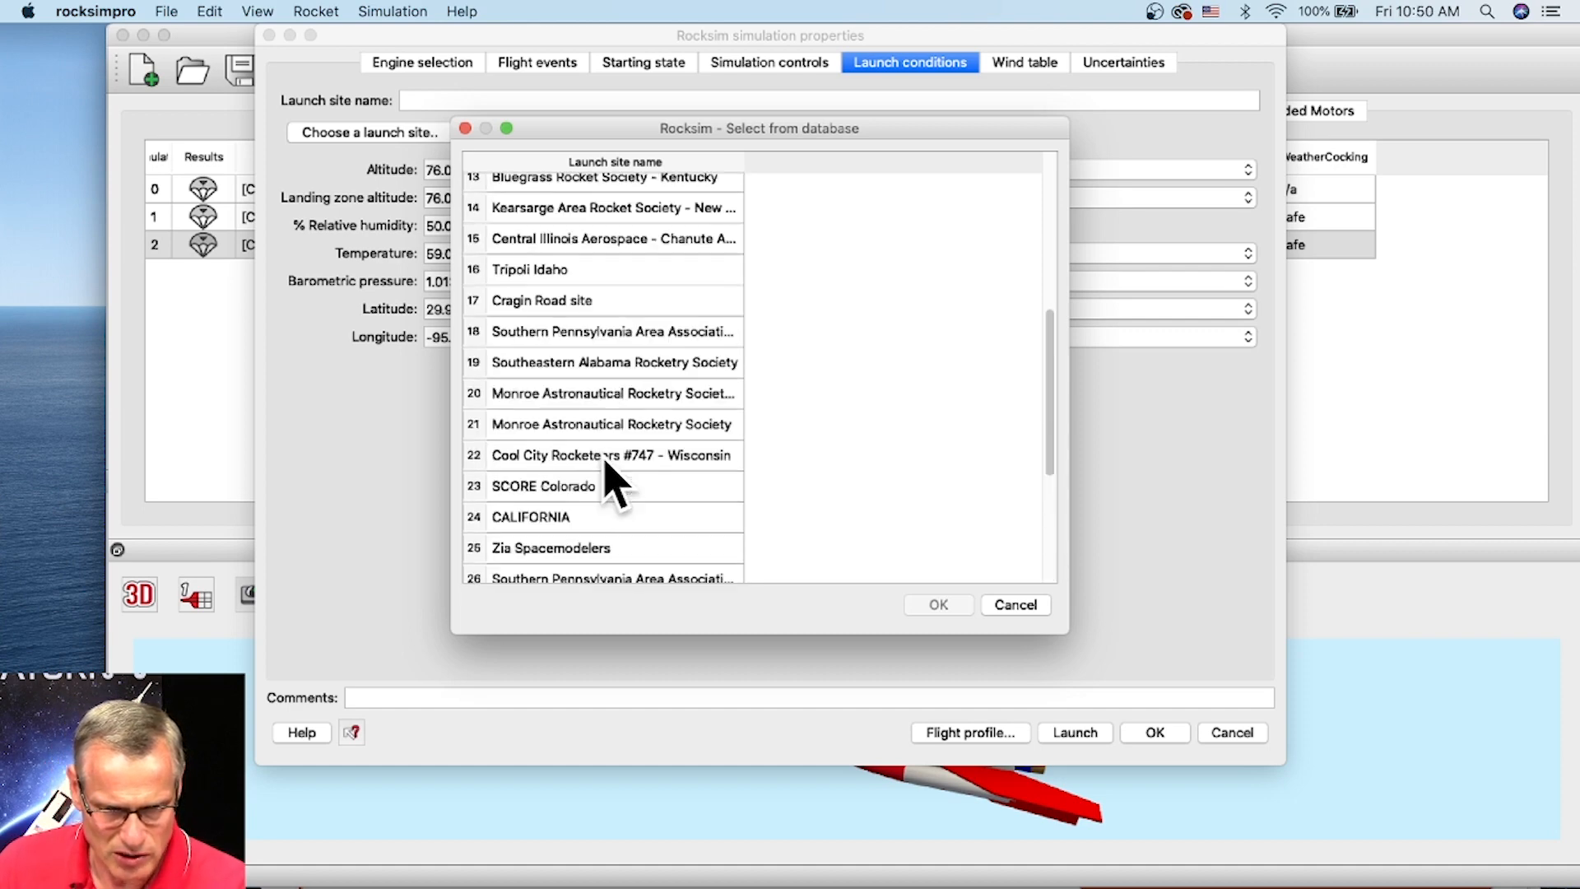
pyautogui.scroll(3, 529, 476)
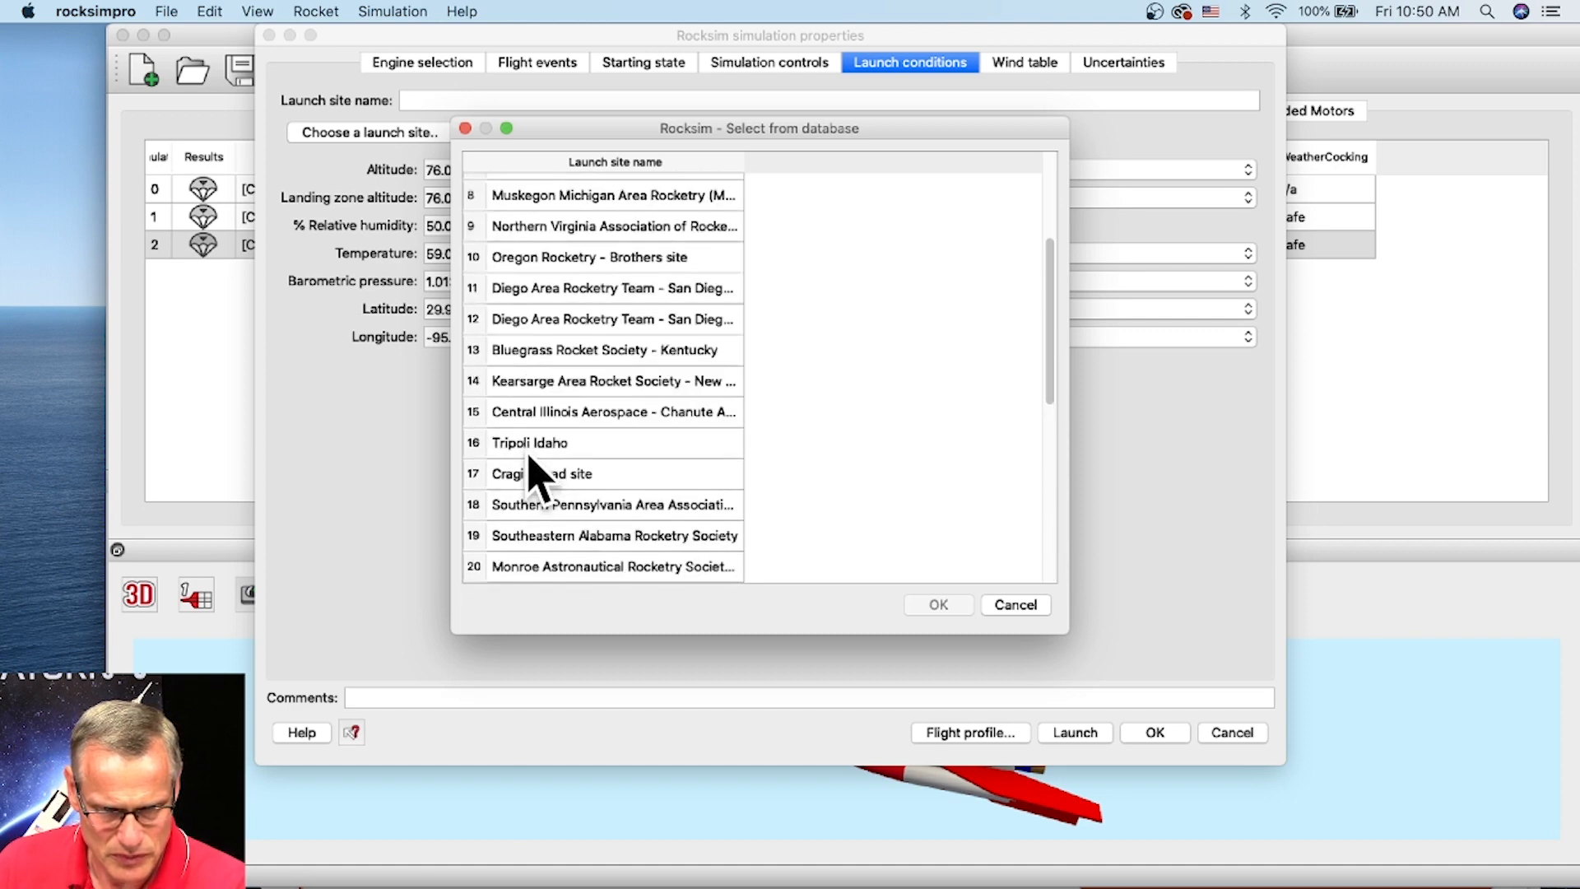
pyautogui.scroll(3, 670, 417)
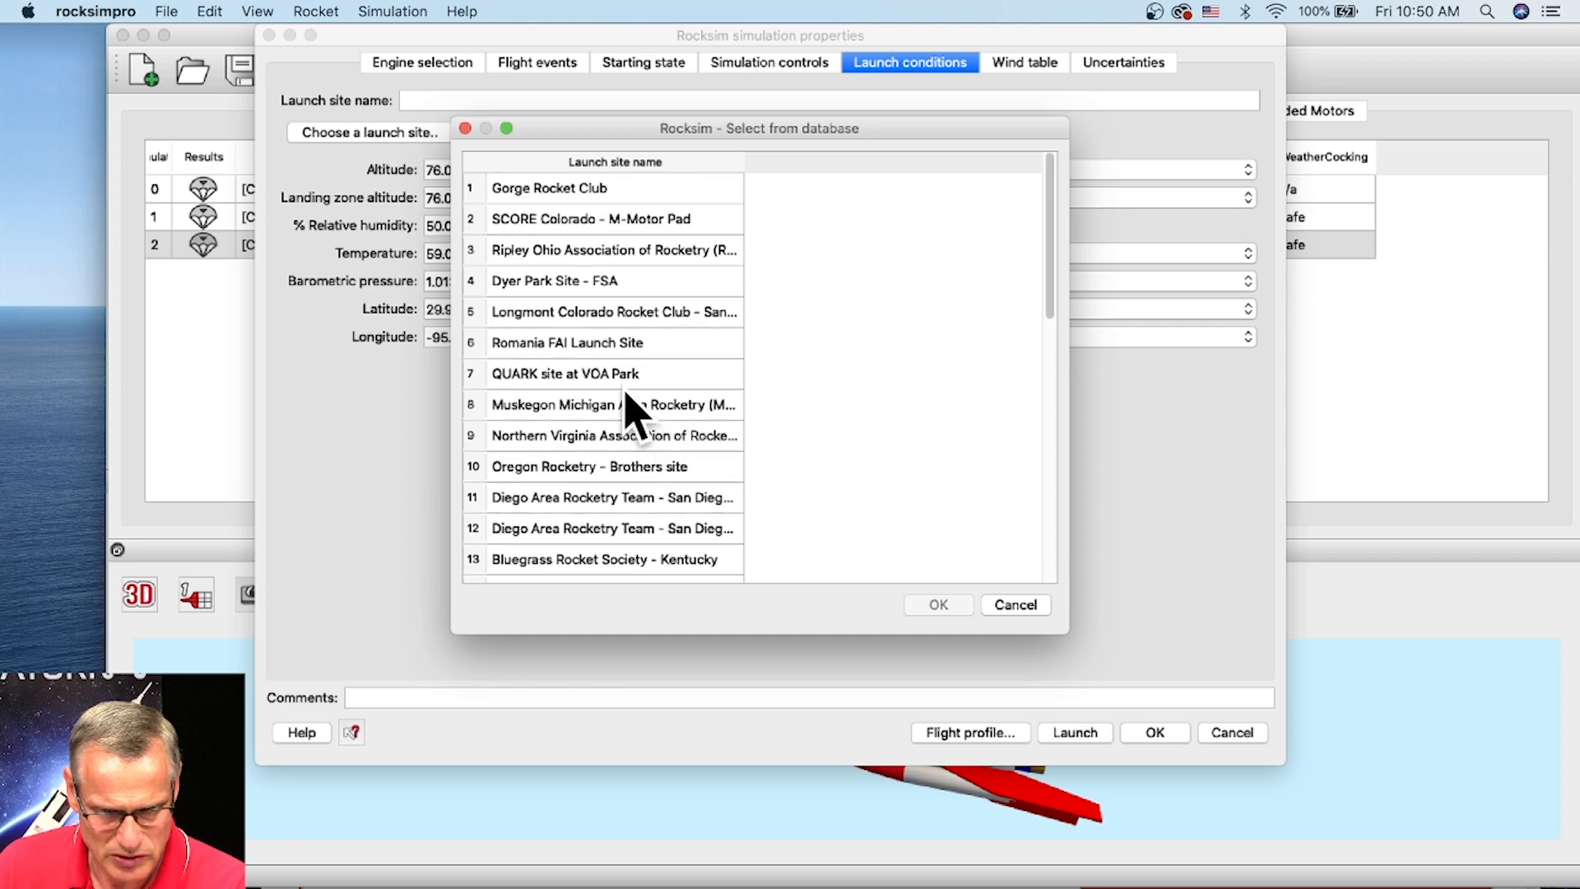
pyautogui.scroll(-3, 625, 385)
pyautogui.scroll(-3, 628, 395)
pyautogui.scroll(-3, 606, 452)
pyautogui.scroll(-2, 563, 525)
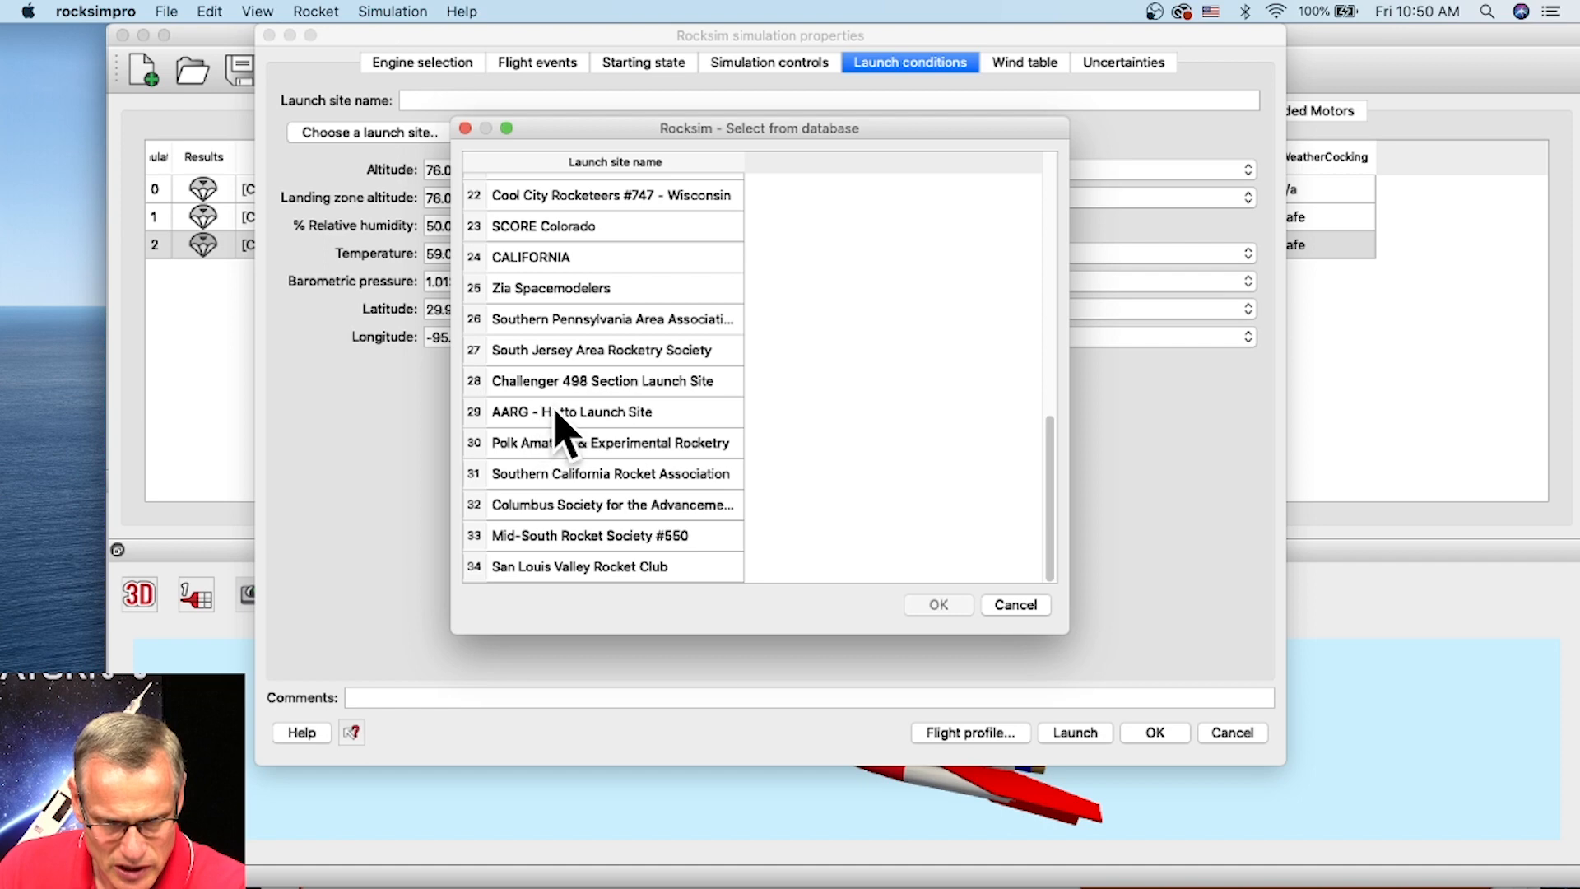
pyautogui.scroll(3, 617, 337)
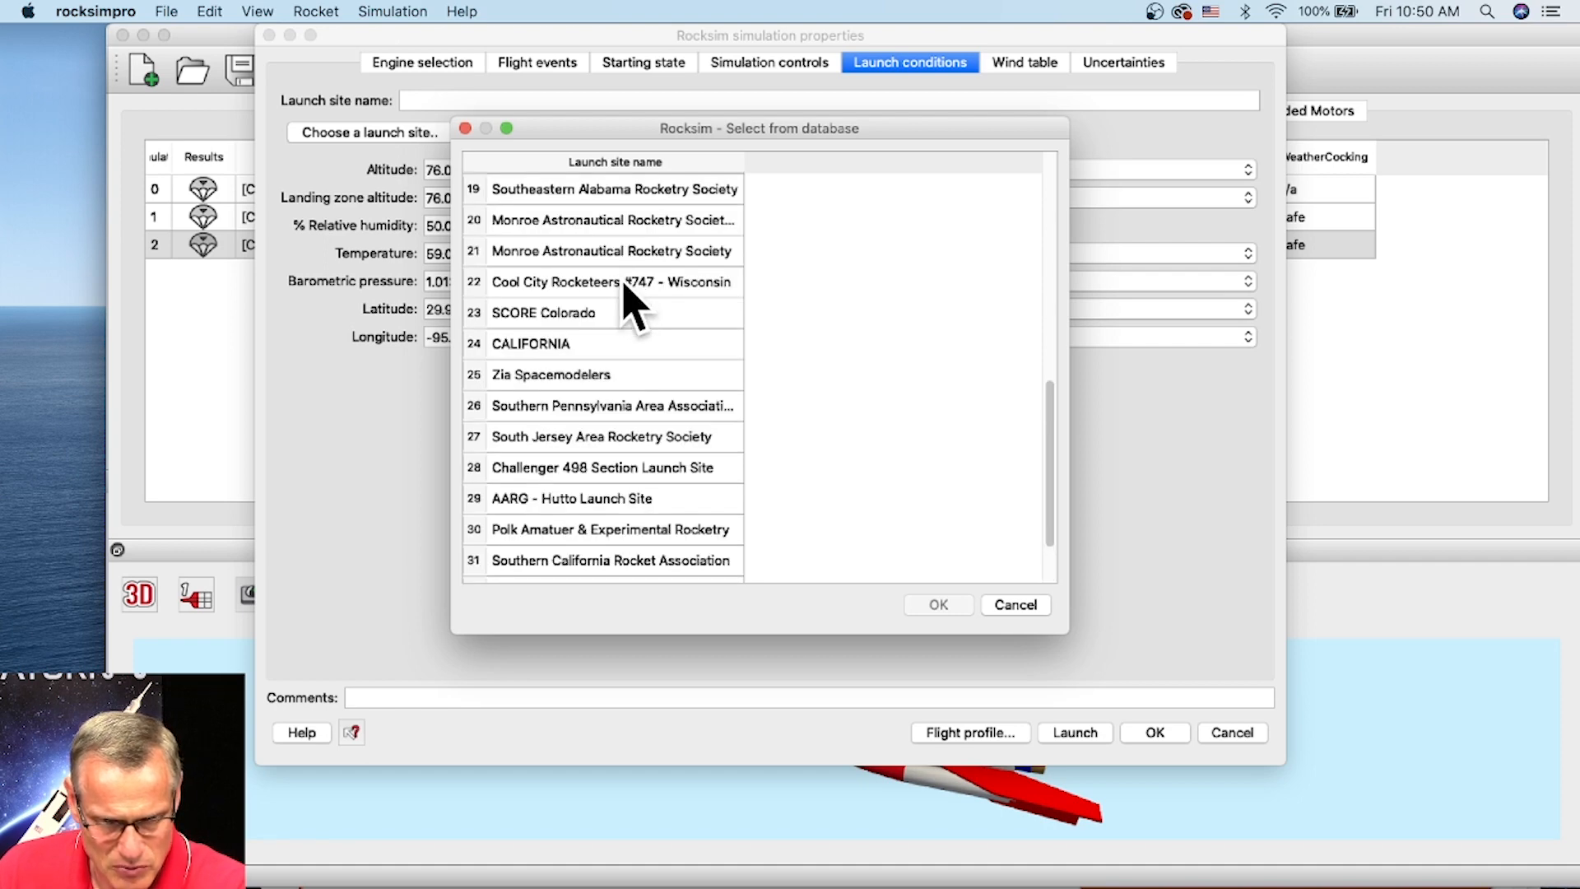
pyautogui.scroll(3, 623, 331)
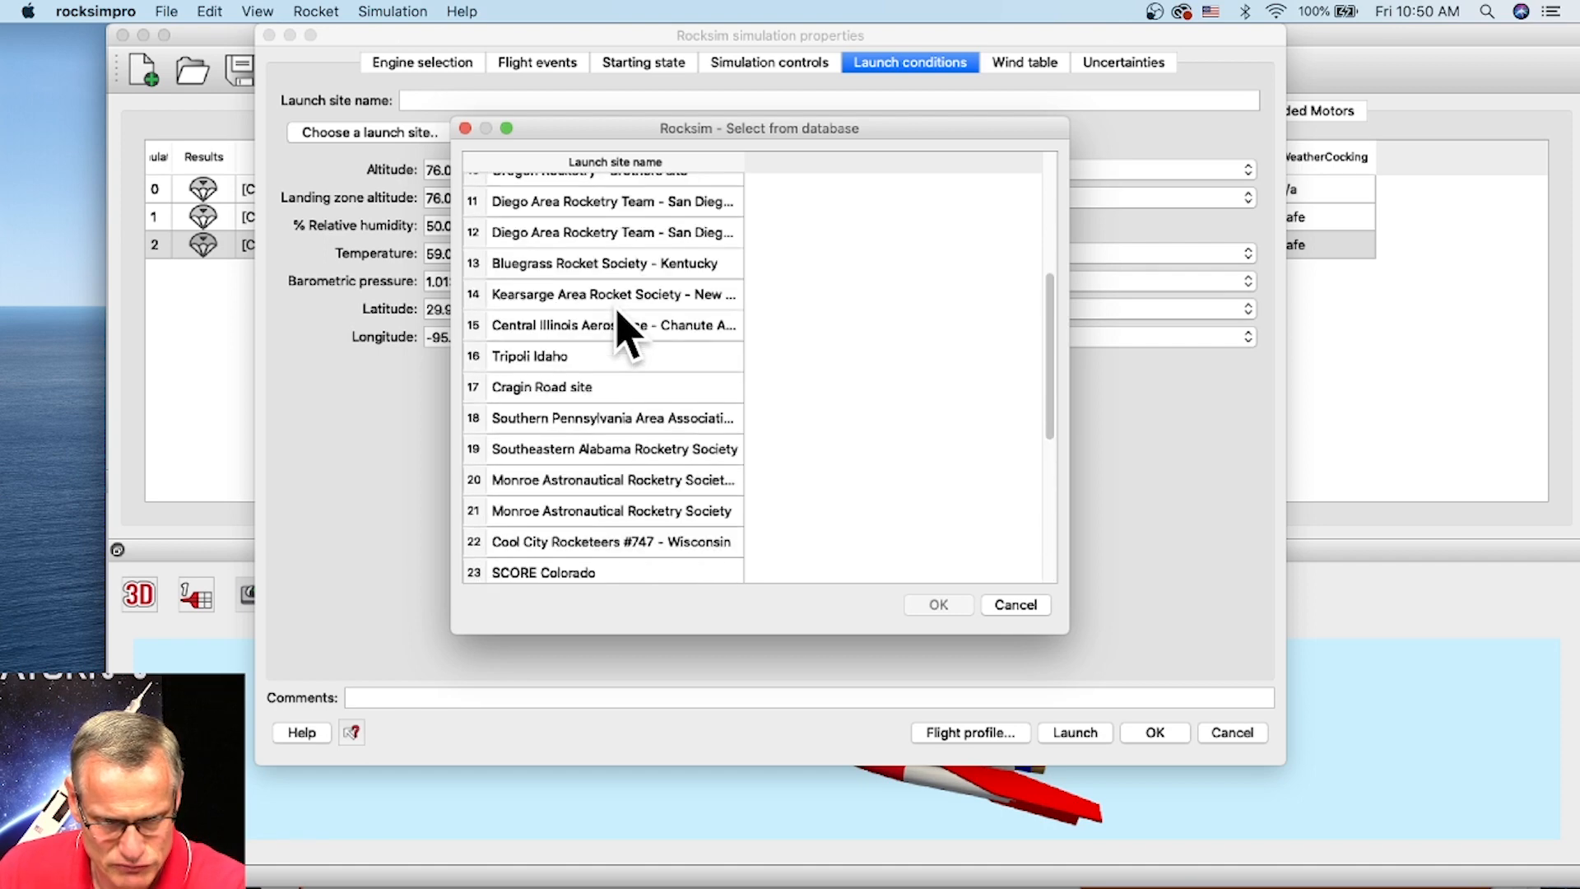
pyautogui.scroll(2, 623, 331)
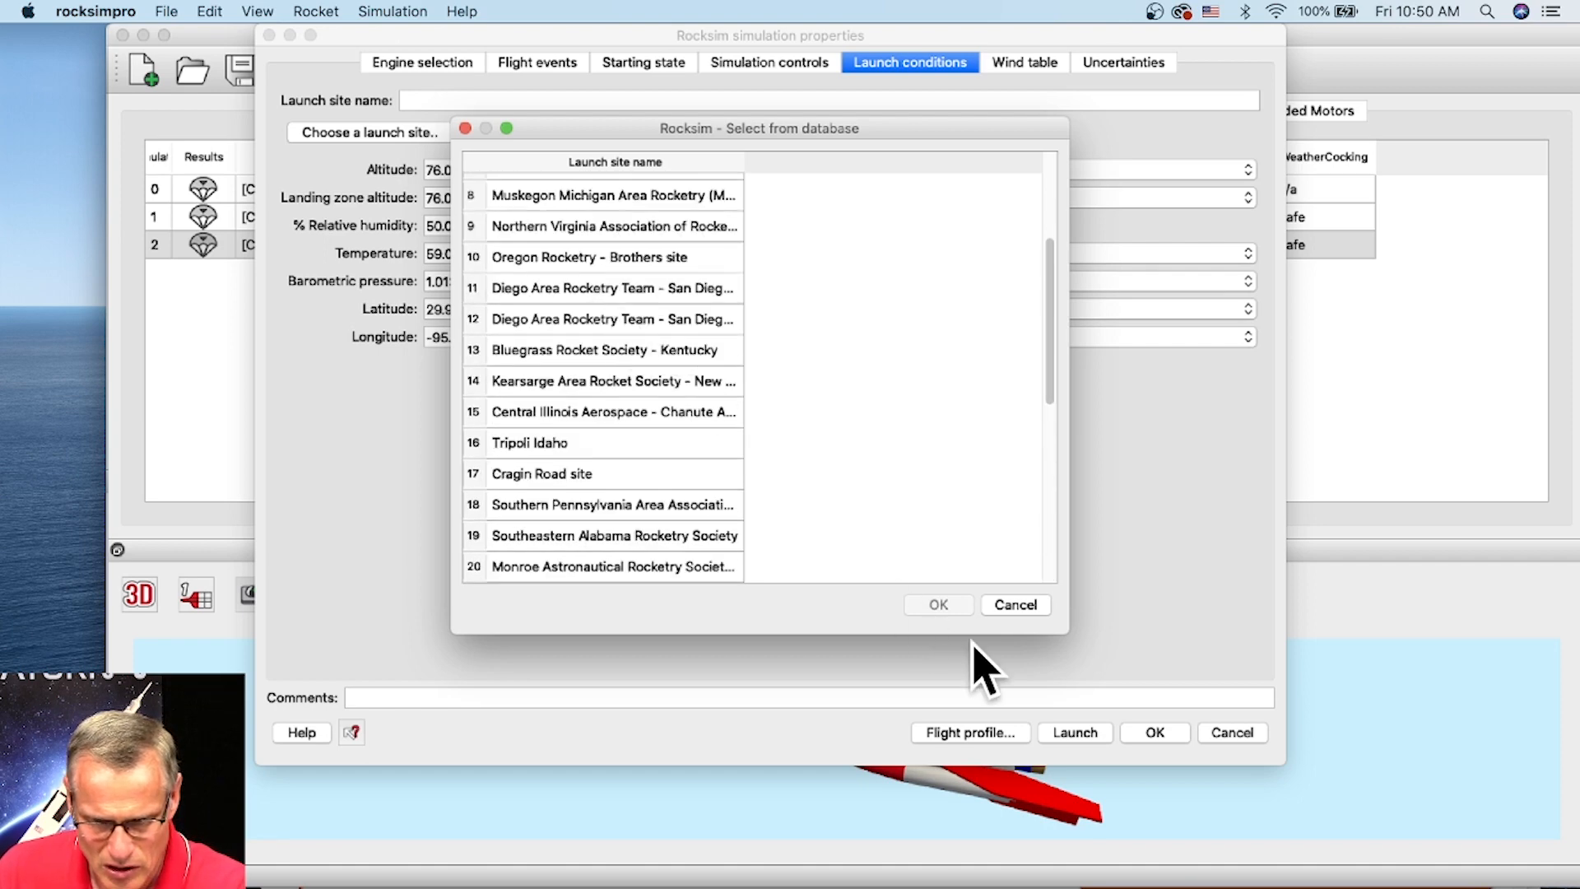
pyautogui.click(1017, 607)
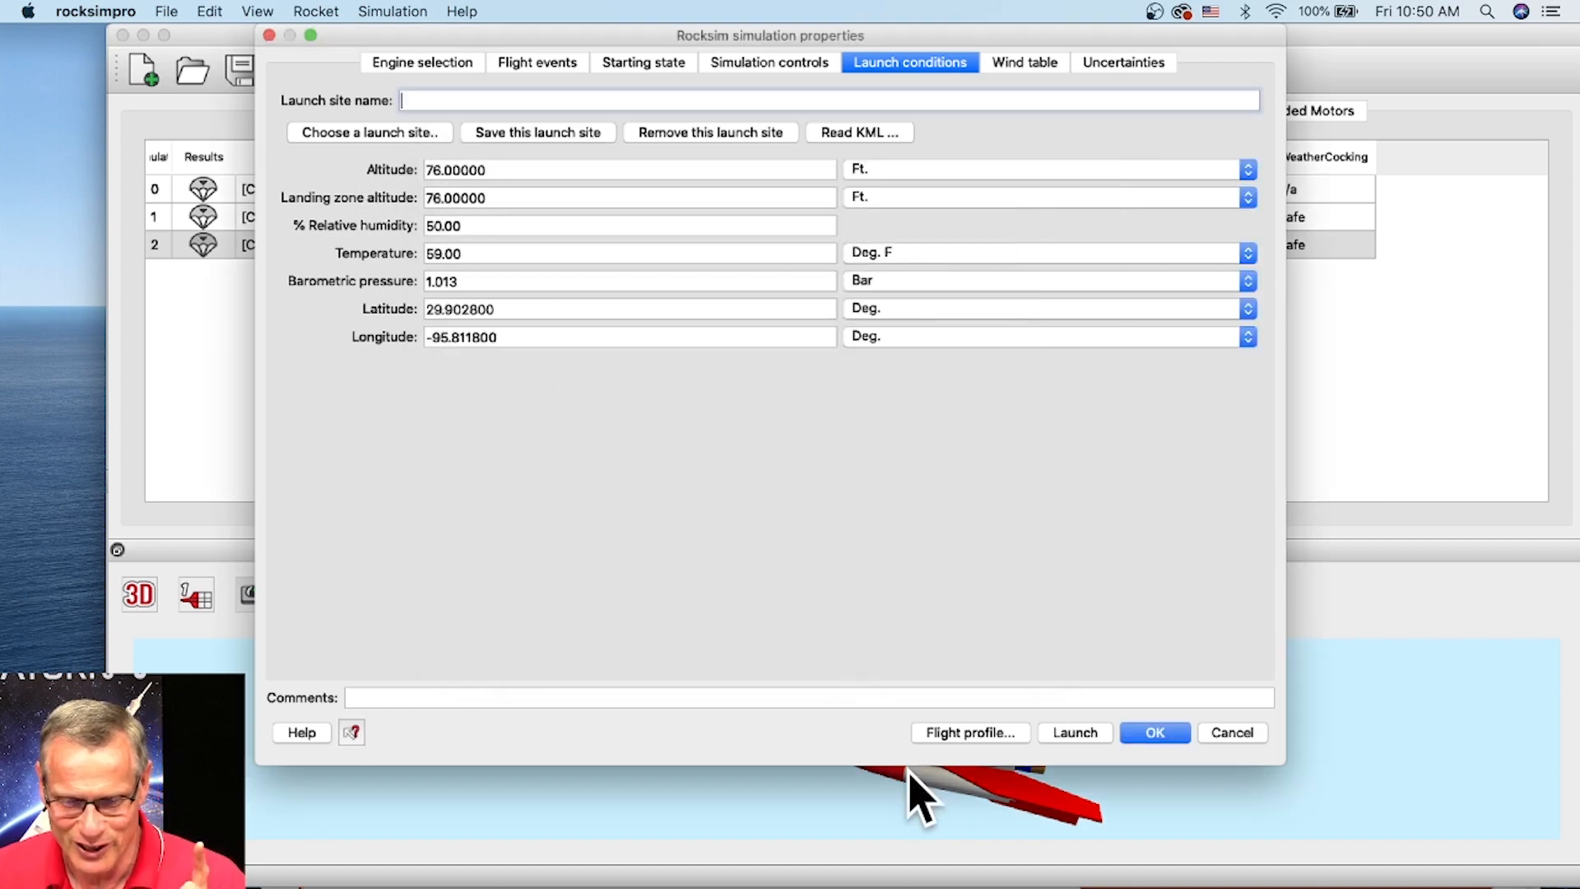
# Run the simulation as a 3D flight profile and examine the launch pad and surrounding terrain in the visualizer
pyautogui.click(951, 735)
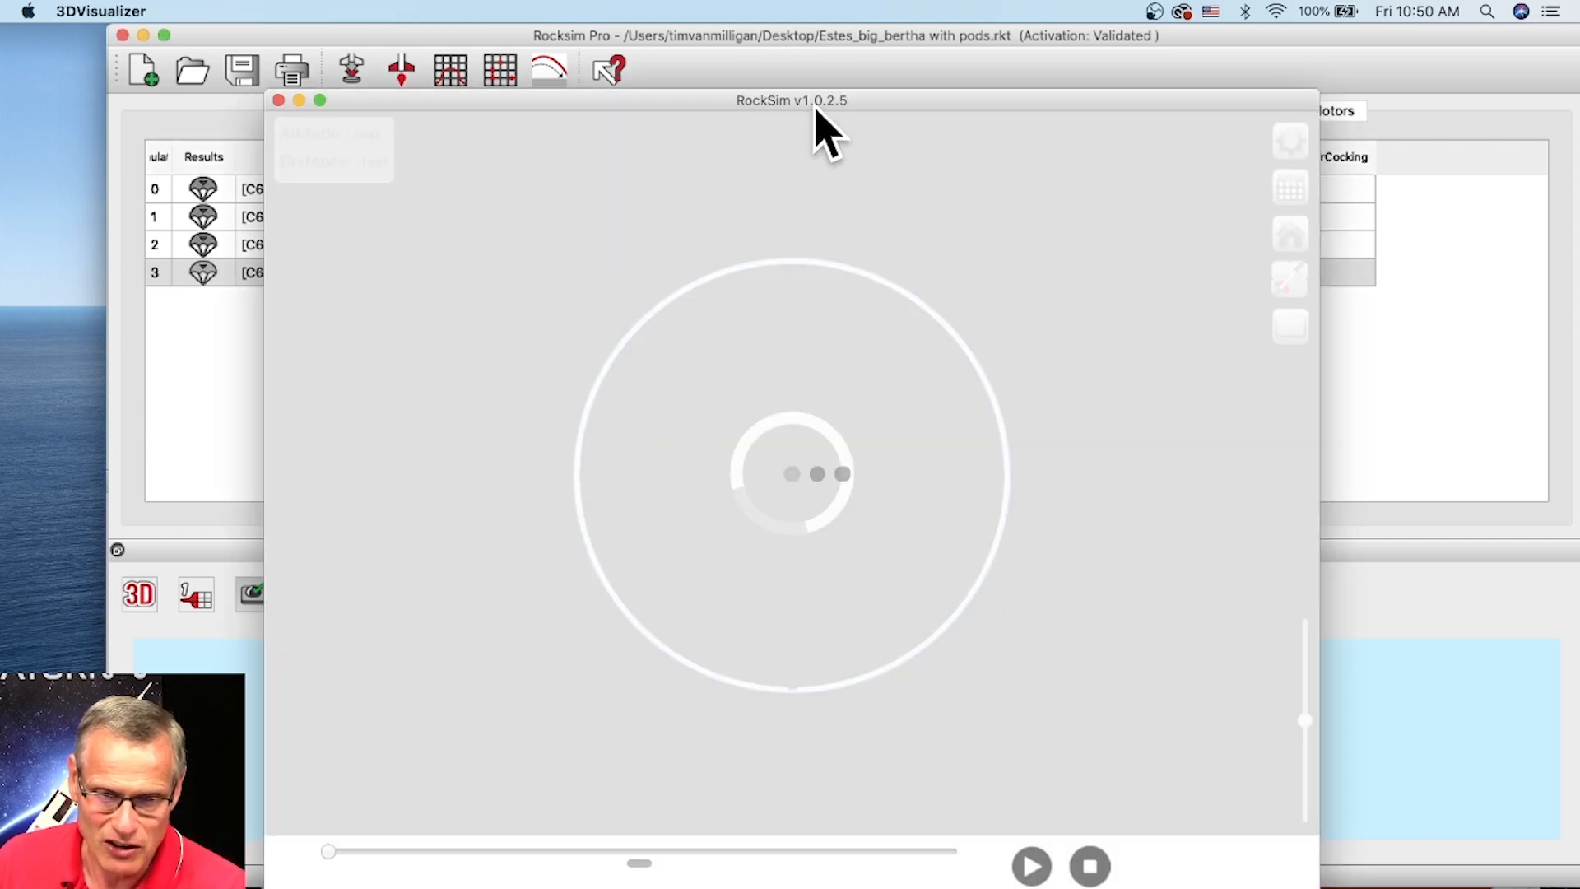
pyautogui.moveTo(815, 106); pyautogui.dragTo(819, 52)
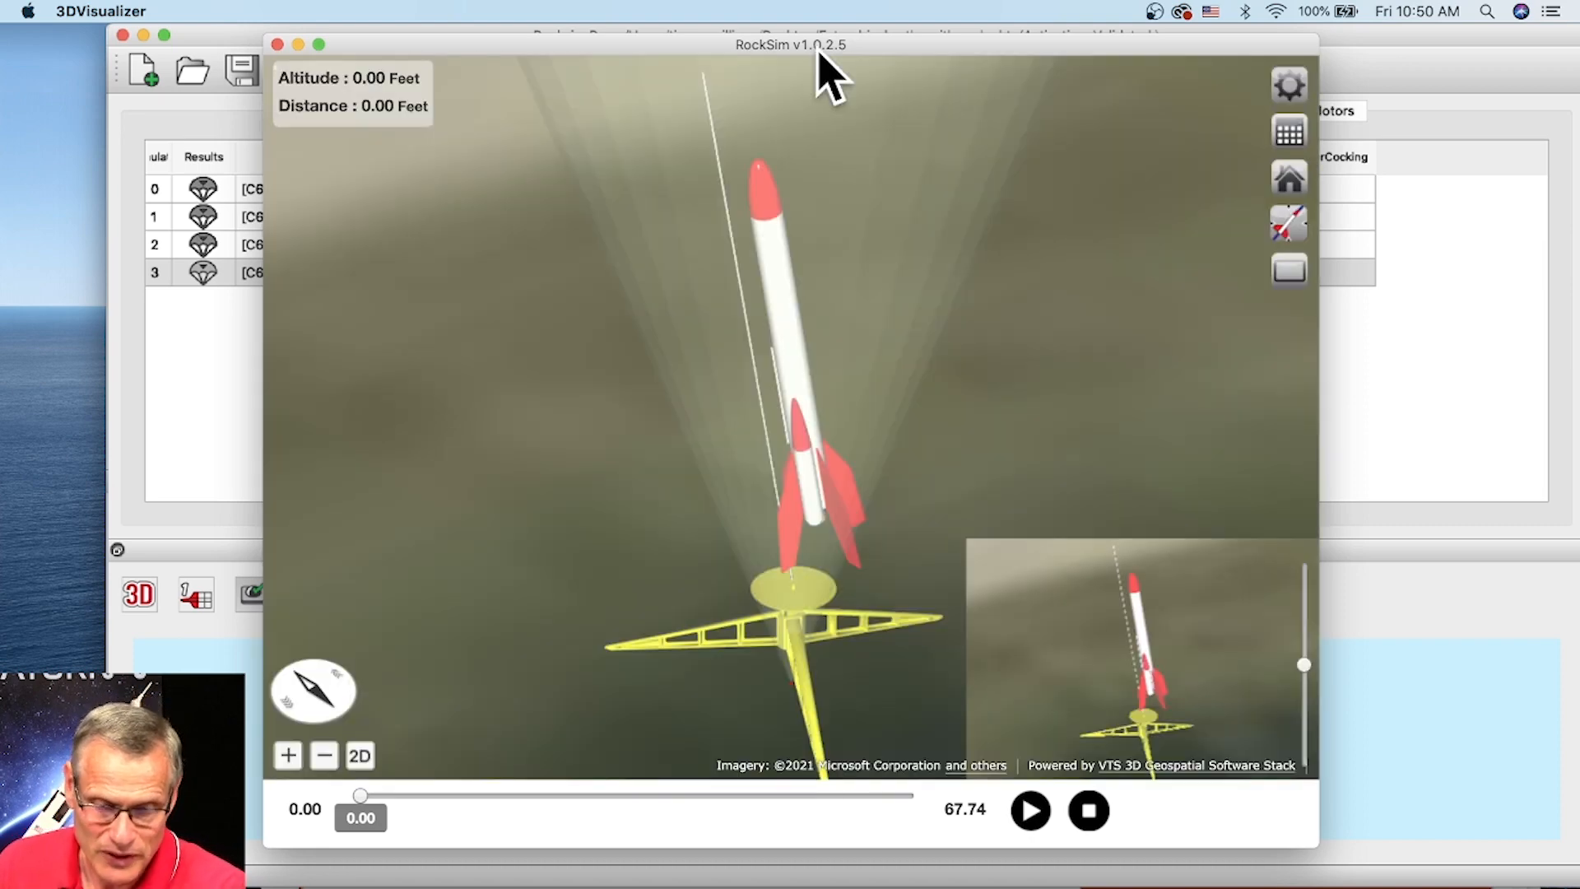
pyautogui.scroll(-5, 897, 423)
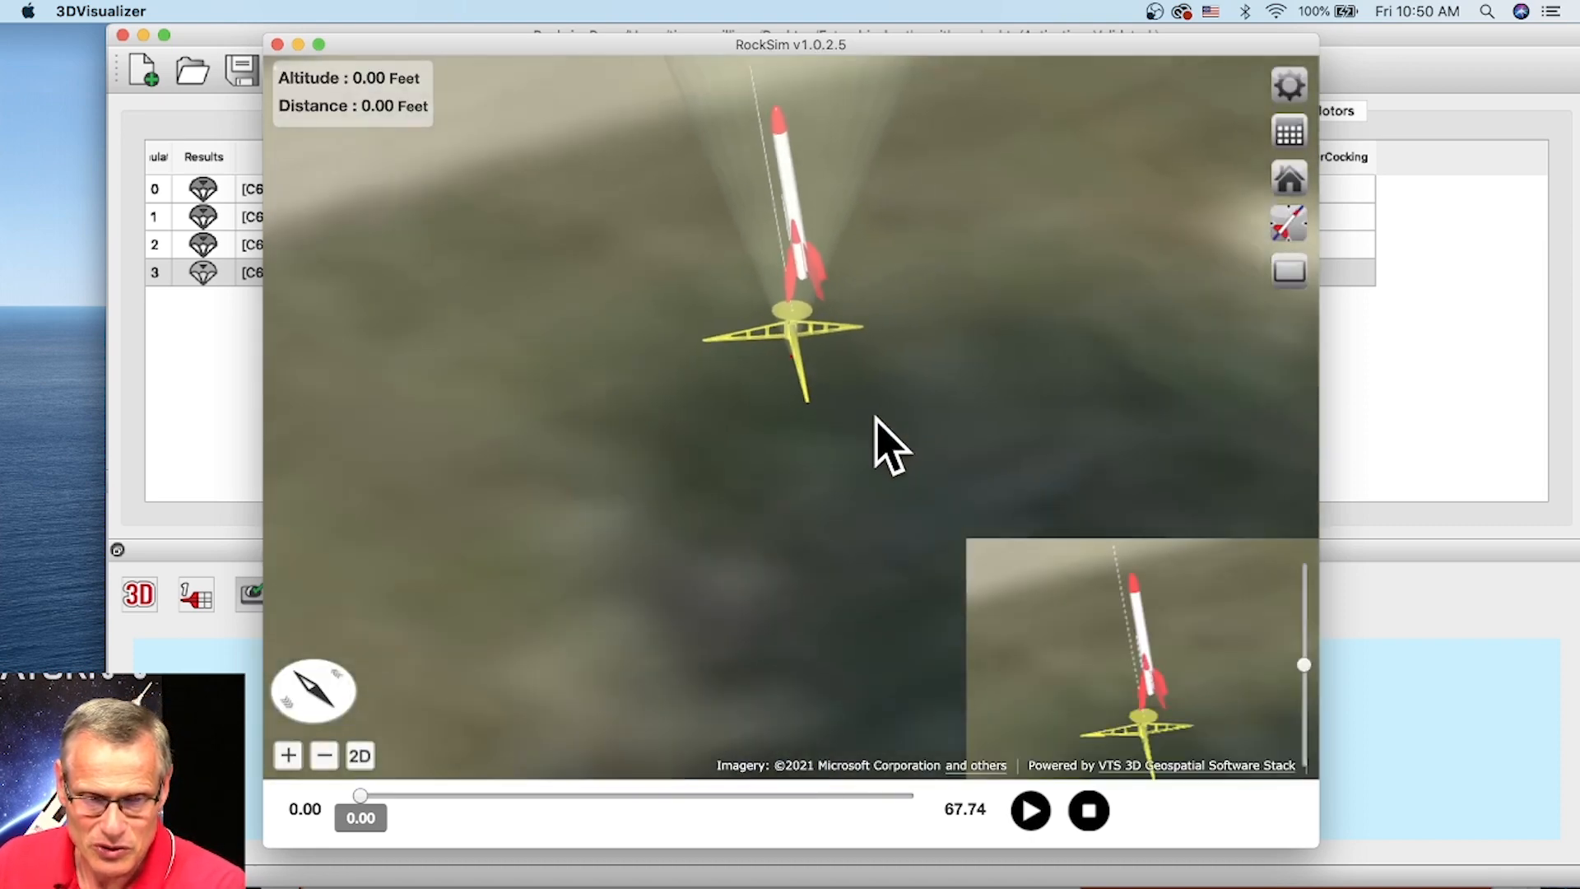
pyautogui.scroll(-10, 778, 416)
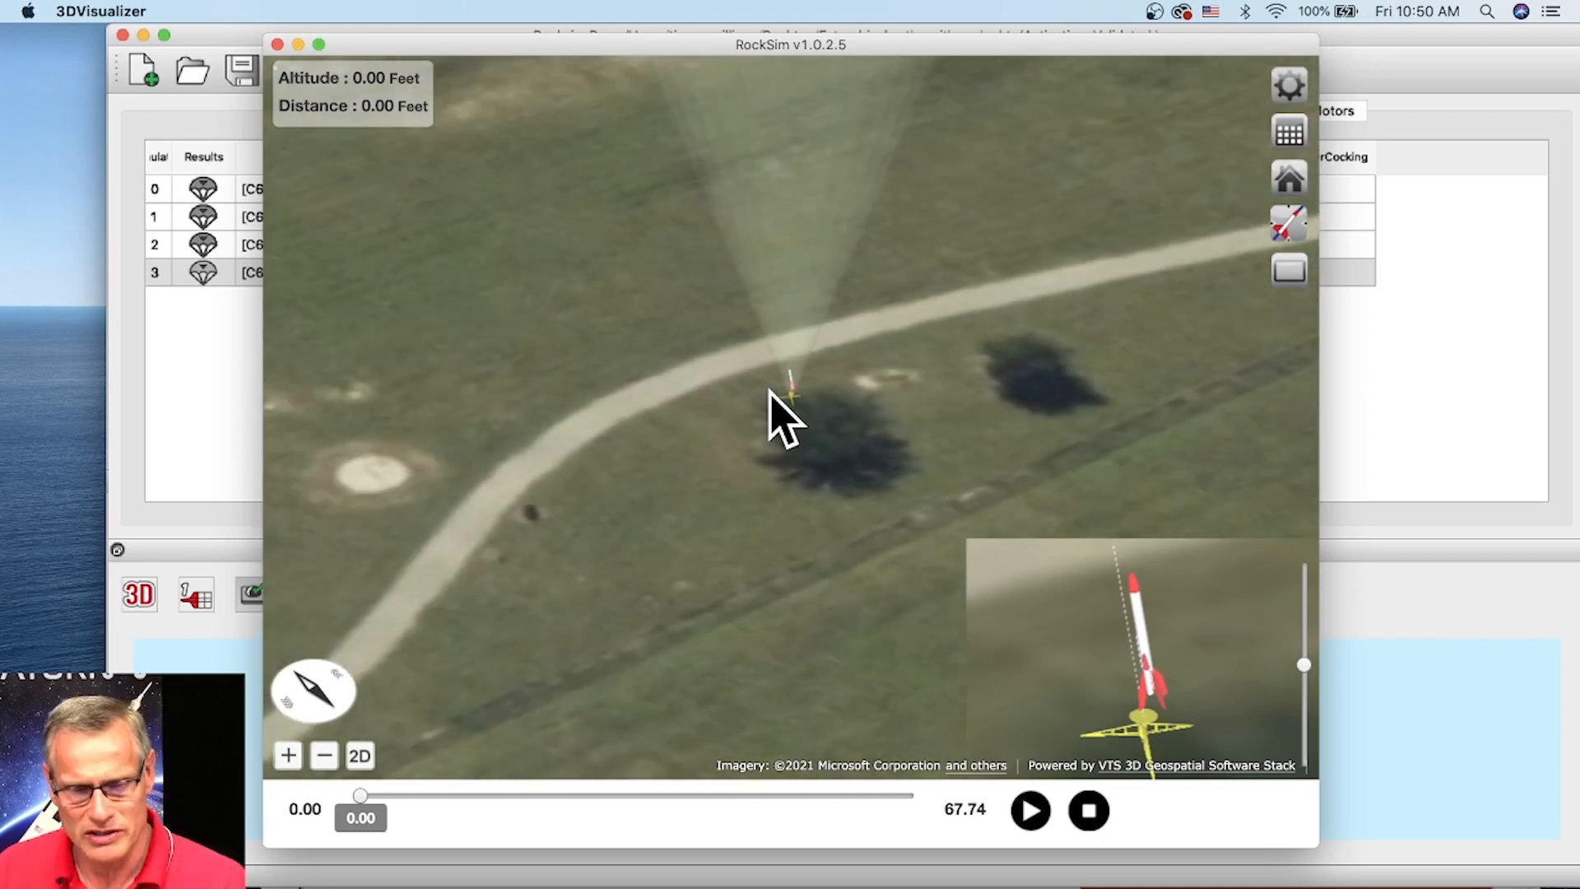
pyautogui.scroll(-10, 790, 421)
pyautogui.scroll(3, 811, 441)
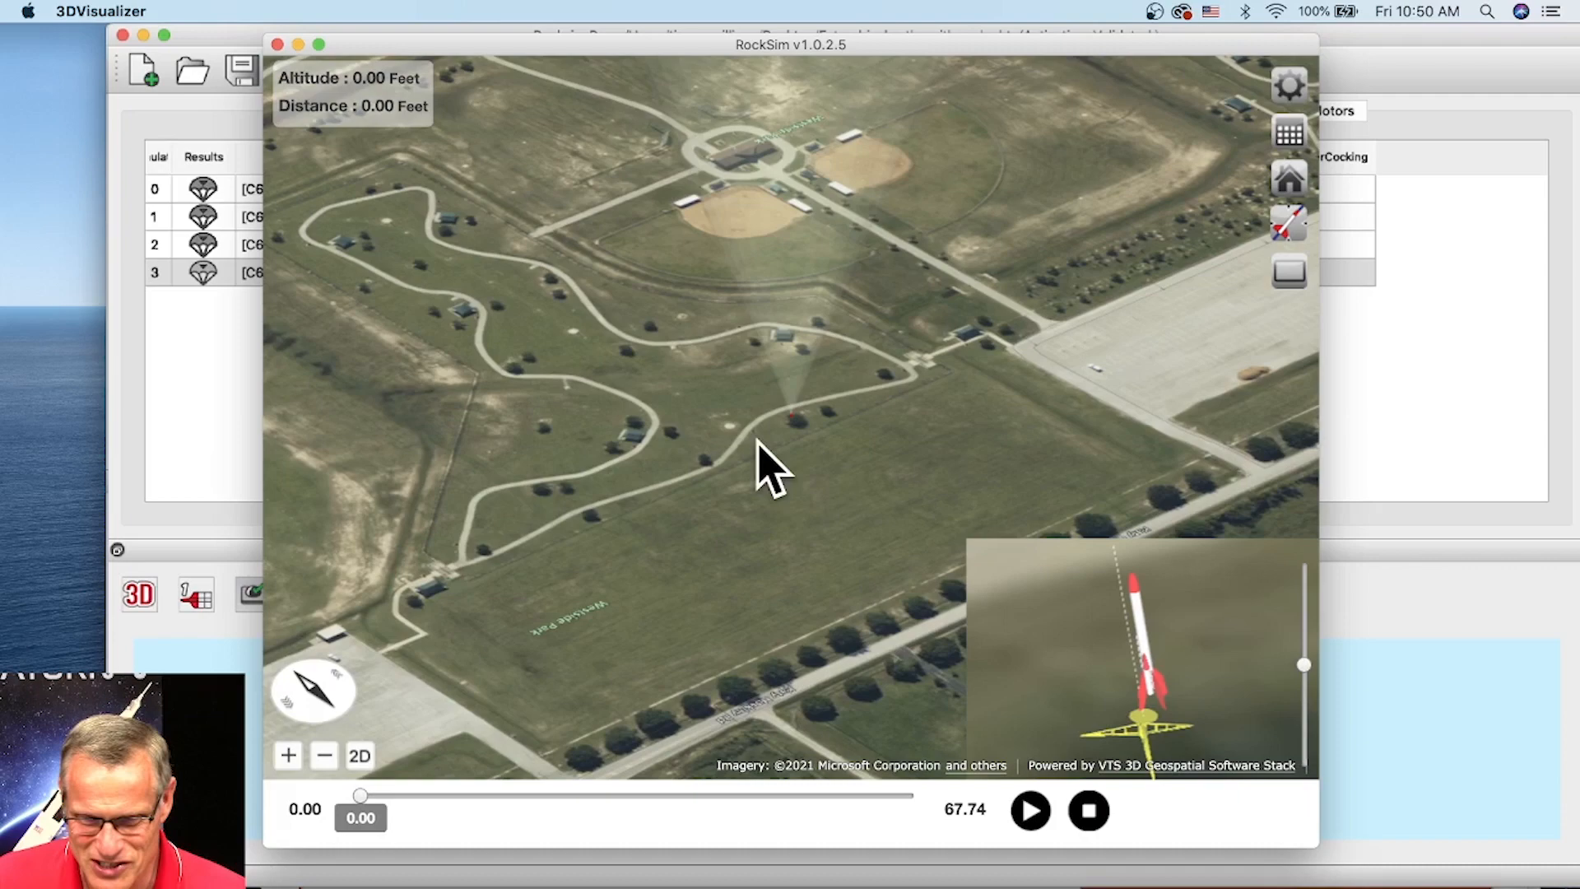
pyautogui.moveTo(974, 434)
pyautogui.mouseDown()
pyautogui.moveTo(910, 455)
pyautogui.moveTo(979, 451)
pyautogui.moveTo(953, 449)
pyautogui.mouseUp()
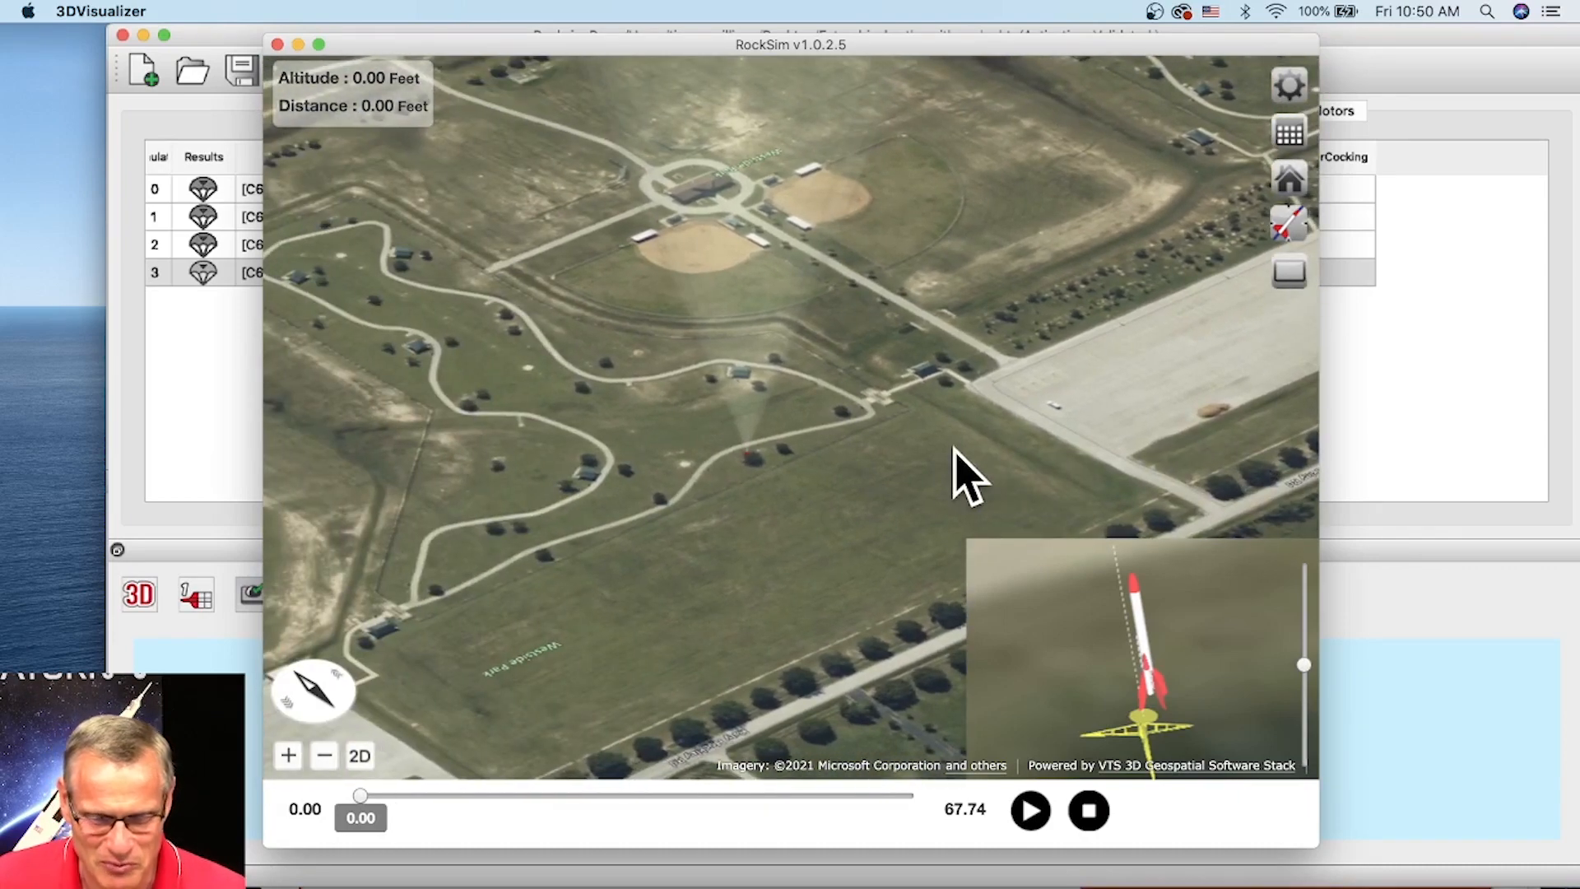
pyautogui.scroll(8, 746, 463)
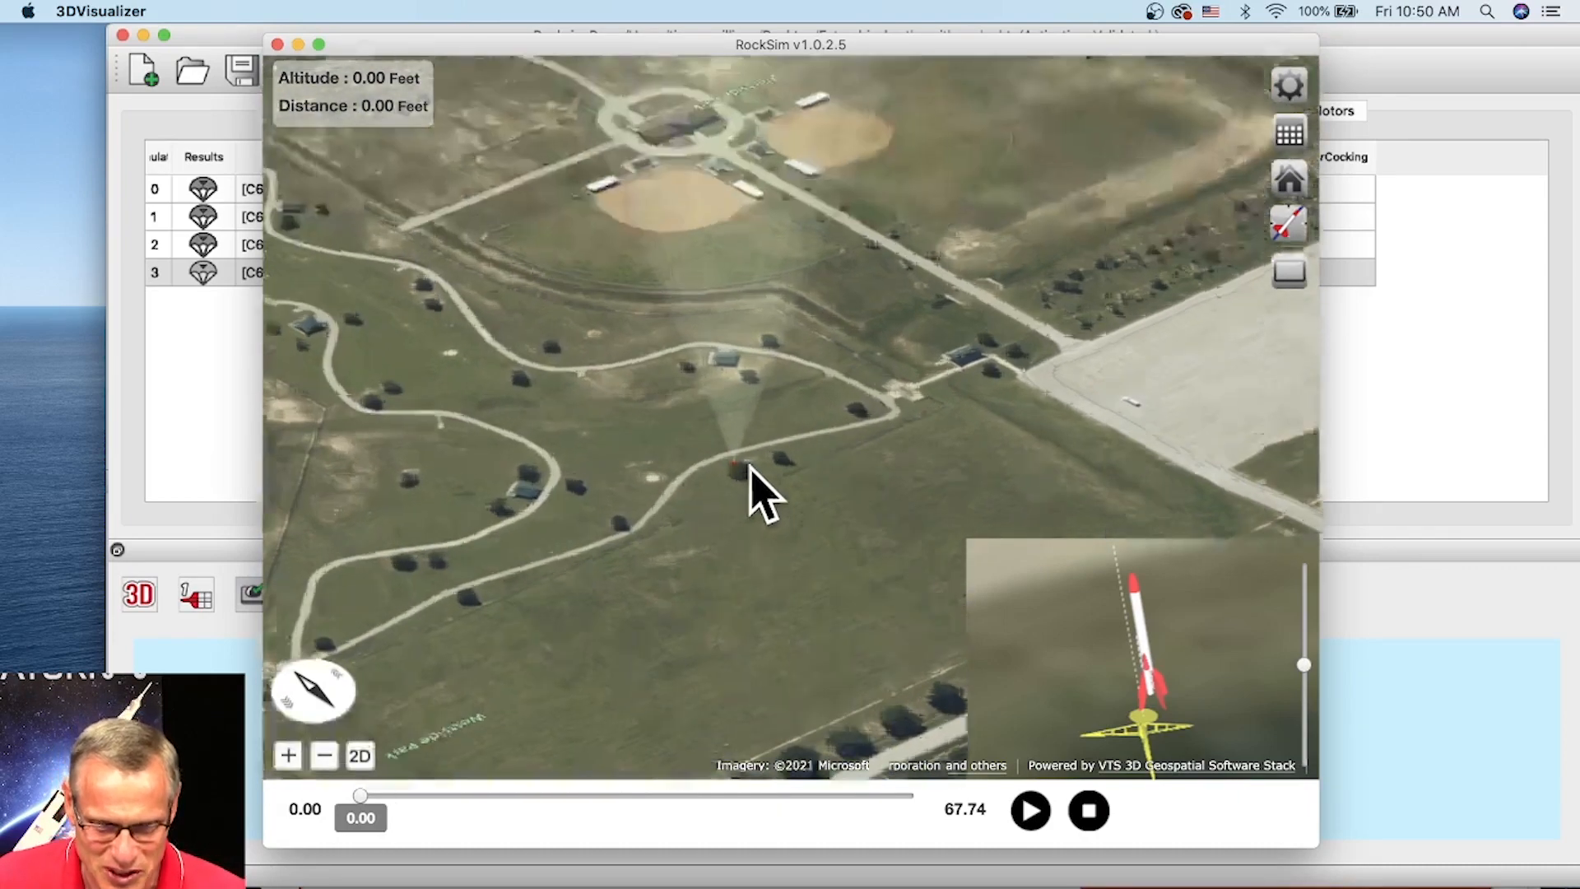
pyautogui.scroll(6, 698, 553)
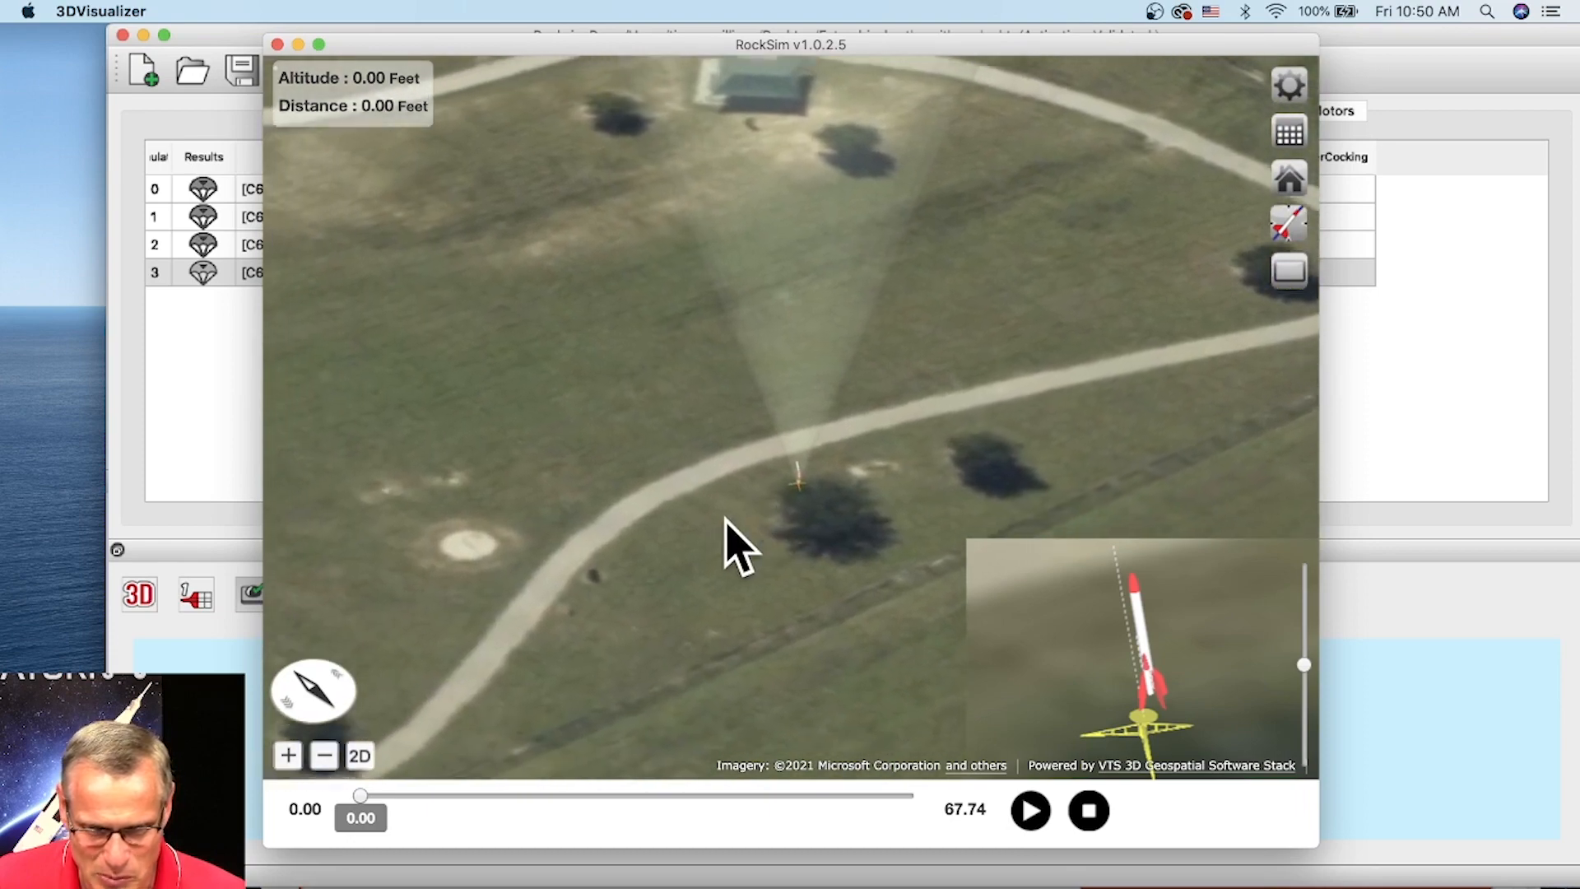
# Examine the rocket on its launch pad up close from several sides
pyautogui.scroll(6, 793, 561)
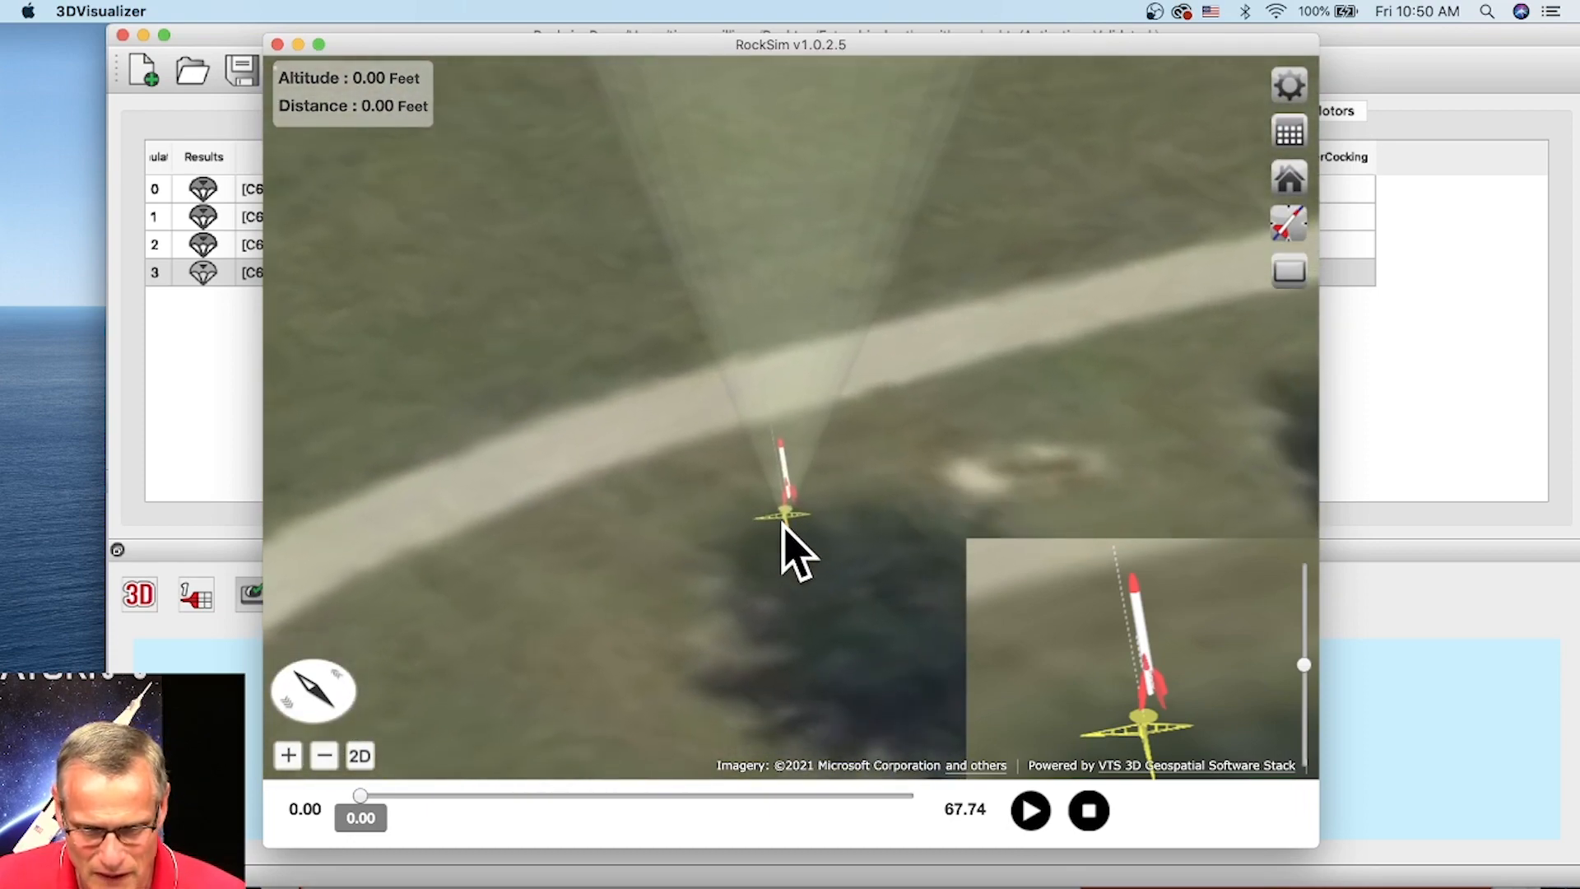
pyautogui.moveTo(780, 569); pyautogui.dragTo(790, 515)
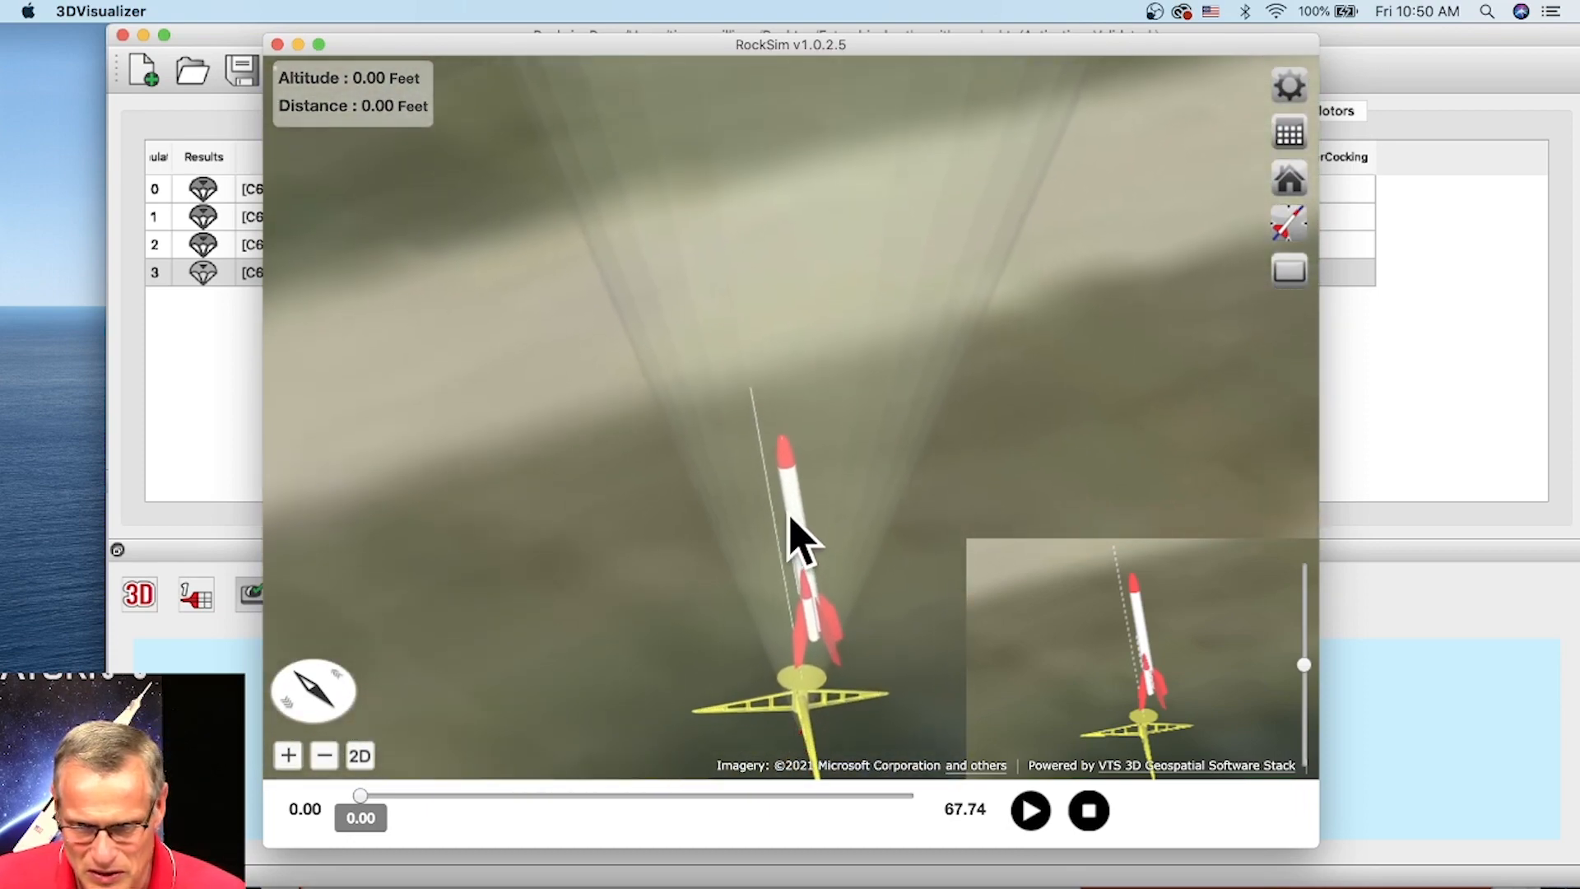
pyautogui.moveTo(930, 486); pyautogui.dragTo(847, 353)
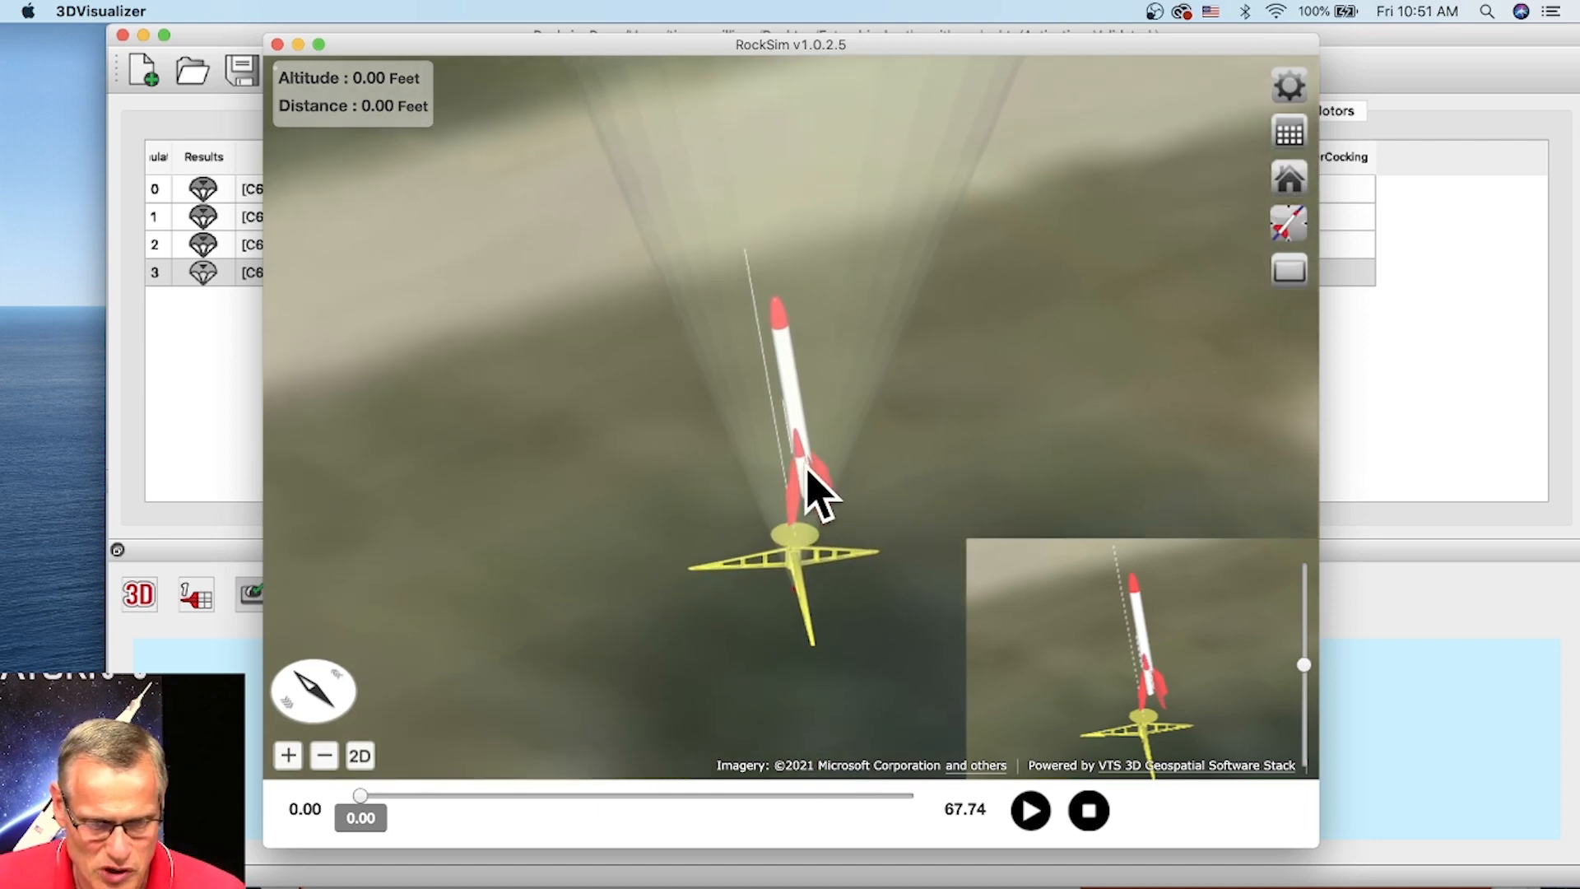
pyautogui.moveTo(327, 700)
pyautogui.mouseDown()
pyautogui.moveTo(326, 686)
pyautogui.moveTo(352, 699)
pyautogui.mouseUp()
pyautogui.moveTo(821, 458); pyautogui.dragTo(575, 733)
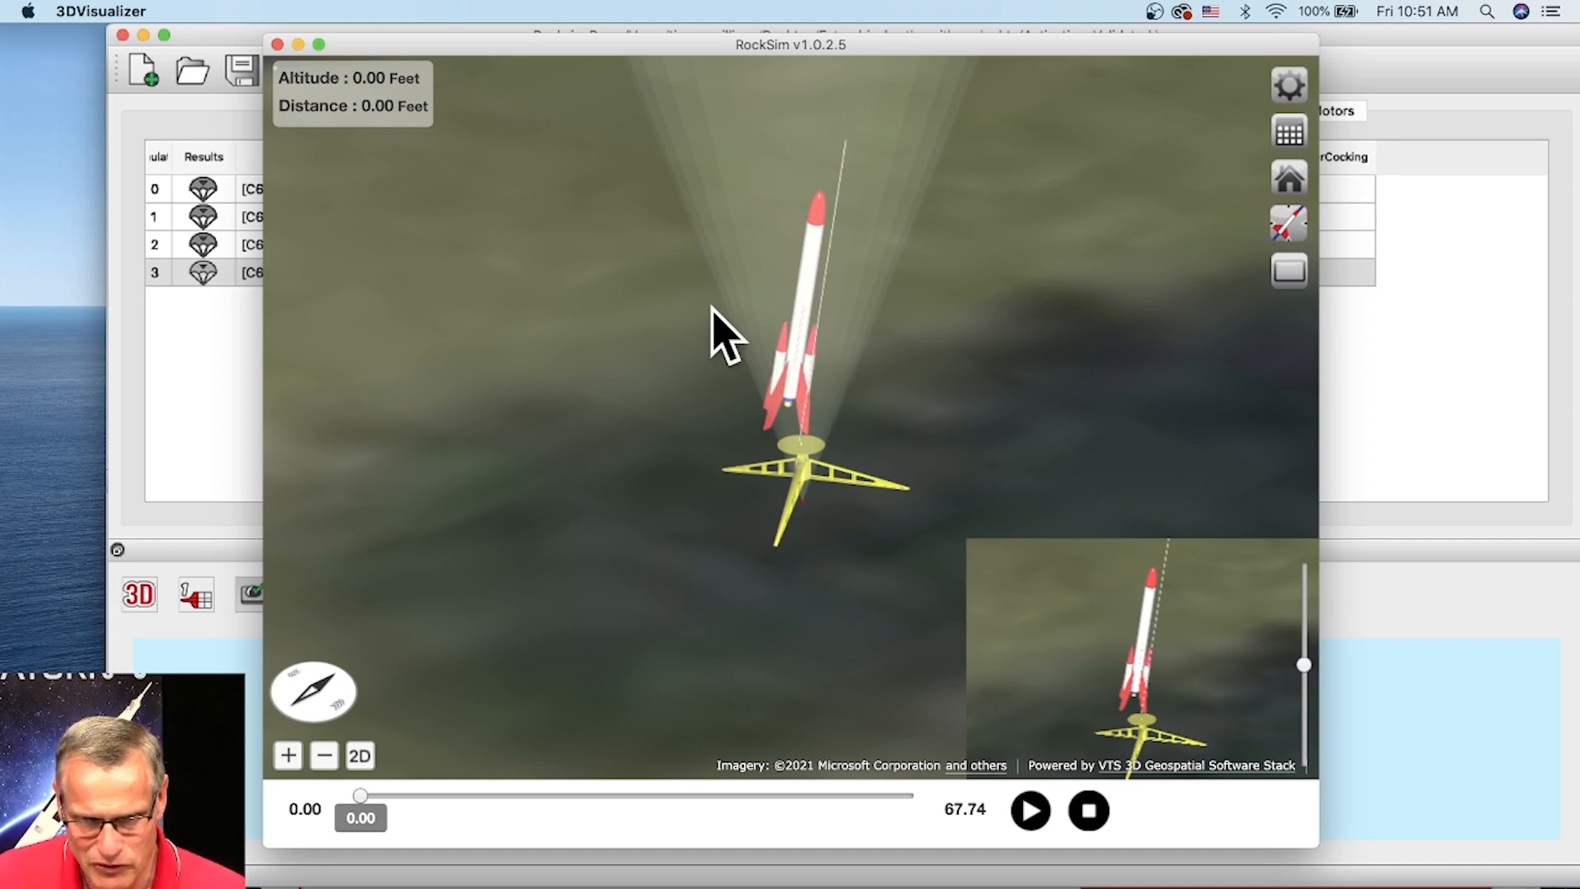
# Hide the inset rocket view and enlarge the visualizer window
pyautogui.click(1289, 272)
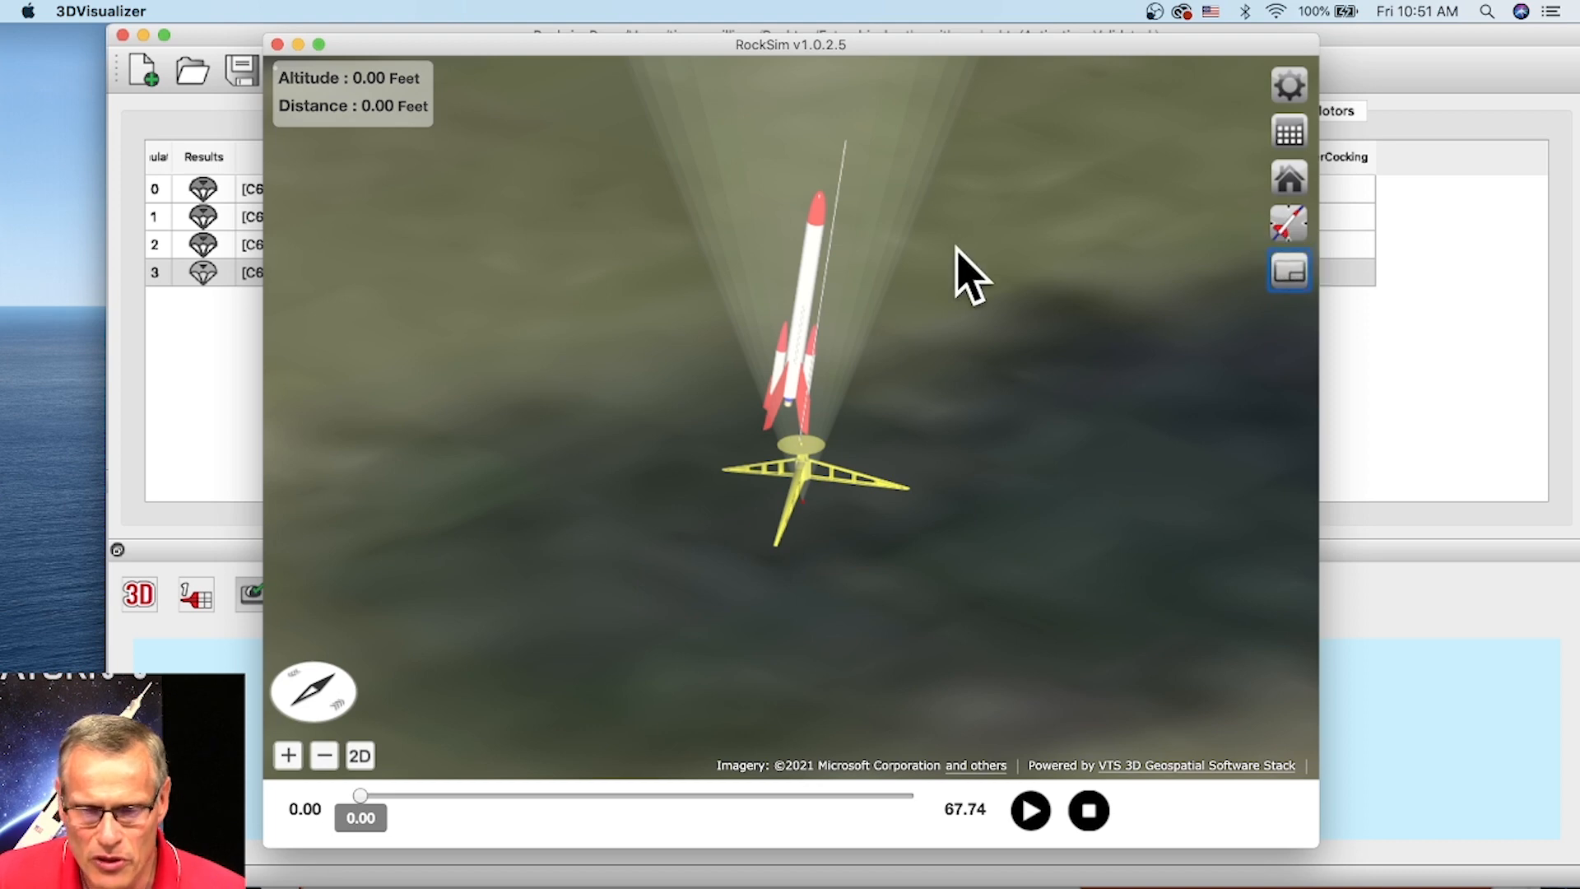
pyautogui.moveTo(1319, 846); pyautogui.dragTo(1555, 864)
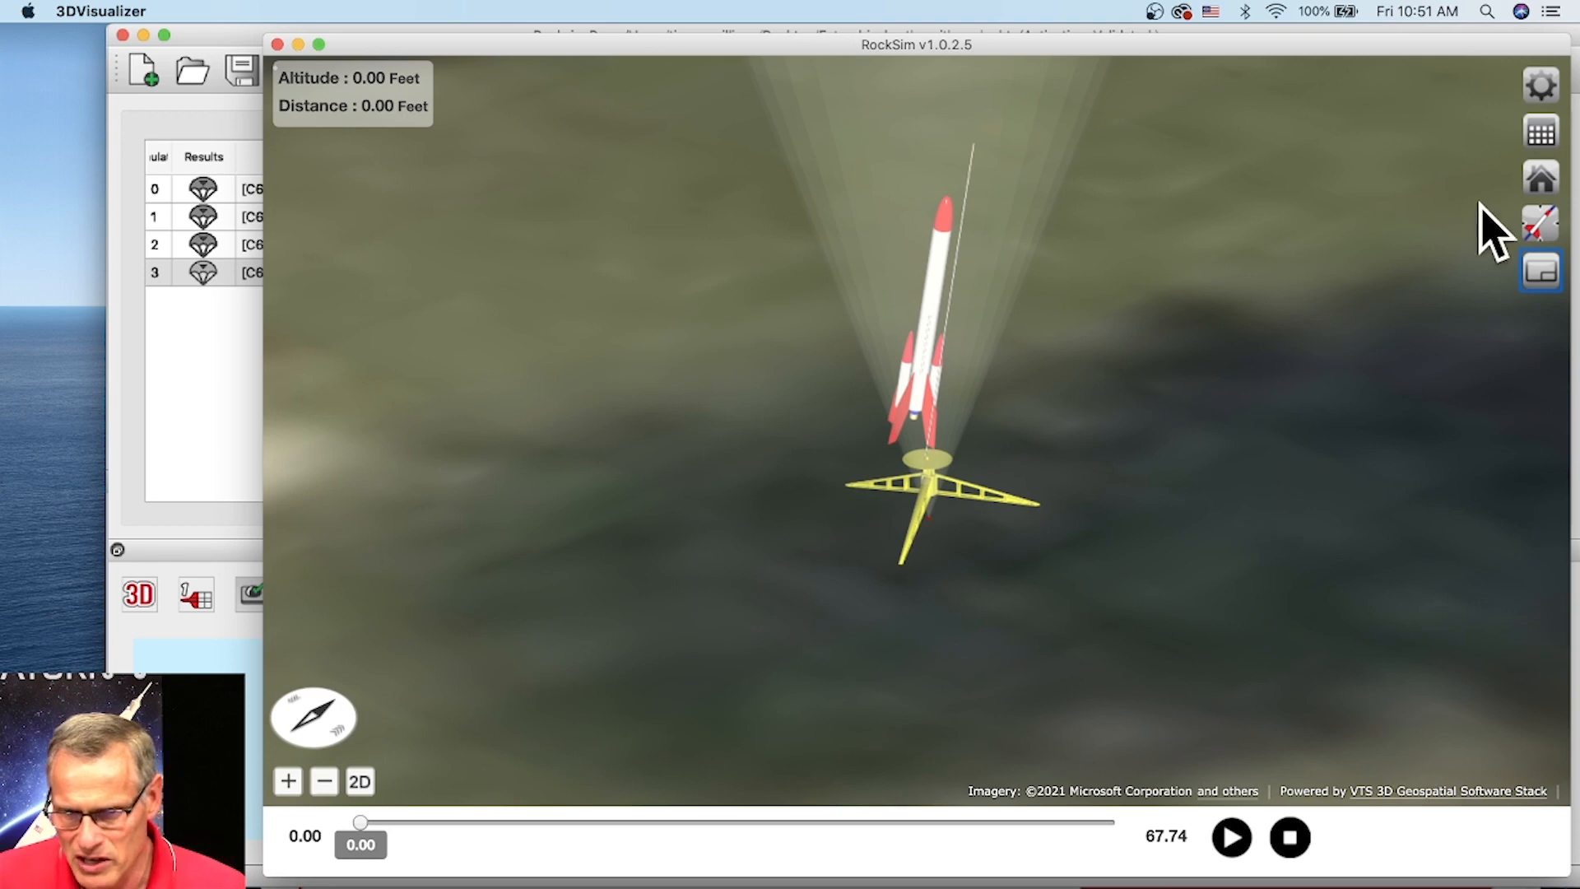
# Switch the visualizer camera from the rocket view to the whole flight path view
pyautogui.click(1537, 224)
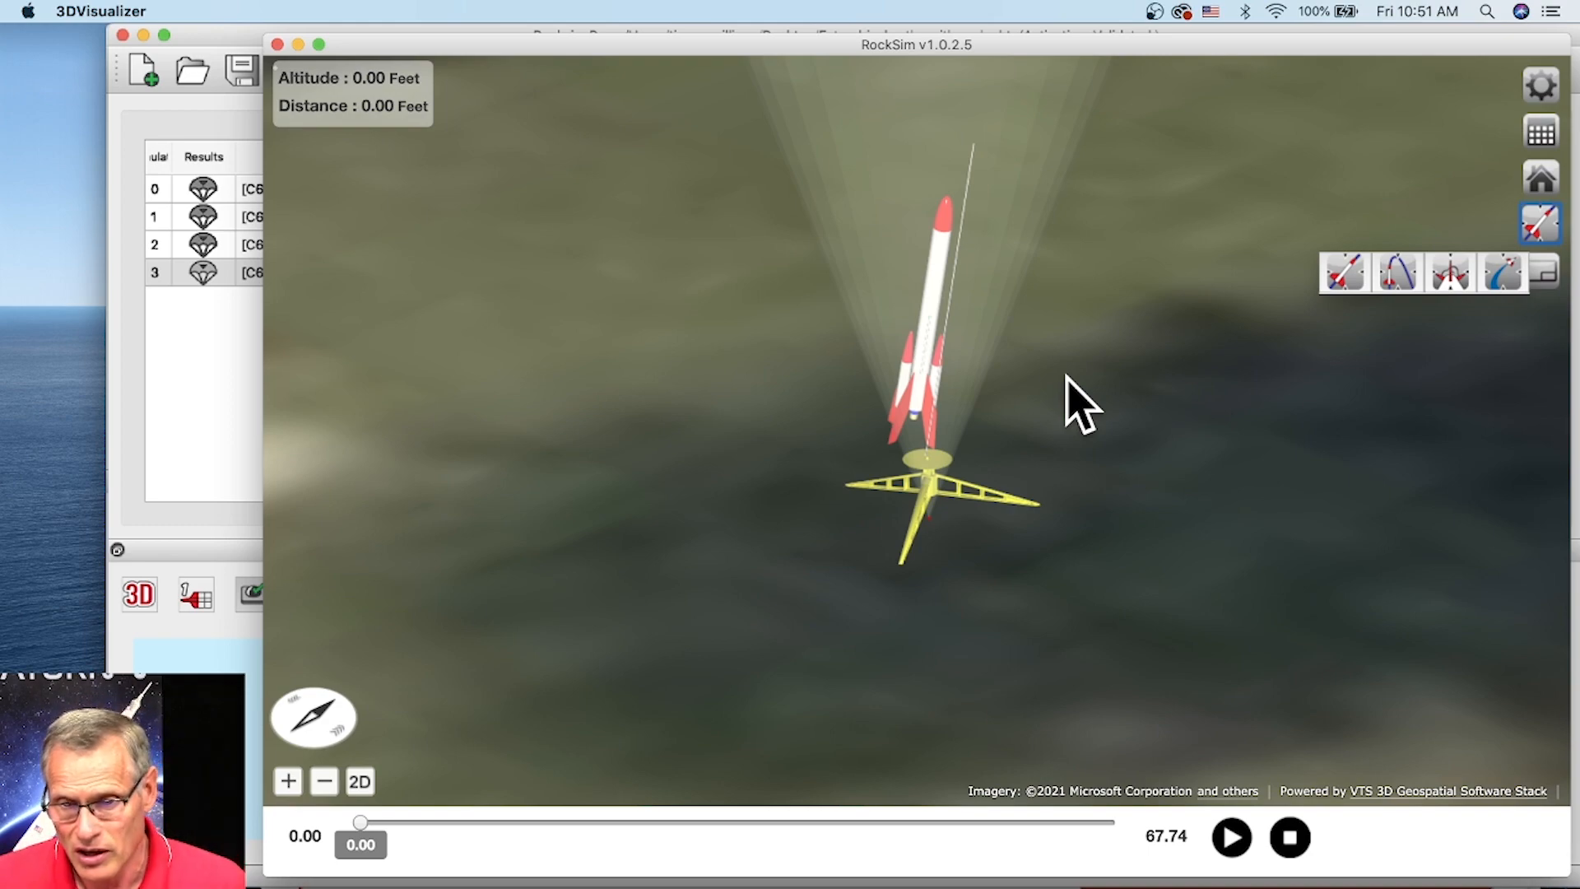
pyautogui.click(1399, 280)
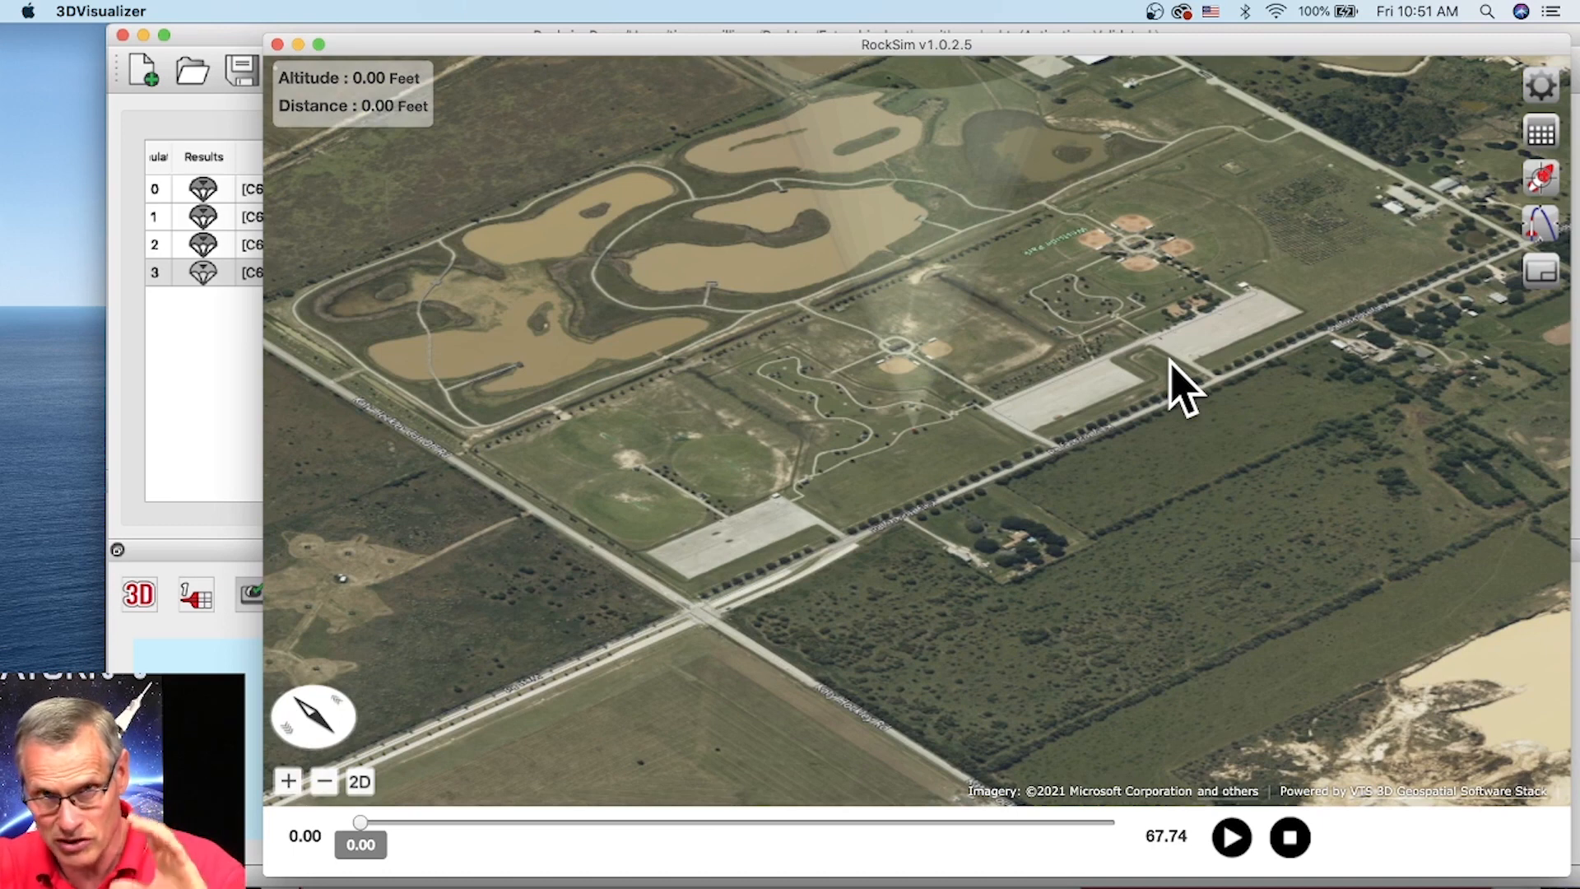
pyautogui.click(1542, 220)
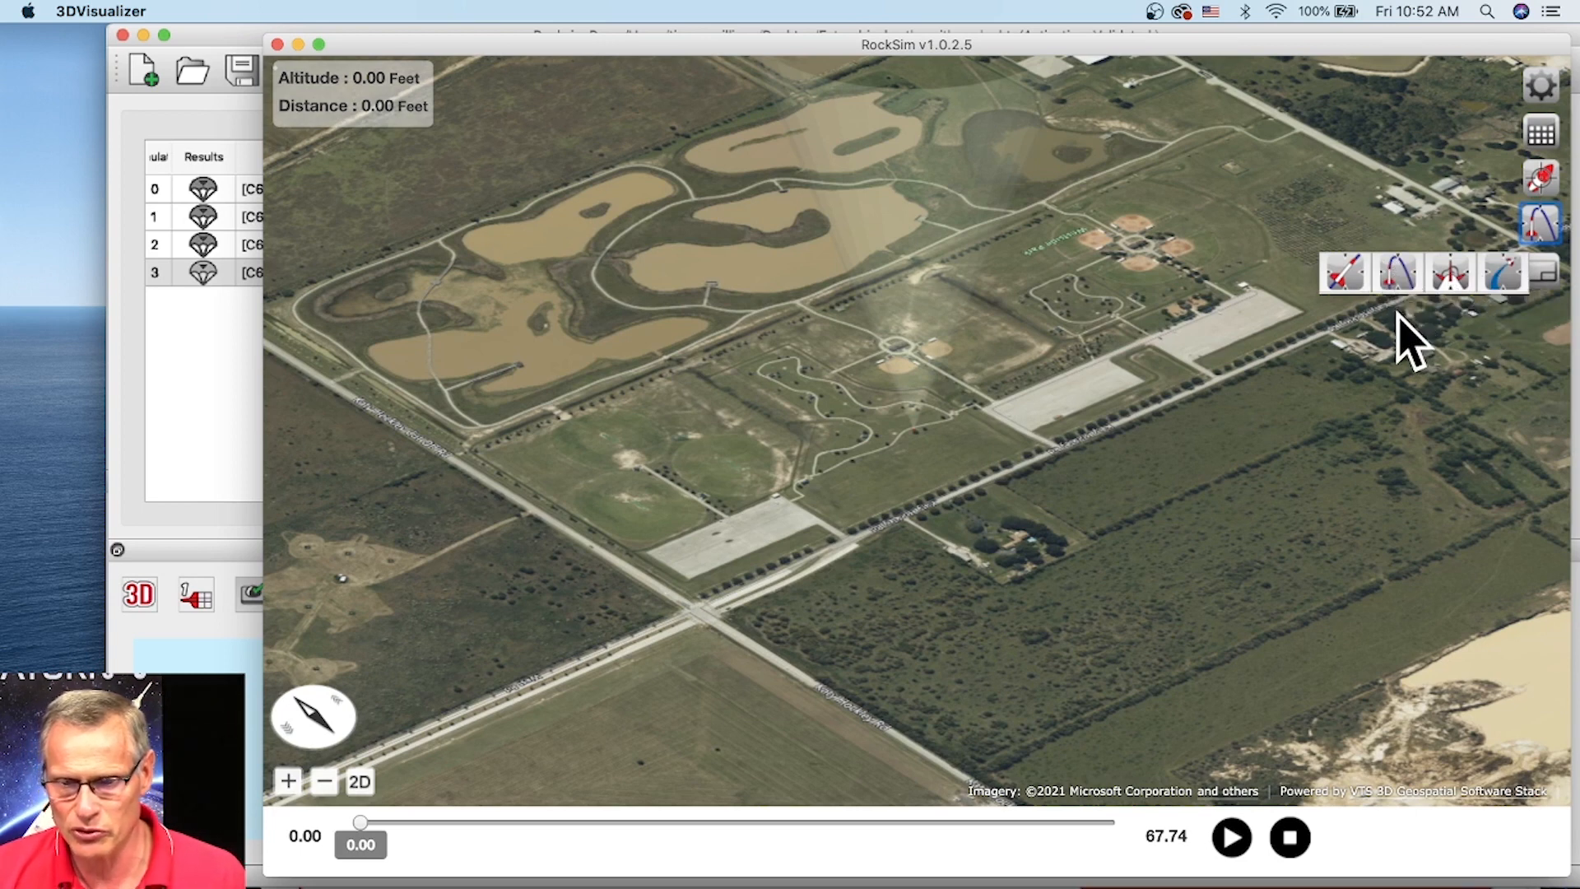
pyautogui.click(1395, 265)
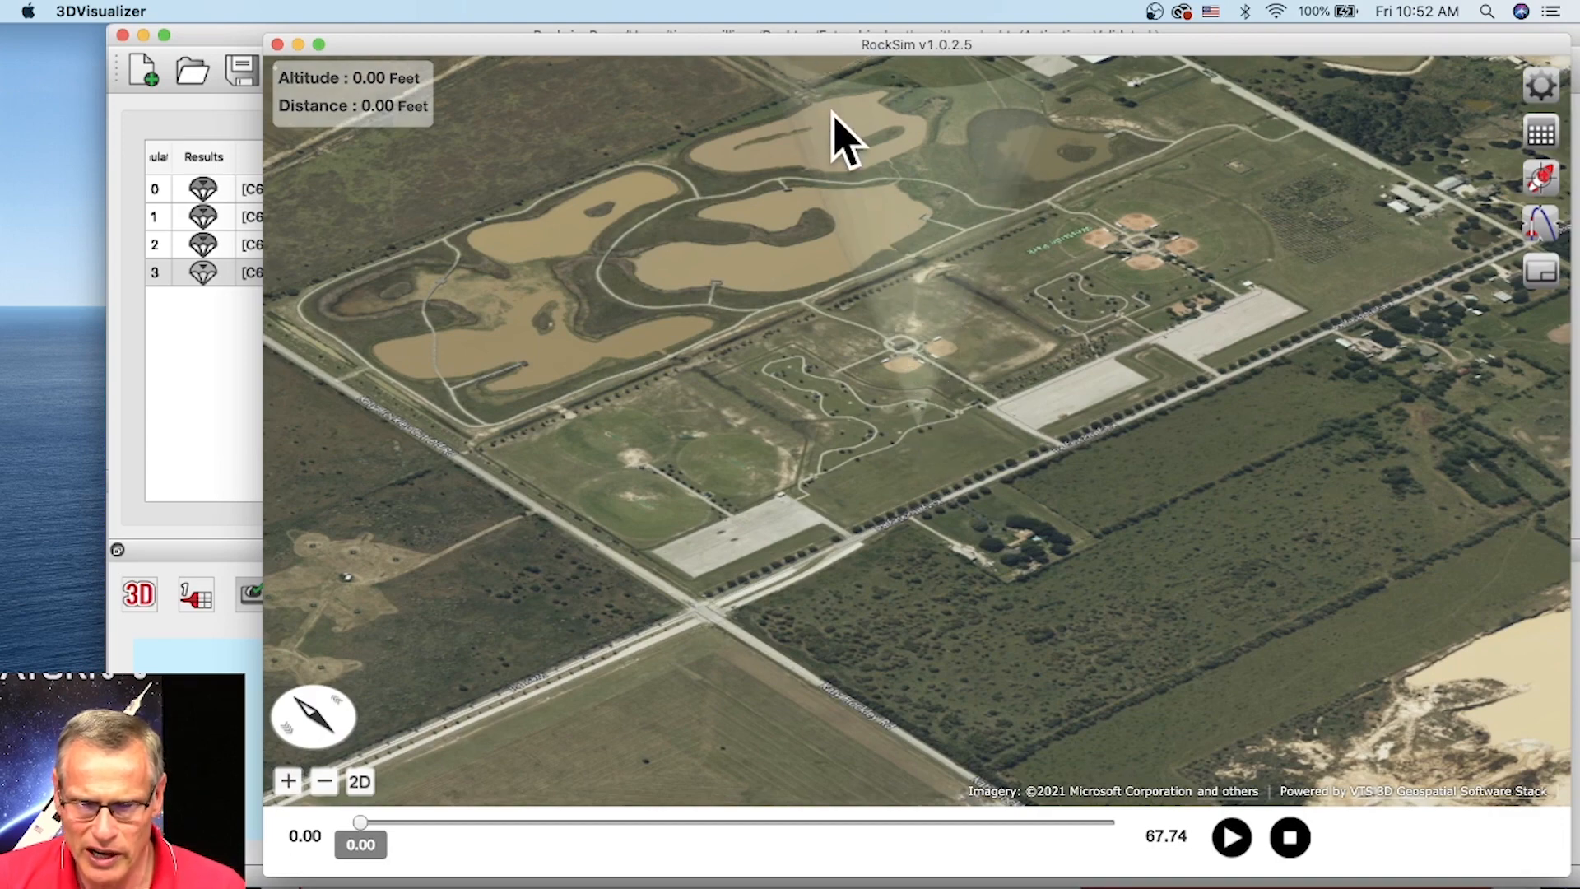
# Examine the launch area from low and high angles, centering on the rocket and inspecting the pad and surrounding park
pyautogui.moveTo(945, 492)
pyautogui.mouseDown()
pyautogui.moveTo(944, 564)
pyautogui.moveTo(965, 599)
pyautogui.moveTo(963, 497)
pyautogui.mouseUp()
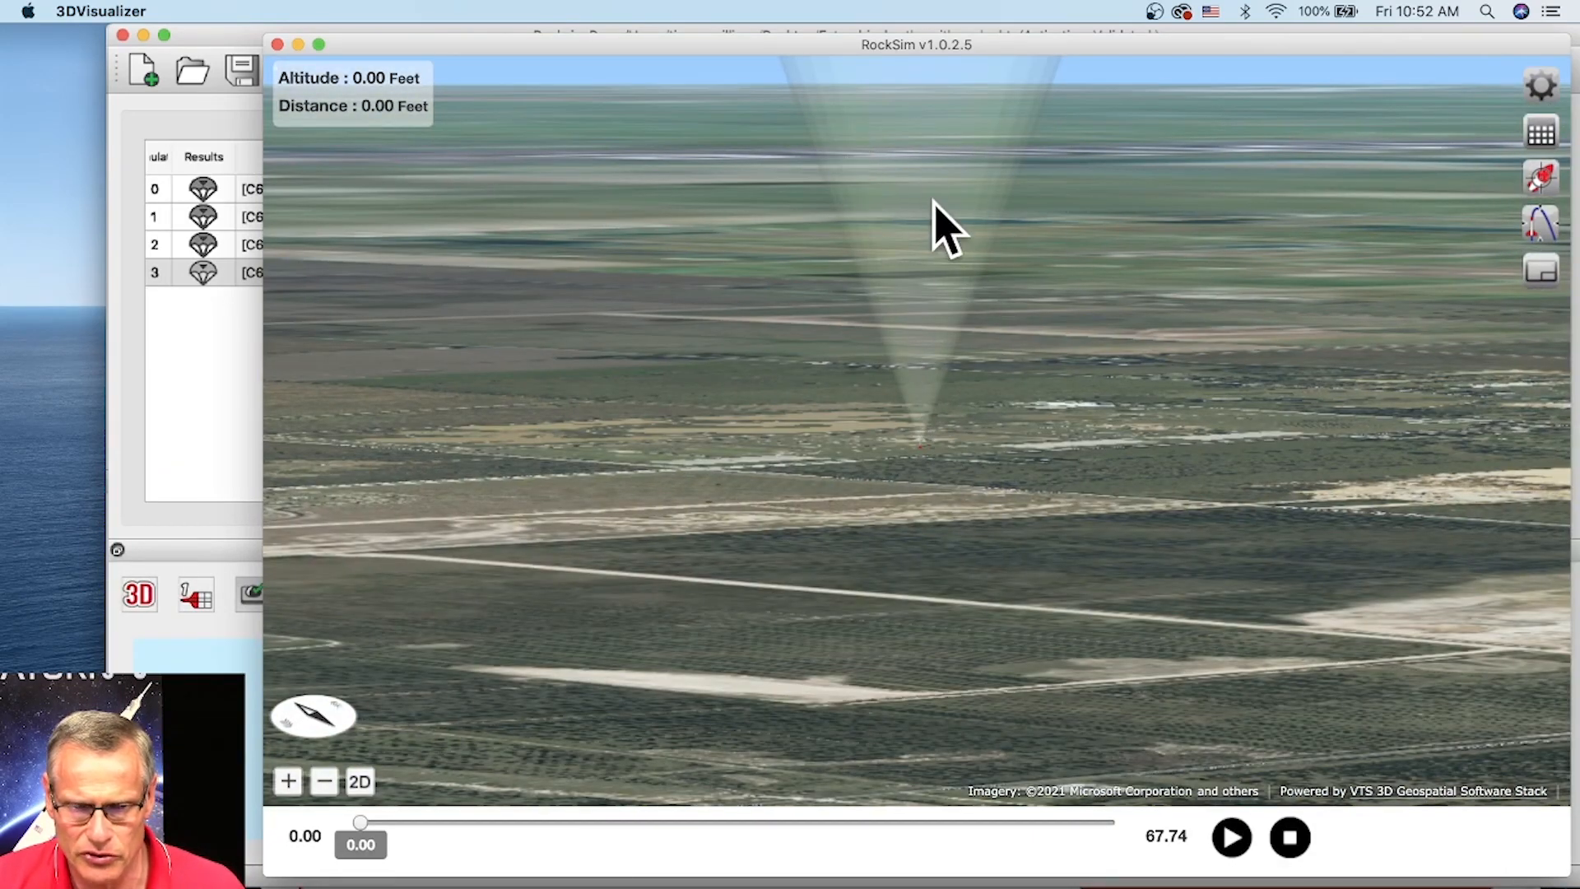
pyautogui.moveTo(986, 370)
pyautogui.mouseDown()
pyautogui.moveTo(988, 430)
pyautogui.moveTo(982, 395)
pyautogui.mouseUp()
pyautogui.moveTo(984, 572)
pyautogui.mouseDown()
pyautogui.moveTo(995, 600)
pyautogui.moveTo(1000, 579)
pyautogui.mouseUp()
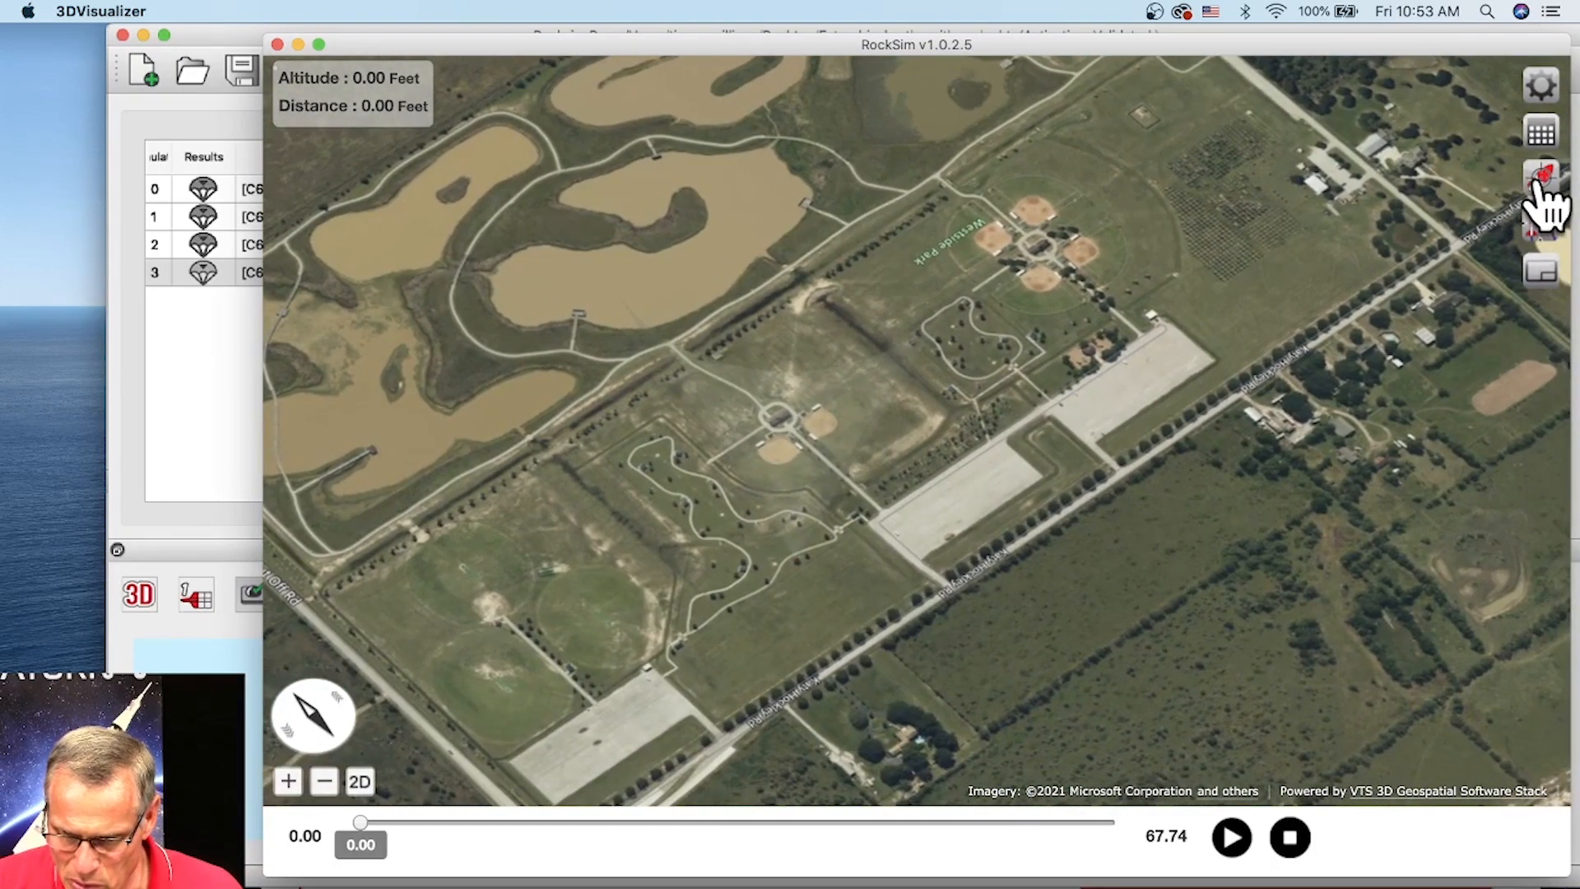
pyautogui.click(1542, 179)
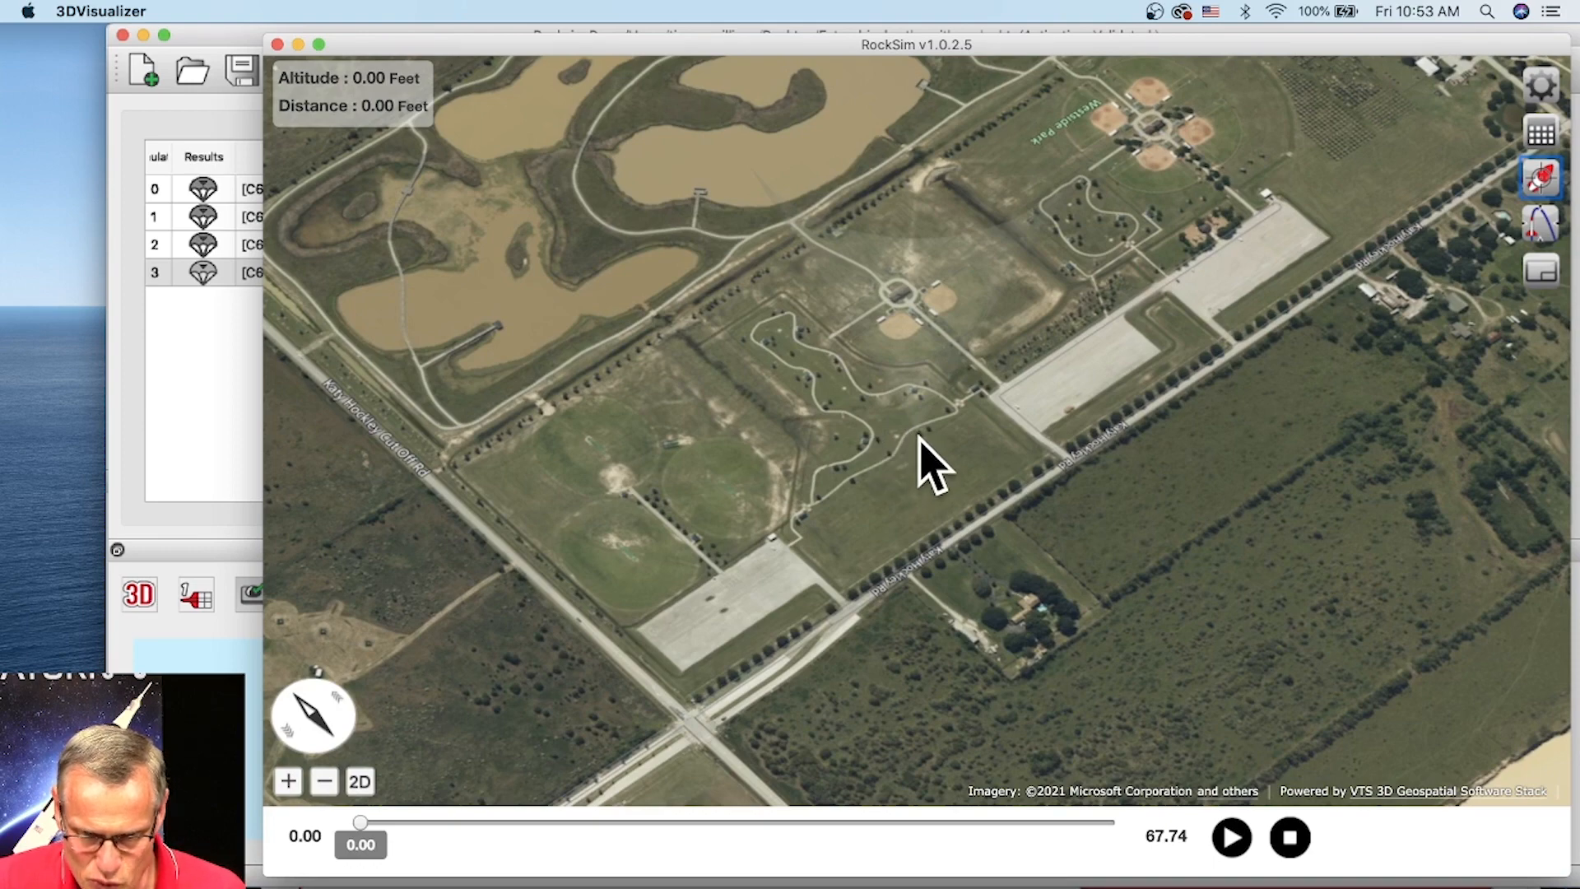
pyautogui.scroll(10, 920, 439)
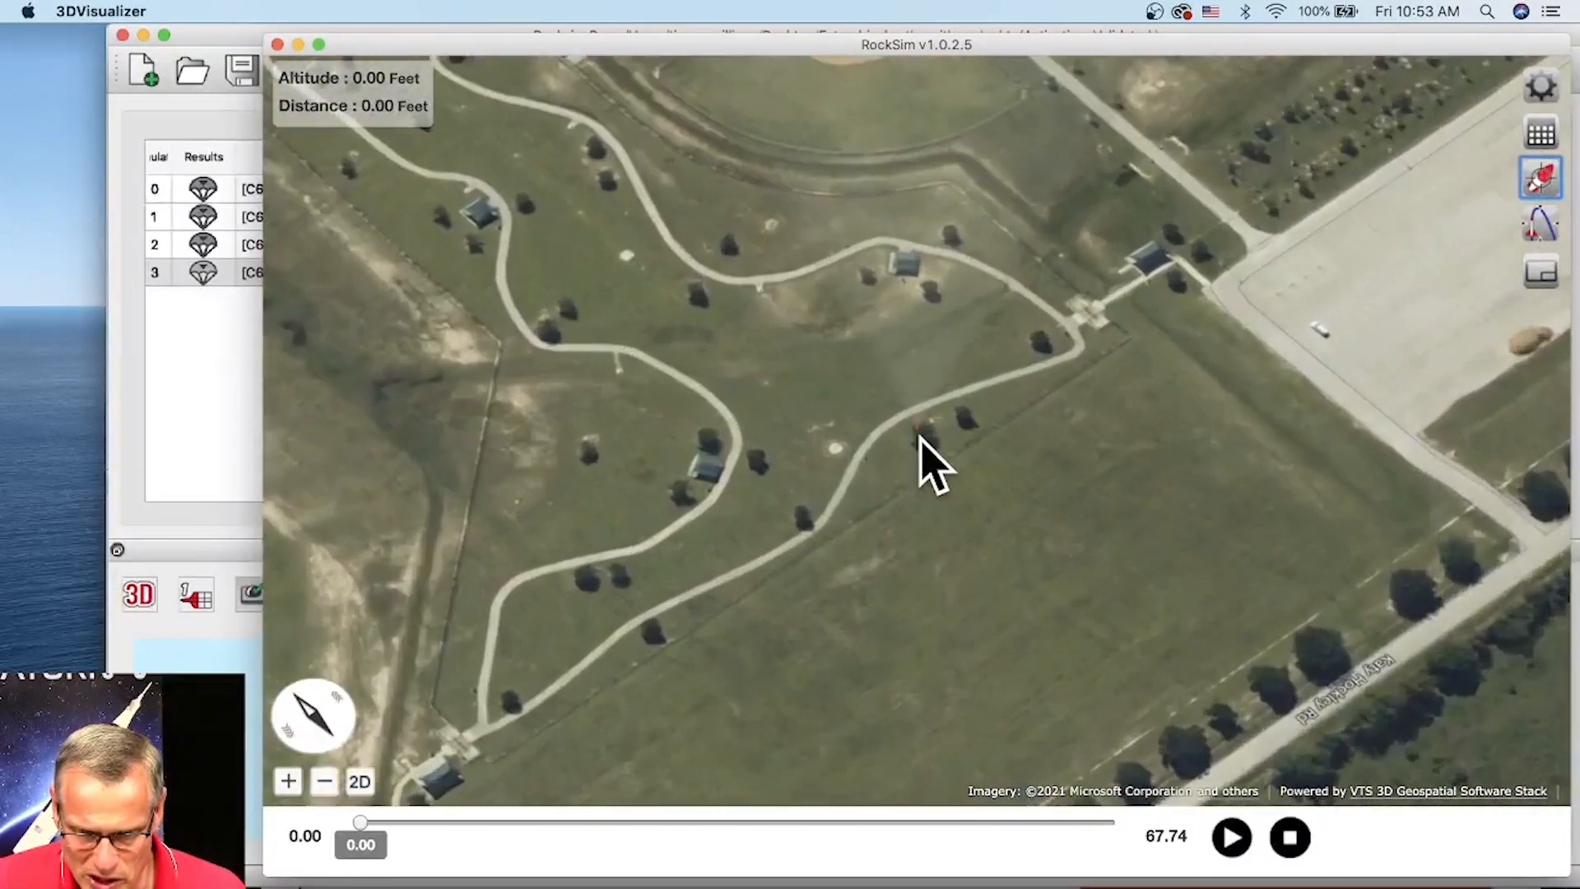
pyautogui.scroll(10, 920, 444)
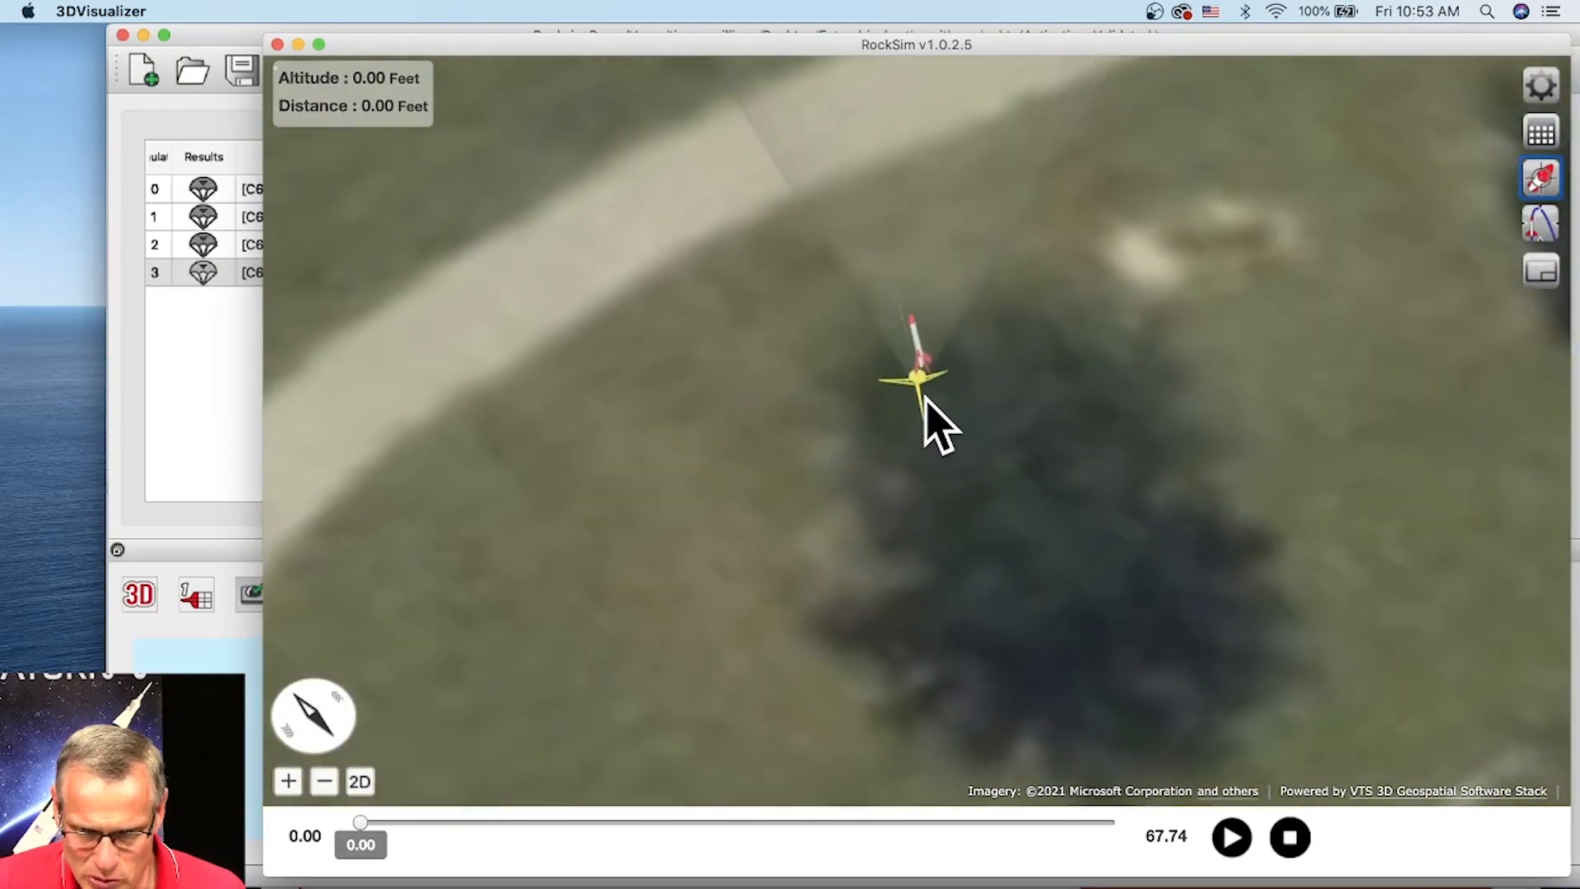
pyautogui.scroll(-10, 926, 371)
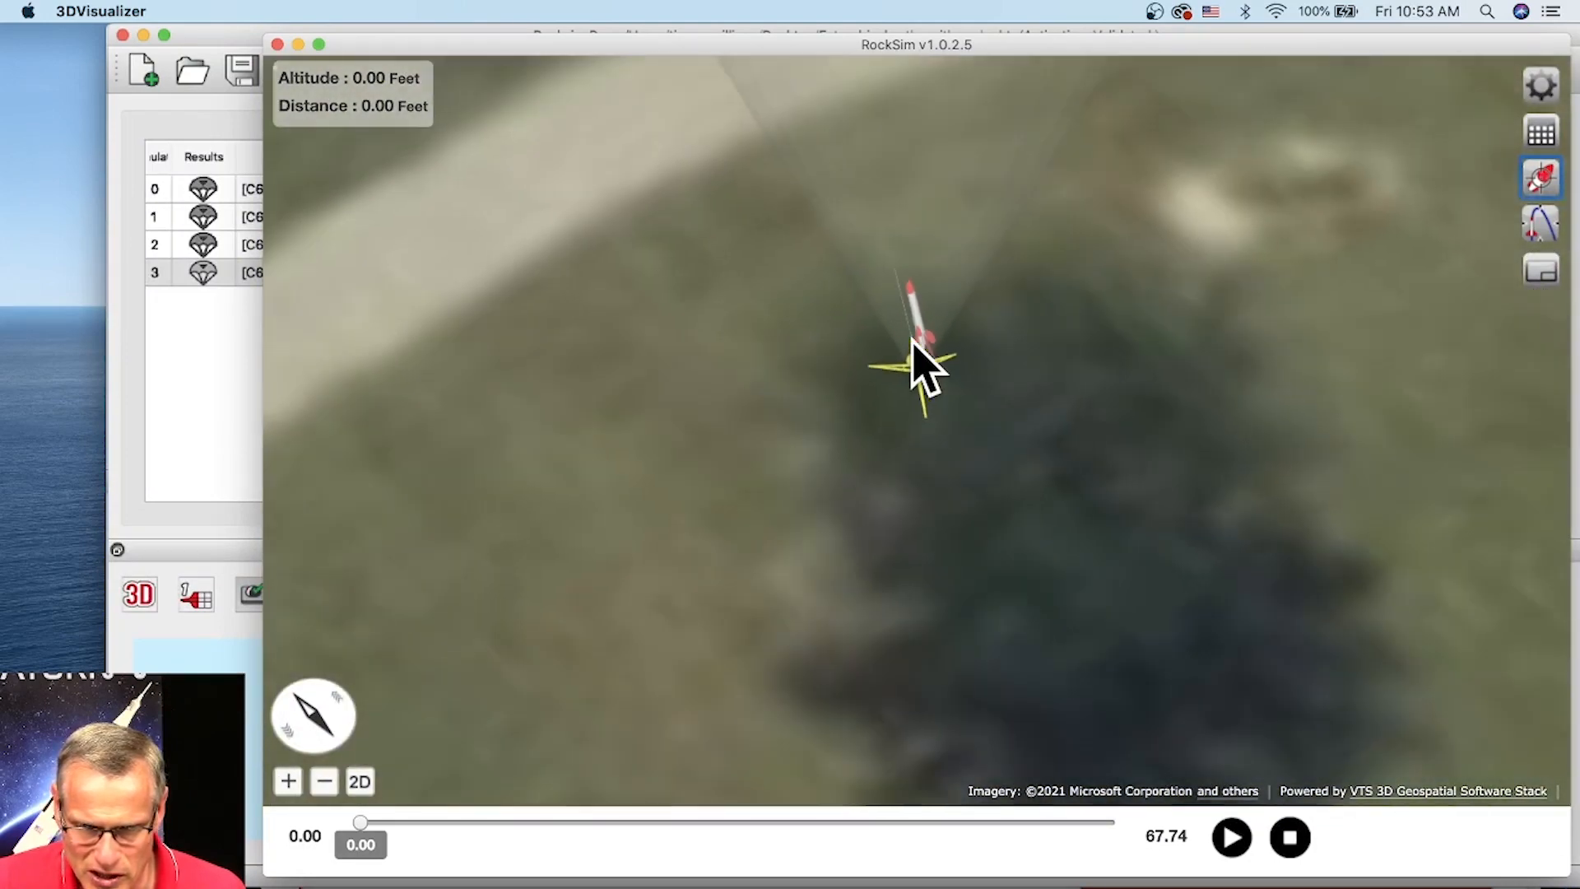
pyautogui.scroll(-5, 950, 403)
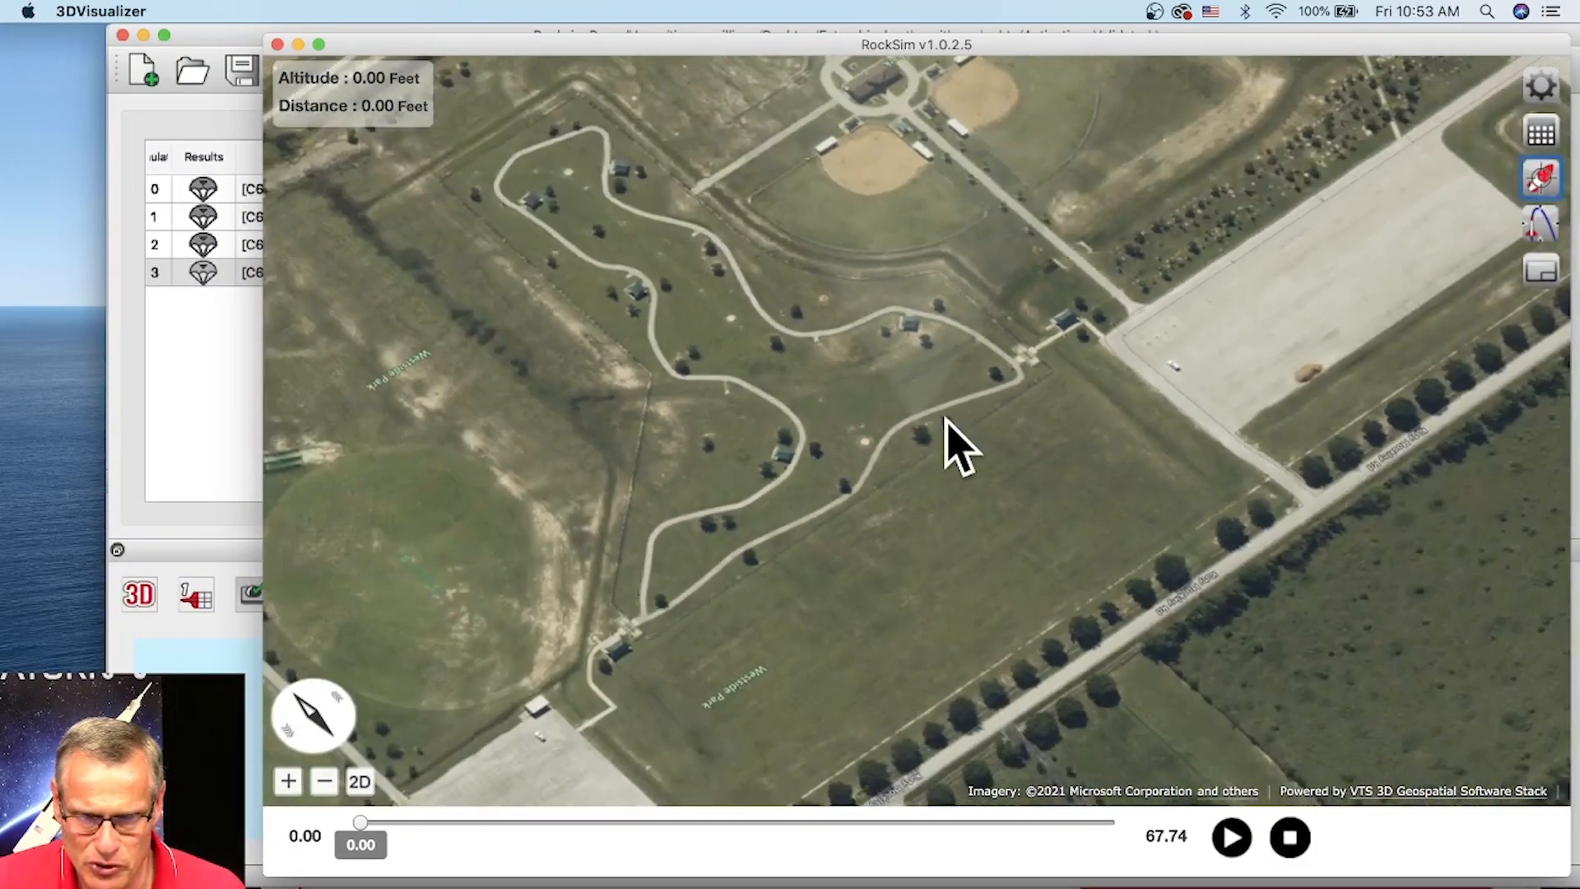
pyautogui.scroll(-5, 929, 421)
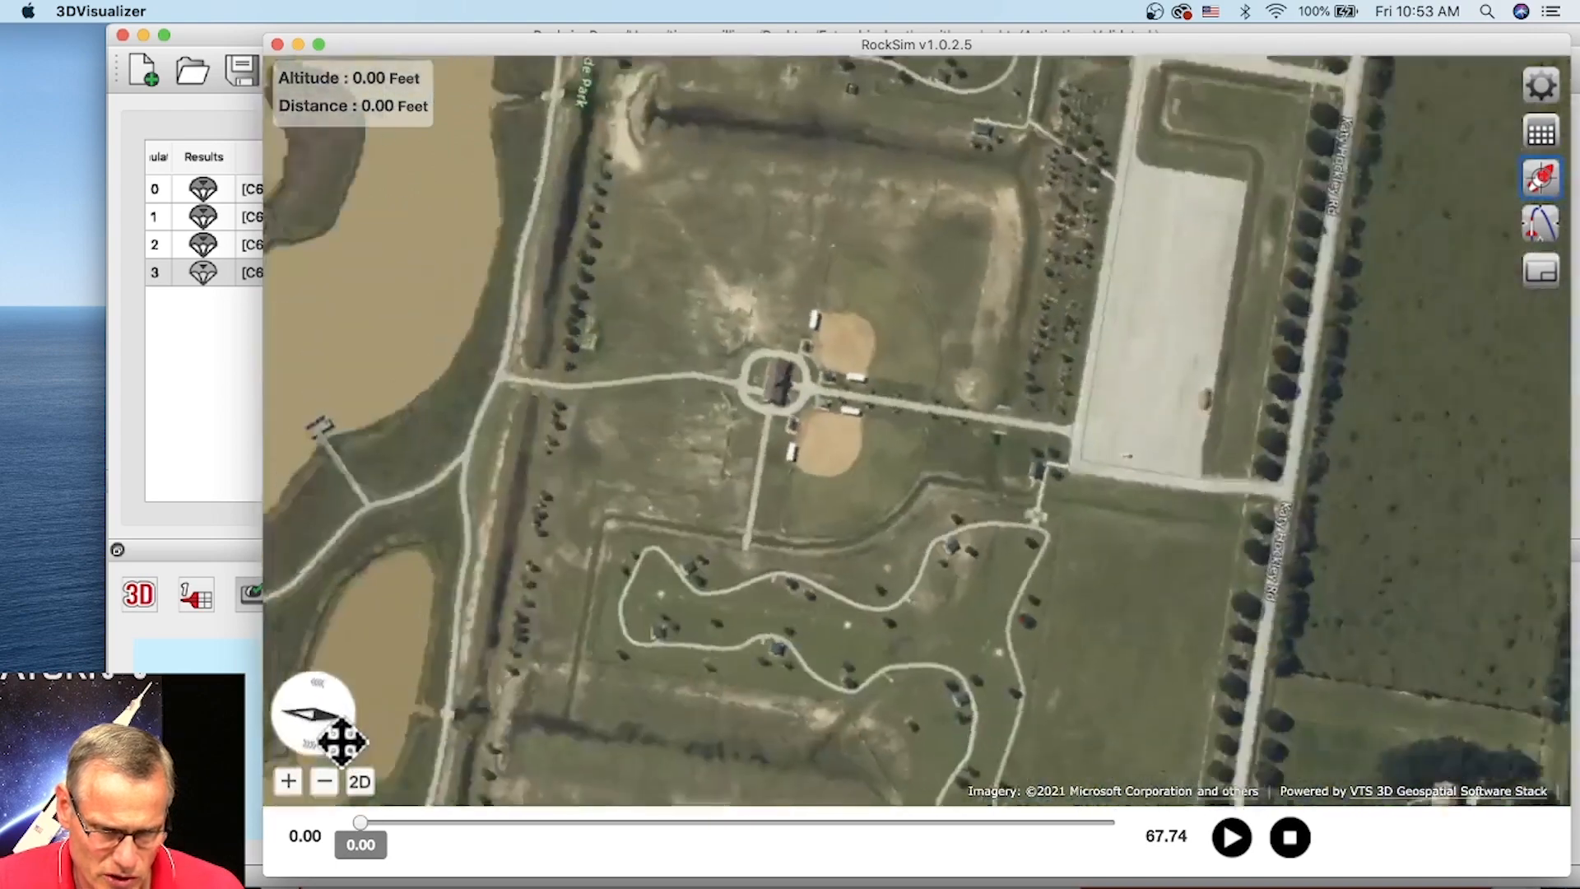
# Orient the view to see the flight path from the side, play the flight and pause it at 10.50 seconds
pyautogui.moveTo(343, 741)
pyautogui.mouseDown()
pyautogui.moveTo(377, 730)
pyautogui.moveTo(328, 727)
pyautogui.moveTo(356, 706)
pyautogui.moveTo(381, 730)
pyautogui.moveTo(331, 713)
pyautogui.moveTo(335, 695)
pyautogui.moveTo(334, 729)
pyautogui.mouseUp()
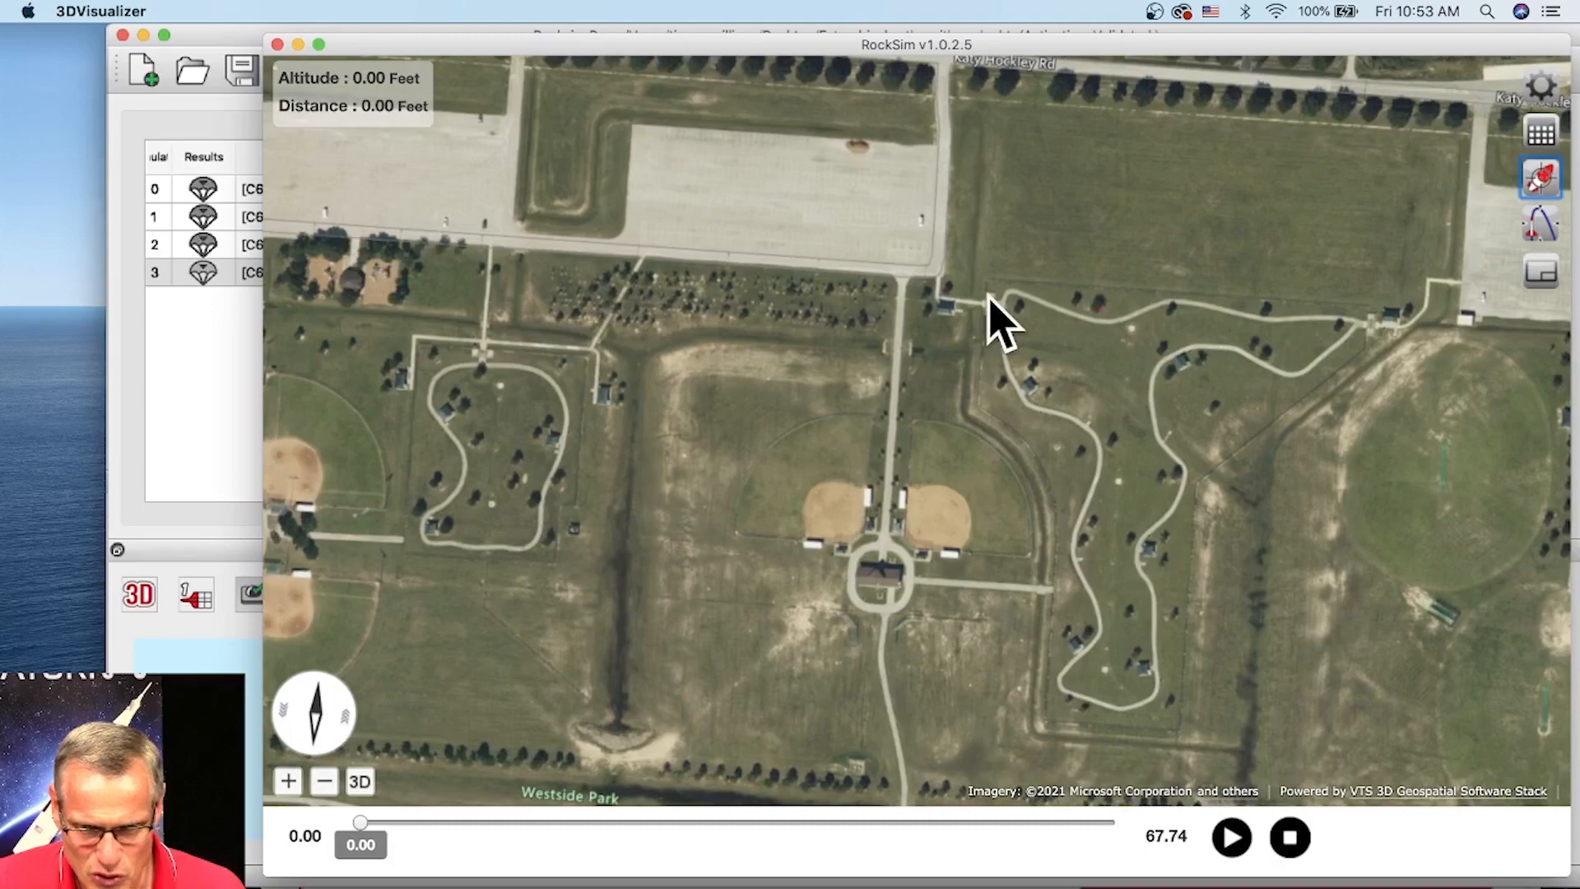
pyautogui.moveTo(1129, 275); pyautogui.dragTo(729, 625)
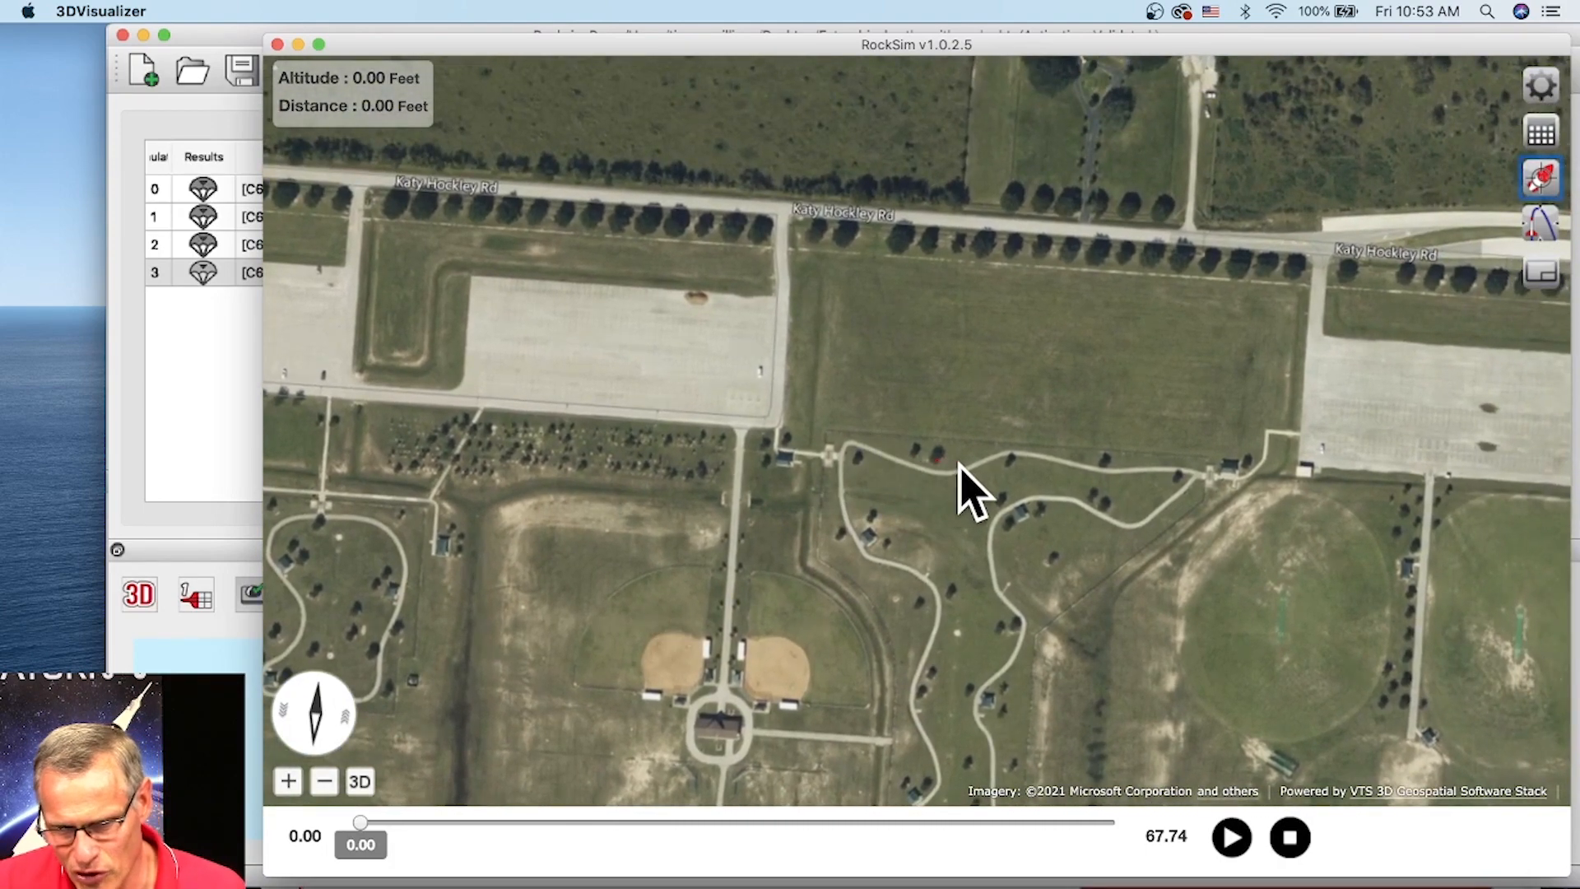
pyautogui.moveTo(935, 533); pyautogui.dragTo(944, 558)
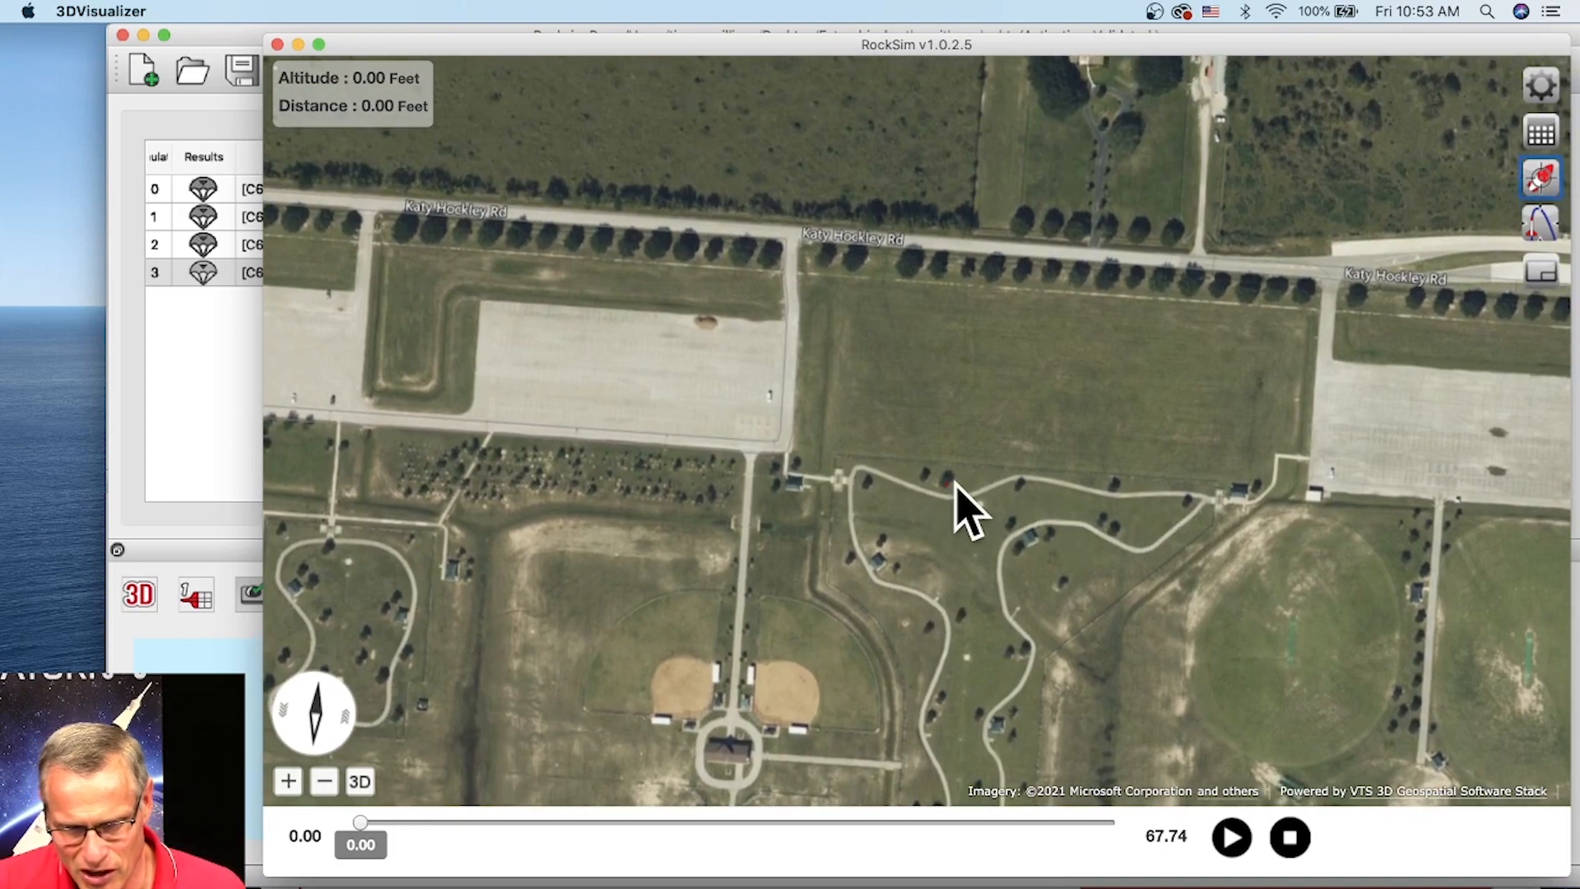
pyautogui.moveTo(935, 579); pyautogui.dragTo(935, 363)
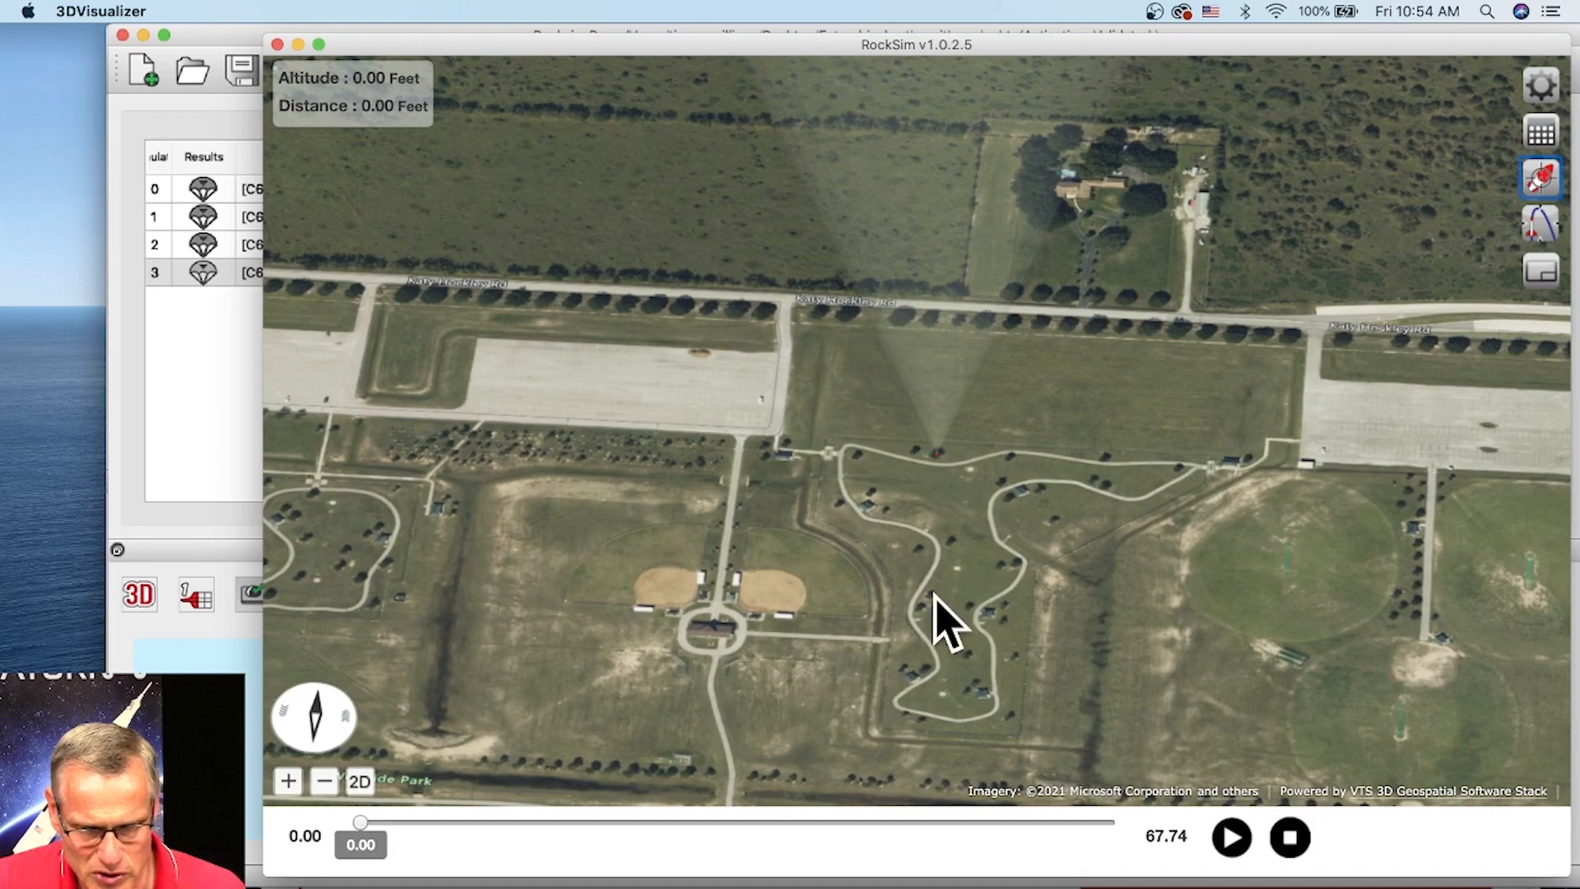
pyautogui.moveTo(946, 628); pyautogui.dragTo(890, 651)
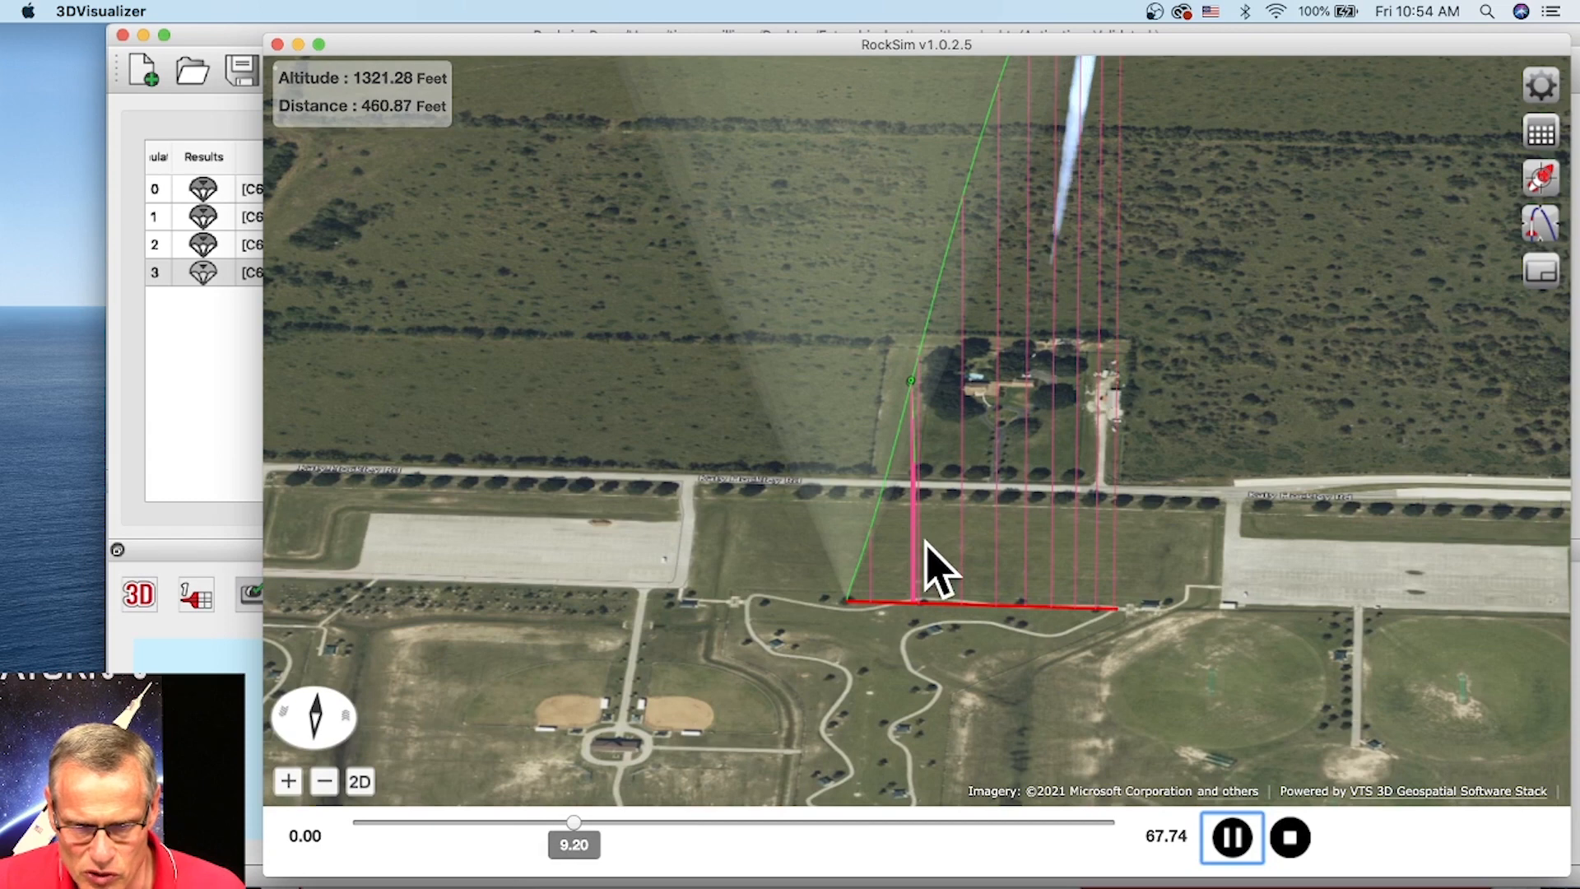
pyautogui.click(1232, 837)
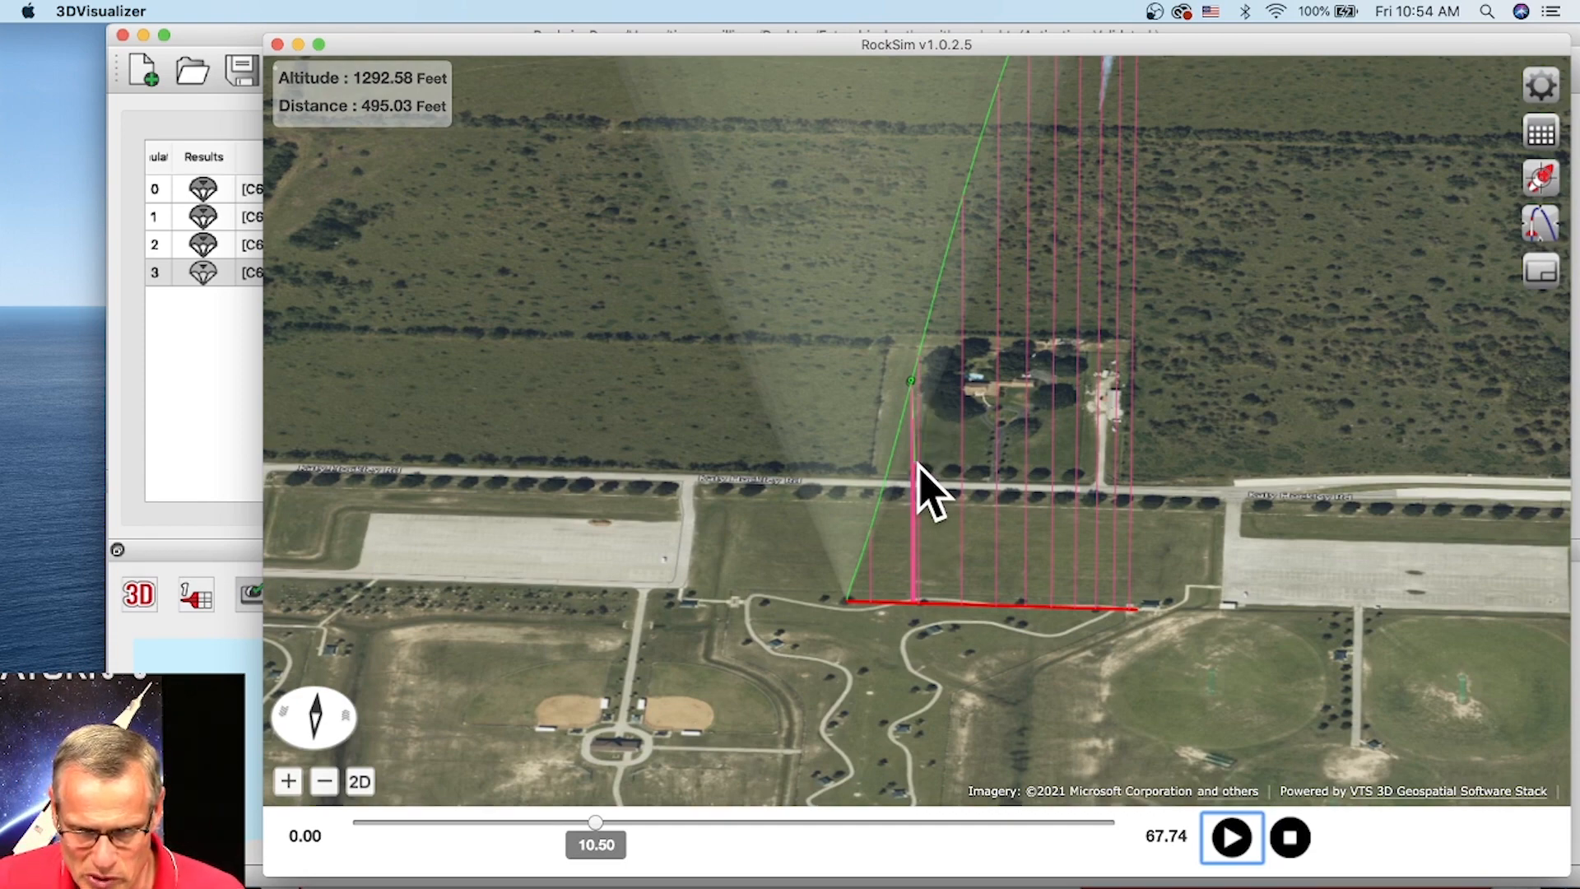
# Examine the separated pods and their descent path in relation to the launch pad and the ground track
pyautogui.scroll(10, 922, 489)
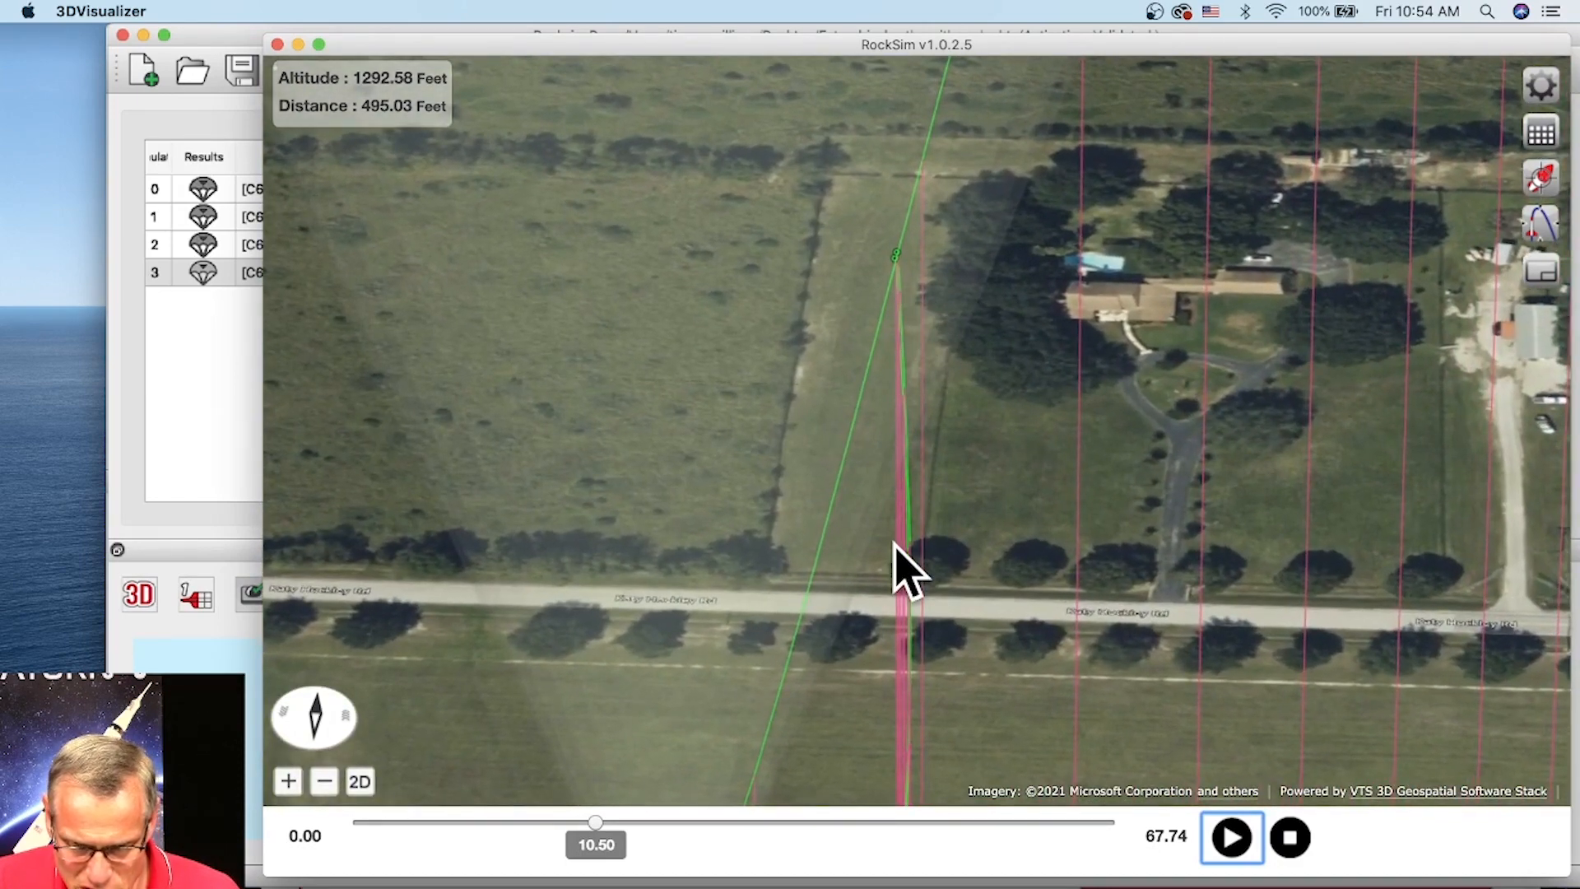
pyautogui.scroll(8, 922, 576)
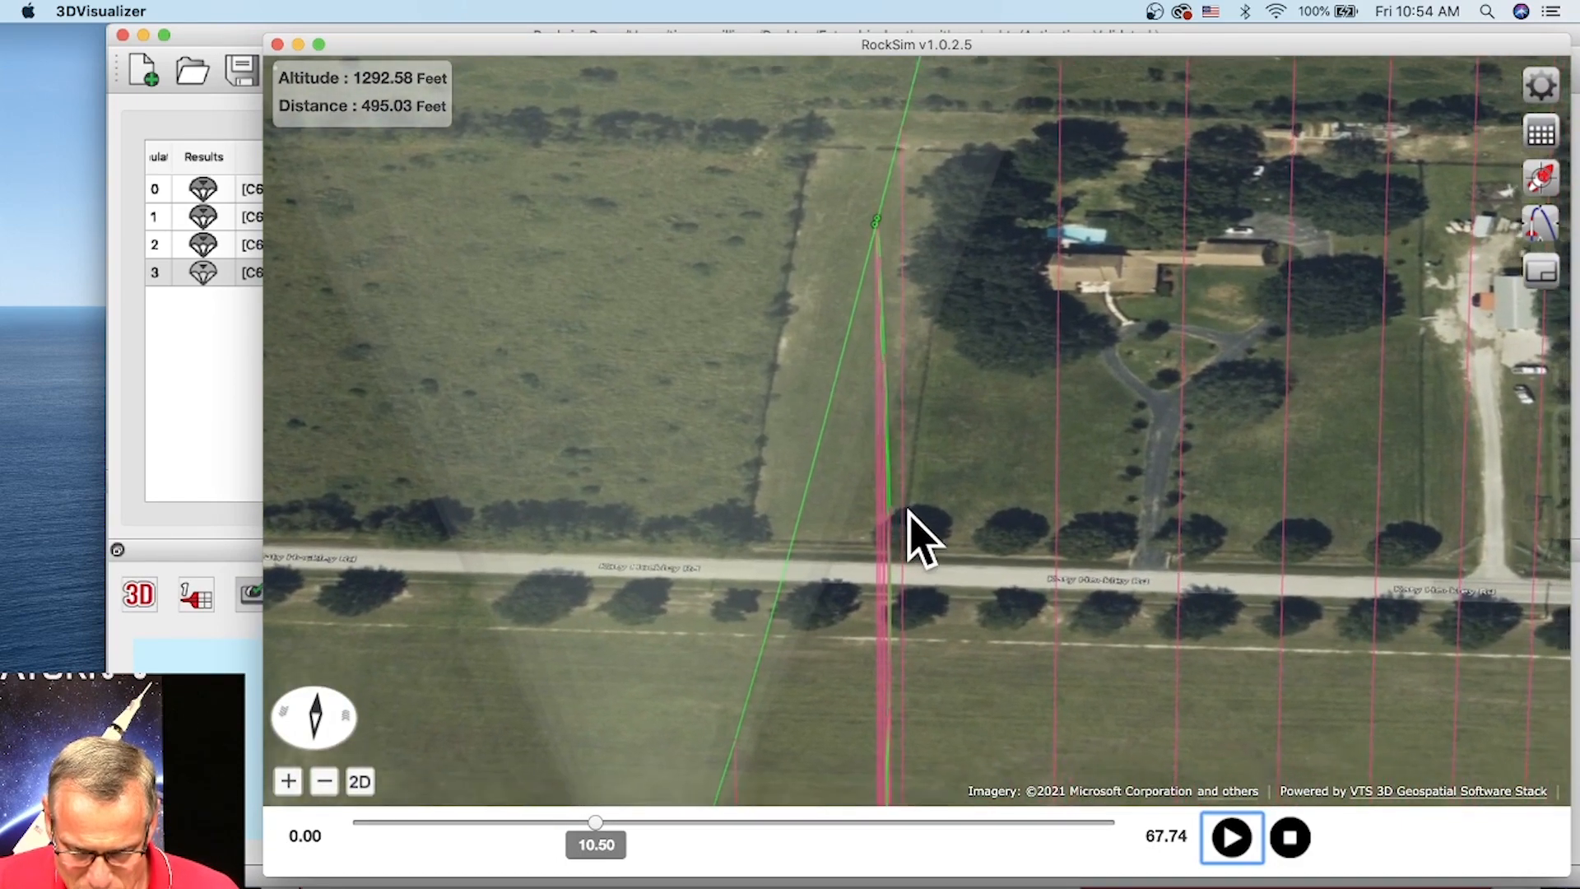
pyautogui.scroll(8, 836, 288)
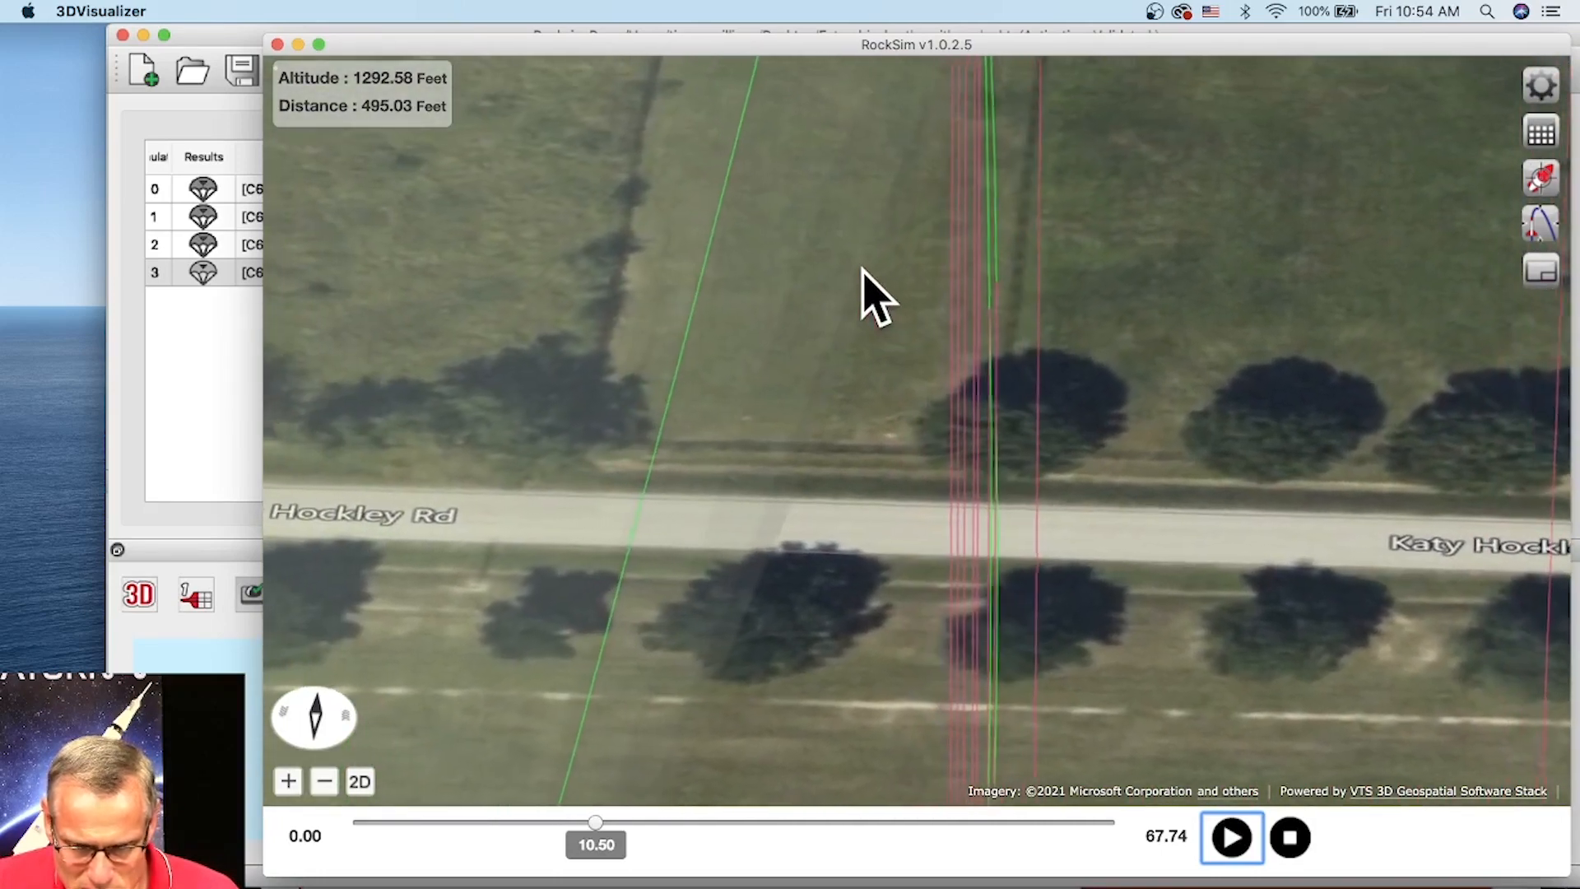
pyautogui.moveTo(861, 267); pyautogui.dragTo(853, 206)
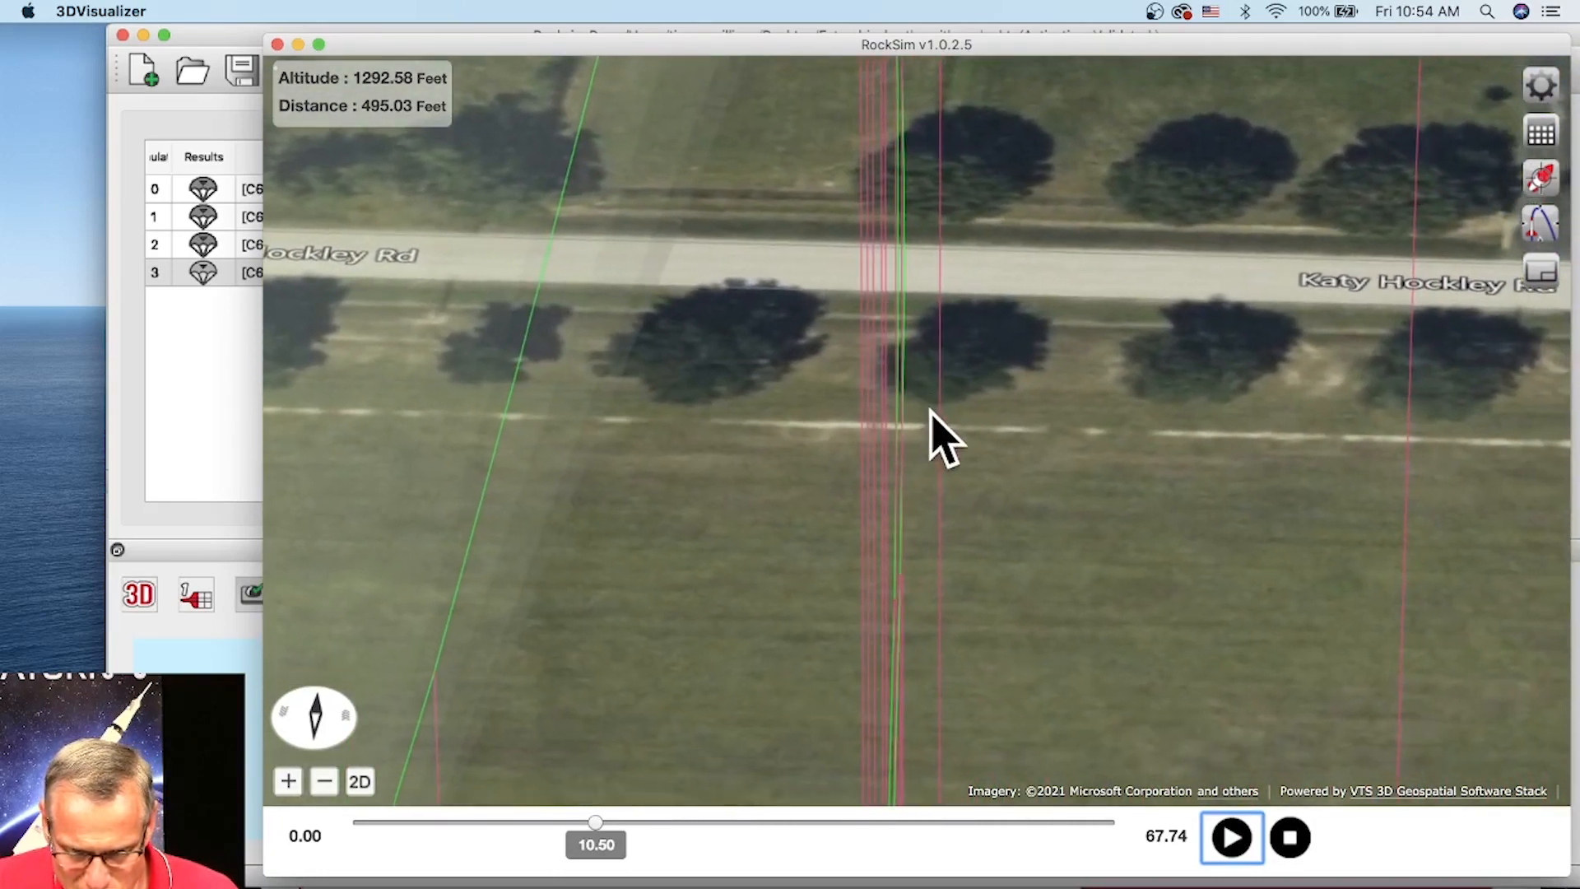
pyautogui.moveTo(931, 407); pyautogui.dragTo(930, 183)
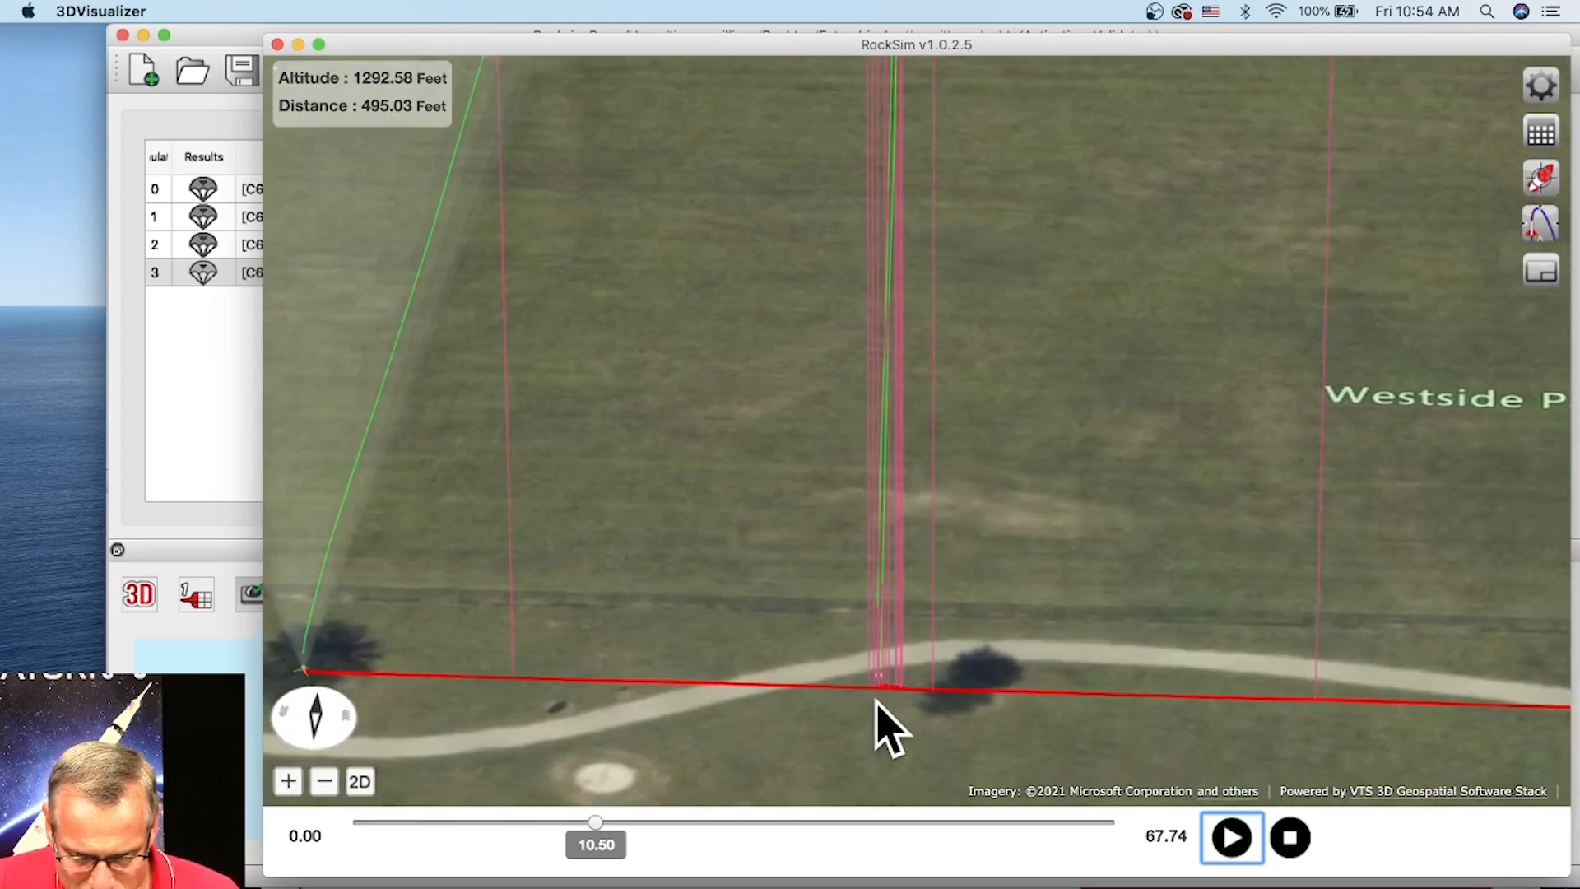
pyautogui.scroll(5, 878, 702)
pyautogui.moveTo(878, 681); pyautogui.dragTo(913, 510)
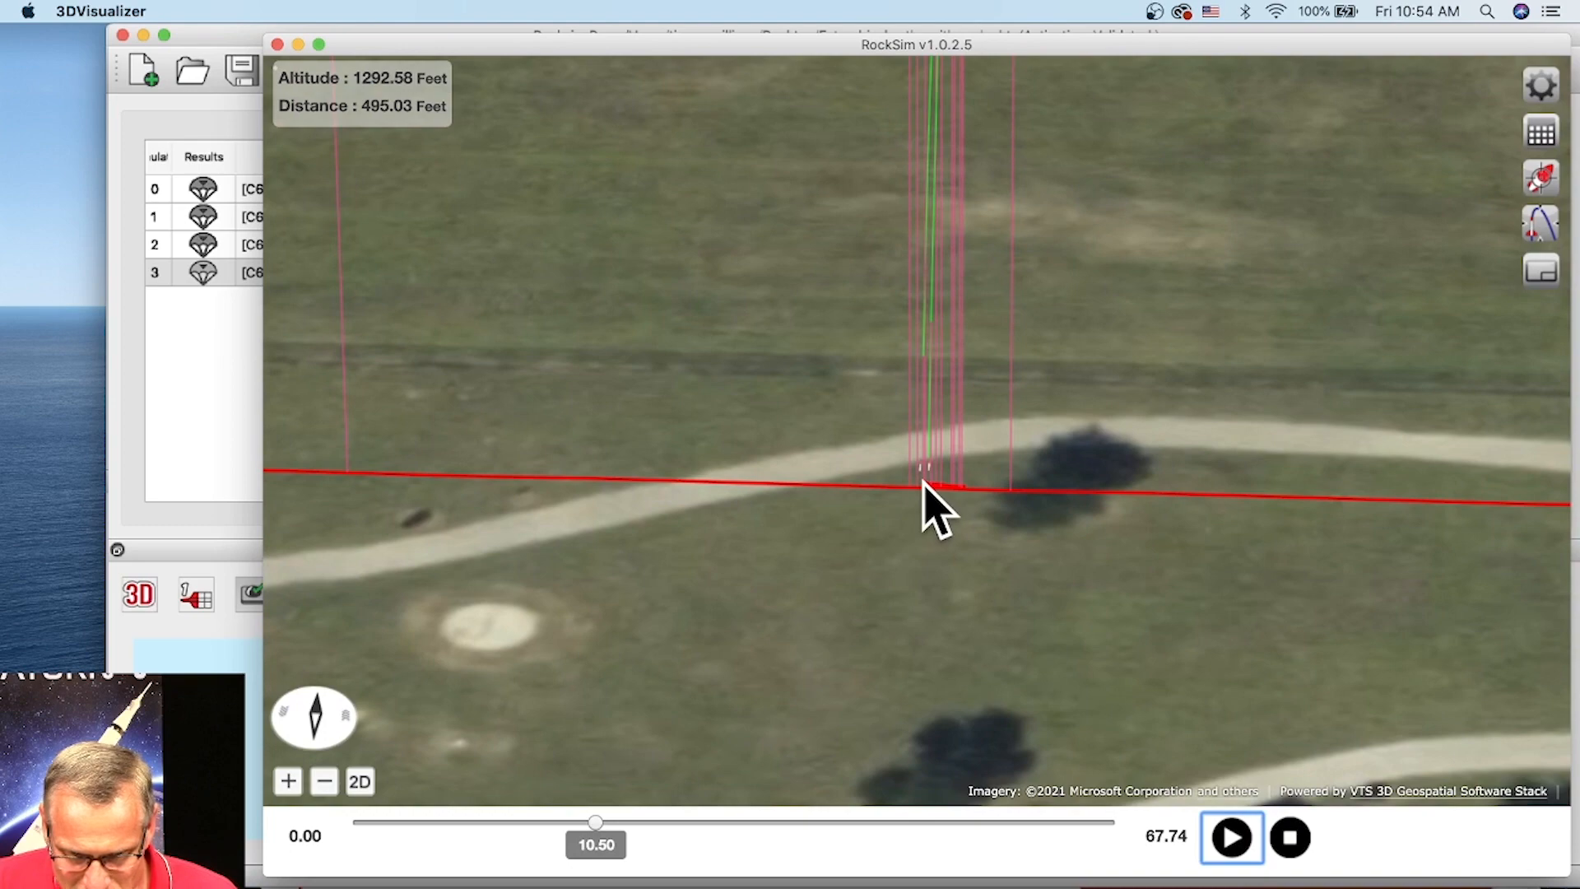
pyautogui.scroll(5, 943, 559)
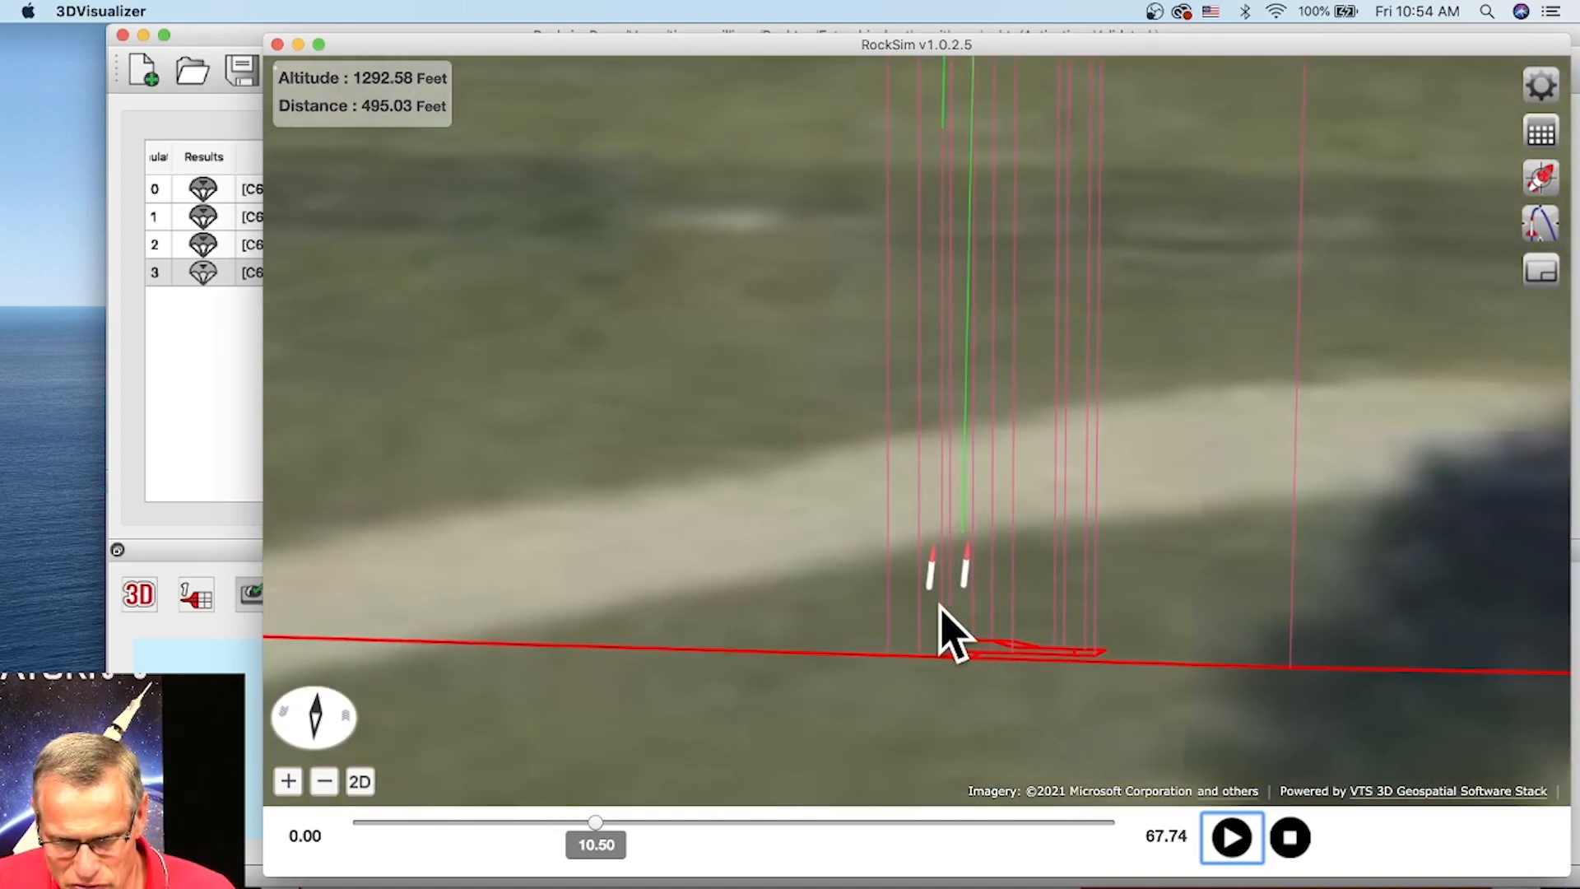
pyautogui.scroll(-5, 958, 627)
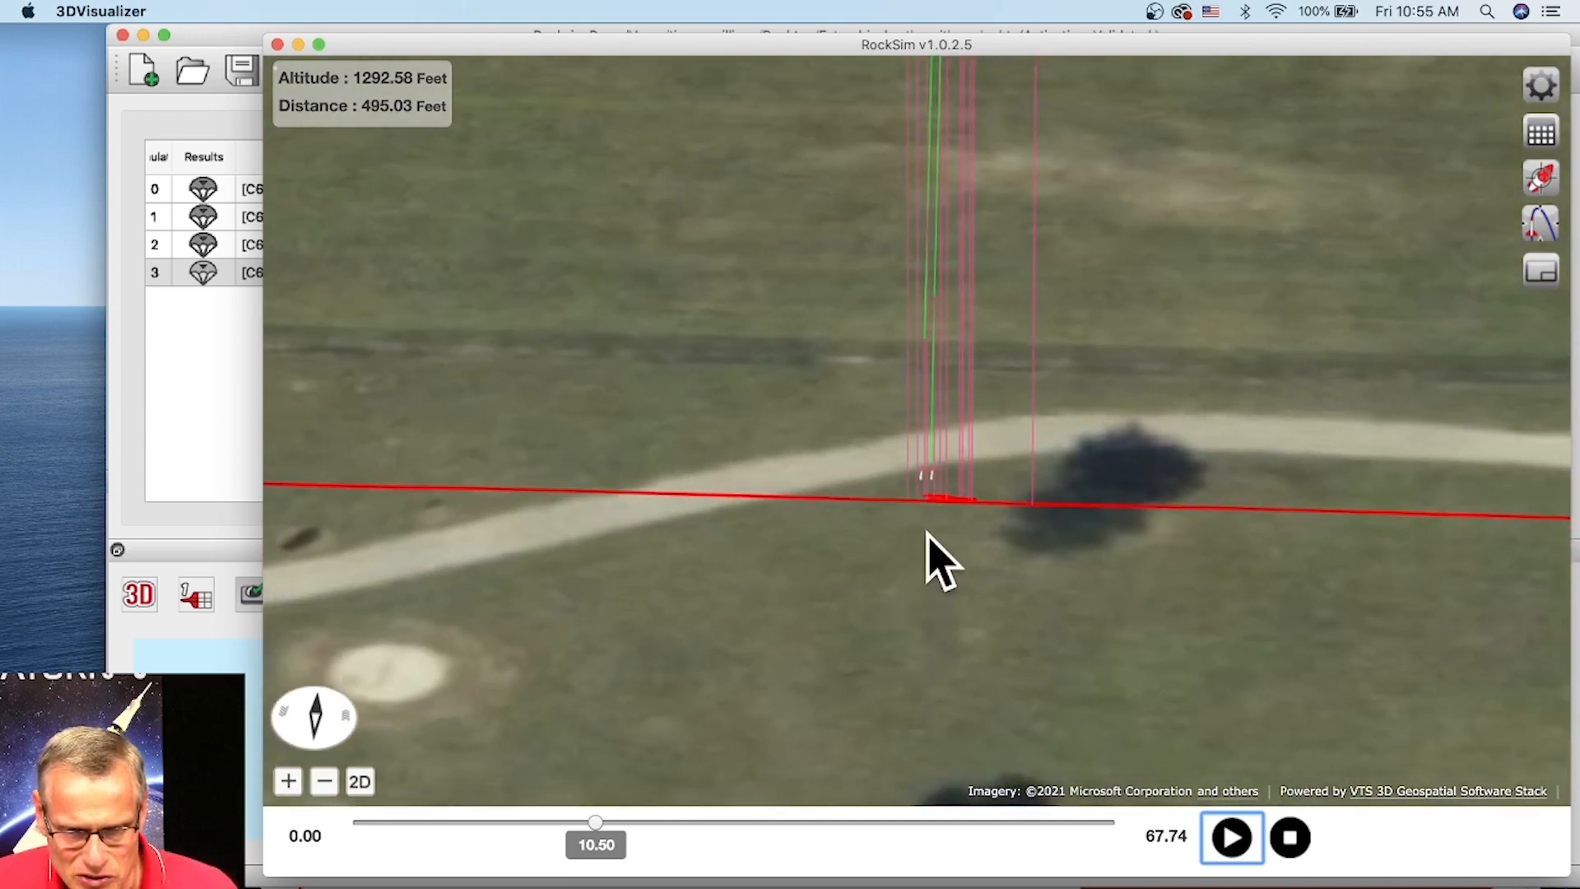
pyautogui.scroll(-5, 928, 534)
pyautogui.moveTo(924, 525); pyautogui.dragTo(977, 674)
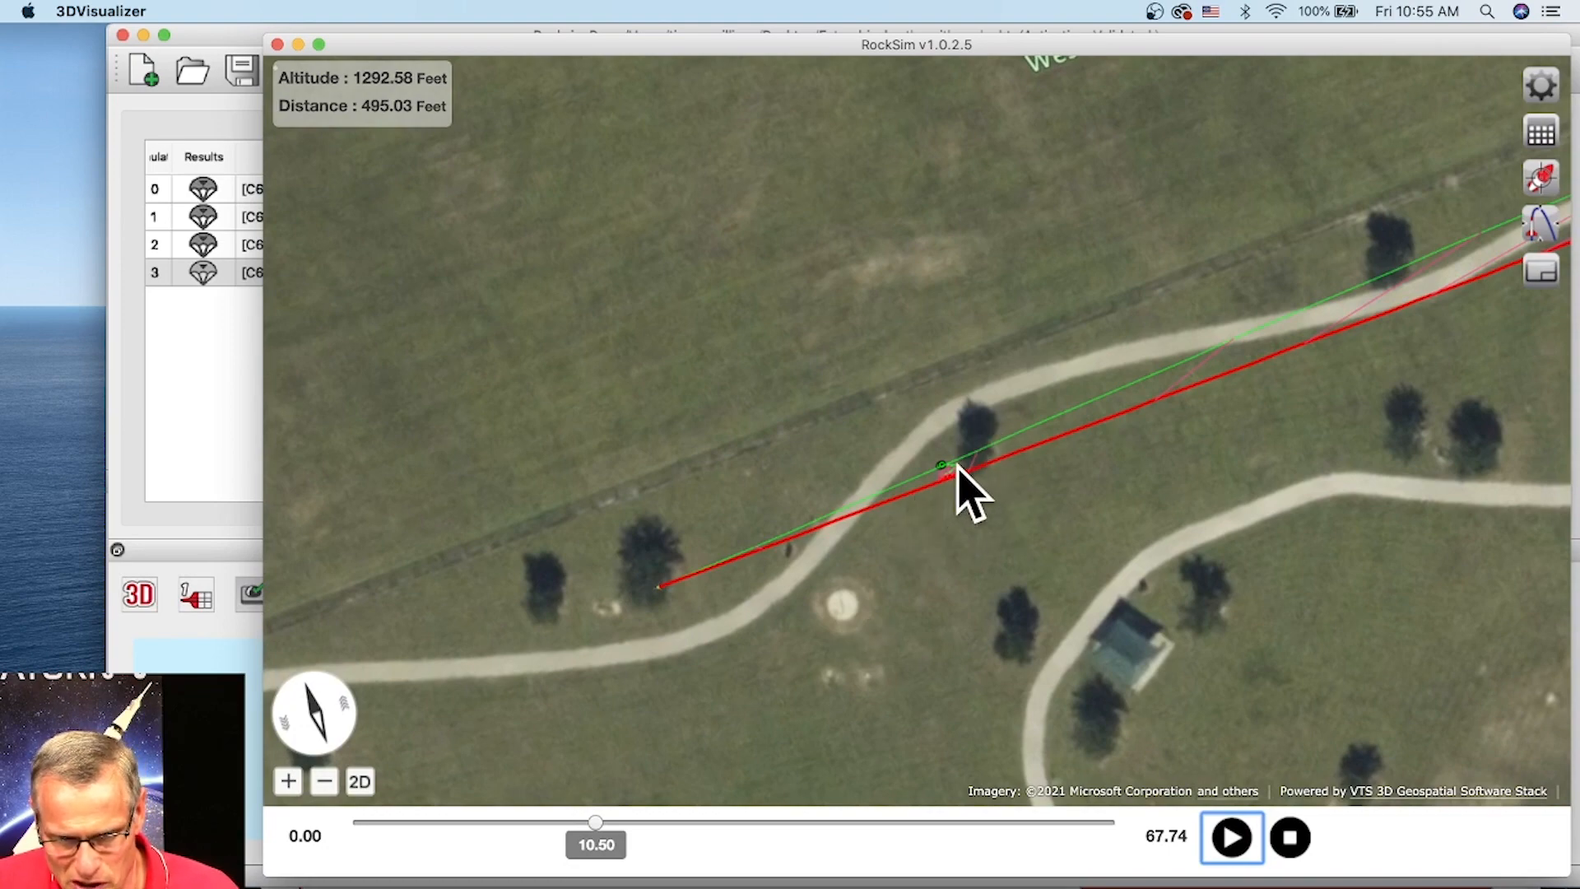
pyautogui.moveTo(957, 490); pyautogui.dragTo(936, 460)
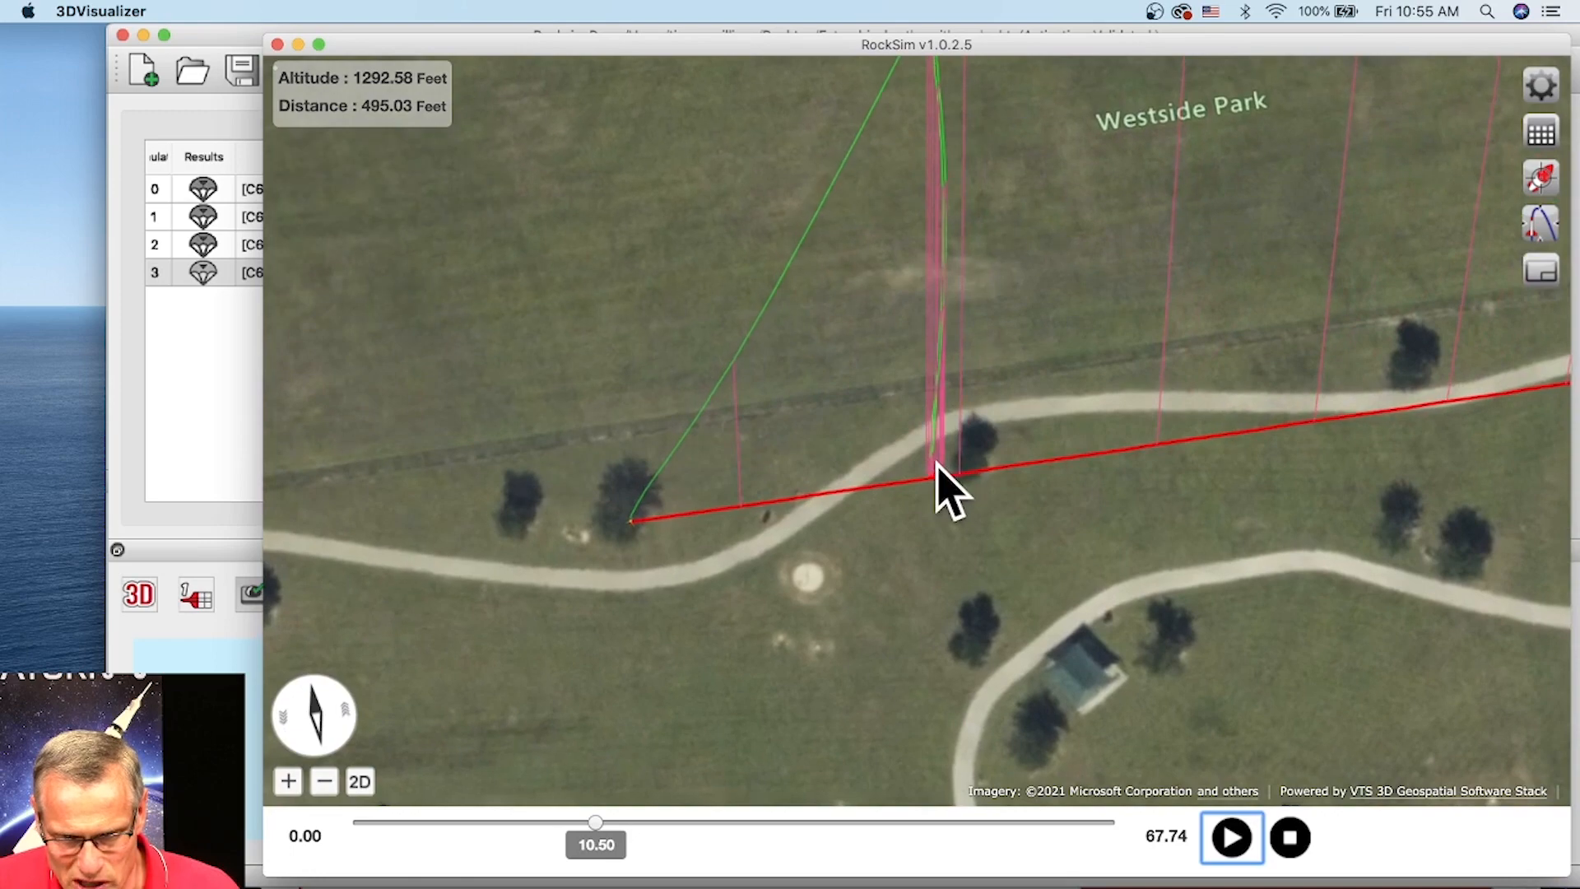
pyautogui.moveTo(958, 196); pyautogui.dragTo(931, 223)
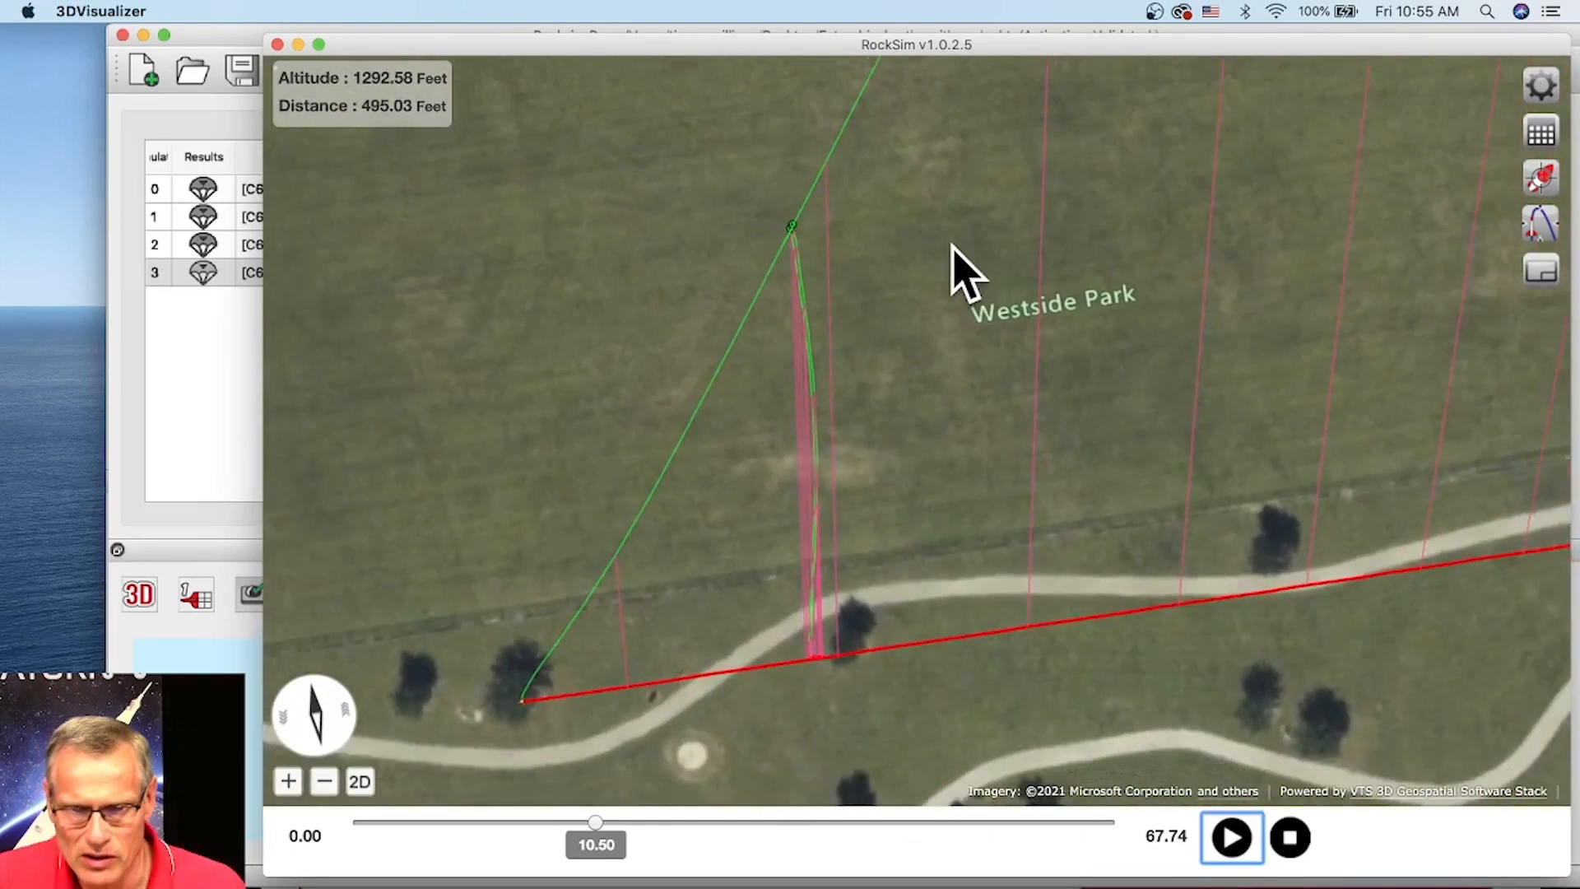
# Advance the flight playback to 15.00 seconds and view the whole flight path over the park
pyautogui.scroll(-10, 954, 251)
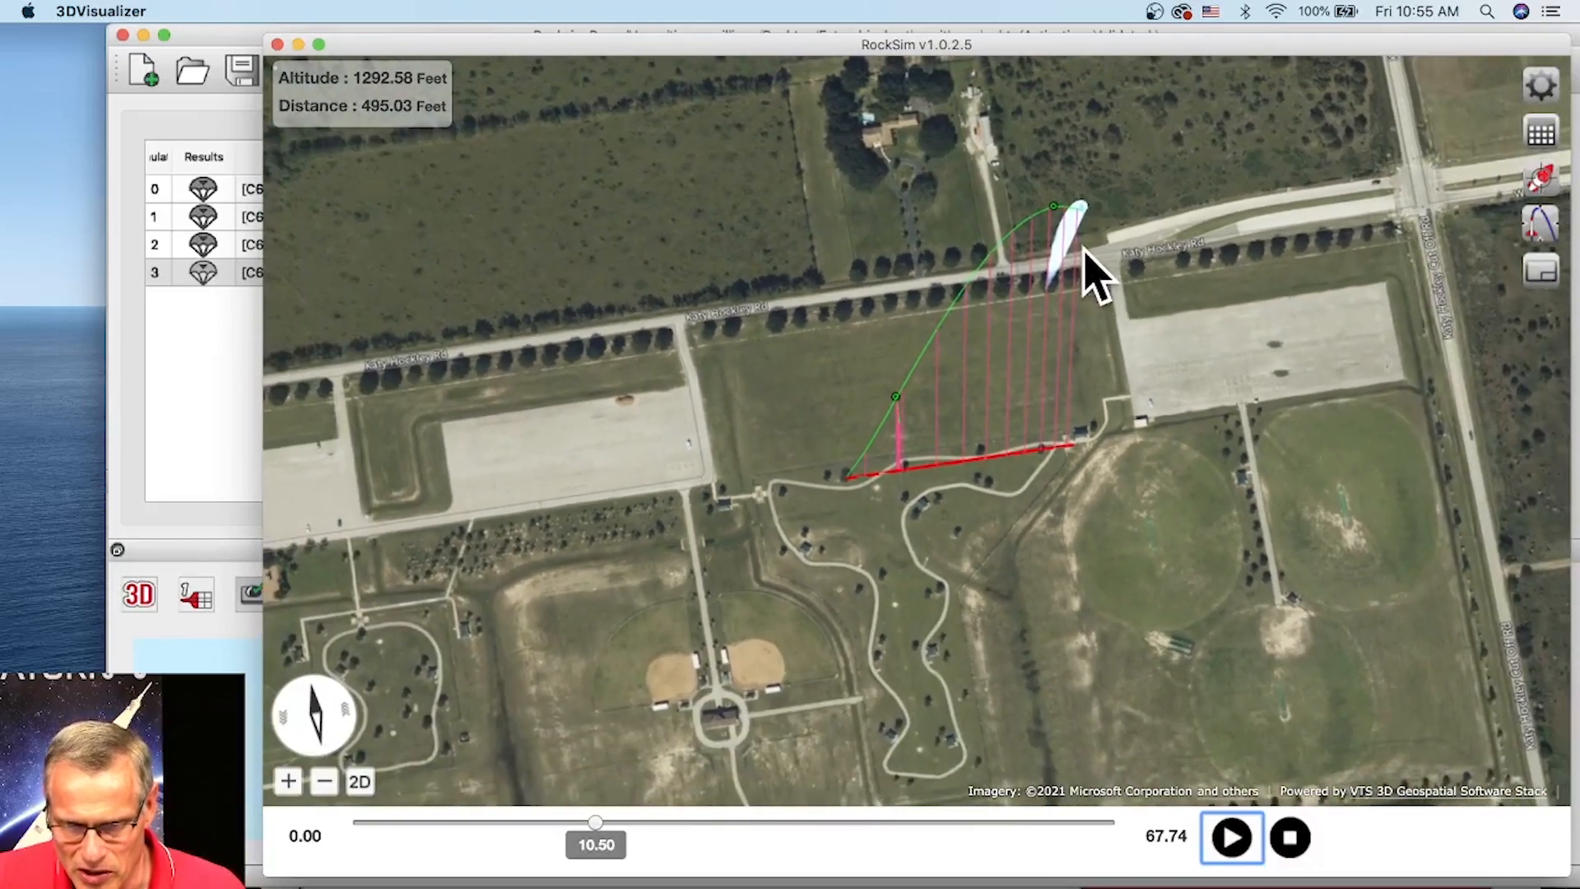
pyautogui.moveTo(1076, 240); pyautogui.dragTo(995, 262)
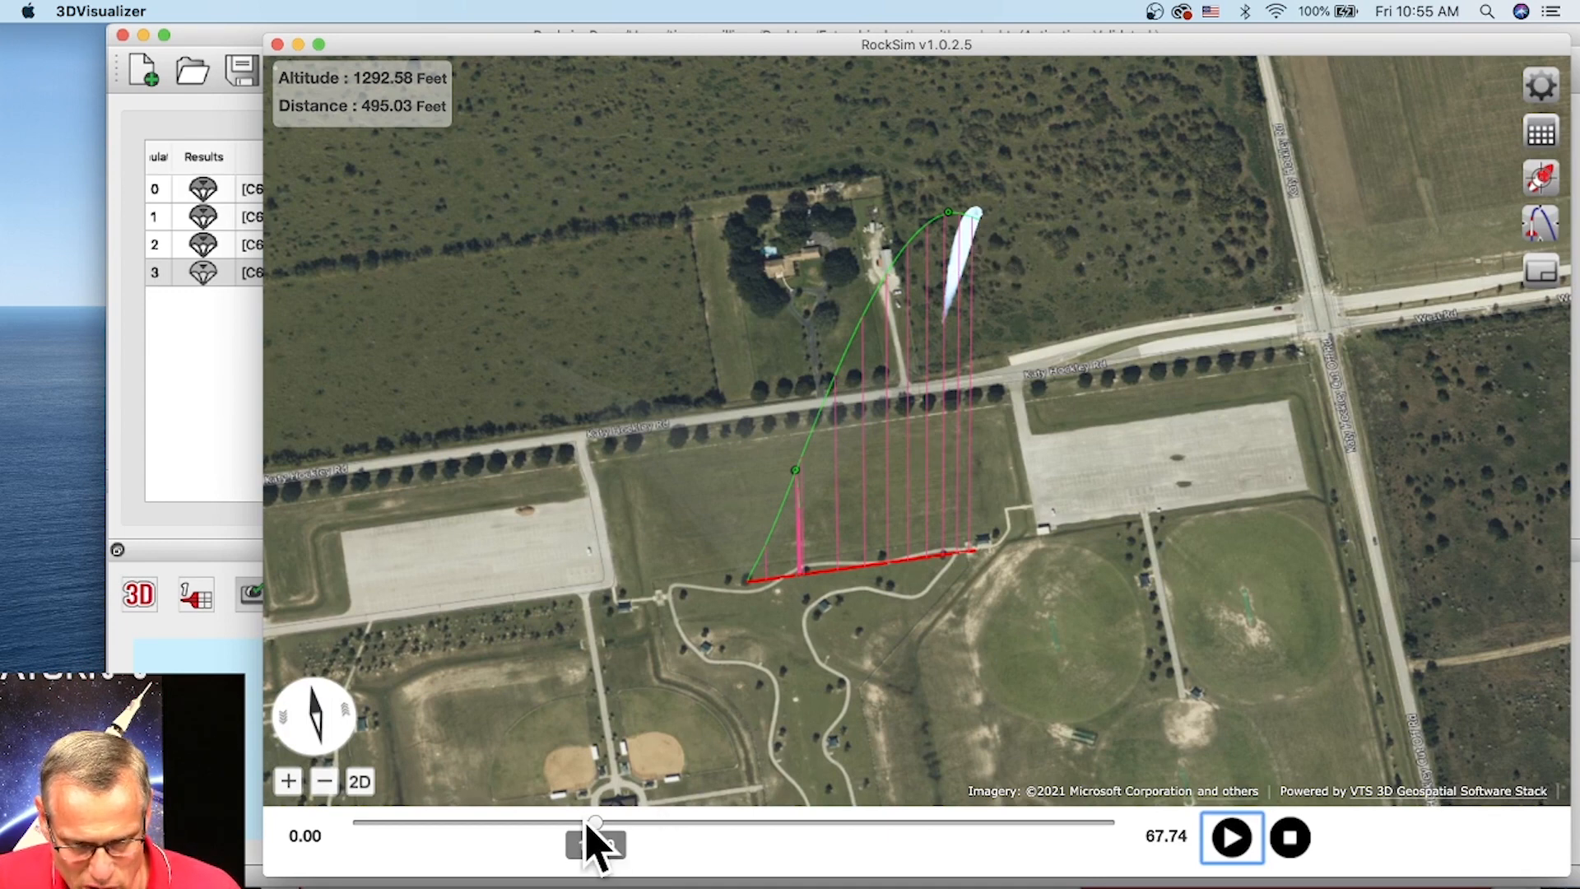
pyautogui.moveTo(597, 827); pyautogui.dragTo(639, 830)
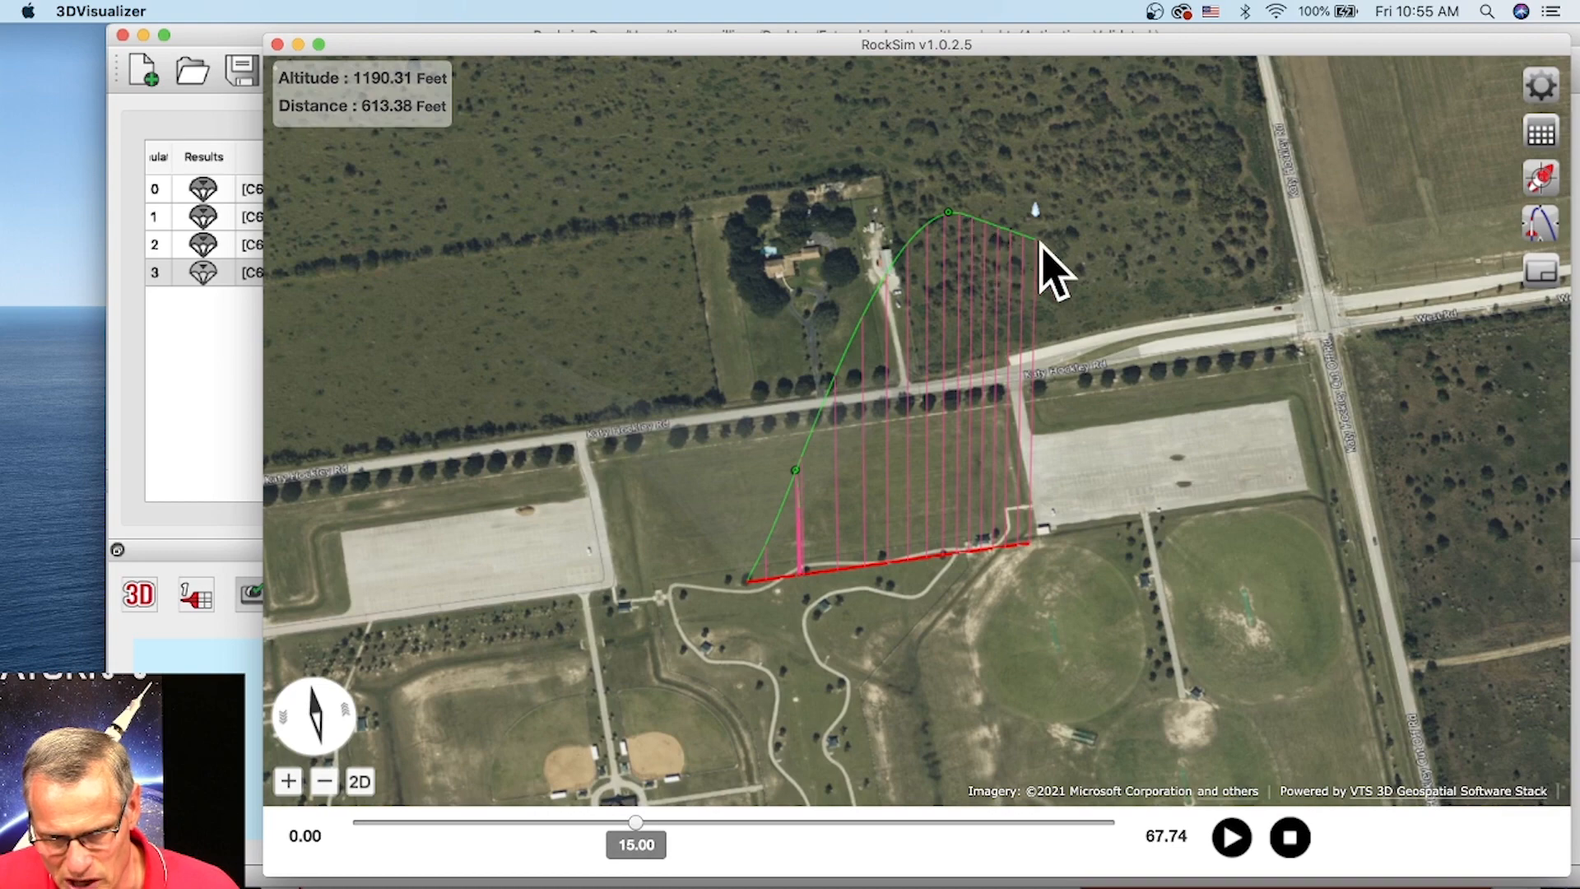
pyautogui.scroll(2, 1049, 254)
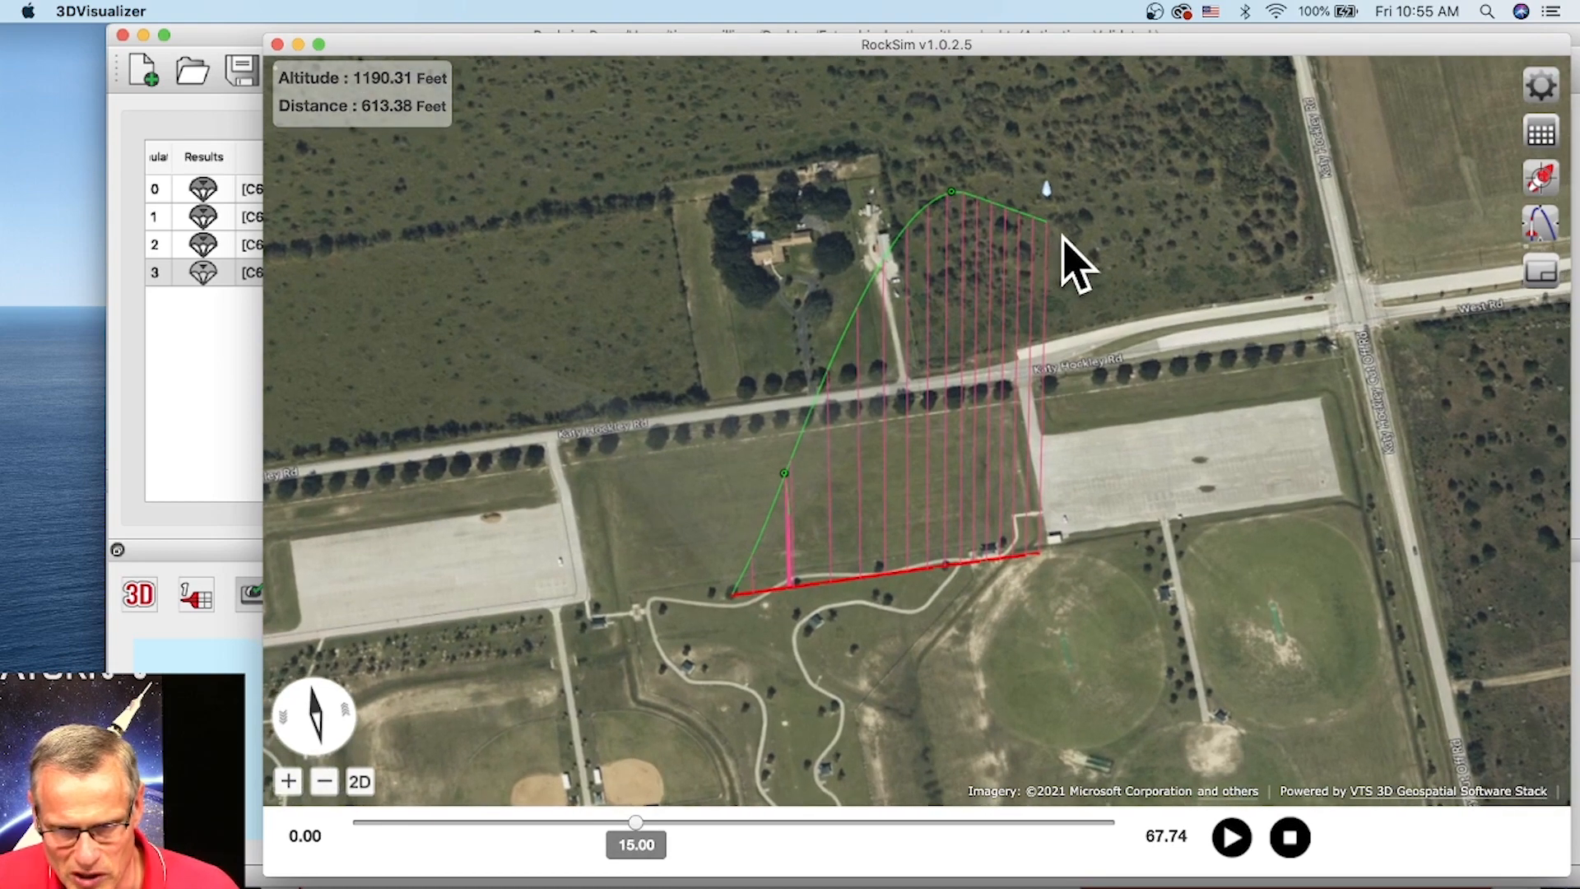
pyautogui.moveTo(1065, 235); pyautogui.dragTo(1058, 247)
# Switch the camera to the rocket view and examine the rocket and its parachute up close from different angles
pyautogui.click(1542, 181)
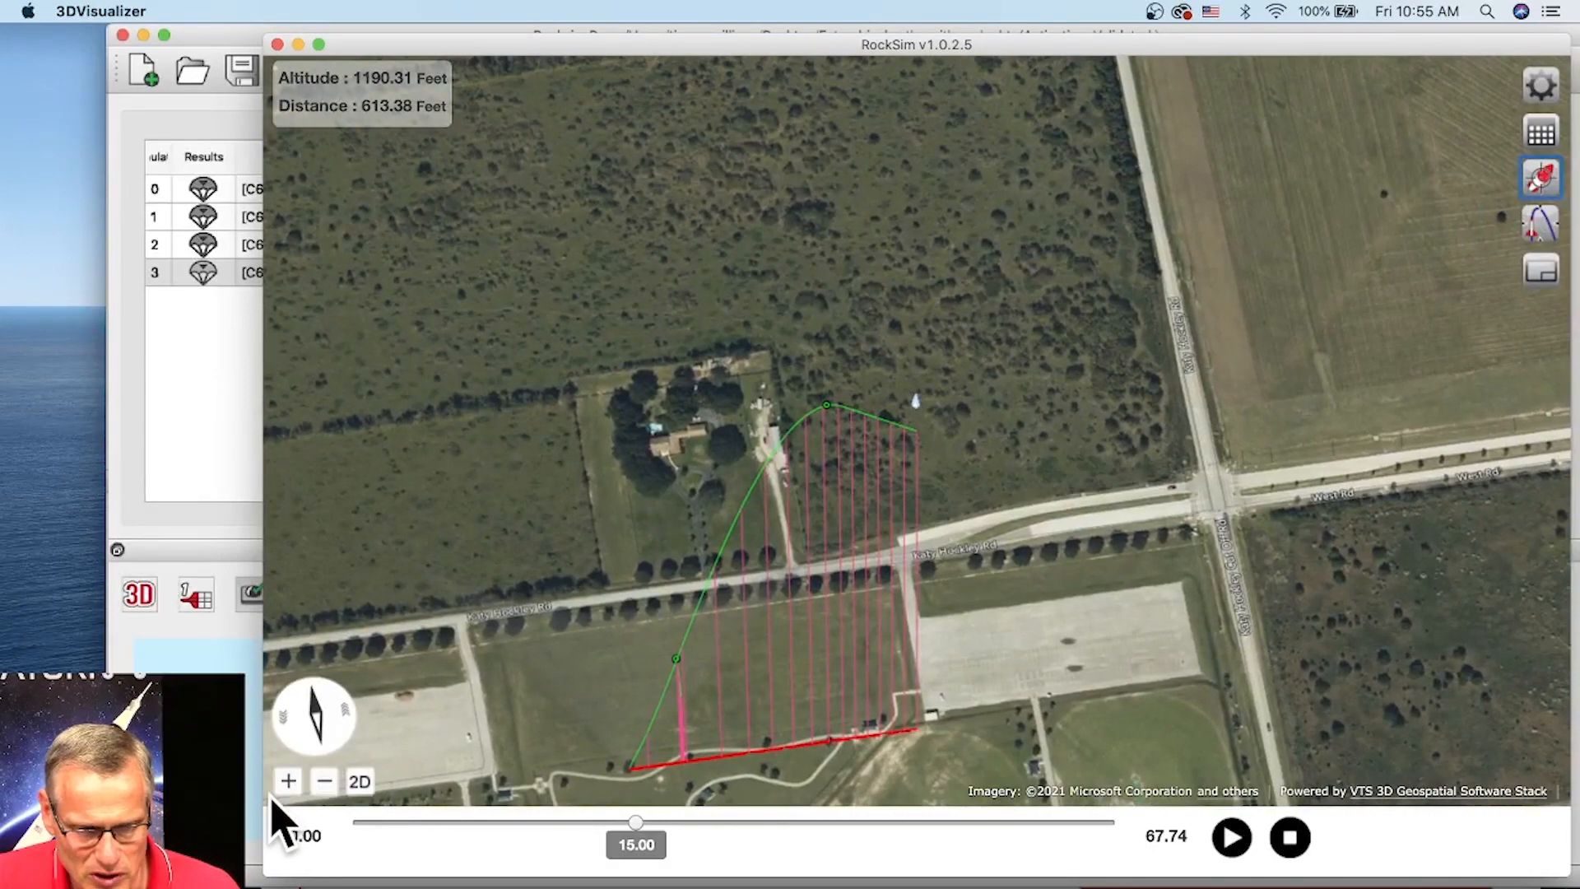
pyautogui.click(287, 781)
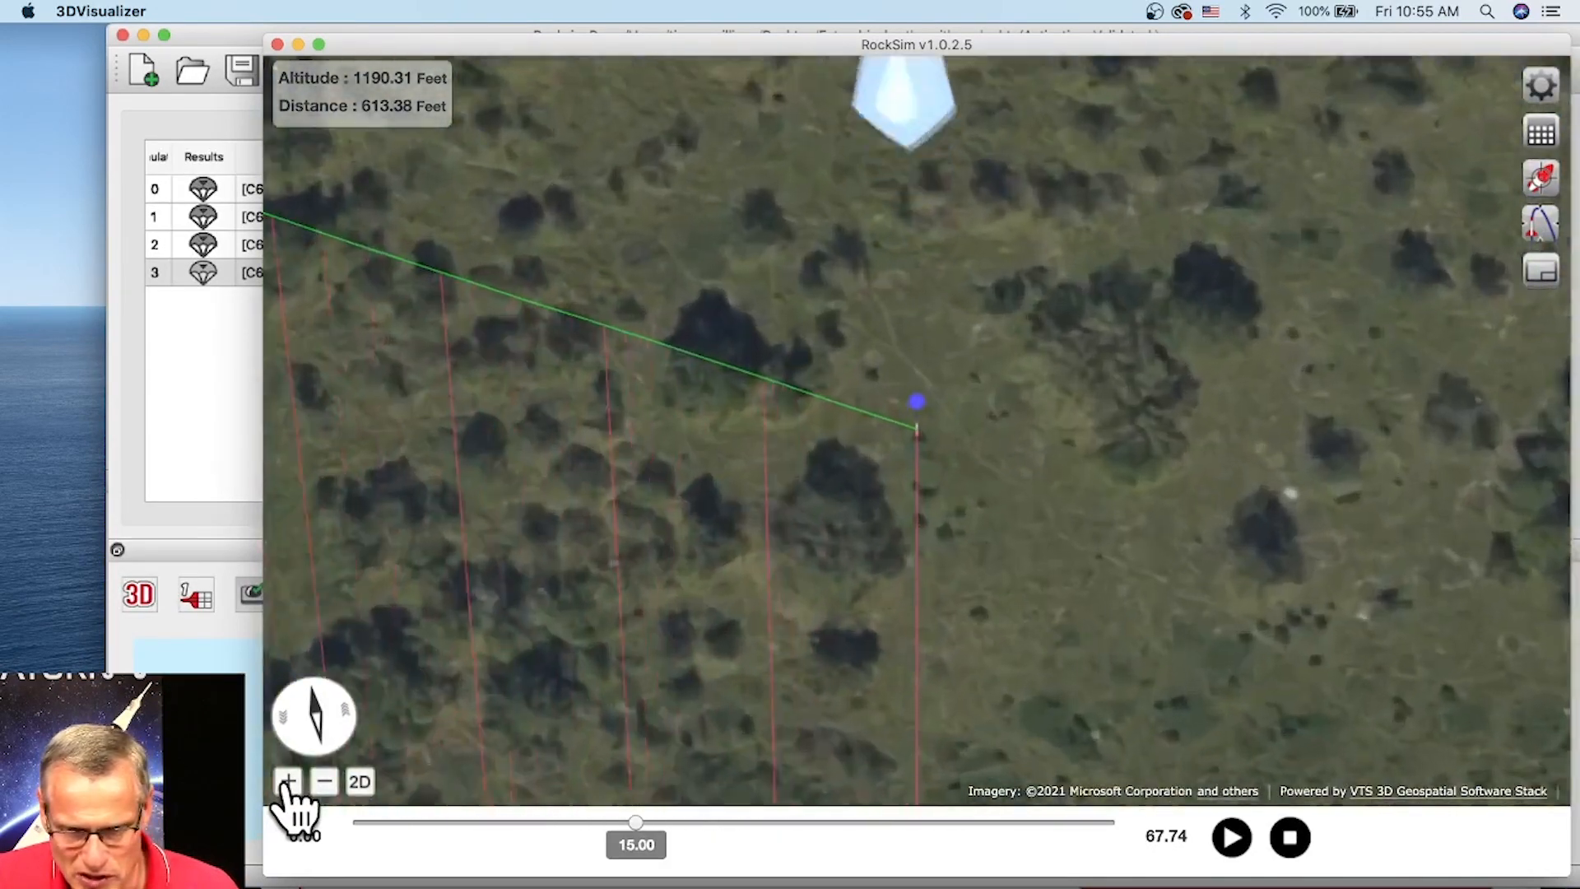
pyautogui.click(285, 784)
pyautogui.click(286, 784)
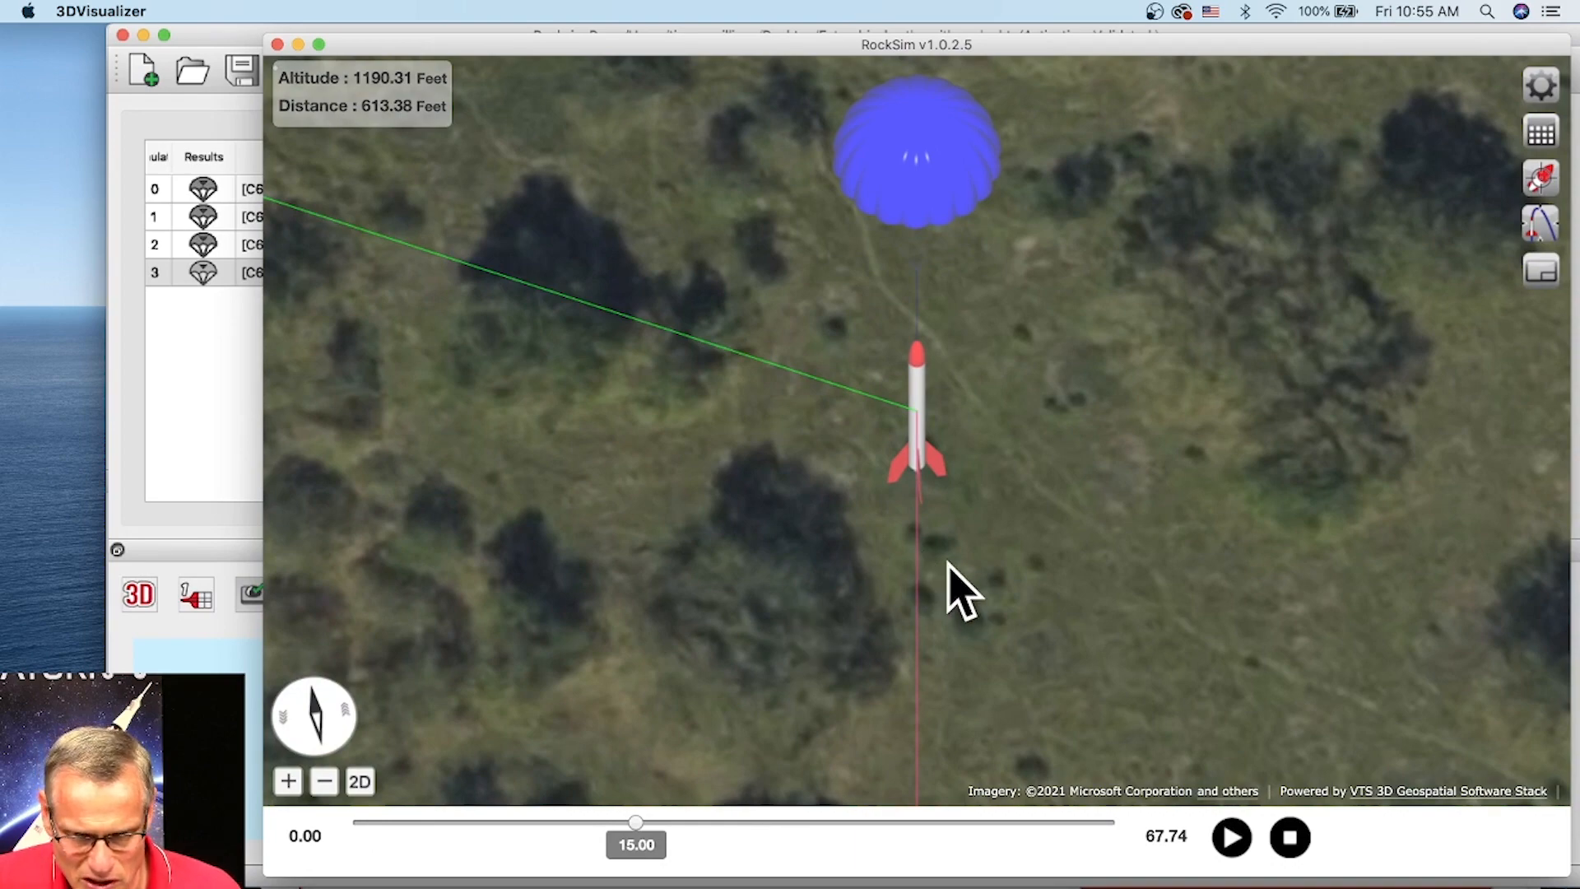
pyautogui.moveTo(314, 707)
pyautogui.mouseDown()
pyautogui.moveTo(363, 723)
pyautogui.moveTo(317, 718)
pyautogui.mouseUp()
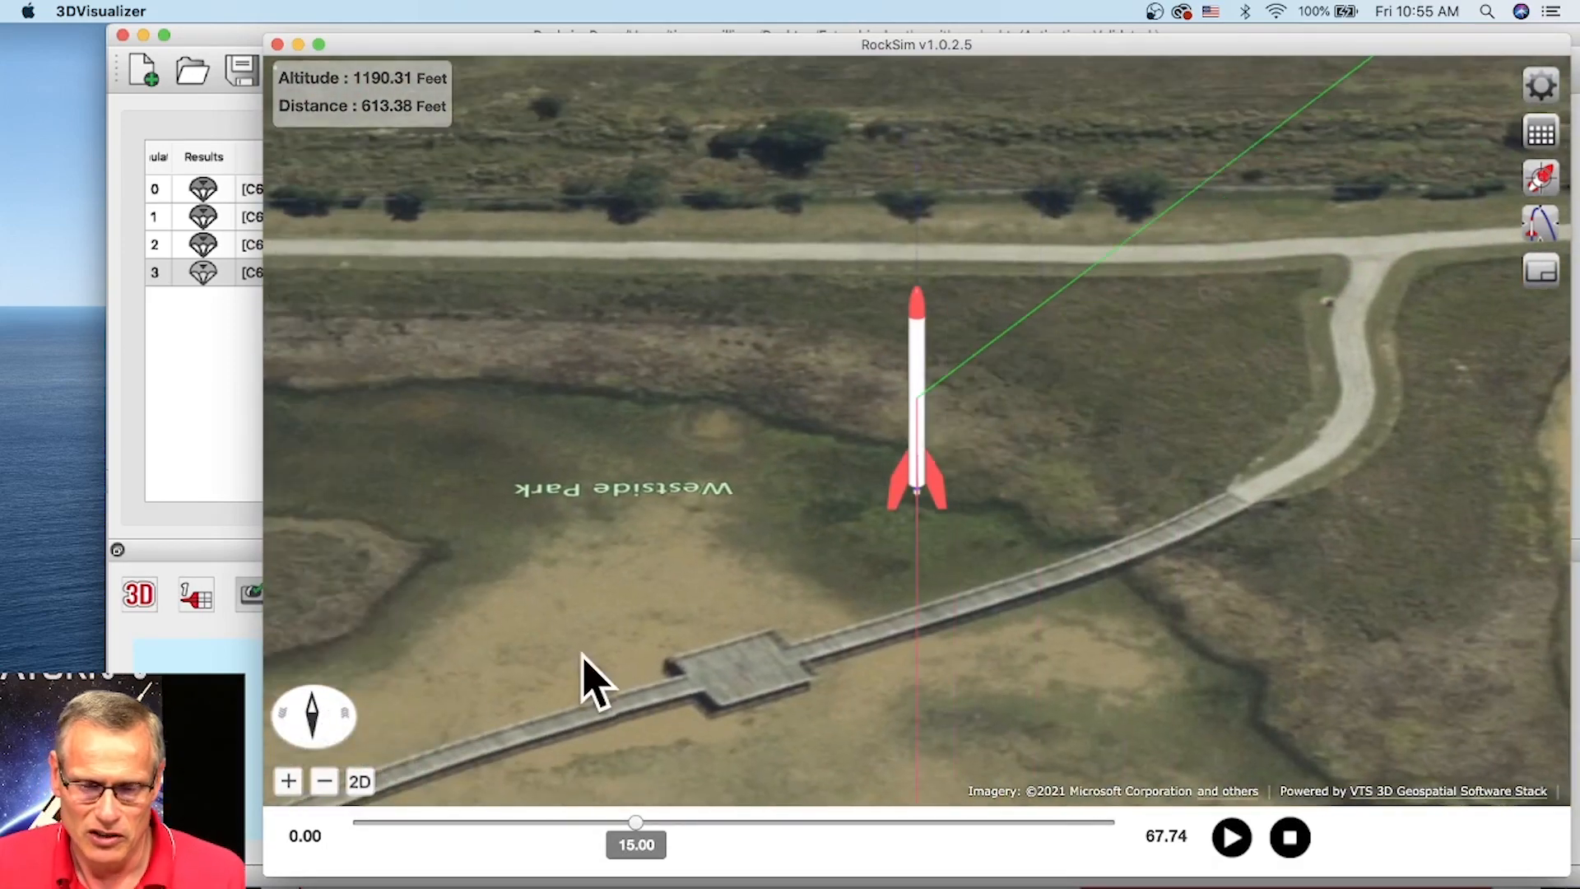
# Examine the flight path against the surrounding land from far away and from the opposite side
pyautogui.scroll(5, 815, 523)
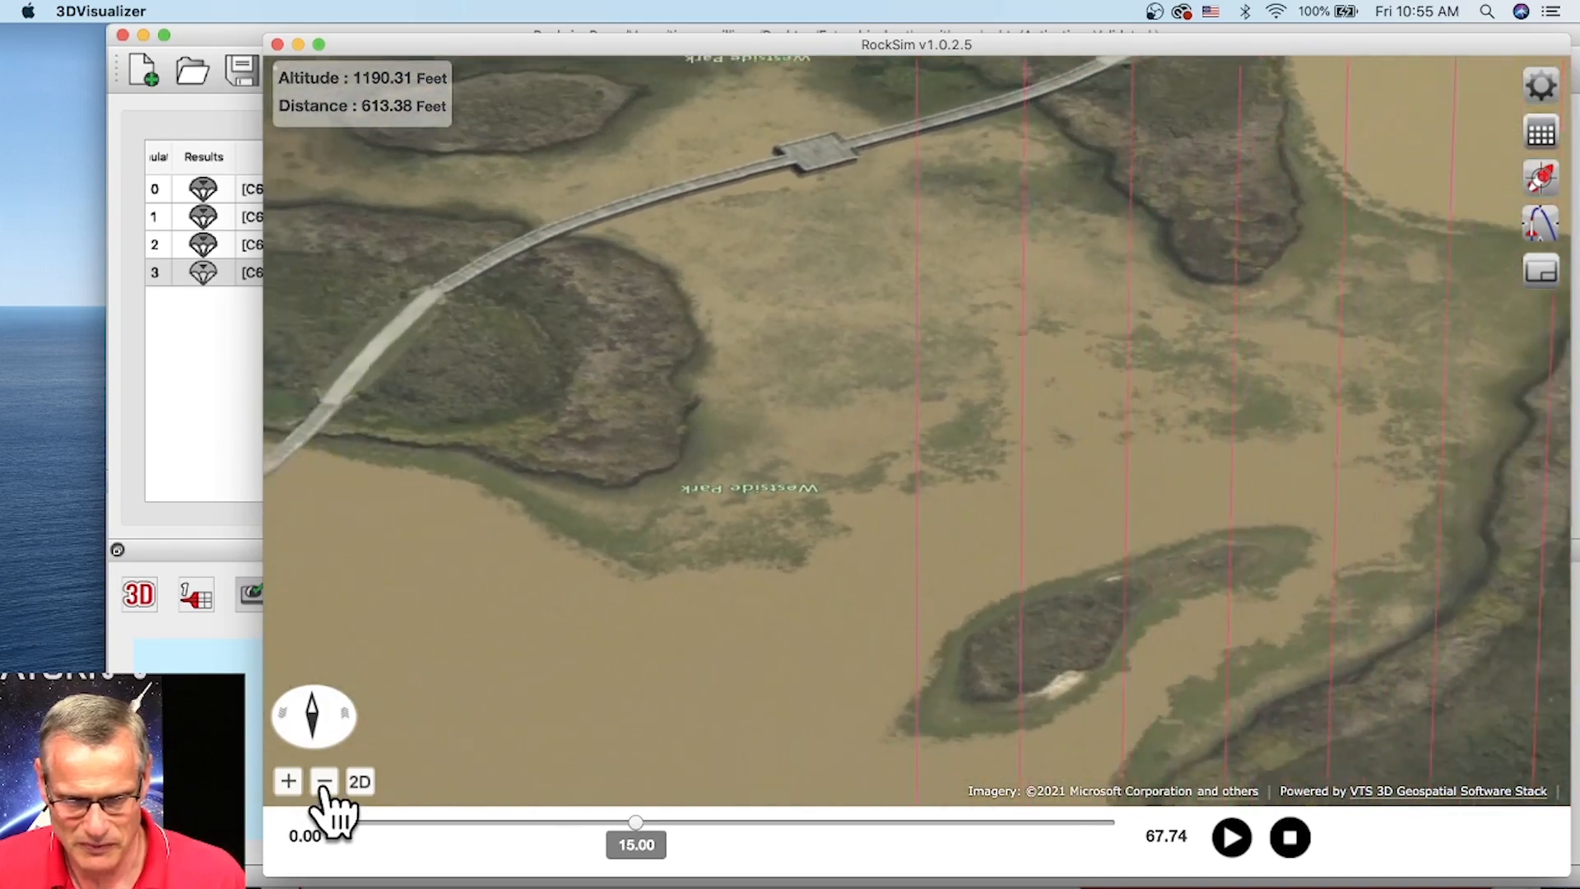
pyautogui.click(324, 782)
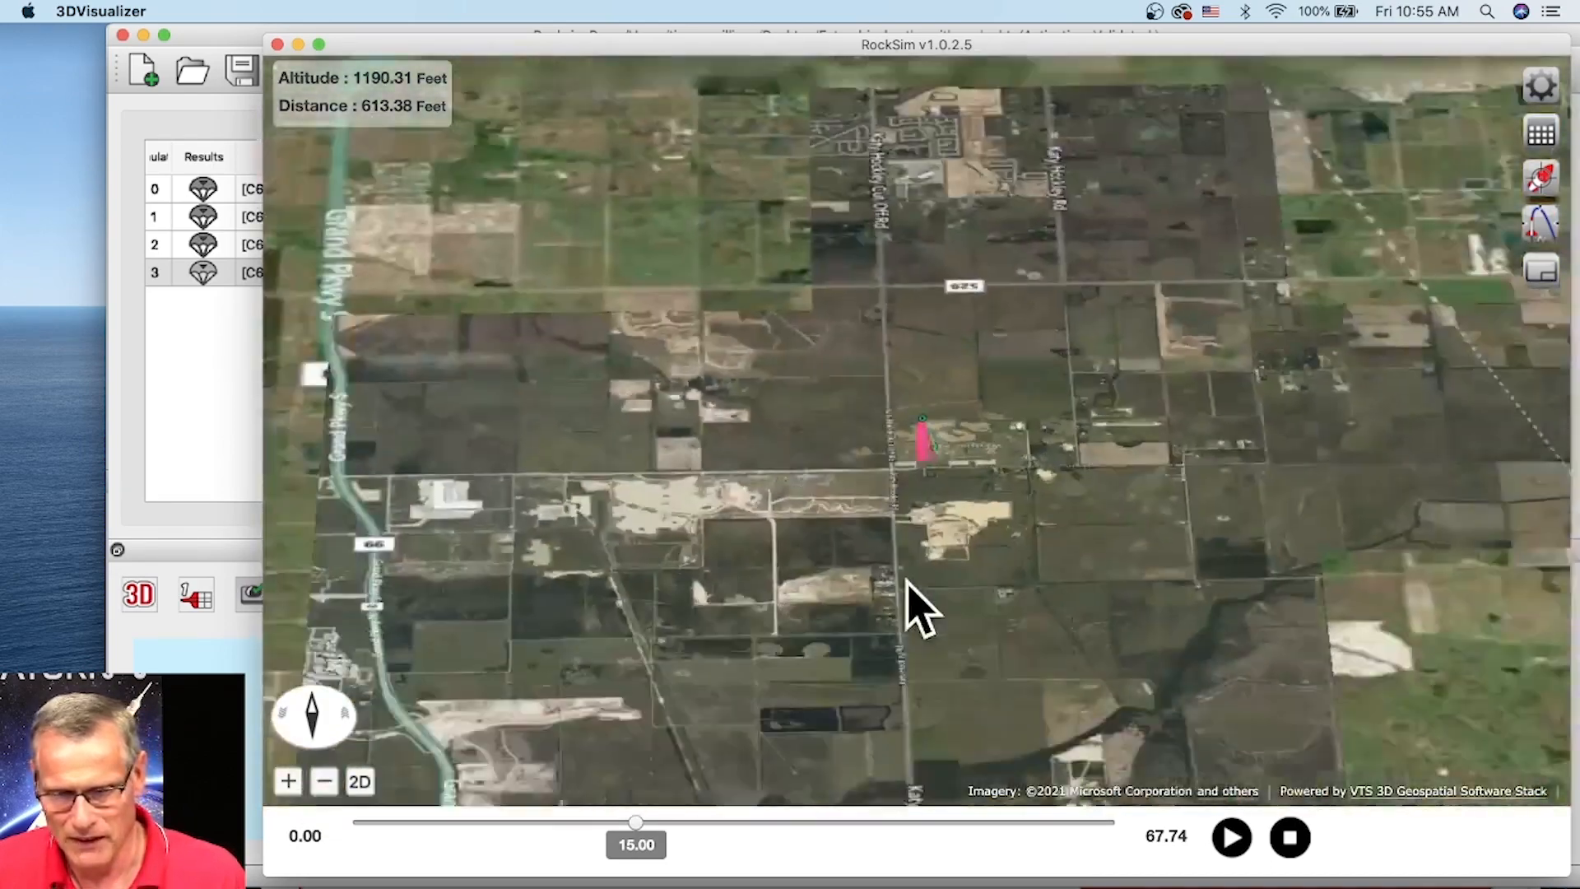
pyautogui.scroll(5, 914, 539)
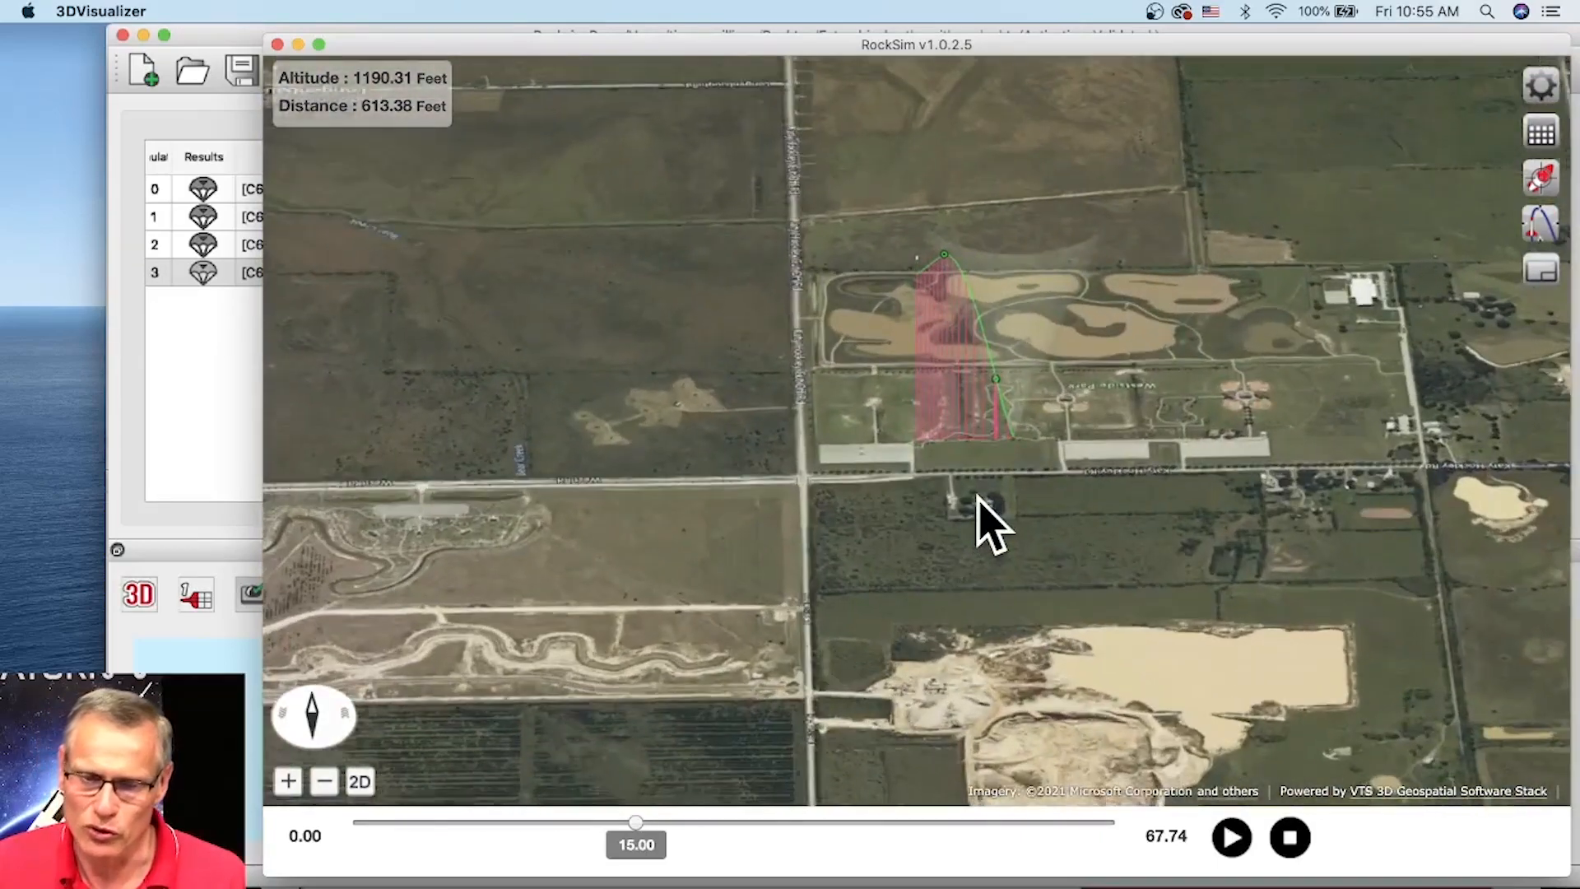
pyautogui.moveTo(998, 536); pyautogui.dragTo(1344, 535)
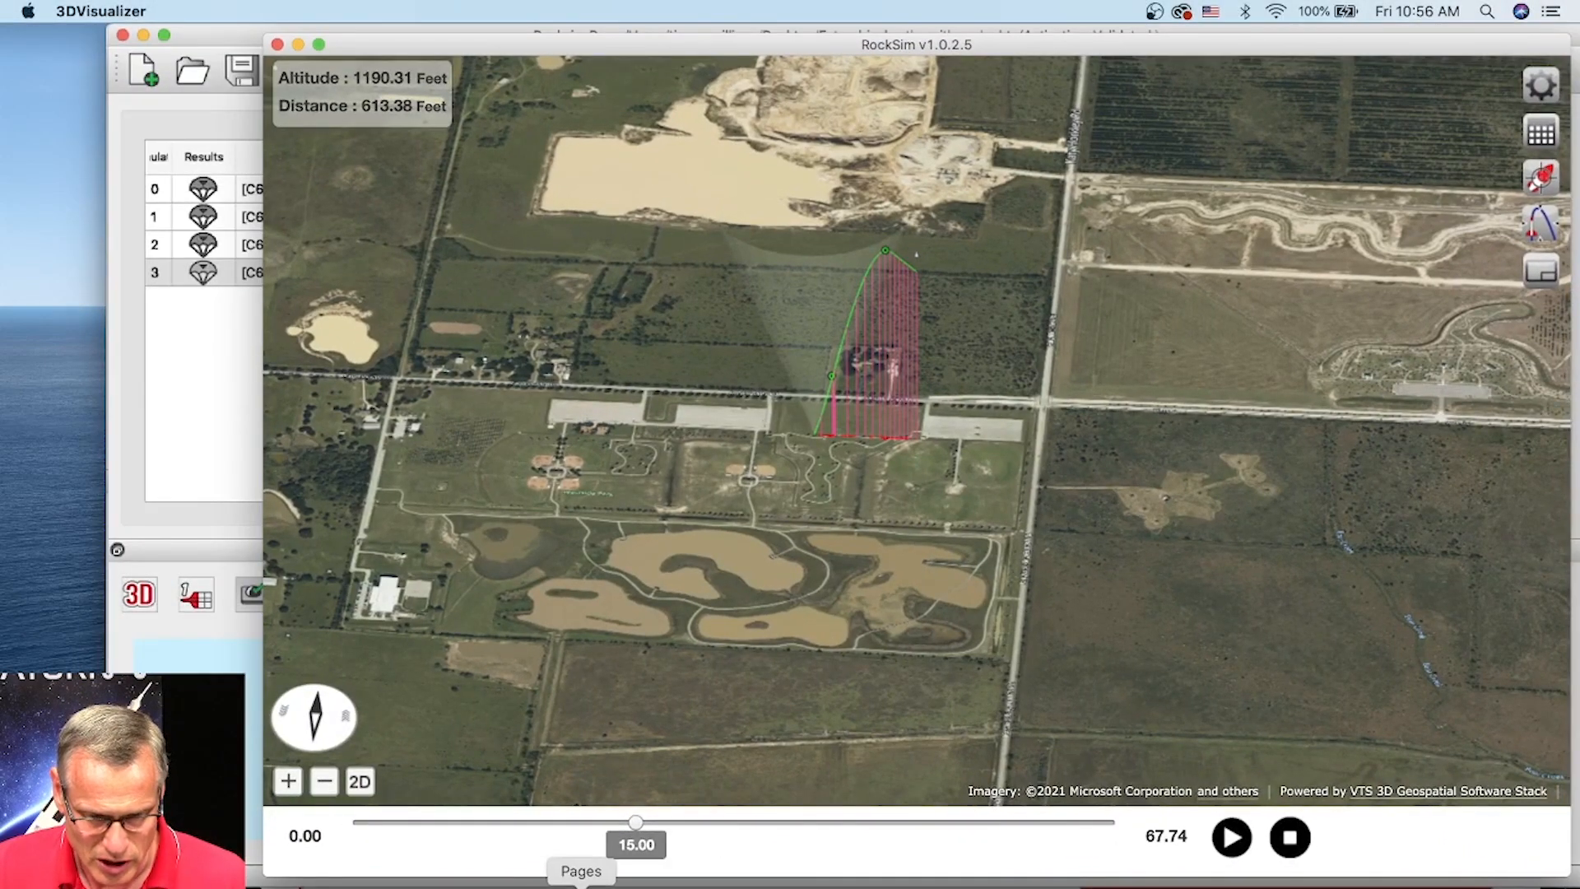
# Switch to Chrome and move its new window out of the way onto the other display
pyautogui.click(557, 885)
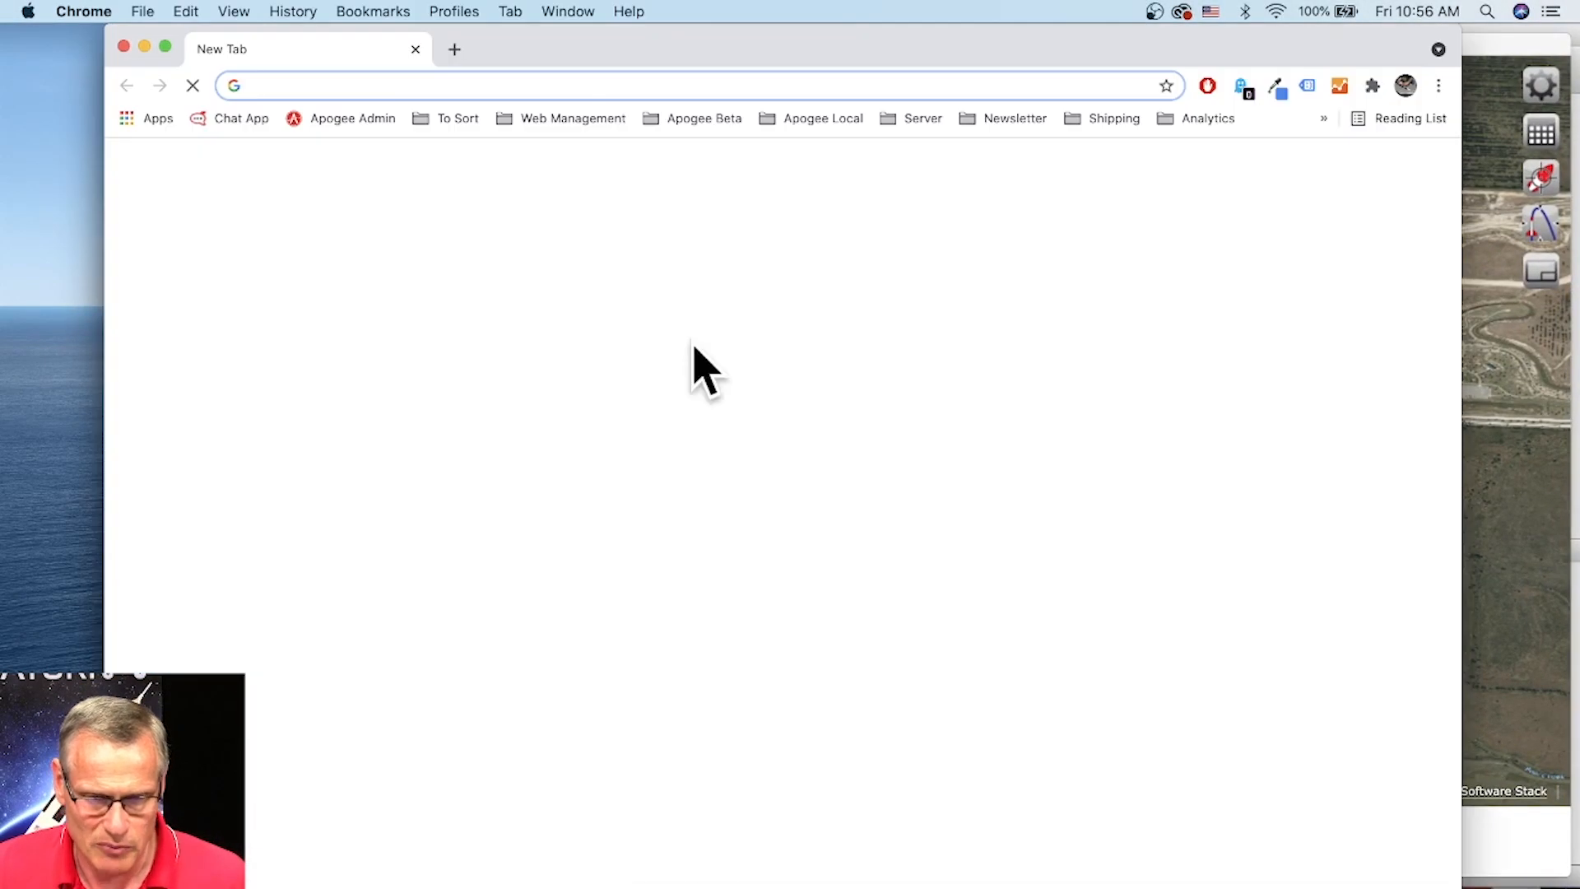
pyautogui.moveTo(646, 54); pyautogui.dragTo(1579, 66)
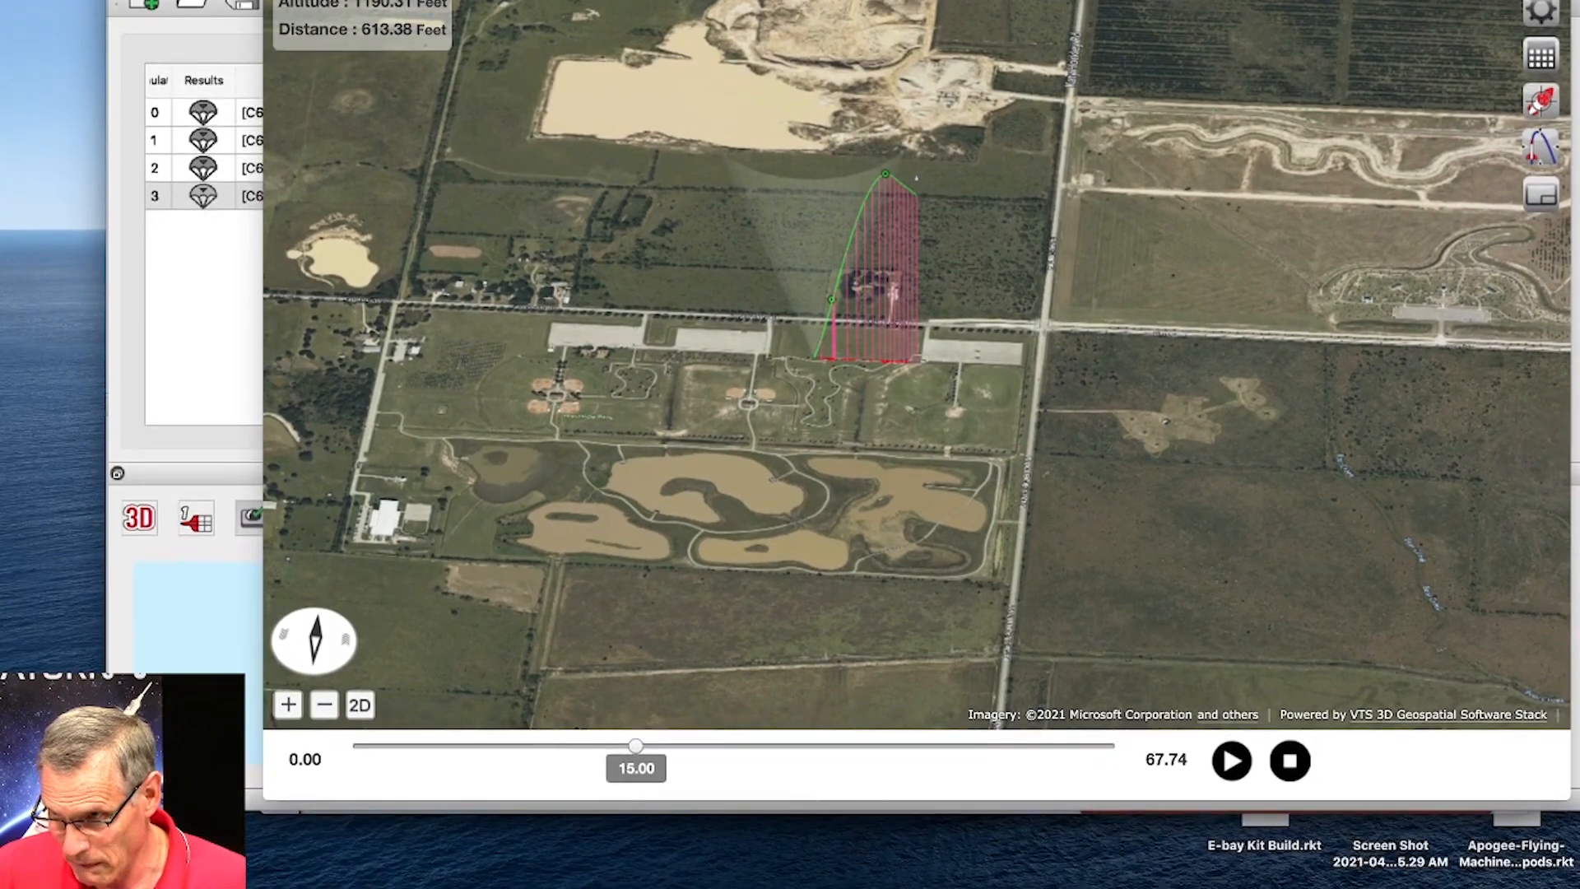
# Stop the flight playback, resetting it to 0.00, and close the flight visualizer
pyautogui.click(1290, 761)
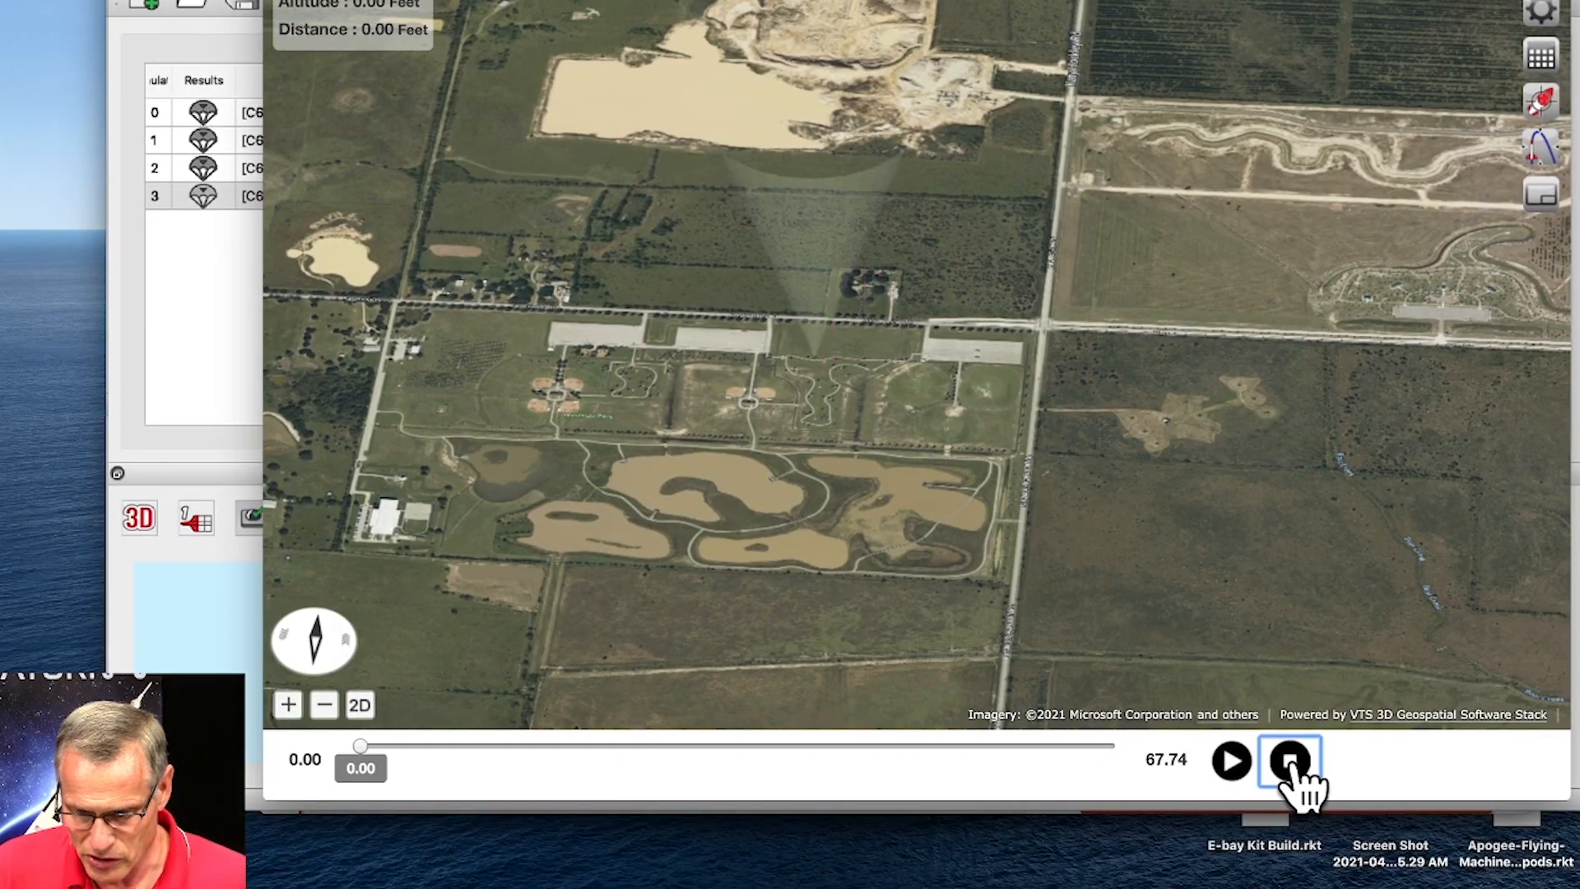
pyautogui.click(284, 4)
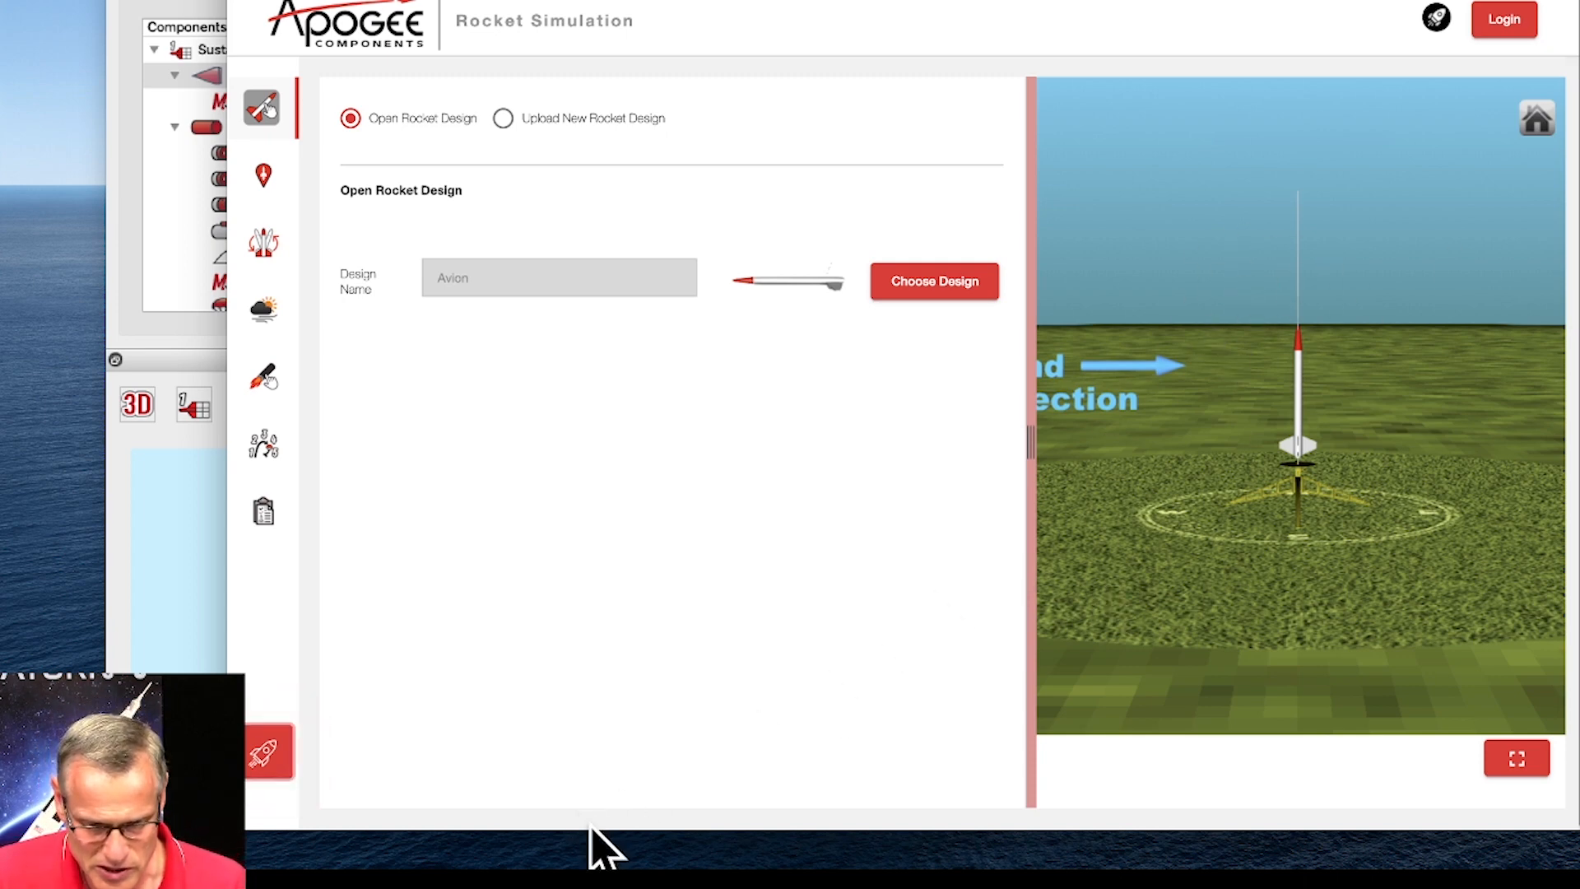
# Shorten the Rocket Simulation window and browse the demo rocket designs without choosing a different one
pyautogui.moveTo(593, 832); pyautogui.dragTo(585, 758)
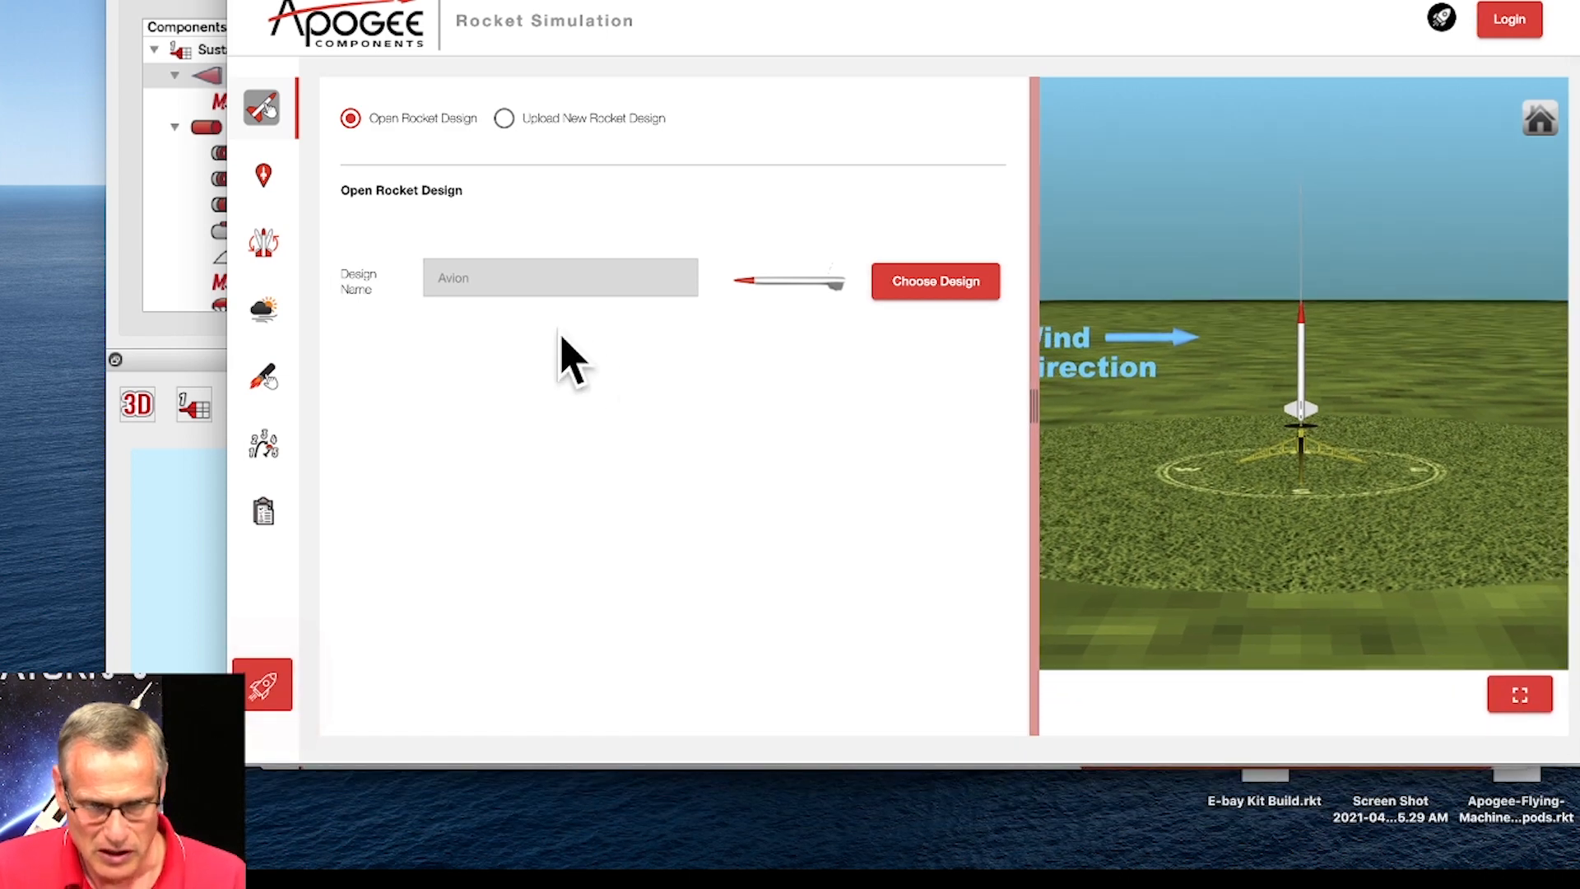
pyautogui.click(951, 284)
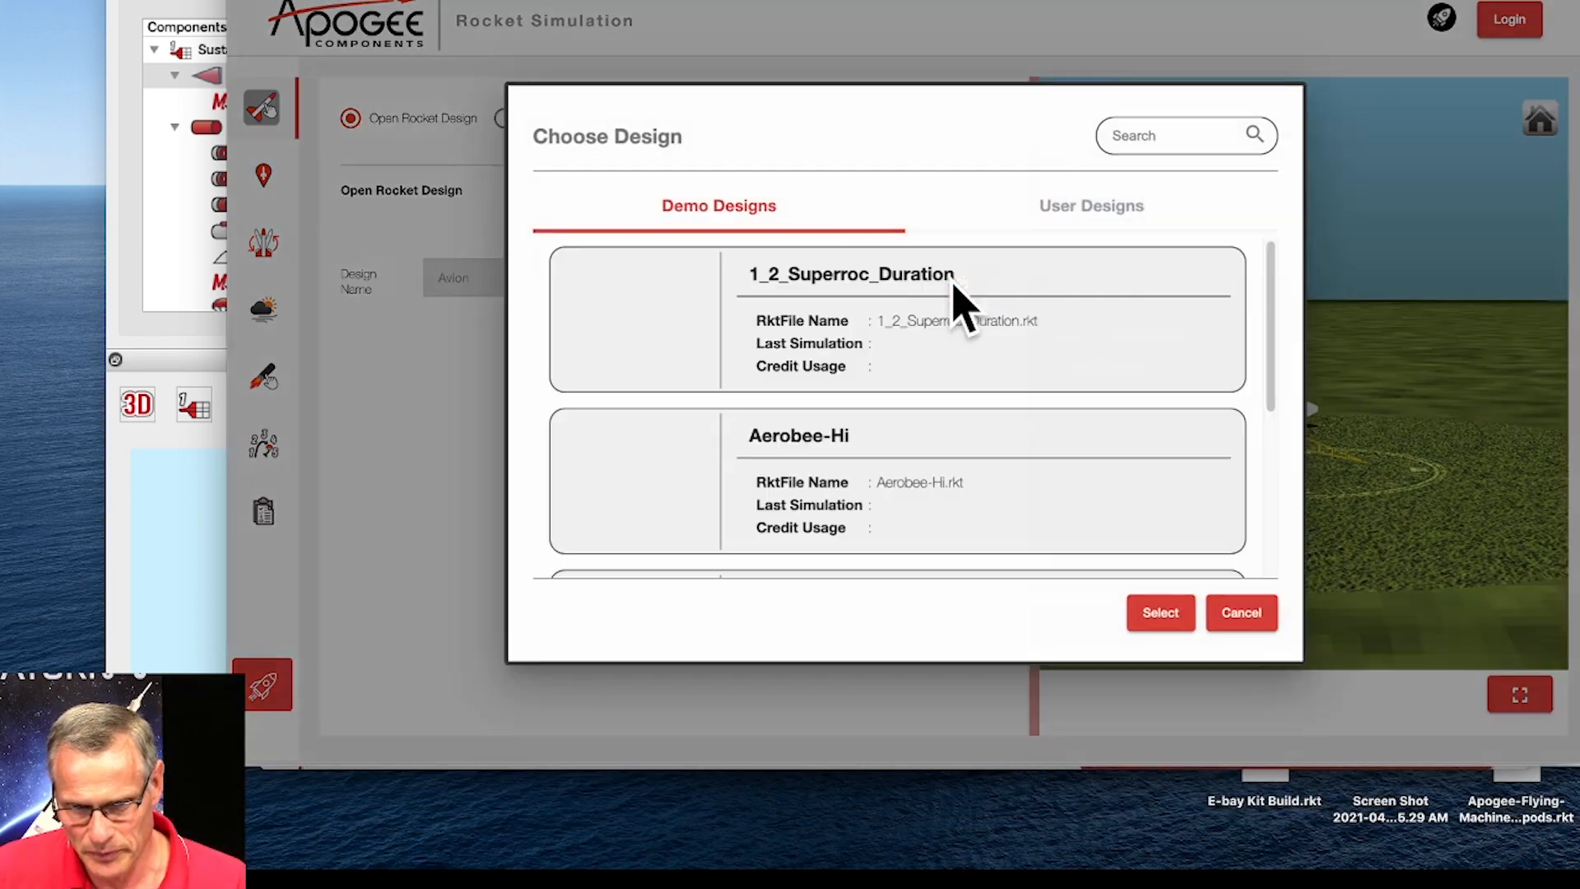
pyautogui.scroll(-5, 803, 444)
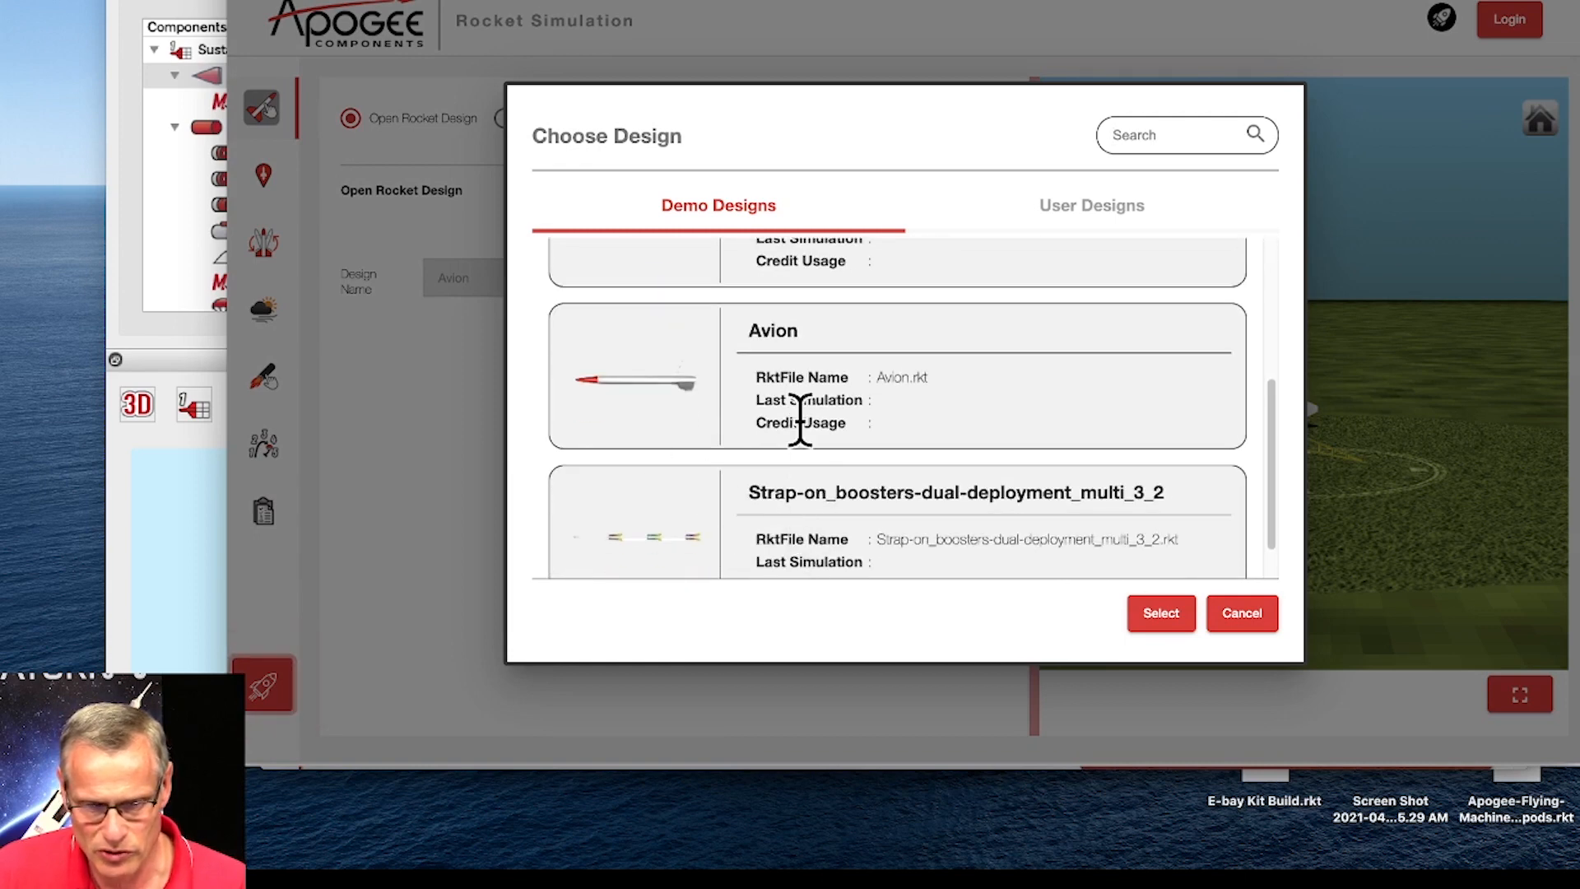
pyautogui.scroll(2, 658, 428)
pyautogui.scroll(5, 679, 416)
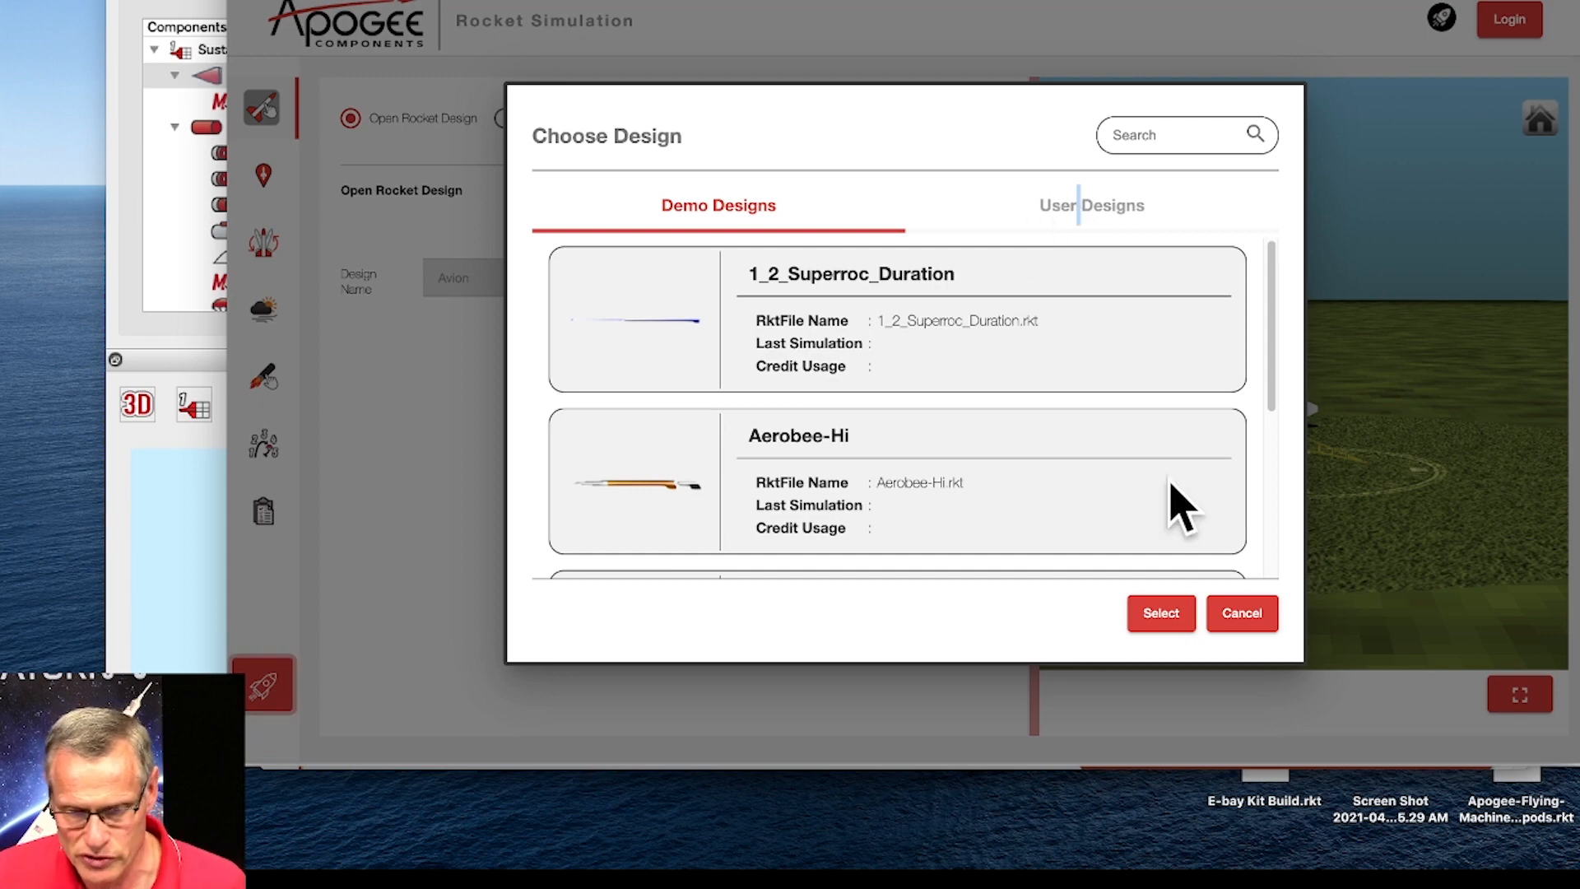
pyautogui.click(1243, 614)
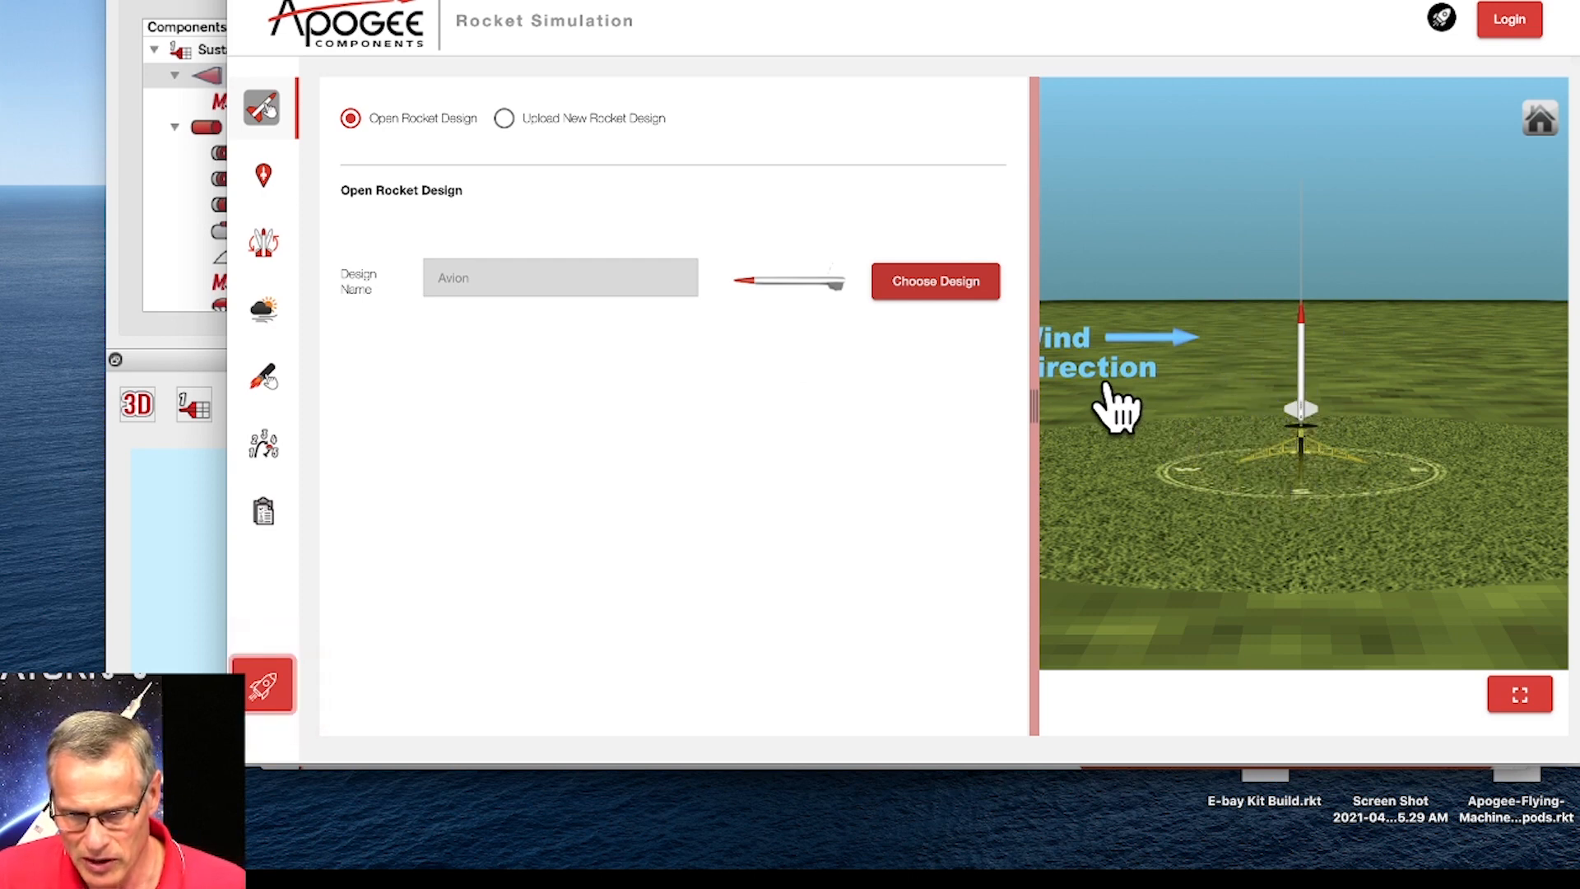
# Widen the 3D launch pad preview and inspect the Avion rocket and compass from above and near ground level
pyautogui.moveTo(1032, 393); pyautogui.dragTo(790, 393)
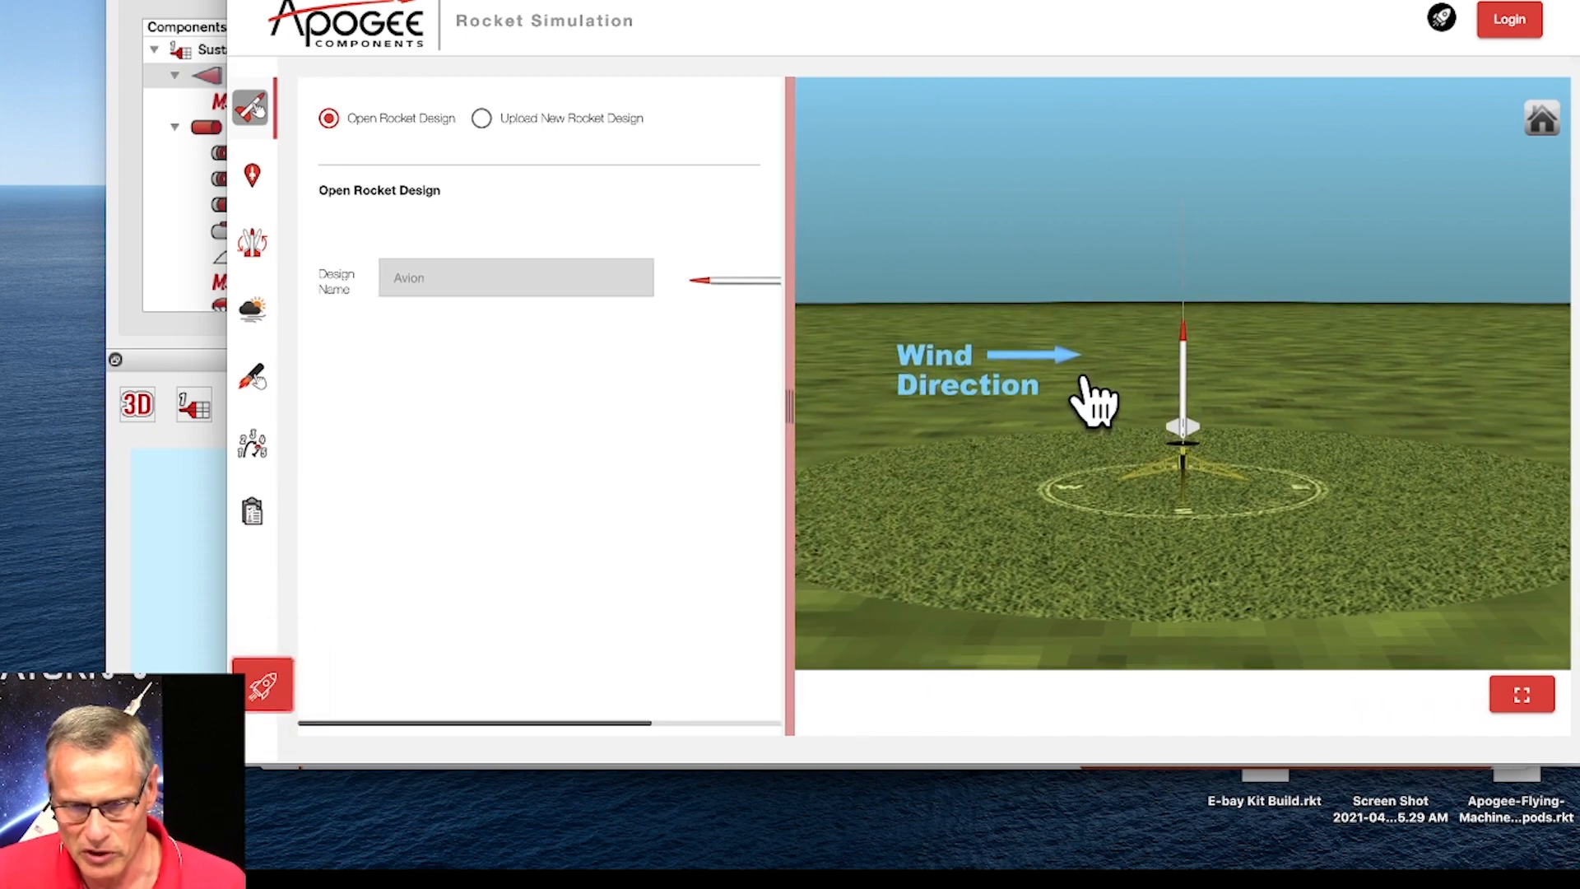
pyautogui.moveTo(1094, 459); pyautogui.dragTo(1149, 529)
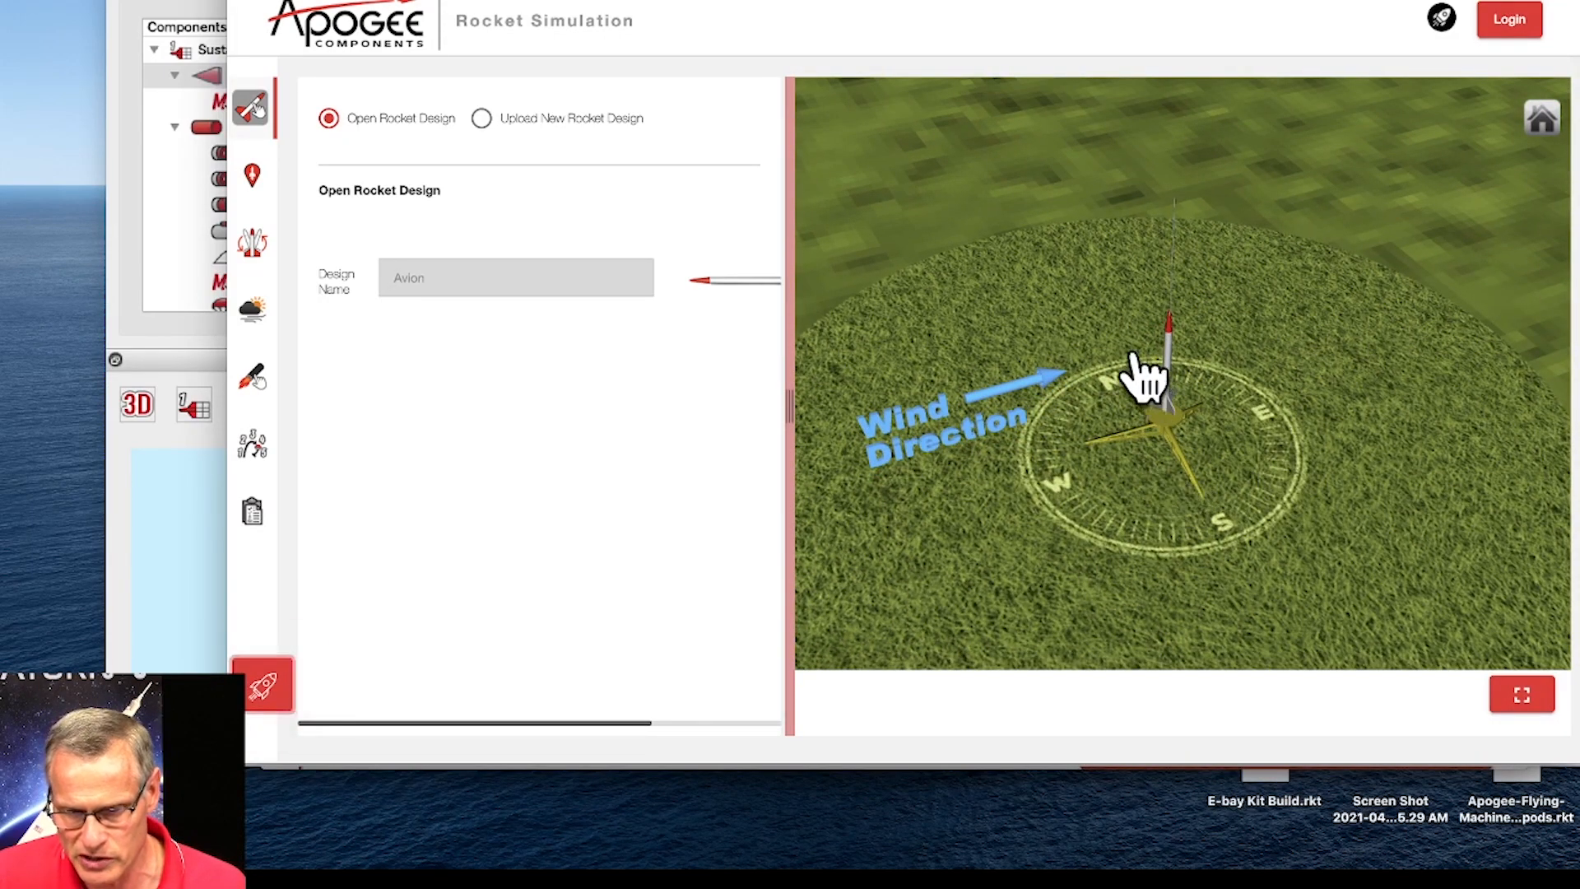
pyautogui.moveTo(1121, 536); pyautogui.dragTo(1061, 488)
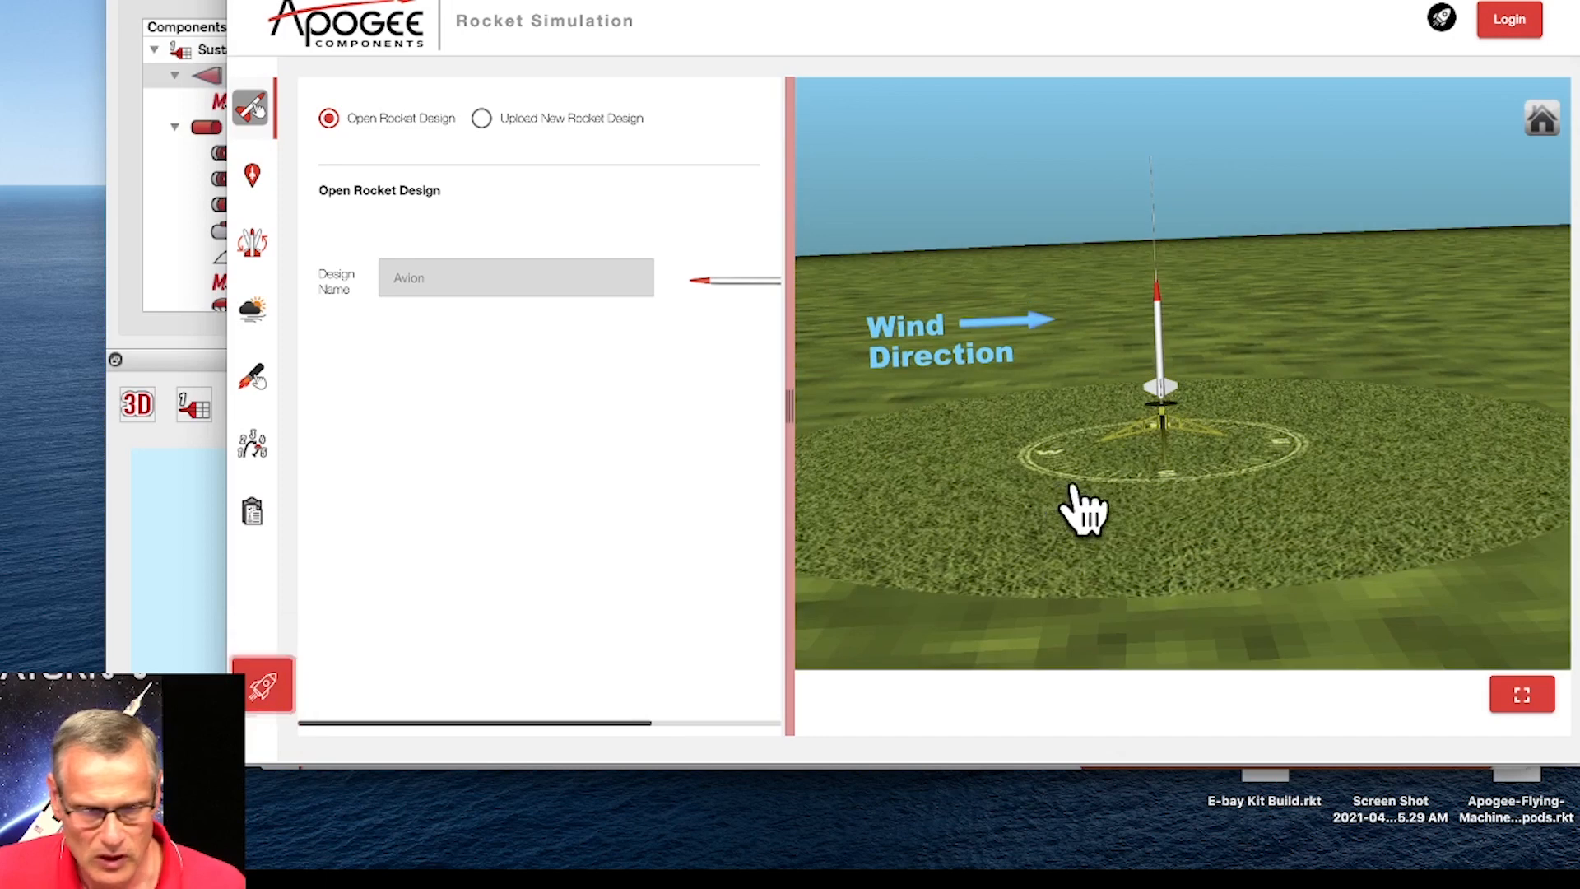
# Open the launch guide settings, widen them to show the angle dials, and set the azimuth angle to 91.45 degrees
pyautogui.click(252, 247)
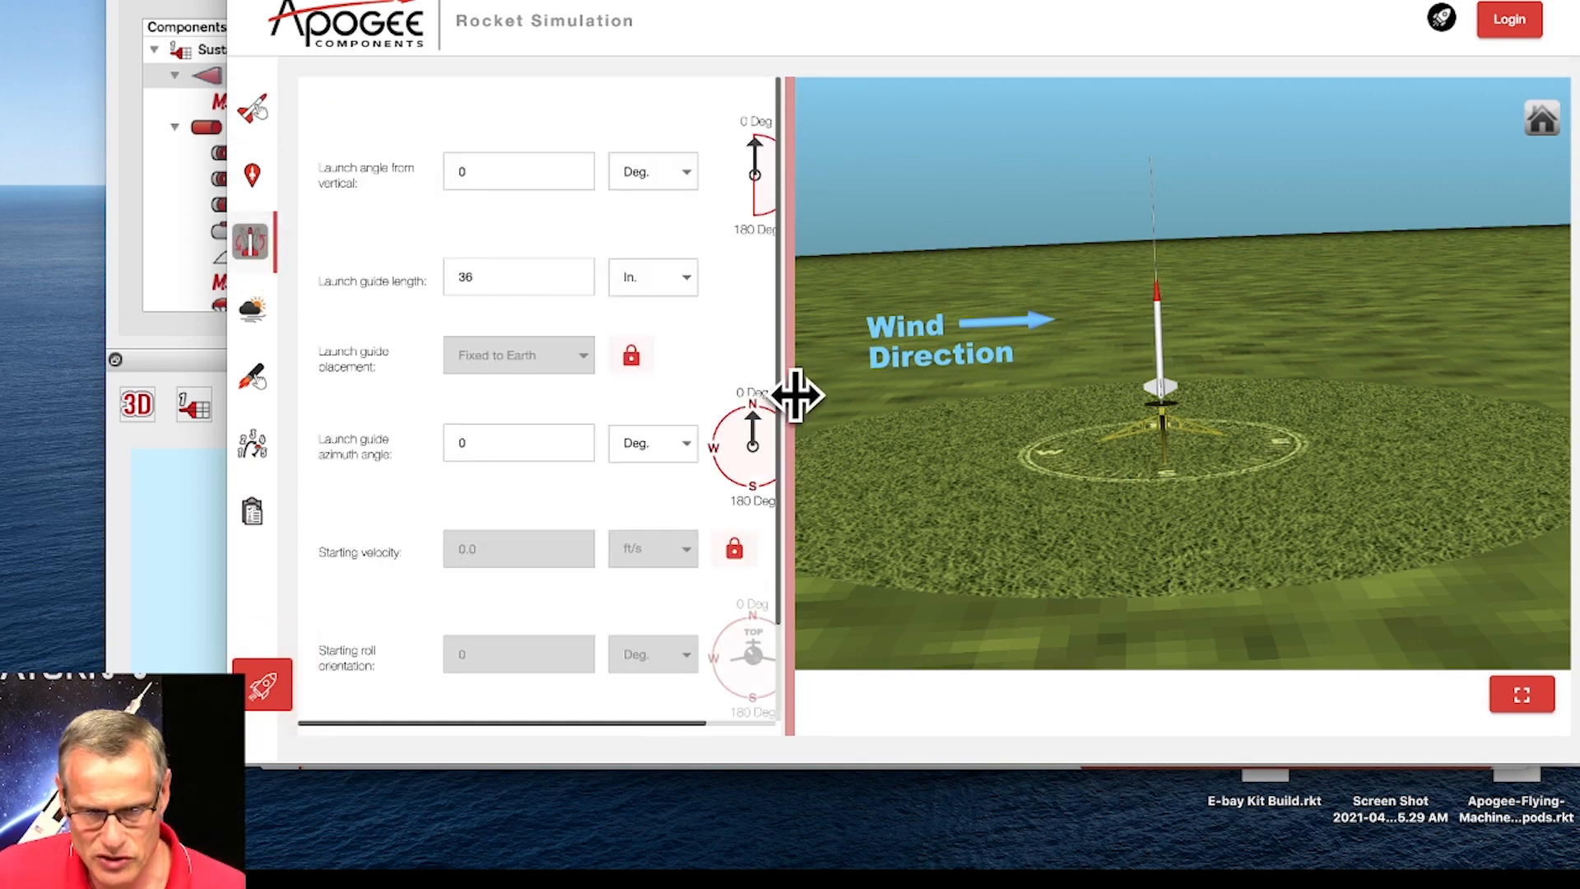
pyautogui.moveTo(795, 395); pyautogui.dragTo(857, 417)
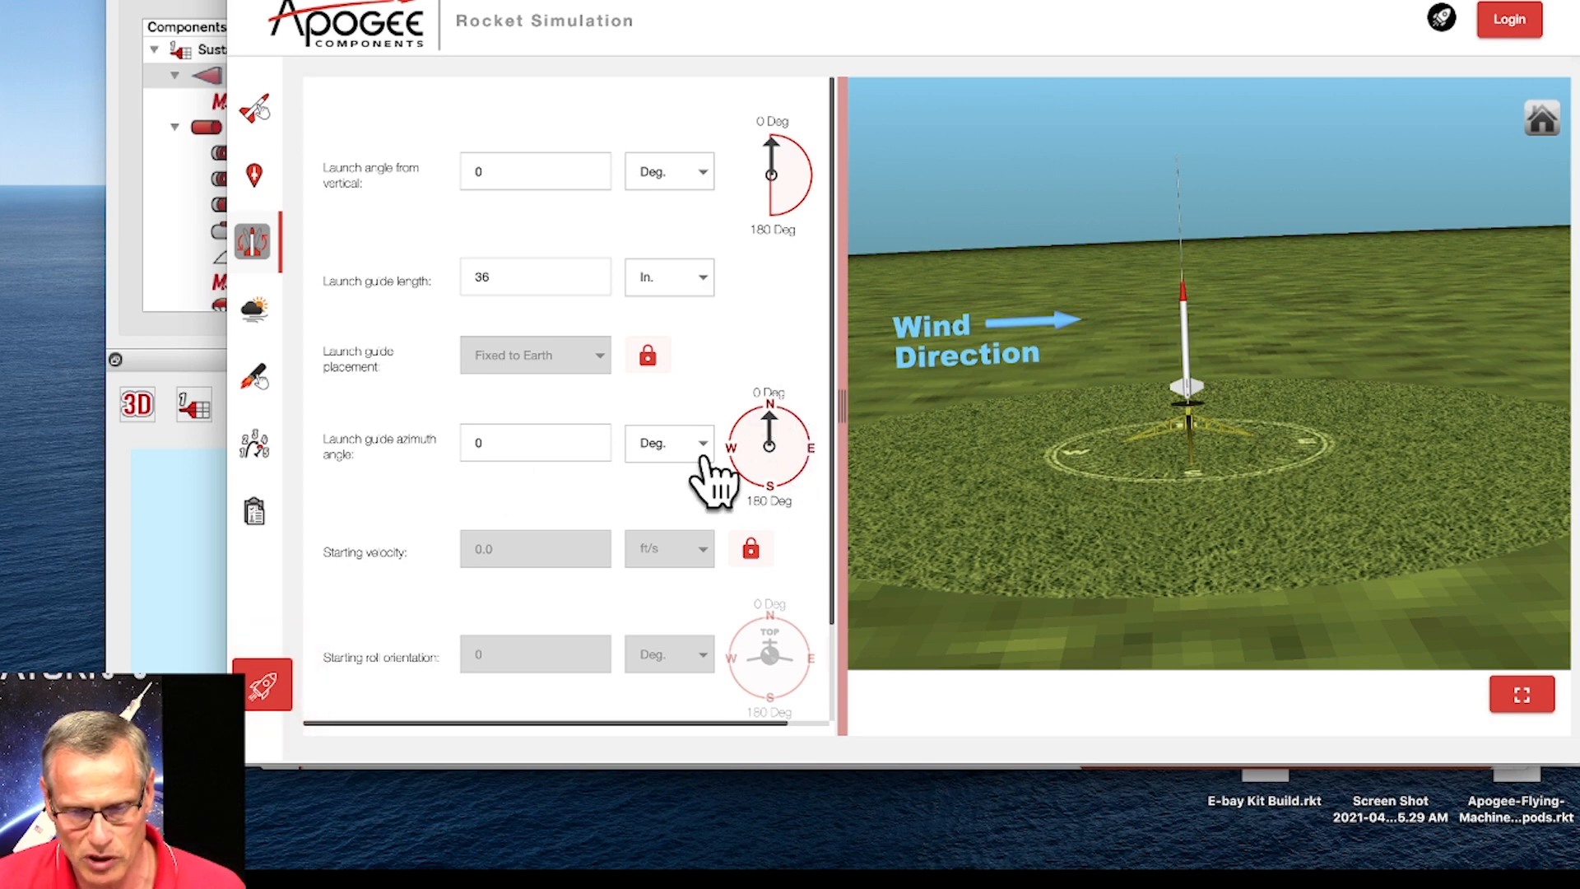
pyautogui.moveTo(762, 416); pyautogui.dragTo(800, 447)
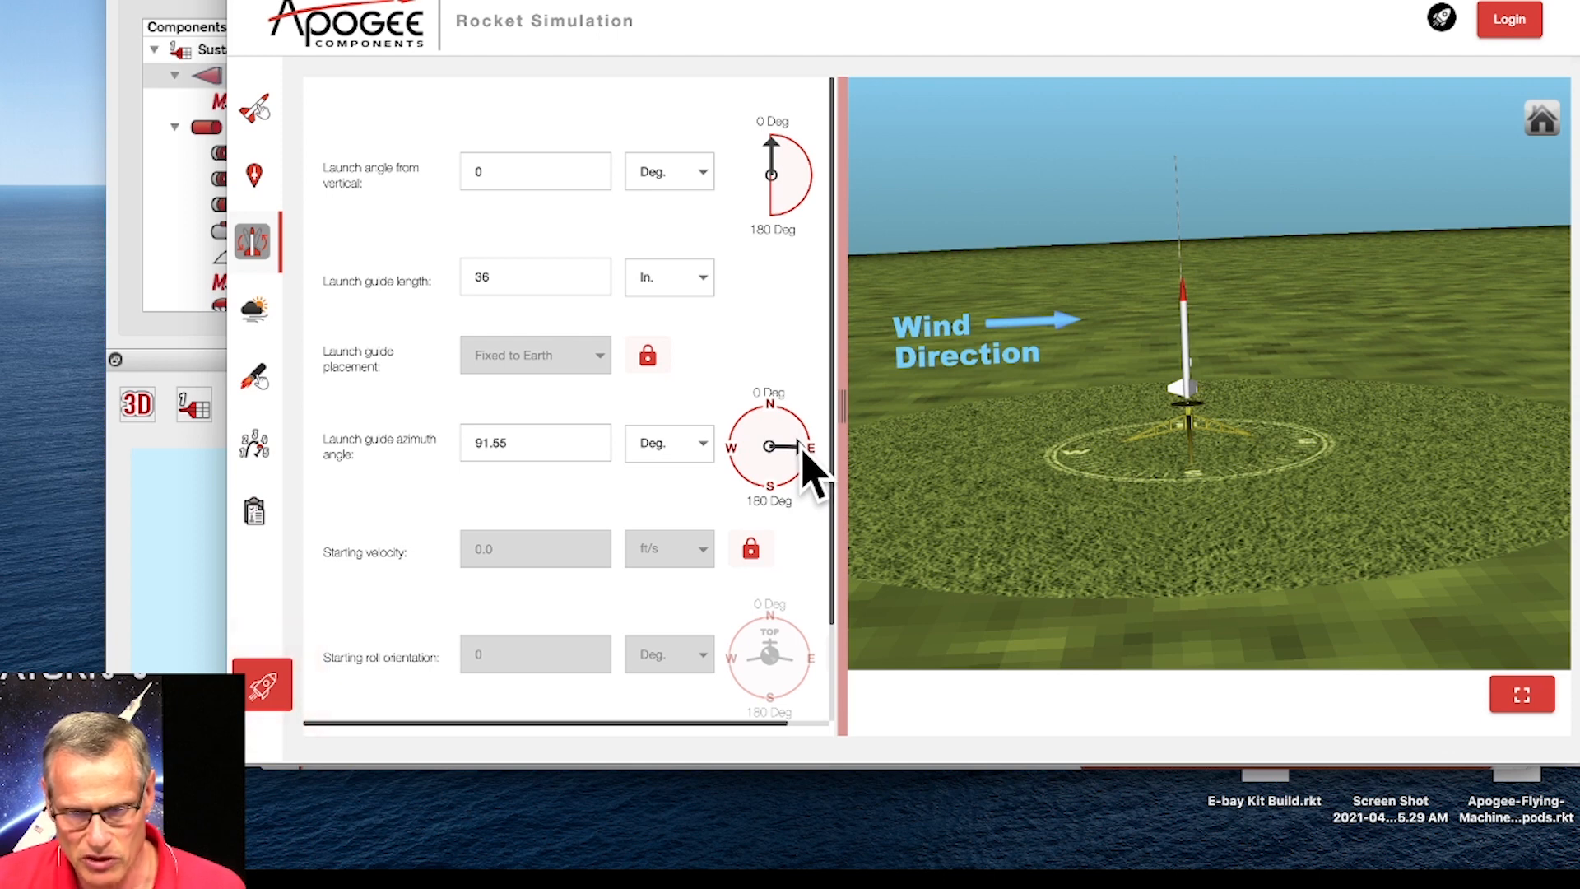
pyautogui.moveTo(801, 445); pyautogui.dragTo(804, 445)
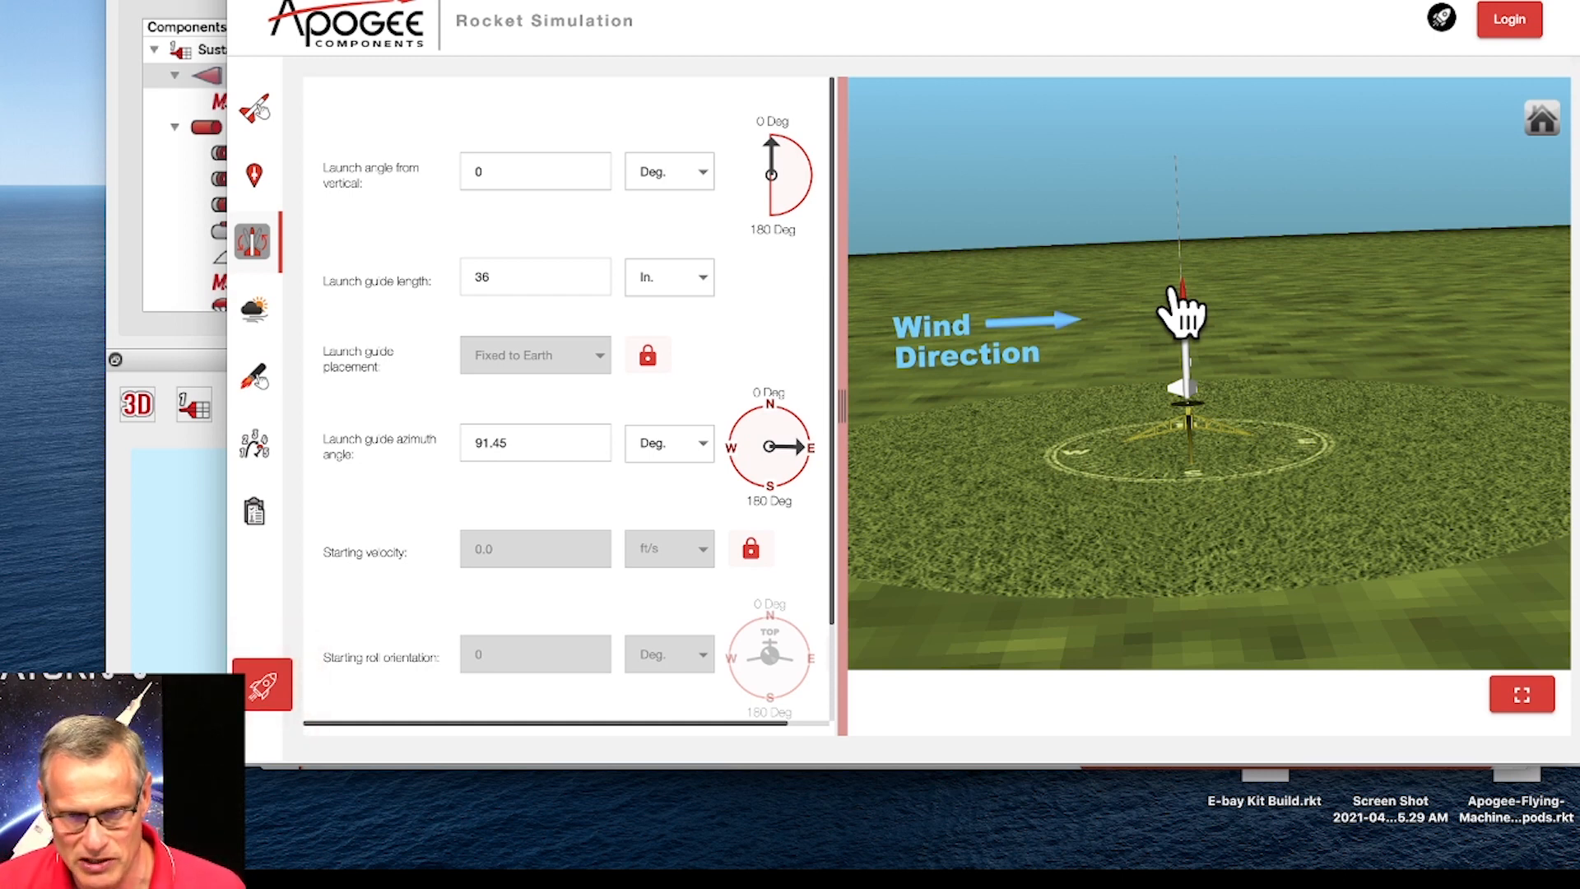
# Tilt the launch guide to 27.25 degrees from vertical and set its azimuth angle to 45.51 degrees
pyautogui.moveTo(771, 145); pyautogui.dragTo(798, 151)
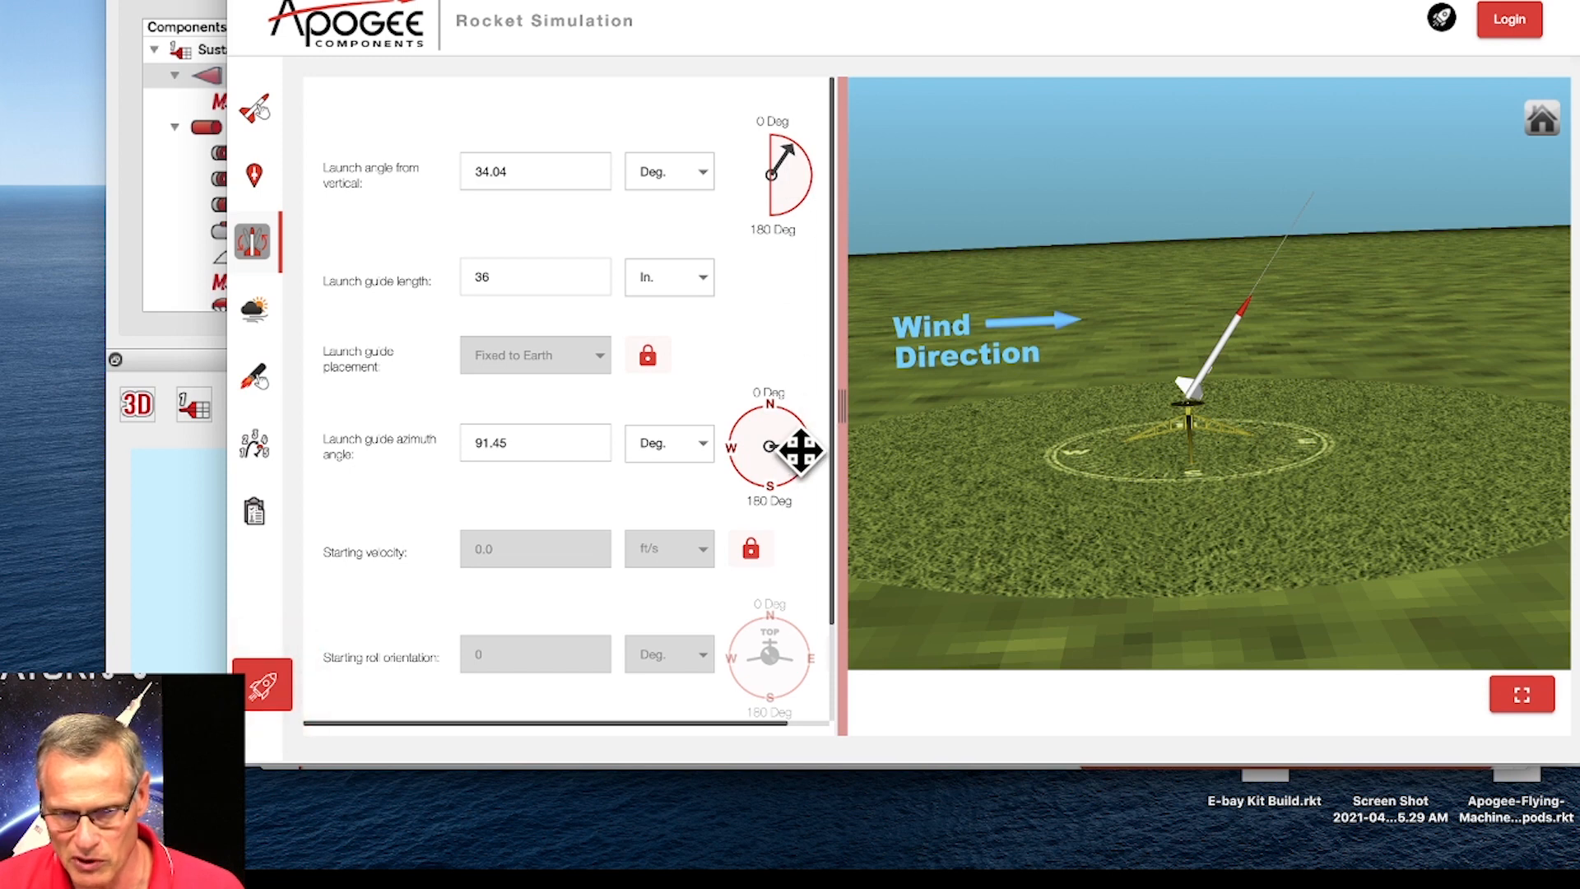
pyautogui.moveTo(799, 458); pyautogui.dragTo(813, 411)
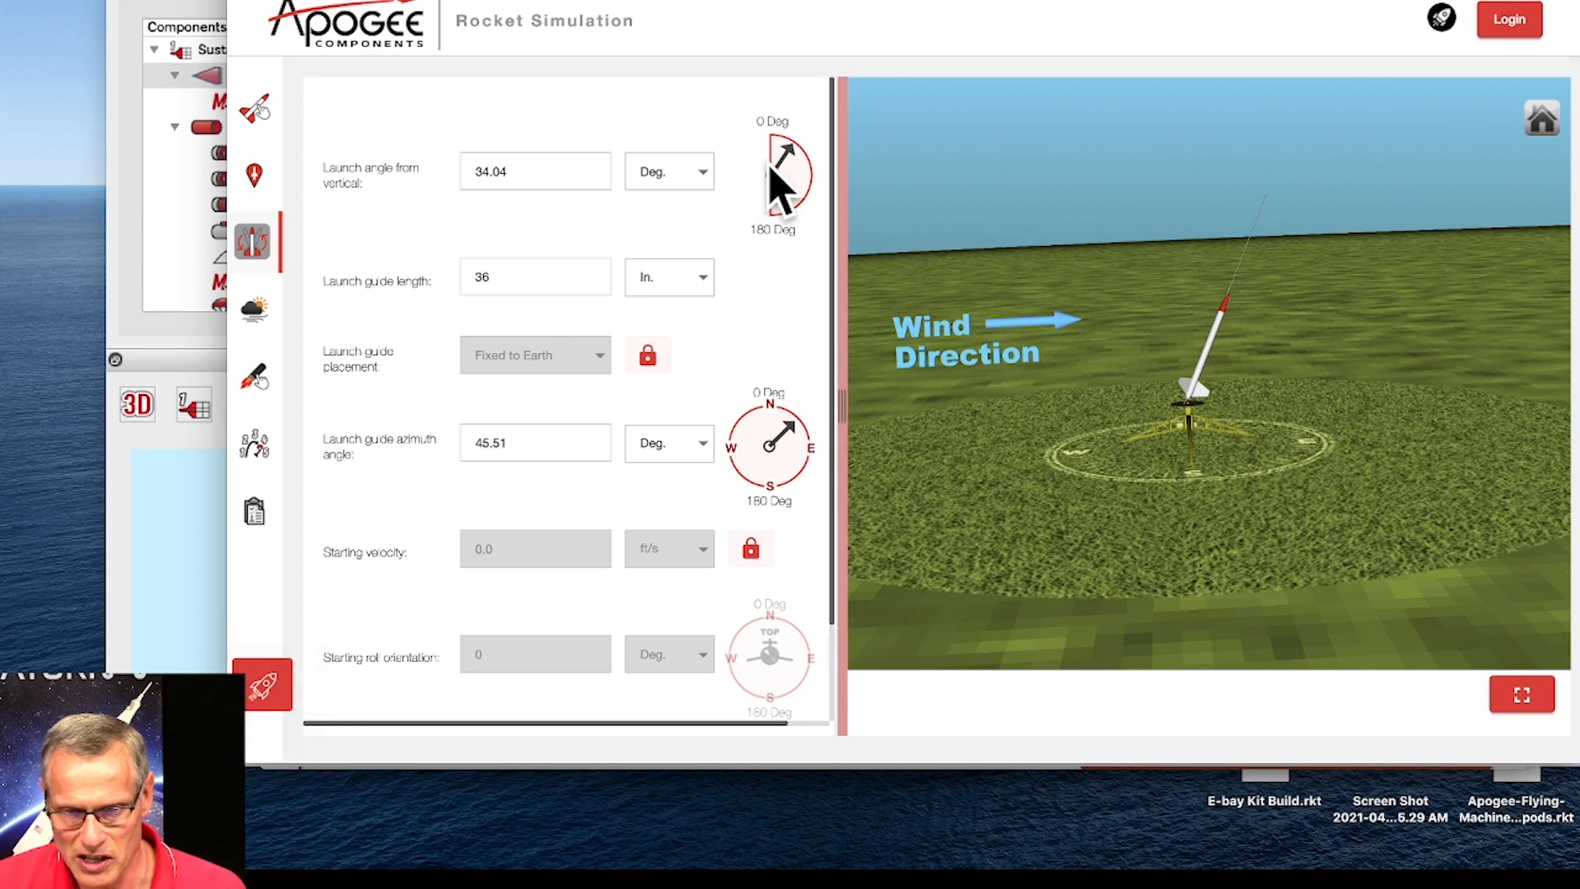
pyautogui.moveTo(782, 157)
pyautogui.mouseDown()
pyautogui.moveTo(798, 240)
pyautogui.moveTo(811, 205)
pyautogui.moveTo(793, 154)
pyautogui.moveTo(795, 171)
pyautogui.mouseUp()
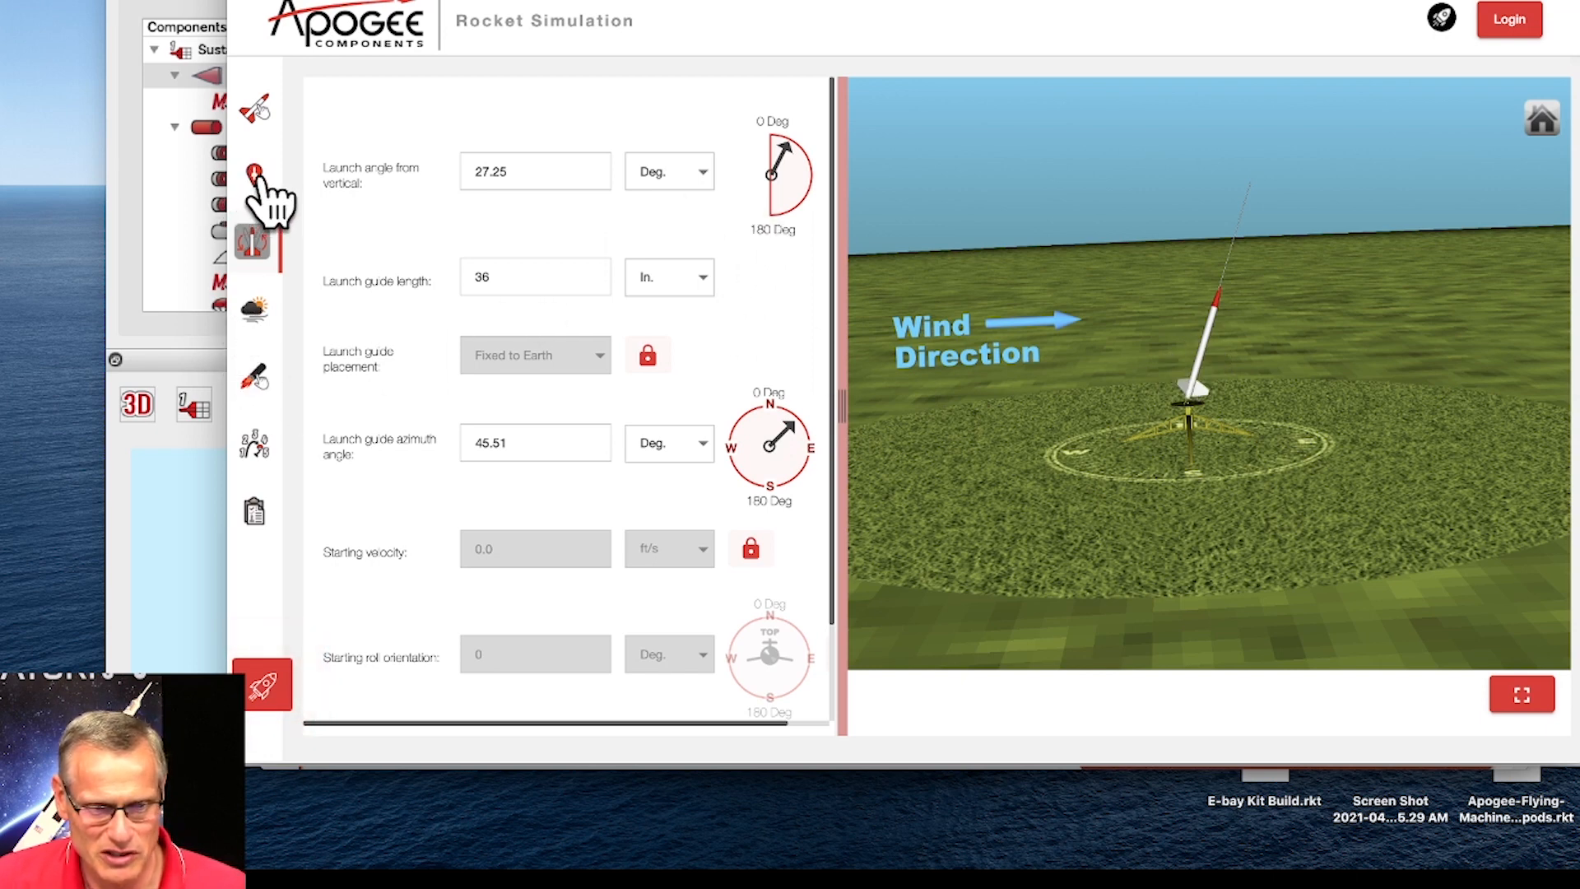
# Sign in with the prefilled account credentials and review the launch site and launch guide settings
pyautogui.click(1510, 20)
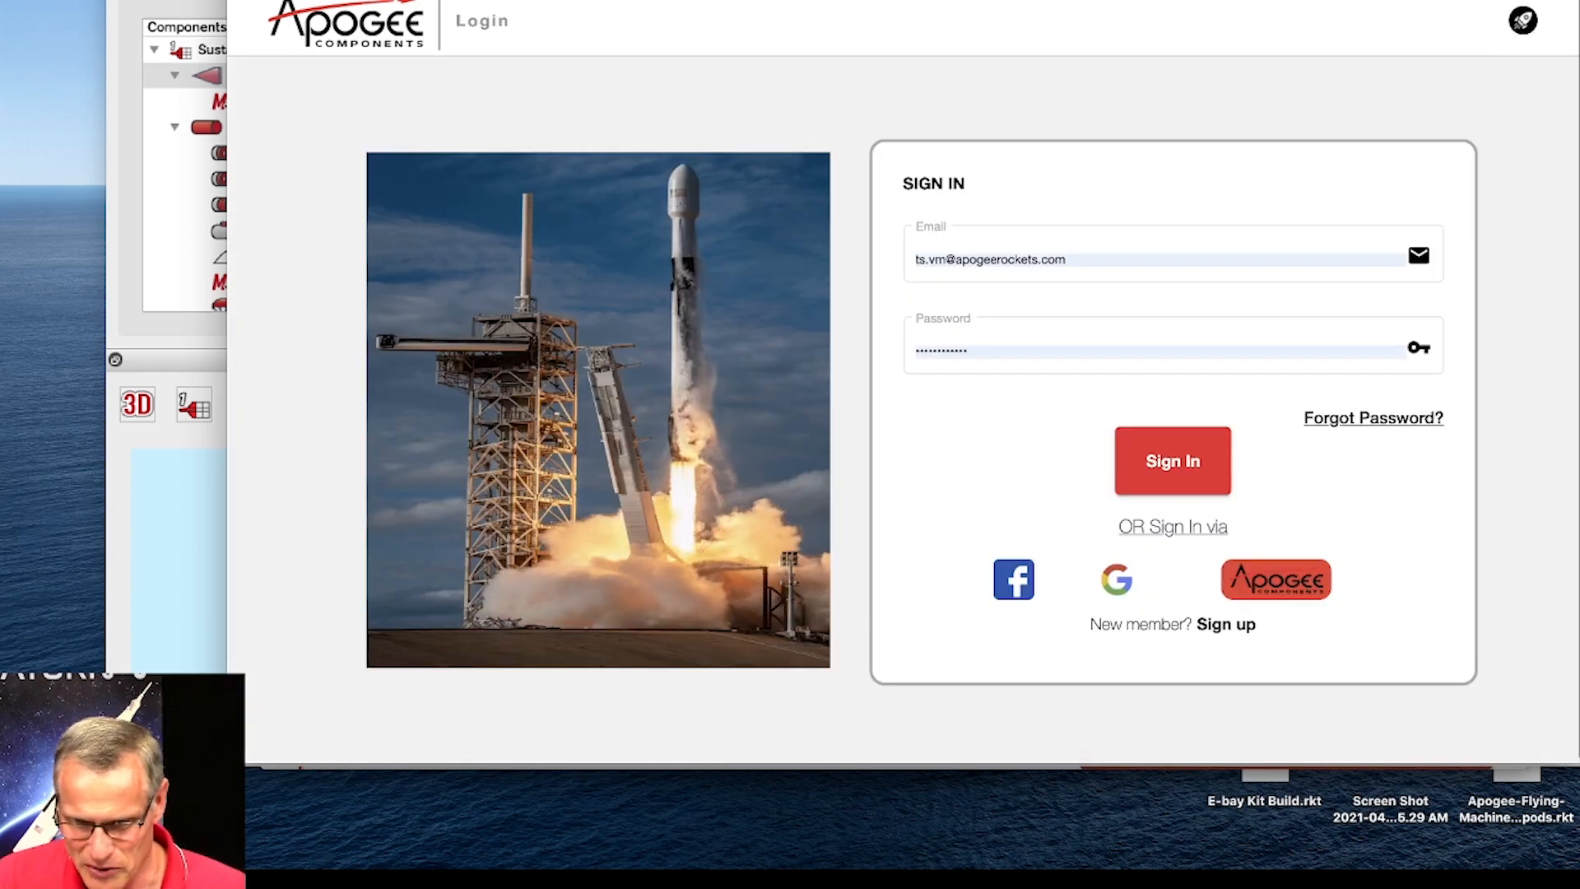
pyautogui.click(1185, 455)
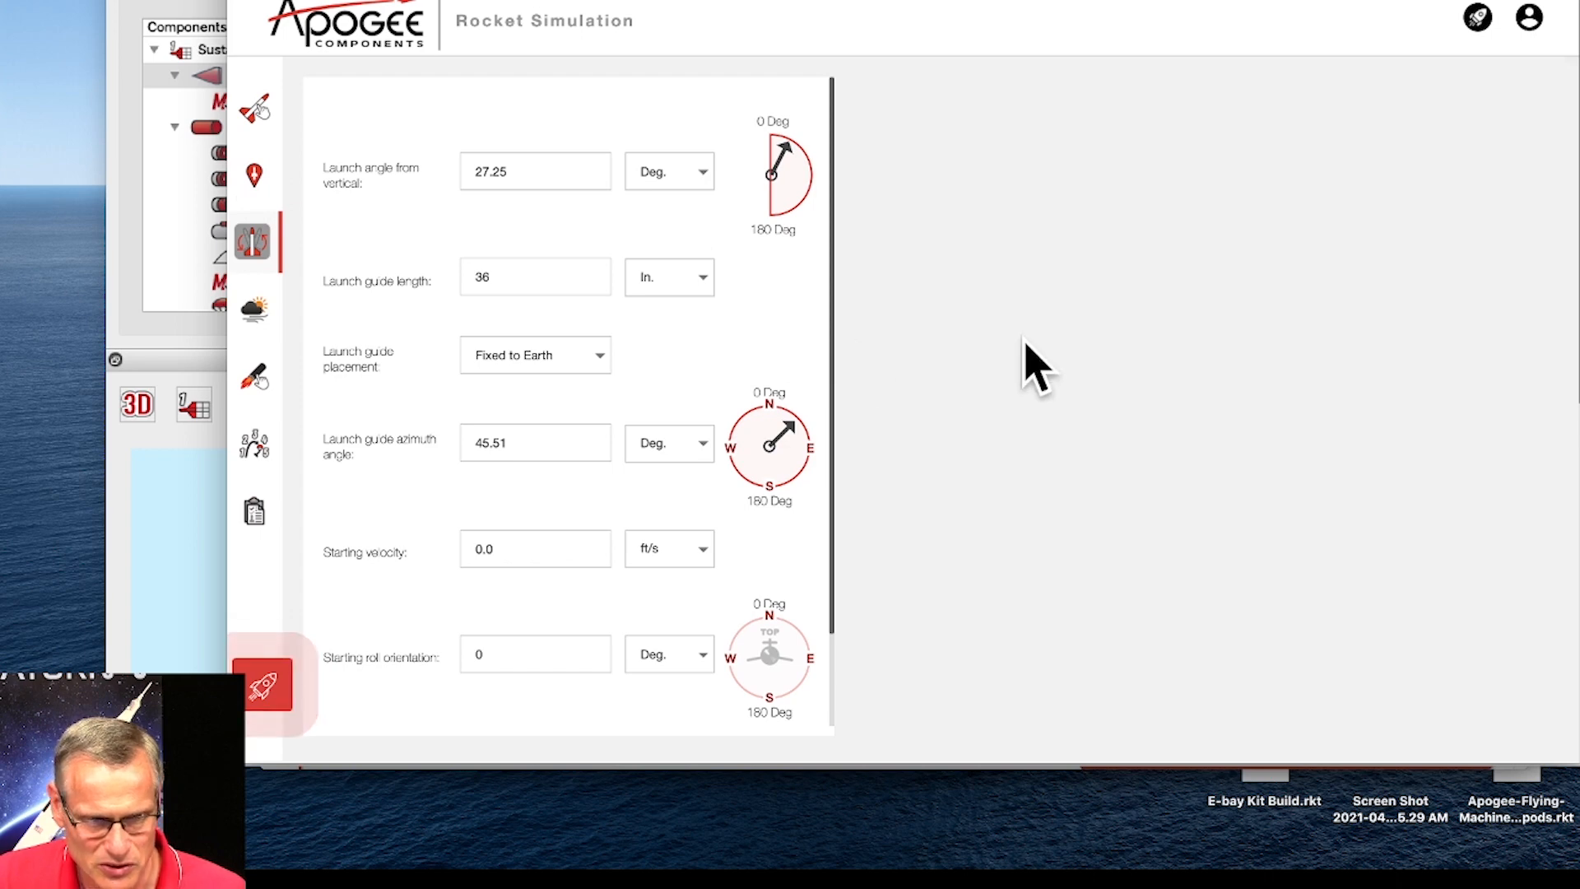
pyautogui.click(254, 175)
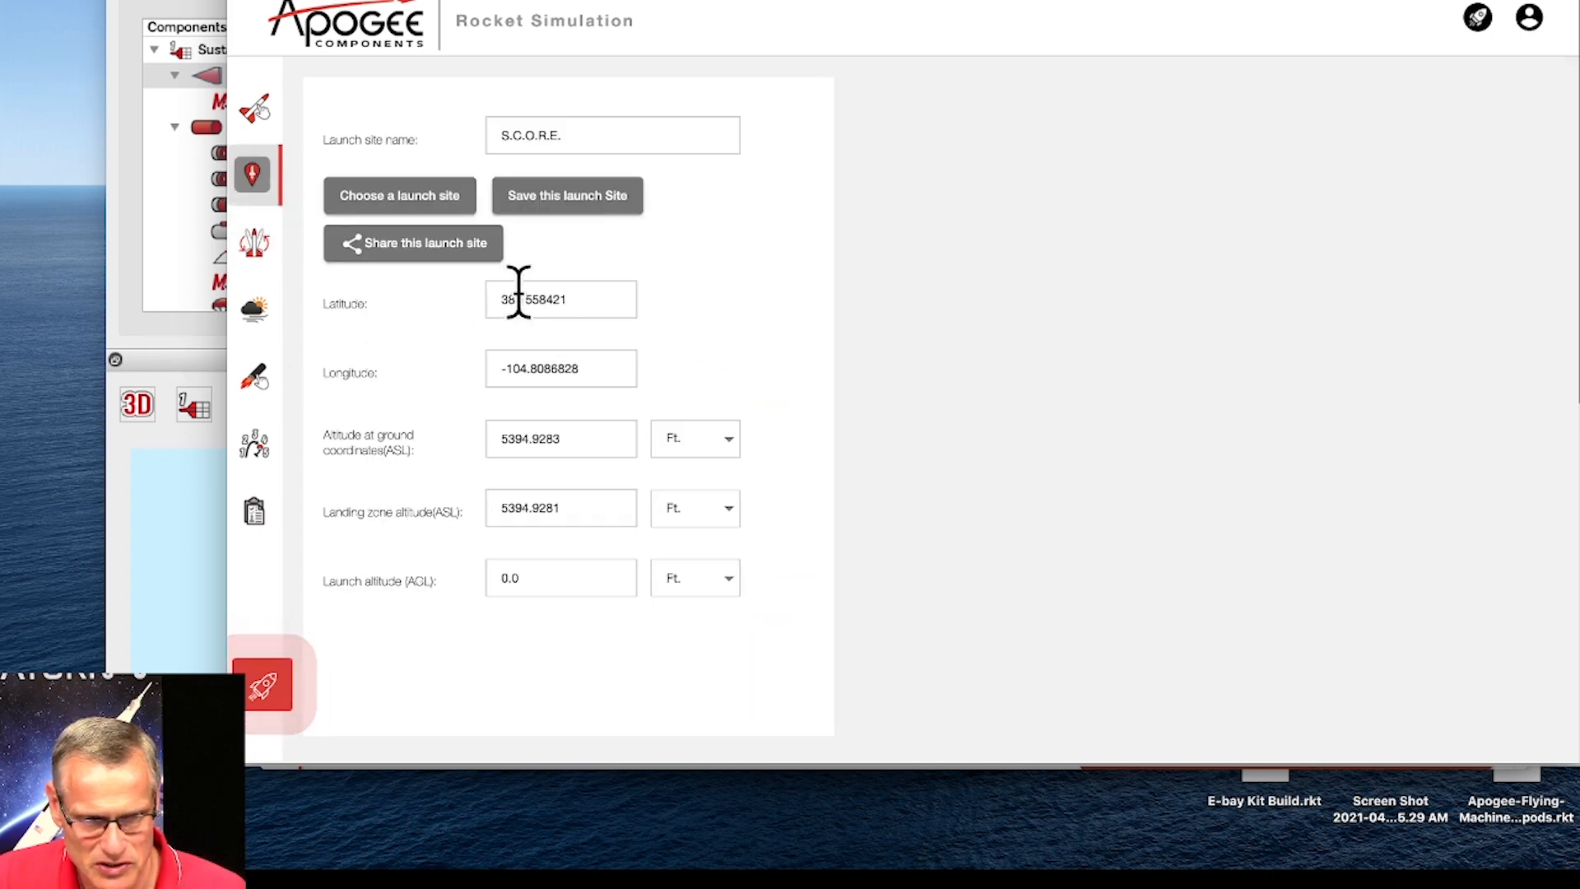
pyautogui.click(255, 243)
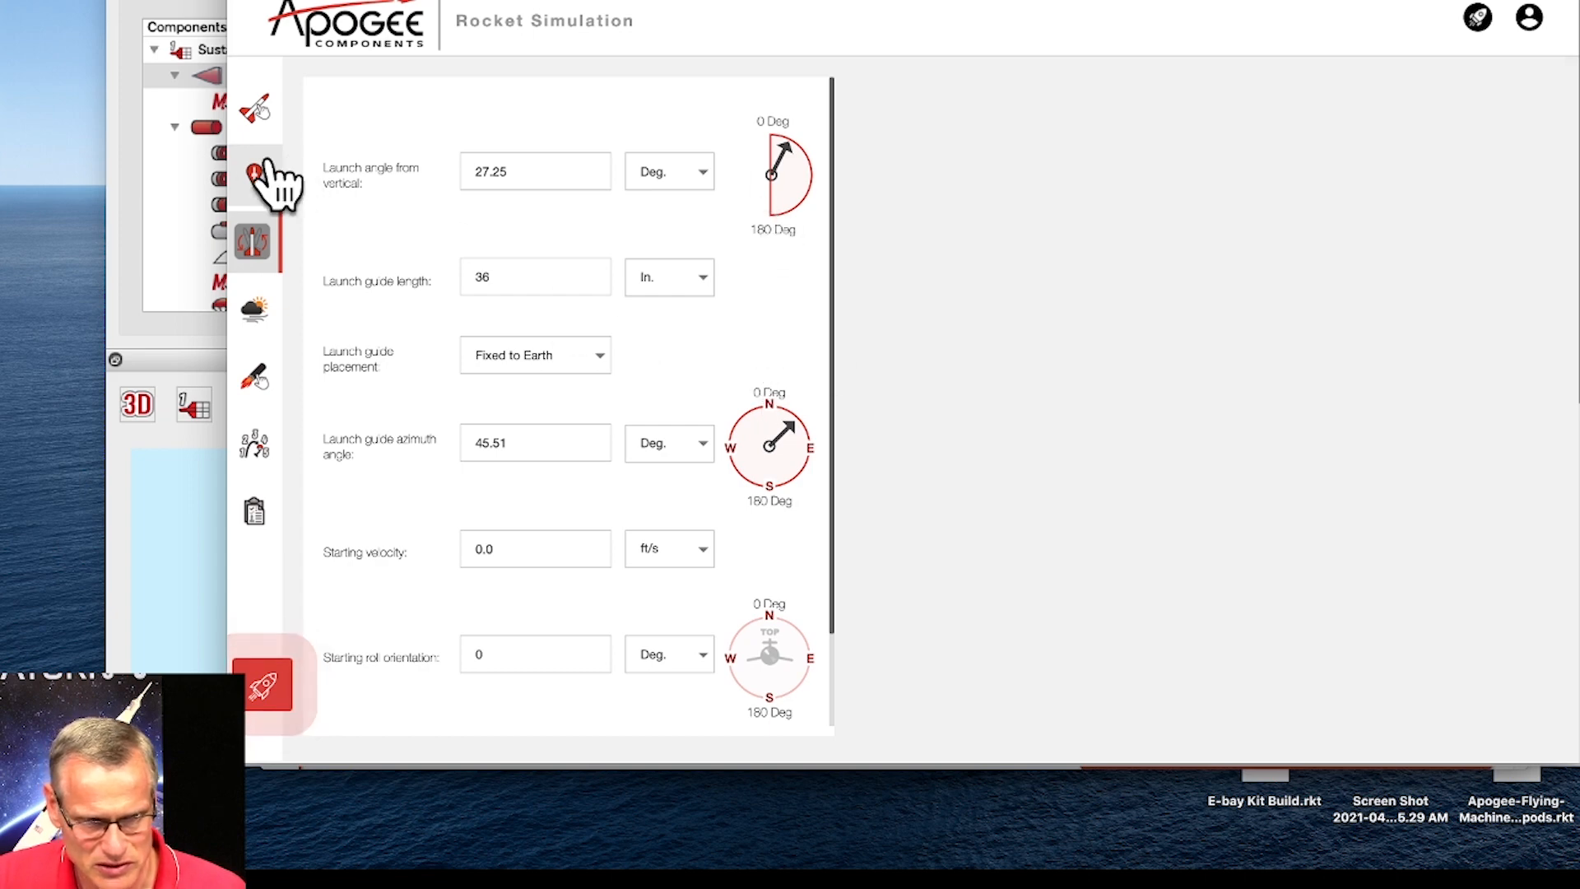
# Open the launch site settings, search the public launch sites for "cato", and choose CATO Rocketry Club #581
pyautogui.click(255, 175)
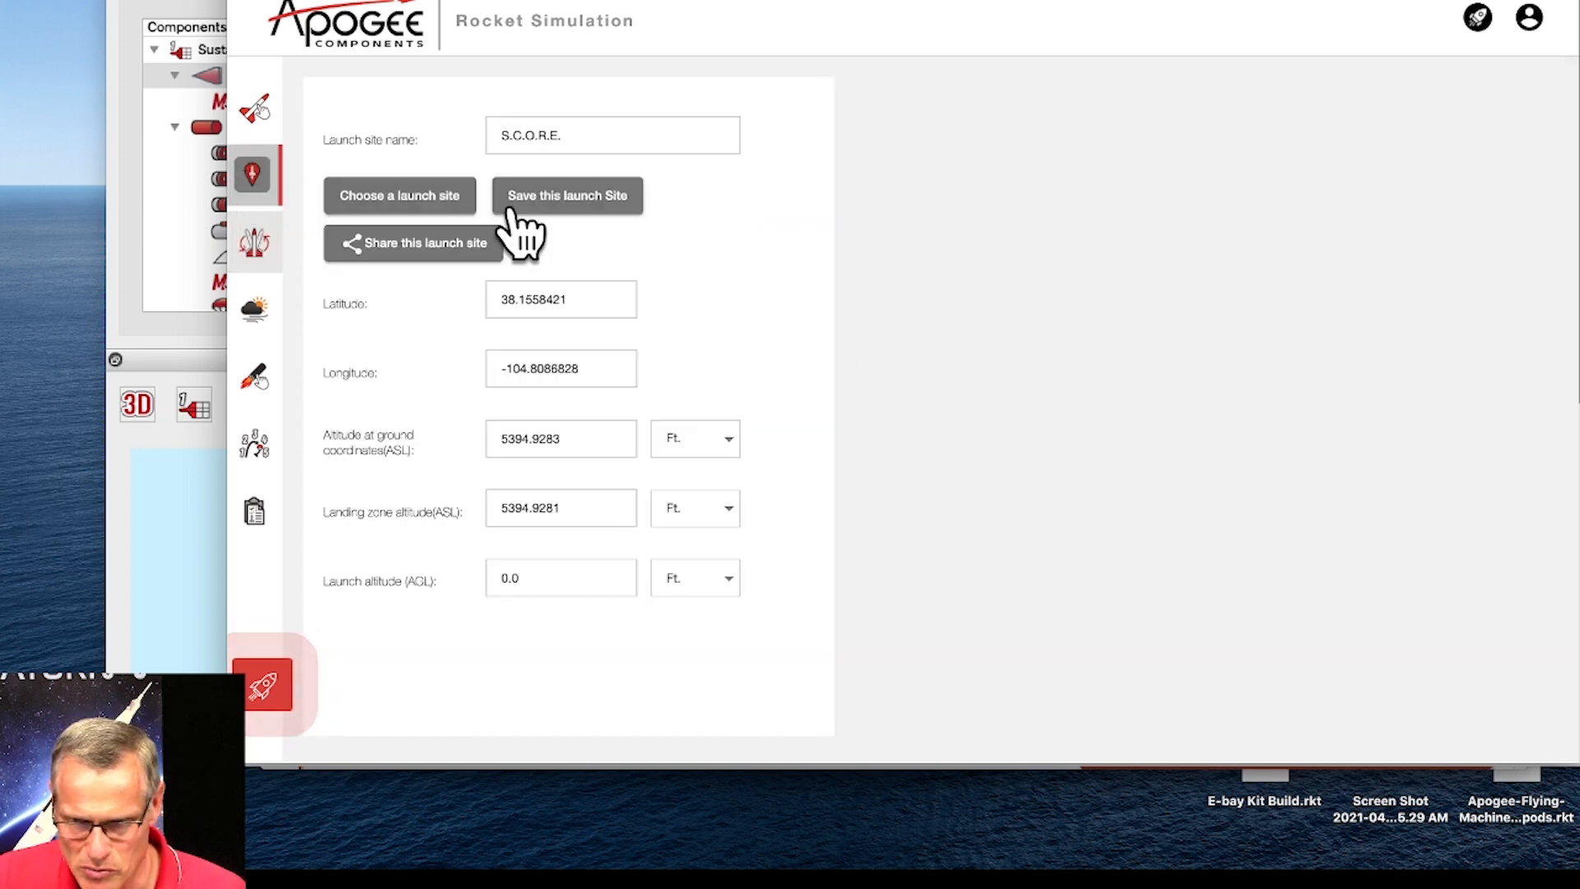
pyautogui.moveTo(1234, 2); pyautogui.dragTo(1180, 1)
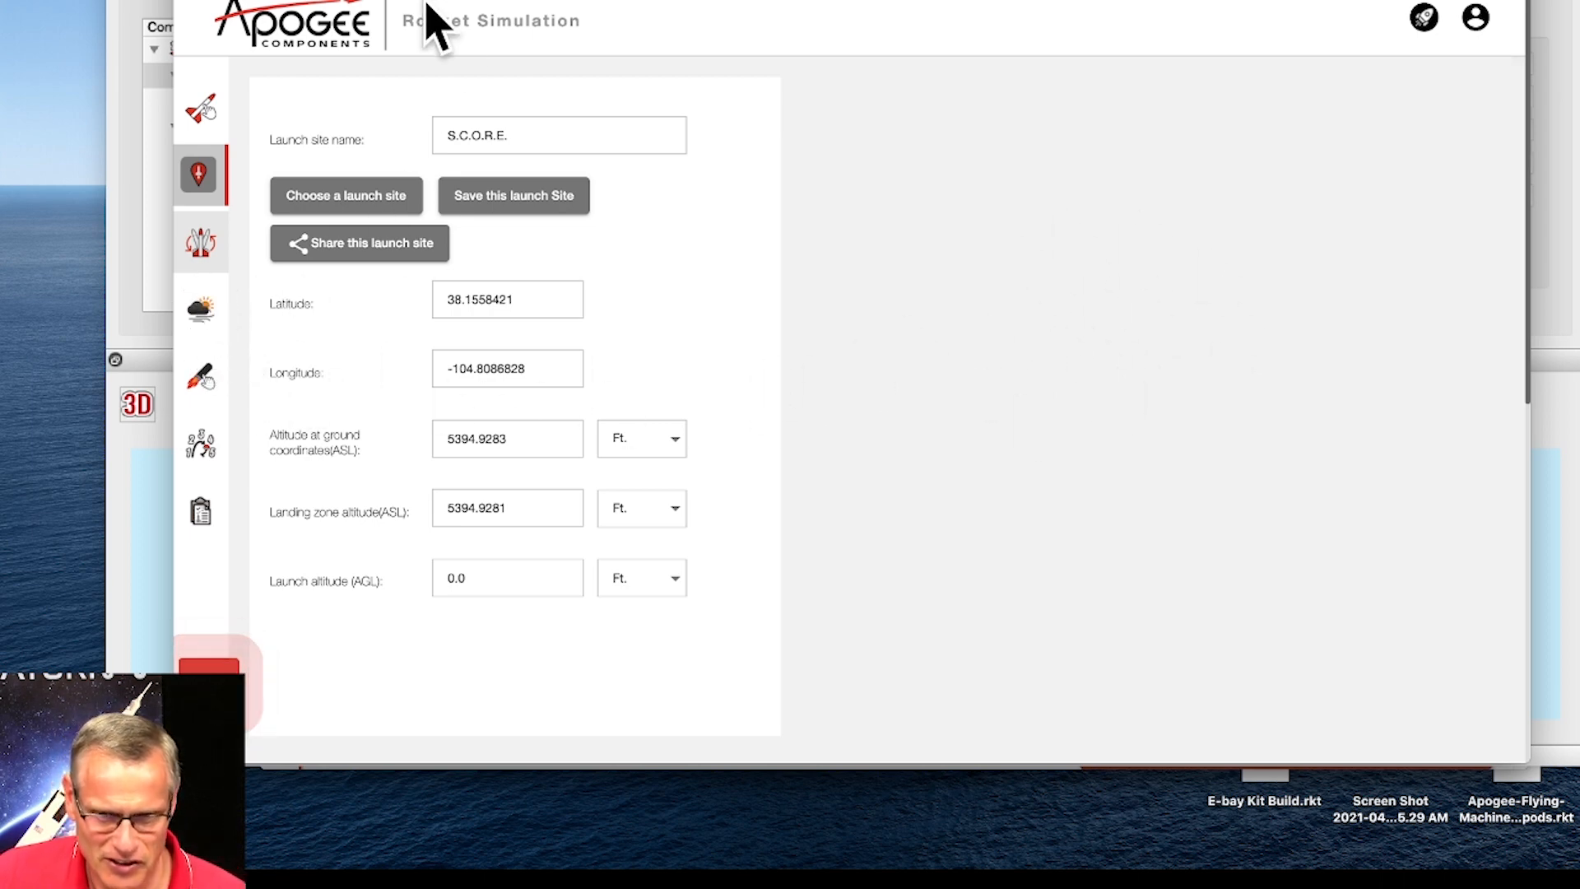
pyautogui.moveTo(731, 2); pyautogui.dragTo(741, 2)
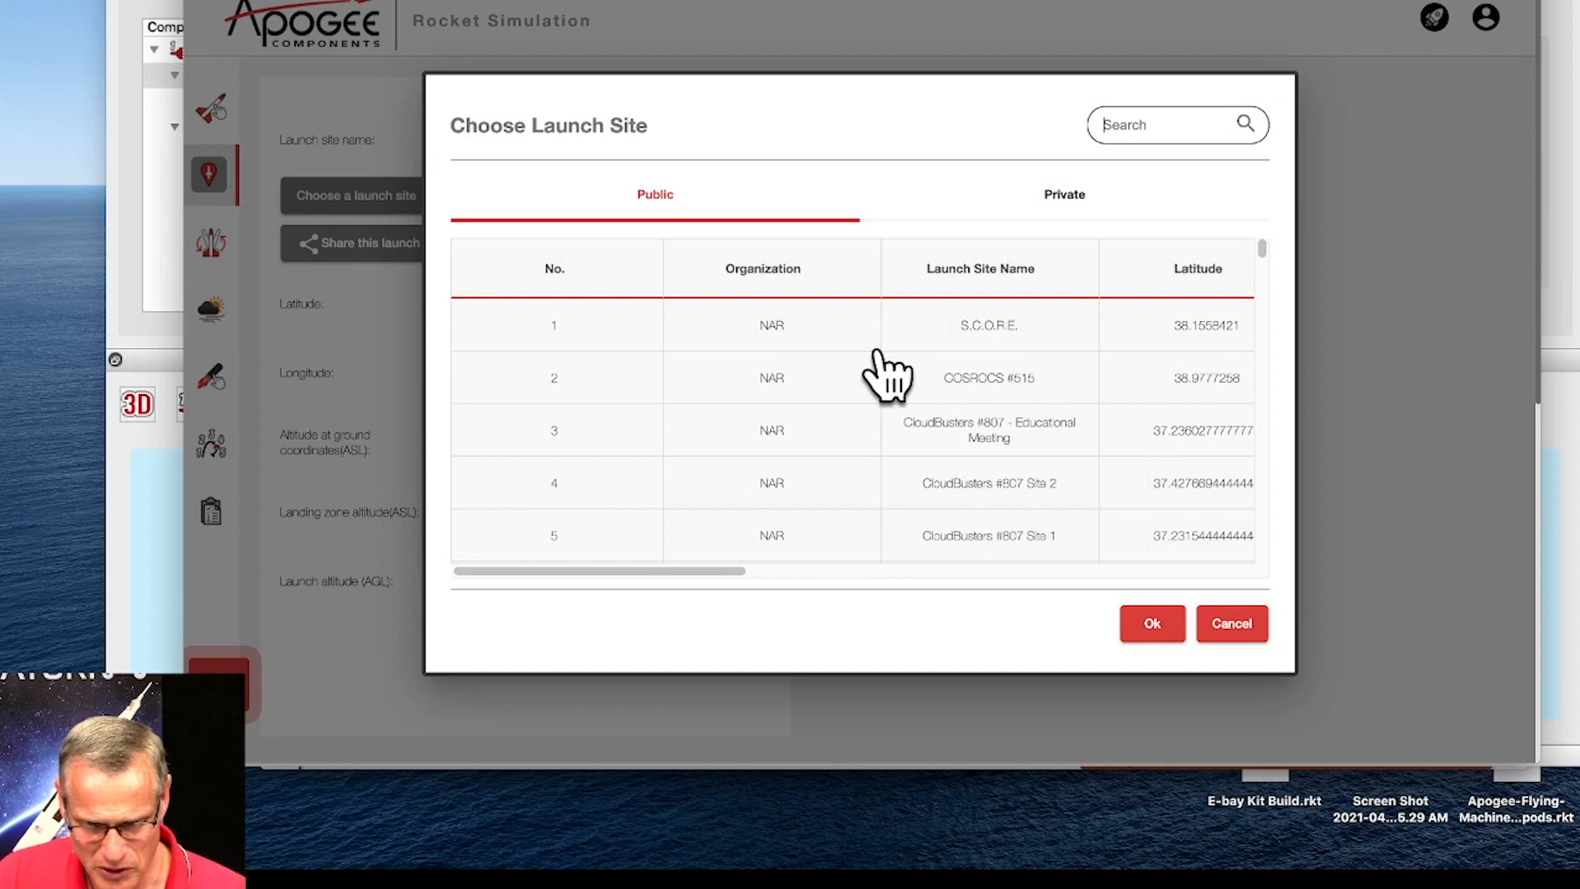
pyautogui.moveTo(1262, 250); pyautogui.dragTo(1260, 300)
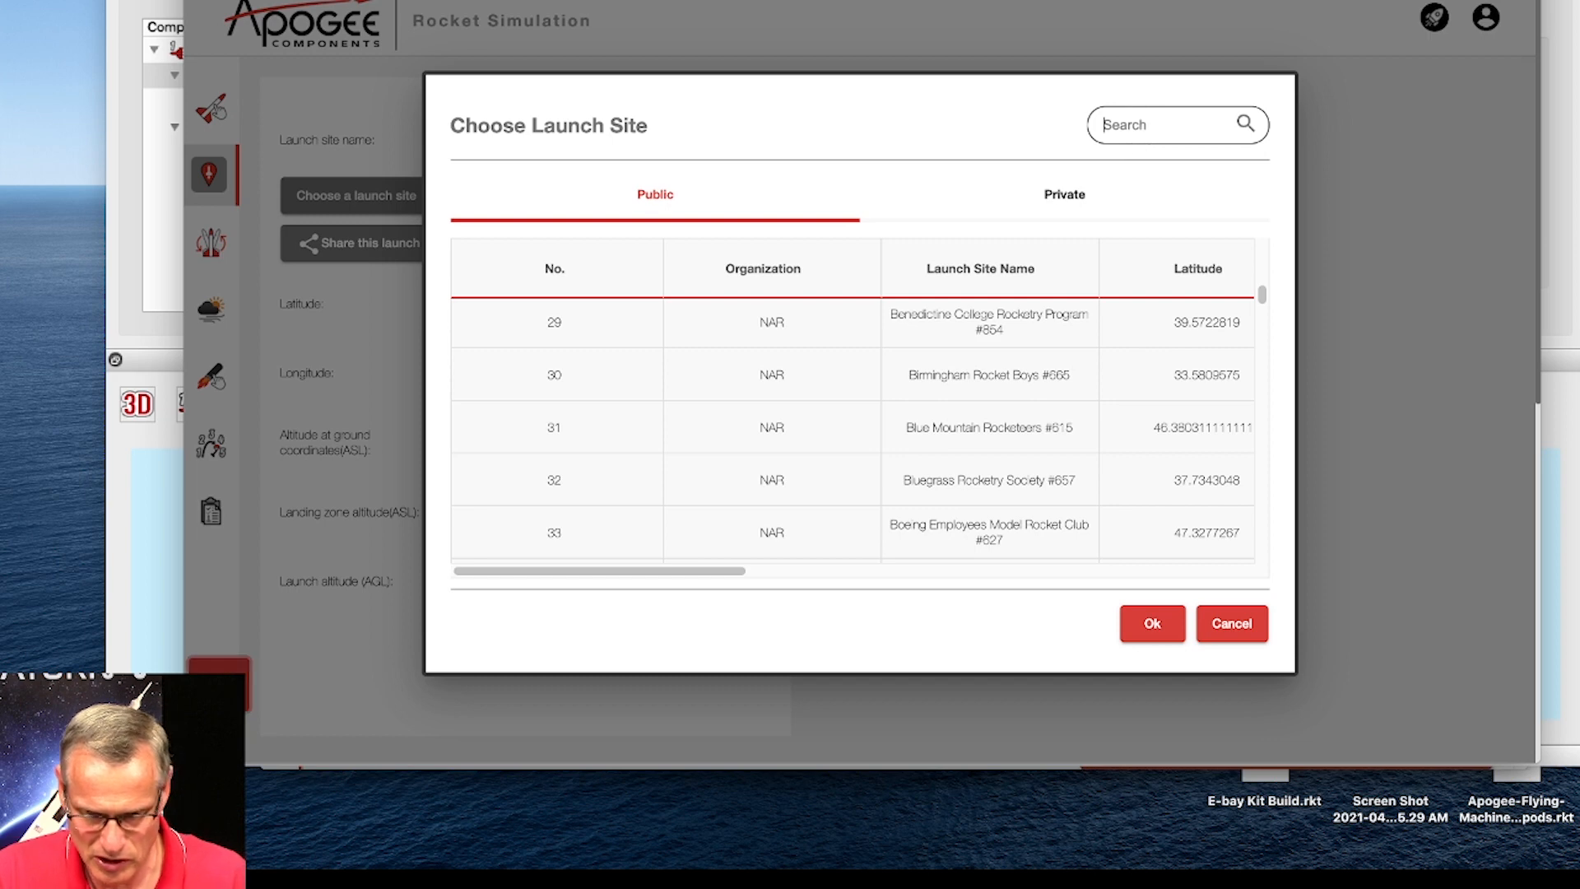
pyautogui.write('cato')
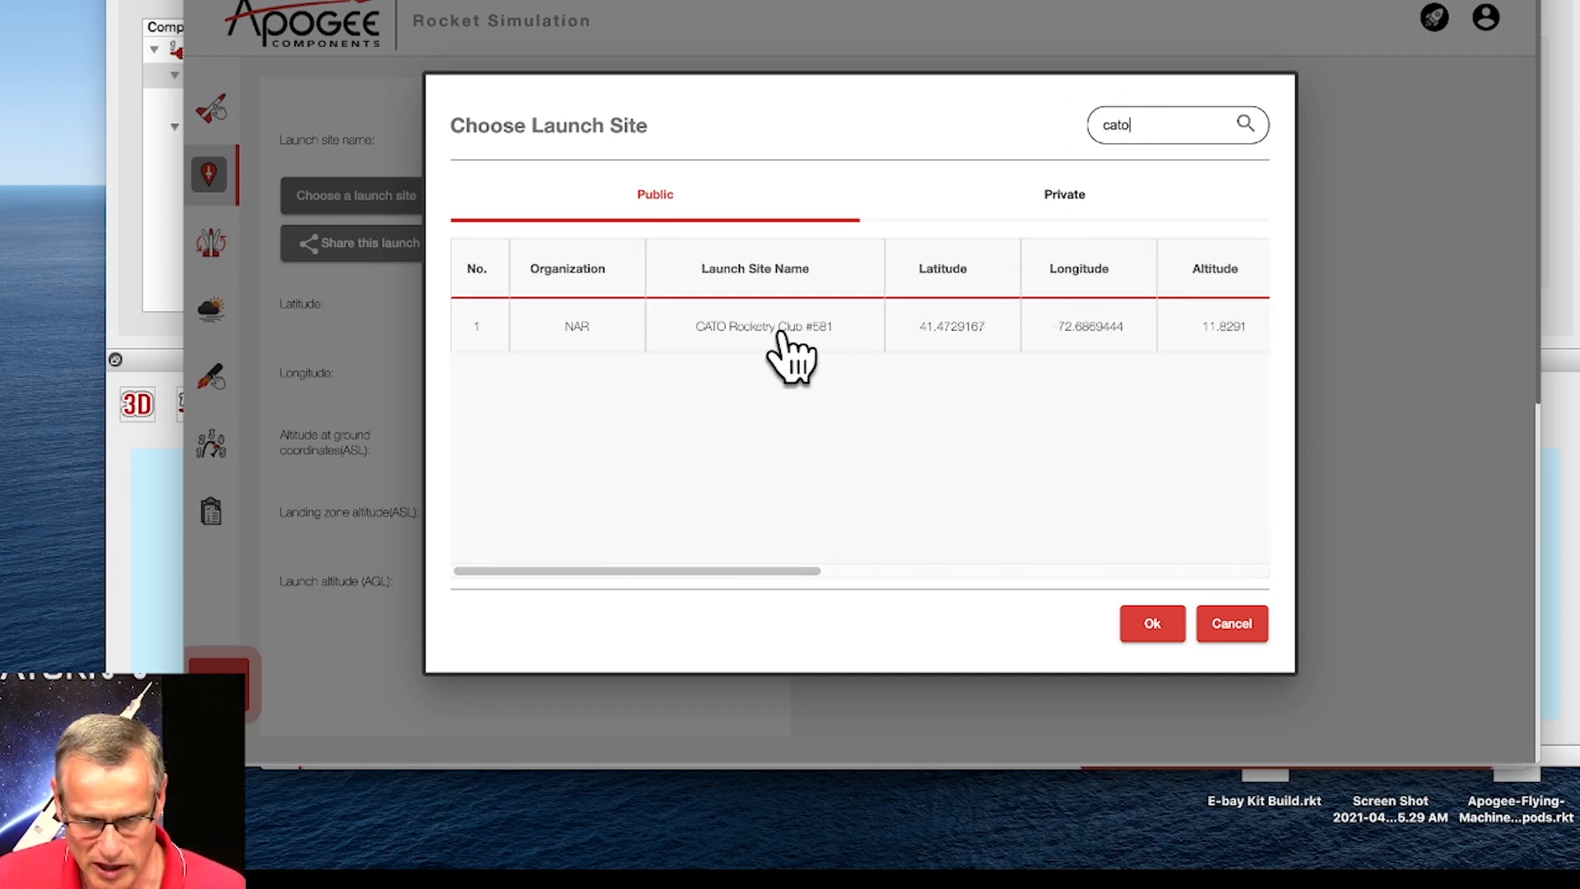
pyautogui.click(745, 333)
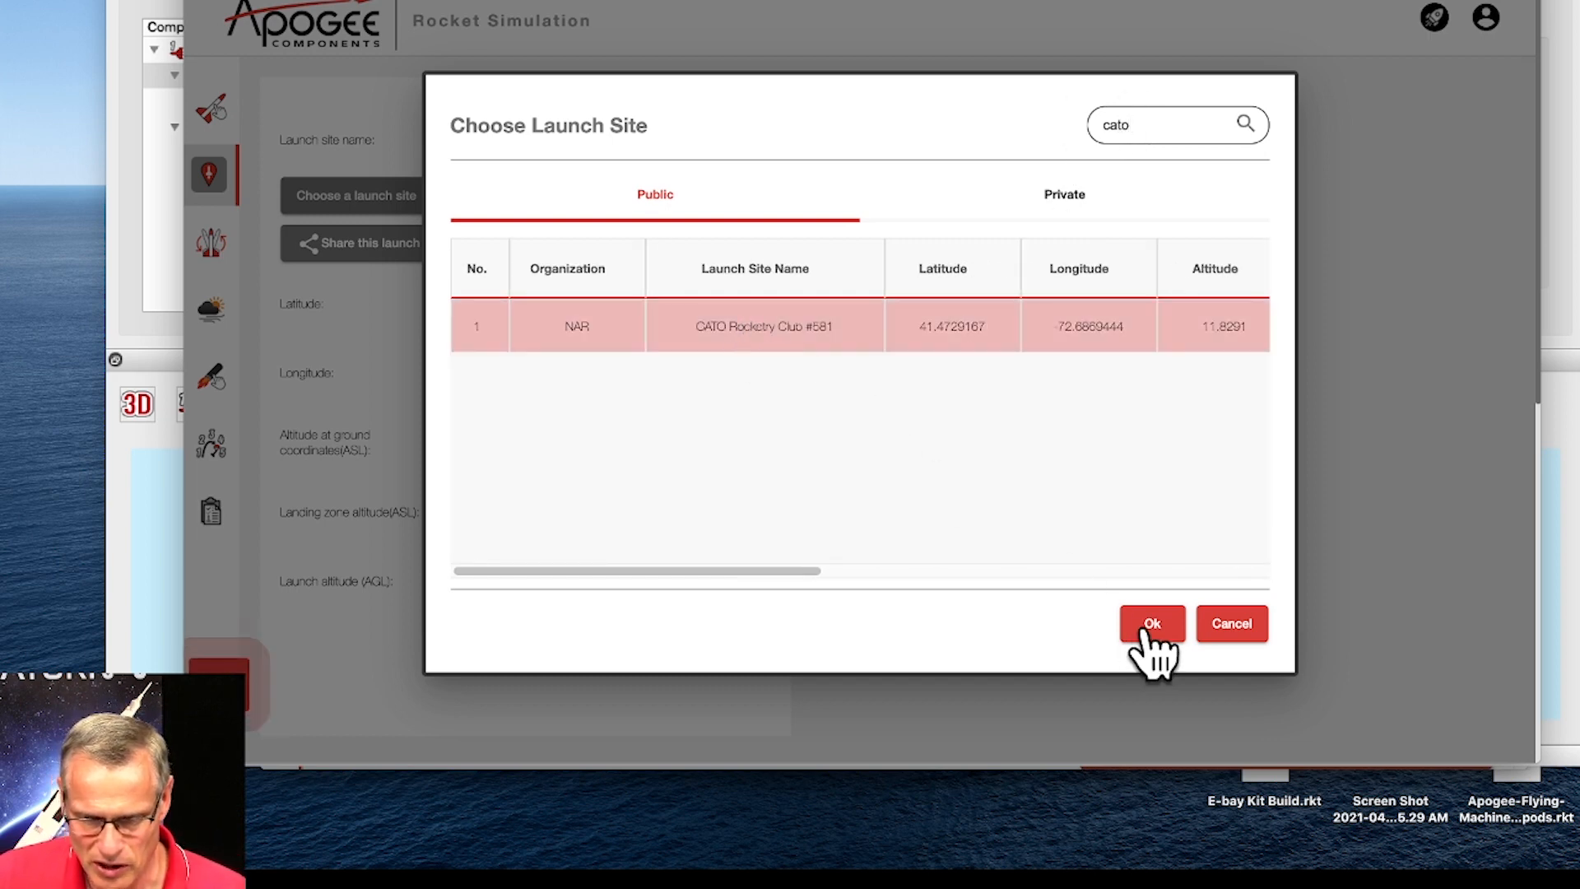
pyautogui.click(1148, 630)
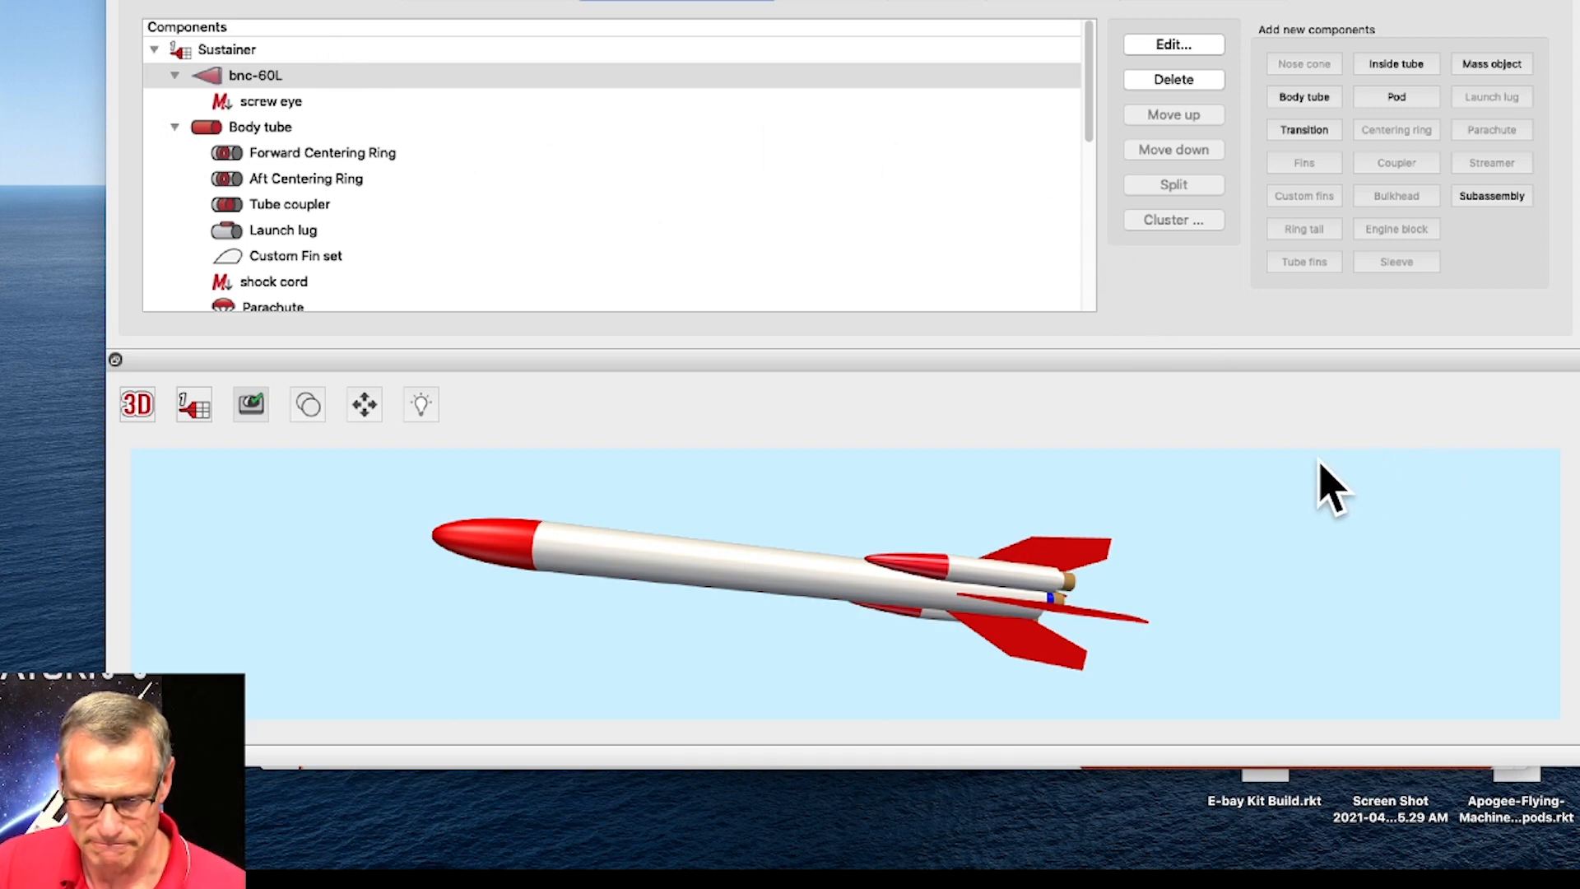
pyautogui.moveTo(973, 550); pyautogui.dragTo(959, 545)
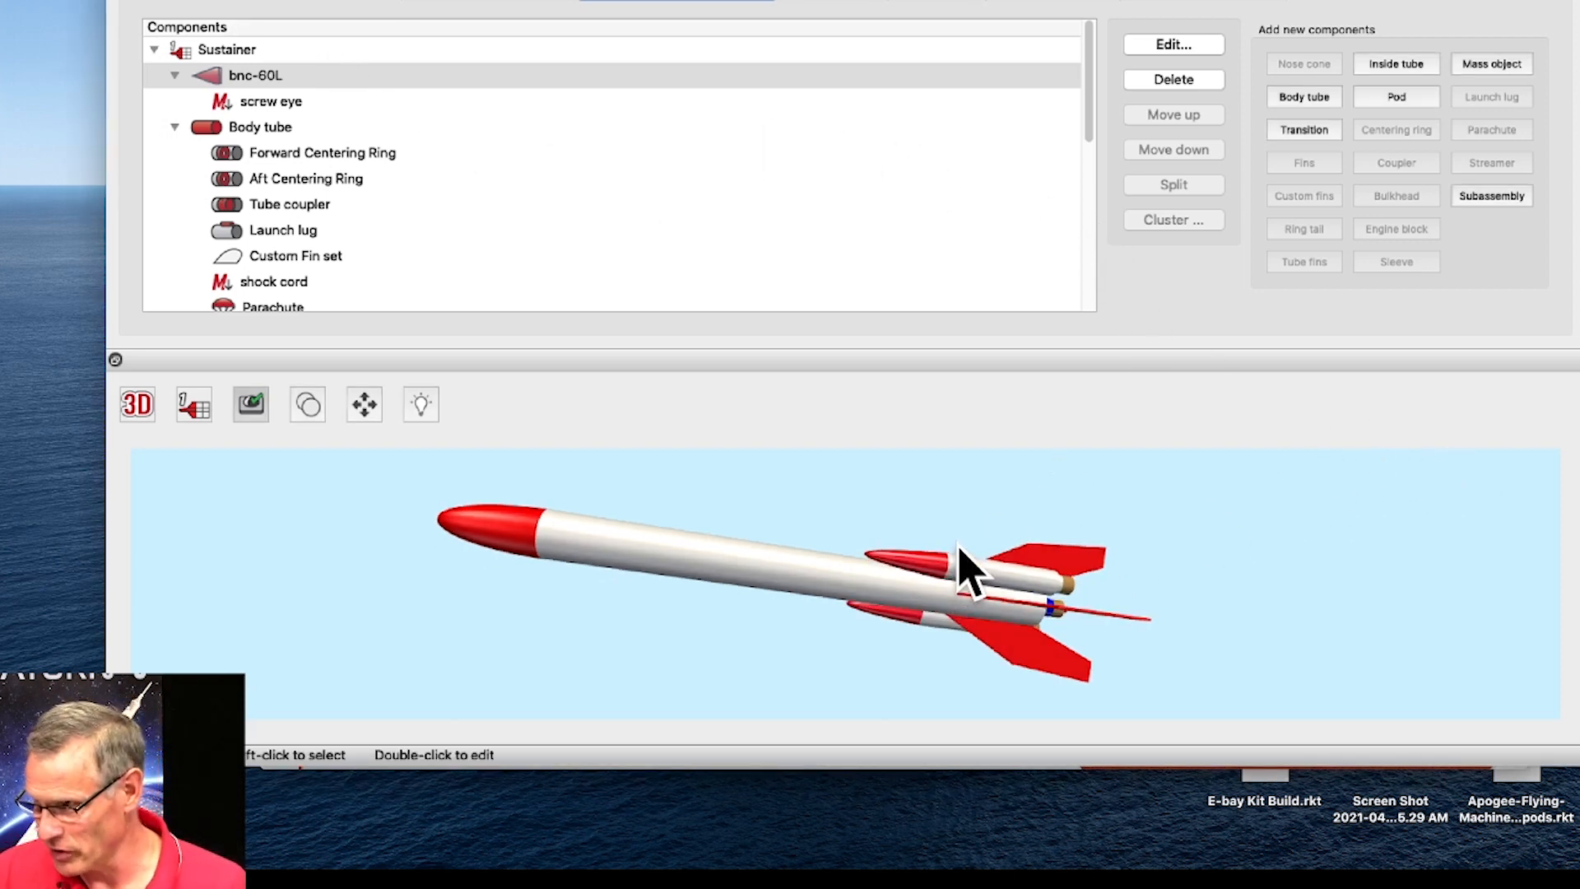